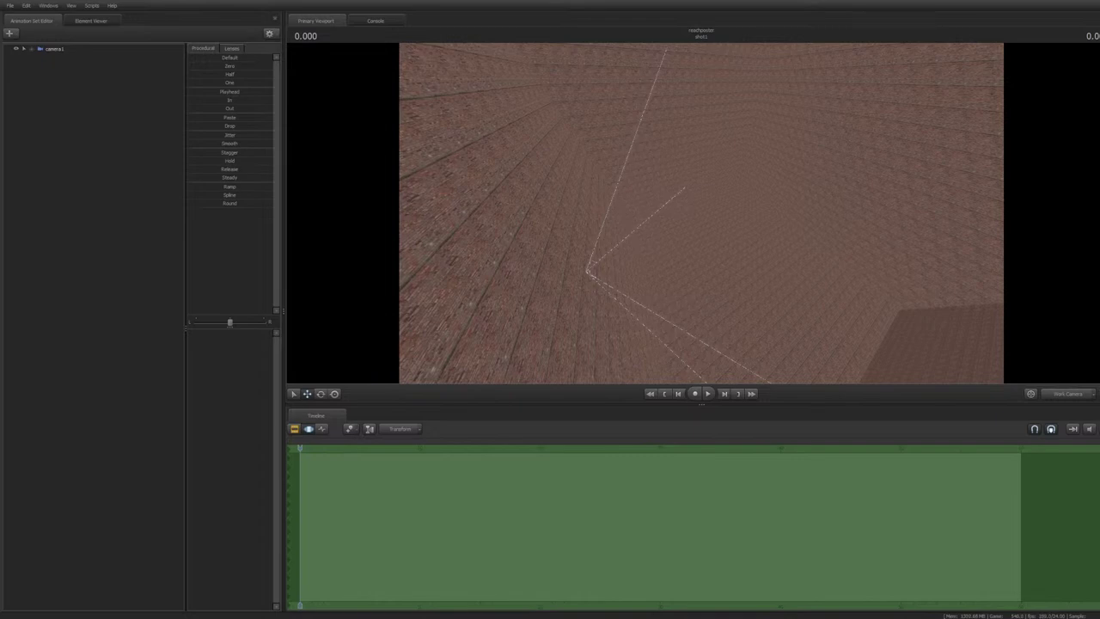
Examine the spartan_body1 model and its detached hands in the scene
drag(702, 214, 688, 180)
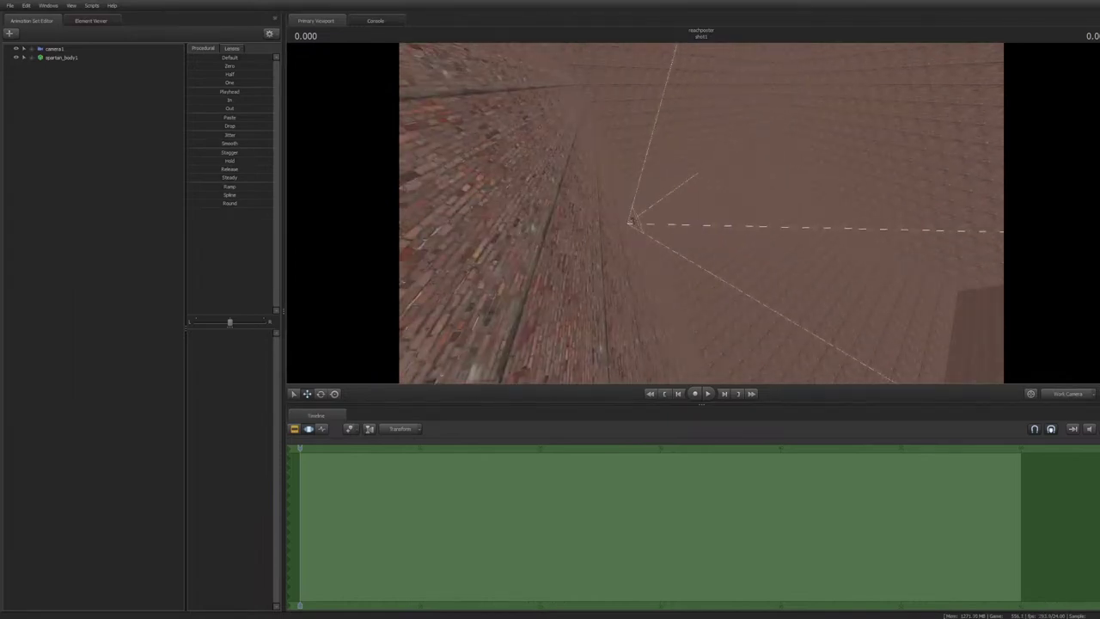
drag(701, 213, 670, 204)
key(w)
key(w)
key(s)
key(w)
key(s)
key(w)
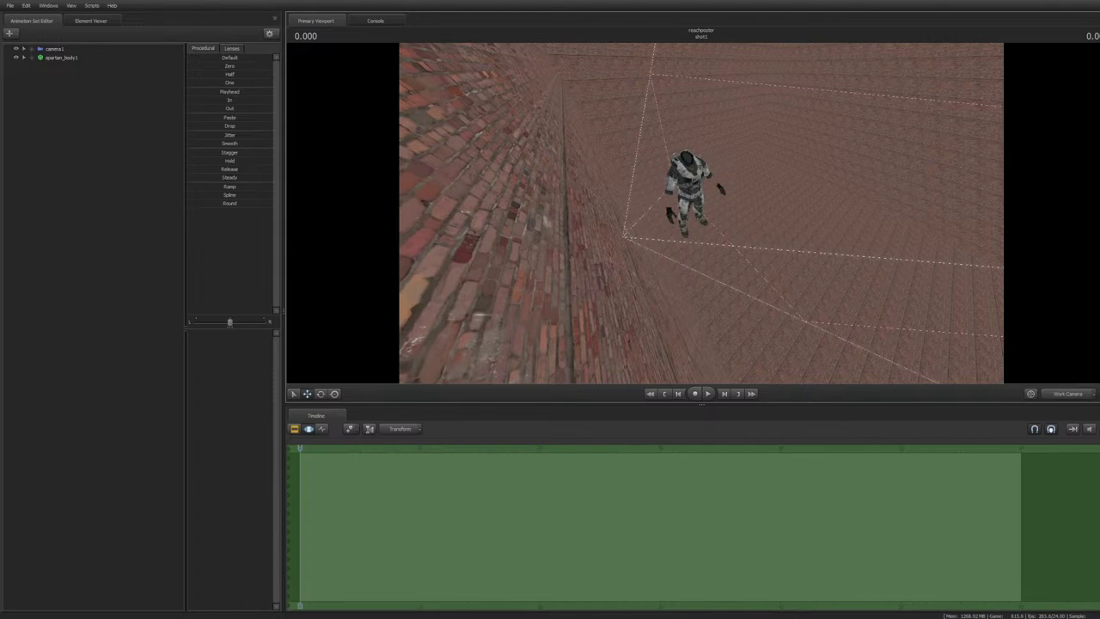
mouse_move(702, 213)
mouse_down()
mouse_move(736, 203)
mouse_move(687, 206)
mouse_up()
key(w)
key(s)
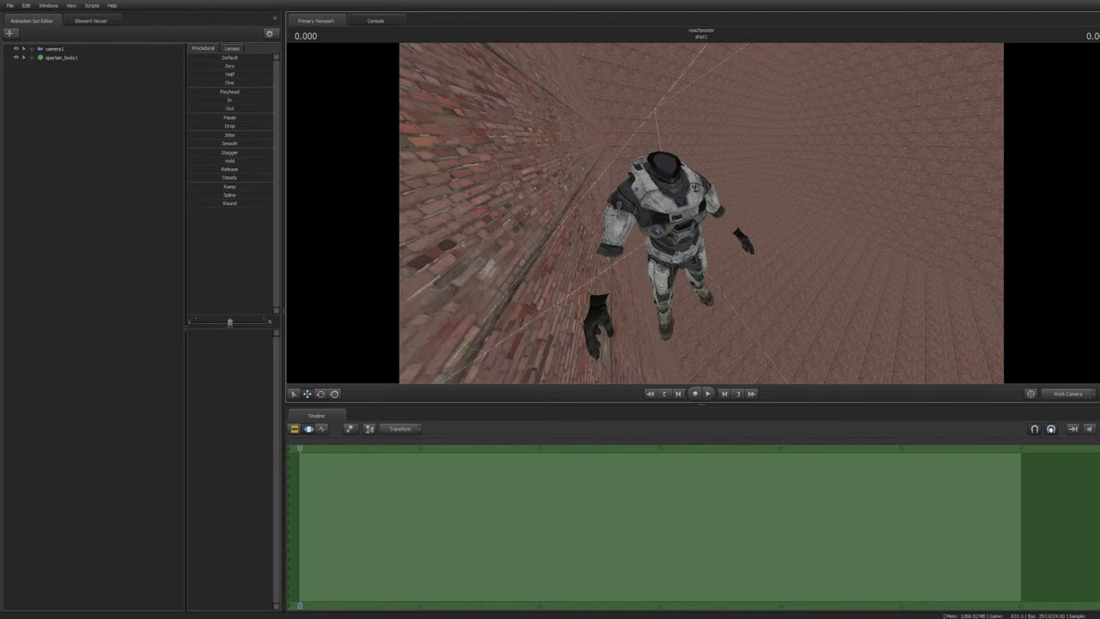
Delete the spartan_body1 model from the scene
key(s)
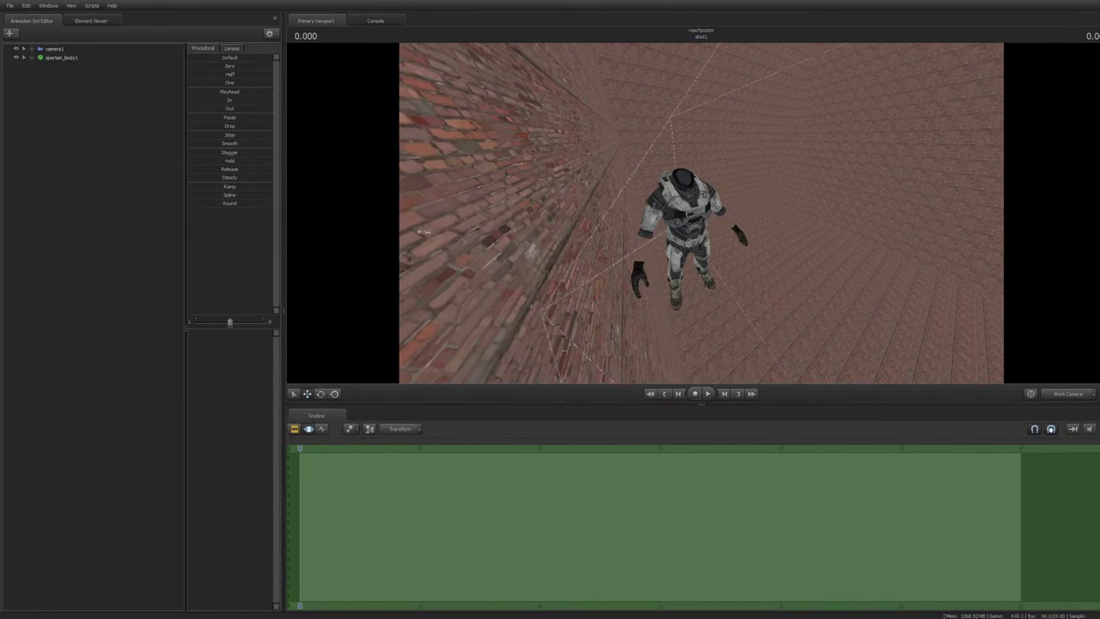
key(w)
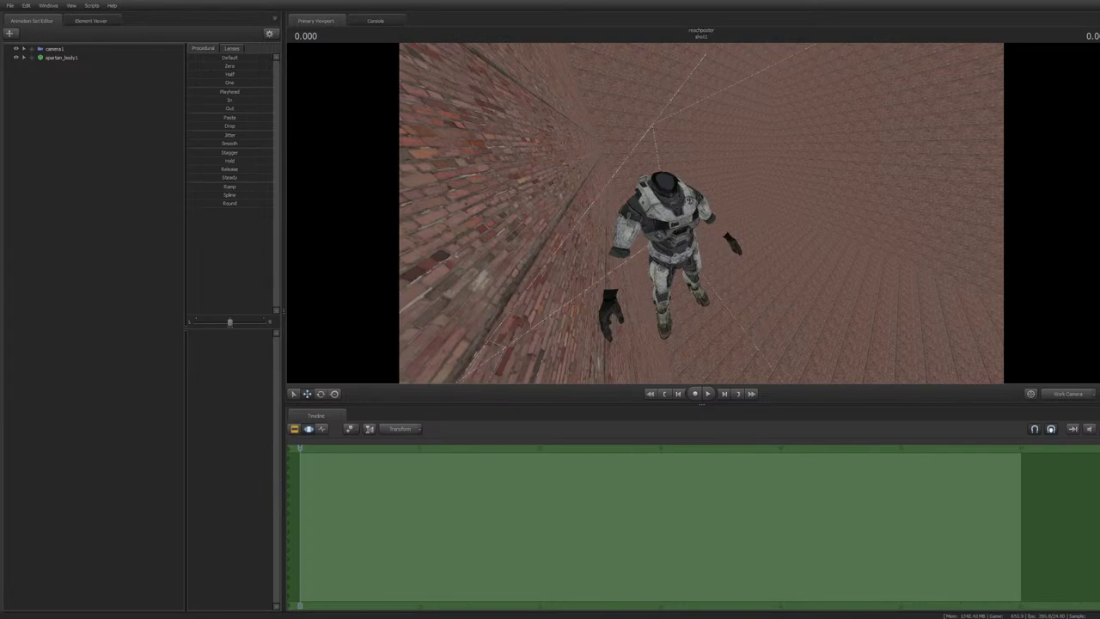
click(62, 57)
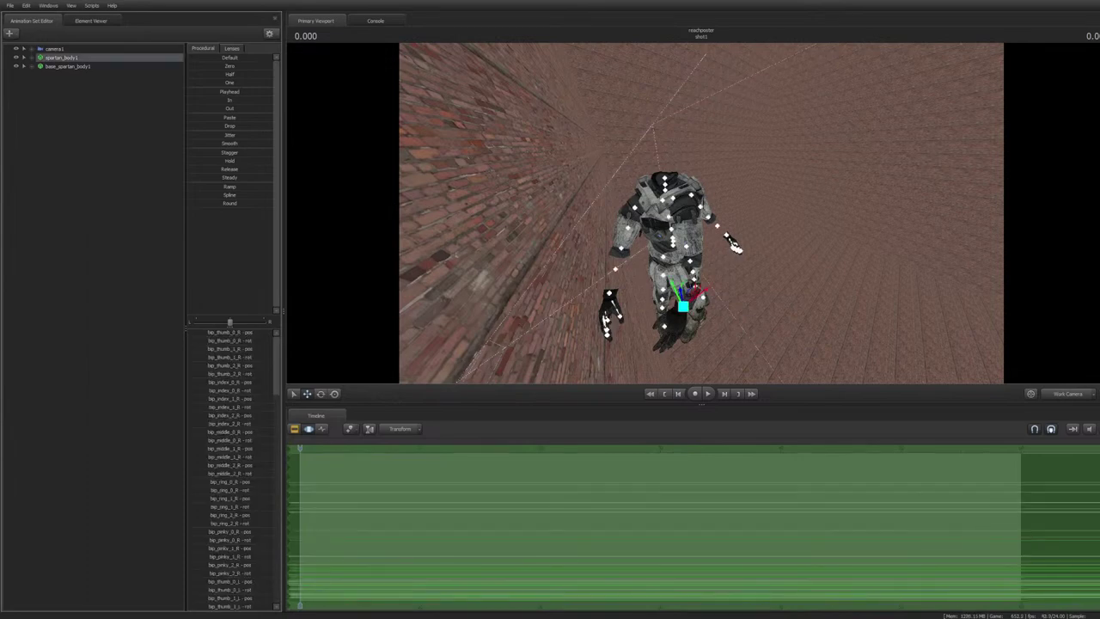
key(Delete)
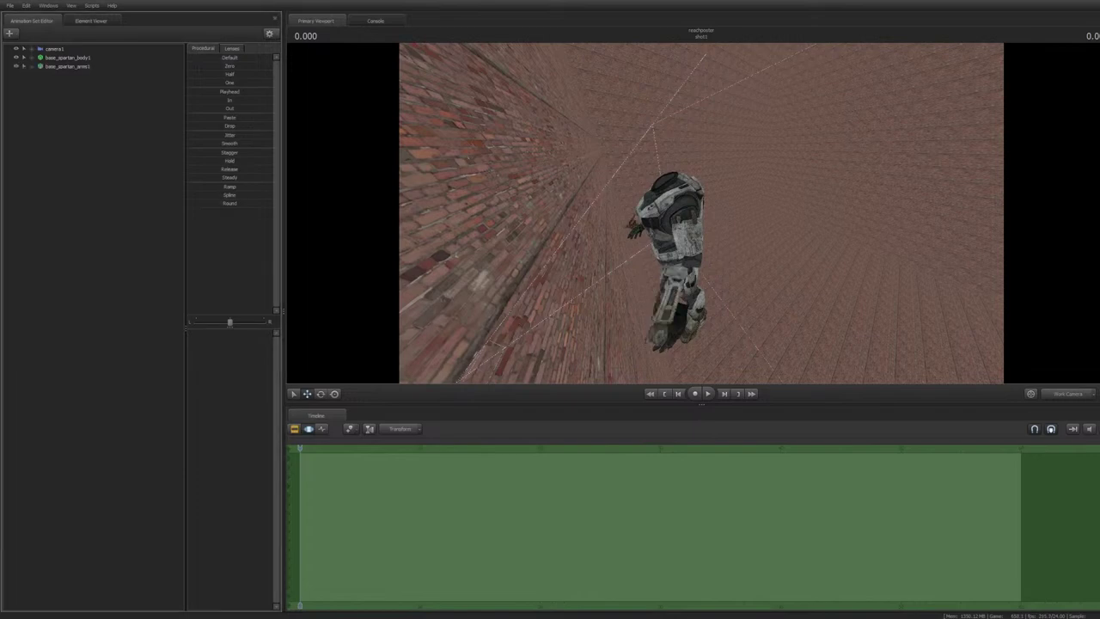
Lock the base_spartan_arms1 model to base_spartan_body1
drag(67, 58, 67, 66)
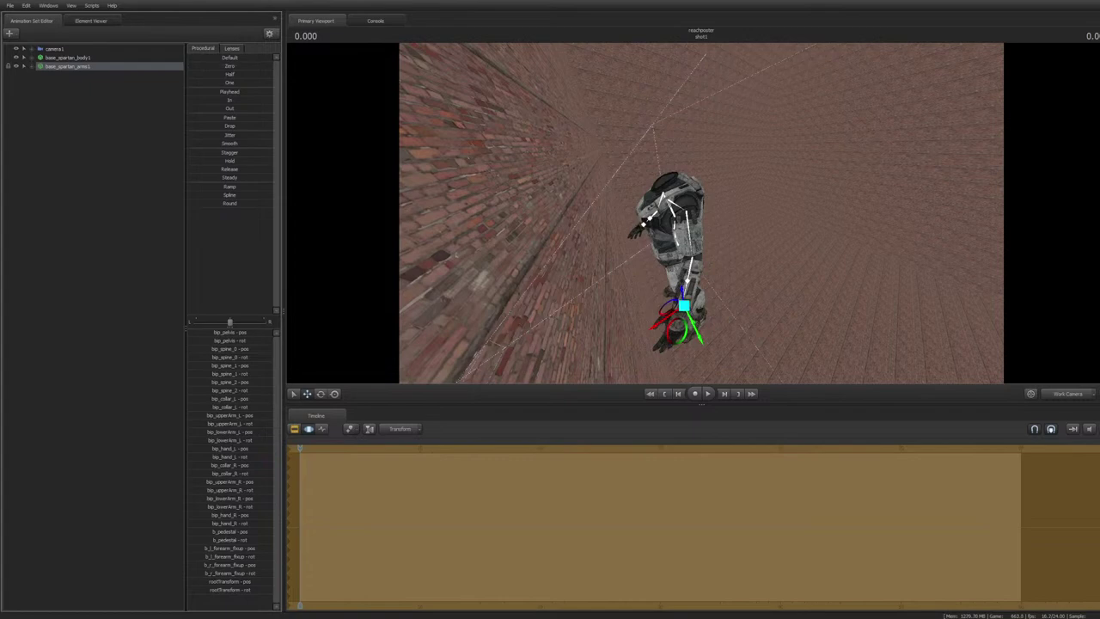
key(Escape)
drag(701, 213, 745, 234)
key(s)
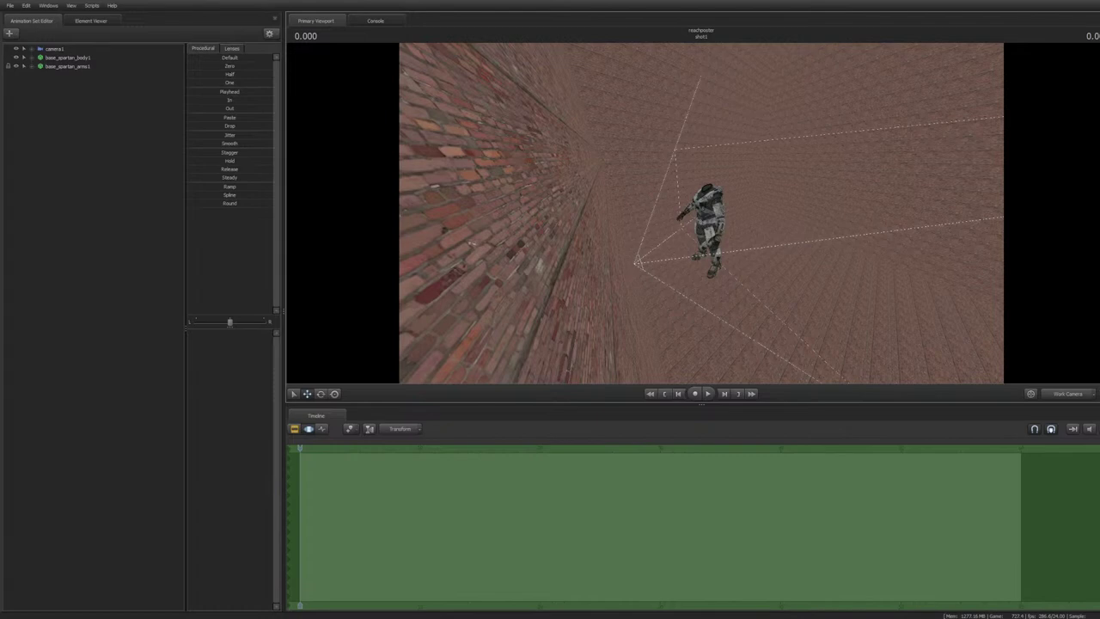
Lock commando_helmet1 to base_spartan_body1 and apply the Zero preset to snap the helmet onto the body
key(w)
drag(701, 213, 662, 214)
key(a)
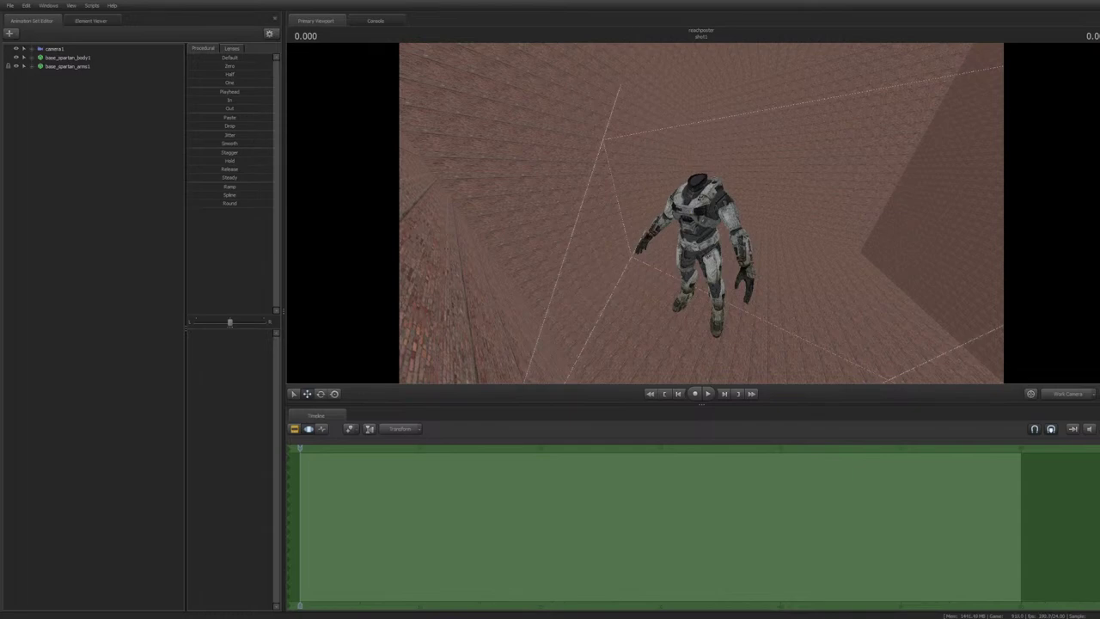
key(w)
mouse_move(702, 213)
mouse_down()
mouse_move(662, 206)
mouse_move(636, 185)
mouse_move(693, 211)
mouse_up()
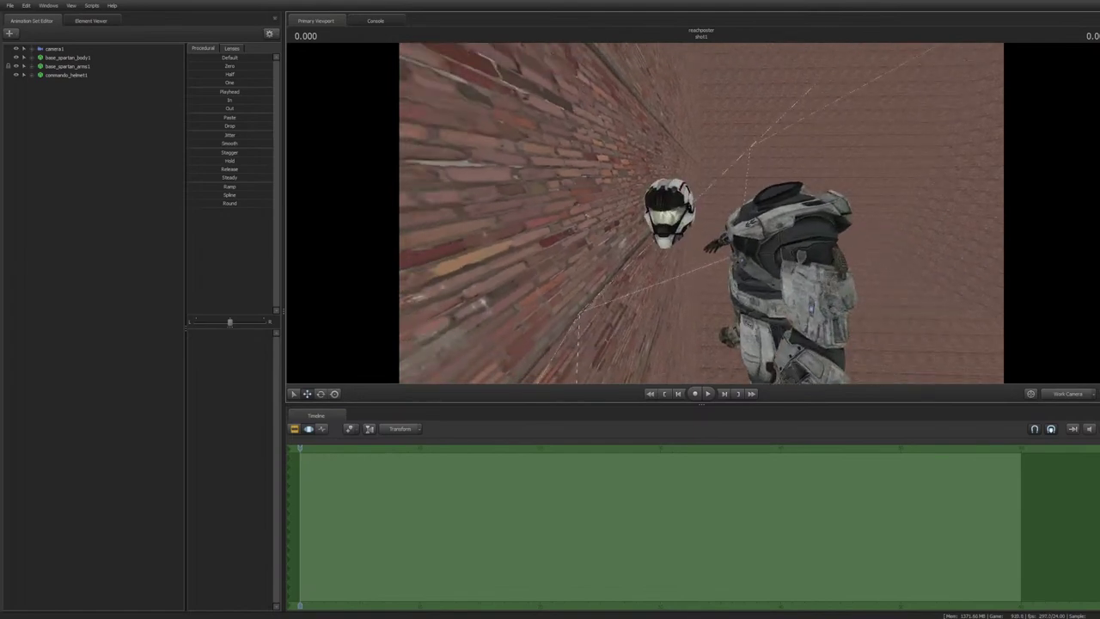
drag(67, 58, 67, 76)
click(67, 74)
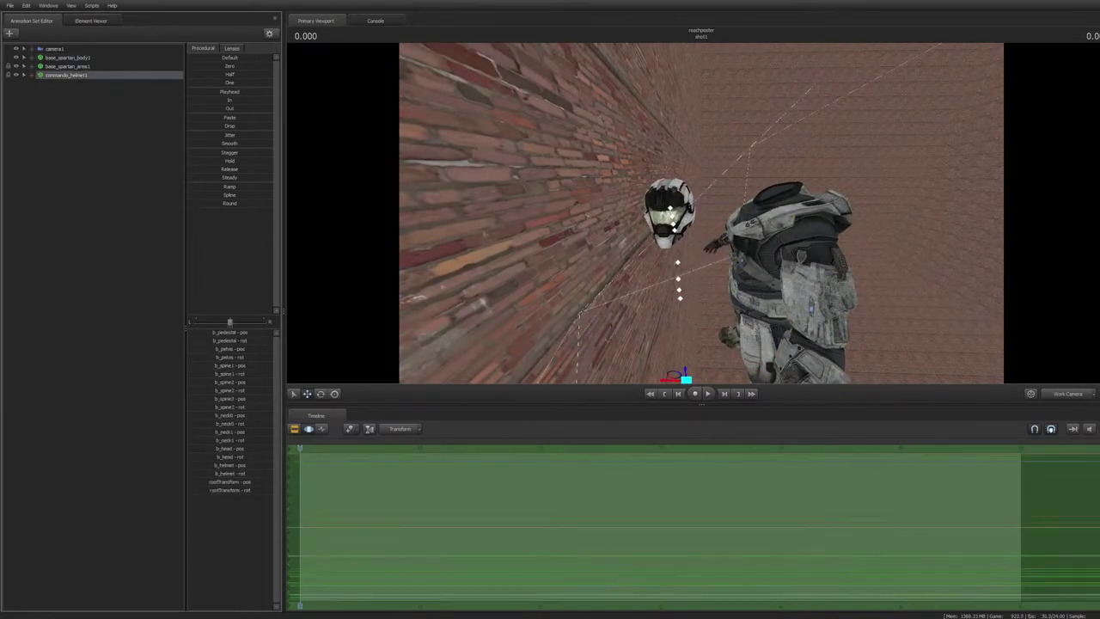
double_click(230, 67)
click(95, 137)
drag(702, 213, 667, 210)
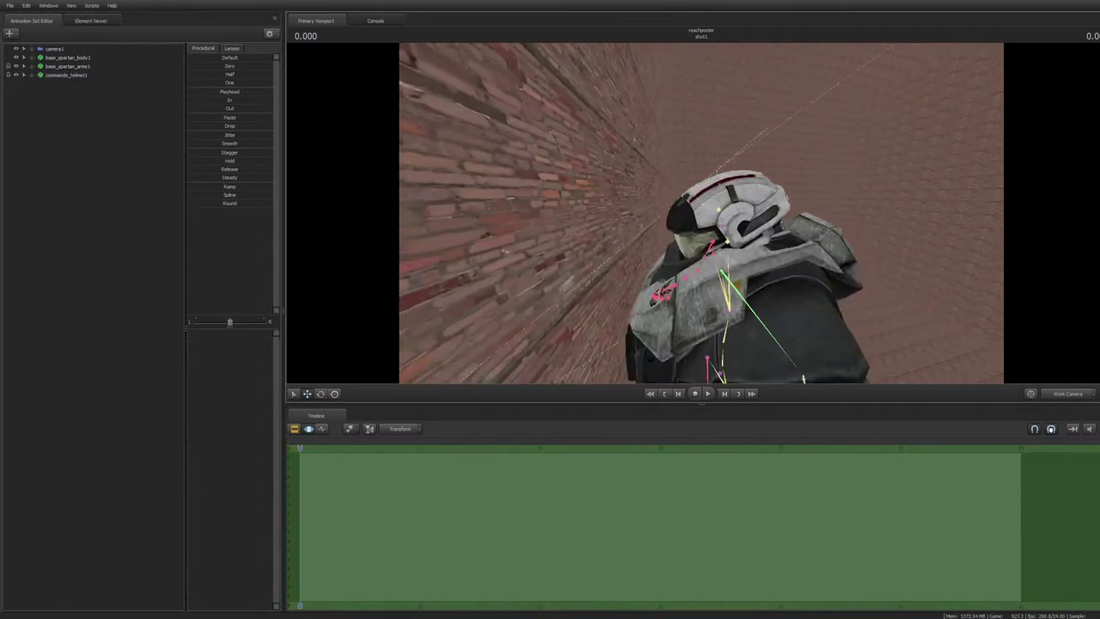
Expand commando_helmet1's Unknown bone group and select the b_helmet bone
click(25, 74)
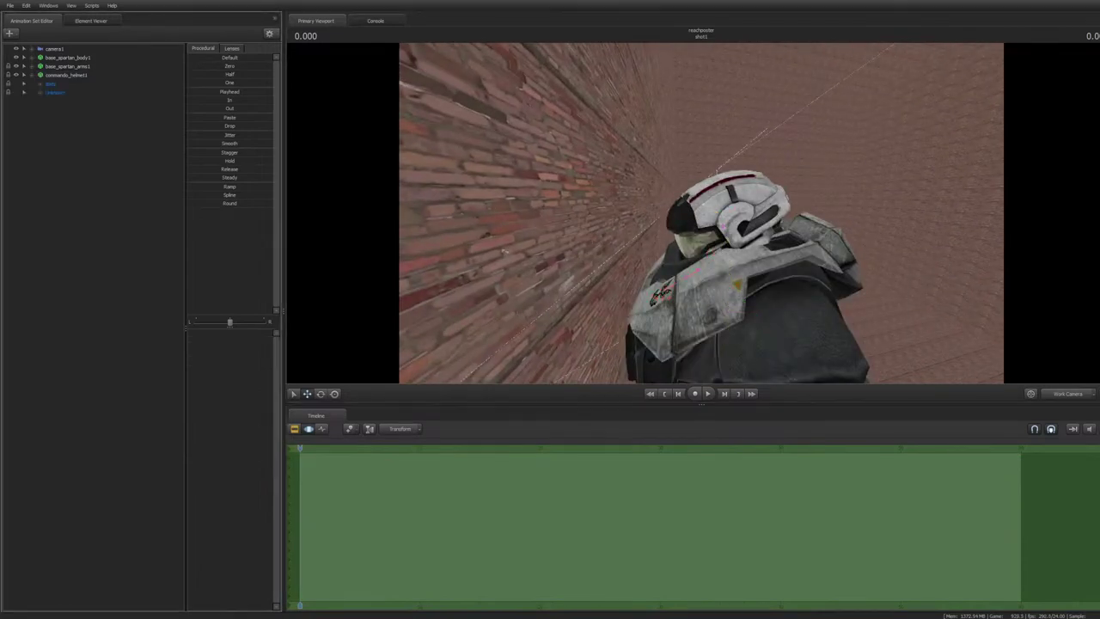
click(24, 92)
click(63, 162)
click(64, 171)
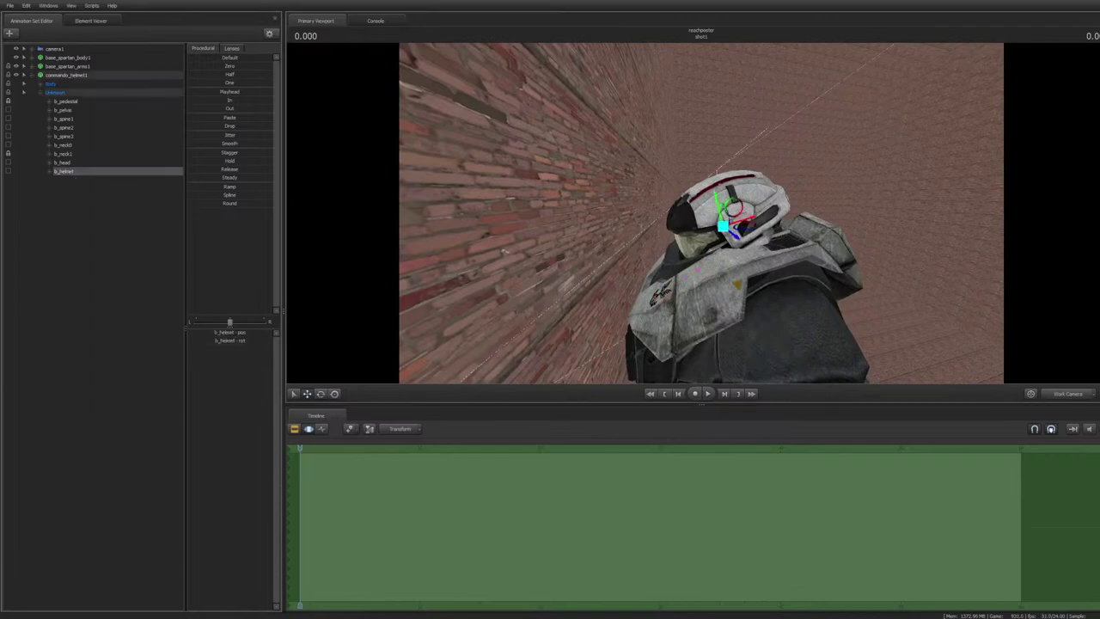
drag(702, 213, 679, 202)
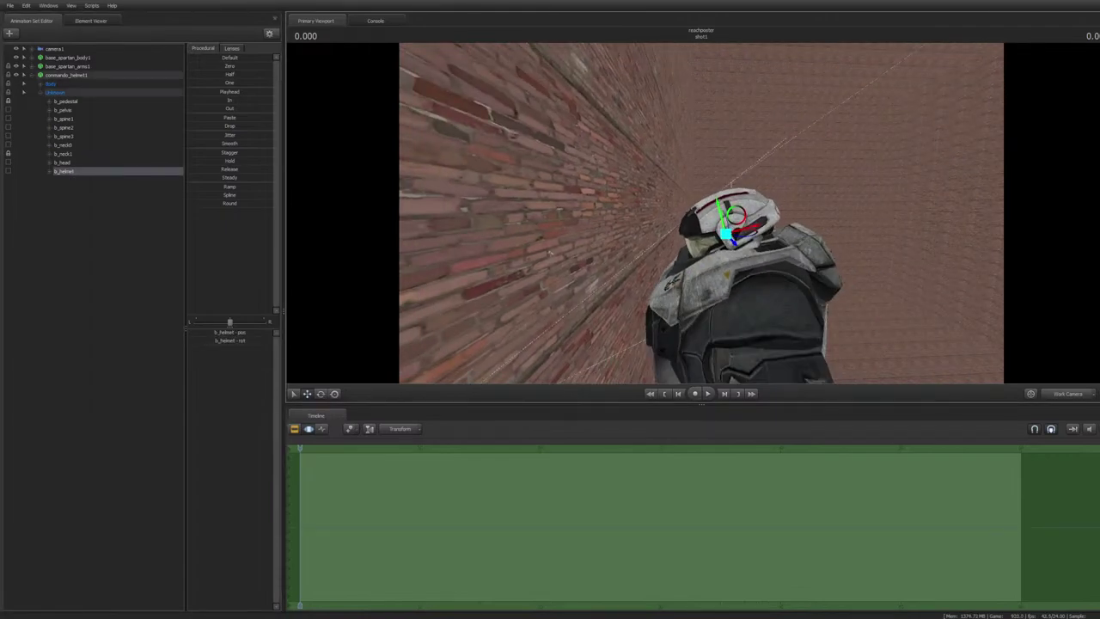
click(94, 249)
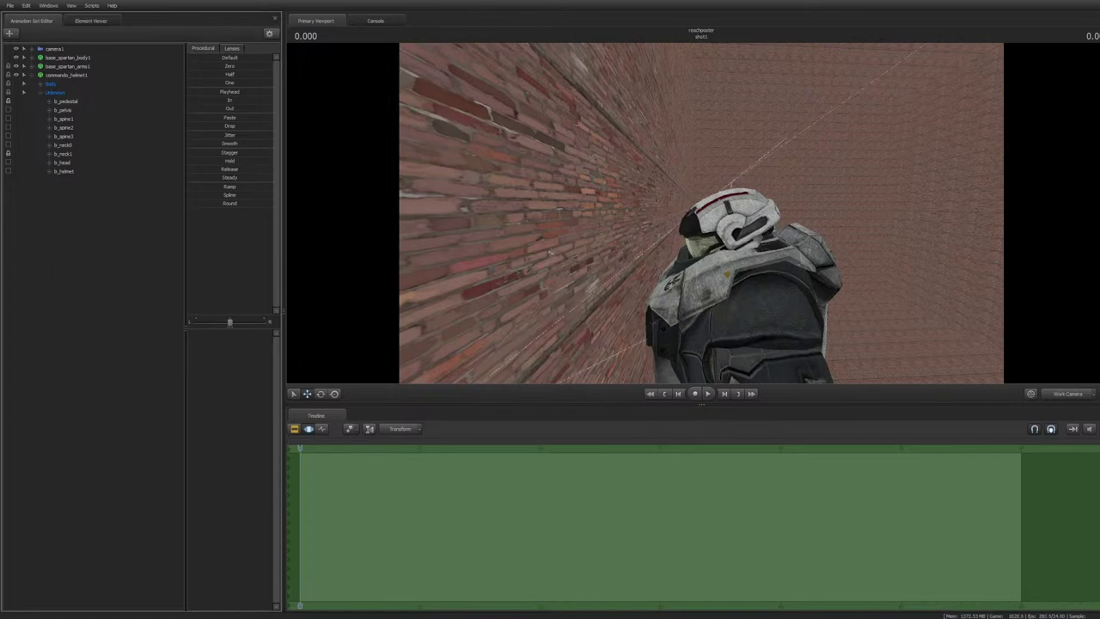
Raise the helmet above the body's collar by its b_helmet bone
click(732, 185)
key(ctrl)
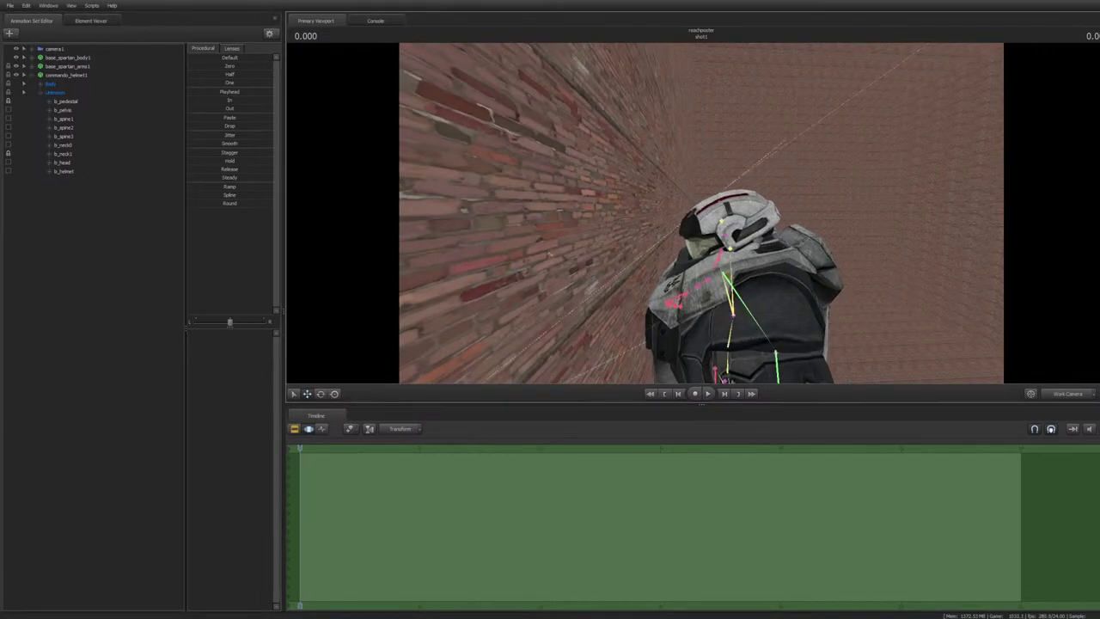
ctrl+click(725, 234)
drag(735, 216, 732, 171)
key(e)
drag(733, 189, 732, 207)
key(a)
Rotate the b_helmet bone so the helmet sits level on the neck and faces forward
drag(702, 213, 727, 213)
key(w)
key(w)
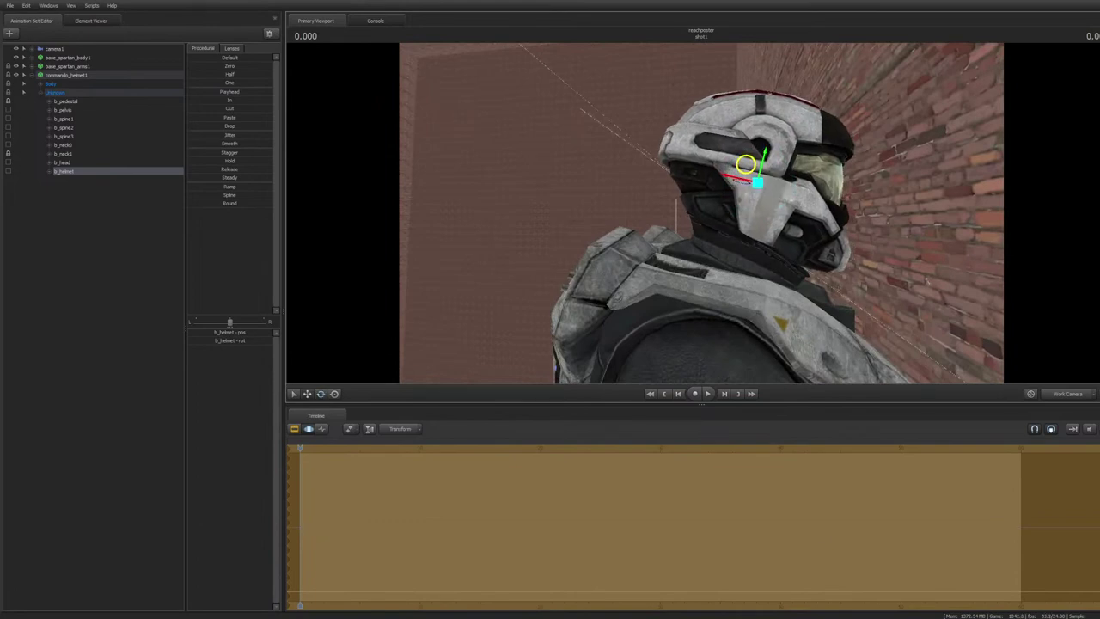
key(e)
drag(762, 147, 533, 162)
key(w)
key(s)
mouse_move(701, 213)
mouse_down()
mouse_move(693, 207)
mouse_move(818, 208)
mouse_move(714, 204)
mouse_up()
key(a)
key(s)
key(d)
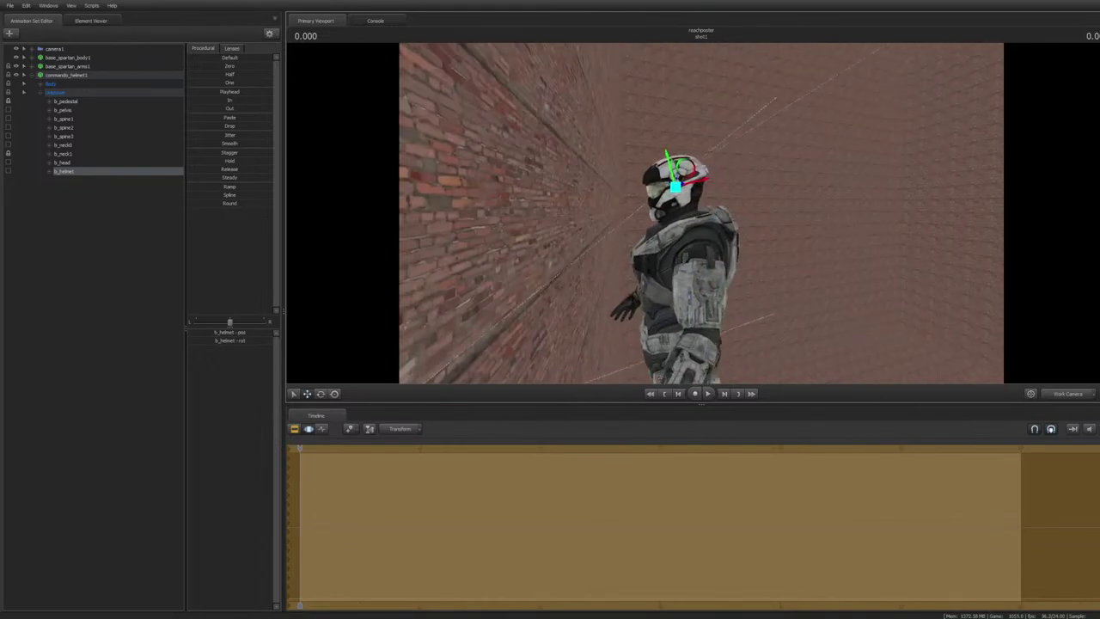
click(94, 283)
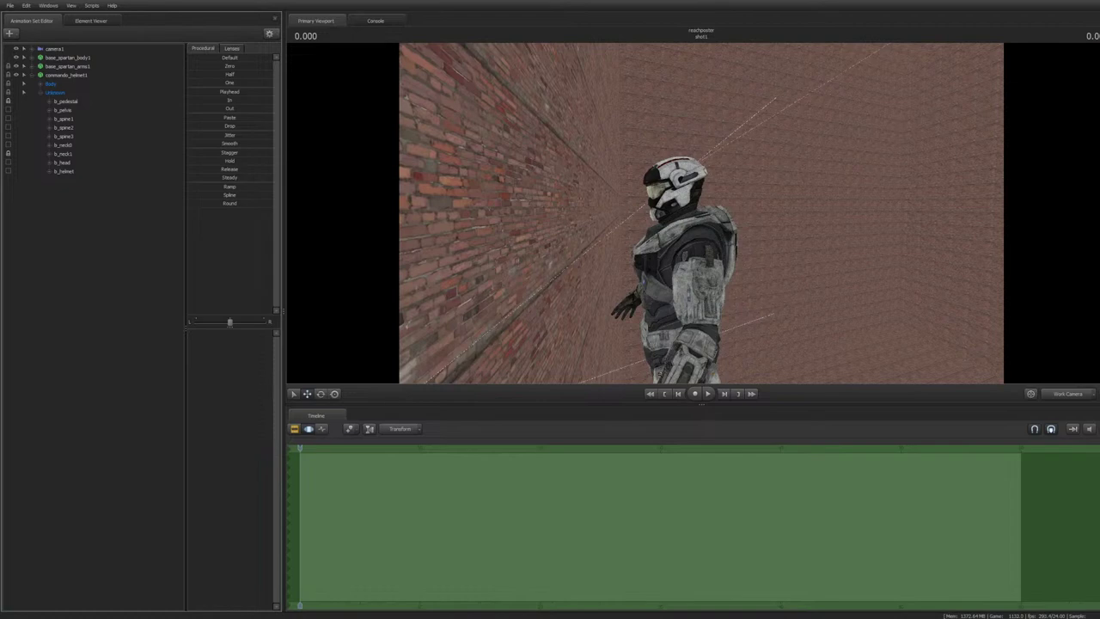
Examine how the helmet, arms and body fit together from the front and at an angle
mouse_move(702, 213)
mouse_down()
mouse_move(706, 249)
mouse_move(842, 279)
mouse_move(731, 210)
mouse_move(780, 203)
mouse_move(718, 216)
mouse_up()
key(s)
key(d)
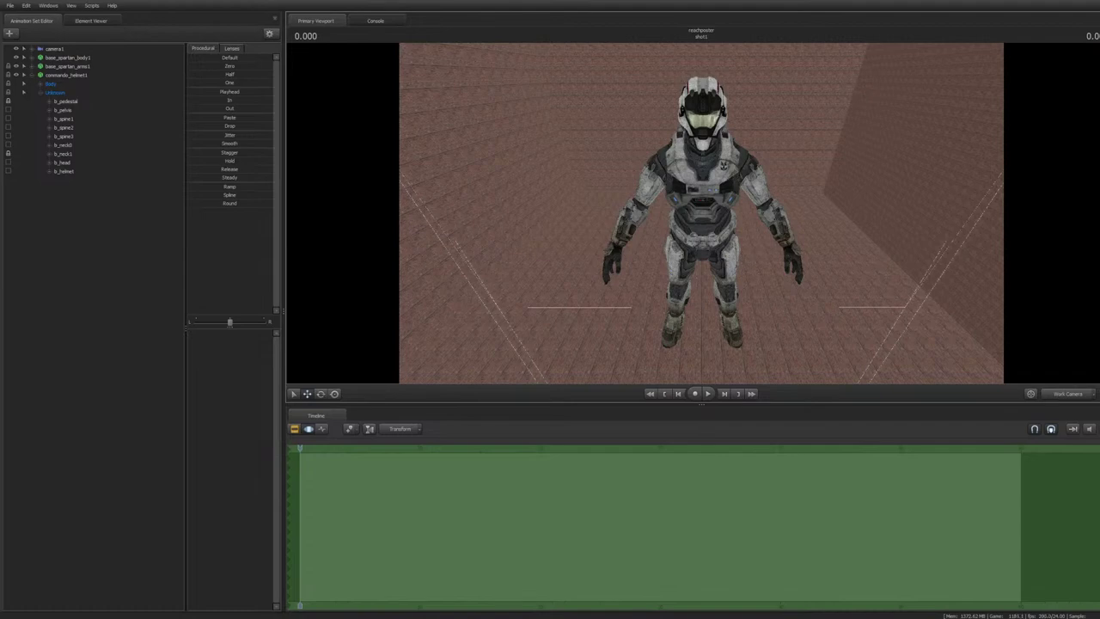
alt+drag(701, 213, 617, 233)
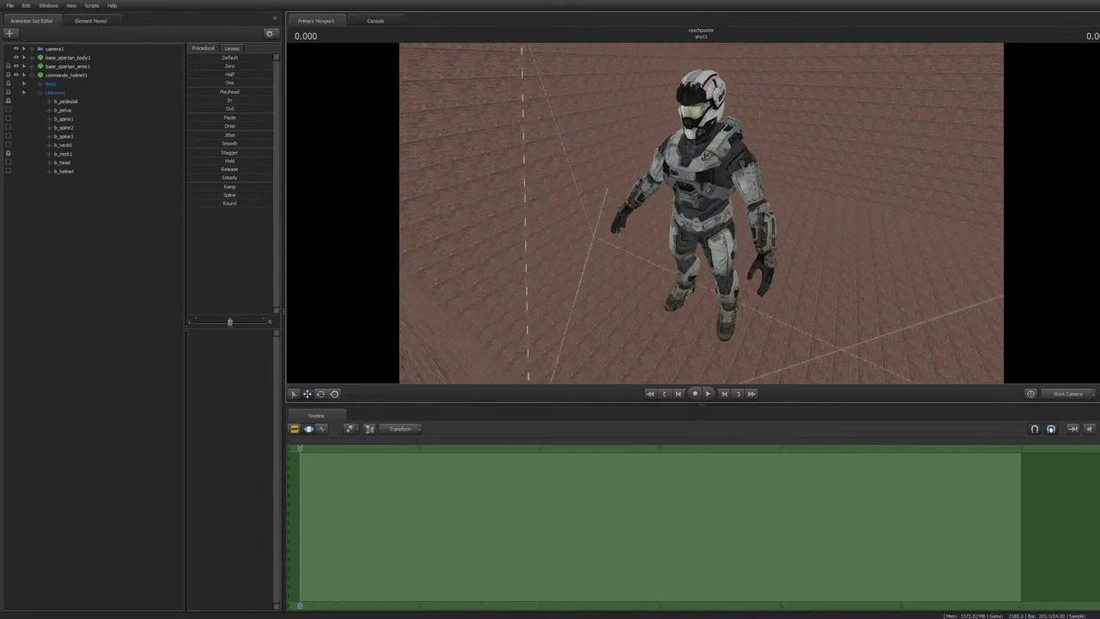
mouse_move(702, 213)
mouse_down()
mouse_move(712, 199)
mouse_move(700, 196)
mouse_up()
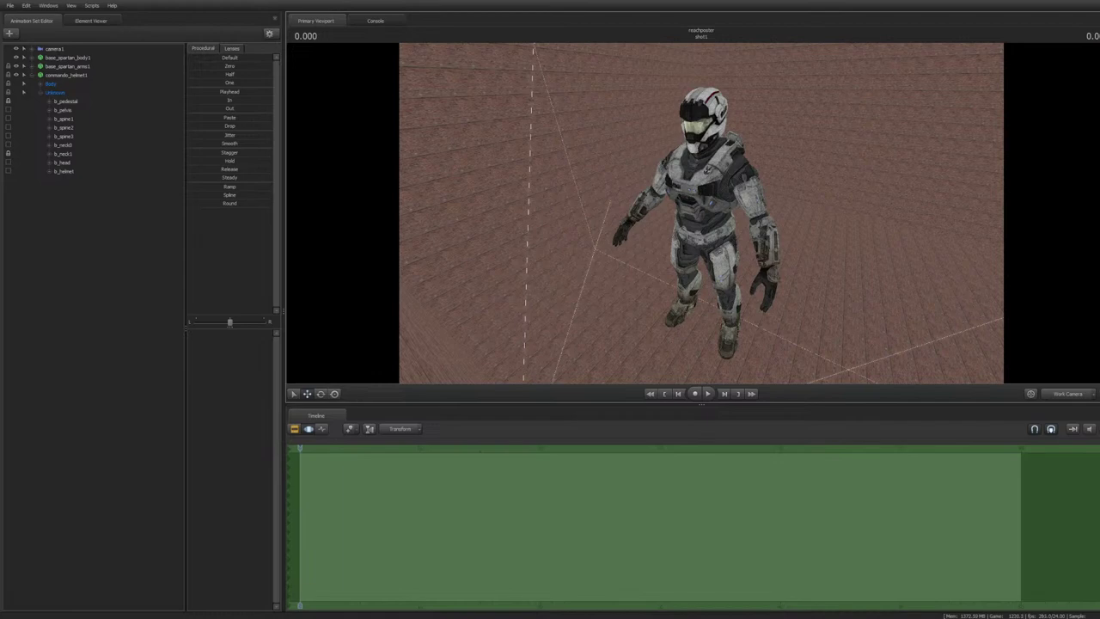
key(w)
key(s)
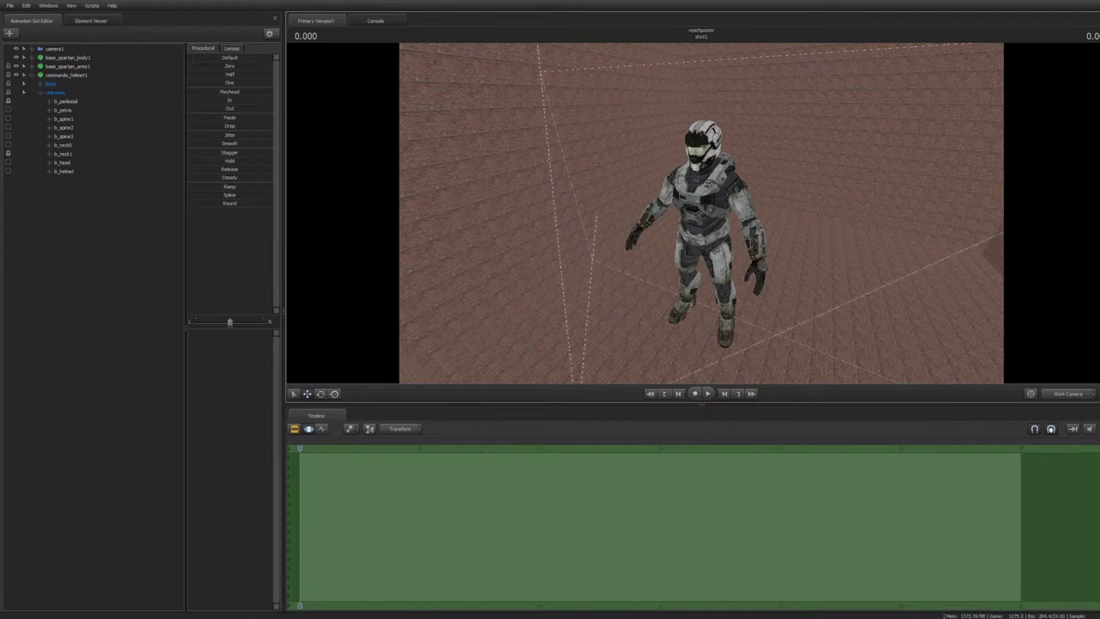
key(w)
drag(701, 213, 695, 264)
key(s)
key(w)
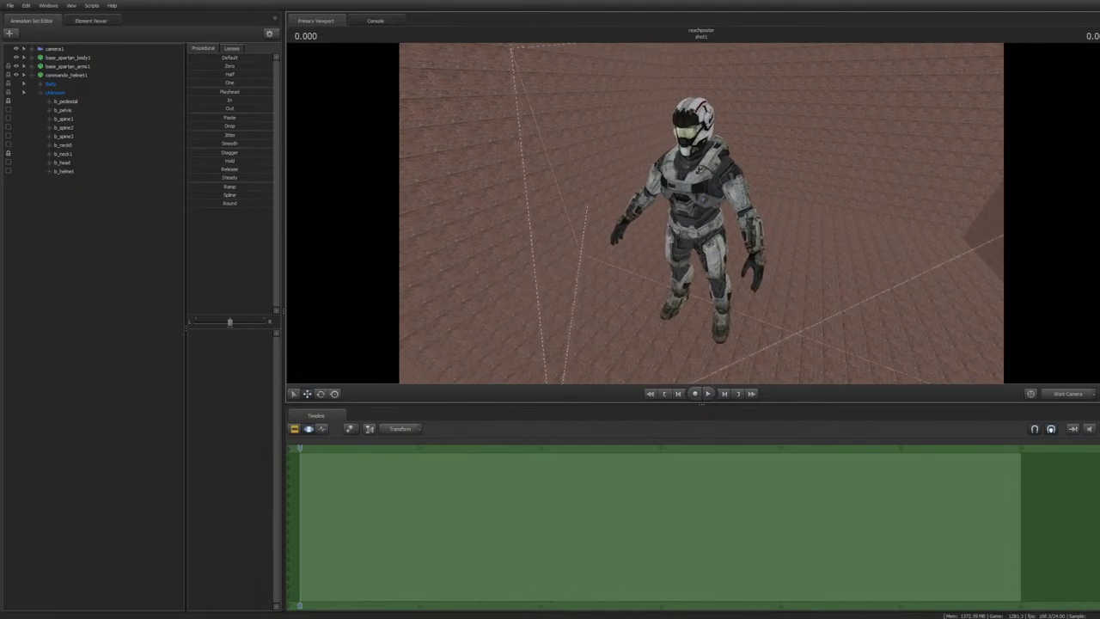
key(w)
key(a)
key(s)
key(d)
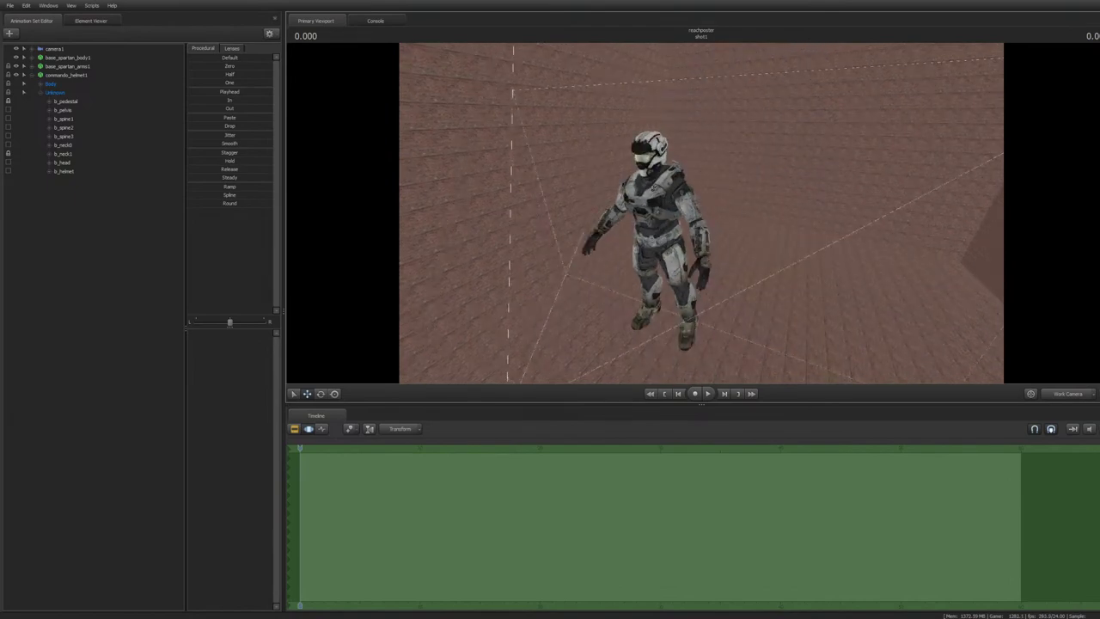
Lock hazop_shoulder_right1 to base_spartan_body1 and apply the Zero preset to it
click(24, 75)
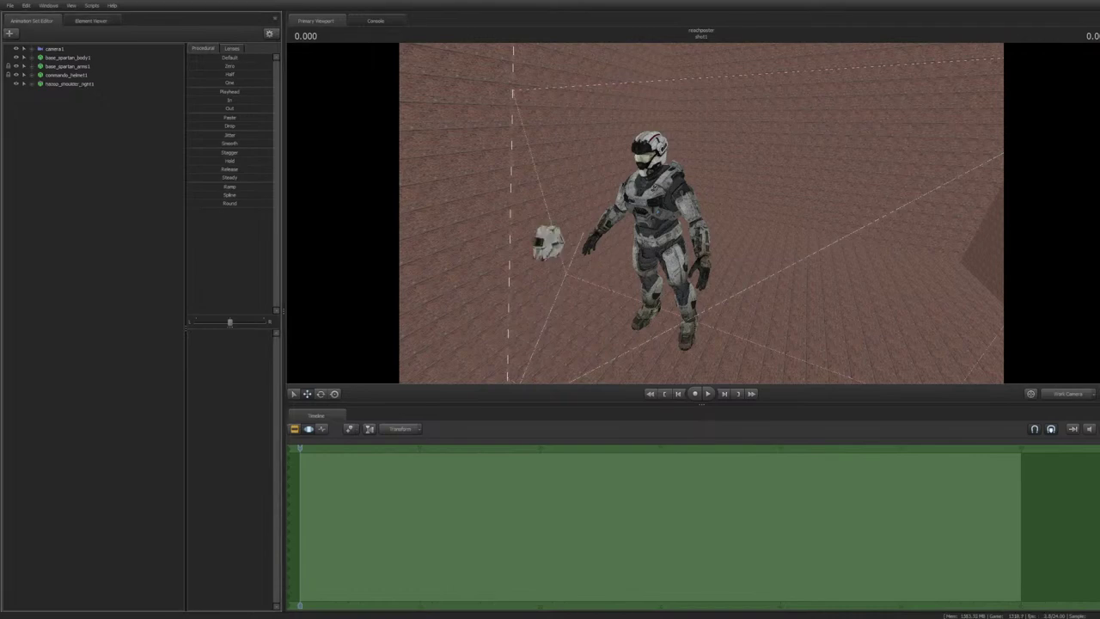
drag(701, 213, 664, 232)
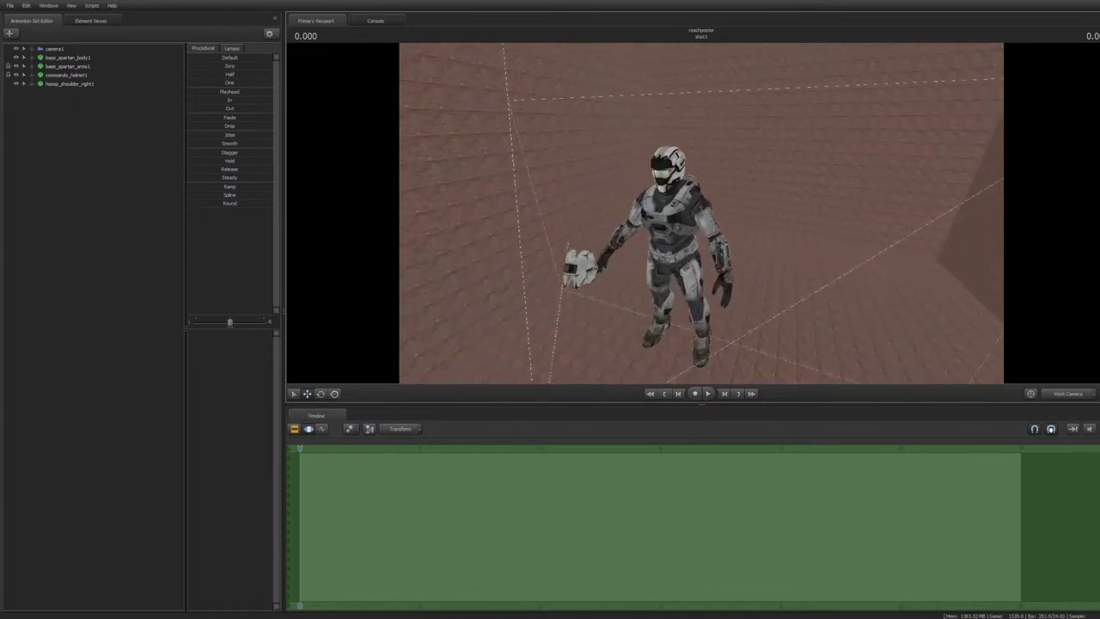
drag(68, 58, 69, 84)
click(69, 84)
drag(210, 66, 273, 66)
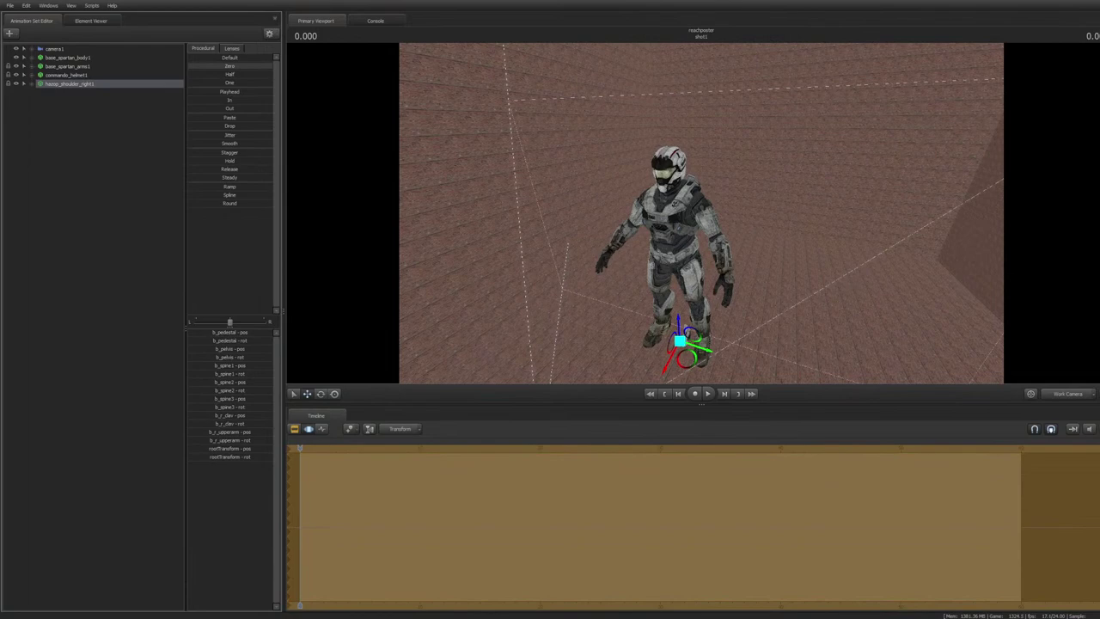
drag(701, 213, 684, 258)
key(w)
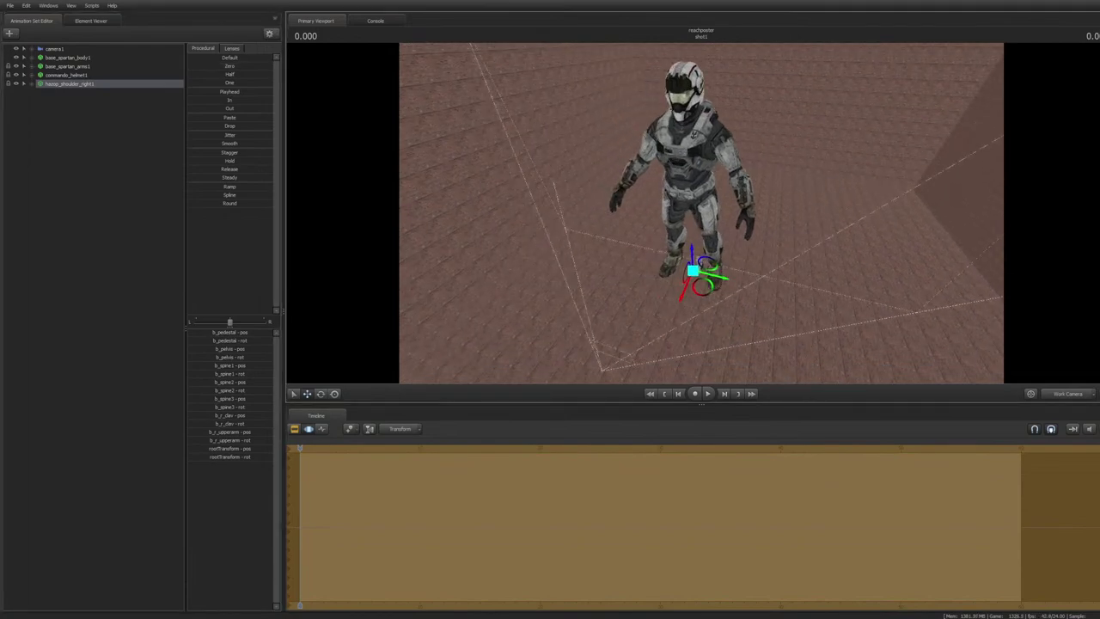
Delete all the models from base_spartan_body1 through hazop_shoulder_right1, keeping camera1
click(68, 58)
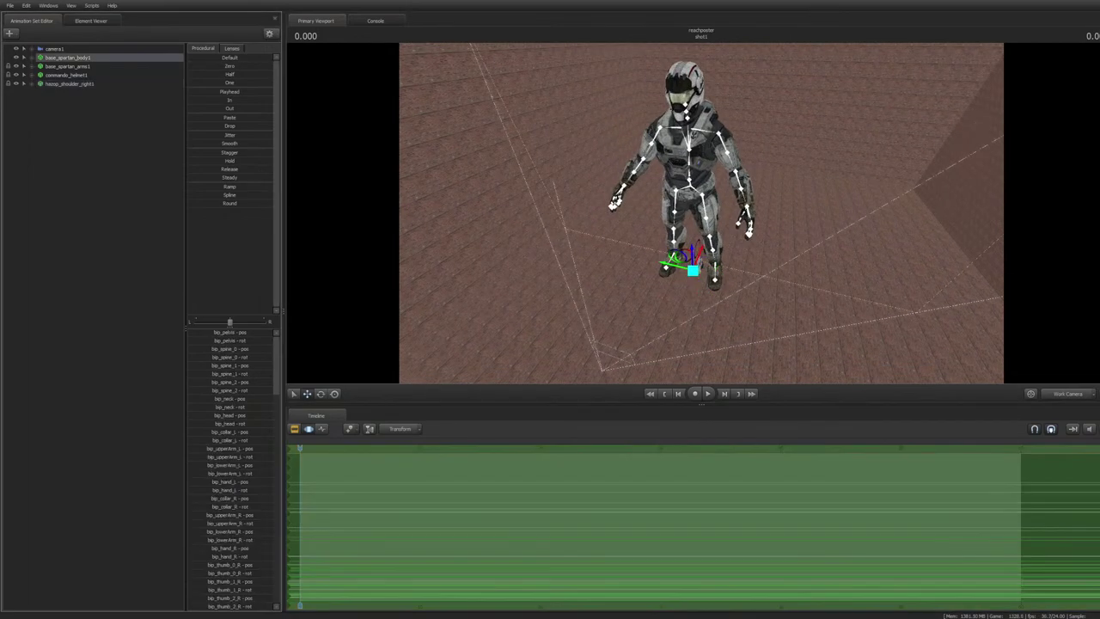
shift+click(69, 83)
key(Delete)
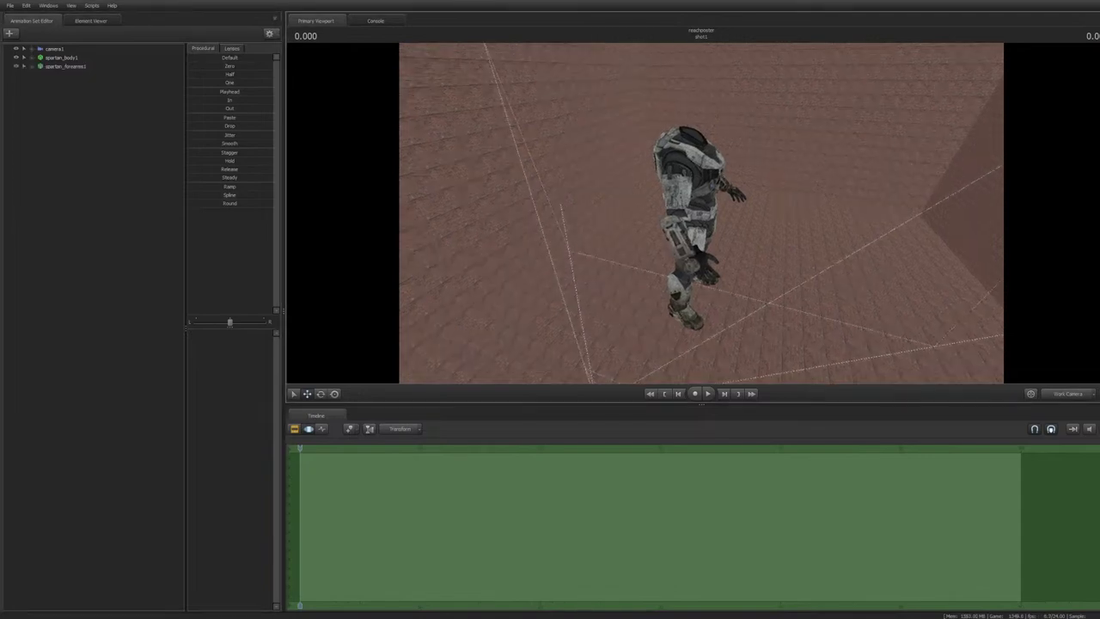
Lock spartan_forearms1 to spartan_body1 and apply the Zero preset to snap the forearms onto the body
drag(62, 57, 66, 67)
click(65, 66)
drag(197, 66, 272, 66)
click(103, 137)
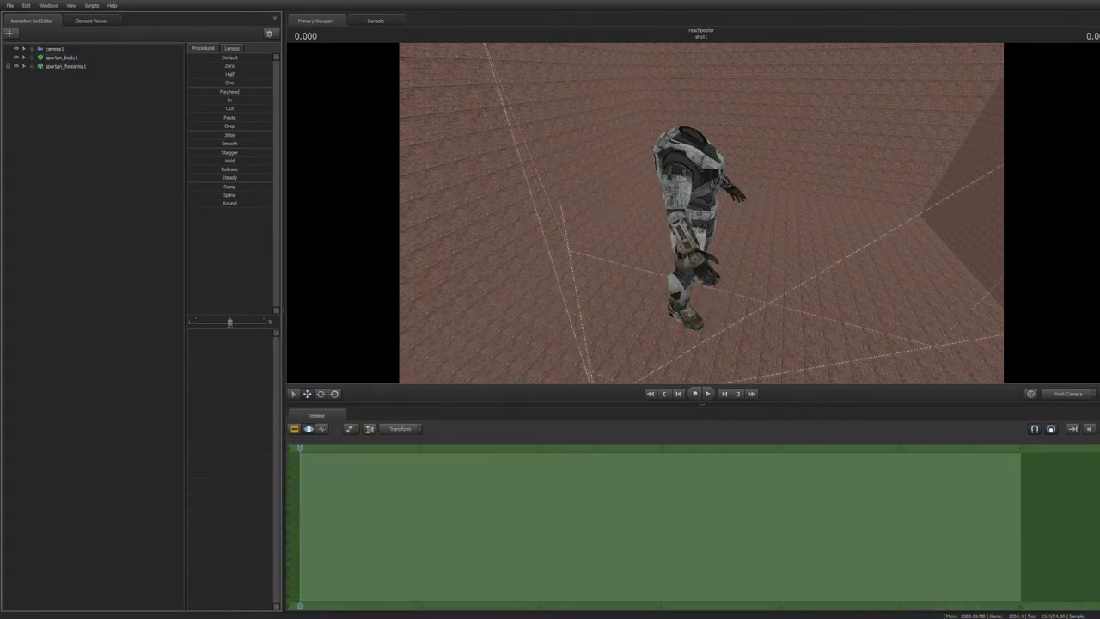
mouse_move(701, 213)
mouse_down()
mouse_move(636, 225)
mouse_move(688, 215)
mouse_up()
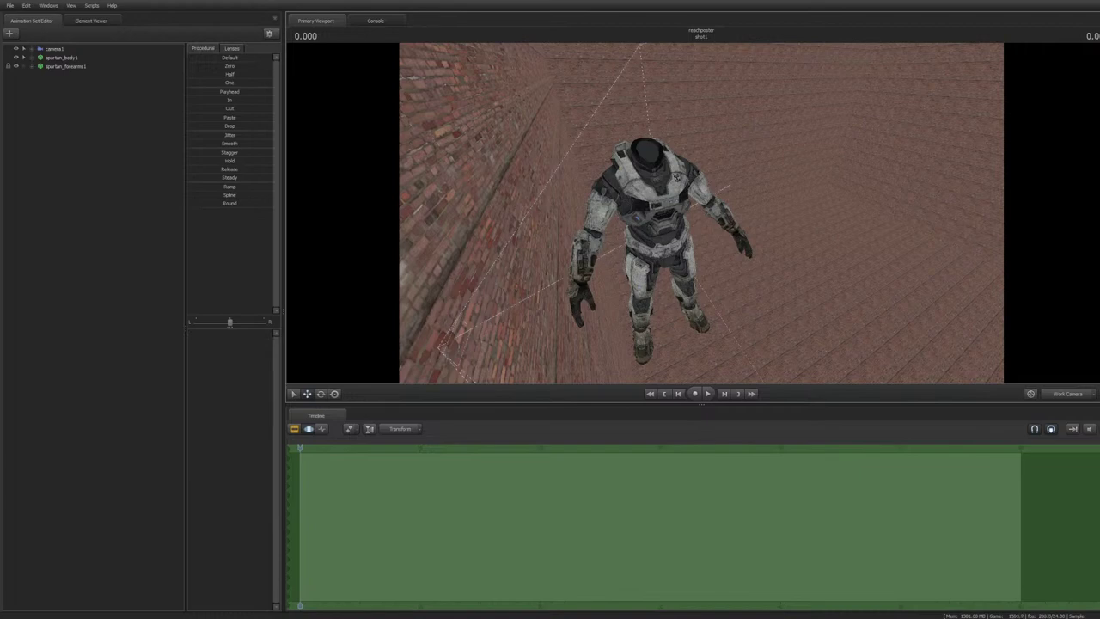
Lock helmet_commando1 to spartan_body1 and apply the Zero preset to snap the helmet onto the neck
drag(701, 213, 671, 214)
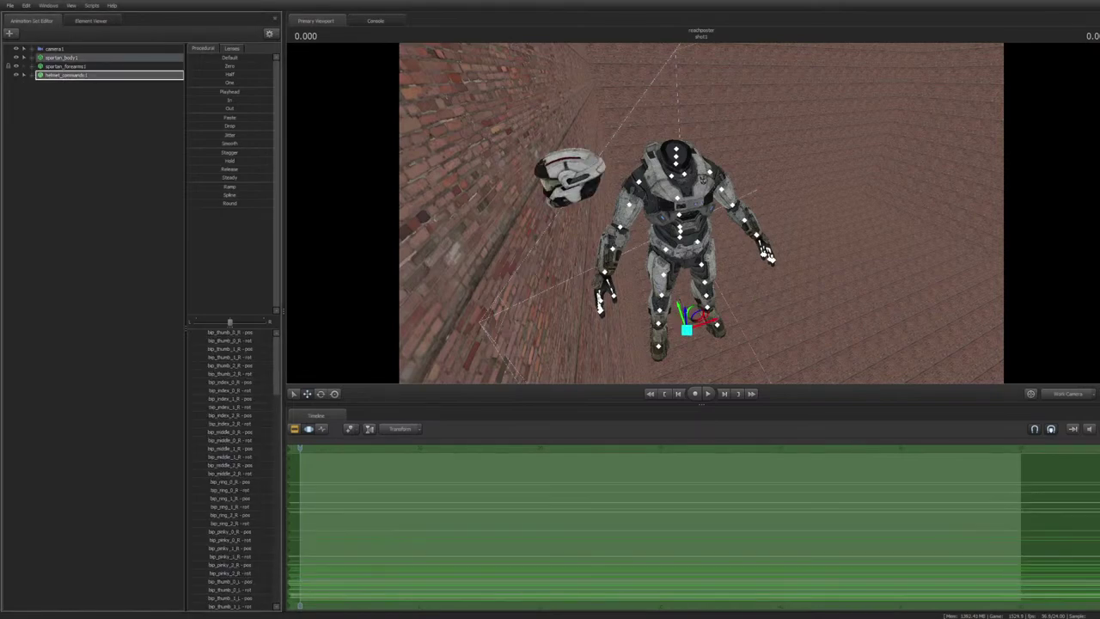
drag(206, 67, 271, 66)
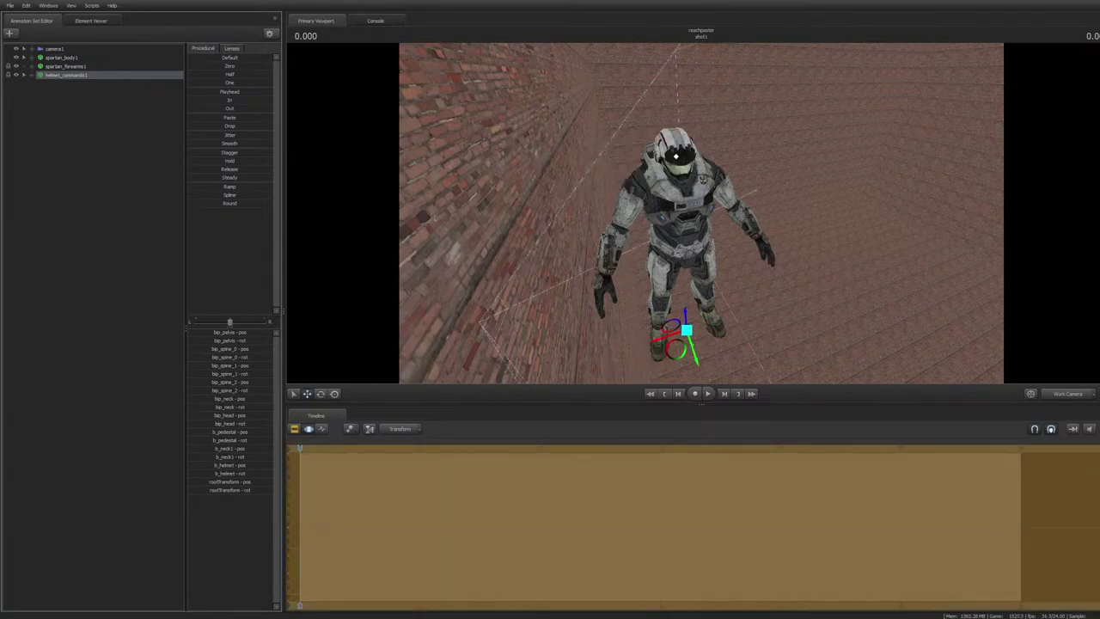
click(103, 172)
Try rotating the b_helmet bone of helmet_commando1
click(24, 75)
click(24, 92)
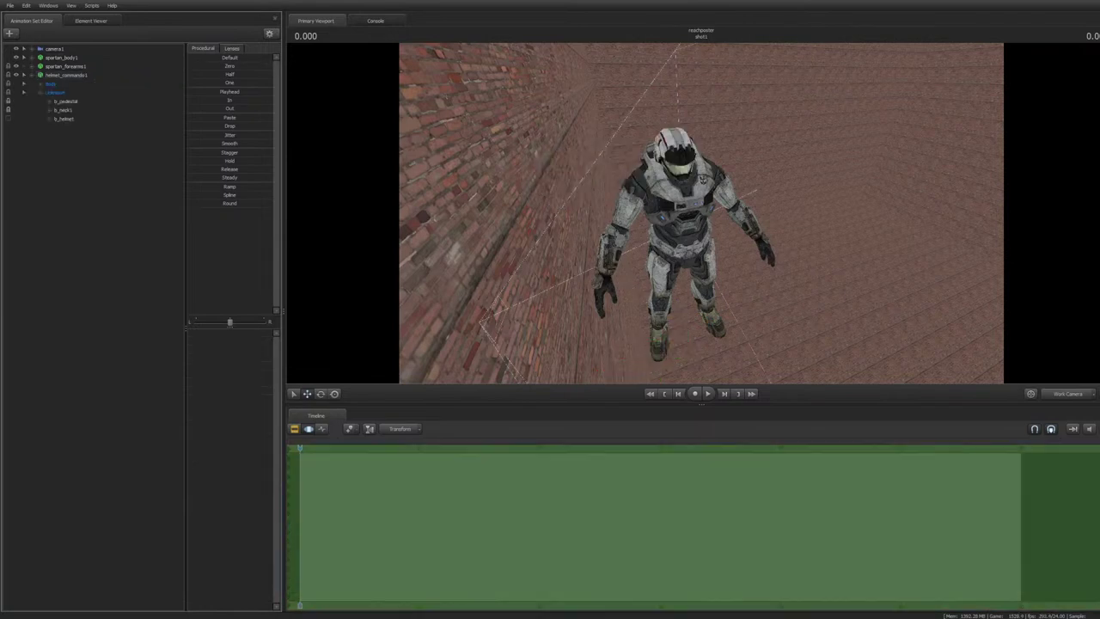
click(64, 118)
drag(702, 214, 568, 168)
key(d)
key(w)
drag(731, 184, 637, 168)
key(w)
key(d)
drag(682, 224, 796, 208)
key(w)
key(a)
key(e)
key(ctrl+z)
key(a)
key(s)
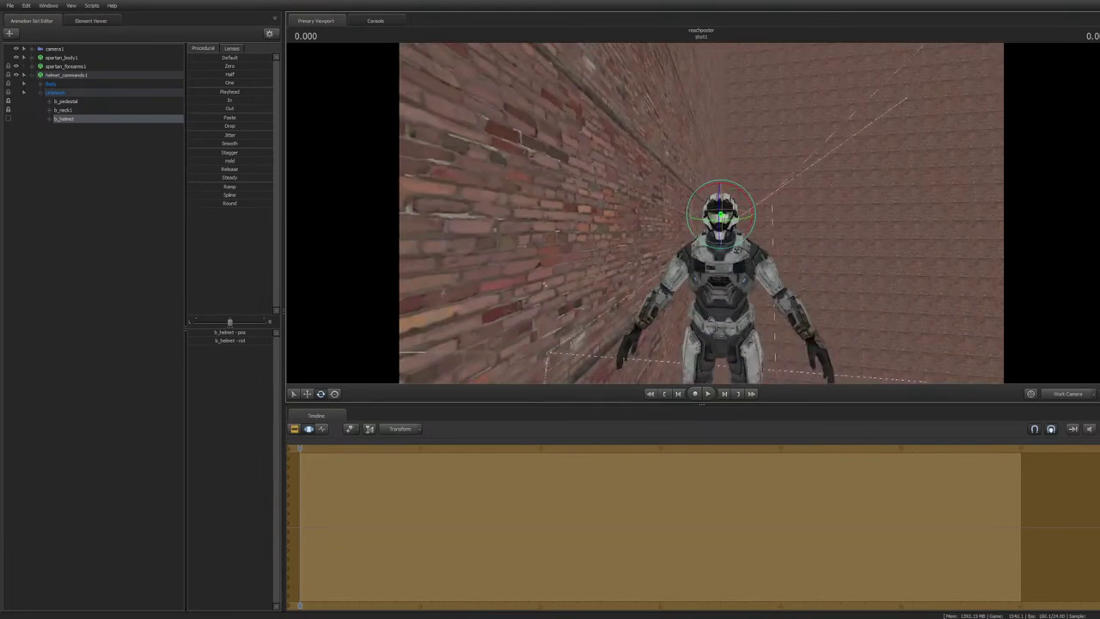
Examine how the helmet sits on the body from the front and collapse helmet_commando1's bone list
click(112, 223)
key(w)
drag(702, 215, 826, 228)
key(a)
key(d)
drag(692, 248, 593, 249)
key(s)
click(40, 92)
click(32, 75)
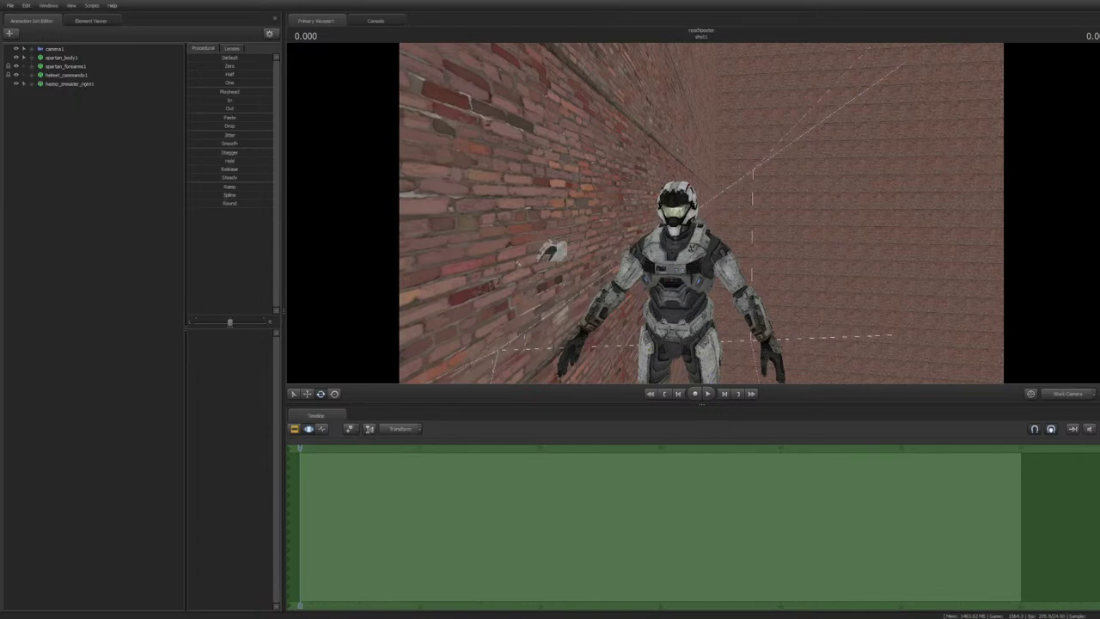
Lock hazop_shoulder_right1 to spartan_body1 and apply the Zero preset to it
drag(67, 74, 69, 84)
click(68, 84)
drag(196, 67, 263, 66)
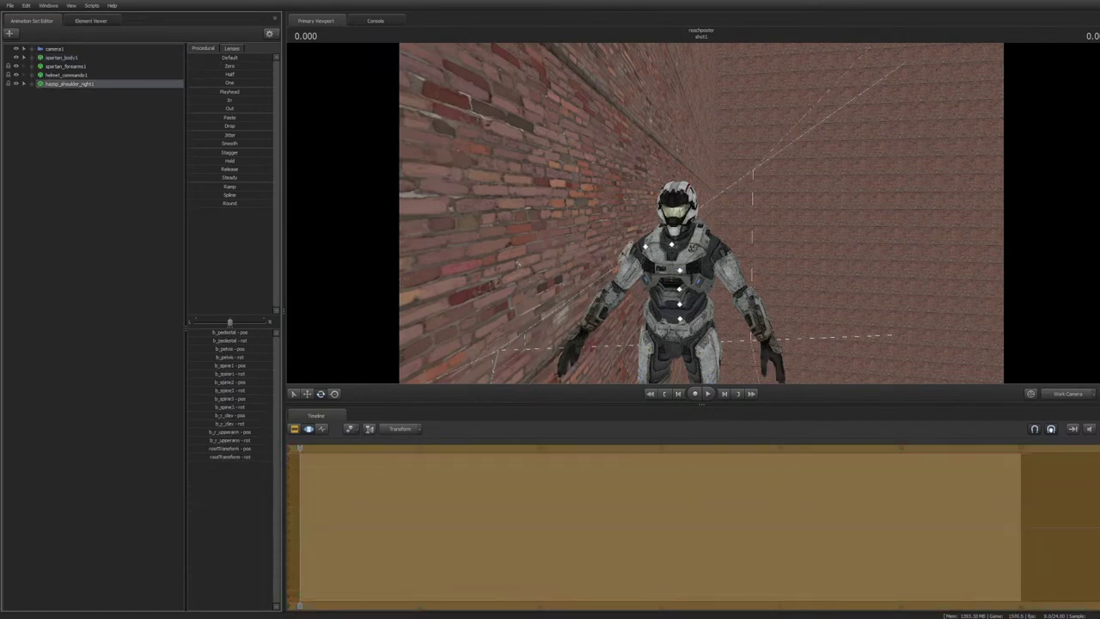
click(108, 164)
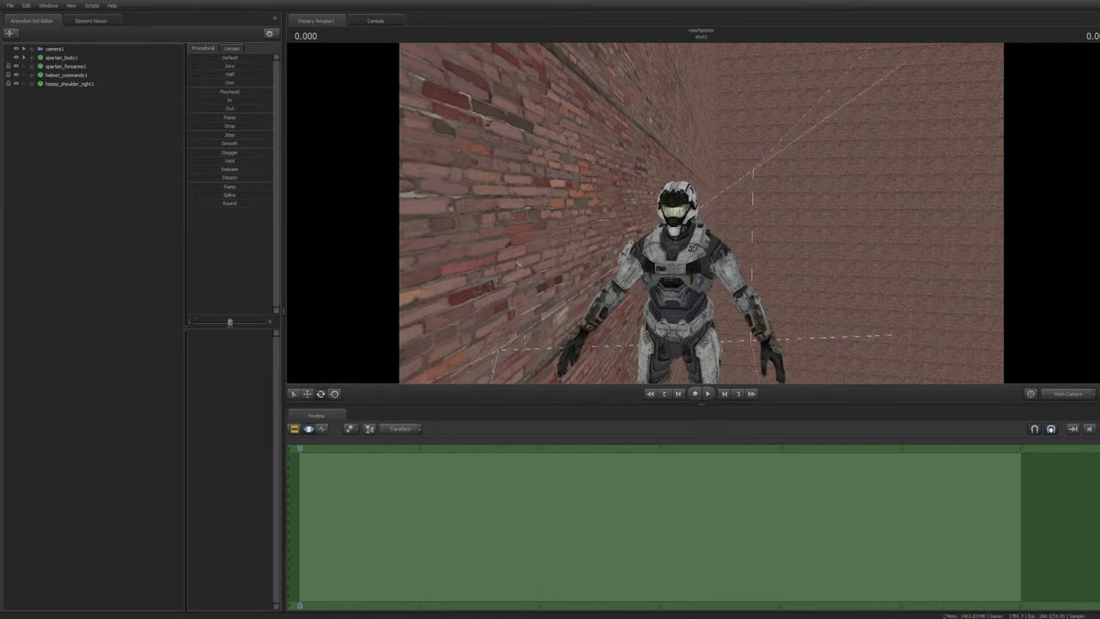
Lock gungnir_shoulder_left1 to spartan_body1 and apply the Zero preset to snap it onto the left shoulder
drag(62, 58, 70, 93)
key(ctrl+z)
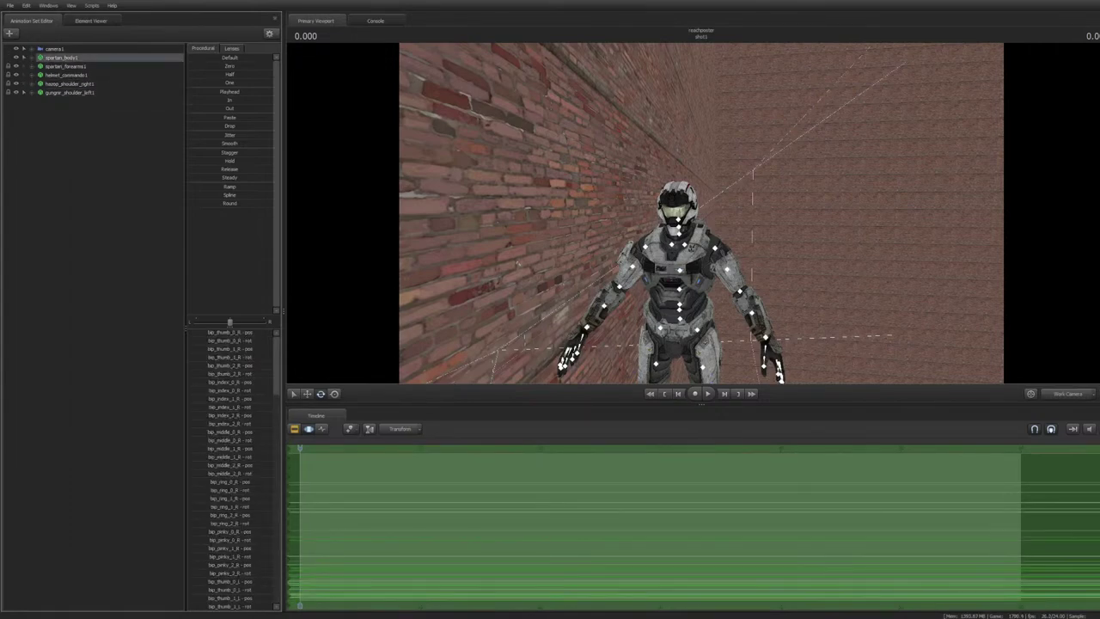
click(71, 93)
drag(229, 66, 271, 66)
click(112, 214)
Examine the shoulder armour on the assembled Spartan up close and from a distance
drag(701, 215, 662, 217)
key(w)
key(a)
key(w)
key(d)
key(s)
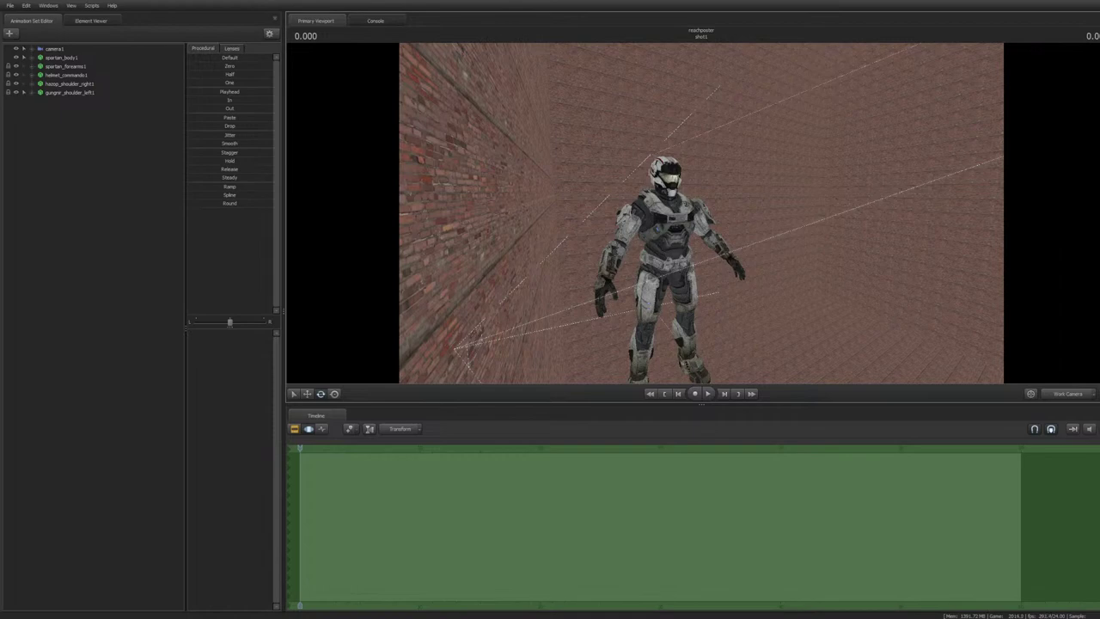
mouse_move(702, 213)
mouse_down()
mouse_move(552, 212)
mouse_move(685, 220)
mouse_up()
key(w)
key(d)
key(d)
key(w)
key(a)
key(s)
key(w)
key(d)
key(a)
key(s)
key(w)
key(ctrl)
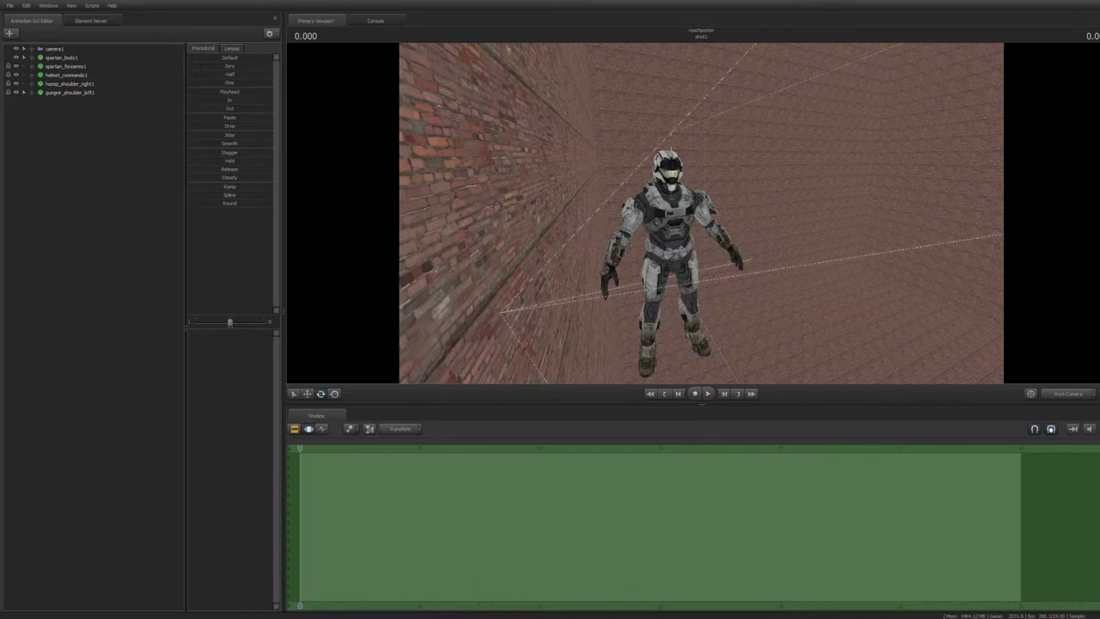
Lock decals_carter1 to spartan_body1 and apply the Zero preset to place the decals on the armour
click(62, 58)
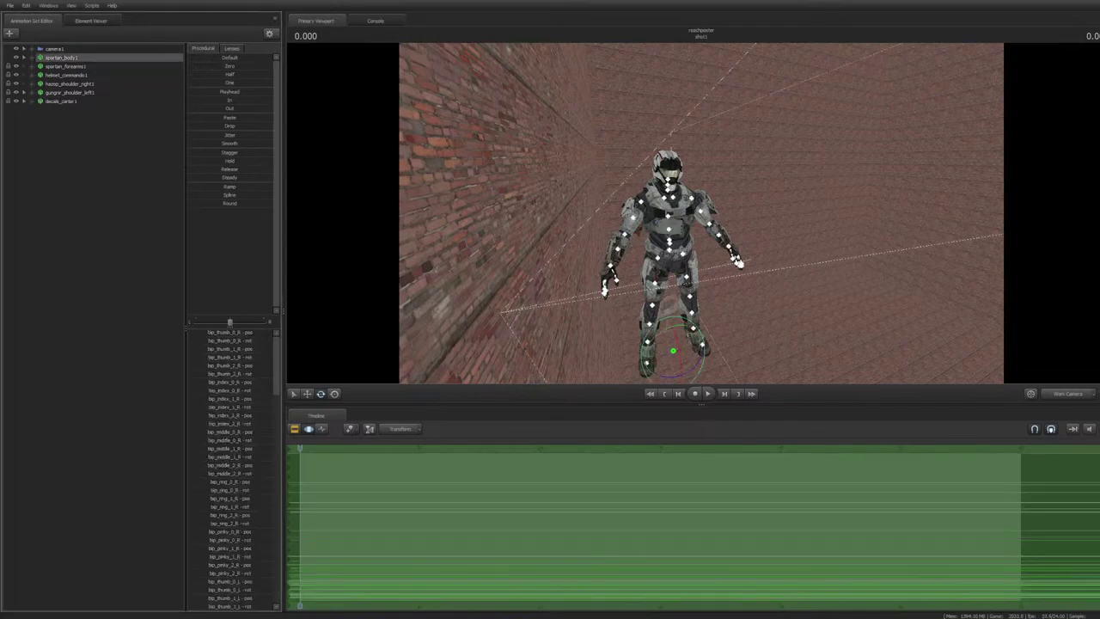
click(62, 101)
drag(190, 66, 203, 66)
drag(222, 66, 273, 66)
Examine the decals on the Spartan's chest, thigh and shoulders up close and from farther back
key(w)
mouse_move(550, 215)
mouse_down()
mouse_move(516, 202)
mouse_move(572, 236)
mouse_move(564, 232)
mouse_up()
key(w)
click(90, 198)
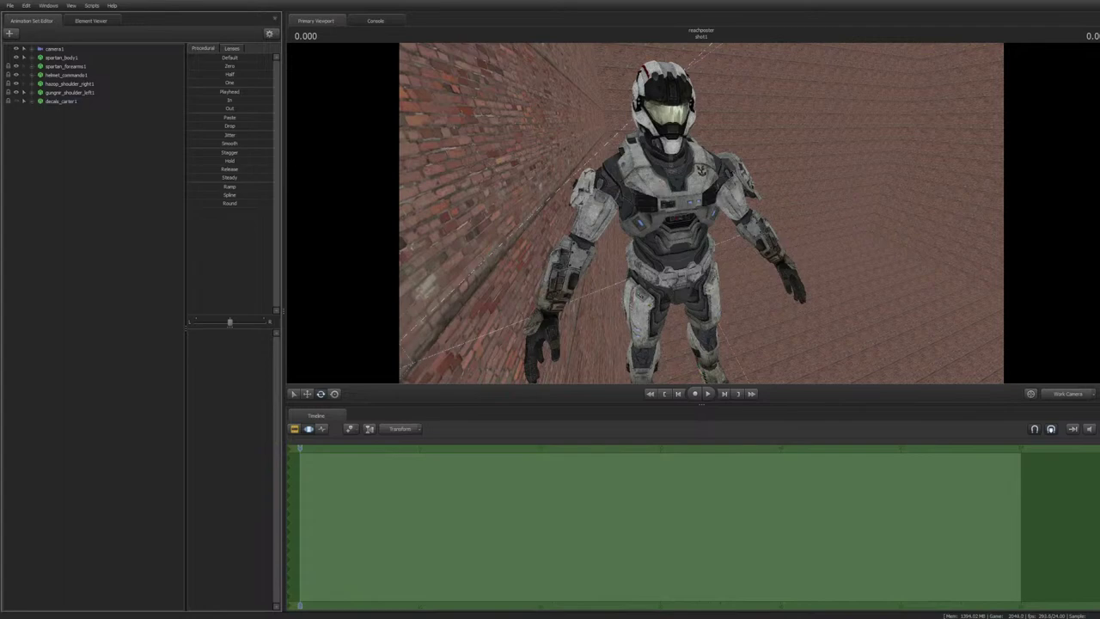
click(701, 213)
key(s)
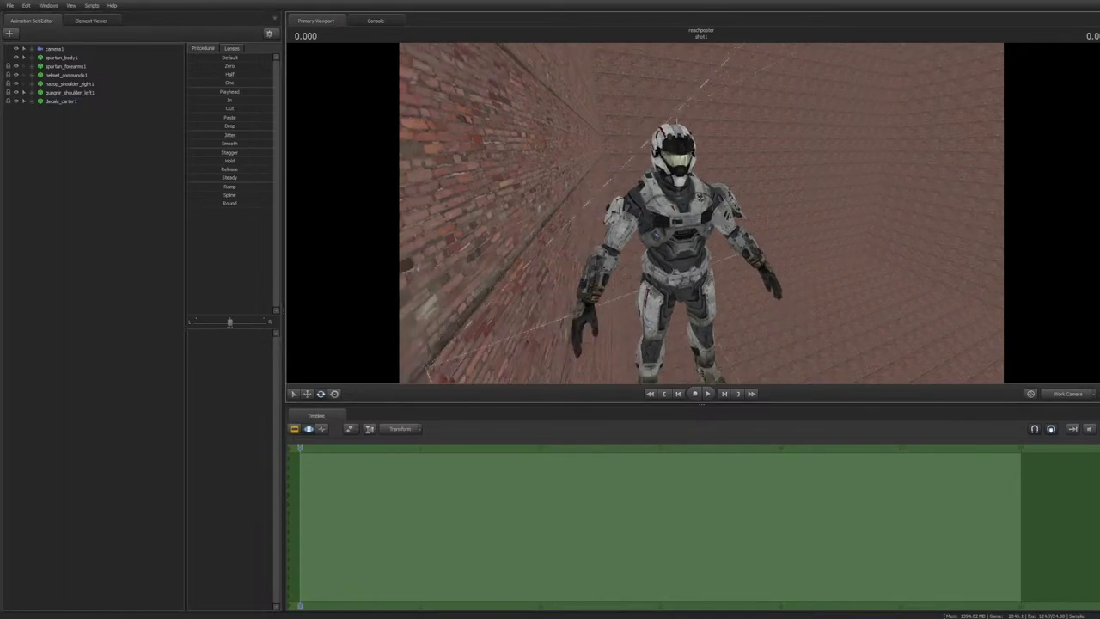
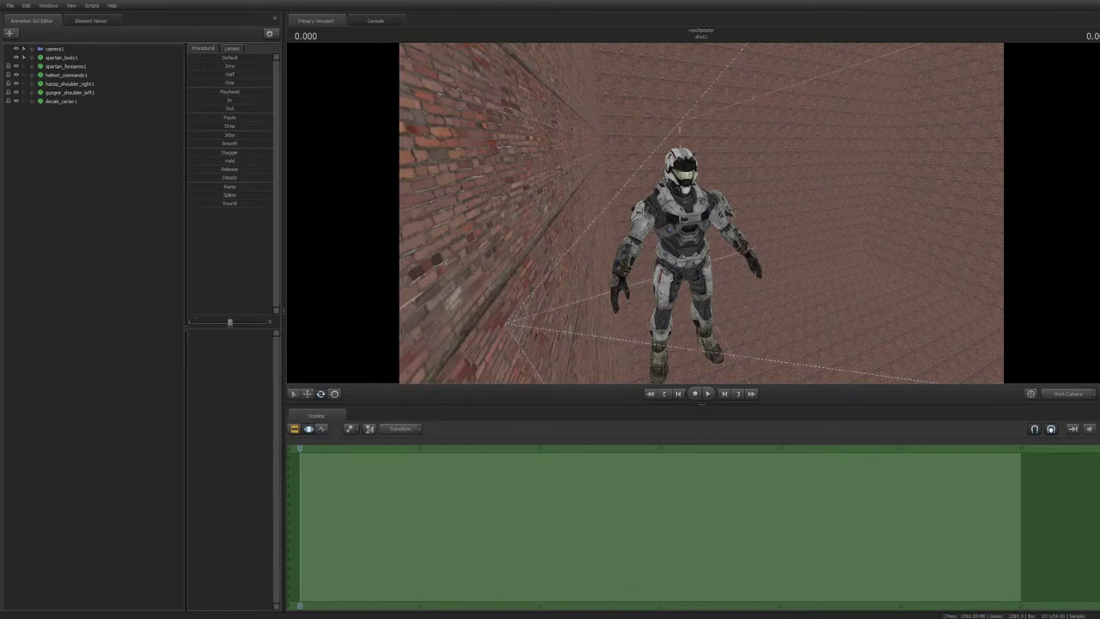
key(w)
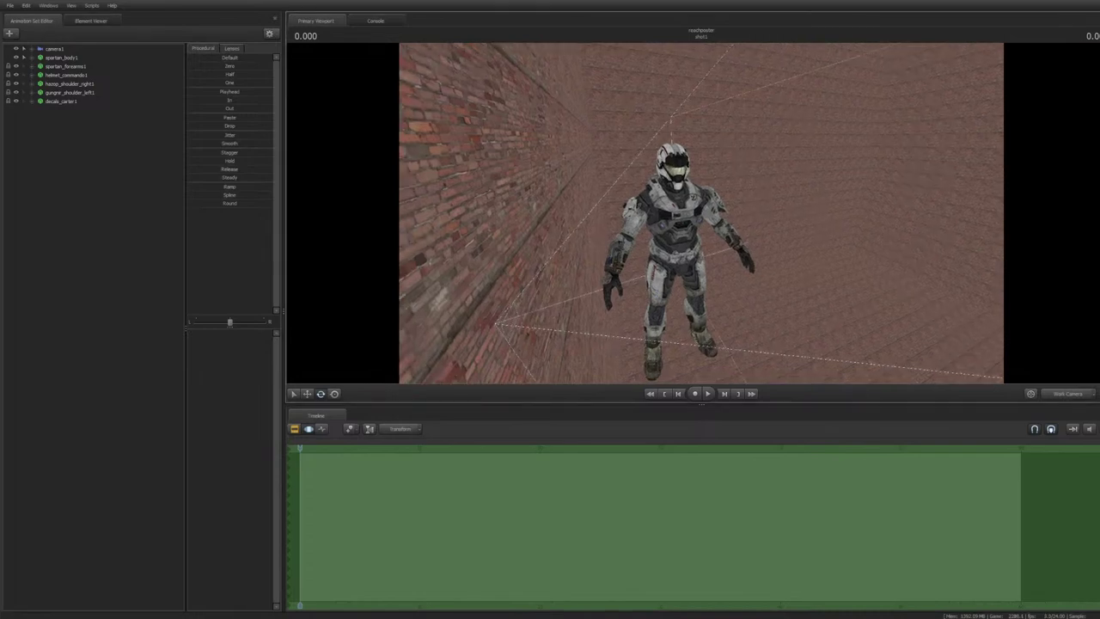
key(ctrl)
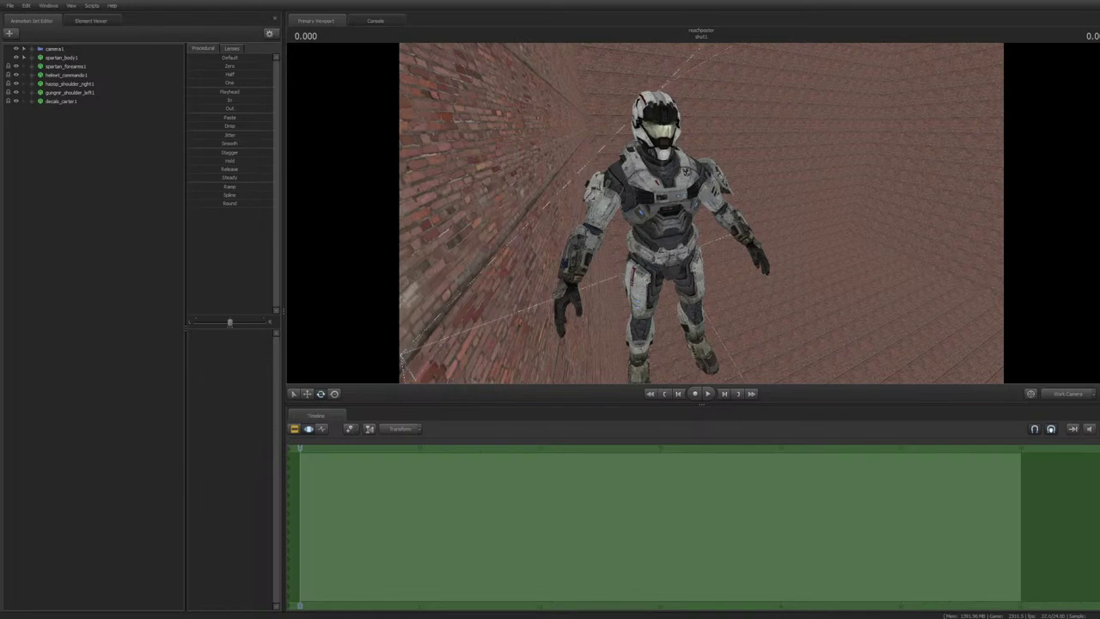
mouse_move(701, 213)
mouse_down()
mouse_move(736, 250)
mouse_move(671, 215)
mouse_move(731, 219)
mouse_move(701, 215)
mouse_up()
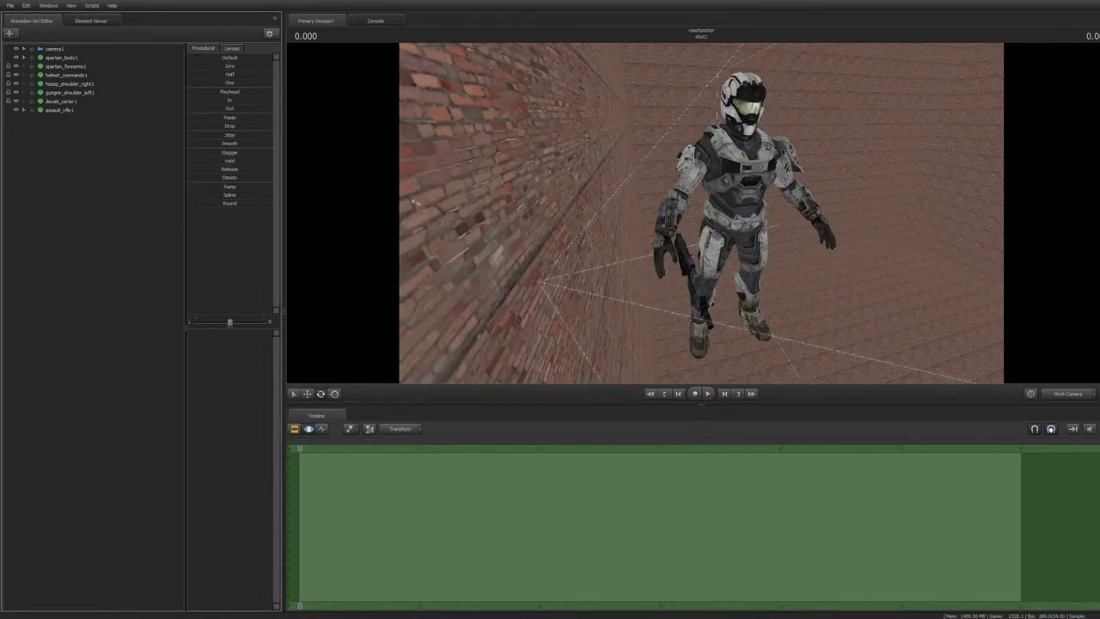
click(62, 58)
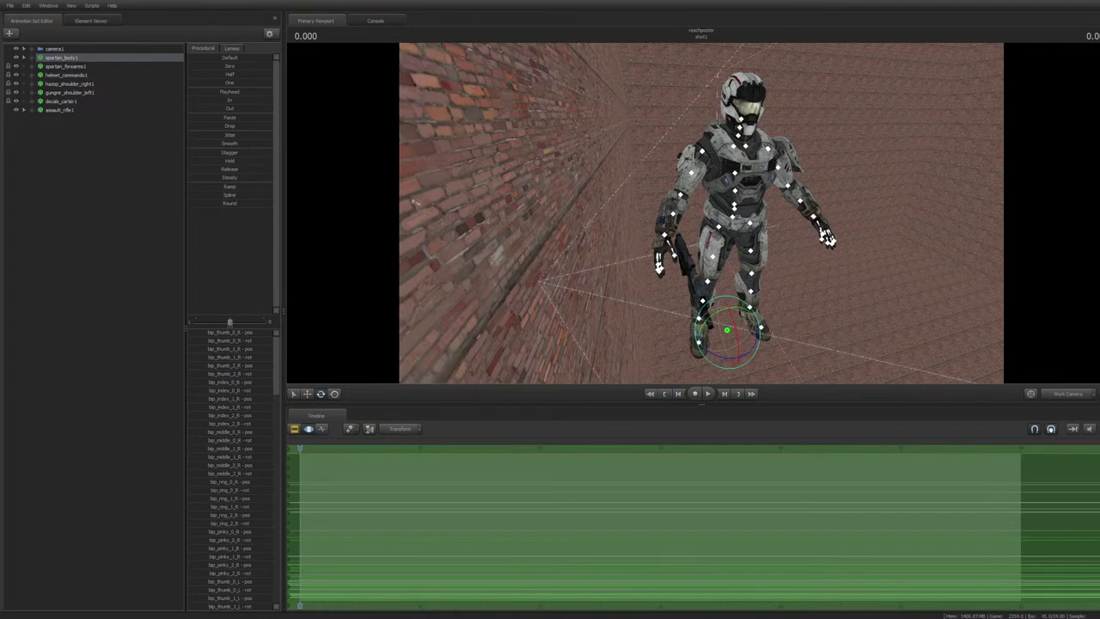
drag(701, 215, 741, 222)
click(93, 258)
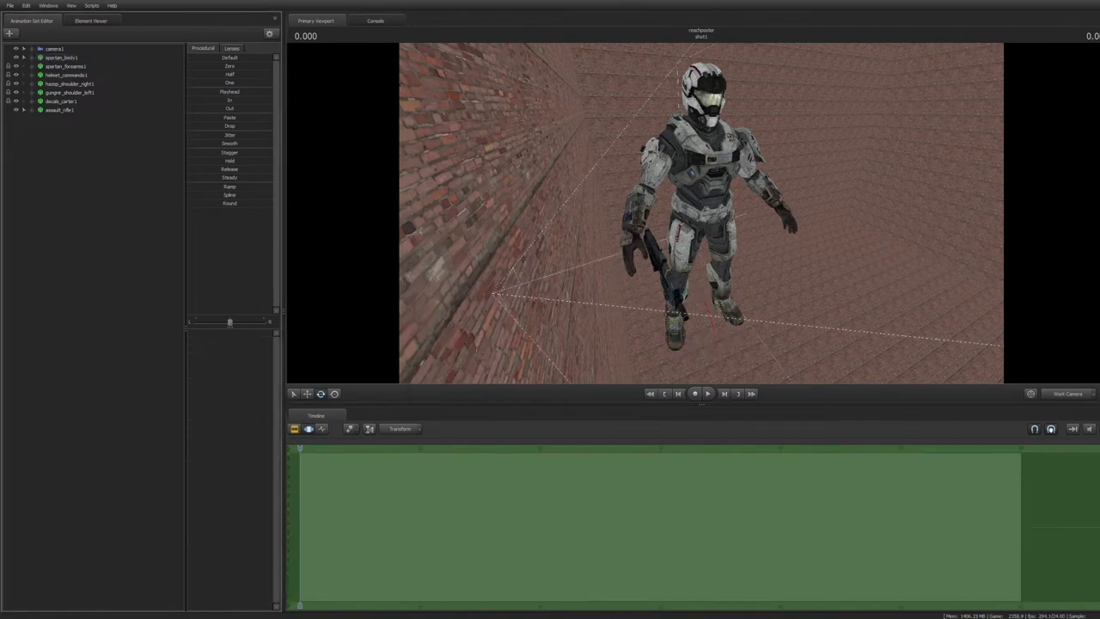
click(67, 66)
click(64, 58)
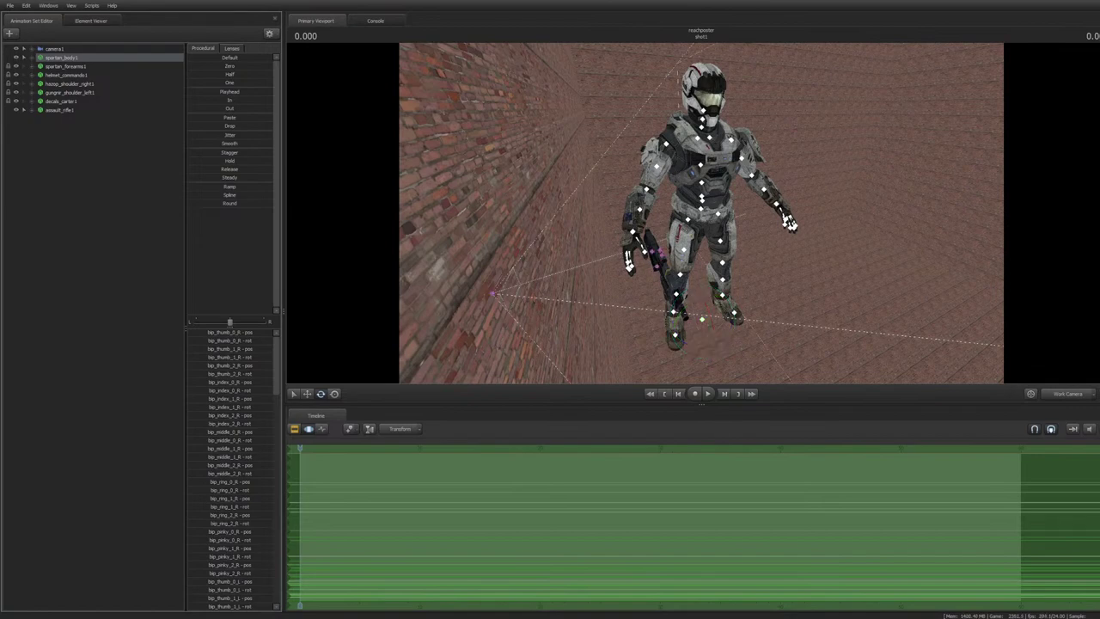
key(Escape)
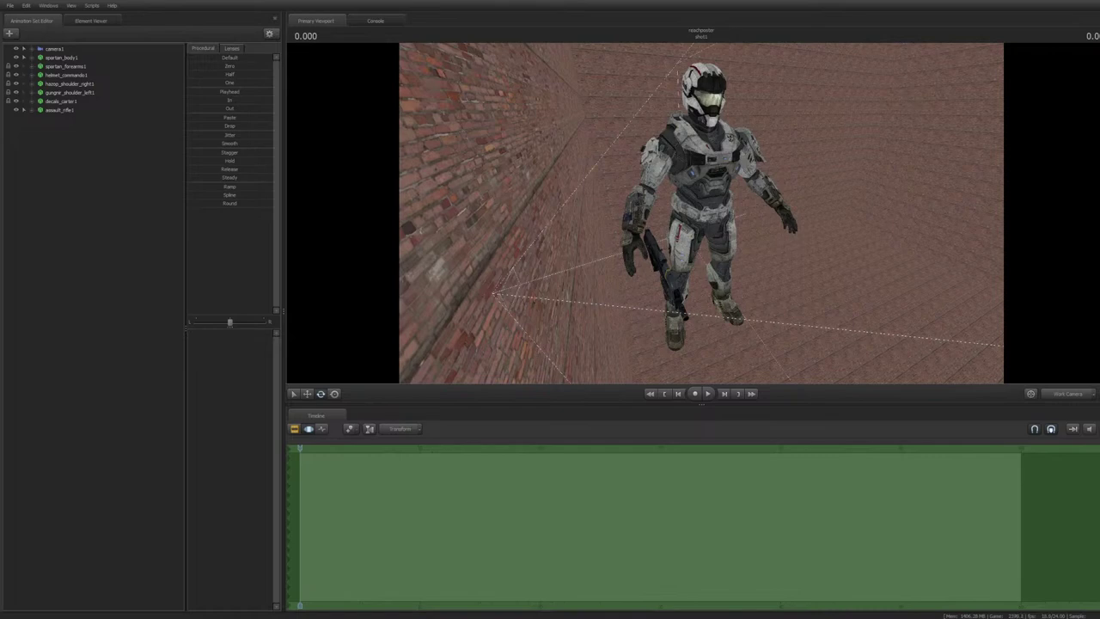
drag(701, 213, 723, 157)
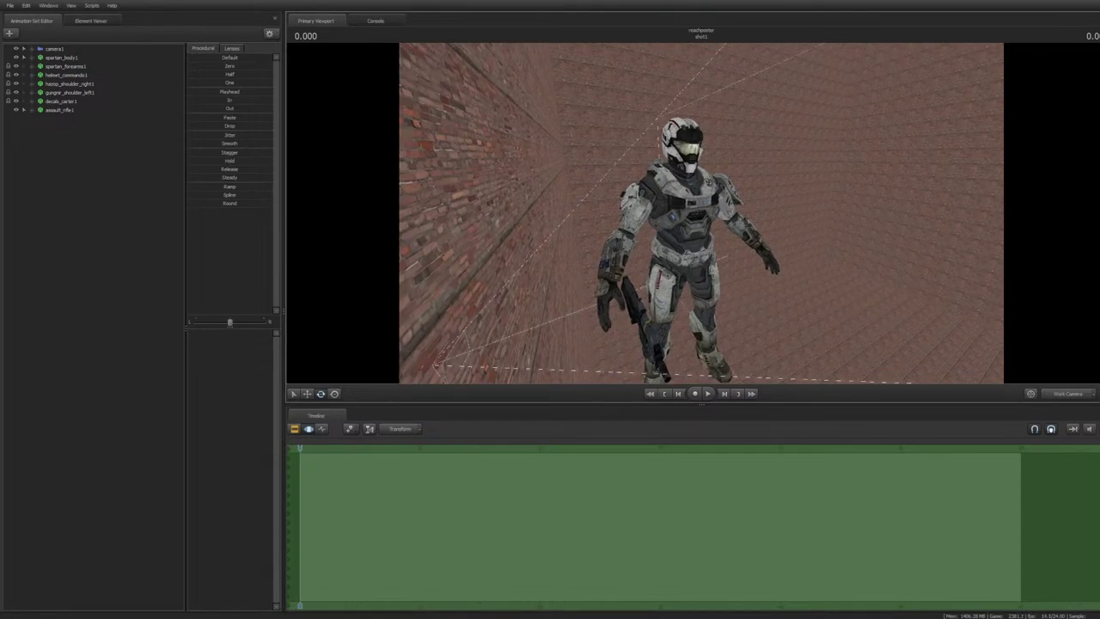
Apply a rig with body, leg and arm controls to spartan_body1 and show its control points near the right hand
click(62, 58)
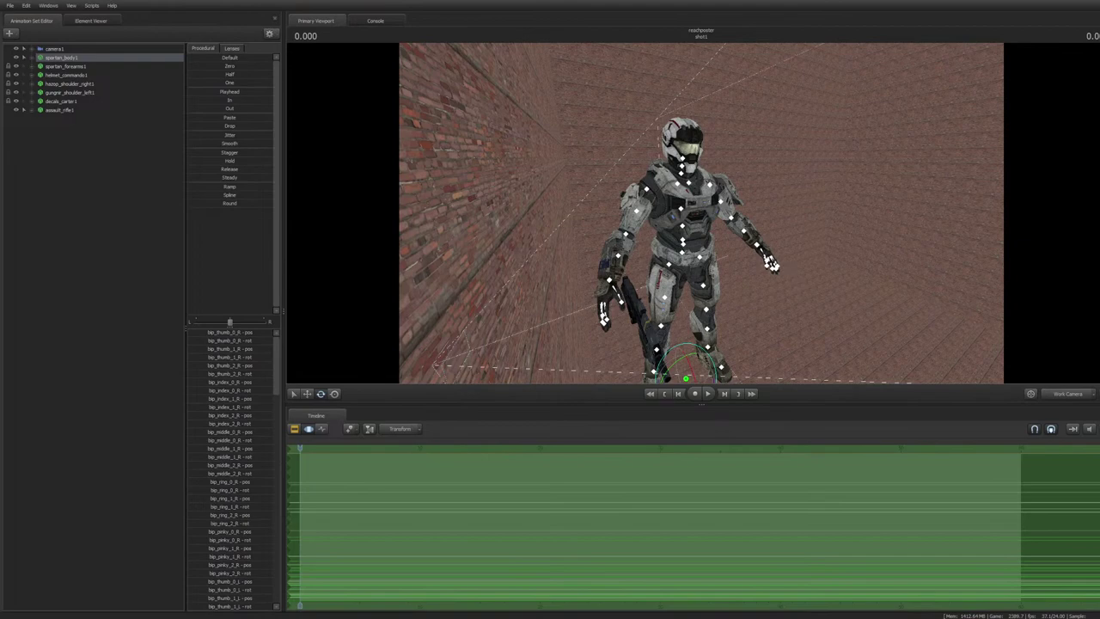
ctrl+click(687, 215)
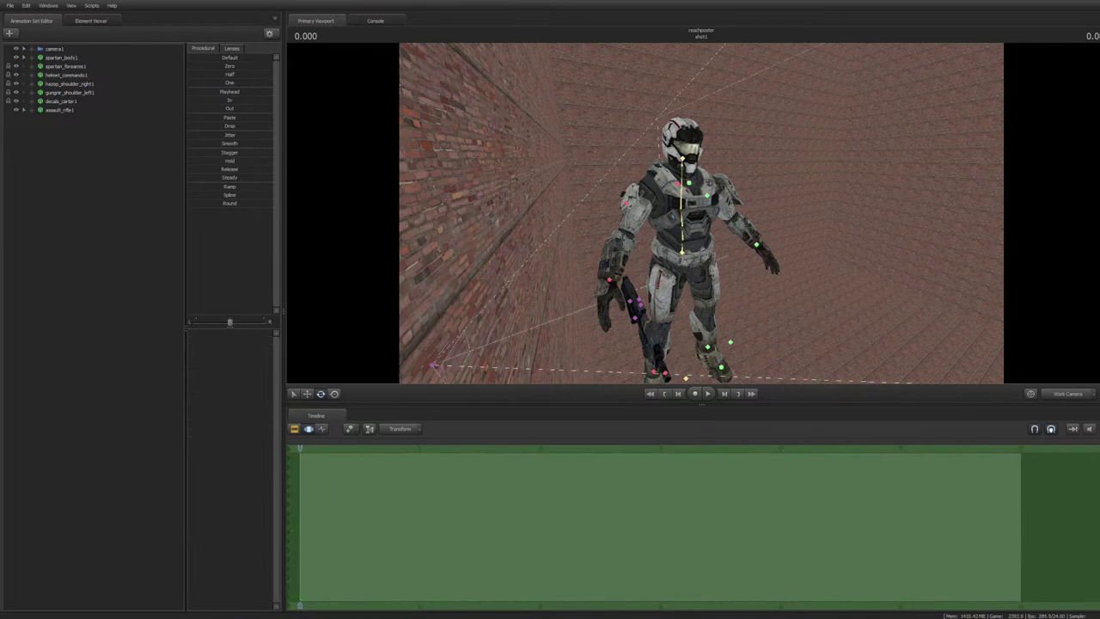
drag(687, 215, 653, 343)
drag(701, 213, 713, 172)
key(w)
key(s)
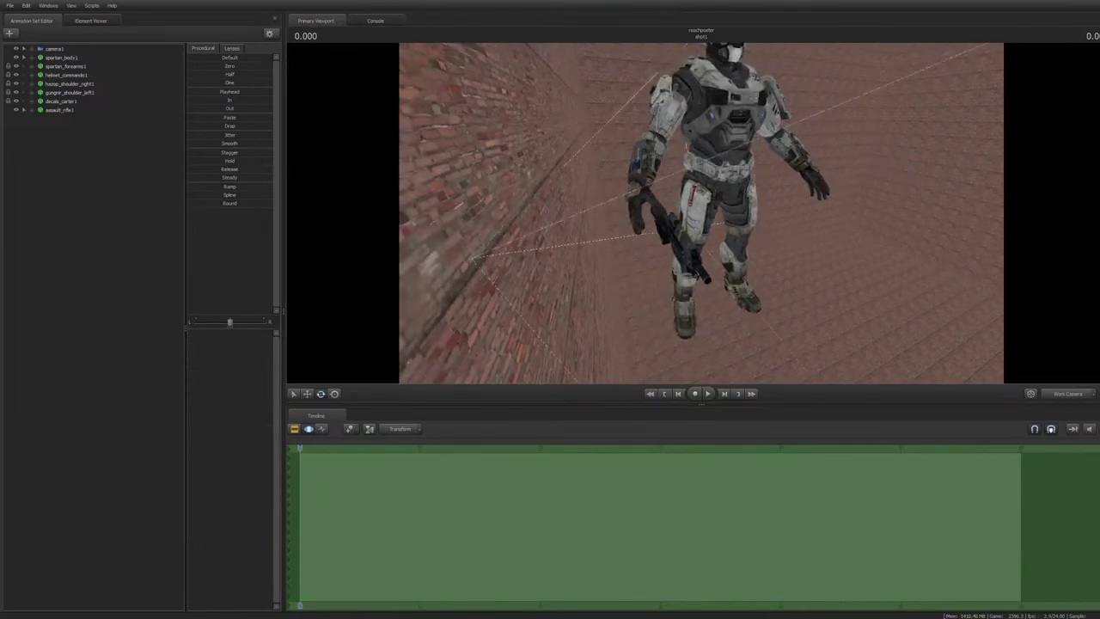
key(w)
drag(701, 213, 698, 189)
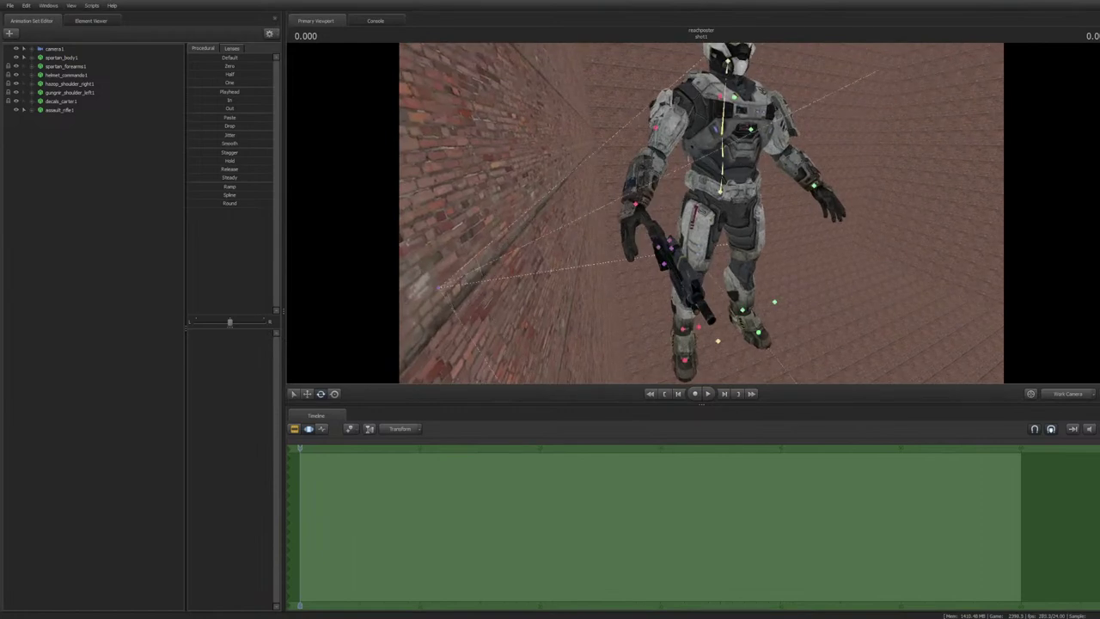
Lock the rootTransform of assault_rifle1 to spartan_body1's rig_hand_R control and apply the Zero preset to rootTransform
ctrl+click(636, 204)
click(32, 189)
click(40, 198)
click(75, 119)
drag(75, 110, 71, 206)
drag(222, 67, 272, 66)
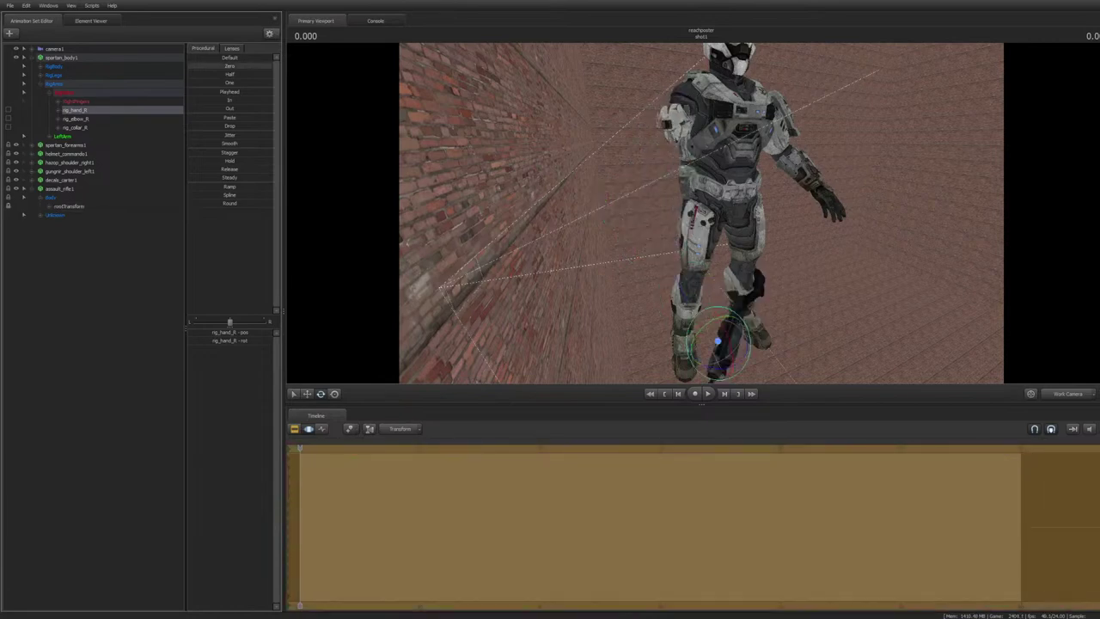
key(ctrl+z)
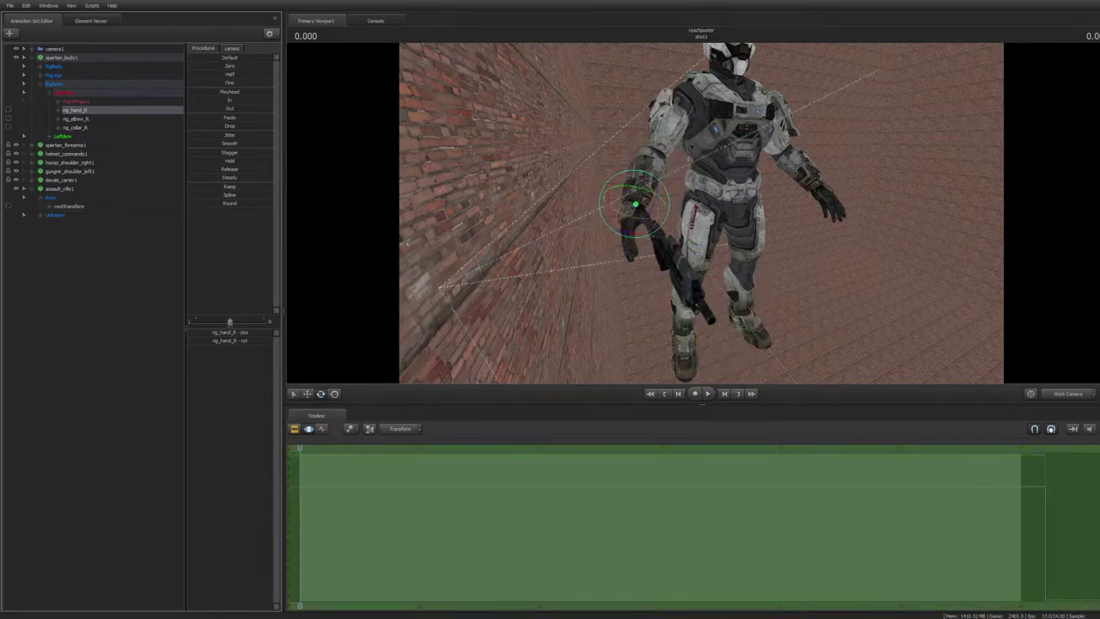
click(69, 206)
drag(220, 66, 301, 66)
Move the assault rifle's rootTransform down along the forearm toward the palm of the right hand
key(w)
key(w)
mouse_move(726, 127)
mouse_down()
mouse_move(727, 142)
mouse_move(726, 129)
mouse_up()
key(s)
key(e)
drag(662, 158, 671, 239)
key(w)
key(ctrl+s)
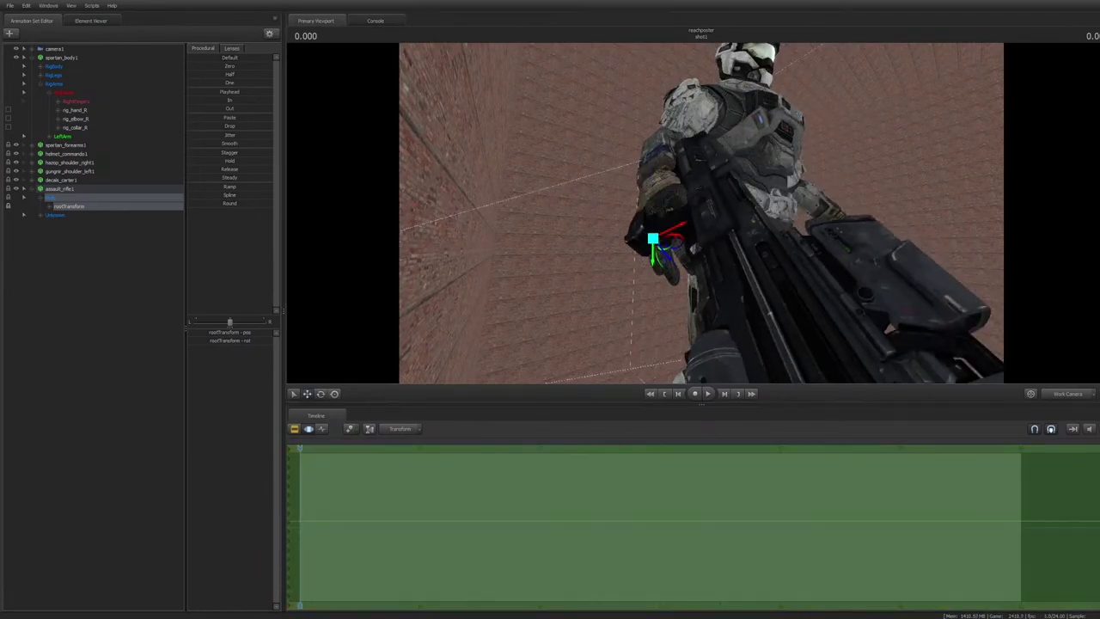
drag(654, 239, 667, 258)
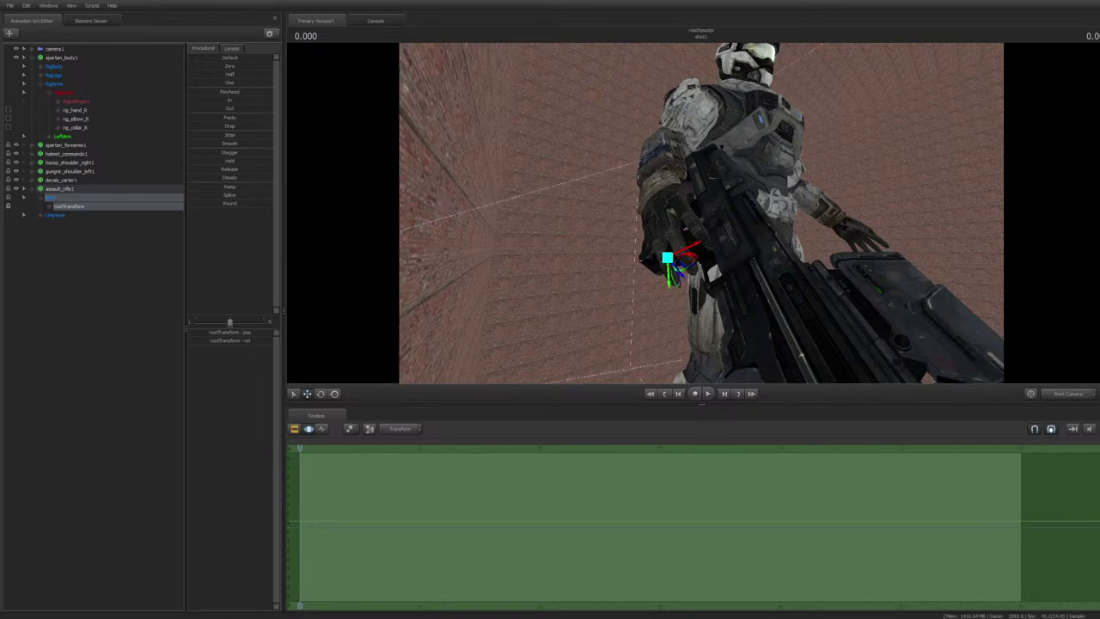
Adjust the assault rifle's placement so its grip sits in the right palm, and collapse assault_rifle1's controls
mouse_move(702, 213)
mouse_down()
mouse_move(680, 233)
mouse_move(688, 275)
mouse_move(707, 249)
mouse_move(700, 244)
mouse_move(731, 226)
mouse_move(680, 206)
mouse_move(702, 216)
mouse_up()
drag(636, 275, 670, 288)
drag(703, 278, 747, 293)
key(e)
key(w)
mouse_move(612, 341)
mouse_down()
mouse_move(602, 351)
mouse_move(611, 342)
mouse_up()
key(s)
key(r)
drag(720, 235, 719, 233)
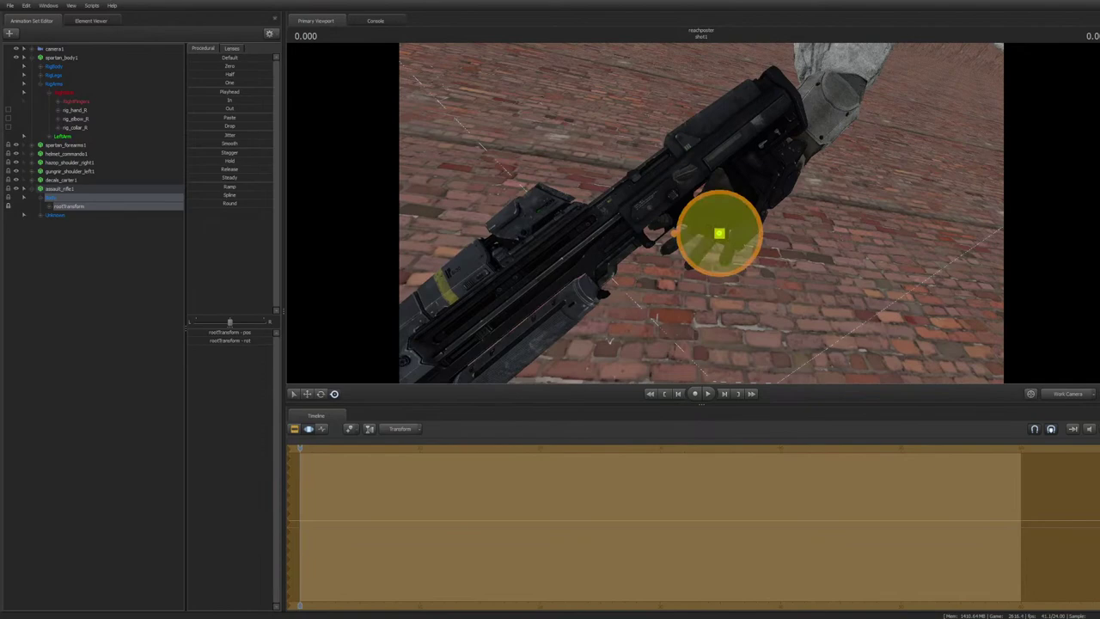
click(81, 257)
click(32, 188)
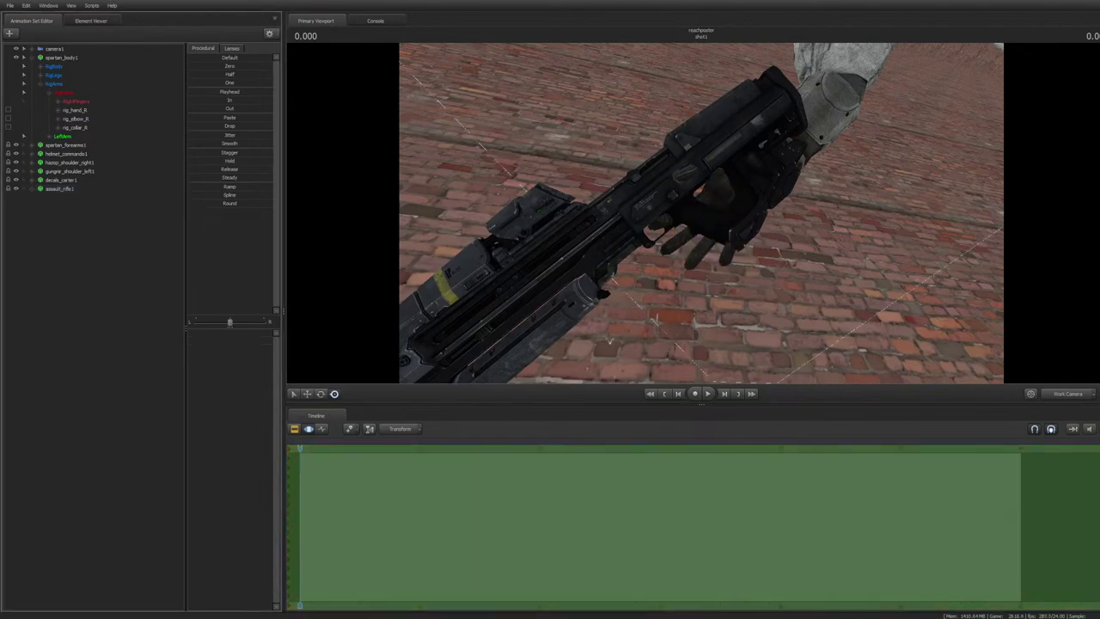
Split shot1 at 1.416 seconds in the Clip Editor, delete the remainder and shorten the picture track to match
drag(709, 324, 698, 333)
key(w)
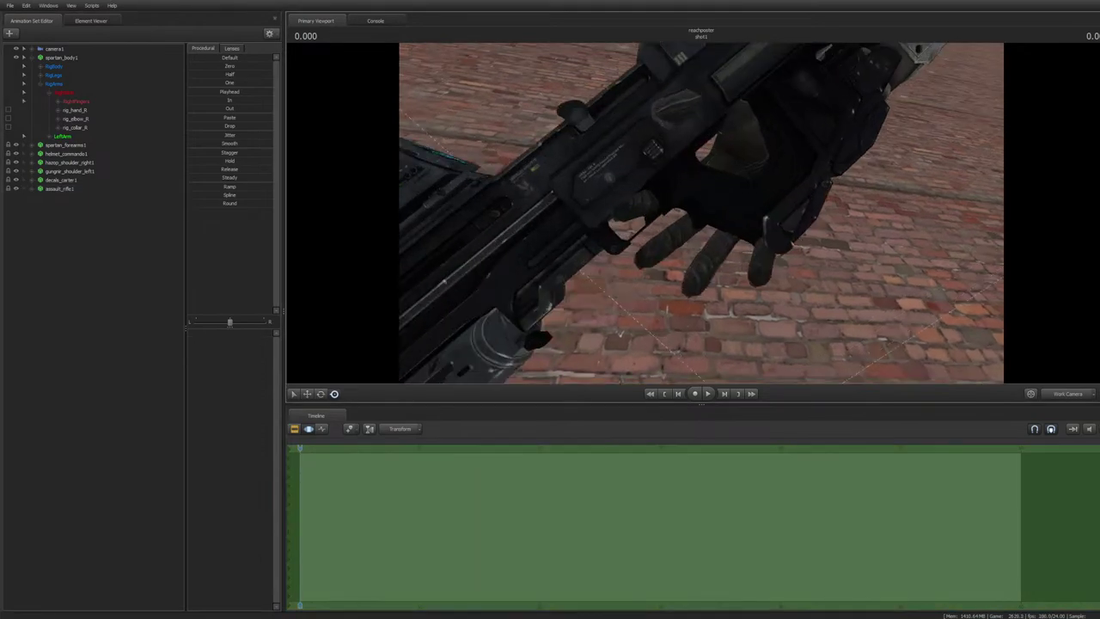
key(F2)
click(316, 448)
key(ctrl+b)
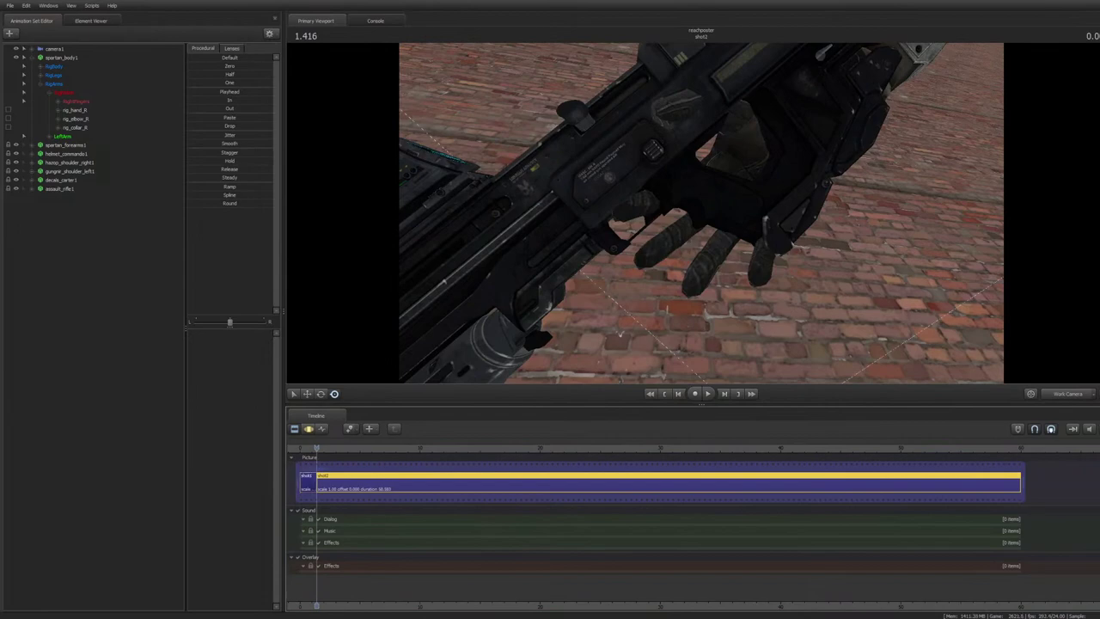
key(Delete)
drag(1023, 482, 318, 482)
middle_drag(387, 486, 563, 486)
scroll(563, 485, up, 10)
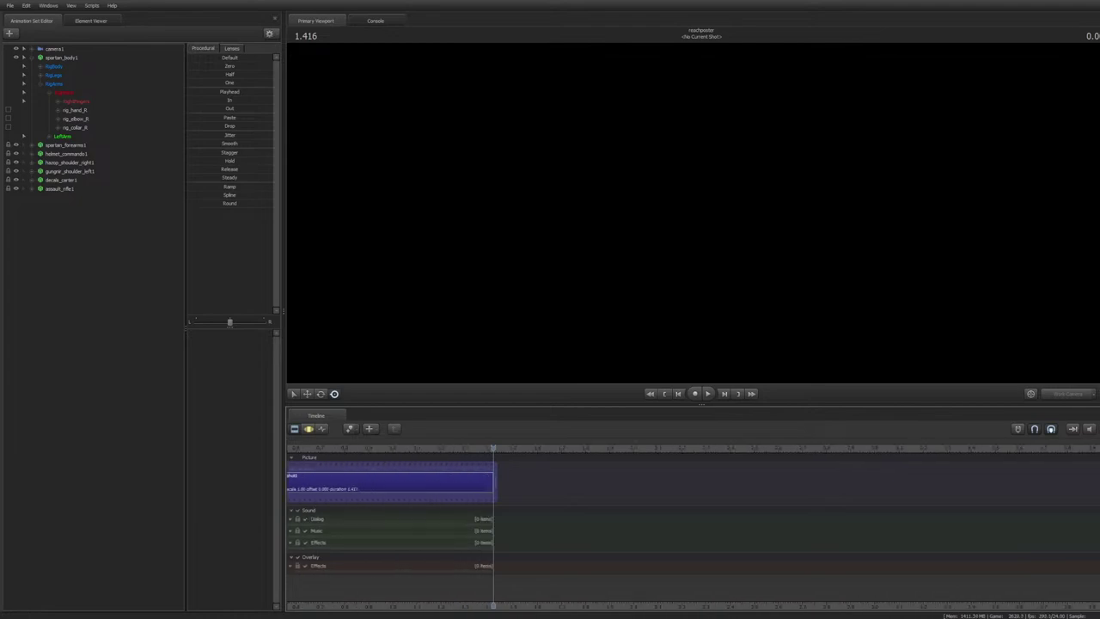
Place the playhead at 0.583 seconds within the shortened shot and select shot1
middle_drag(563, 486, 746, 486)
click(475, 448)
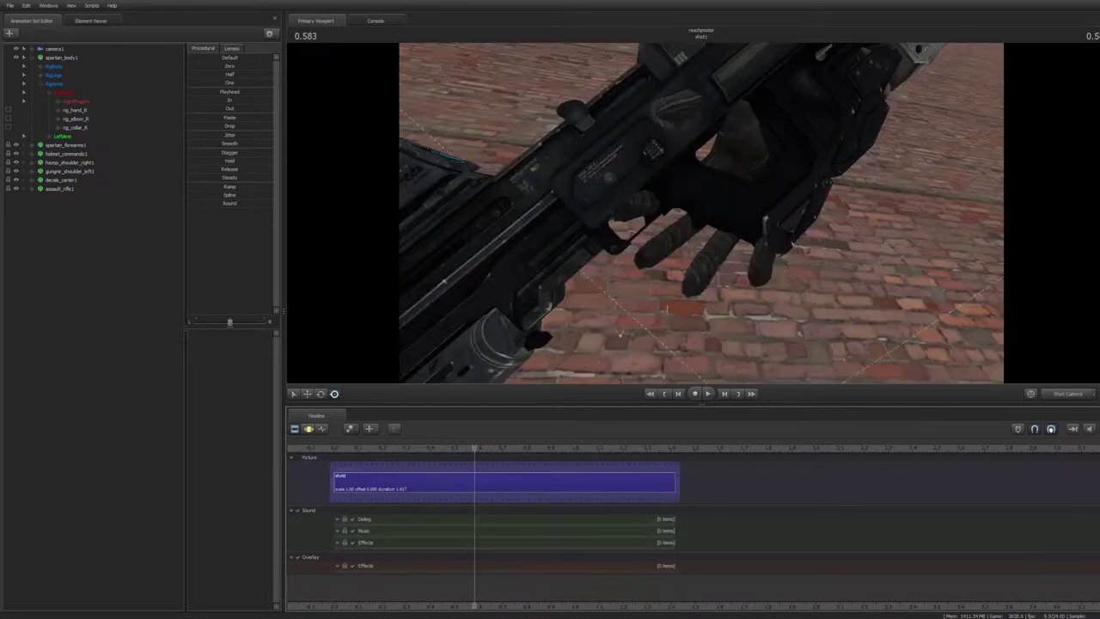
click(474, 484)
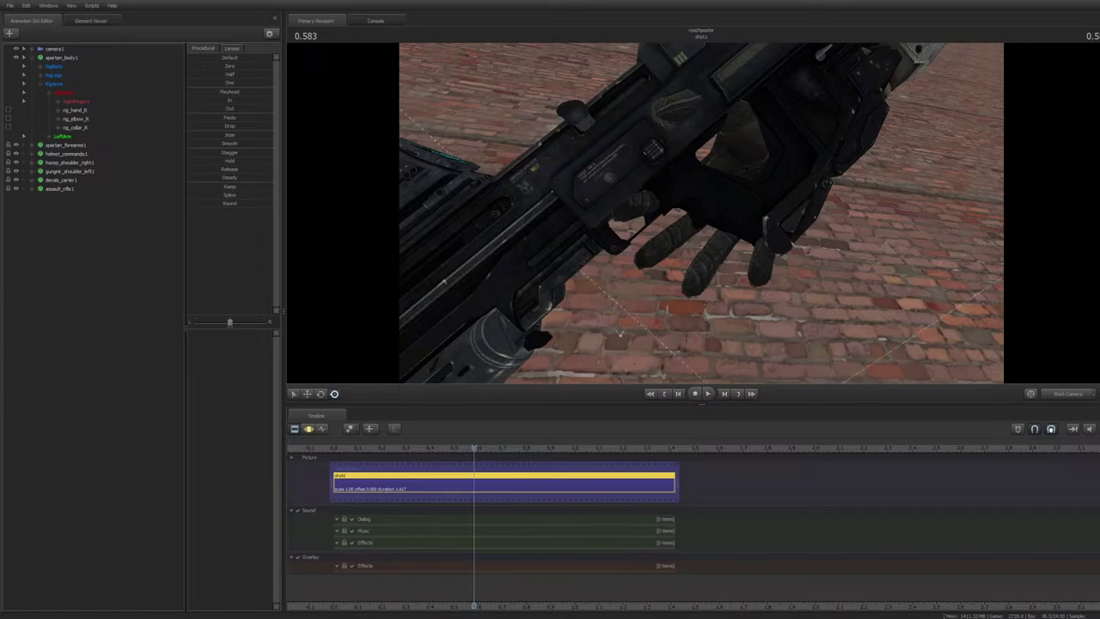
Switch to the browser to examine the astronaut drawing, and return to Source Filmmaker
key(alt+Tab)
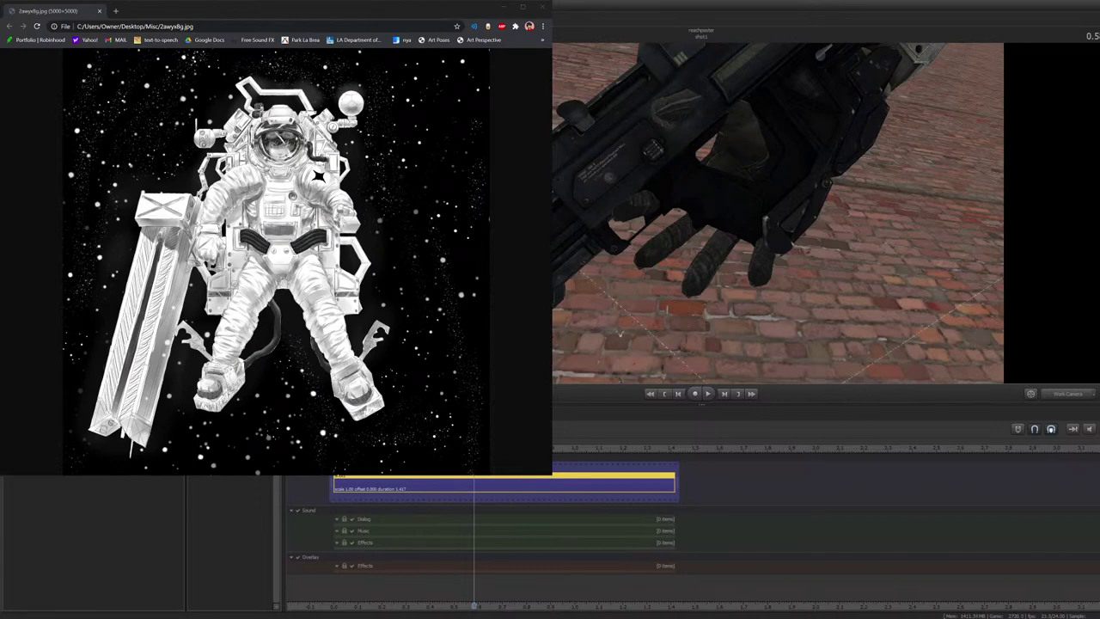
drag(301, 10, 534, 72)
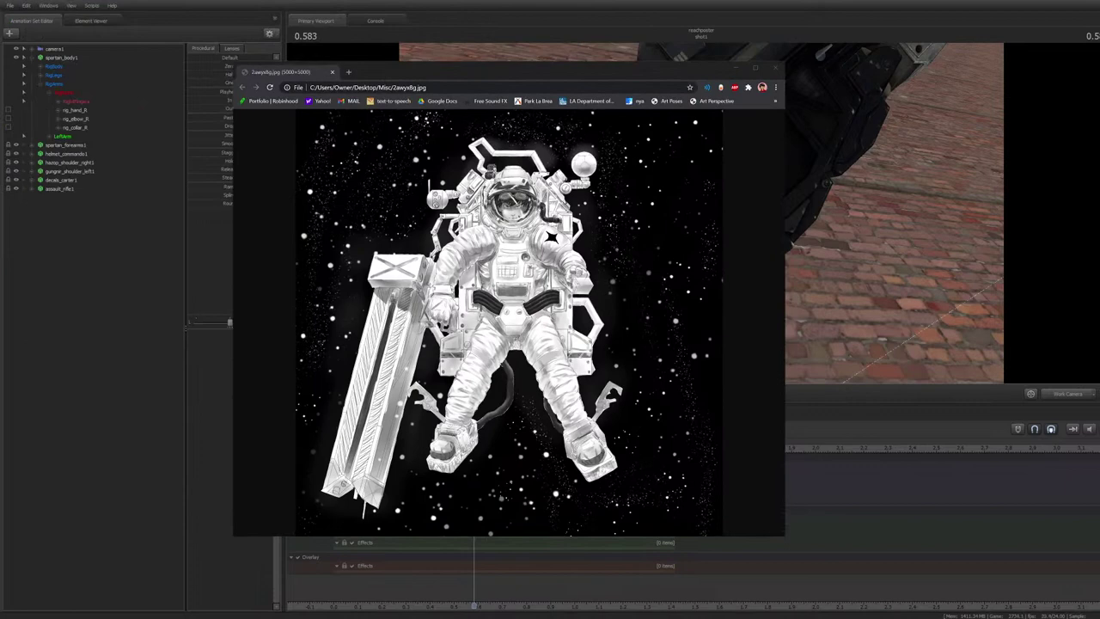
click(552, 79)
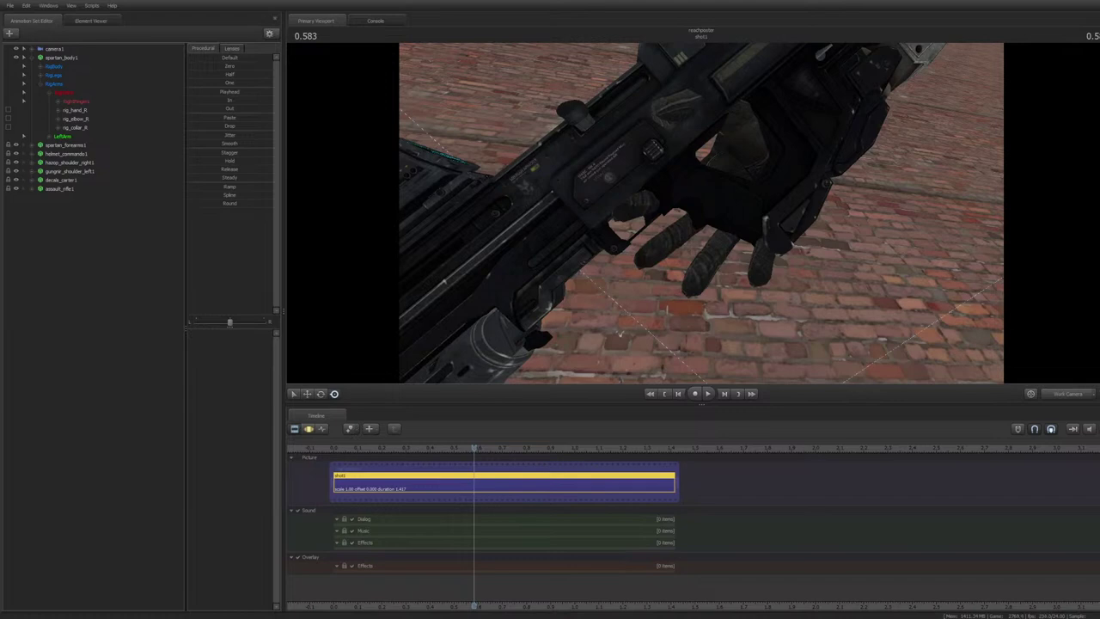
Switch to the Motion Editor and curl the right index finger toward the trigger by rotating bip_index_0_R and bip_index_2_R
drag(702, 213, 711, 189)
key(F3)
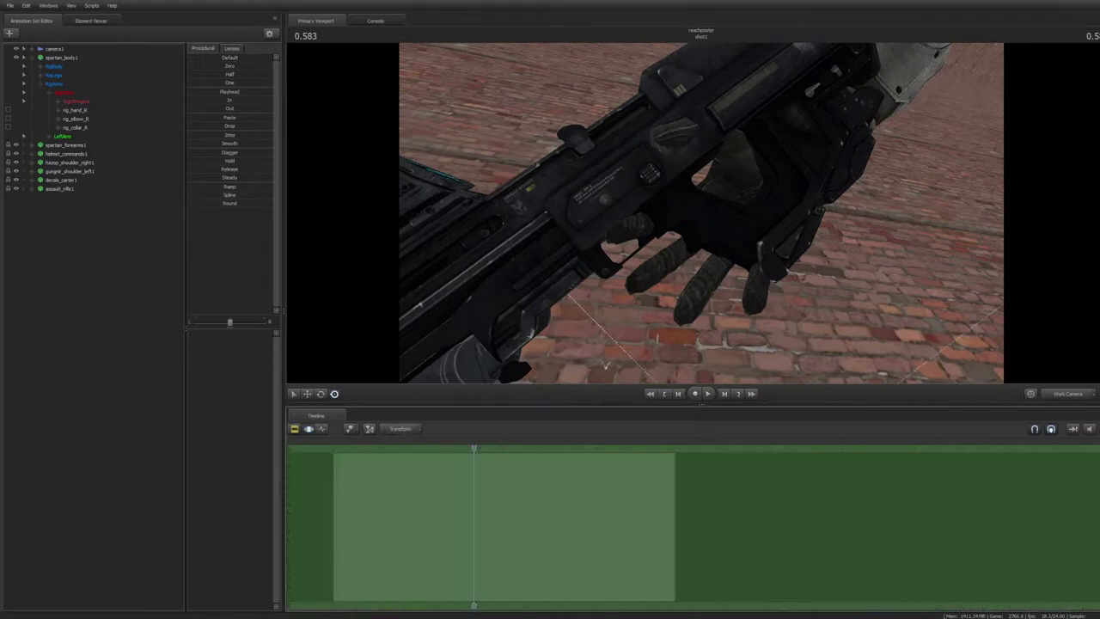
click(701, 196)
key(e)
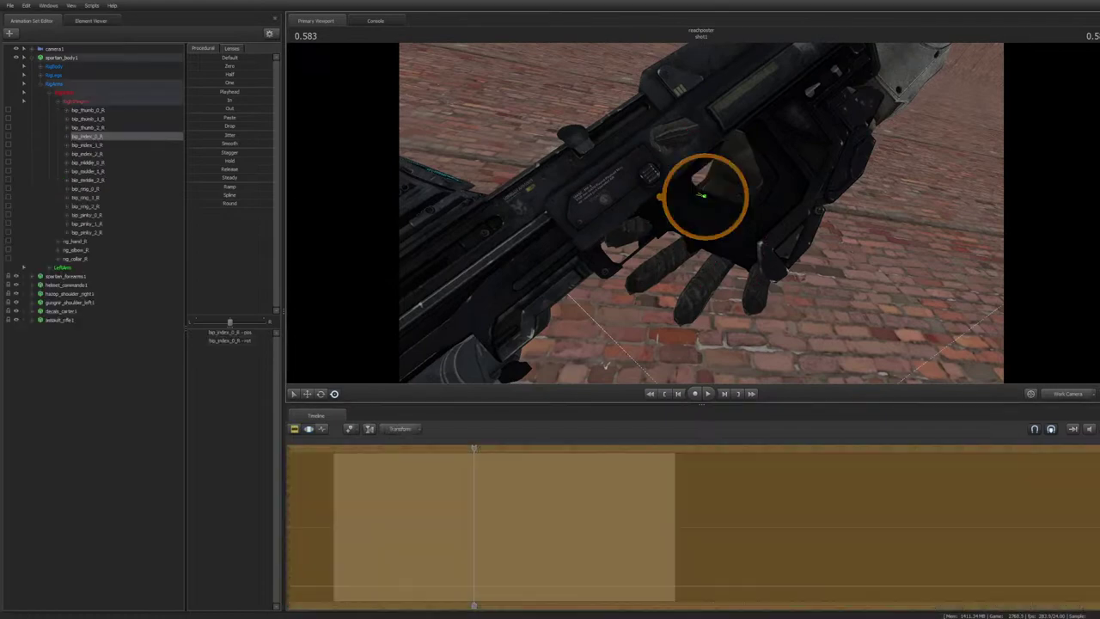
drag(705, 196, 700, 196)
ctrl+click(645, 228)
drag(643, 228, 649, 225)
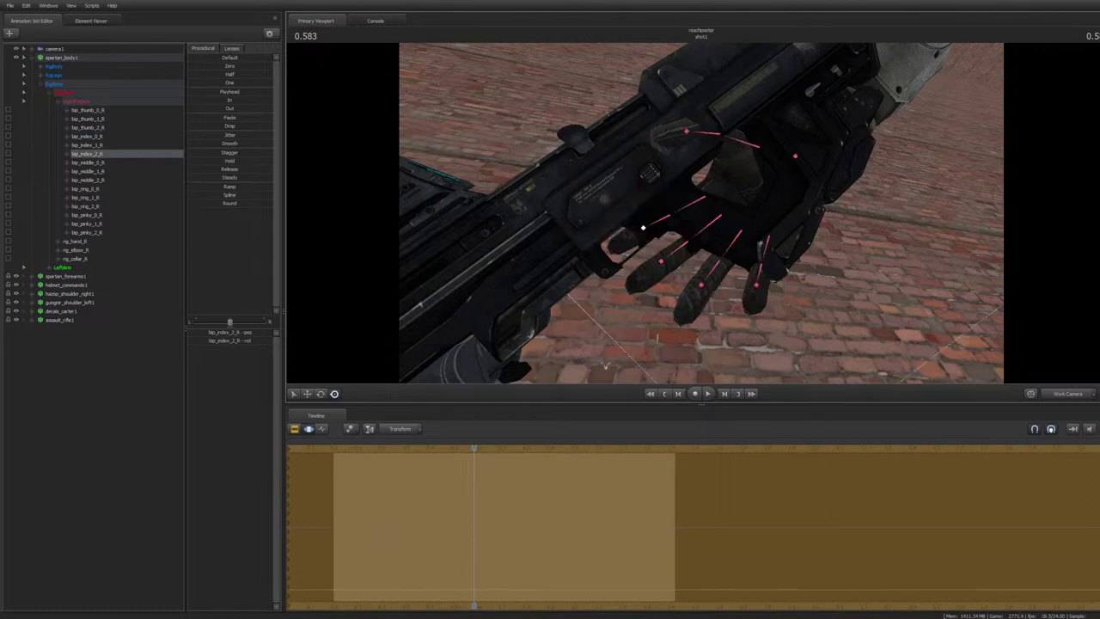
Curl the right middle finger around the rifle grip by rotating bip_middle_1_R and bip_middle_2_R
click(688, 242)
drag(688, 241, 685, 226)
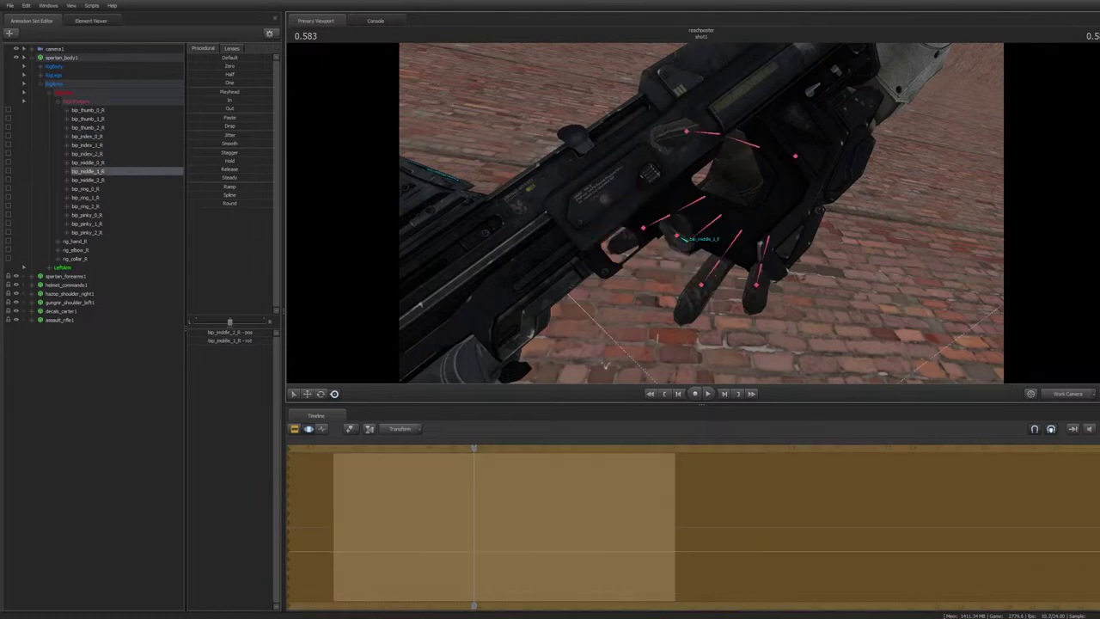
ctrl+click(678, 235)
click(680, 238)
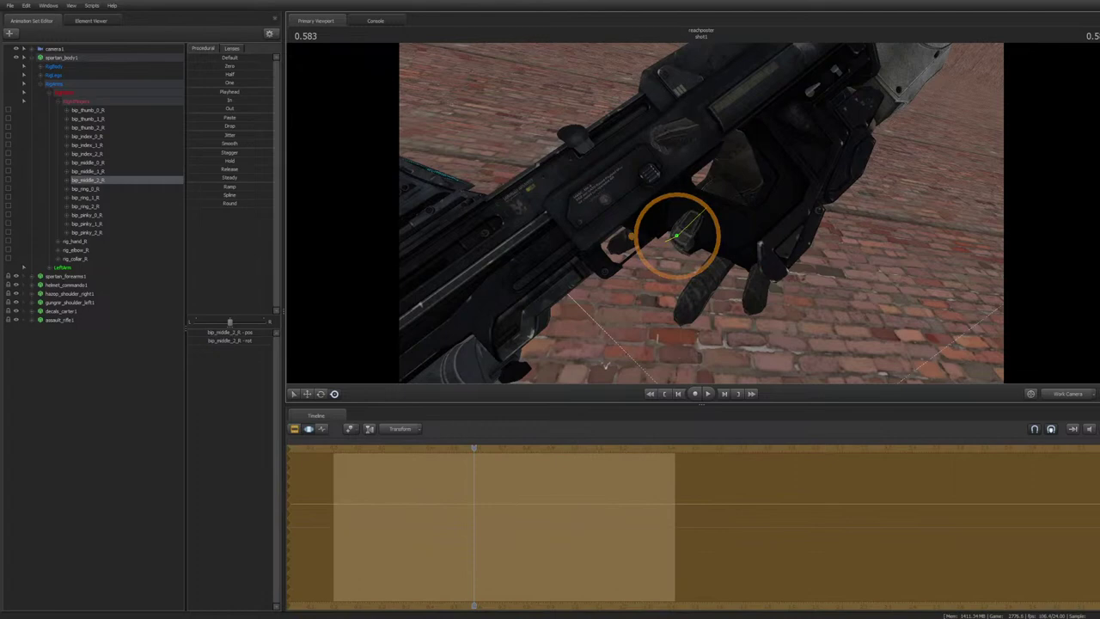
Curl the right ring finger around the rifle grip by rotating bip_ring_1_R, bip_ring_2_R and bip_ring_0_R
ctrl+click(720, 261)
drag(723, 265, 721, 251)
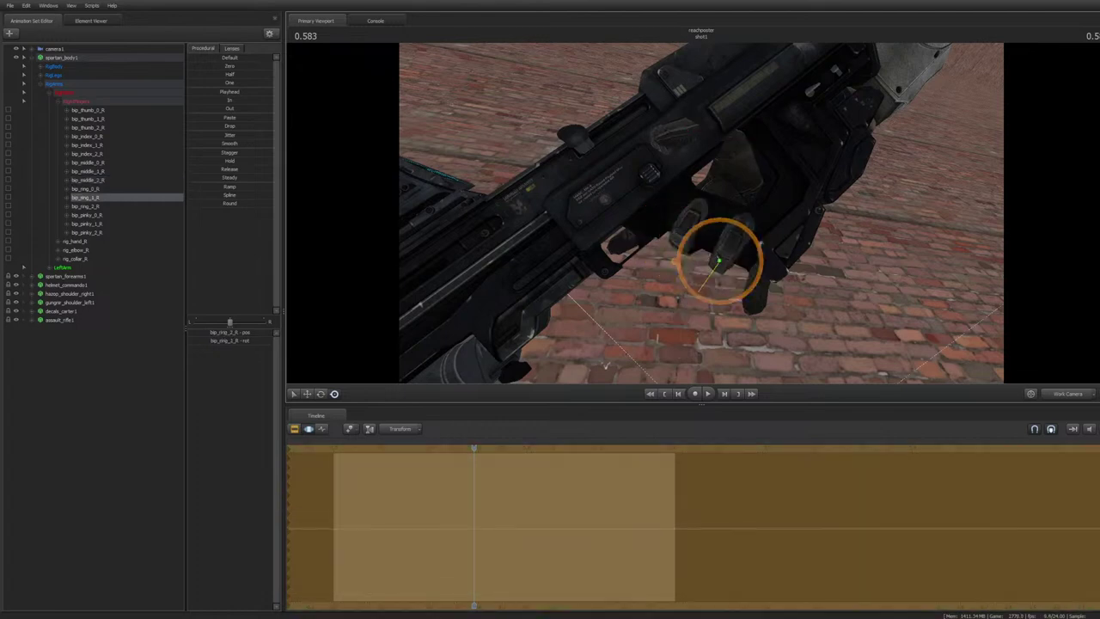
key(q)
click(727, 245)
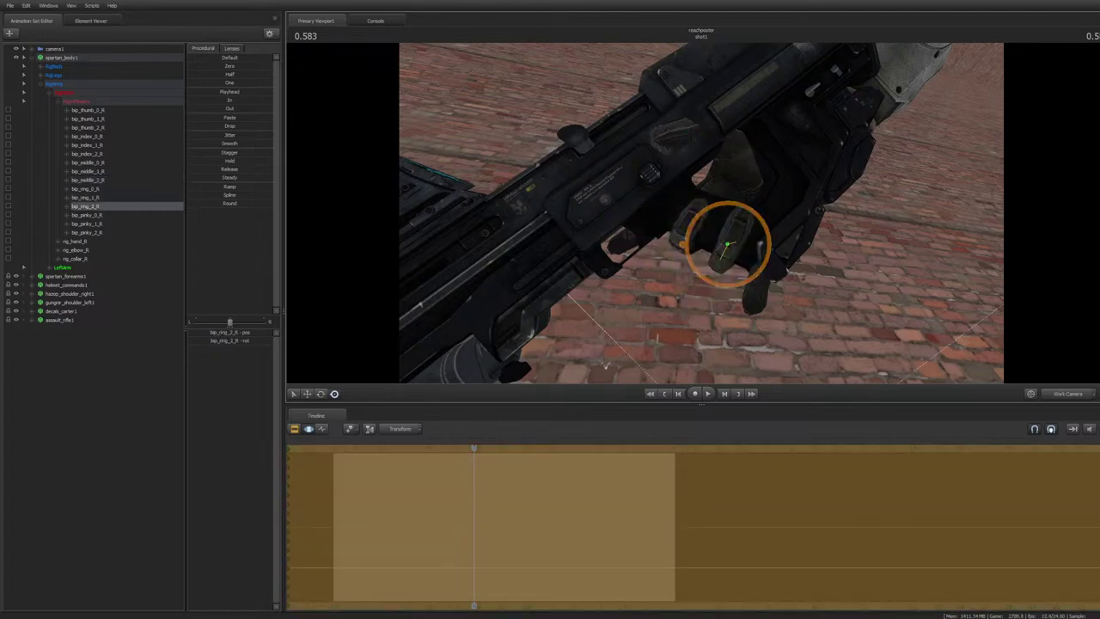
key(q)
click(736, 233)
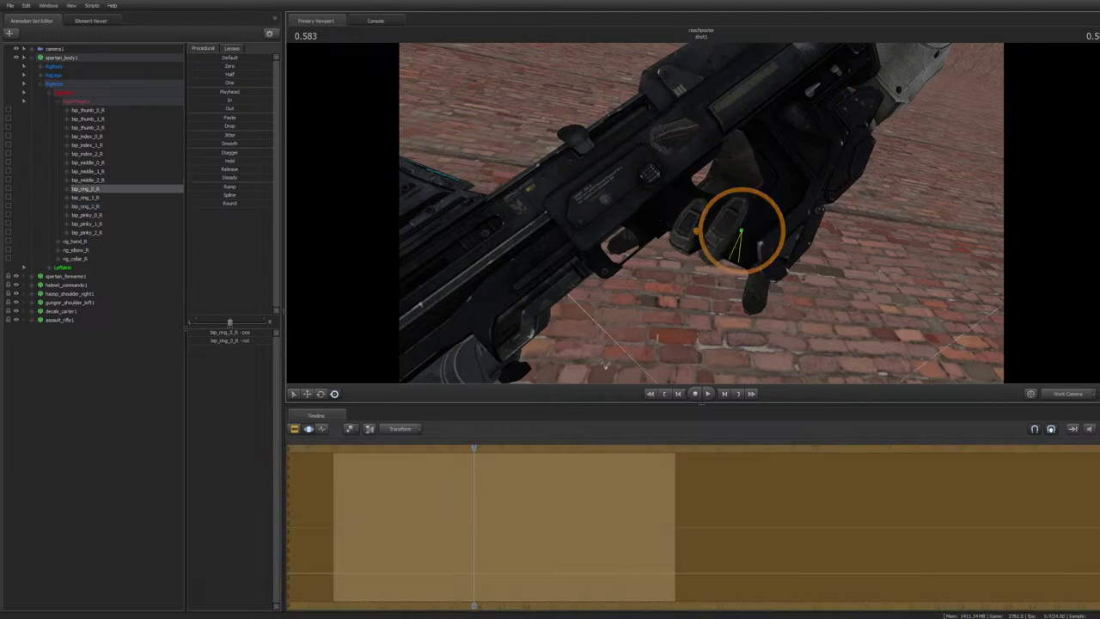
Curl the right pinky around the rifle grip by rotating bip_pinky_0_R, bip_pinky_1_R and bip_pinky_2_R, and clear the selection
key(q)
click(770, 243)
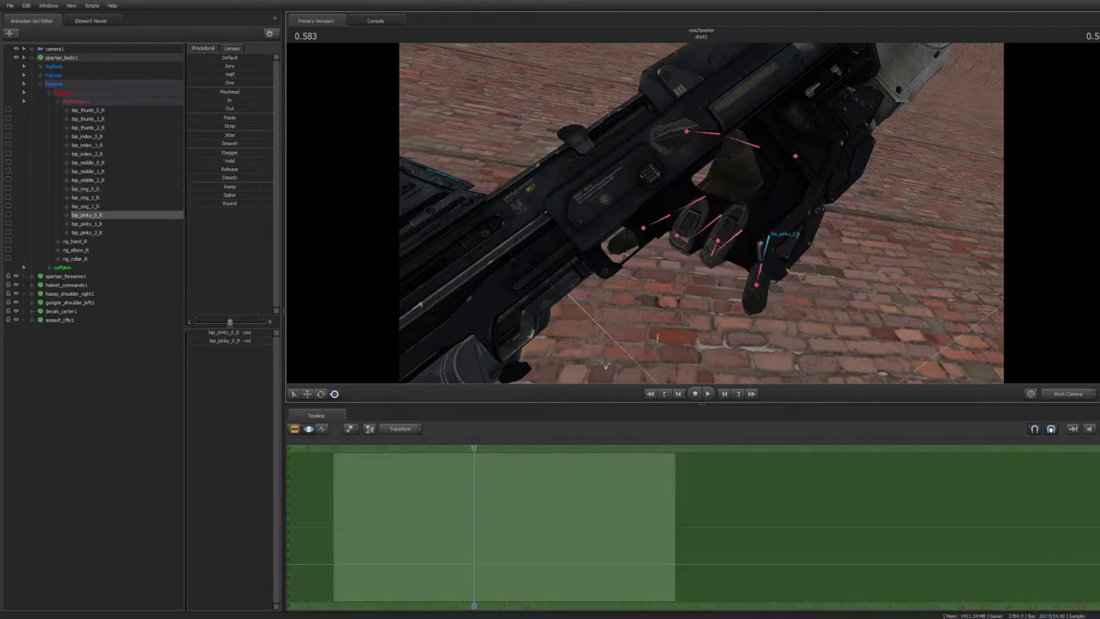
key(q)
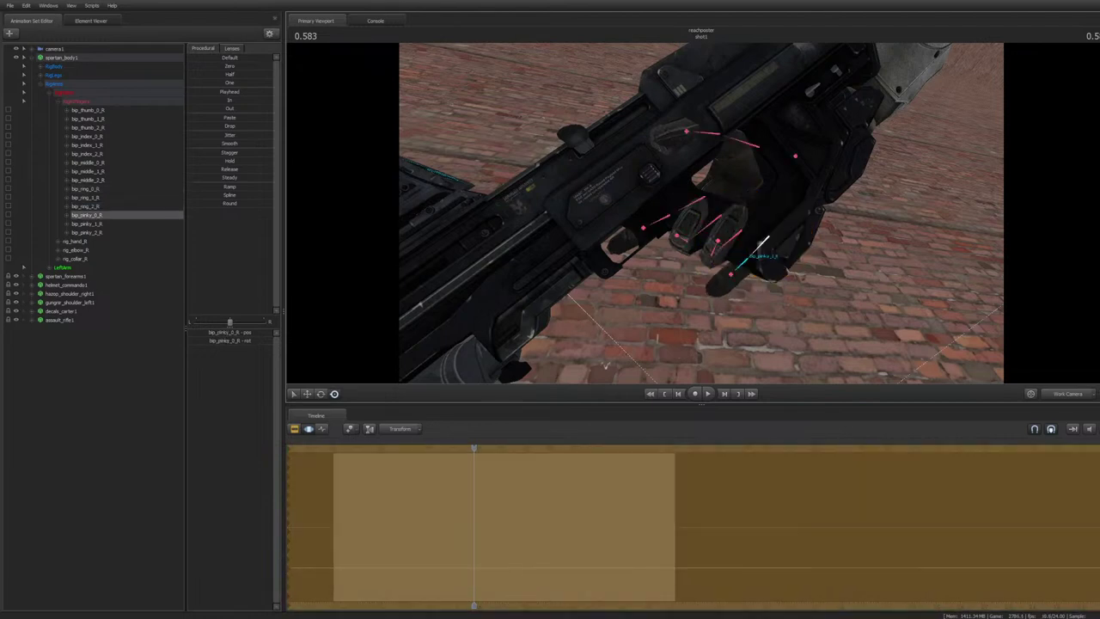
click(750, 260)
drag(721, 290, 706, 268)
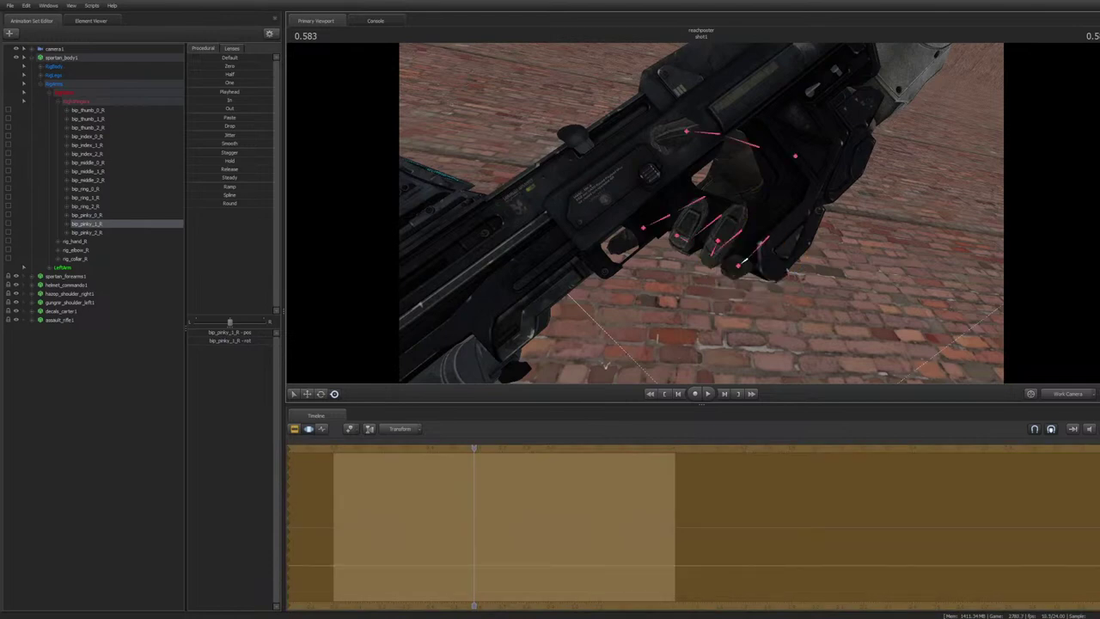
ctrl+click(738, 265)
click(738, 264)
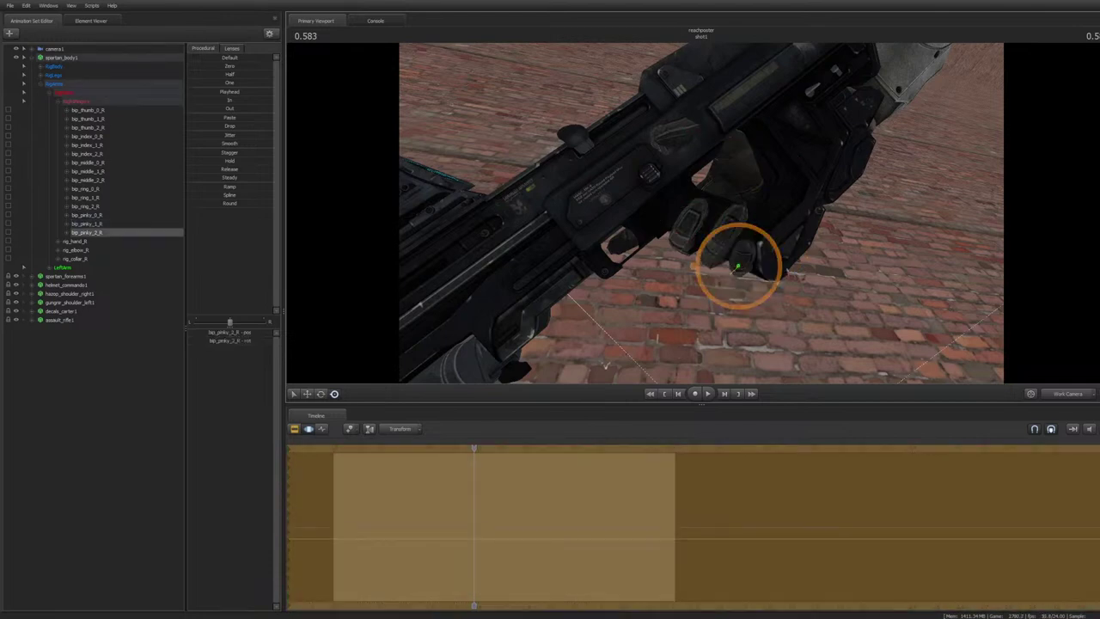
click(107, 387)
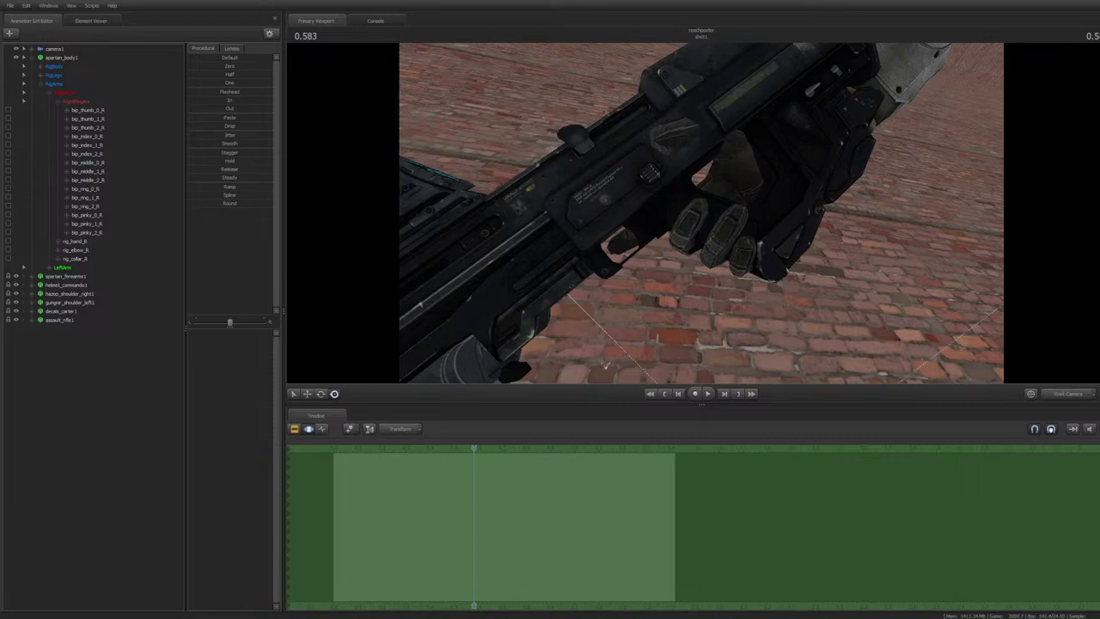
Wrap the right thumb over the curled fingers by rotating bip_thumb_0_R, bip_thumb_1_R and bip_thumb_2_R
drag(702, 213, 717, 198)
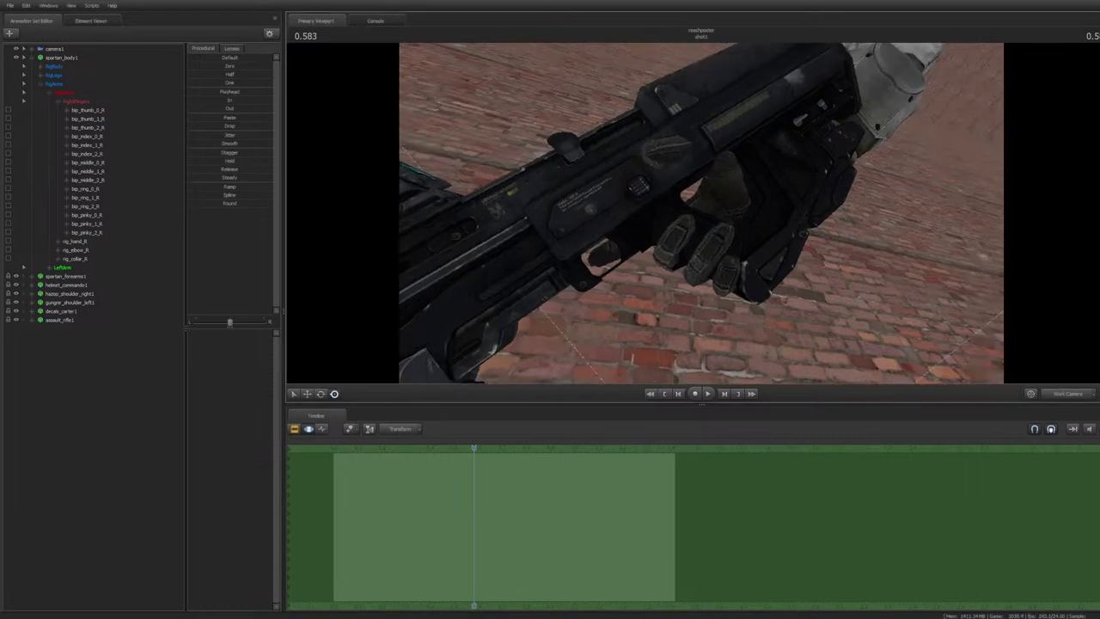
click(740, 168)
drag(705, 169, 708, 193)
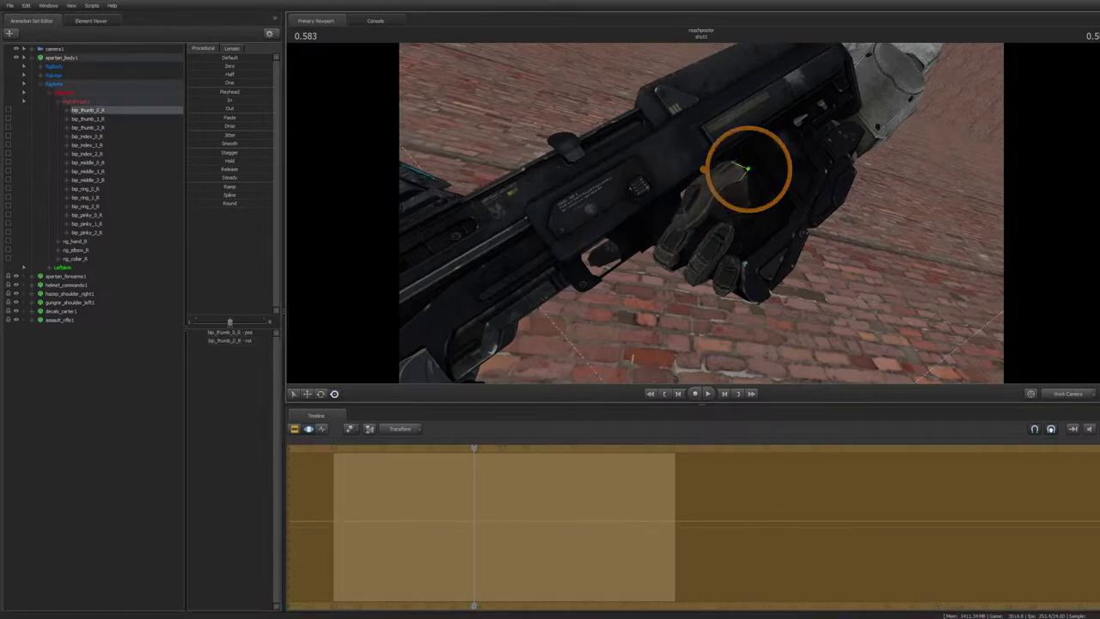
ctrl+click(716, 181)
click(731, 174)
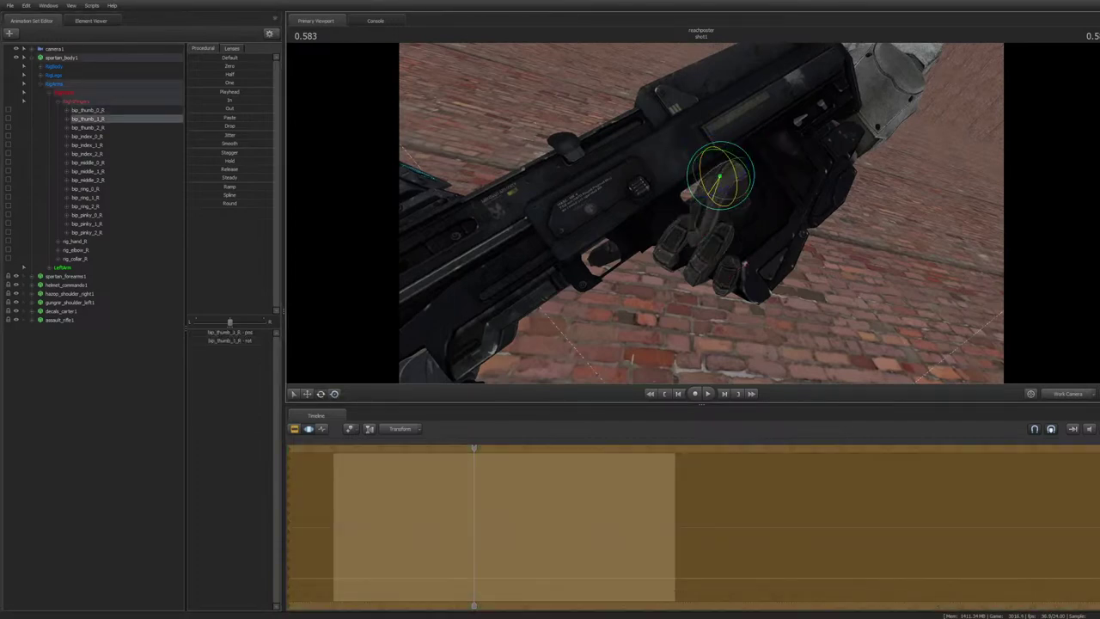
ctrl+click(709, 210)
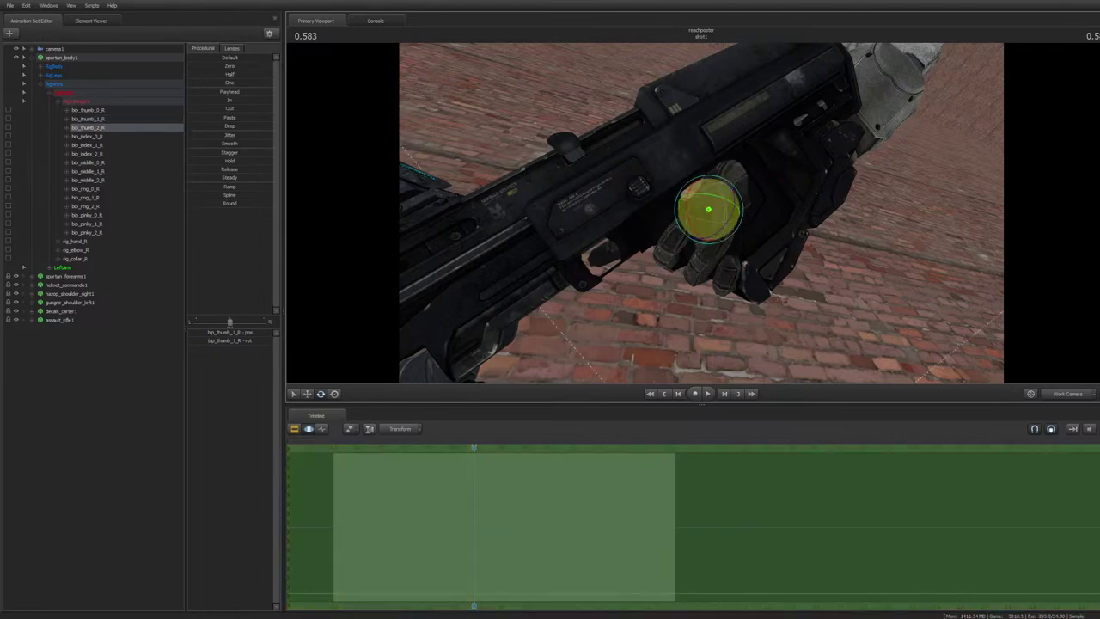
drag(695, 233, 705, 239)
click(708, 213)
click(741, 172)
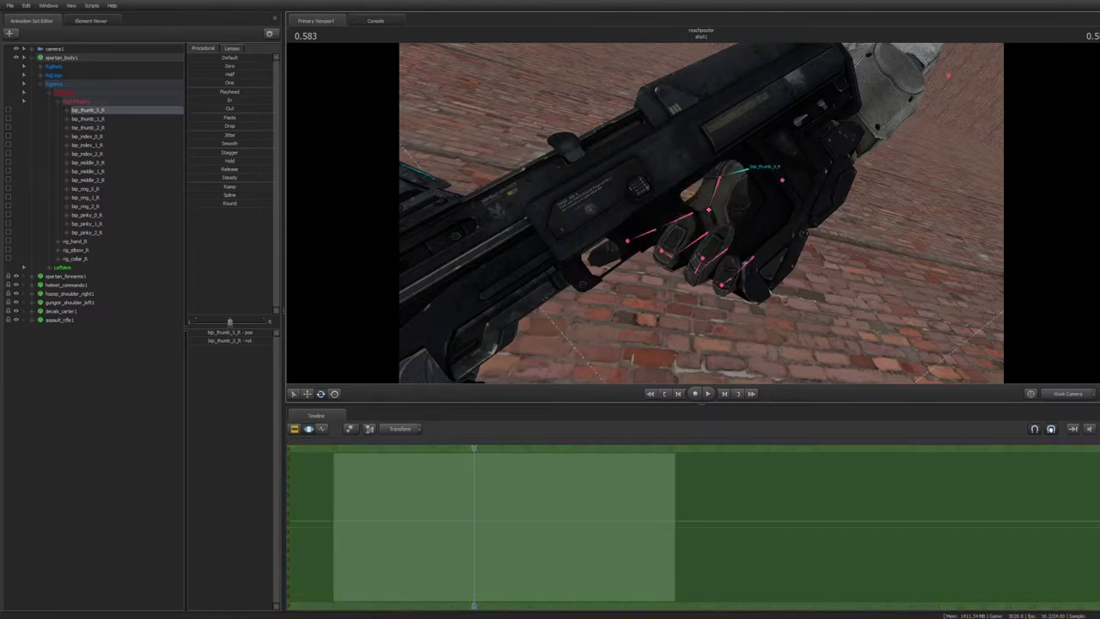
drag(768, 165, 725, 179)
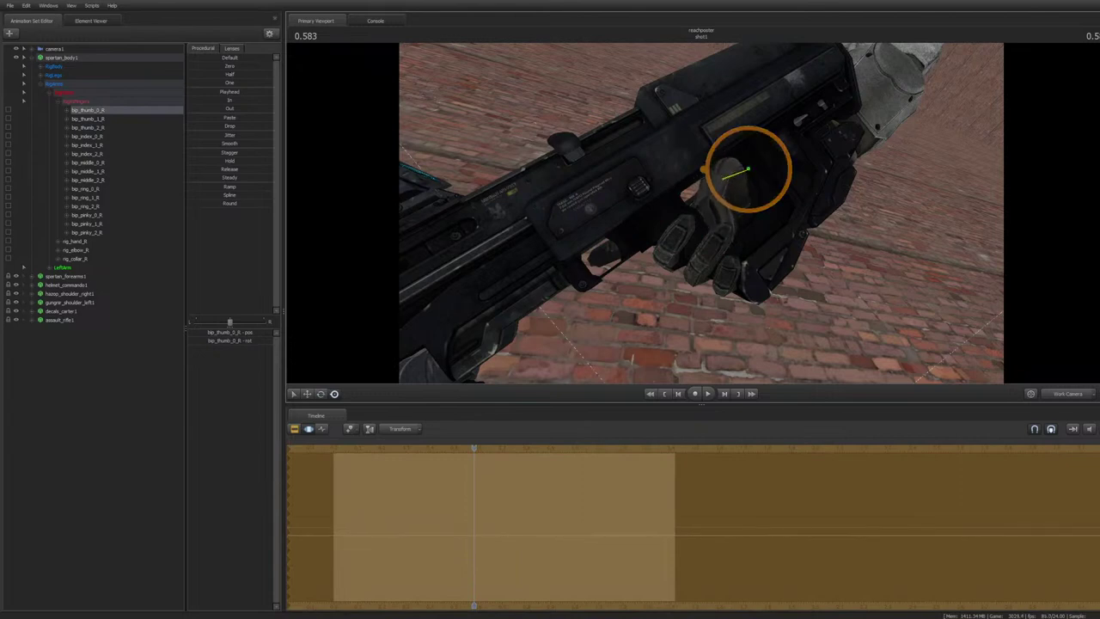
Refine the rotation of bip_ring_2_R and bip_thumb_2_R to tighten the grip, and collapse the RightFingers group
ctrl+click(697, 271)
drag(697, 272, 691, 270)
ctrl+click(705, 256)
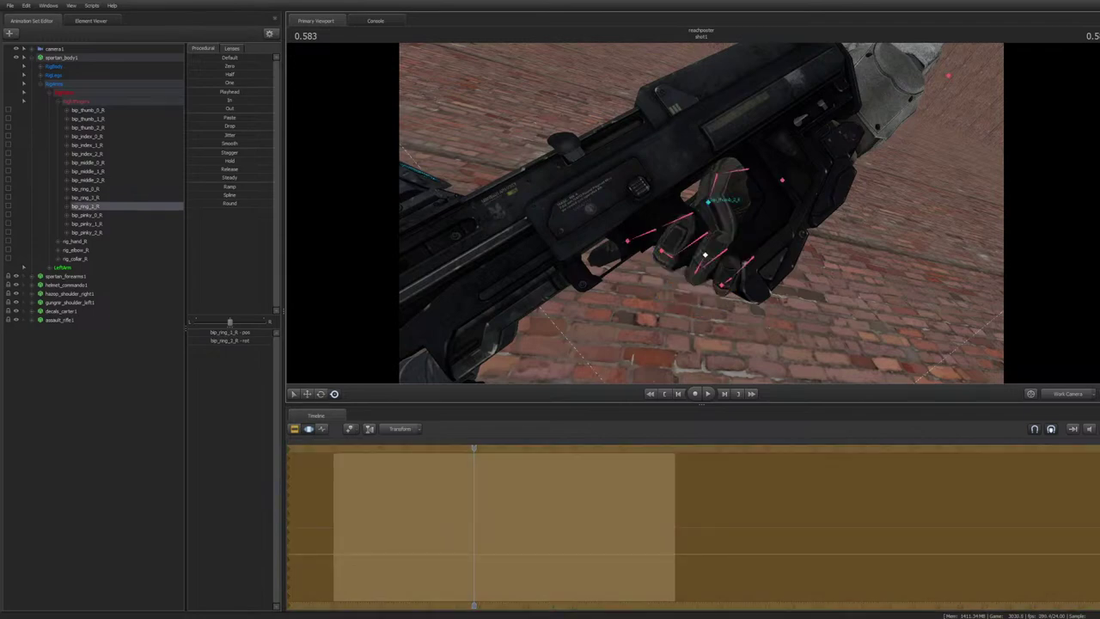
ctrl+click(708, 203)
drag(708, 203, 718, 221)
click(96, 378)
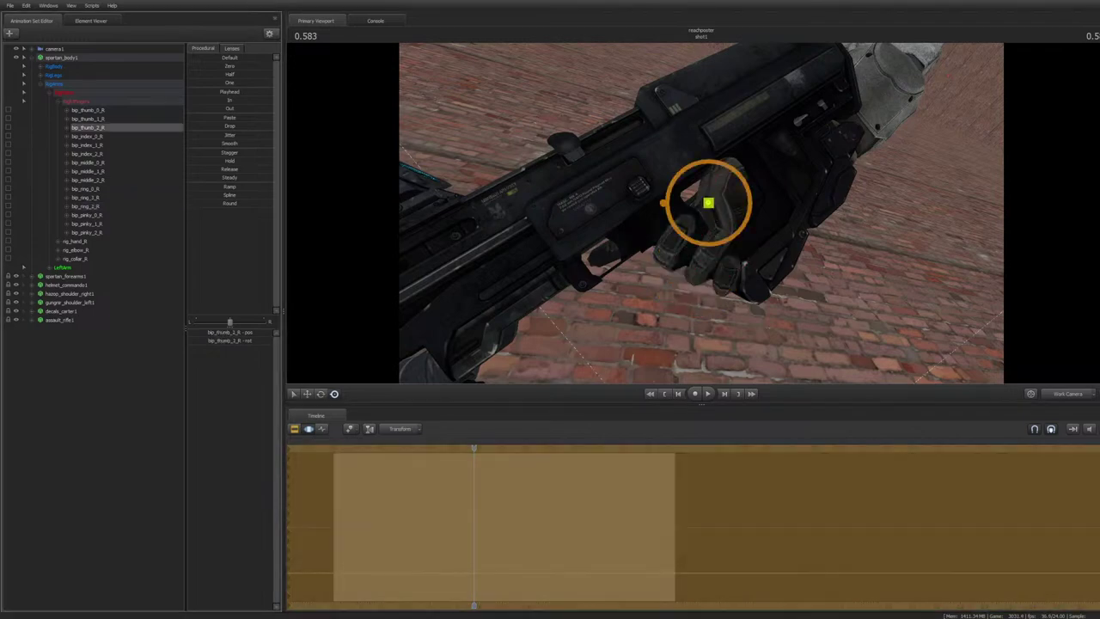
click(58, 102)
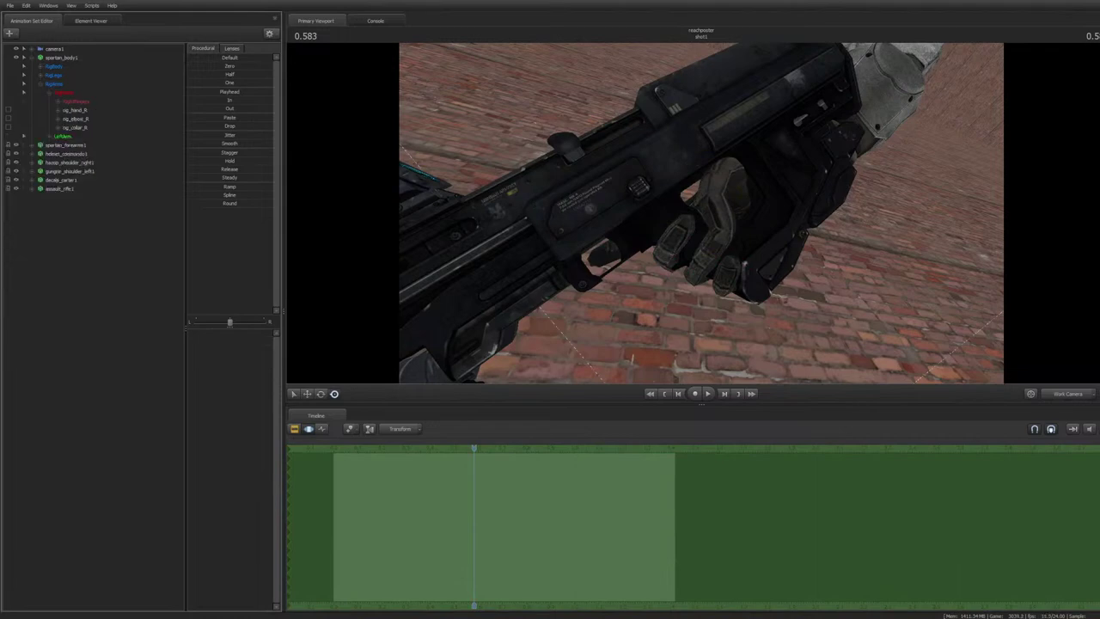
Raise the Spartan's right arm and the rifle by moving the rig_hand_R control upward
key(s)
drag(702, 214, 713, 189)
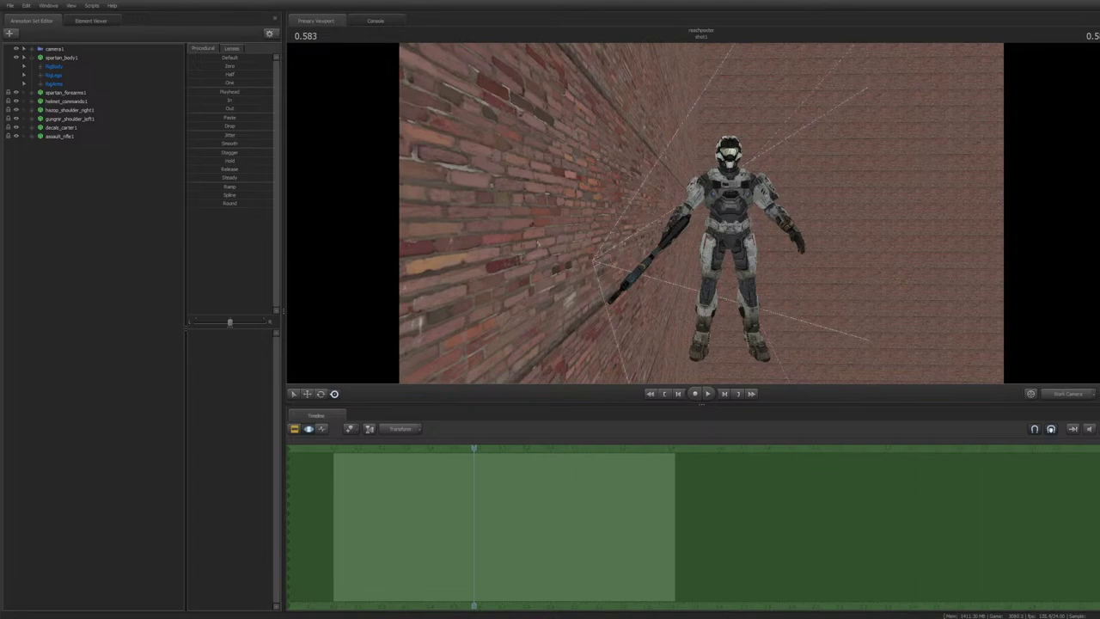
key(w)
key(s)
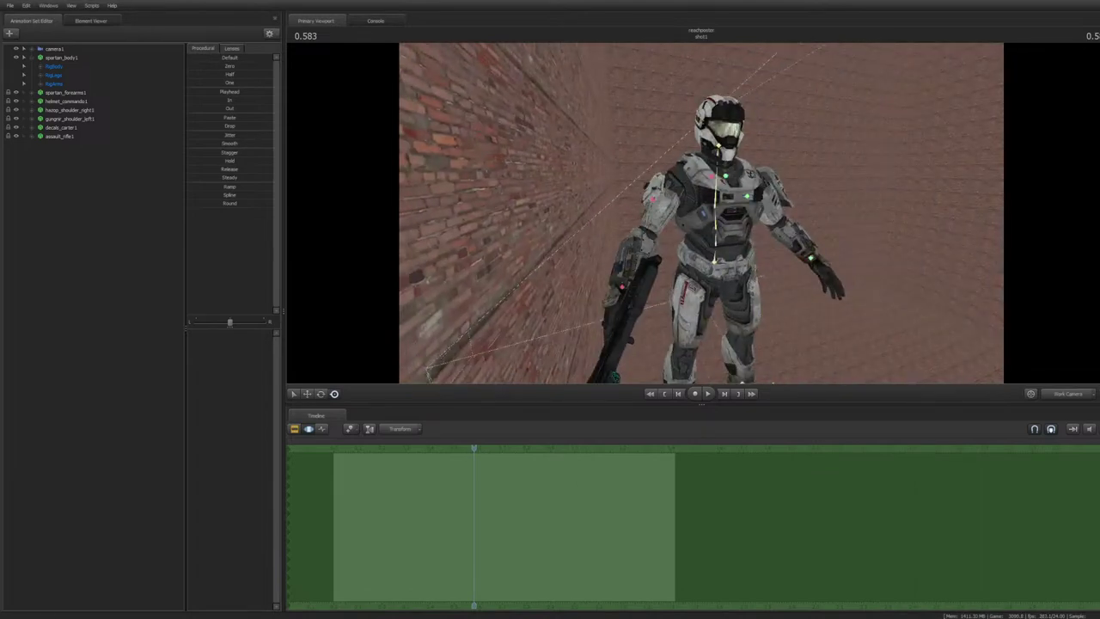
ctrl+click(623, 287)
drag(623, 287, 660, 226)
mouse_move(594, 215)
mouse_down()
mouse_move(675, 249)
mouse_move(576, 225)
mouse_up()
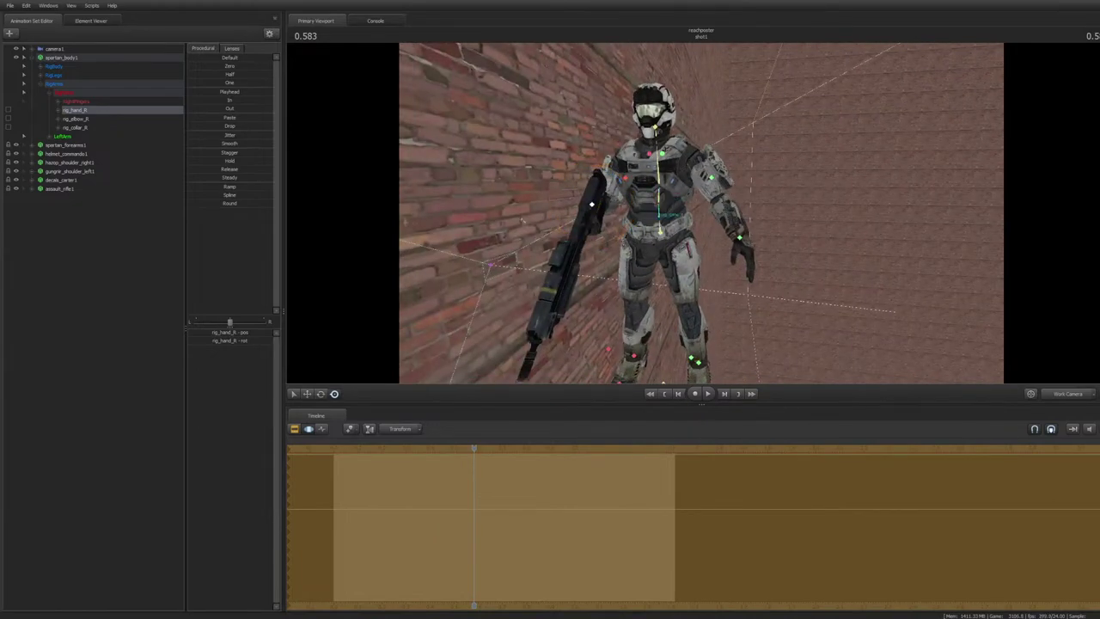
Try moving the body with the rig_pelvis control, and undo the move
ctrl+click(660, 233)
drag(660, 232, 614, 267)
key(ctrl+z)
Lock both rig_hand_R and rig_hand_L to rig_spine_2 so the hands follow the upper torso
ctrl+click(781, 142)
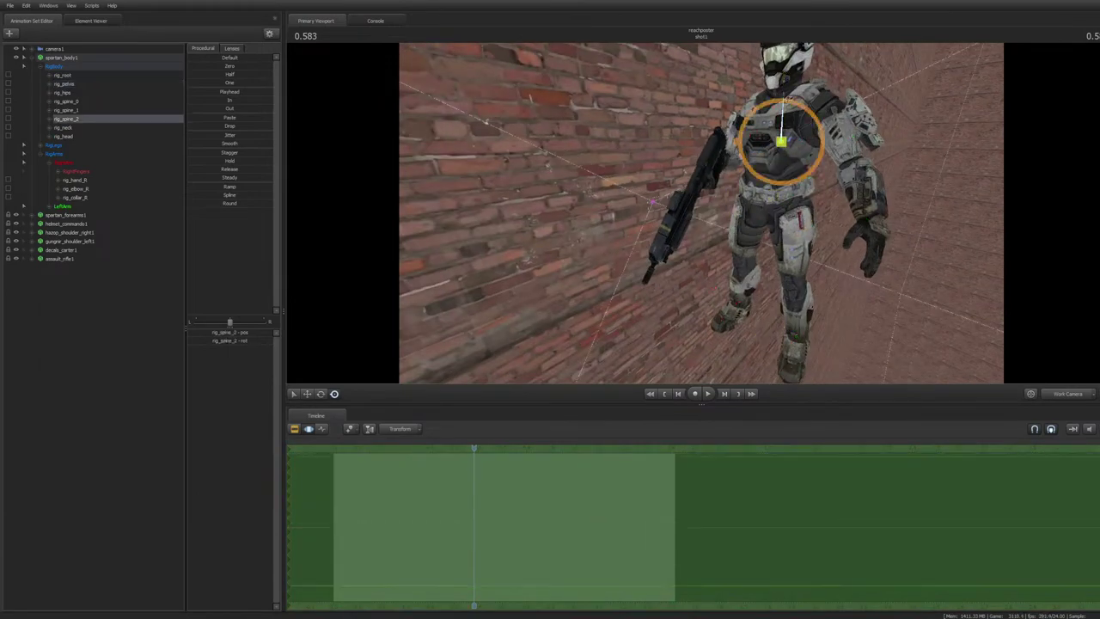
drag(66, 119, 75, 180)
click(49, 206)
drag(66, 119, 75, 223)
click(94, 344)
Lower the Spartan's hips by moving the rig_pelvis control downward
ctrl+click(775, 196)
drag(775, 196, 757, 232)
key(w)
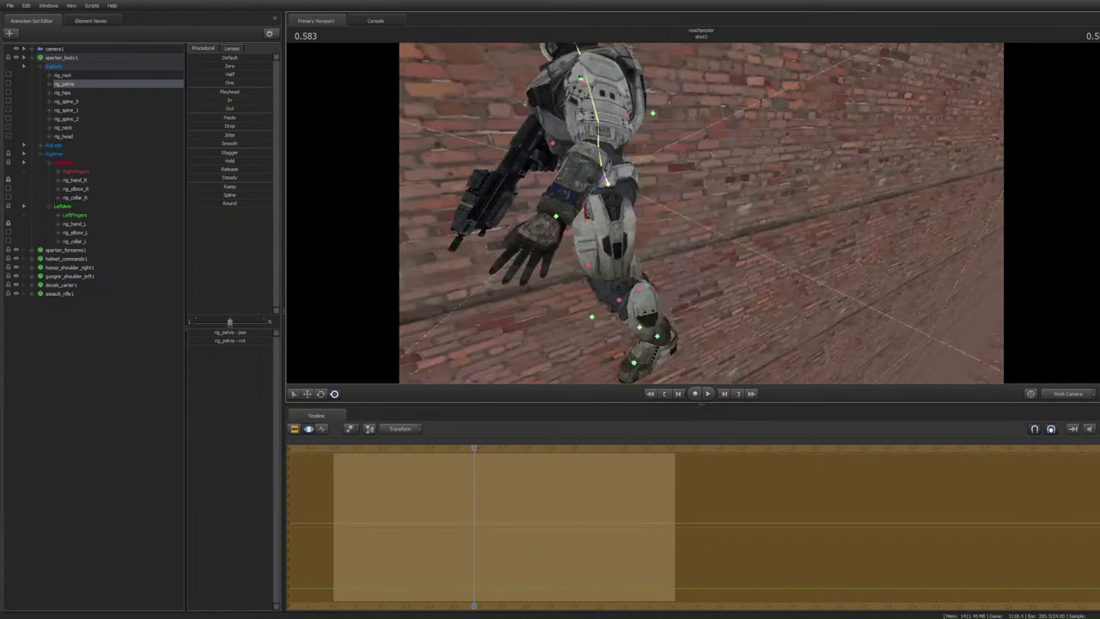
Reposition rig_foot_L and the right leg's controls to shape the Spartan's stance
ctrl+click(657, 336)
key(w)
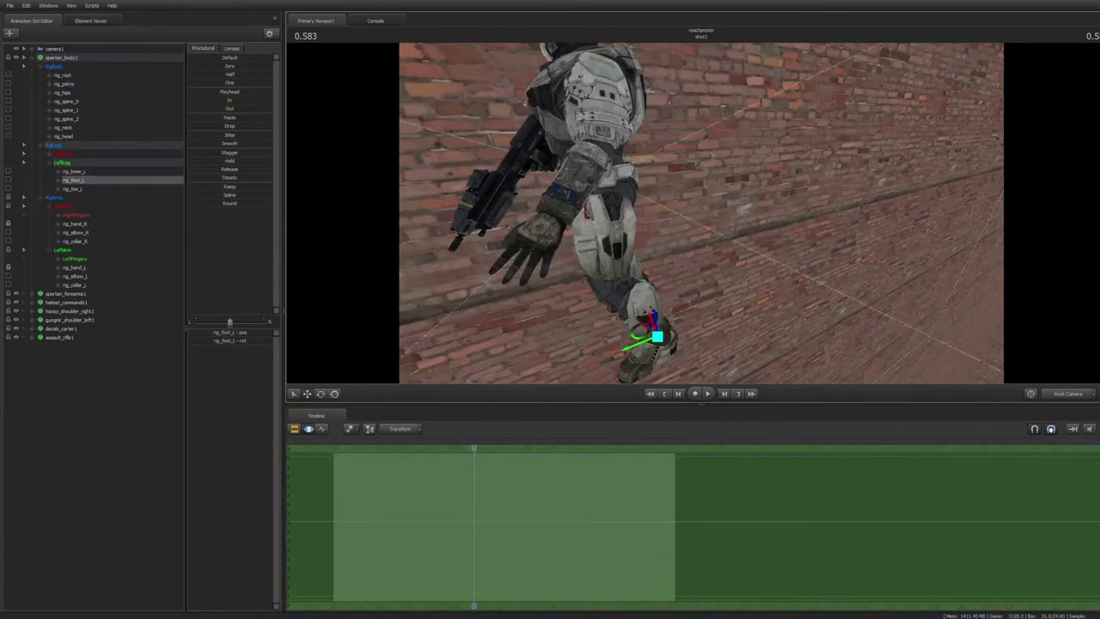
drag(657, 337, 800, 300)
key(a)
ctrl+click(728, 242)
drag(729, 256, 754, 262)
ctrl+click(760, 266)
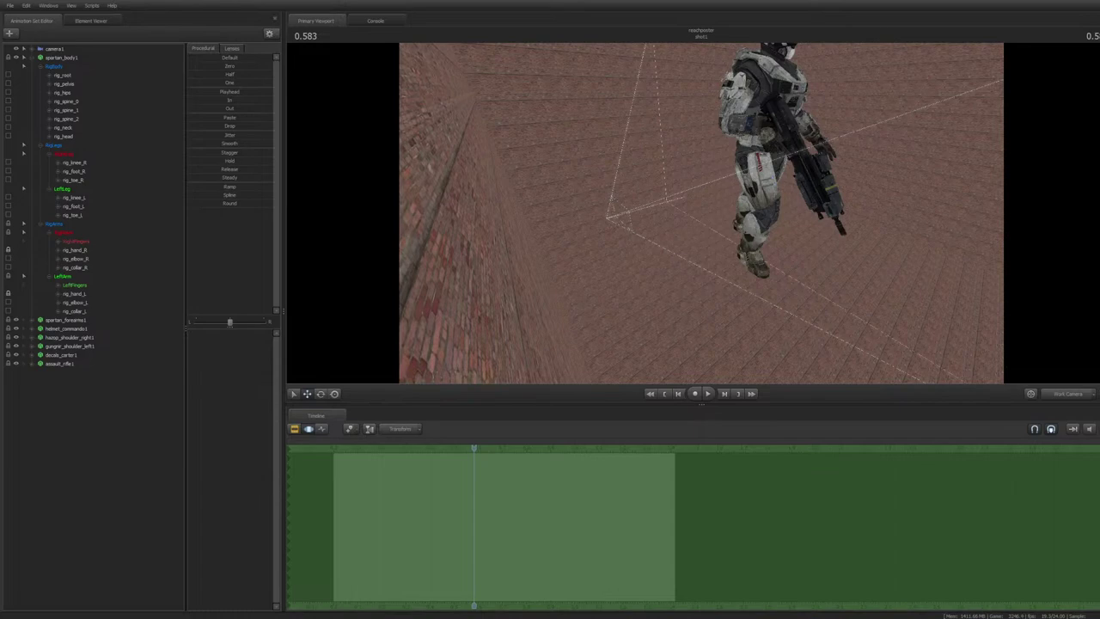
Rotate the Spartan's hips with the rig_pelvis control and shift them slightly sideways
mouse_move(701, 213)
mouse_down()
mouse_move(688, 184)
mouse_move(641, 163)
mouse_move(722, 210)
mouse_up()
key(d)
key(s)
key(ctrl)
ctrl+click(673, 273)
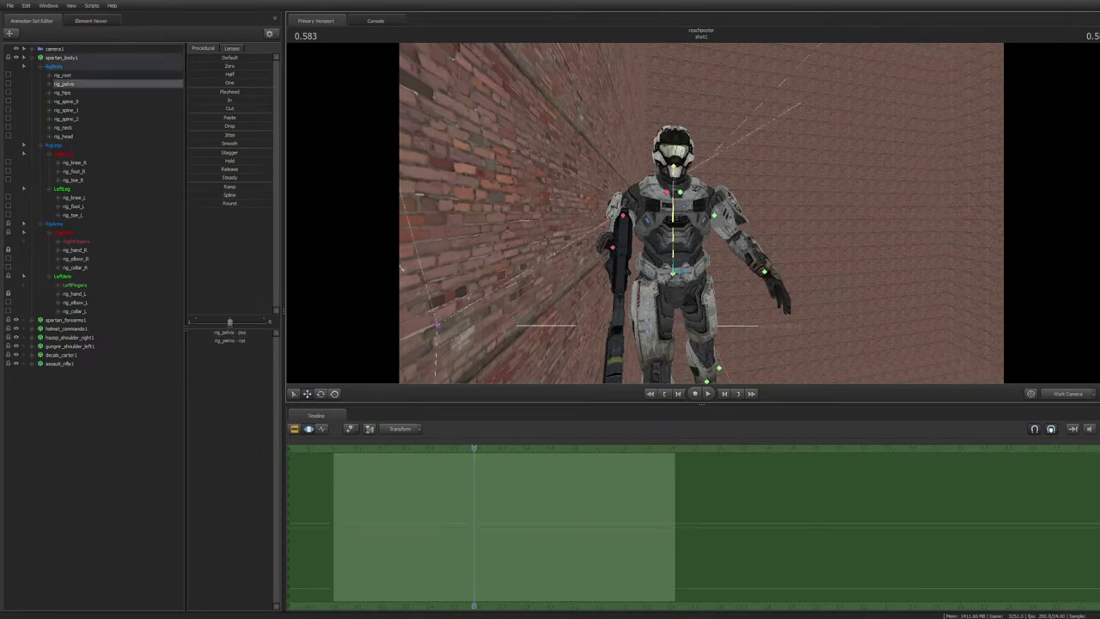
key(r)
drag(631, 274, 634, 256)
drag(674, 288, 705, 270)
key(w)
ctrl+click(707, 268)
key(w)
key(a)
ctrl+click(692, 173)
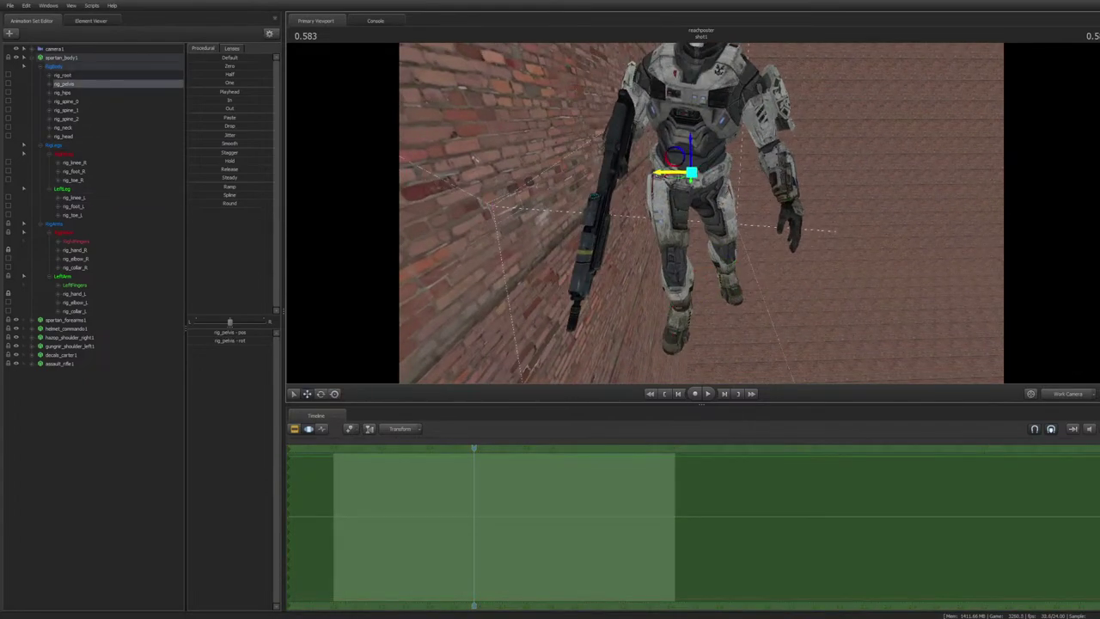
drag(671, 172, 684, 173)
Move rig_foot_L and rotate it to adjust the trailing left foot
ctrl+click(726, 270)
drag(710, 279, 657, 260)
key(d)
key(s)
key(e)
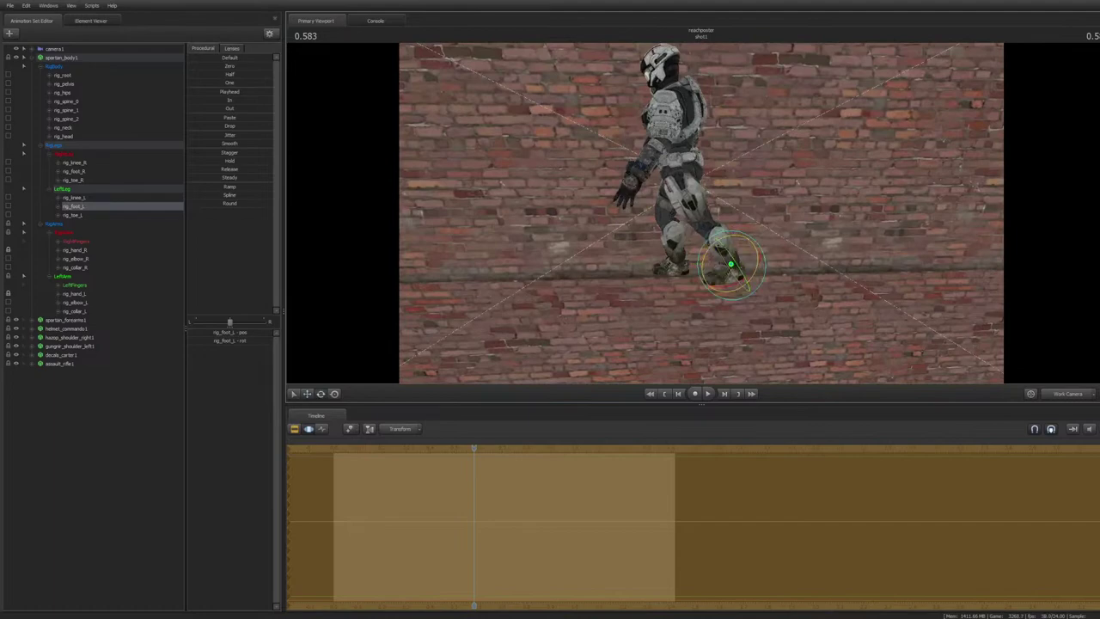
drag(728, 236, 702, 266)
Readjust the Spartan's hips above the legs using the rig_pelvis control
key(a)
drag(636, 249, 808, 288)
key(w)
key(s)
key(a)
ctrl+click(698, 209)
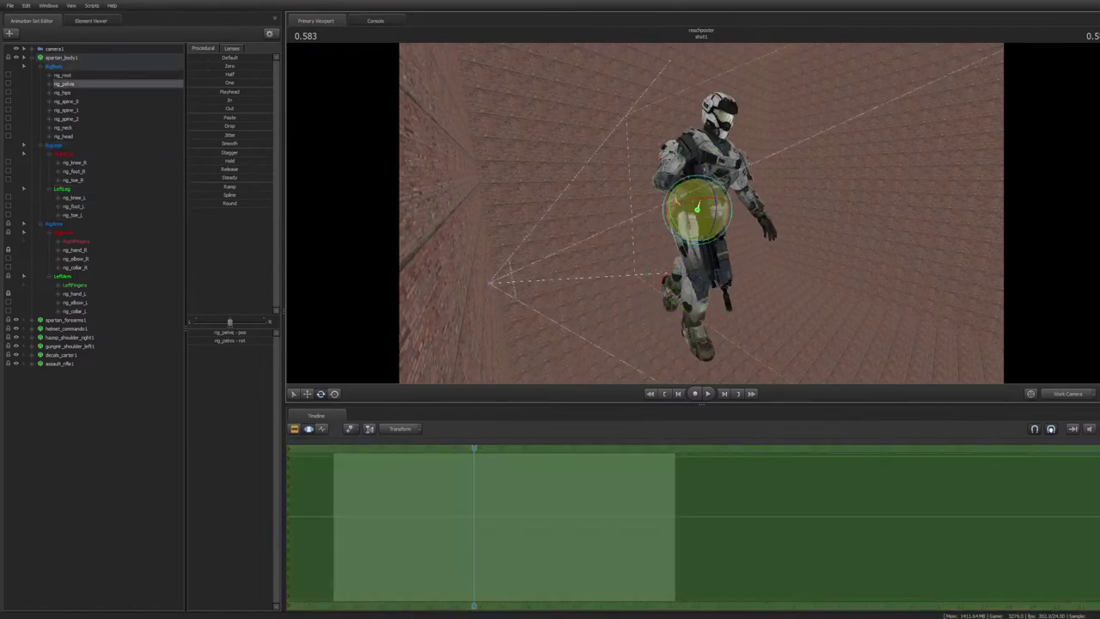
key(r)
drag(697, 209, 655, 185)
Reposition rig_hand_R so the right hand holds the rifle diagonally in front of the torso
key(w)
key(d)
ctrl+click(670, 182)
ctrl+click(580, 214)
drag(579, 214, 611, 203)
key(a)
key(d)
ctrl+click(611, 203)
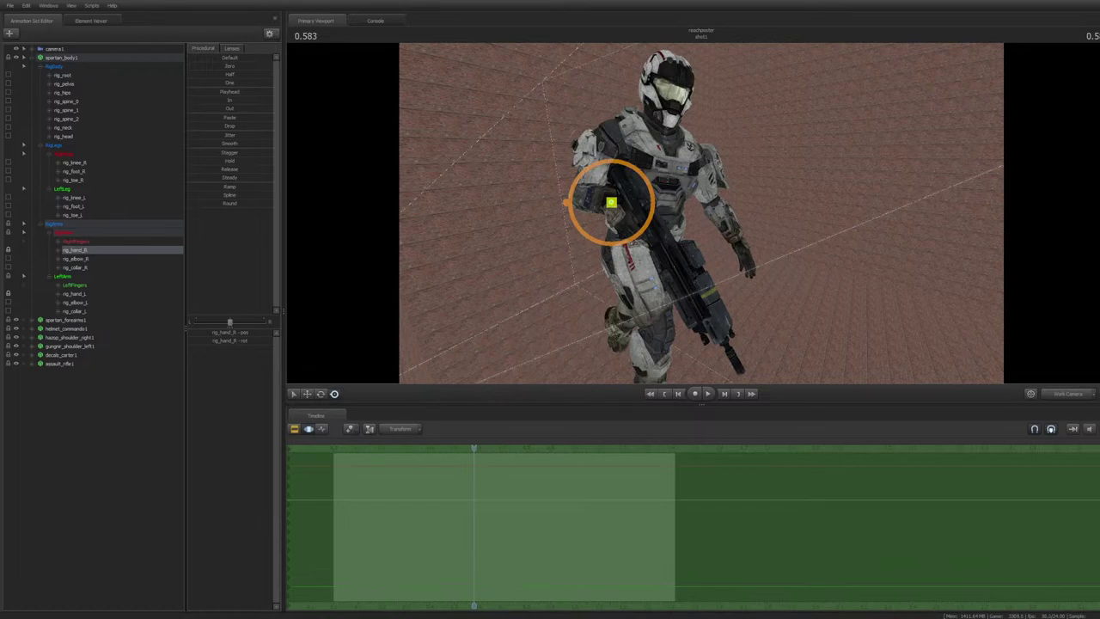
Adjust the rig_neck control to turn the Spartan's head
drag(700, 213, 632, 176)
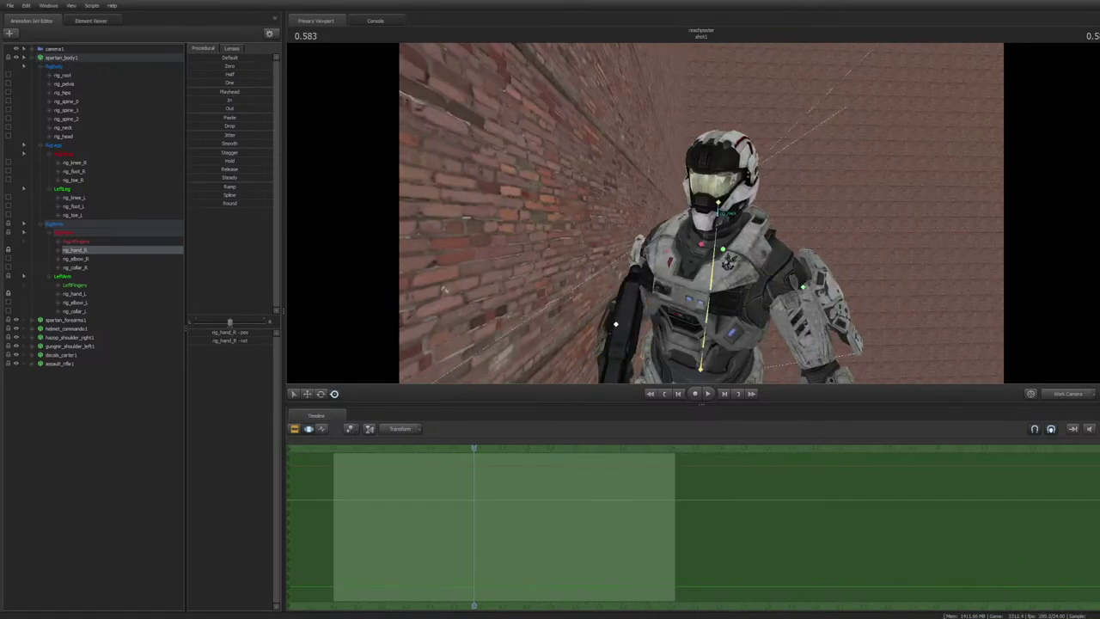
ctrl+click(720, 218)
drag(721, 220, 736, 221)
drag(728, 265, 729, 254)
mouse_move(727, 207)
mouse_down()
mouse_move(724, 249)
mouse_move(721, 224)
mouse_up()
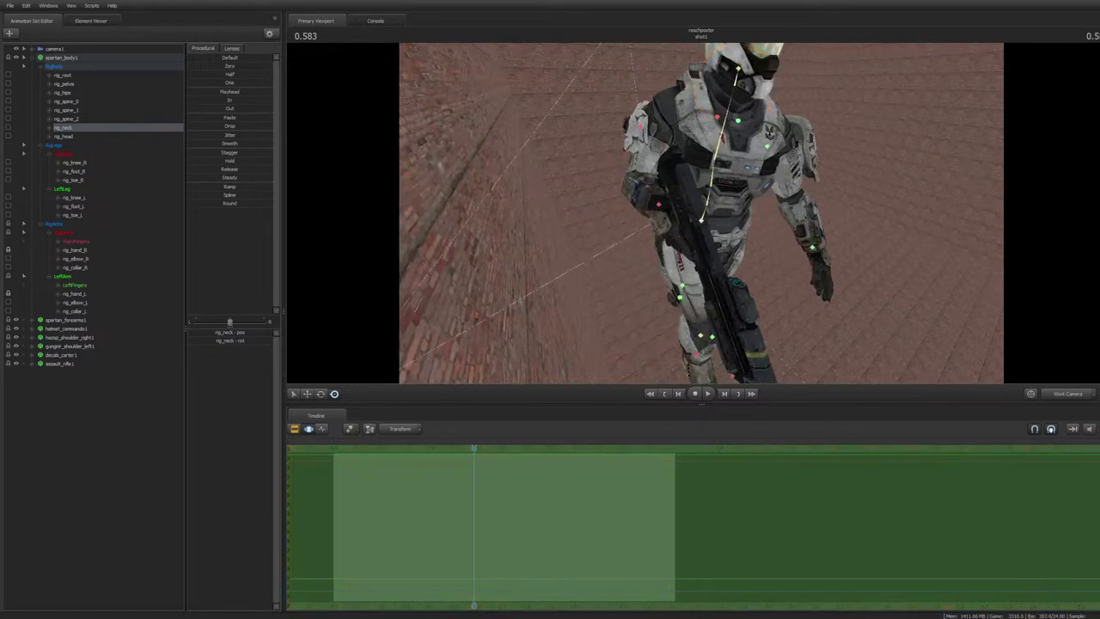
Move rig_hand_L across the body toward the front of the rifle and adjust the arm's angle
ctrl+click(659, 205)
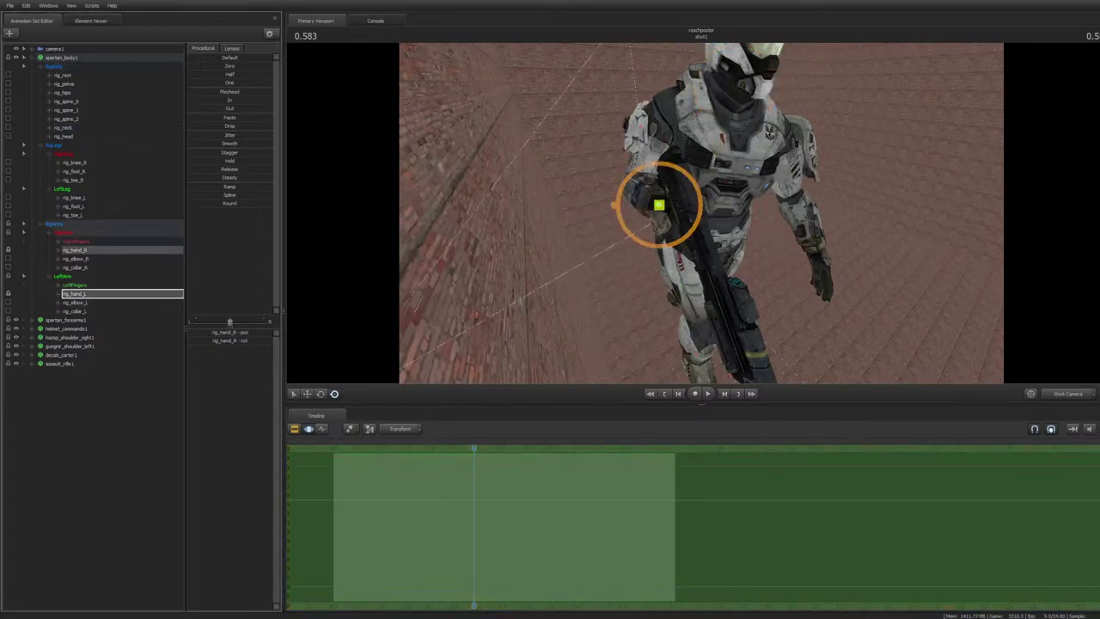
click(76, 294)
drag(813, 248, 810, 244)
drag(863, 285, 808, 262)
drag(729, 338, 666, 202)
click(700, 230)
drag(731, 223, 666, 254)
Adjust the left shoulder with rig_collar_L and reposition rig_hand_L beside the rifle
ctrl+click(708, 190)
drag(707, 190, 710, 186)
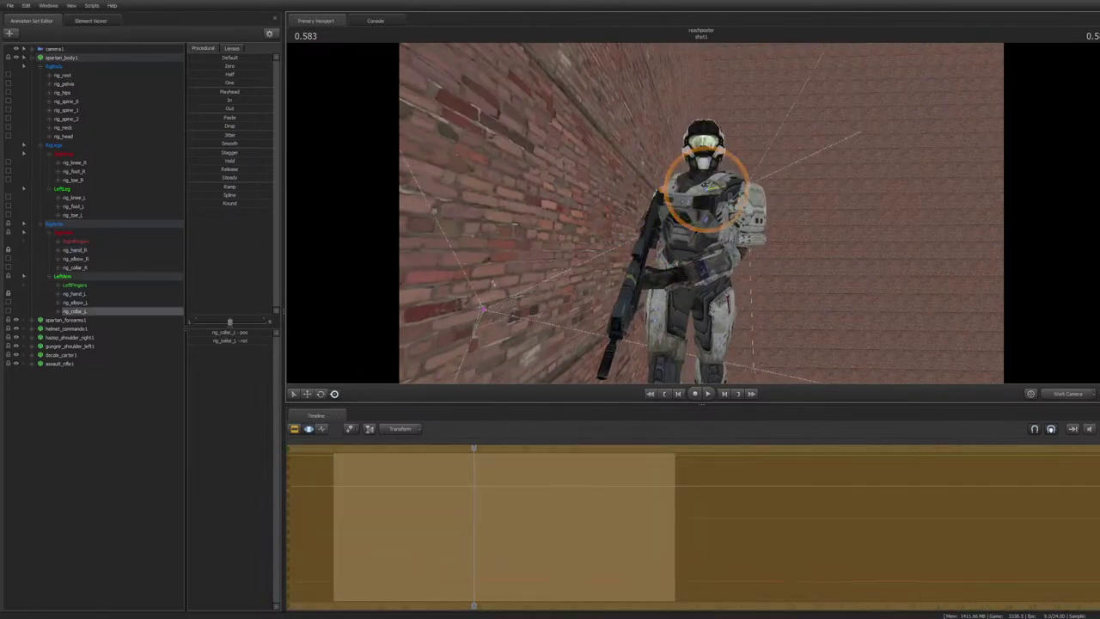
ctrl+click(684, 274)
drag(684, 275, 778, 293)
drag(738, 242, 724, 249)
key(w)
key(e)
drag(727, 235, 686, 194)
key(s)
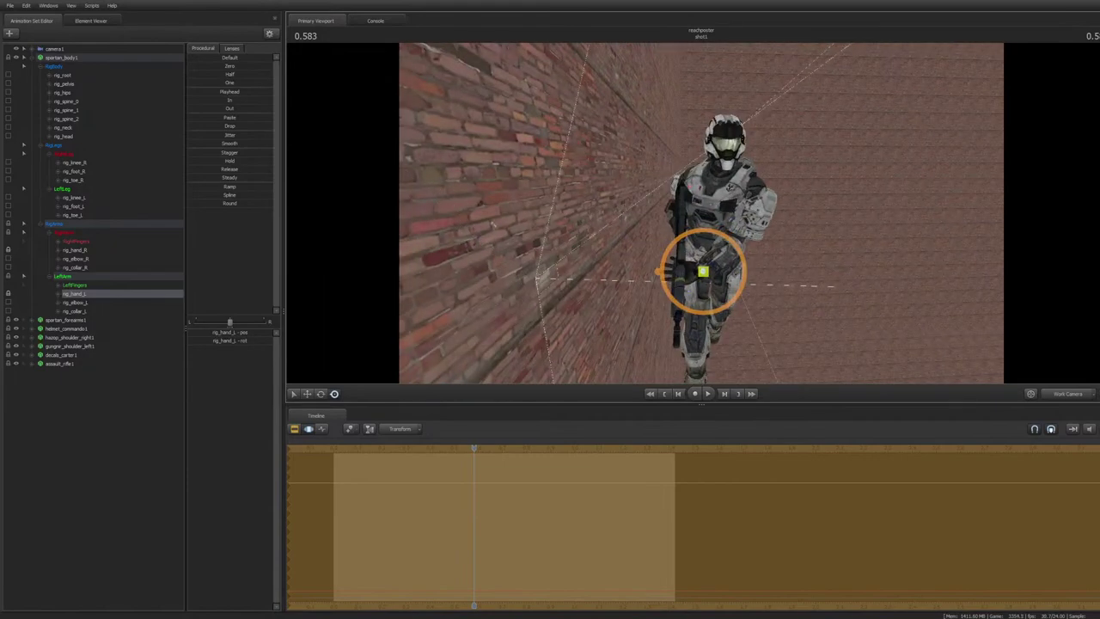
Adjust rig_spine_0 and the upper spine controls to shape the Spartan's torso lean
ctrl+click(714, 240)
ctrl+click(714, 240)
ctrl+click(714, 239)
drag(714, 239, 735, 225)
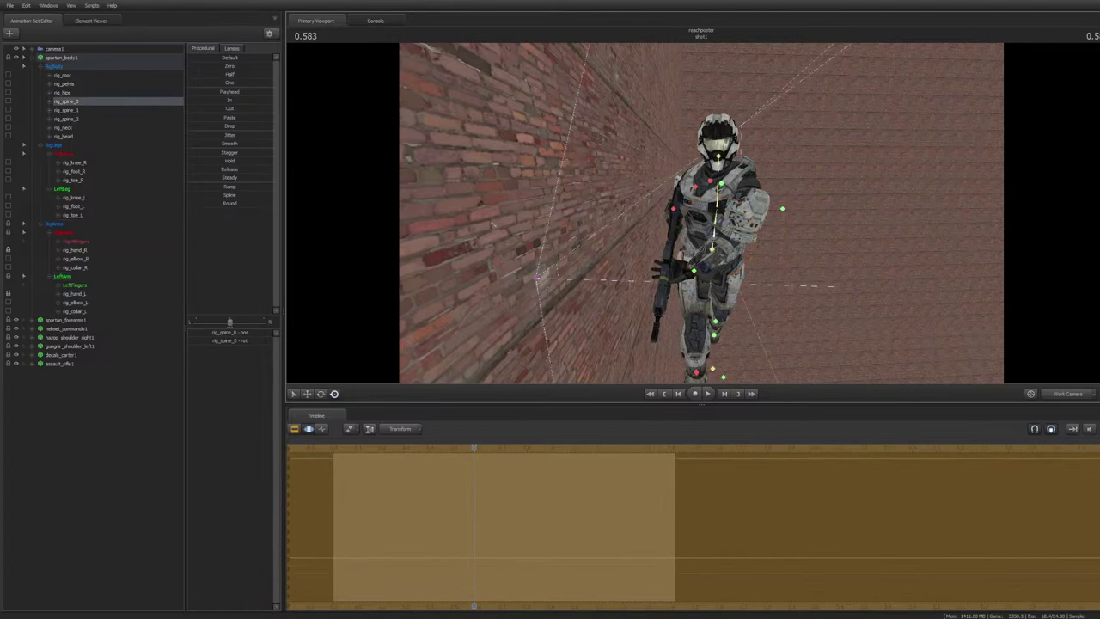
ctrl+click(718, 204)
drag(717, 183, 714, 213)
ctrl+click(719, 203)
Adjust rig_hand_R to swing the rifle's front toward the left hand
key(w)
ctrl+click(664, 158)
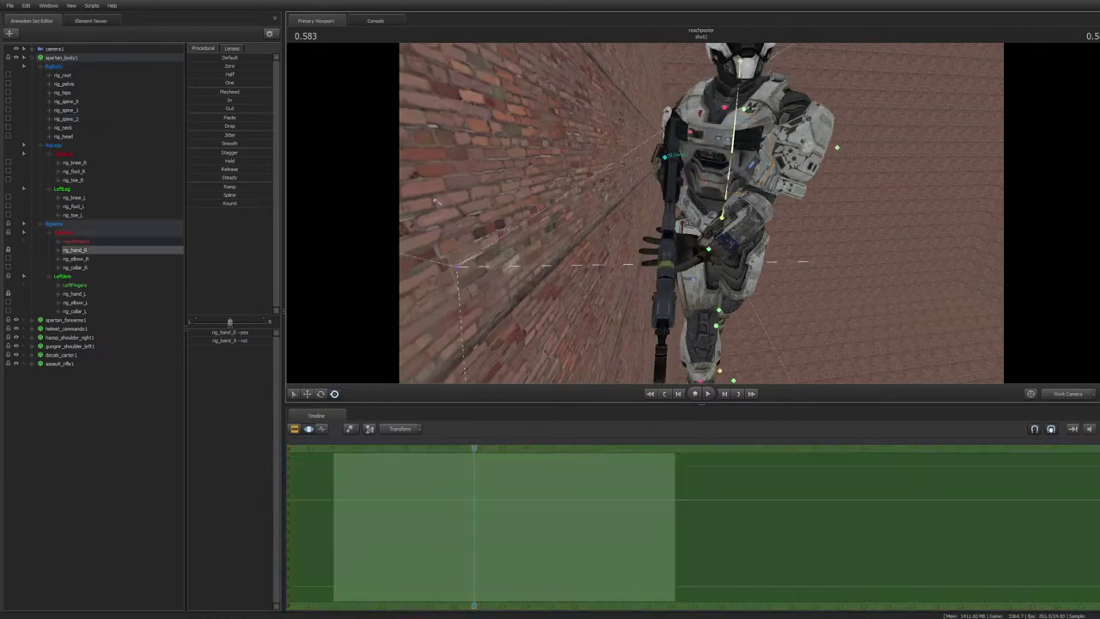
drag(663, 157, 687, 173)
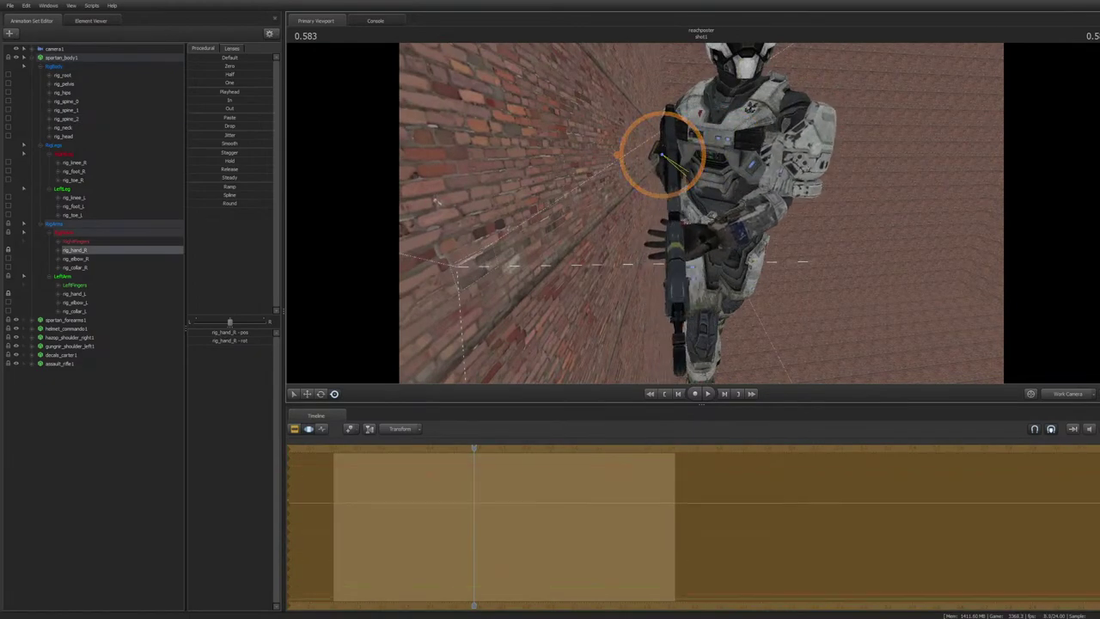
Move and rotate rig_hand_L so the left palm supports the rifle's handguard from below
ctrl+click(716, 236)
key(w)
drag(716, 236, 720, 267)
mouse_move(702, 123)
mouse_down()
mouse_move(710, 140)
mouse_move(702, 133)
mouse_up()
drag(709, 206, 799, 167)
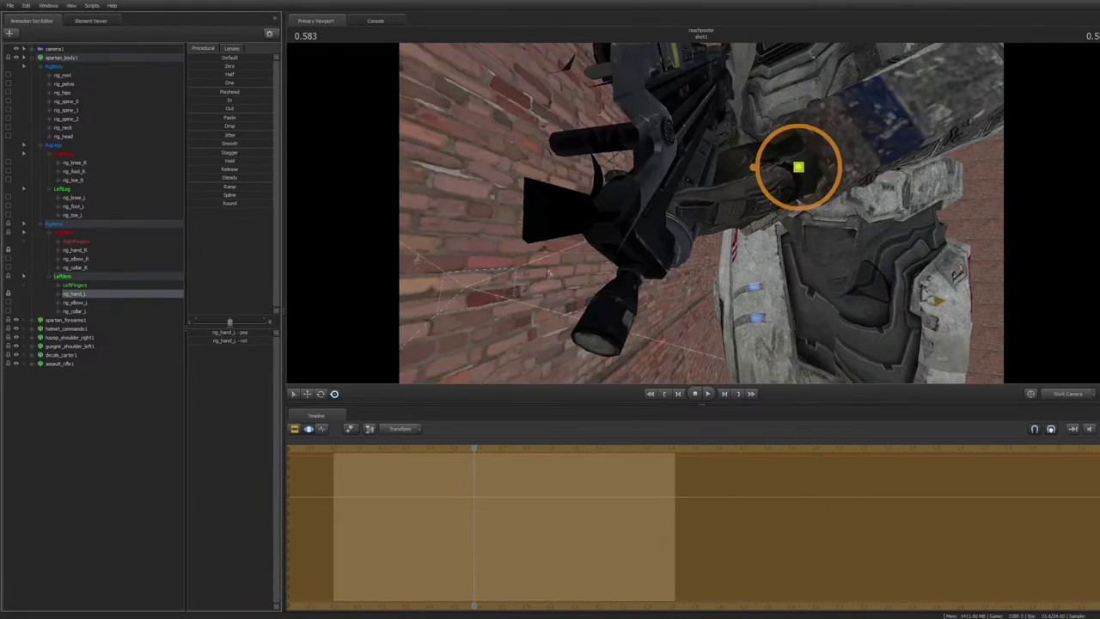
Expand the LeftFingers group and rotate bip_thumb_0_L to fit the left thumb against the rifle
click(104, 447)
drag(739, 215, 768, 203)
ctrl+click(769, 203)
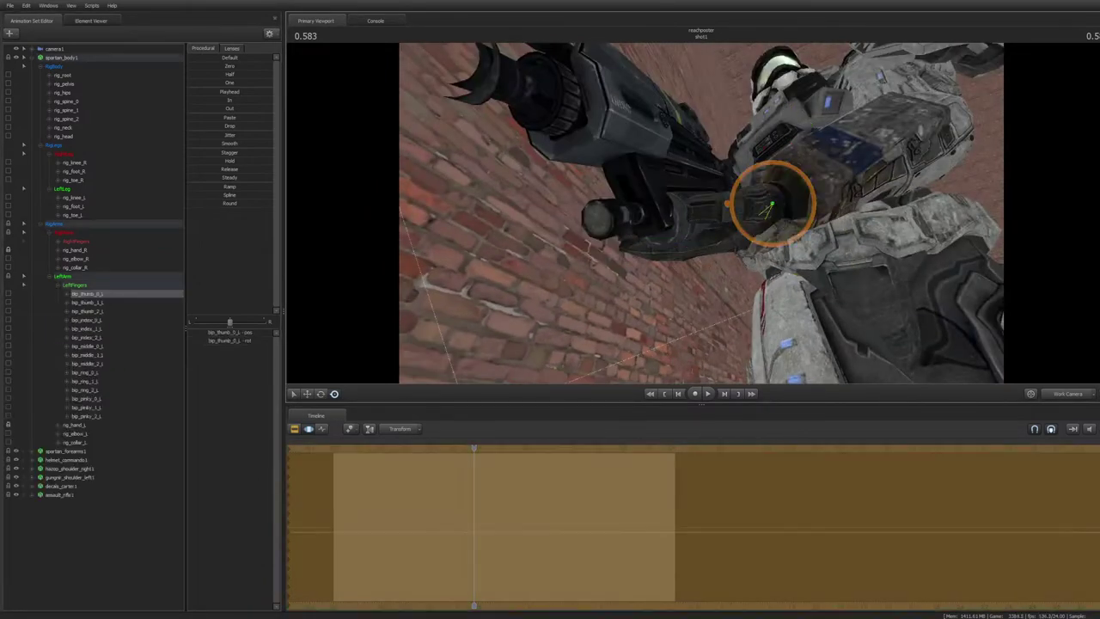
drag(771, 203, 765, 232)
drag(542, 270, 568, 262)
Curl the left pinky around the handguard by rotating its joints from bip_pinky_0_L to bip_pinky_2_L
click(698, 223)
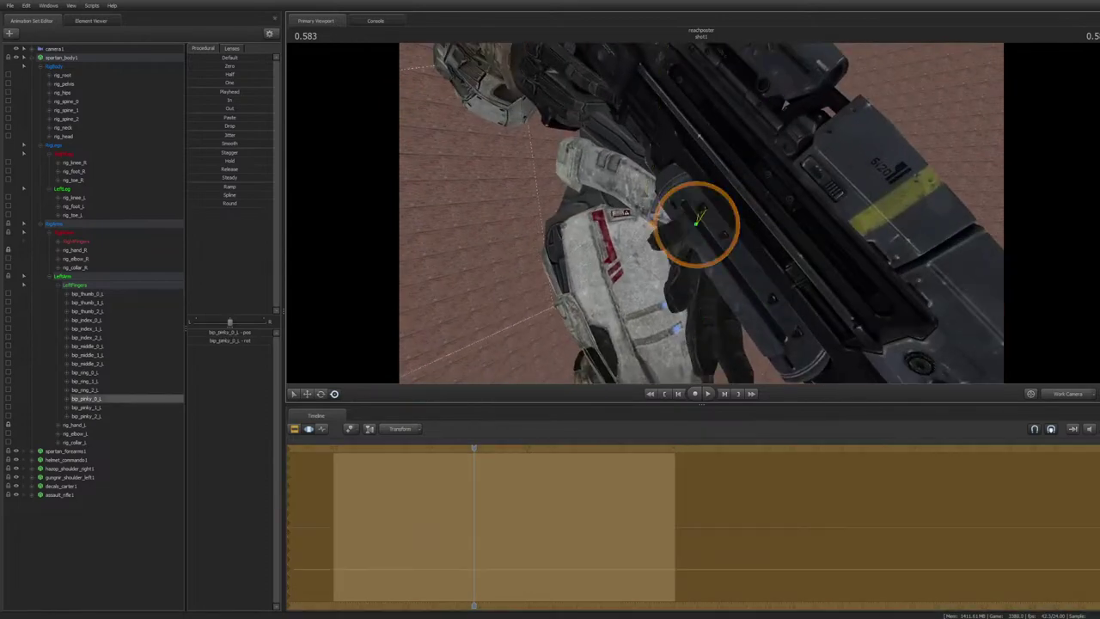
drag(657, 235, 645, 262)
ctrl+click(678, 231)
click(679, 232)
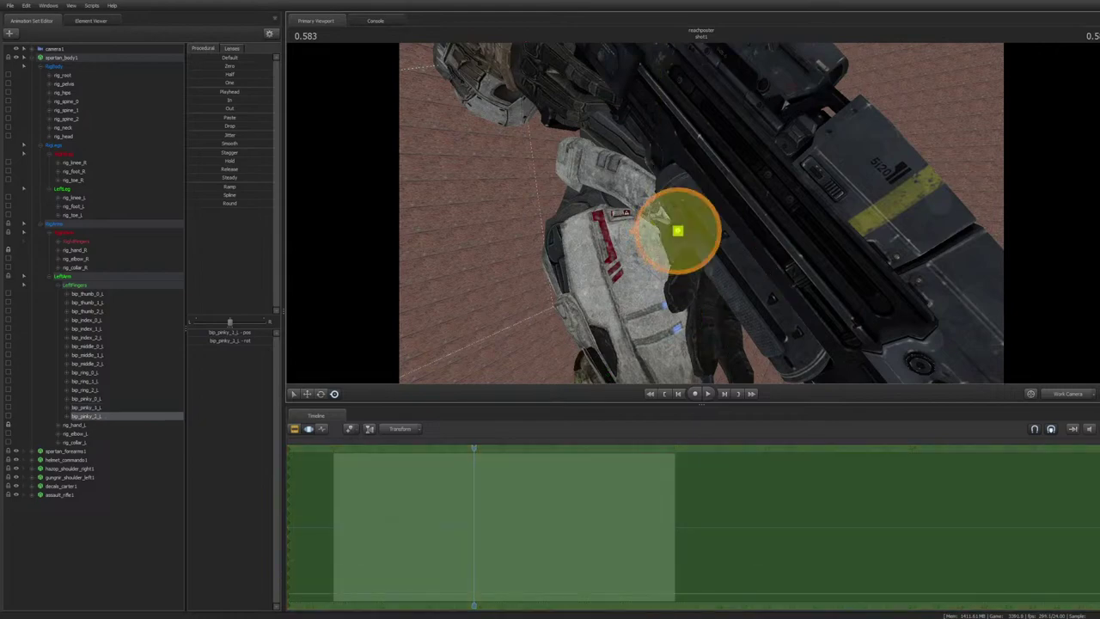
Curl the left ring finger around the handguard by rotating bip_ring_0_L, bip_ring_1_L and its fingertip
ctrl+click(696, 252)
ctrl+click(685, 270)
drag(644, 259, 645, 282)
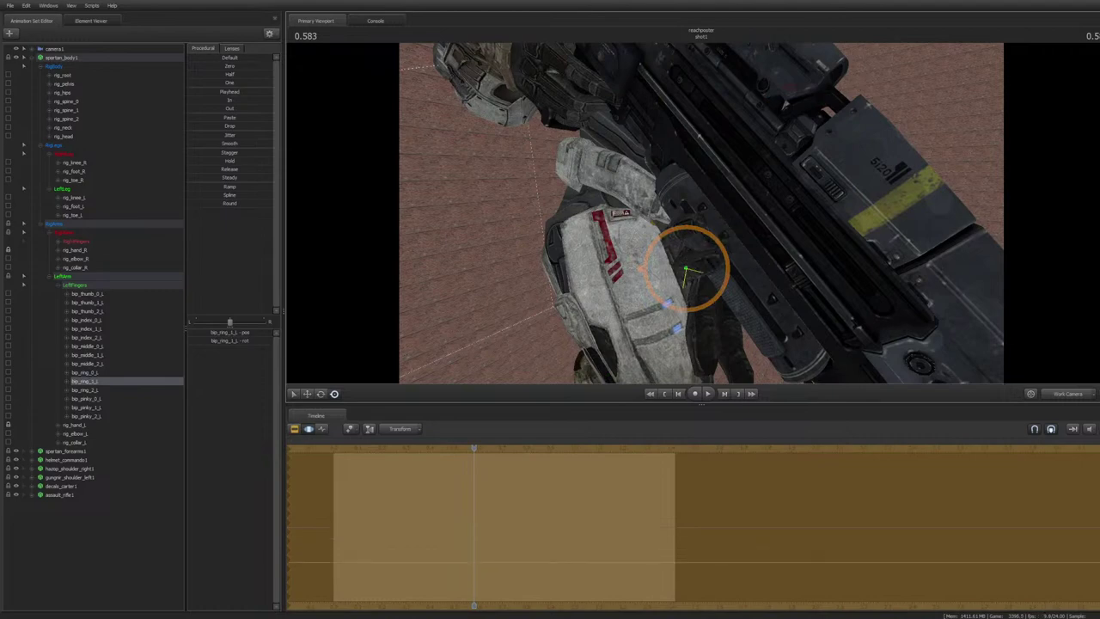
click(693, 270)
click(692, 270)
click(698, 250)
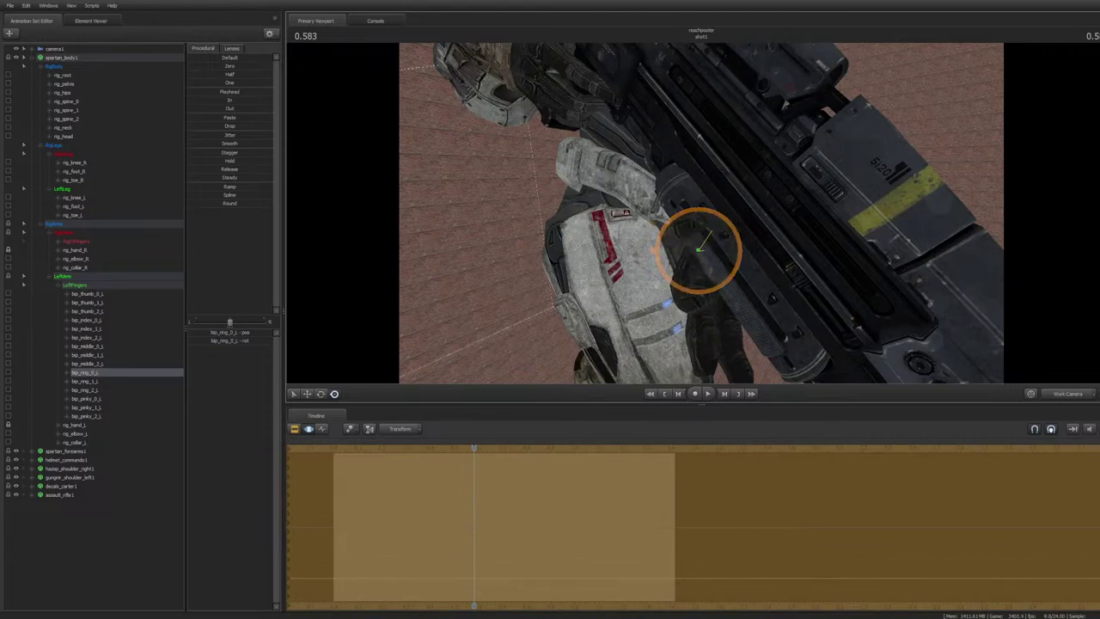
click(696, 280)
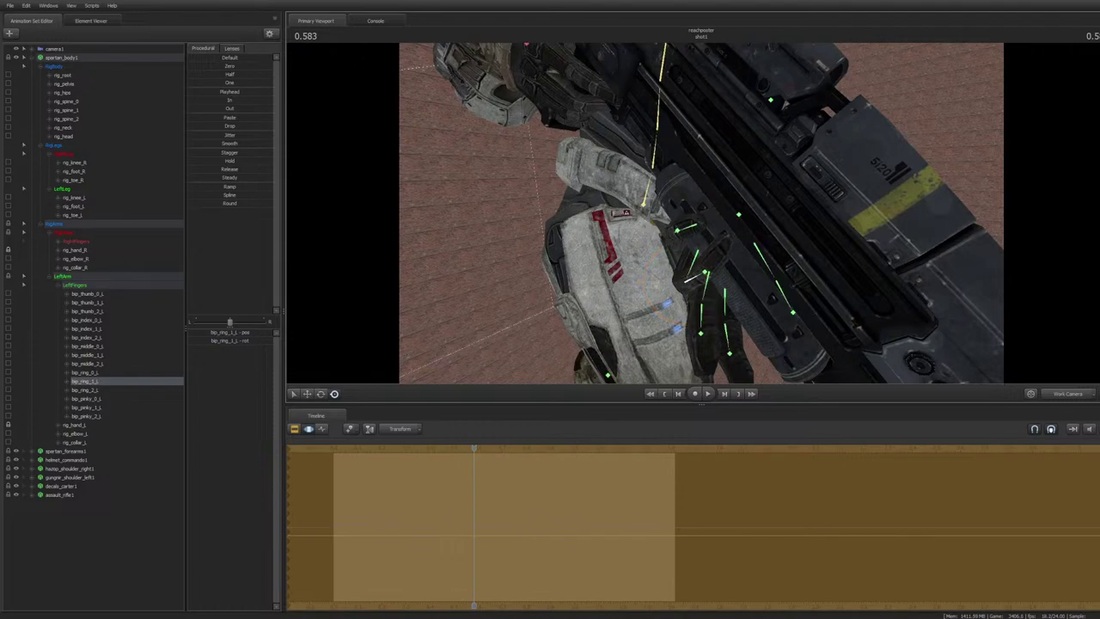
ctrl+click(685, 282)
drag(685, 282, 635, 233)
Curl the left middle finger around the handguard and refine bip_ring_2_L at the ring fingertip
key(s)
key(w)
ctrl+click(671, 266)
key(ctrl+z)
ctrl+click(685, 255)
ctrl+click(677, 233)
key(ctrl)
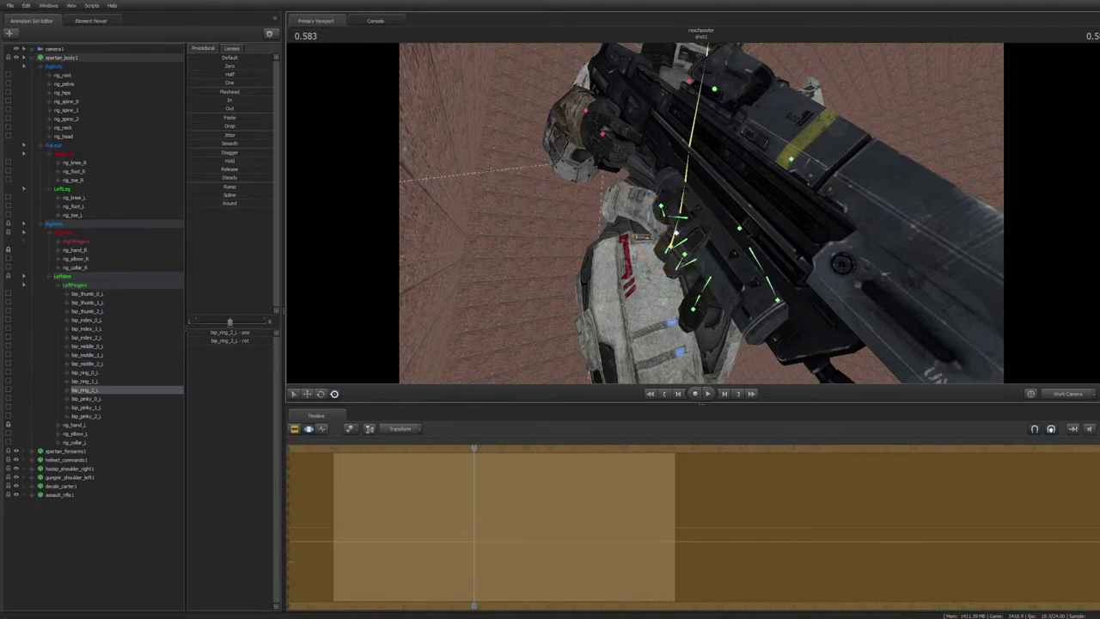
Curl the left index finger's joints around the handguard and collapse the LeftFingers group
ctrl+click(711, 278)
mouse_move(711, 278)
mouse_down()
mouse_move(718, 289)
mouse_move(691, 307)
mouse_move(695, 285)
mouse_up()
ctrl+click(700, 291)
ctrl+click(704, 279)
click(121, 543)
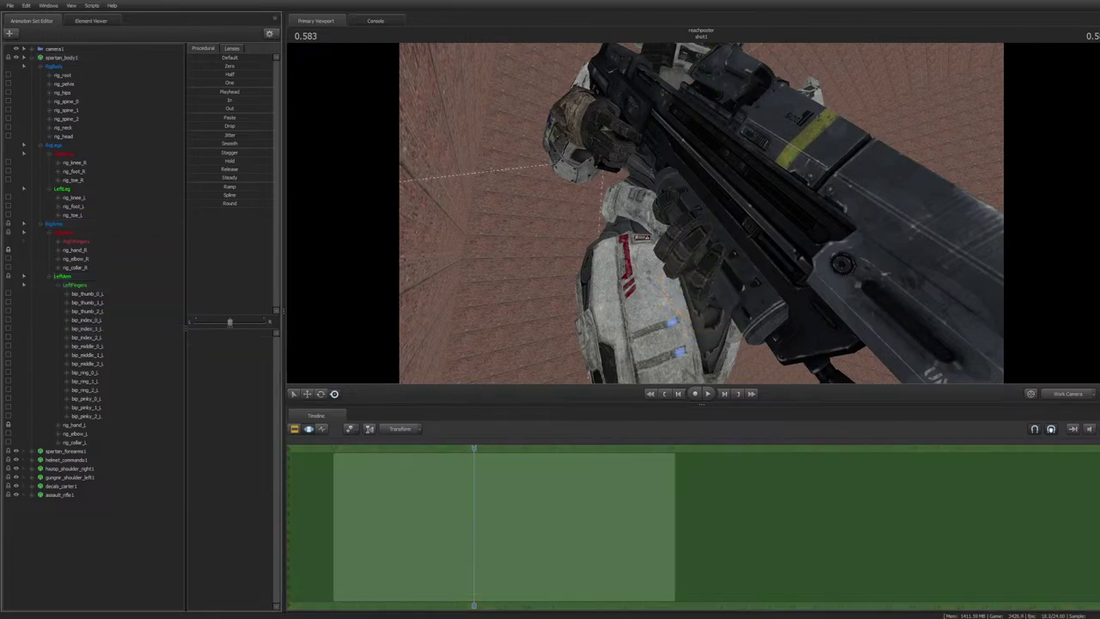
click(58, 286)
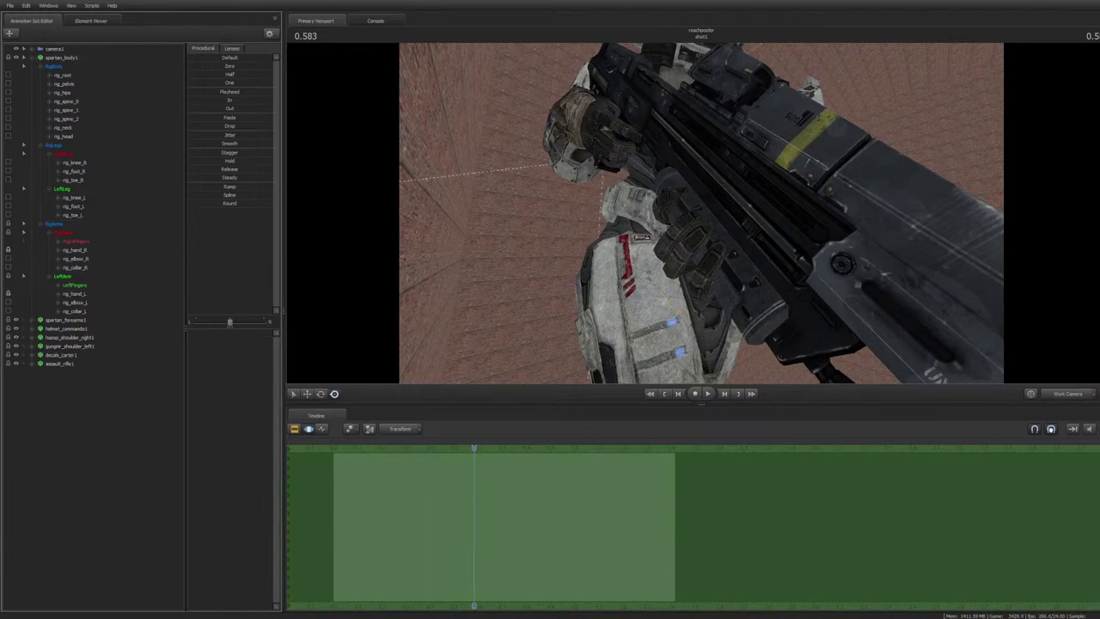
Nudge rig_hand_L into closer contact with the underside of the rifle's handguard
mouse_move(701, 213)
mouse_down()
mouse_move(702, 226)
mouse_move(670, 222)
mouse_move(695, 218)
mouse_move(701, 194)
mouse_move(695, 225)
mouse_move(702, 198)
mouse_up()
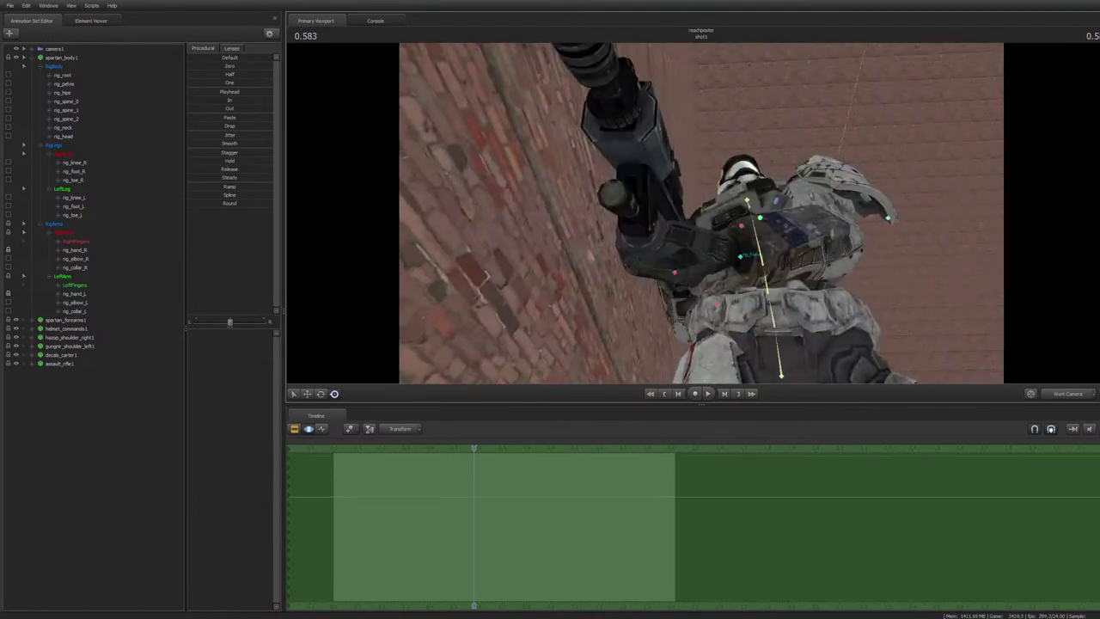
click(741, 256)
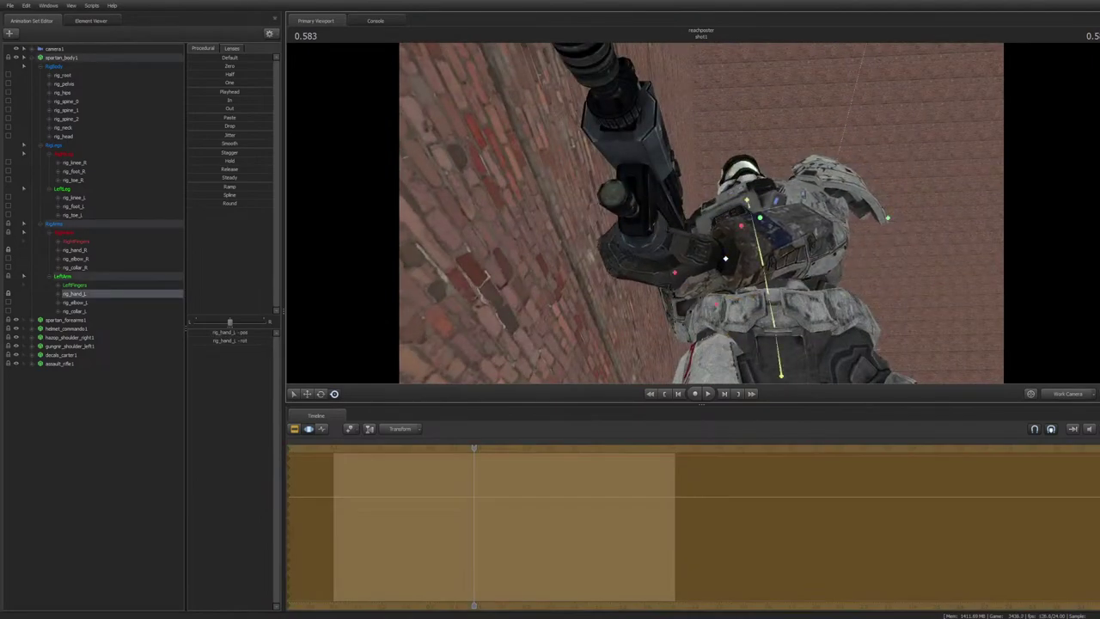
click(101, 447)
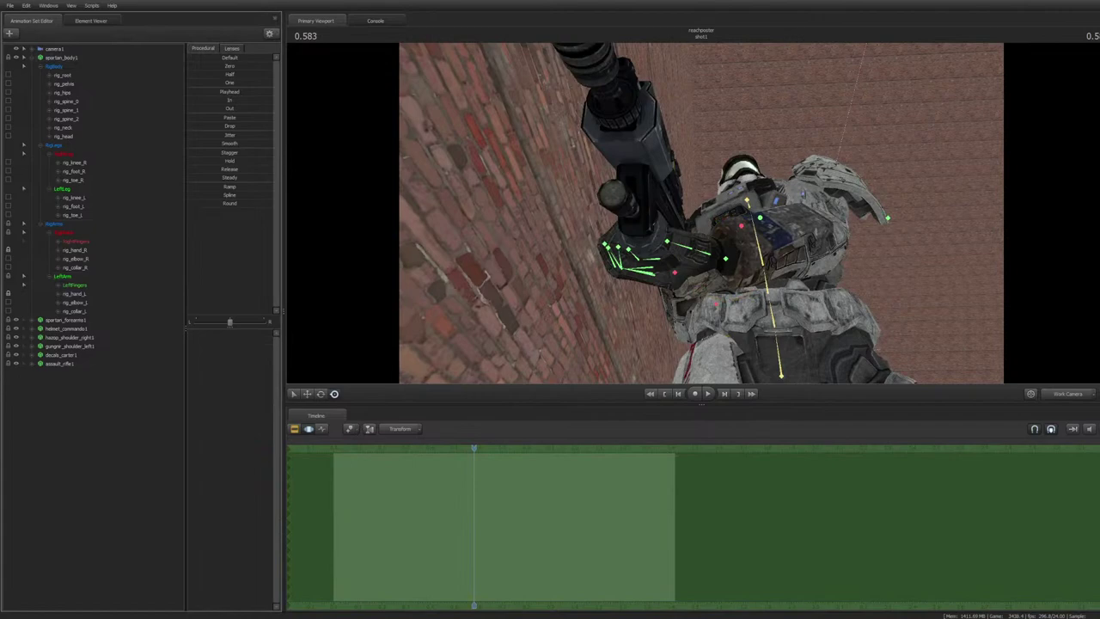
click(701, 253)
mouse_move(700, 253)
mouse_down()
mouse_move(700, 301)
mouse_move(701, 249)
mouse_up()
Rotate the base joints of the left pinky, ring, middle and index fingers to refine the grip
click(103, 541)
key(ctrl)
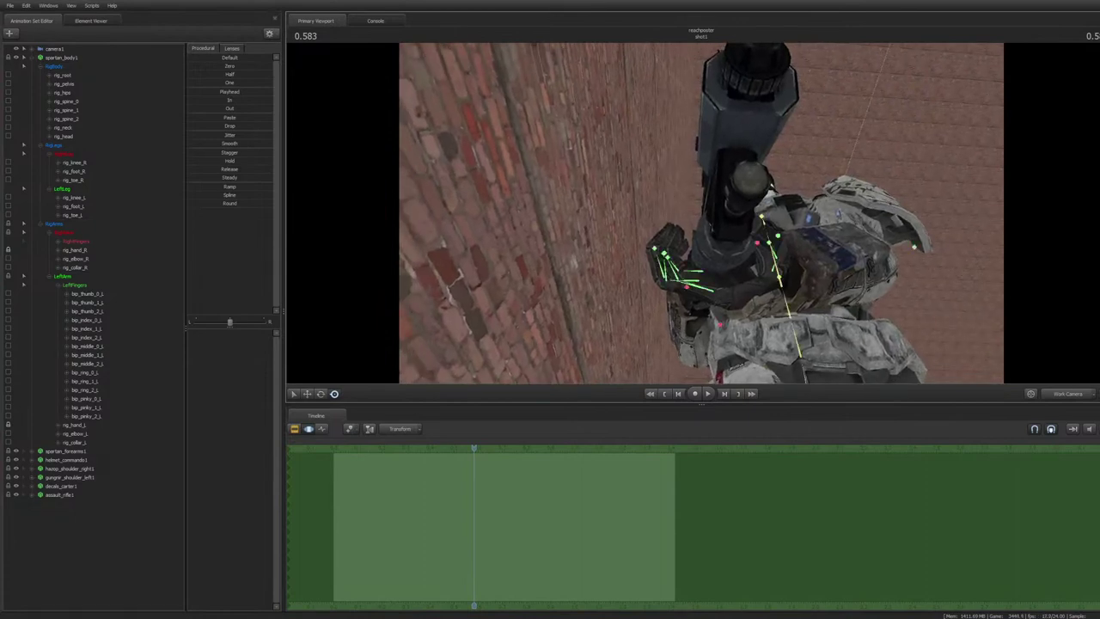
click(701, 269)
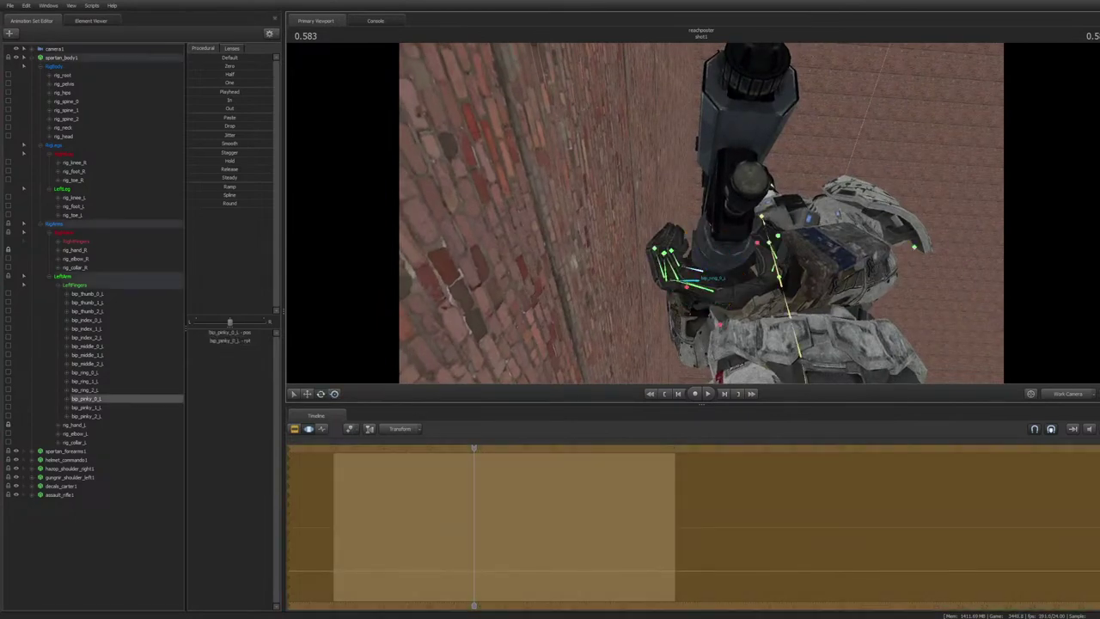
click(696, 279)
key(ctrl)
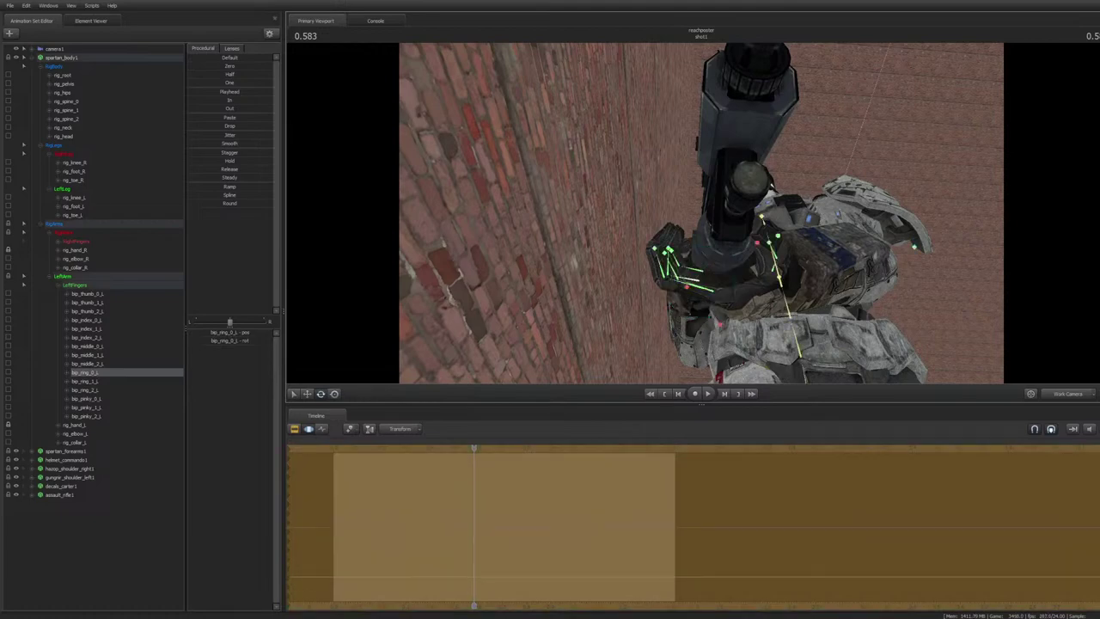
click(687, 280)
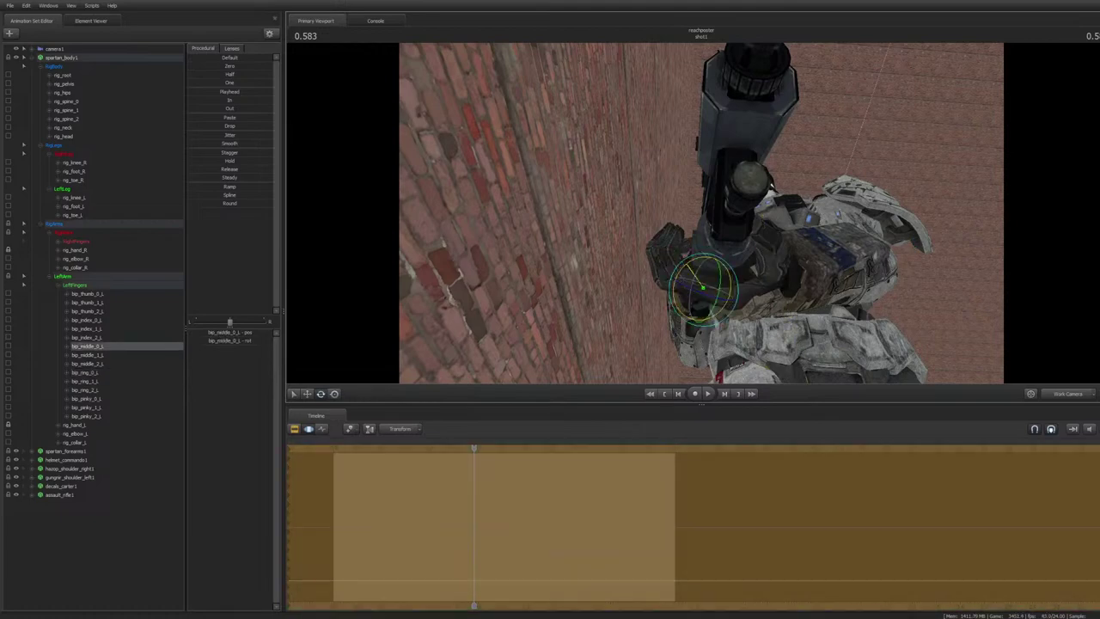
click(713, 290)
drag(733, 284, 678, 307)
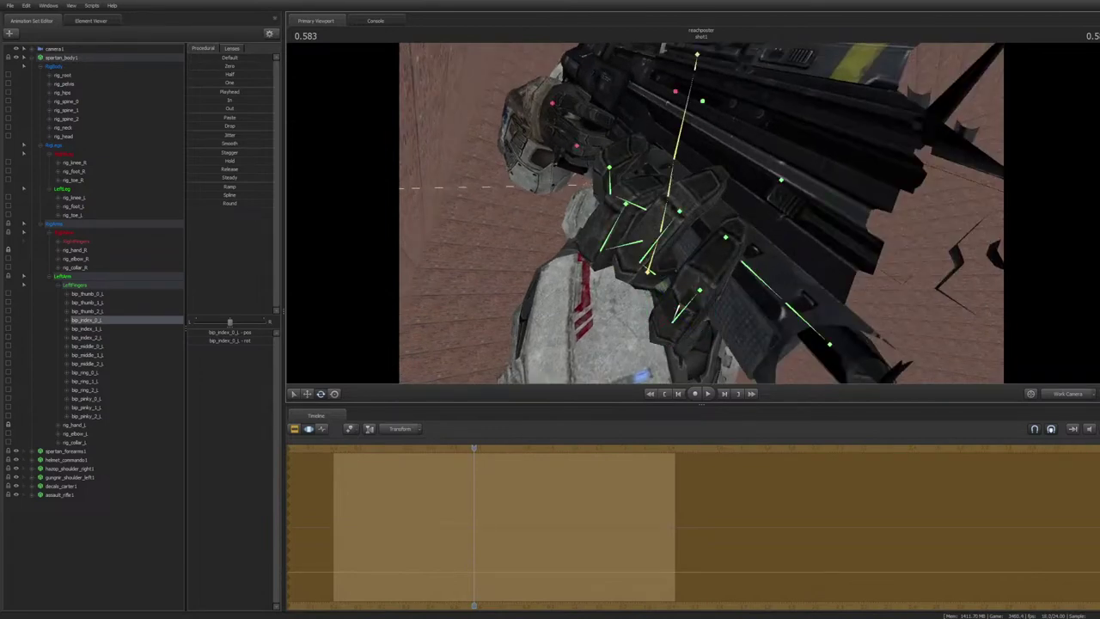
Refine the left ring finger's curl from bip_ring_0_L outward so it sits against the handguard
click(643, 239)
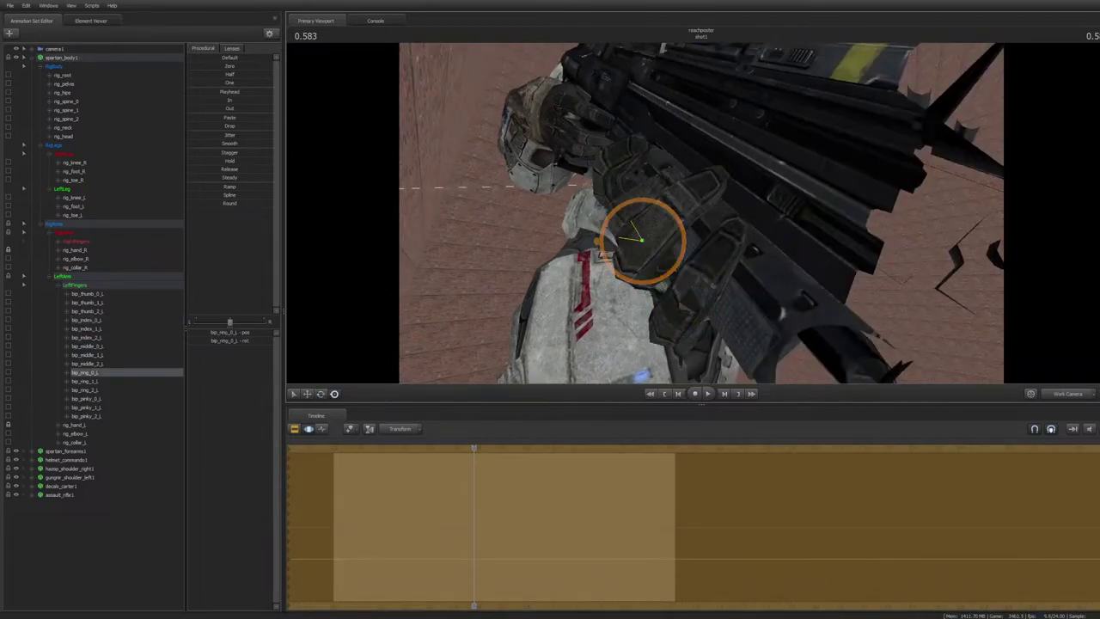
ctrl+click(635, 226)
ctrl+click(629, 223)
drag(646, 197, 698, 196)
drag(563, 229, 516, 229)
mouse_move(655, 215)
mouse_down()
mouse_move(662, 205)
mouse_move(657, 217)
mouse_up()
click(105, 545)
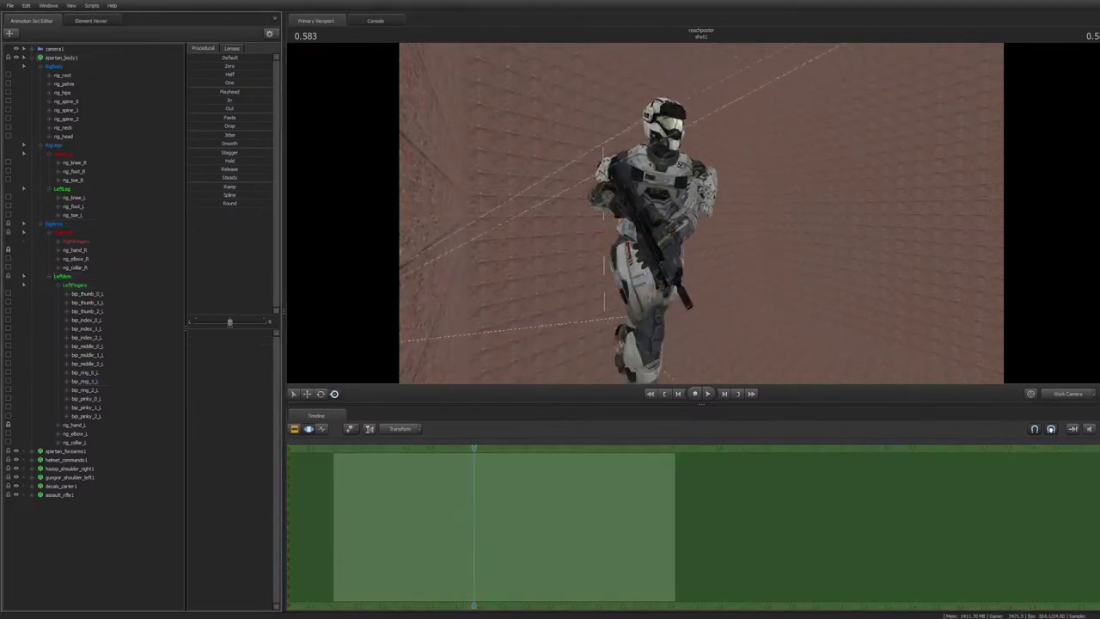
Show camera1 in the primary viewport and frame the Spartan from the thighs up
drag(54, 49, 602, 215)
mouse_move(653, 215)
mouse_down()
mouse_move(679, 215)
mouse_move(653, 228)
mouse_move(602, 219)
mouse_move(639, 207)
mouse_up()
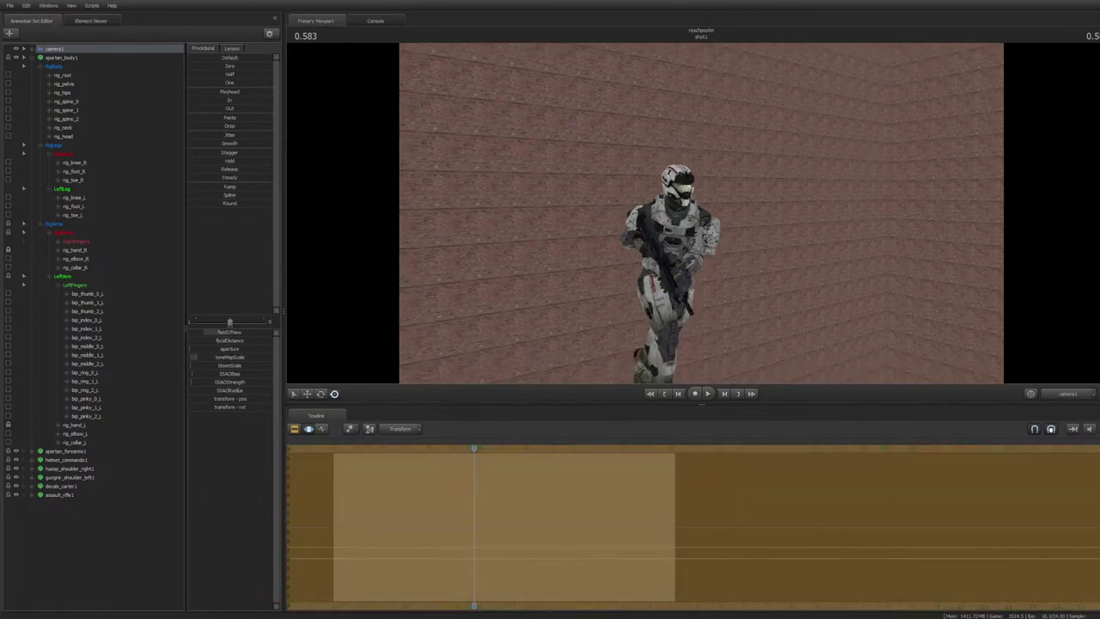
key(s)
key(w)
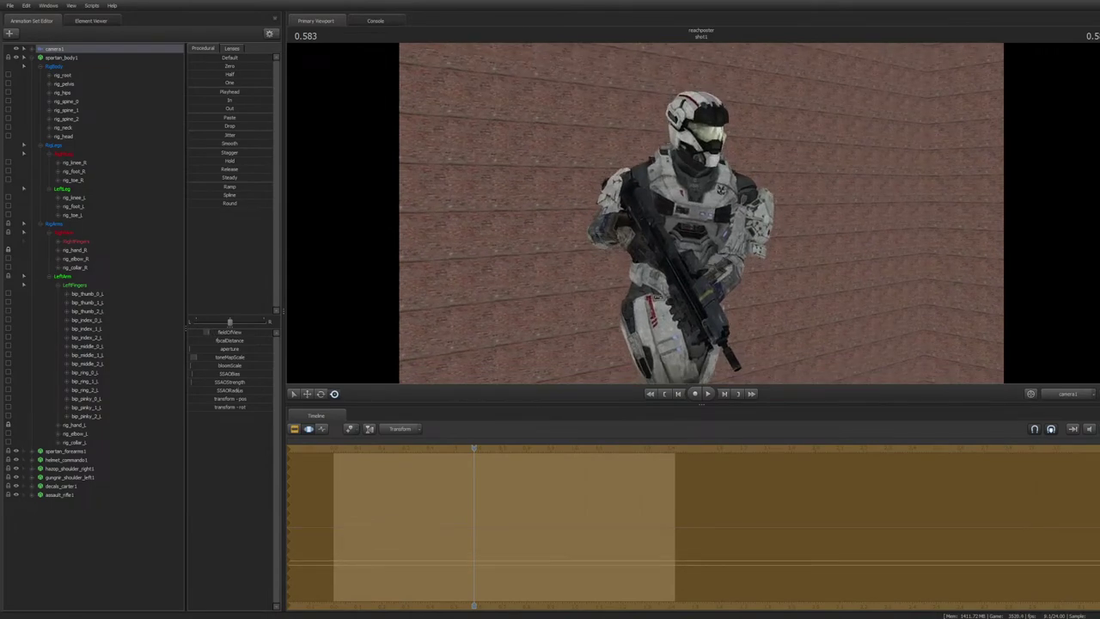
Rotate rig_pelvis to lean the Spartan's upper body, and rotate rig_neck to readjust the head's direction
key(ctrl)
click(679, 291)
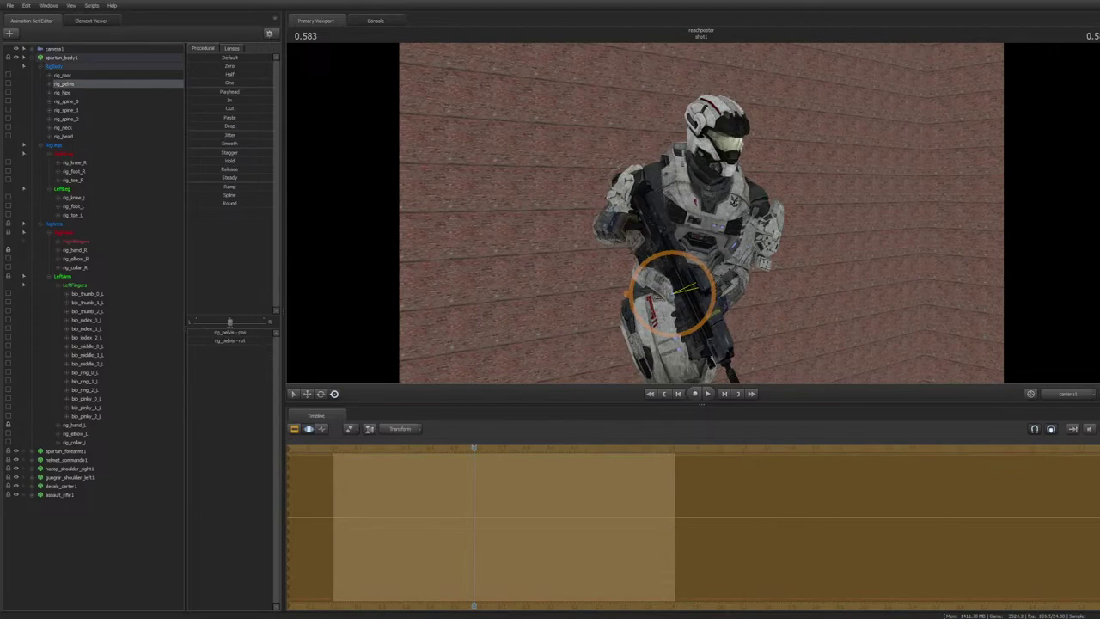
key(ctrl)
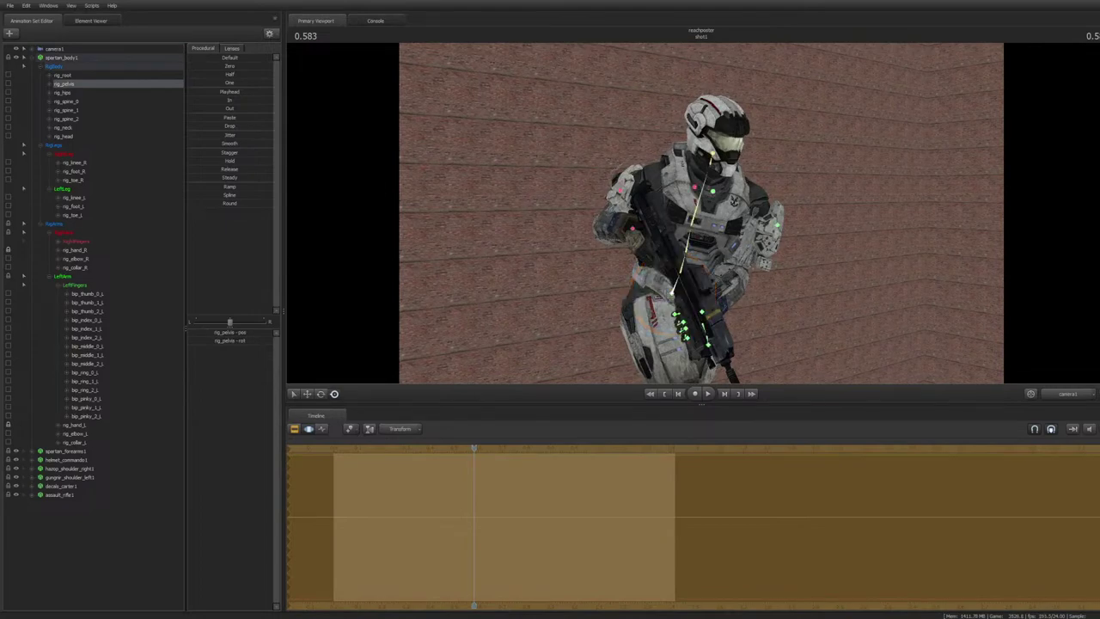
click(715, 162)
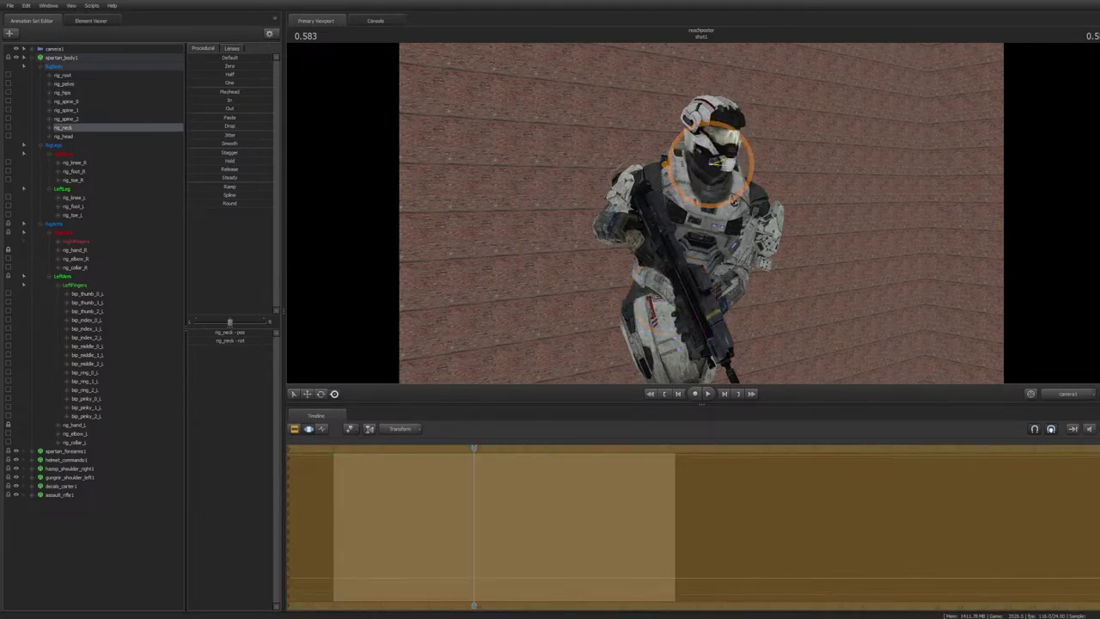
click(95, 555)
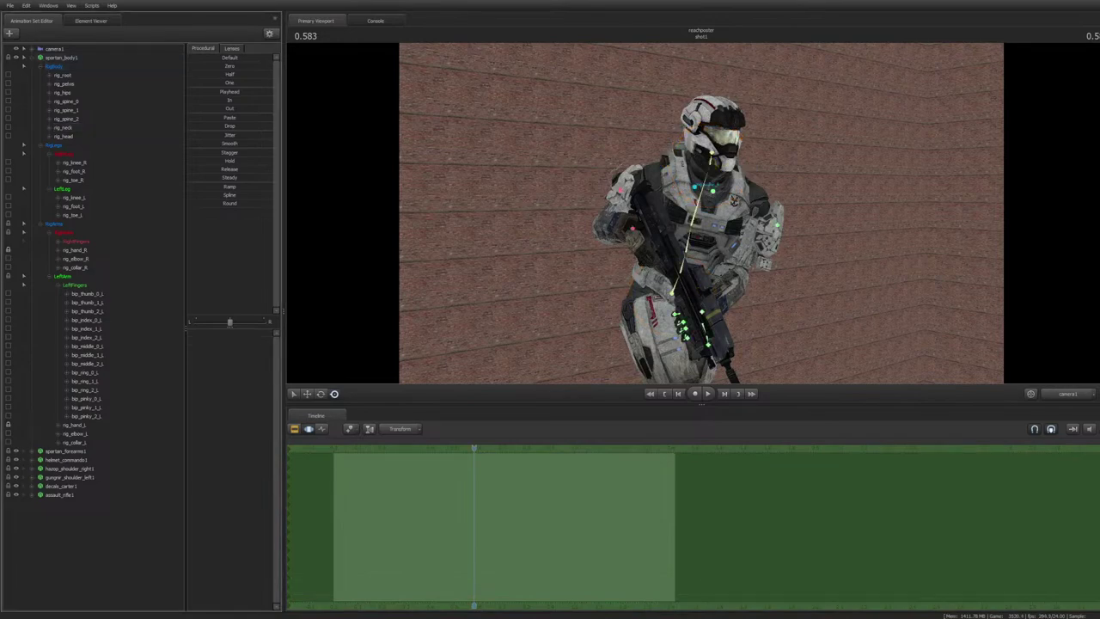
Rotate rig_collar_R to adjust the right shoulder, and move and rotate rig_hand_R to carry the rifle lower across the body
click(696, 186)
drag(653, 189, 653, 178)
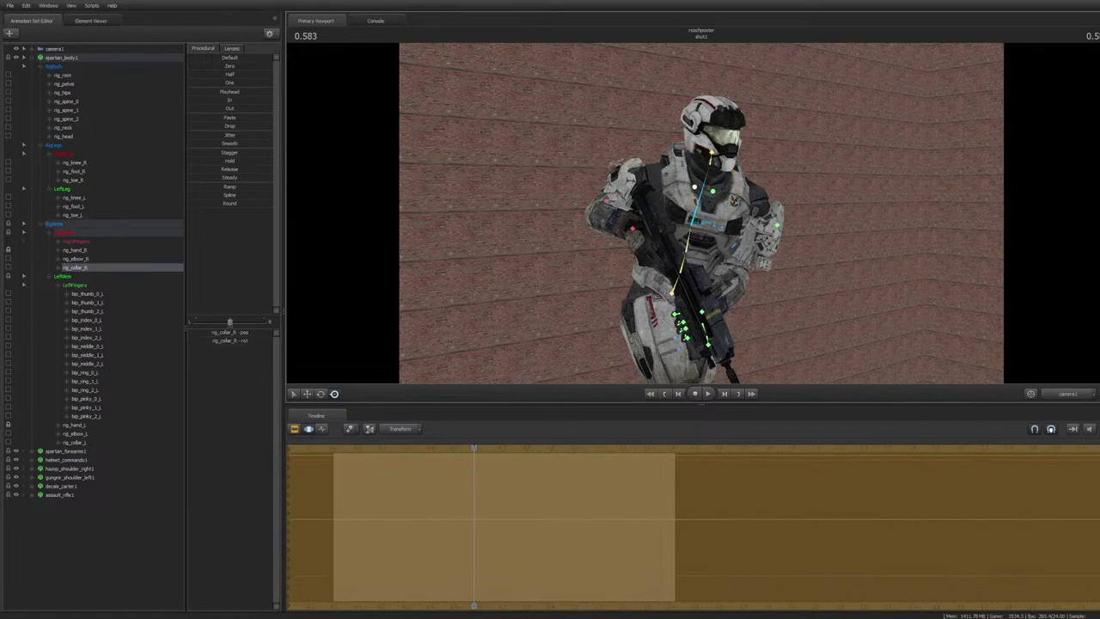
ctrl+click(632, 228)
drag(633, 229, 647, 244)
key(w)
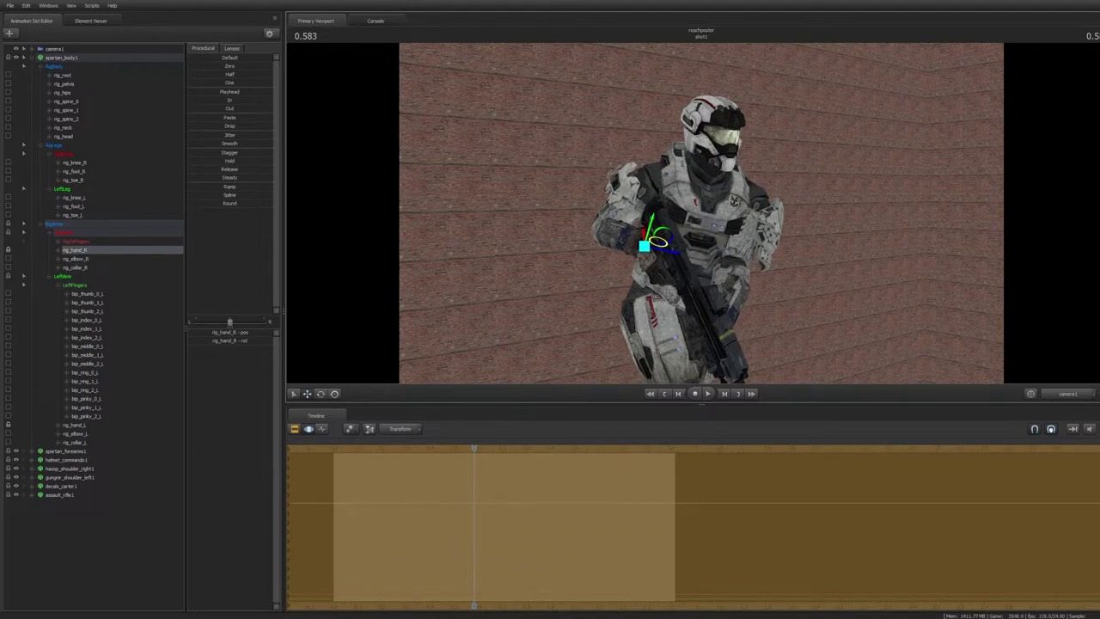
key(r)
drag(658, 245, 659, 258)
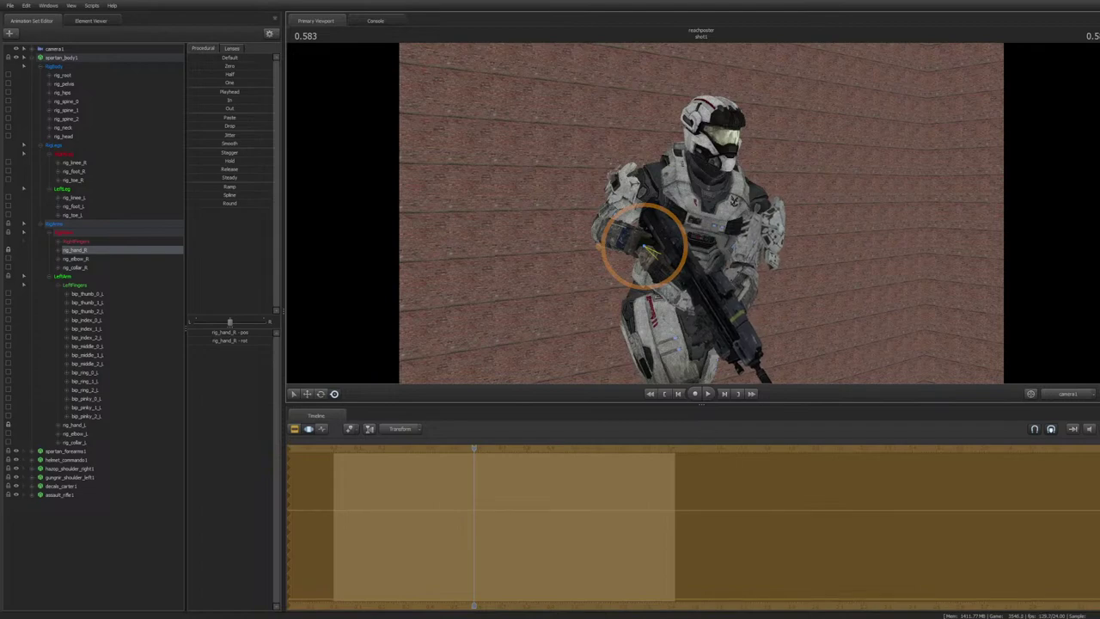
key(Return)
click(95, 547)
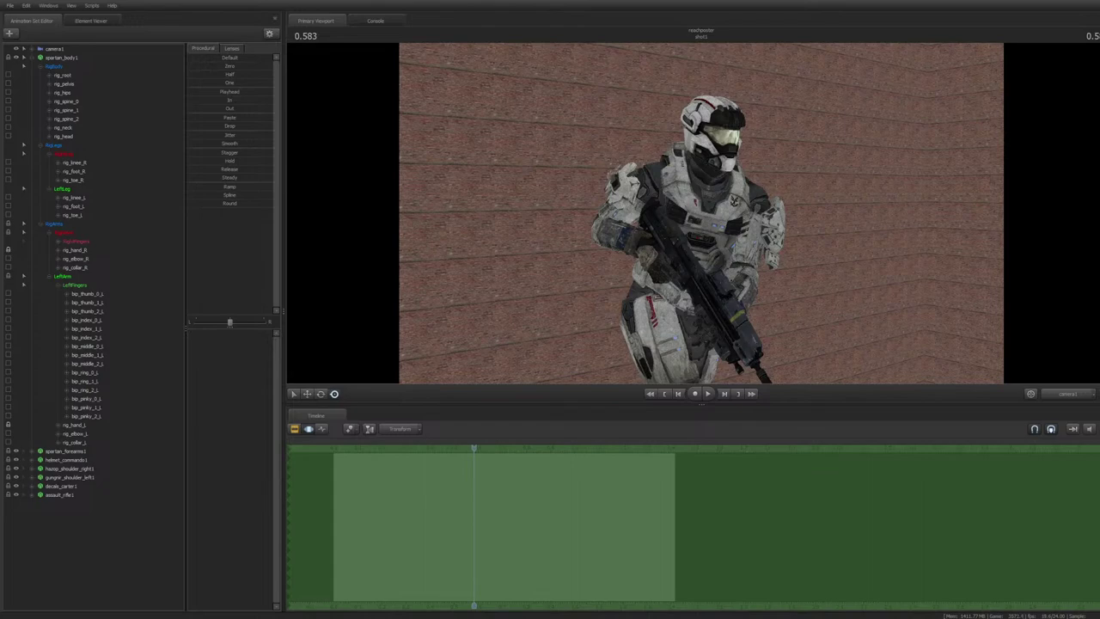
key(alt+Tab)
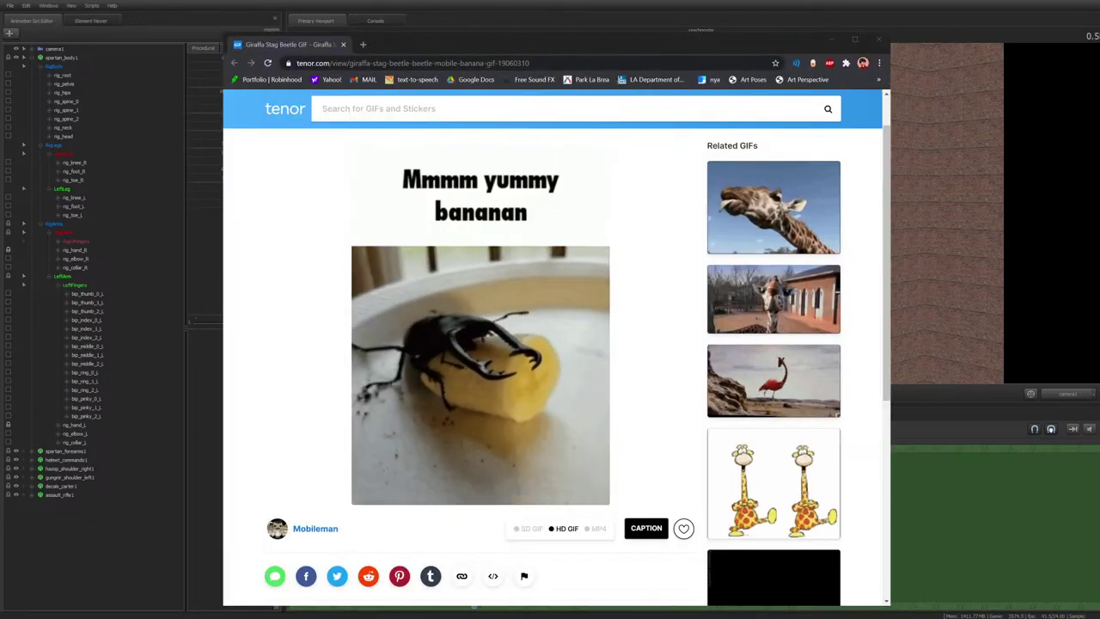
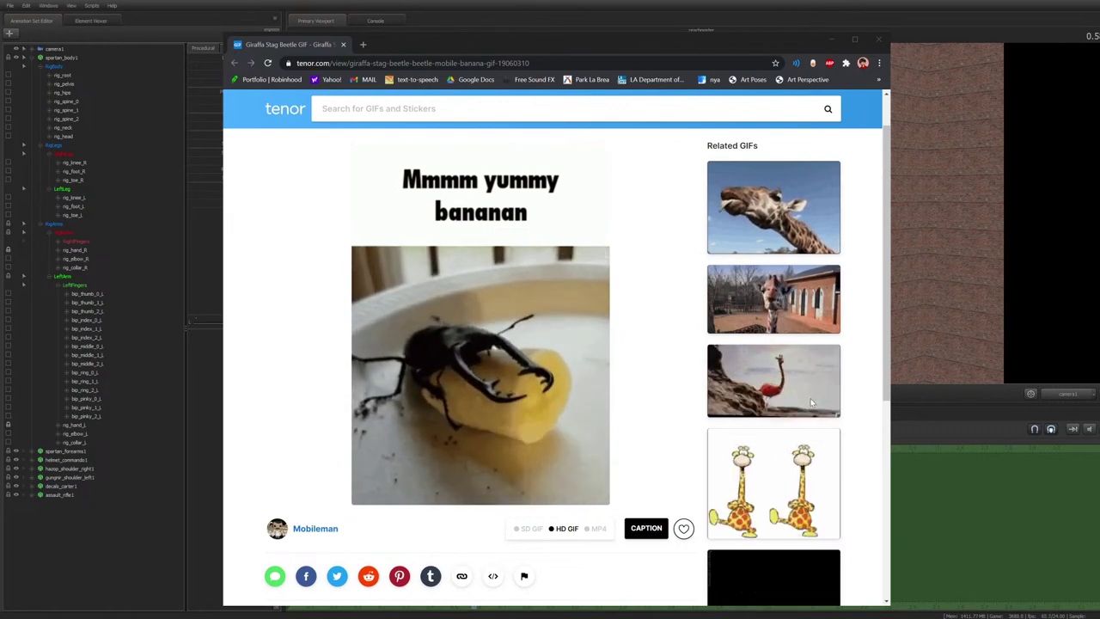
key(alt+Tab)
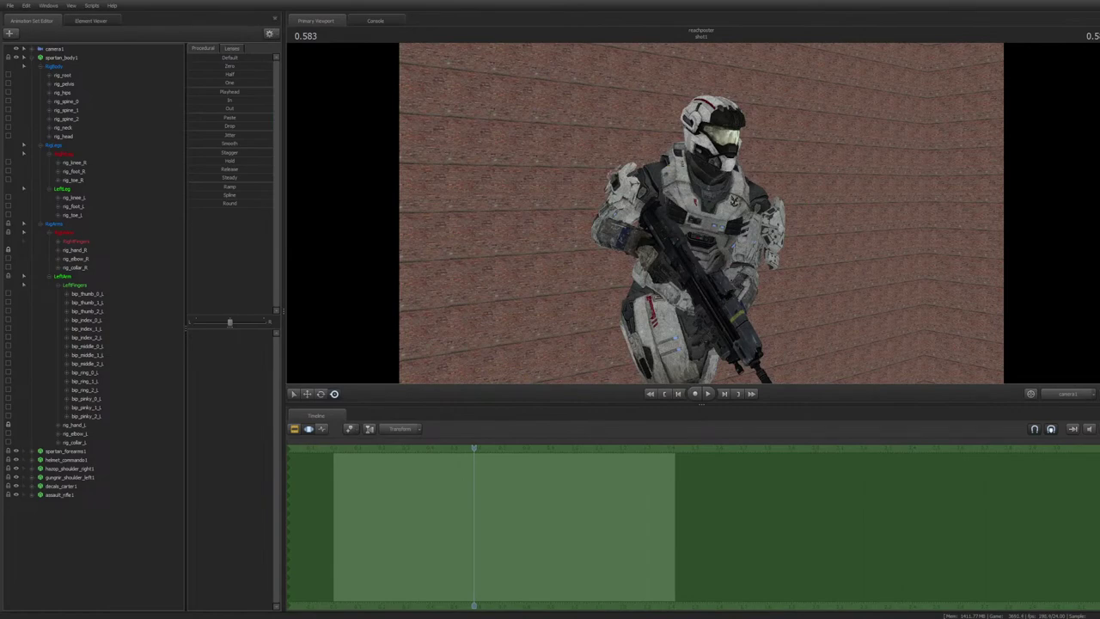
Pull camera1 back and reframe it so the Spartan is in view down to the knees
click(55, 49)
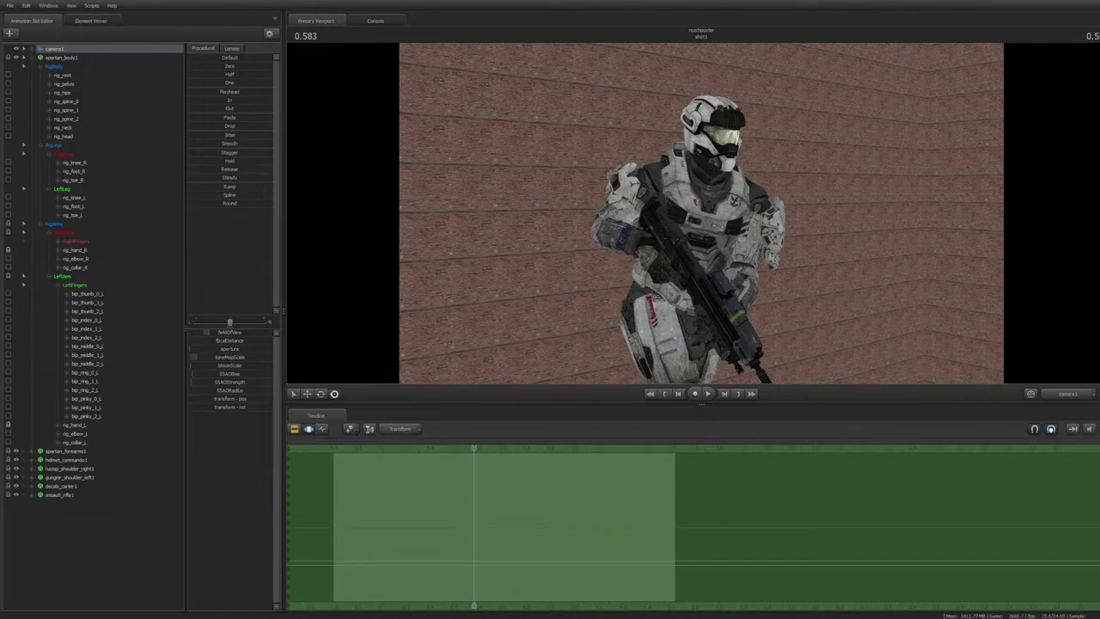
key(s)
mouse_move(702, 213)
mouse_down()
mouse_move(708, 225)
mouse_move(709, 215)
mouse_up()
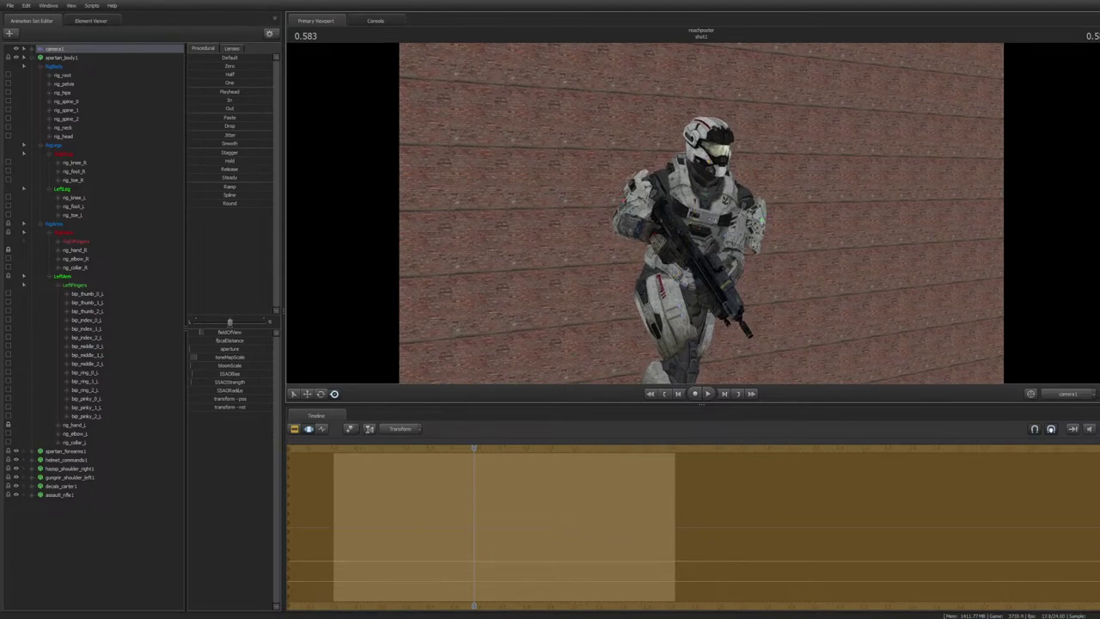
Move rig_hand_R inward toward the torso and rotate it to adjust the rifle's angle
click(657, 233)
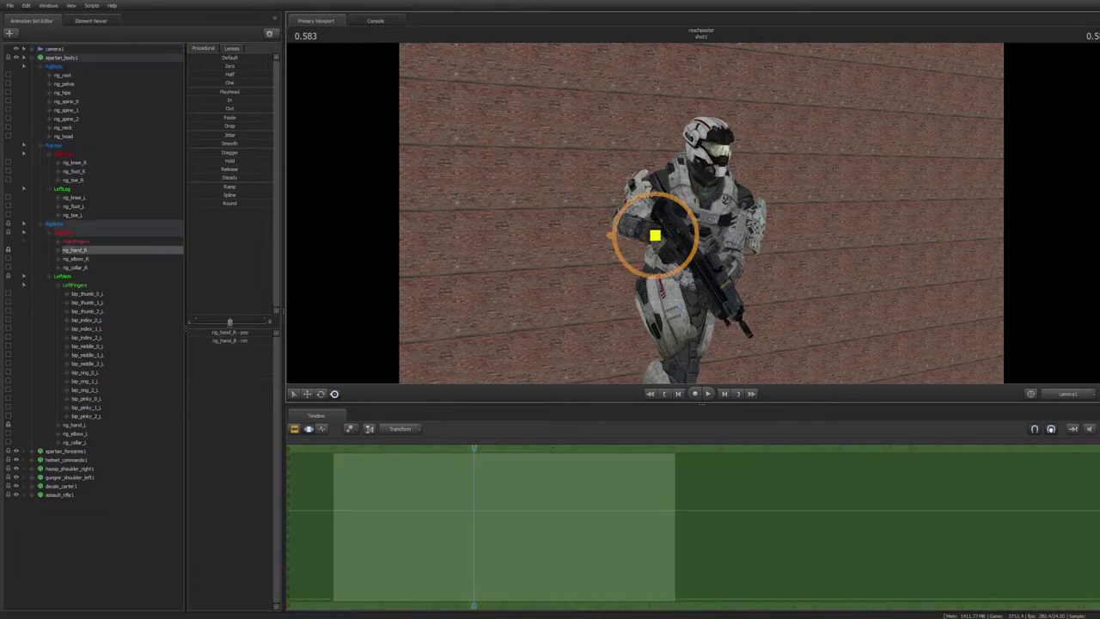
drag(655, 234, 690, 212)
key(w)
key(e)
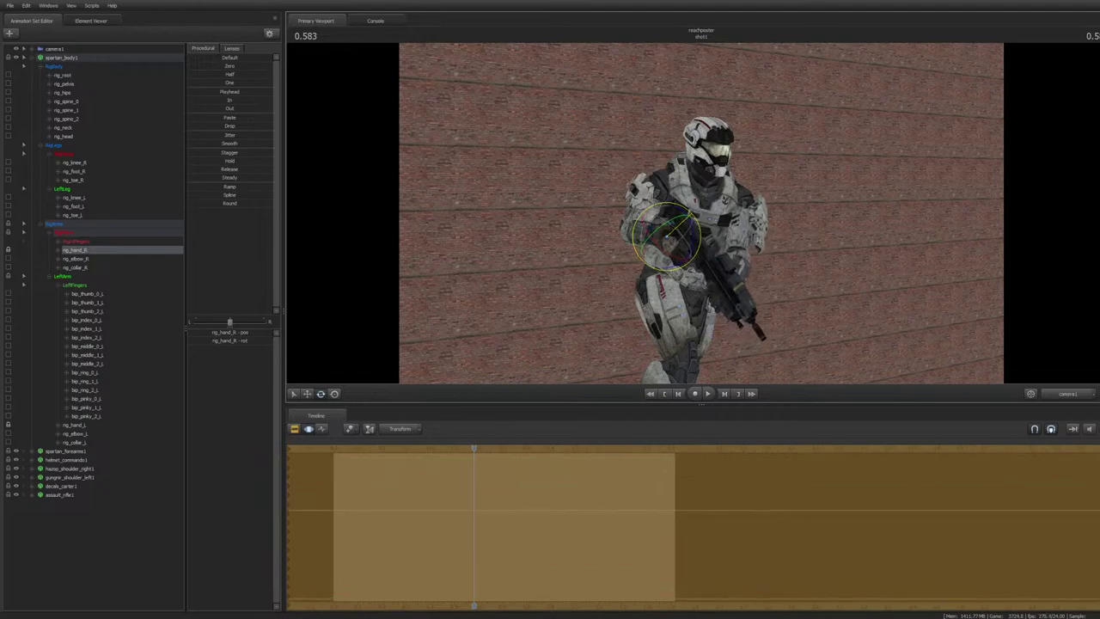
click(95, 551)
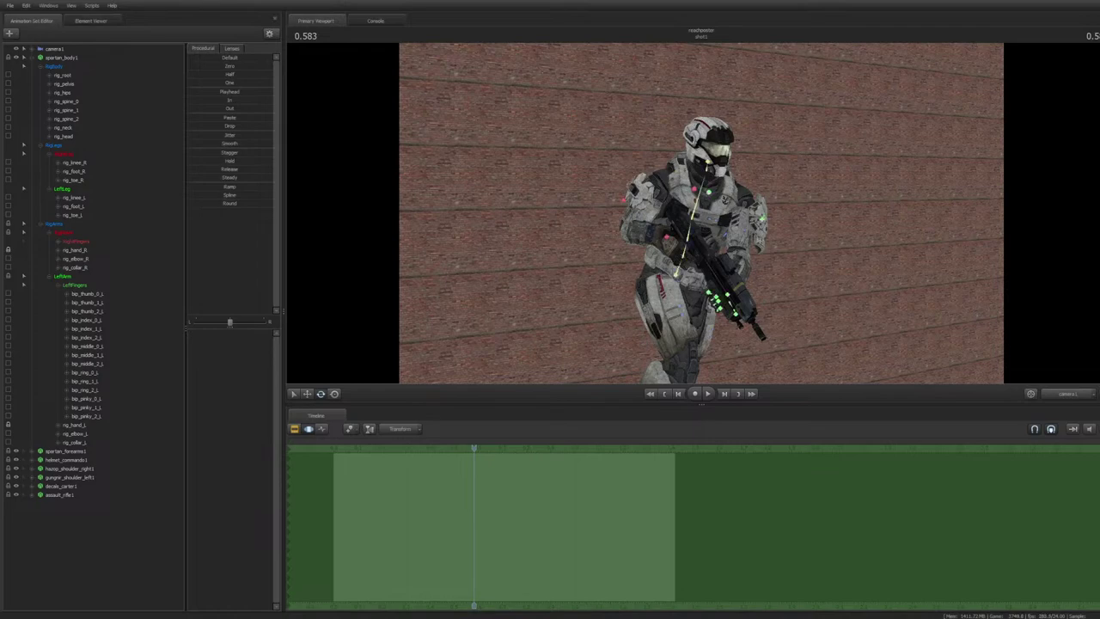
Rotate rig_spine_0 to lean the torso, and rotate rig_neck to correct the head's angle
ctrl+drag(689, 238, 700, 266)
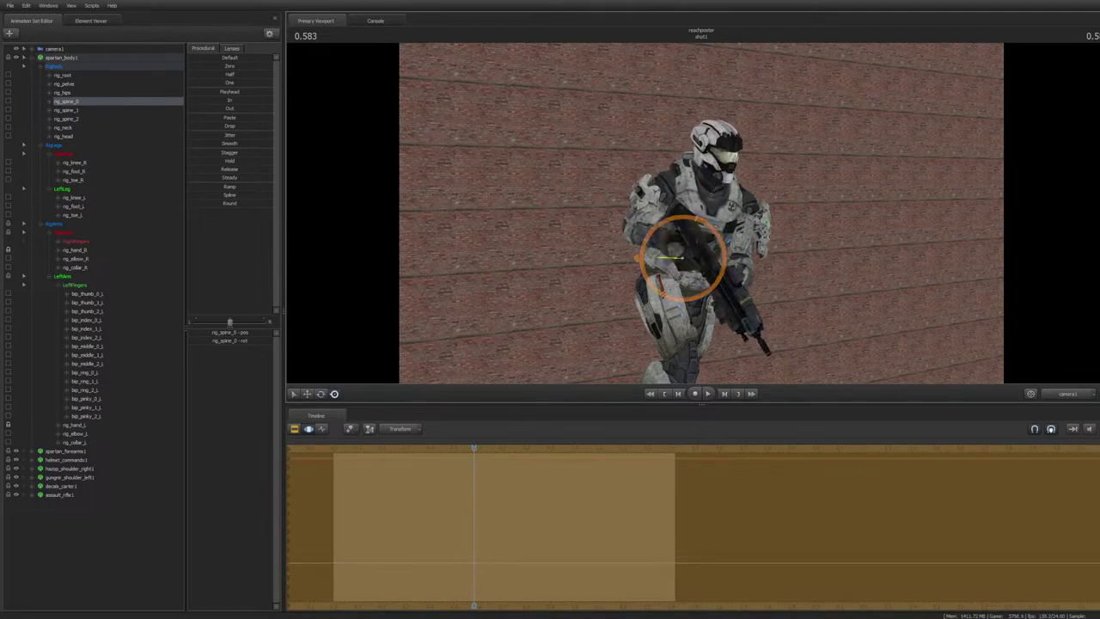
drag(684, 256, 691, 258)
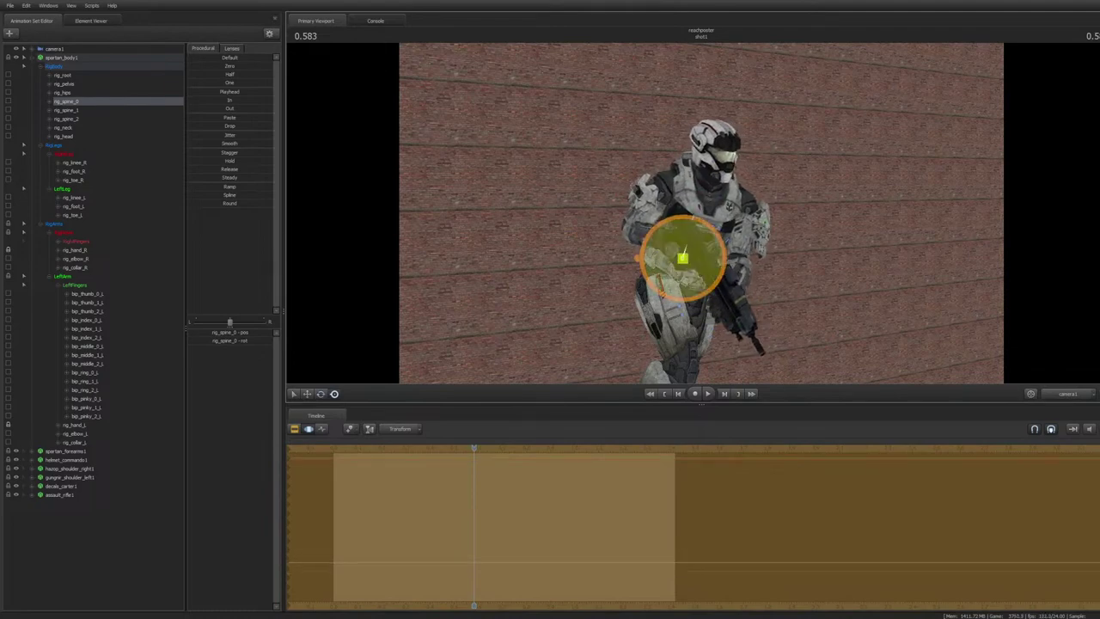
ctrl+click(712, 166)
drag(718, 181, 724, 190)
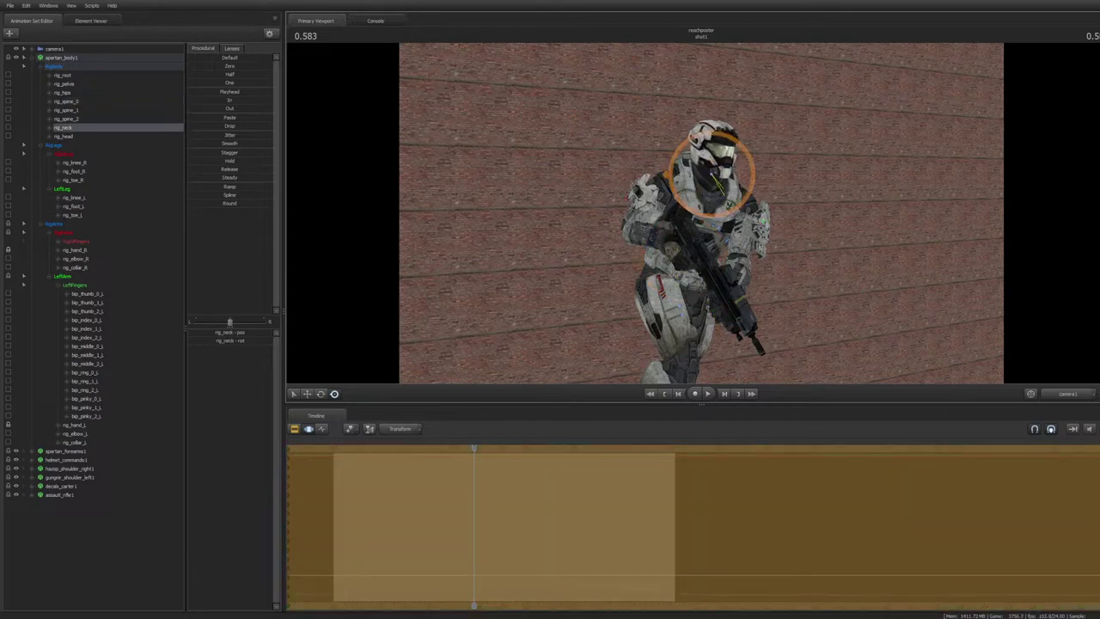
click(96, 550)
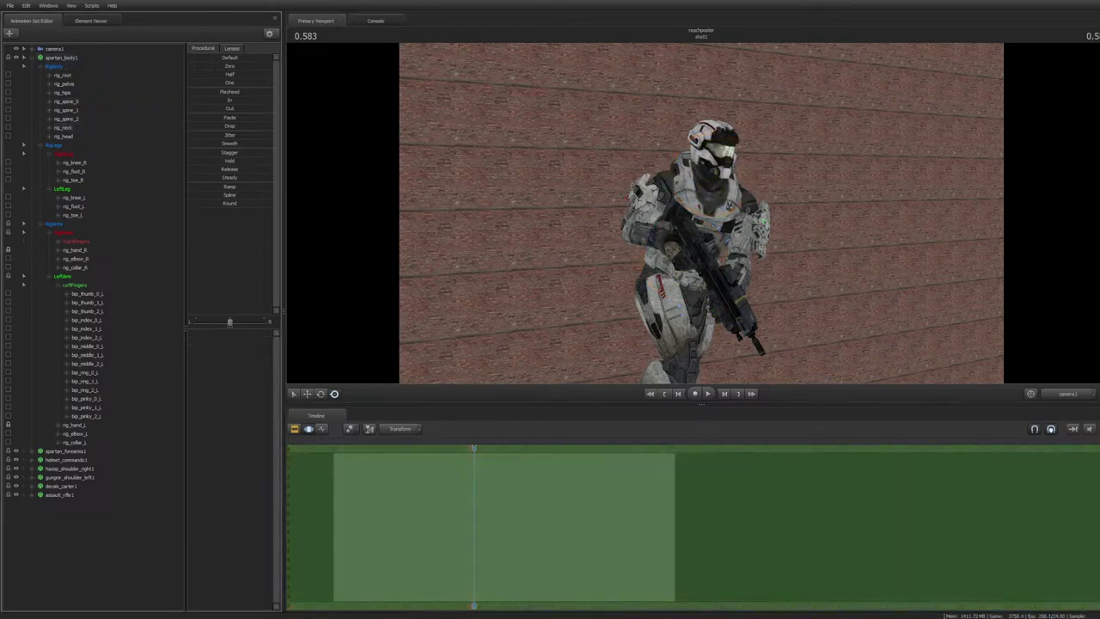
Collapse the LeftFingers group and reposition rig_foot_L from the work camera, returning the viewport to camera1
click(58, 286)
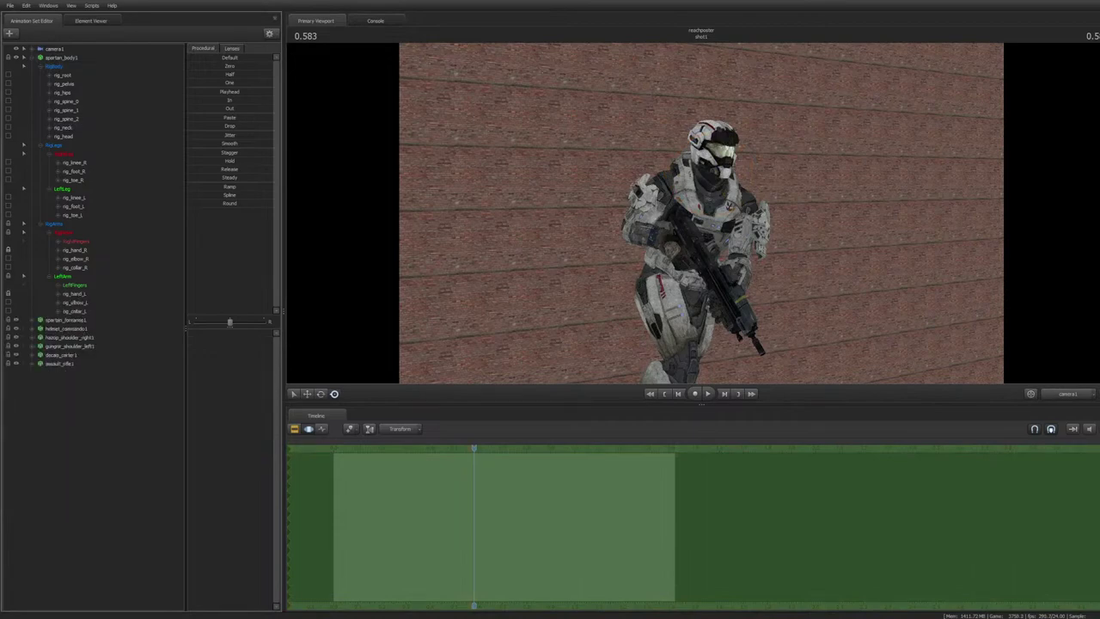
click(74, 207)
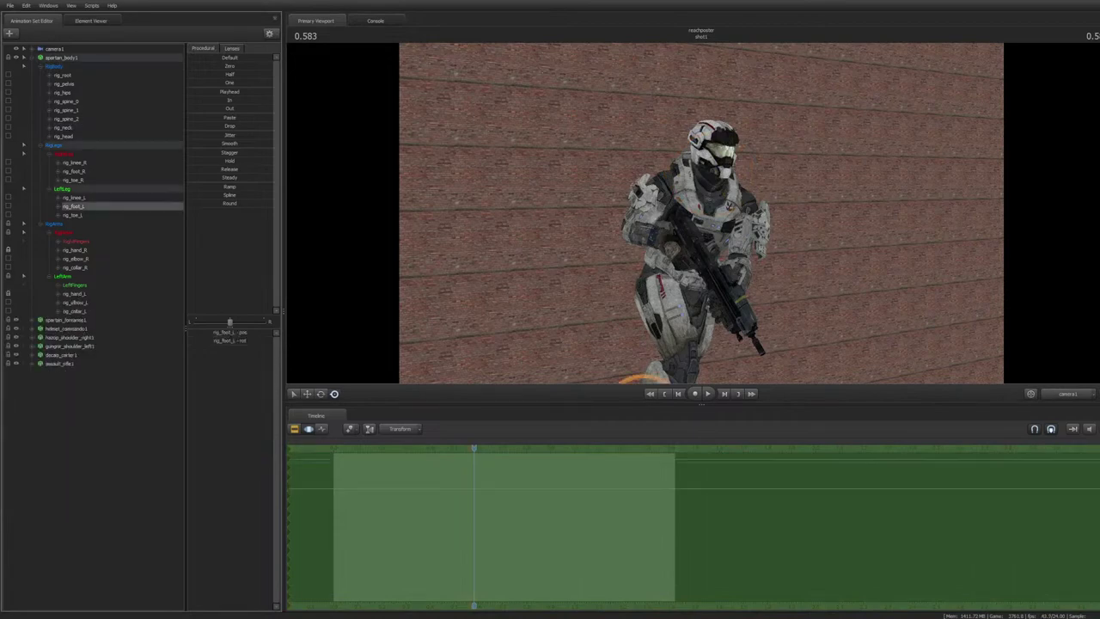
click(1068, 394)
drag(702, 215, 808, 223)
drag(667, 286, 655, 279)
click(1068, 393)
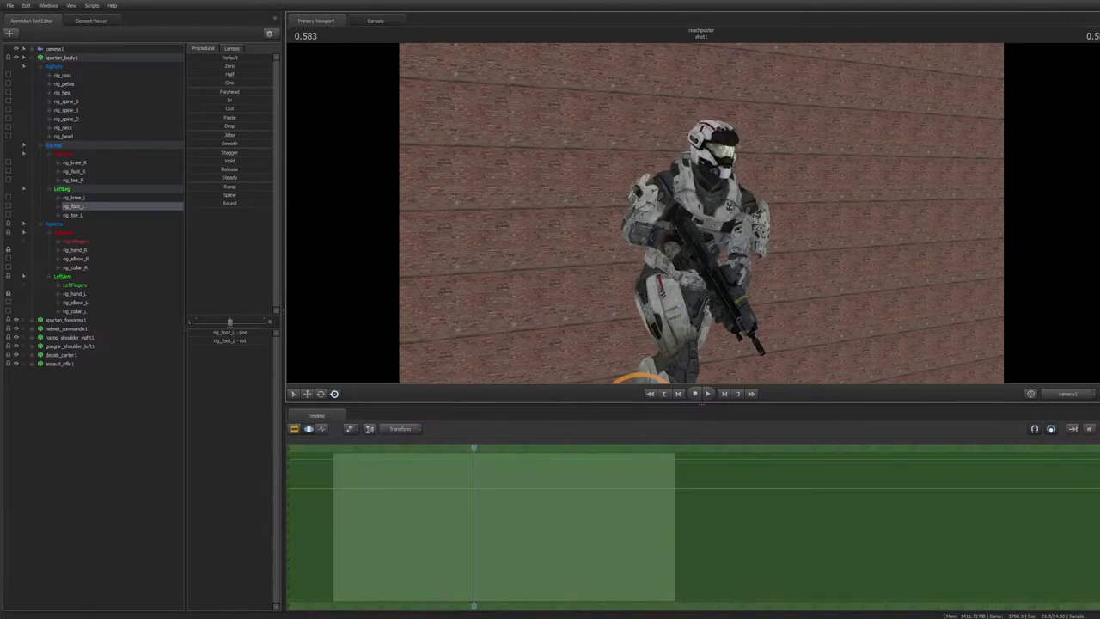
click(95, 464)
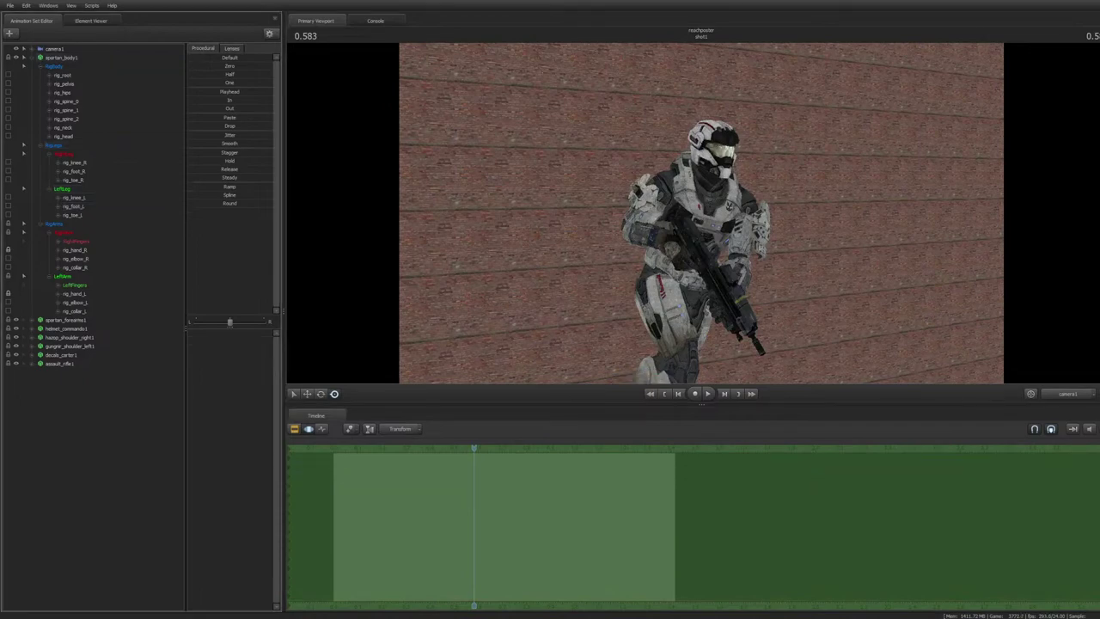
Tilt camera1 slightly up so the Spartan sits lower in the frame
click(55, 49)
drag(701, 213, 701, 206)
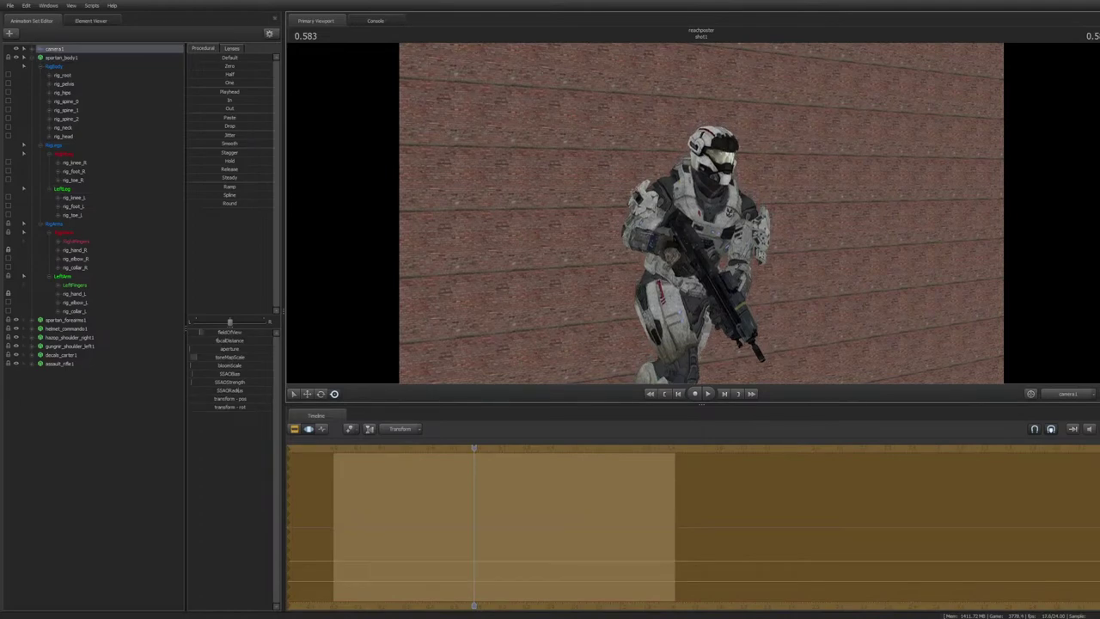
click(94, 447)
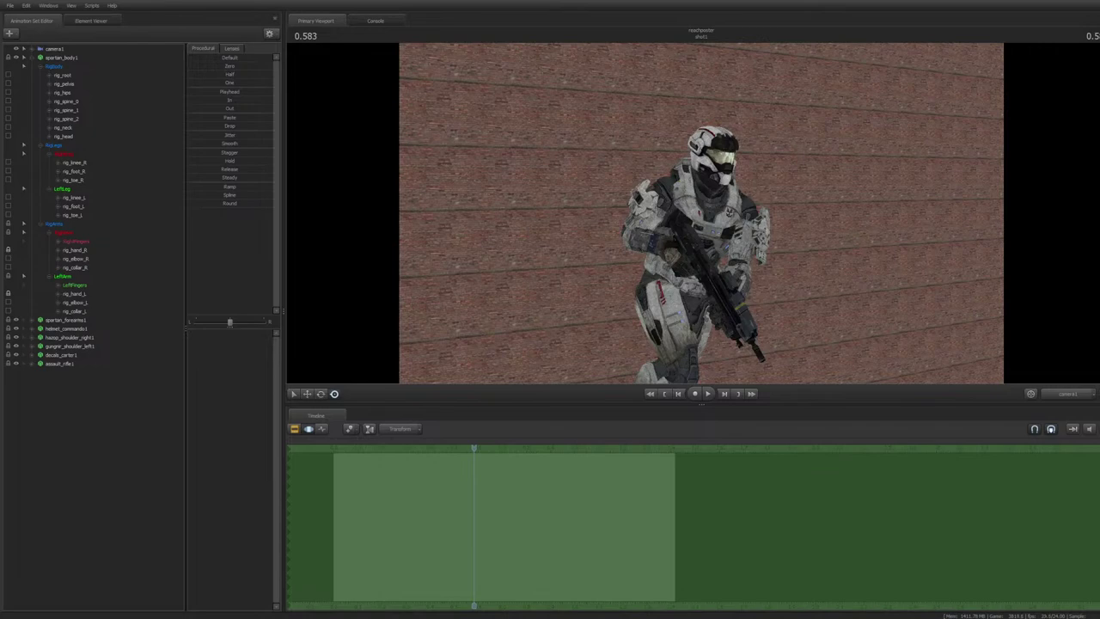
Compare the pose with the Halo Reach Firefight reference image in the browser, and adjust camera1 so the Spartan sits slightly higher in frame
key(alt+Tab)
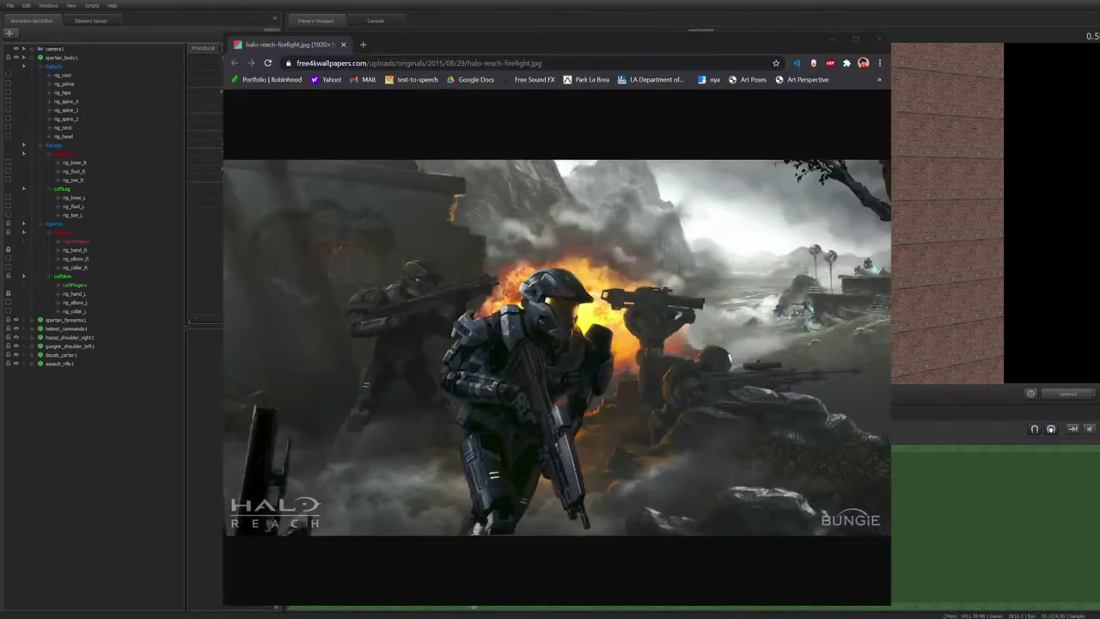
key(alt+Tab)
key(alt+Tab)
key(alt+Tab)
key(alt+Tab)
key(alt+Tab)
key(alt+Tab)
key(alt+Tab)
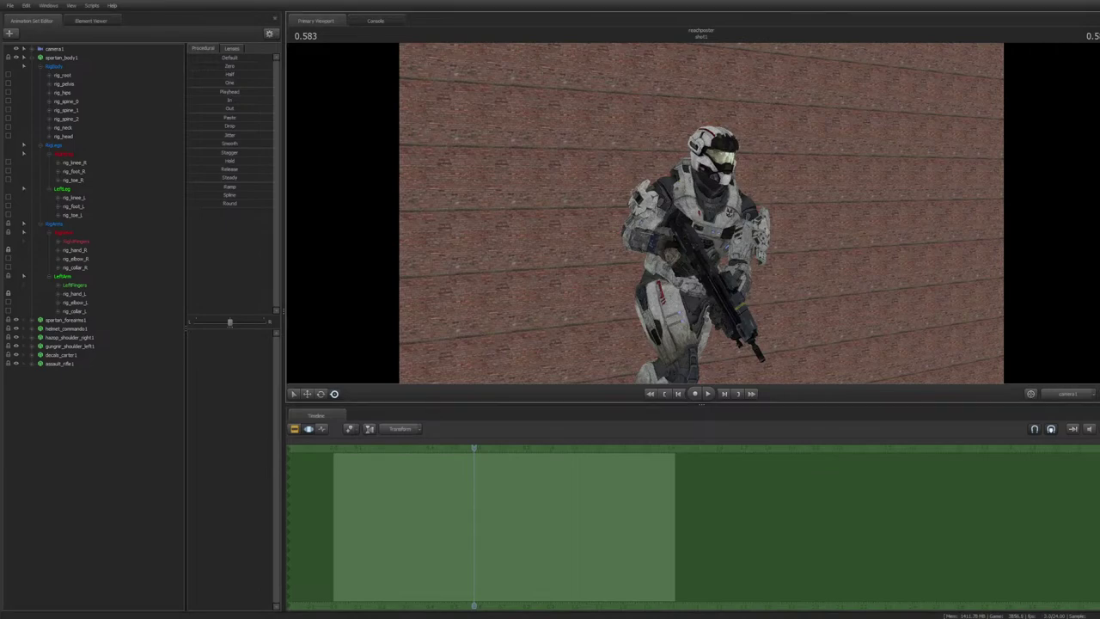
click(55, 49)
drag(701, 213, 701, 231)
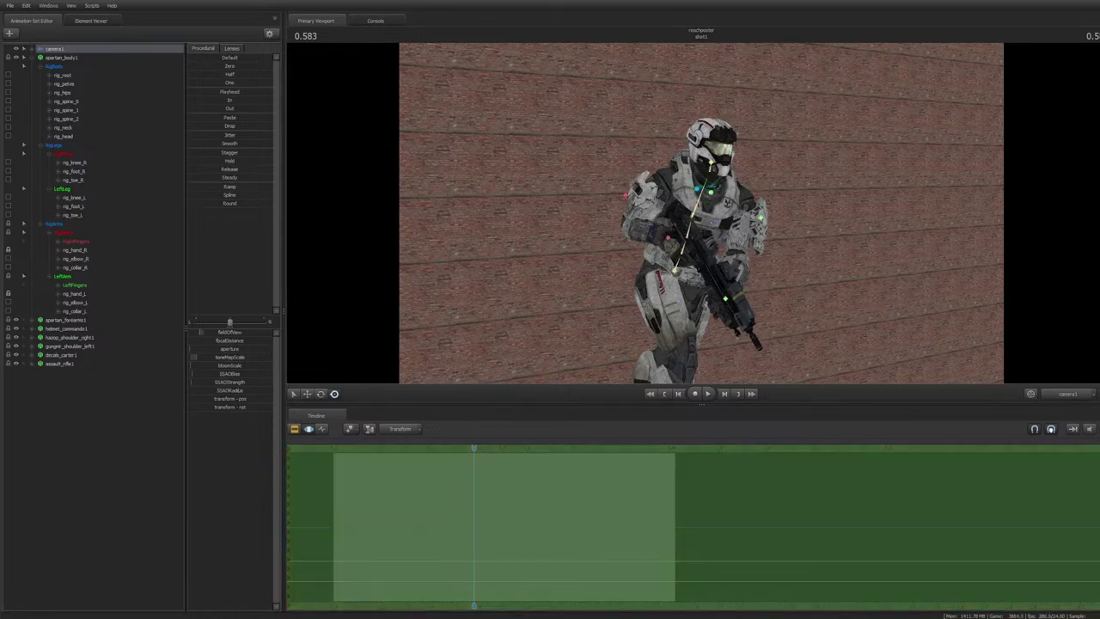
Rotate rig_collar_R and rig_collar_L to adjust both of the Spartan's shoulders
ctrl+click(698, 189)
drag(697, 188, 692, 175)
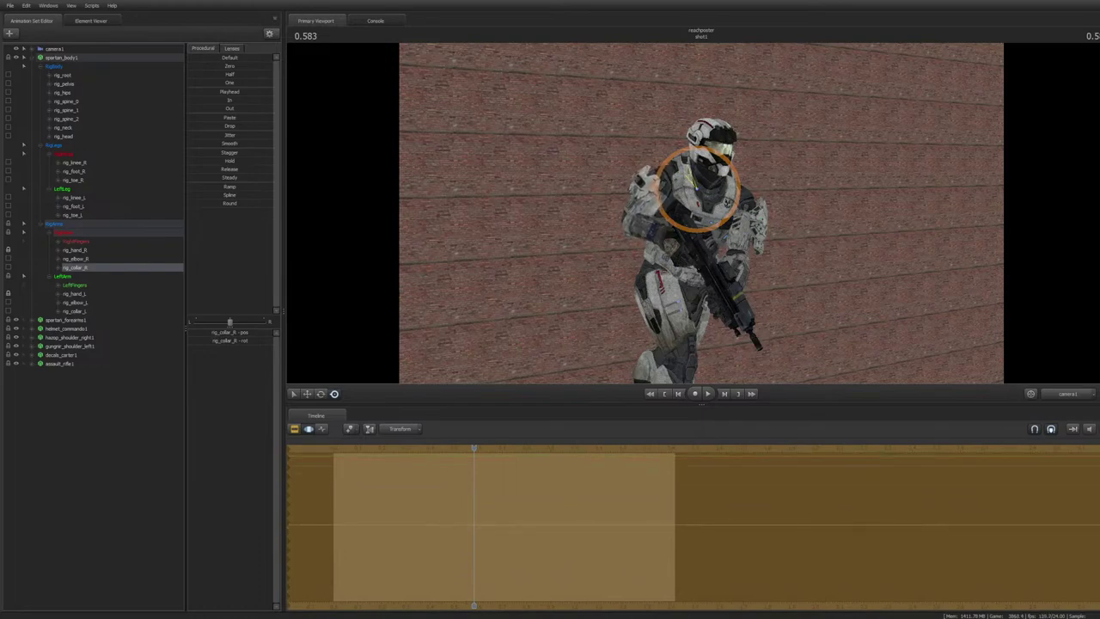
ctrl+click(712, 192)
drag(728, 187, 728, 201)
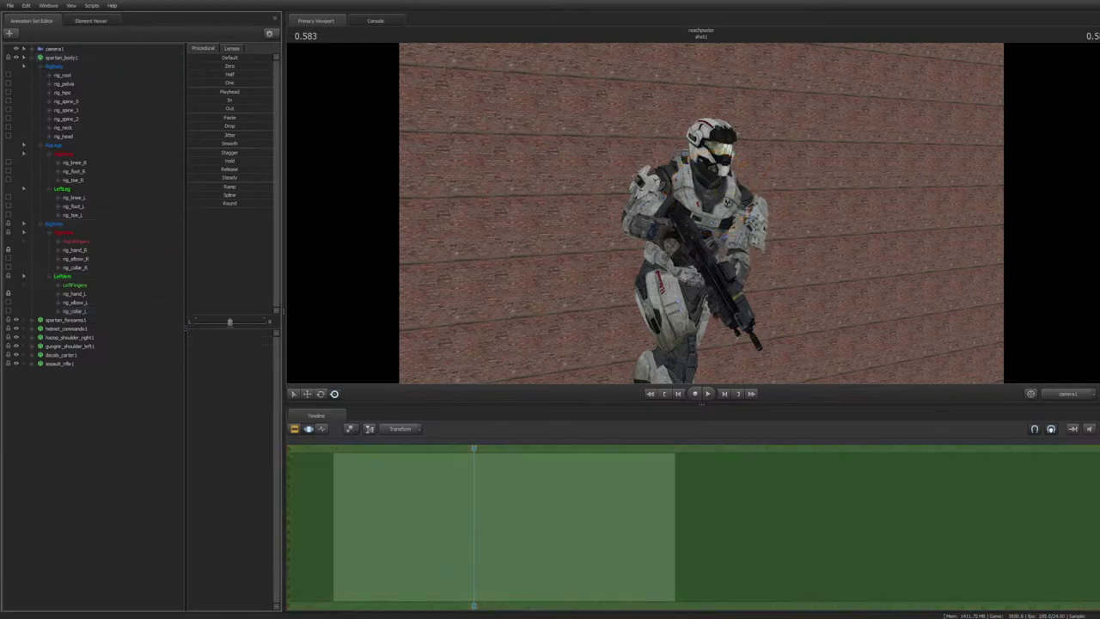
Adjust rig_elbow_L to change how the left arm bends beside the torso
ctrl+click(769, 193)
drag(770, 192, 777, 206)
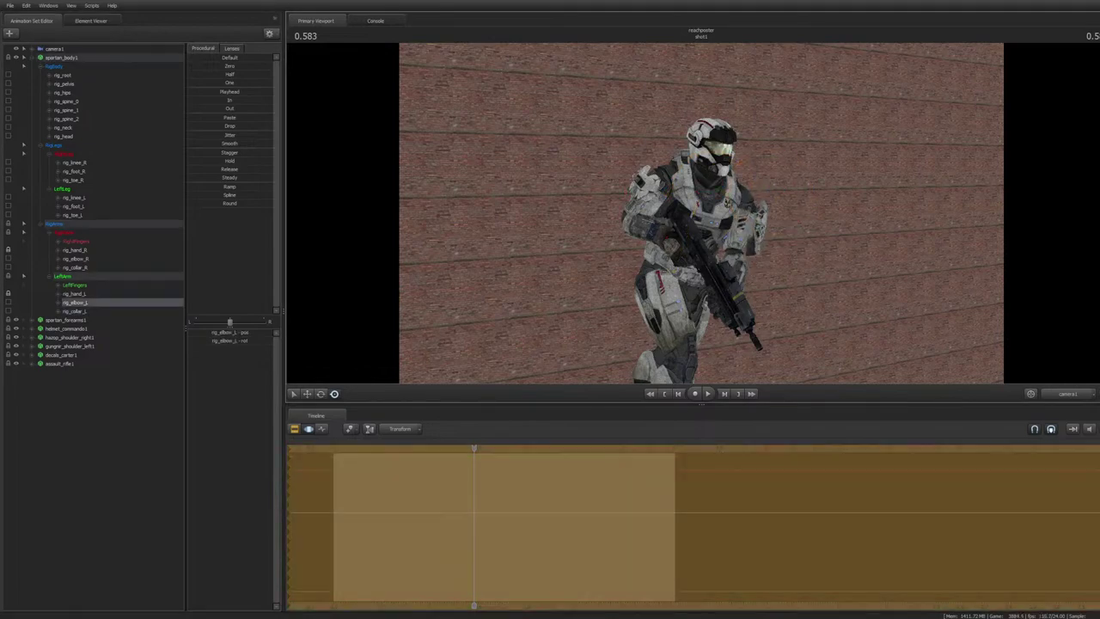
drag(743, 241, 743, 241)
click(95, 456)
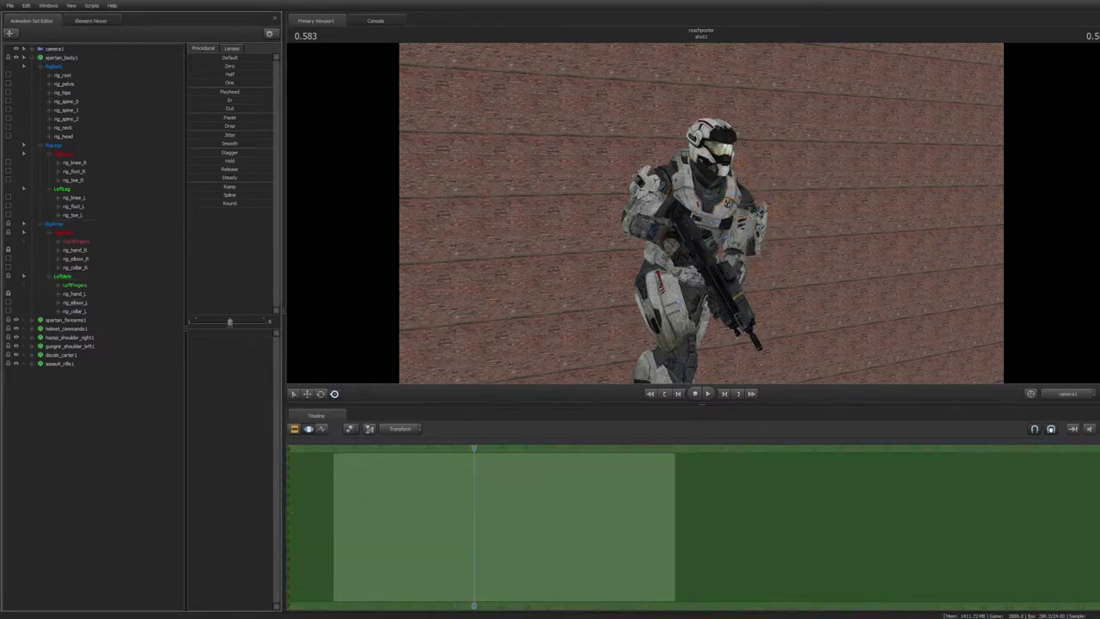
Collapse spartan_body1 and clear the entries from spartan_forearms1 through assault_rifle1 from the animation set list, keeping their models in the scene
click(32, 58)
click(60, 110)
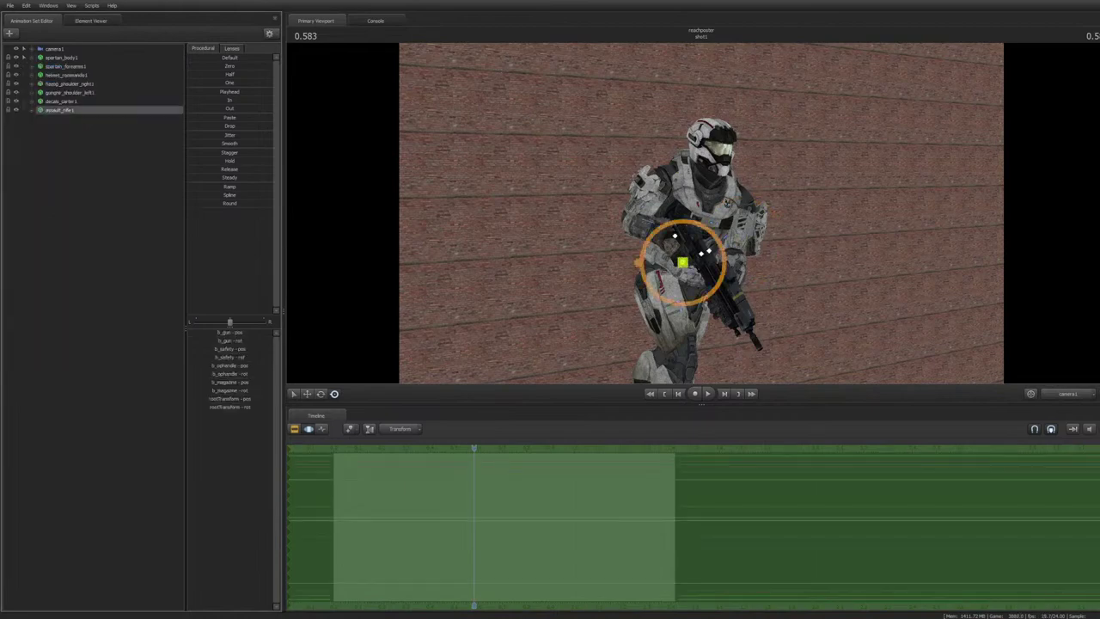
shift+click(65, 66)
key(Delete)
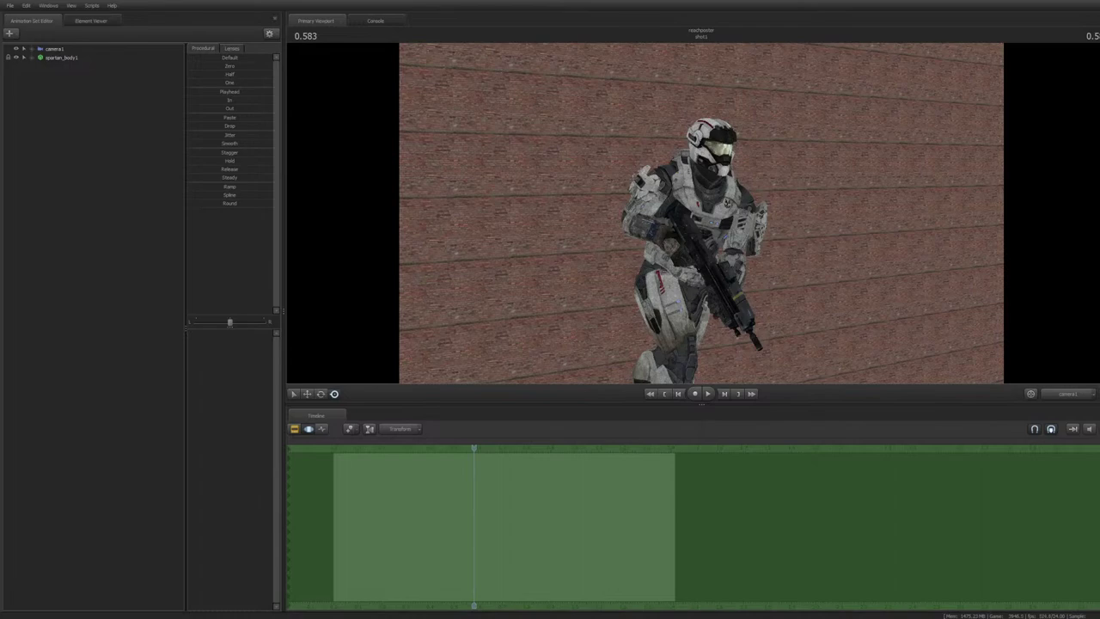
key(alt+Tab)
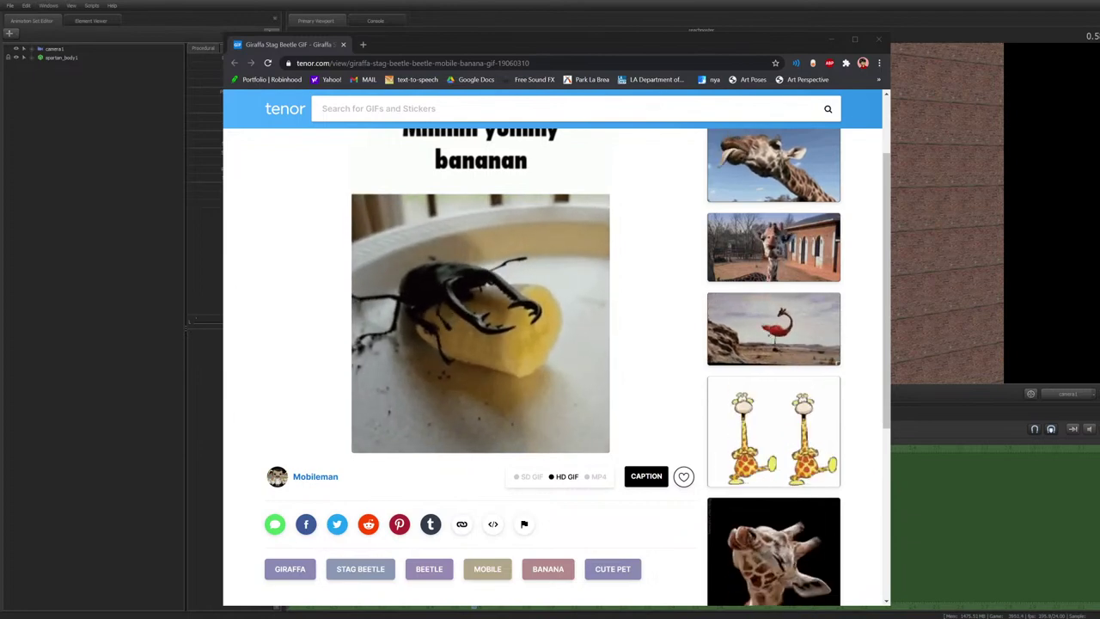
scroll(550, 361, up, 1)
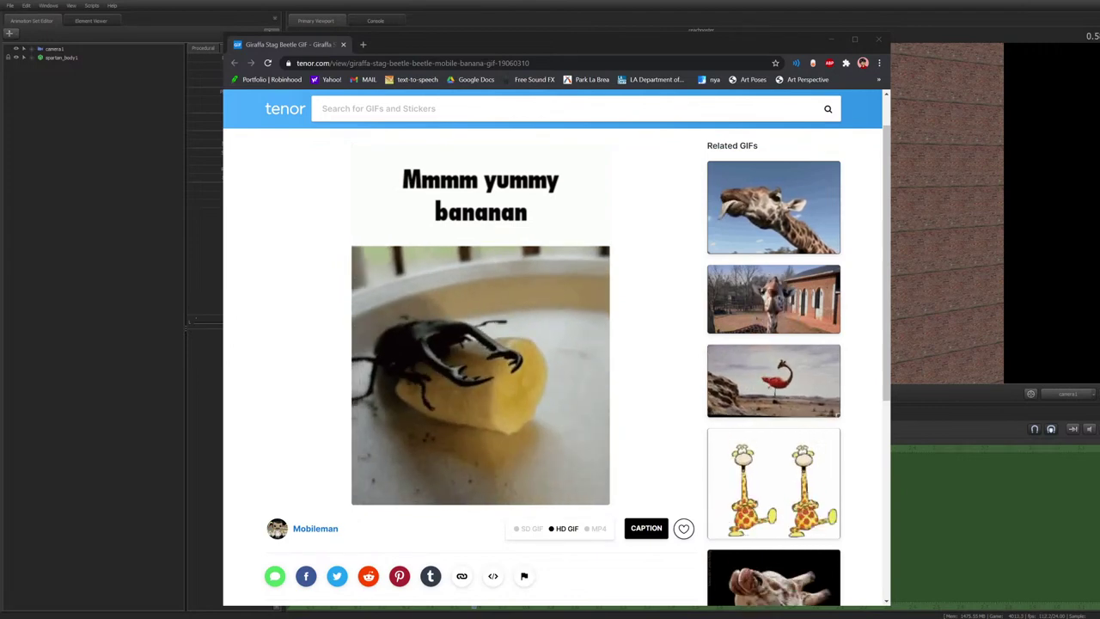
key(alt+Tab)
key(alt+Tab)
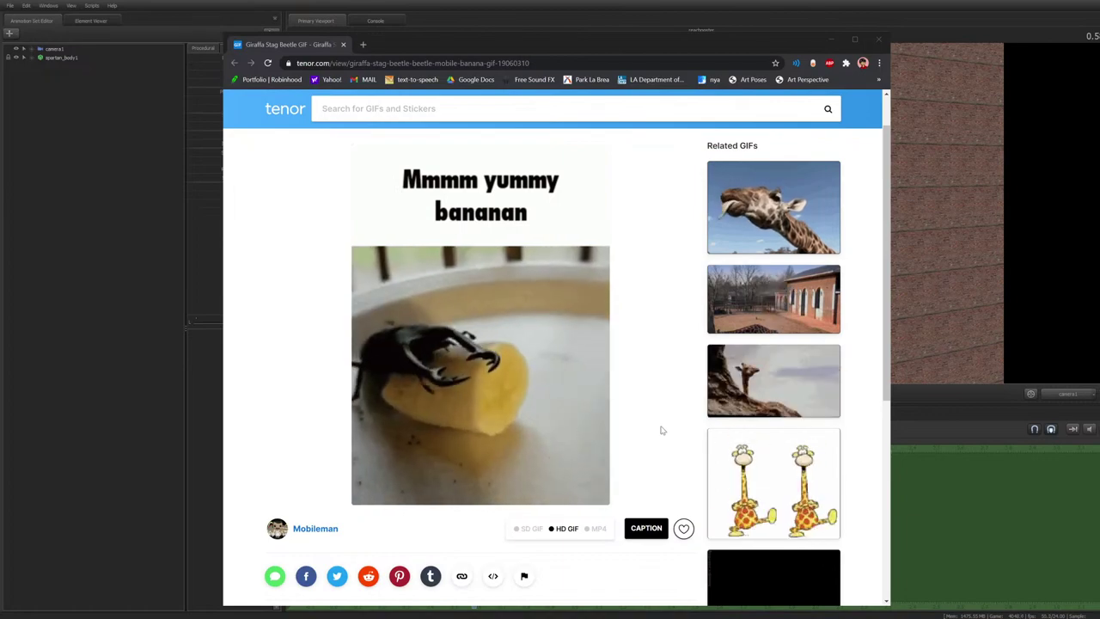
drag(599, 44, 752, 43)
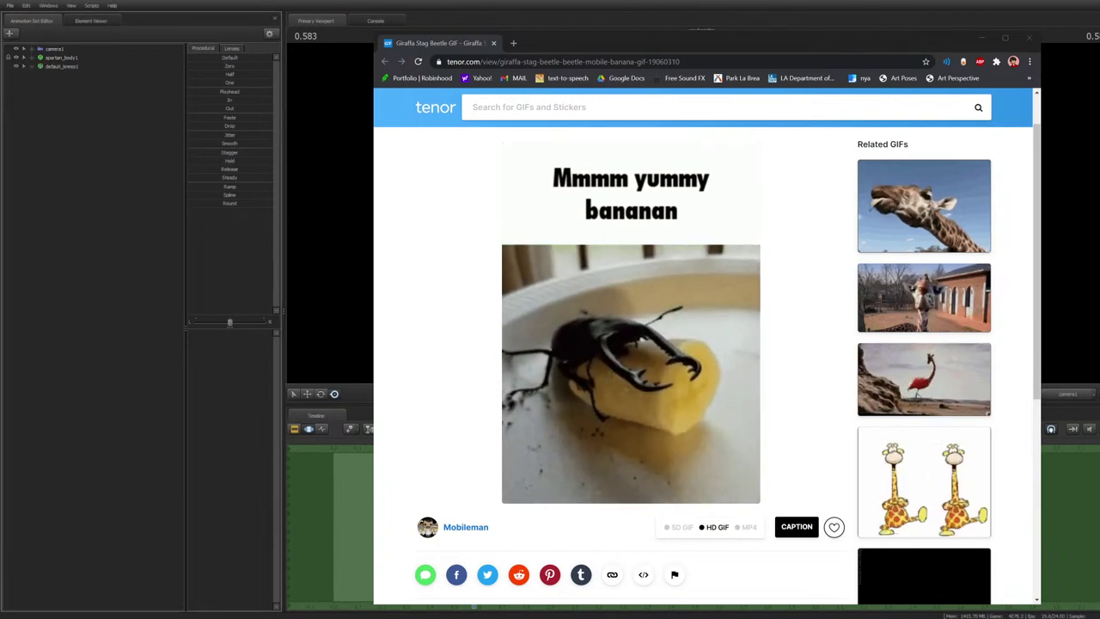
Lock default_knees1 to spartan_body1 so the knee armour follows the body
click(61, 58)
ctrl+click(61, 66)
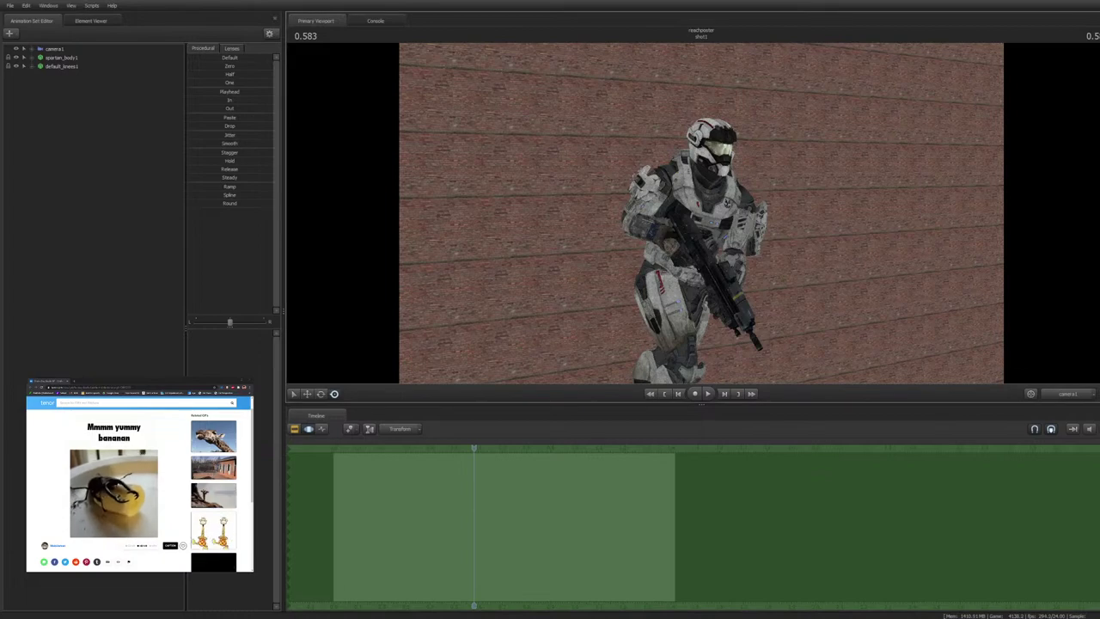
Adjust rig_pelvis slightly while viewing the Spartan from the work camera, and return to the camera1 view
click(1068, 393)
mouse_move(702, 213)
mouse_down()
mouse_move(693, 196)
mouse_move(774, 207)
mouse_move(731, 250)
mouse_move(752, 206)
mouse_move(723, 211)
mouse_up()
ctrl+click(712, 253)
key(e)
key(r)
drag(713, 253, 713, 252)
click(1069, 393)
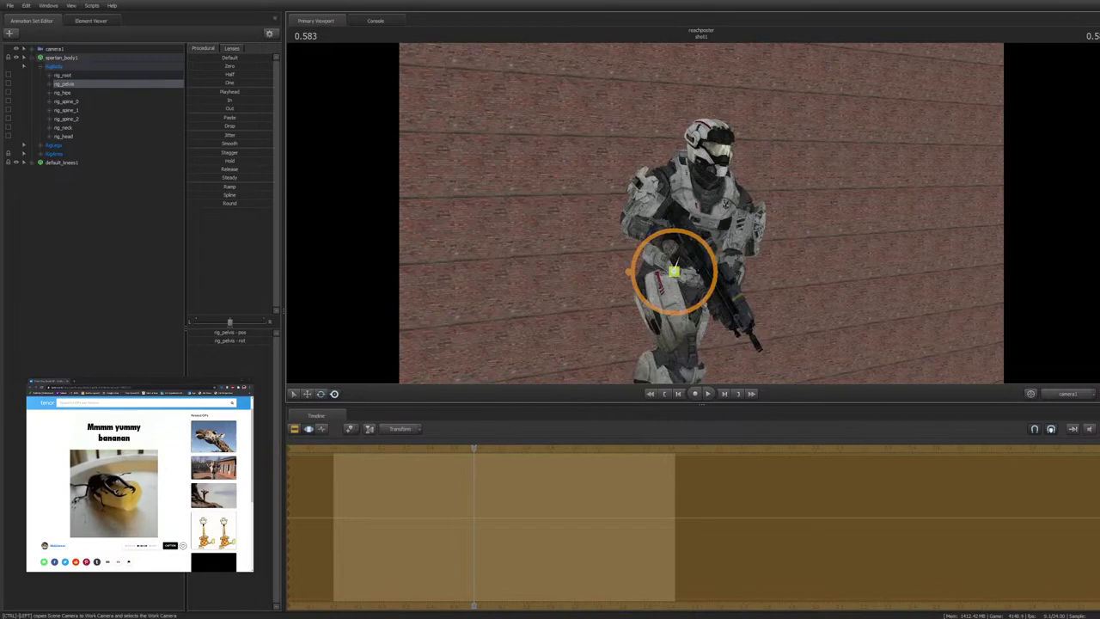
click(94, 249)
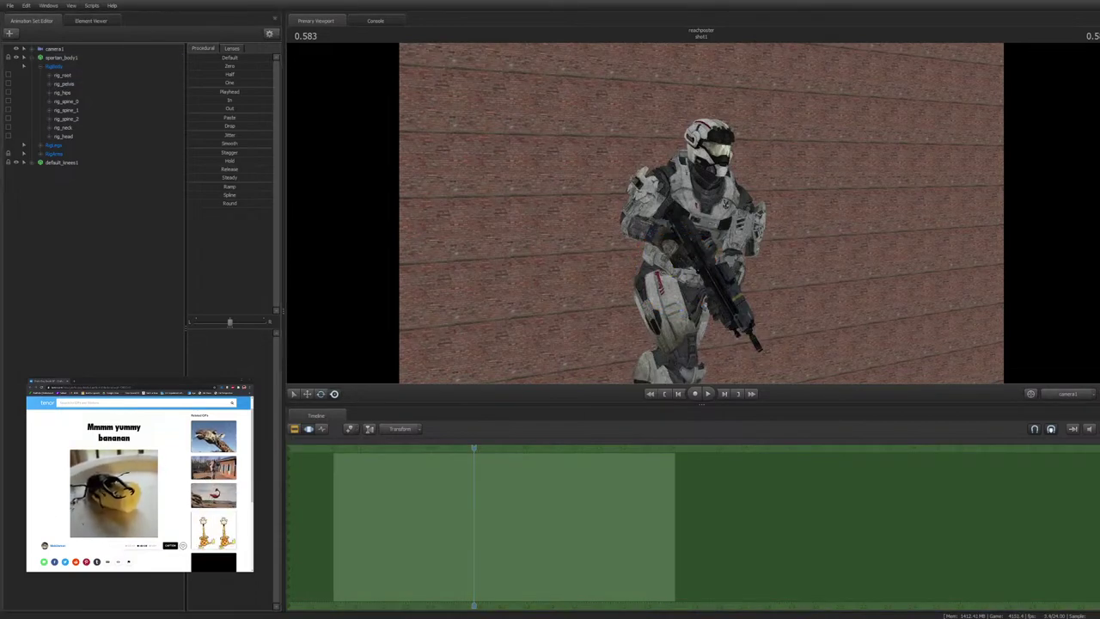
Reposition rig_pelvis so the Spartan's upper body sits slightly lower in the camera1 frame
click(55, 49)
drag(700, 249, 708, 237)
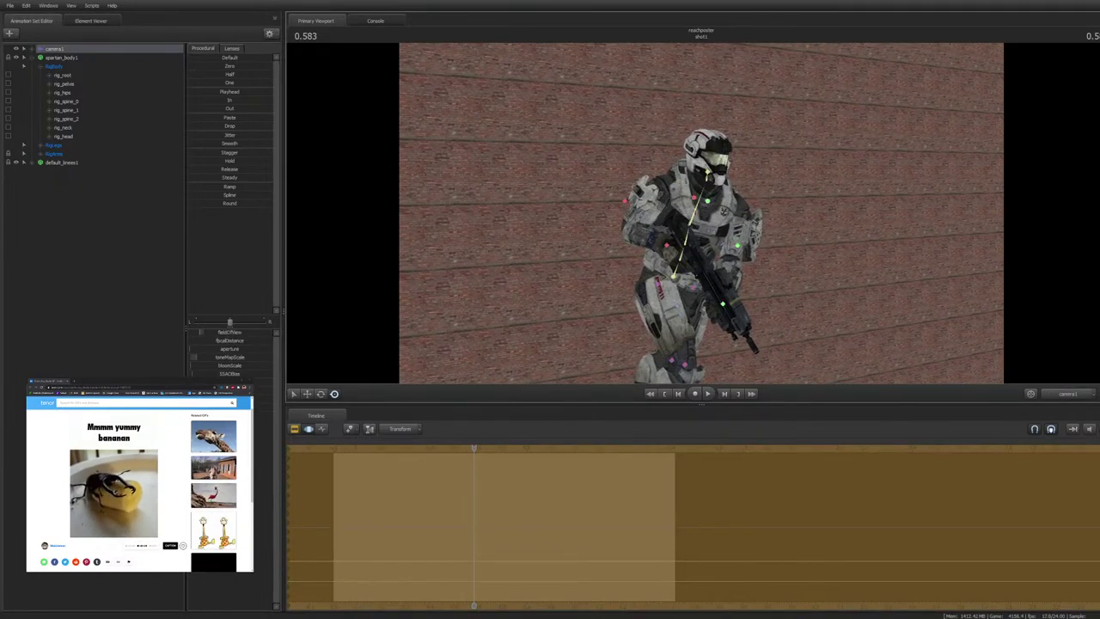
ctrl+click(674, 276)
drag(674, 277, 682, 278)
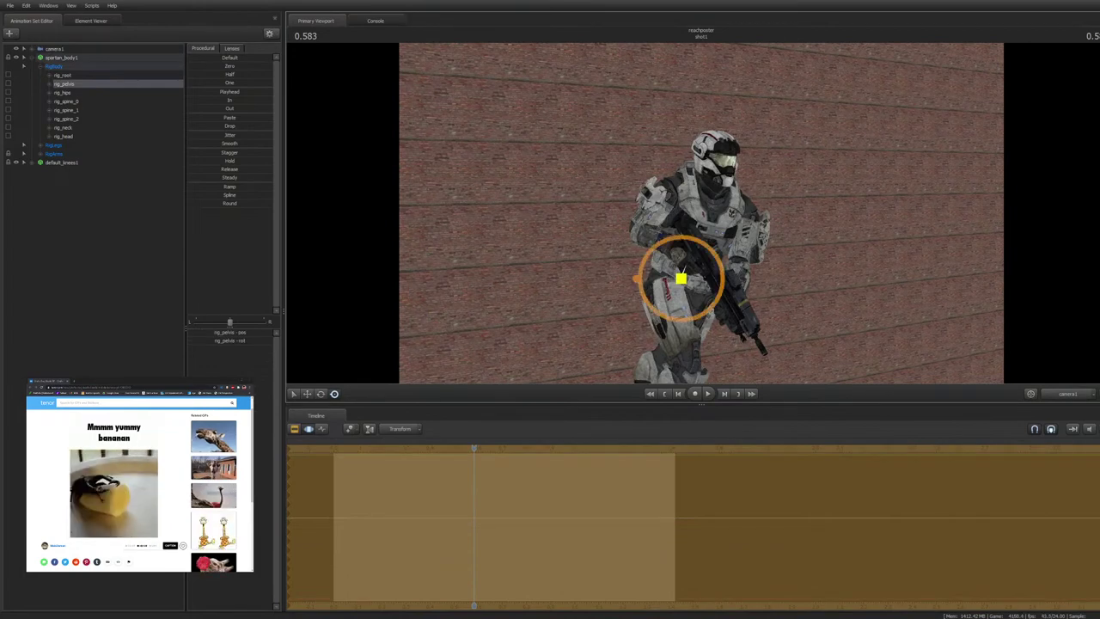
ctrl+click(702, 198)
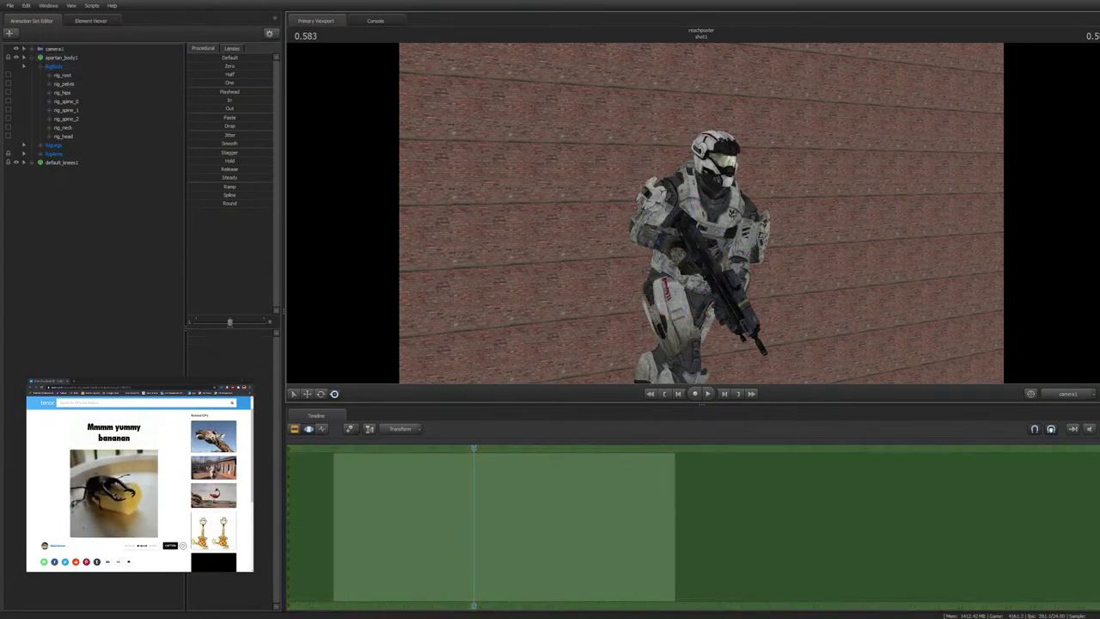
Move rig_elbow_R lower and adjust rig_hand_R to change the right arm's bend and the rifle's position
ctrl+click(634, 202)
drag(622, 187, 618, 213)
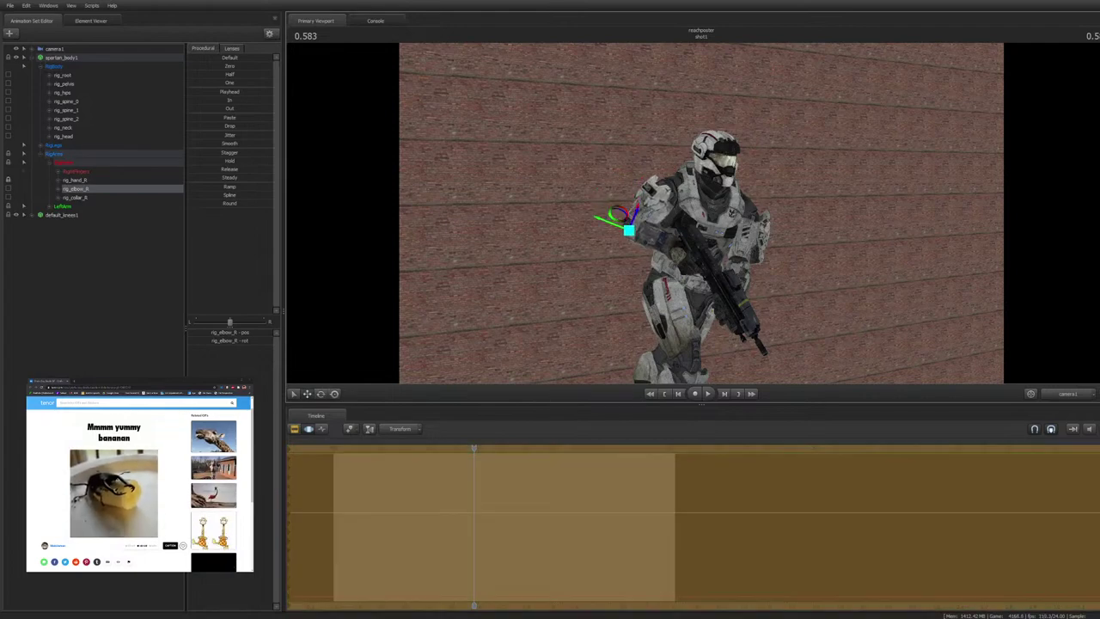
key(ctrl)
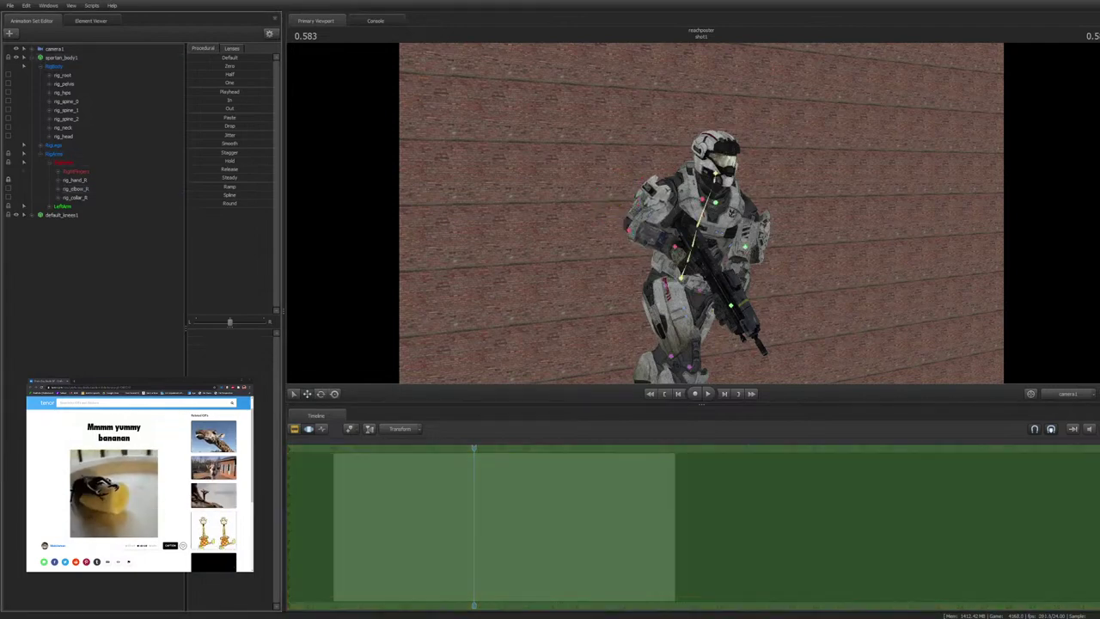
ctrl+click(675, 246)
mouse_move(675, 246)
mouse_down()
mouse_move(708, 227)
mouse_move(669, 245)
mouse_up()
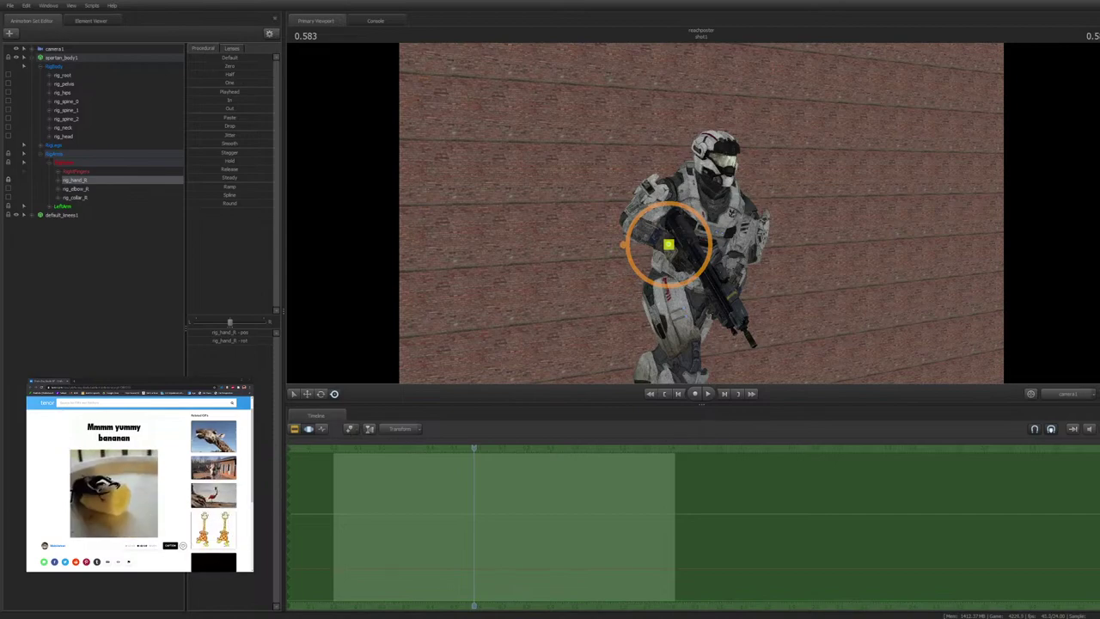
Bring up the Halo Reach Firefight reference, and move and rotate rig_hand_R to match the rifle's angle to it
key(alt+Tab)
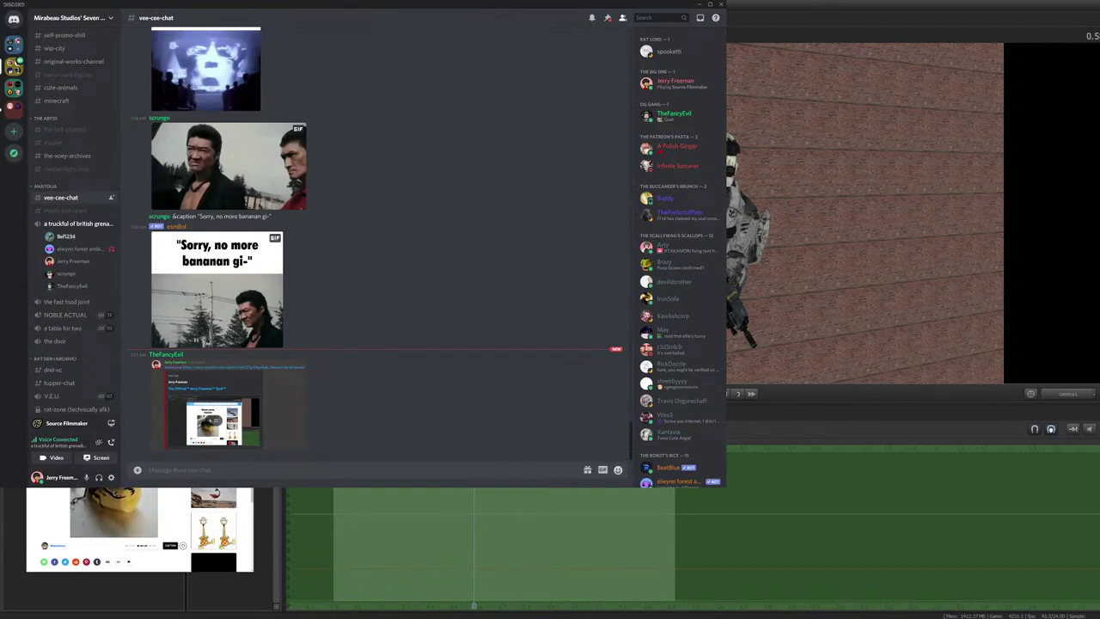
key(alt+Tab)
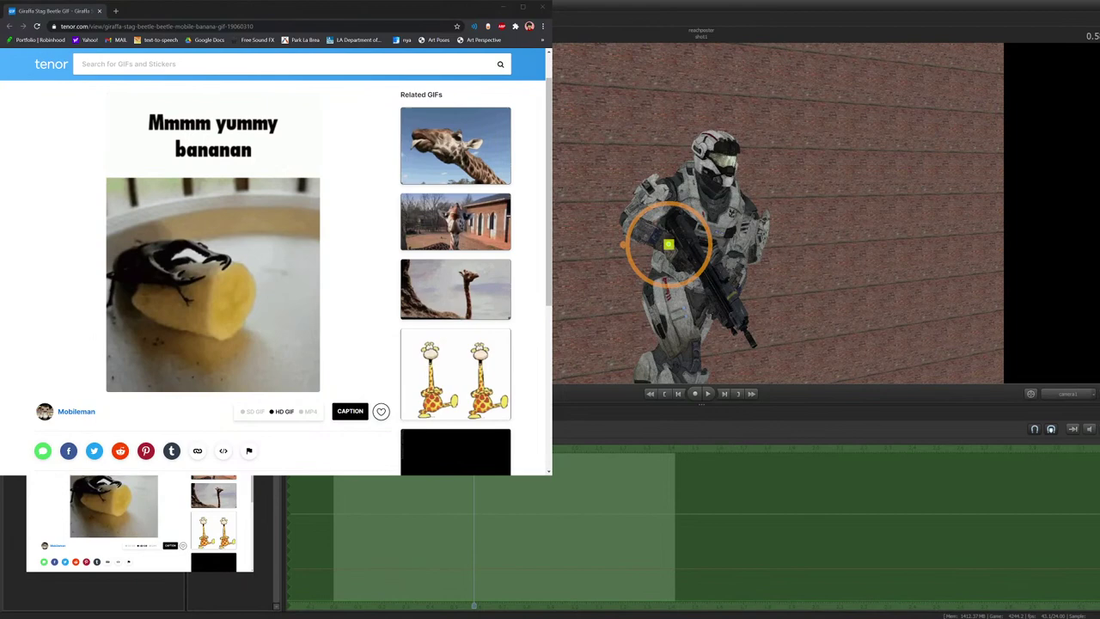
key(alt+Tab)
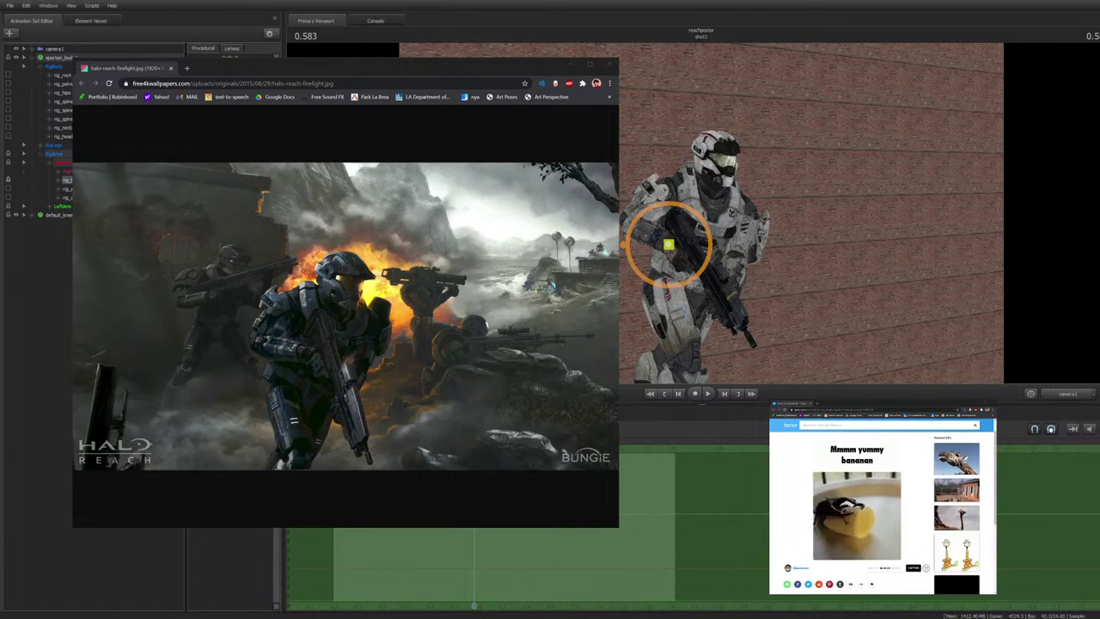
key(e)
key(w)
drag(697, 250, 717, 235)
key(e)
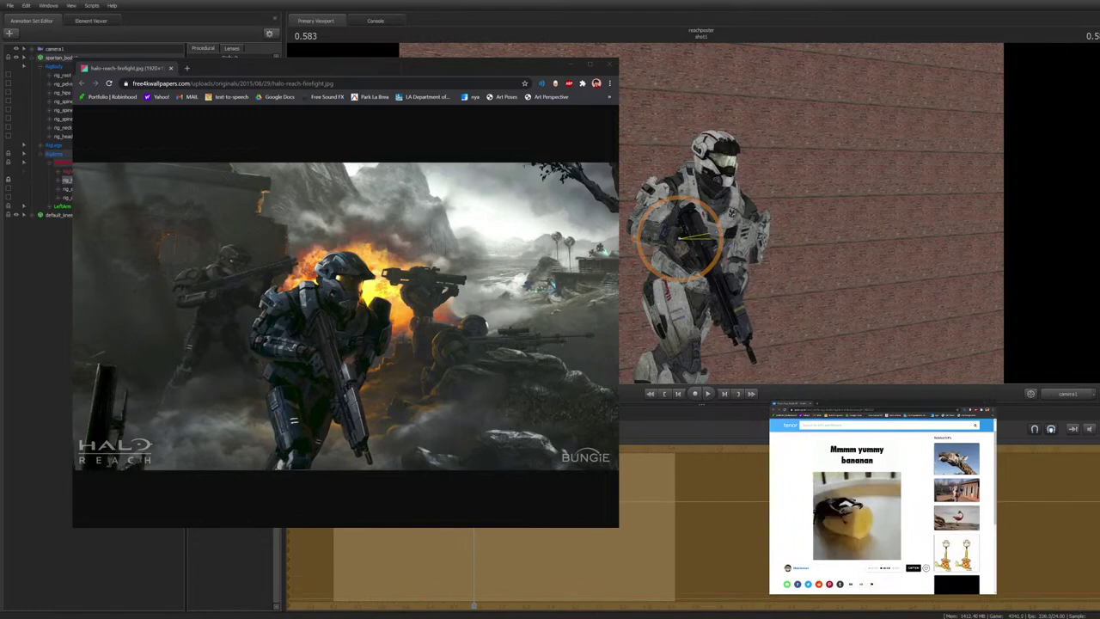
drag(713, 235, 682, 236)
click(682, 237)
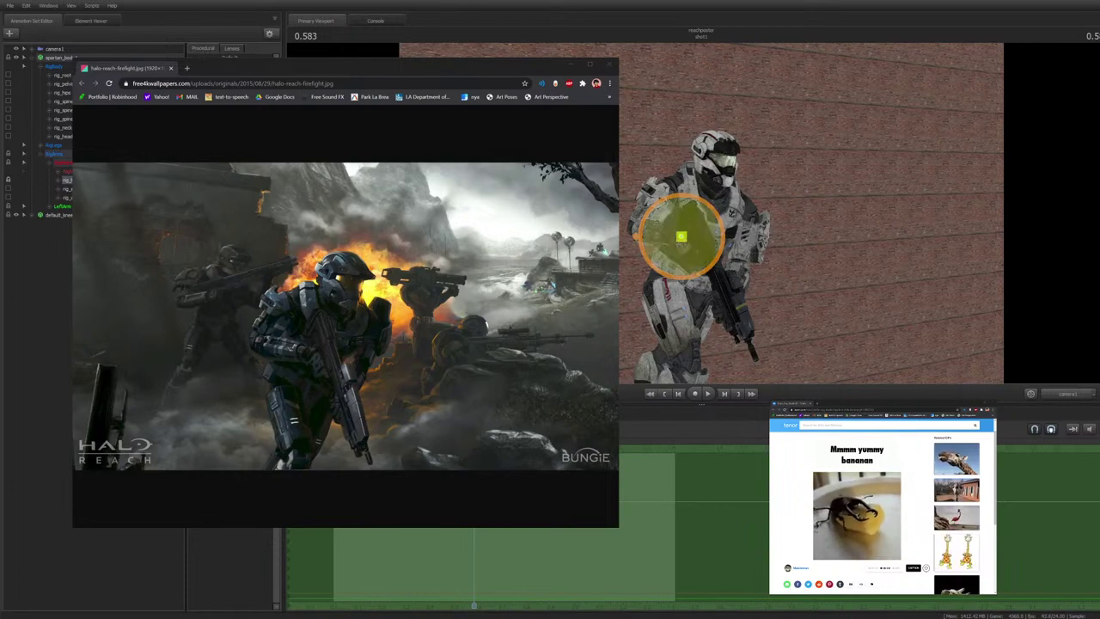
Adjust rig_pelvis and rotate rig_neck to change the lean of the Spartan's torso and head
ctrl+click(684, 272)
drag(683, 272, 685, 278)
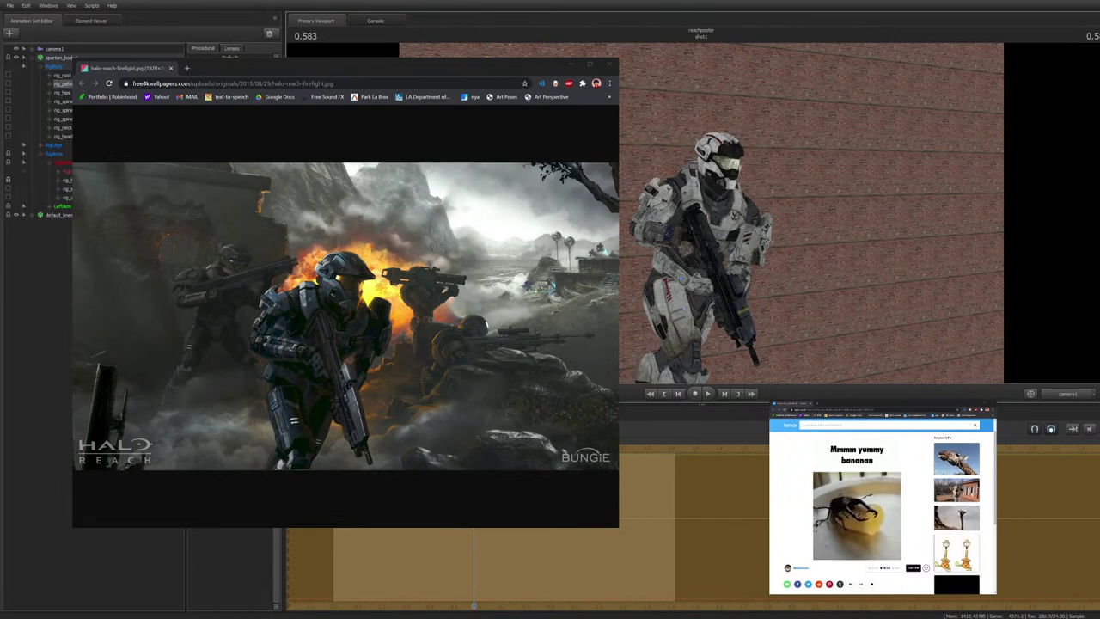
key(ctrl)
drag(716, 184, 721, 183)
drag(720, 183, 718, 184)
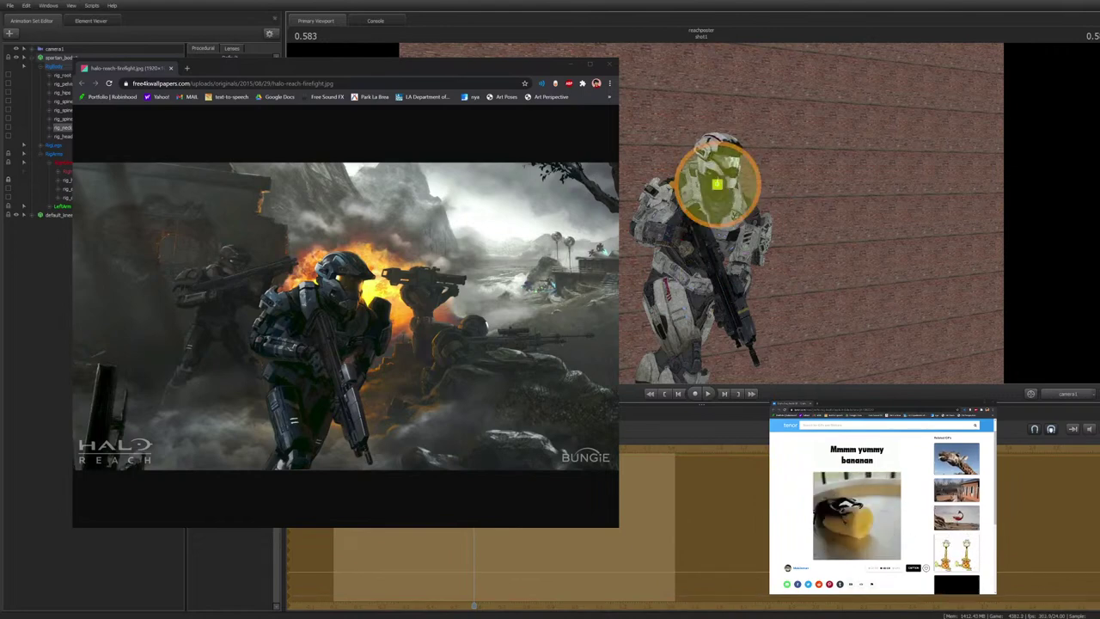
Rotate rig_spine_2 to adjust the Spartan's upper torso, and undo the trial rotations
key(ctrl)
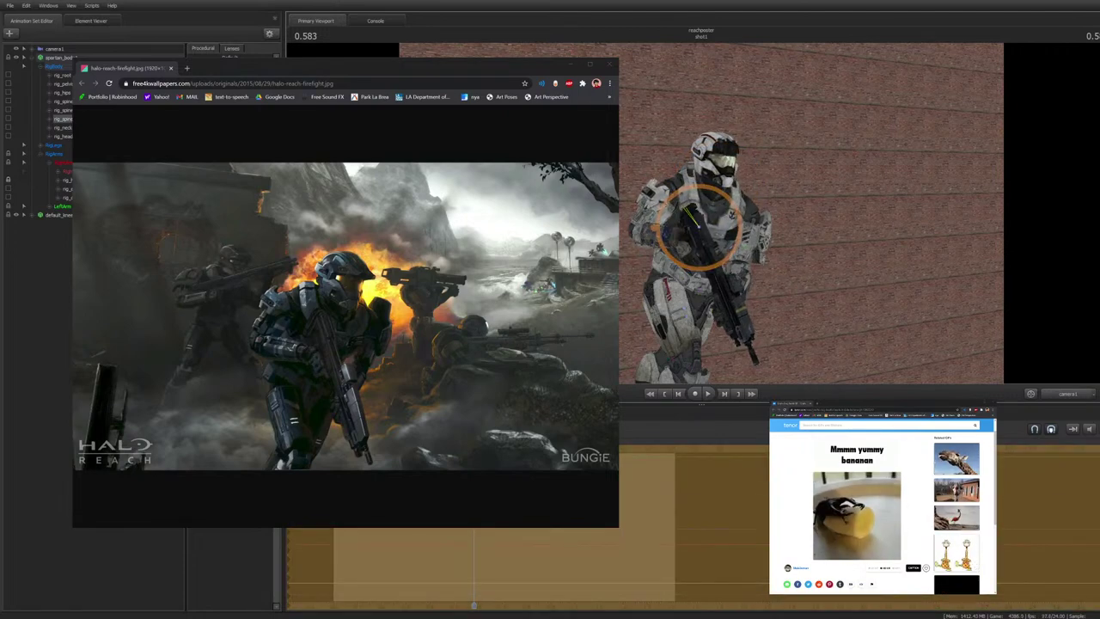
key(ctrl+z)
drag(700, 226, 692, 215)
key(ctrl)
click(717, 184)
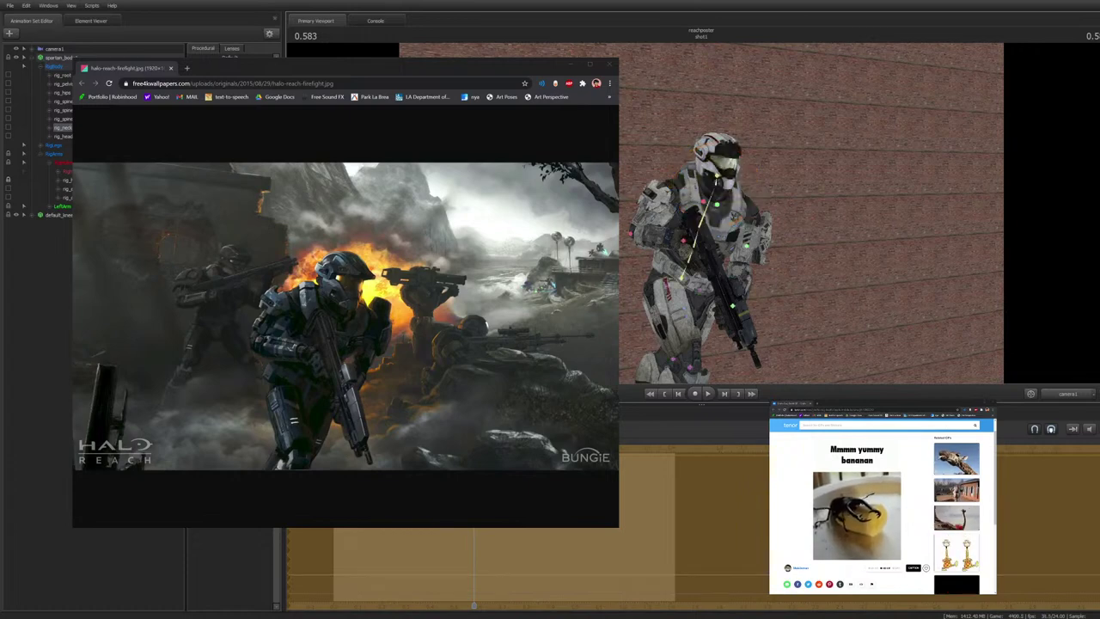
key(ctrl+z)
key(ctrl+z)
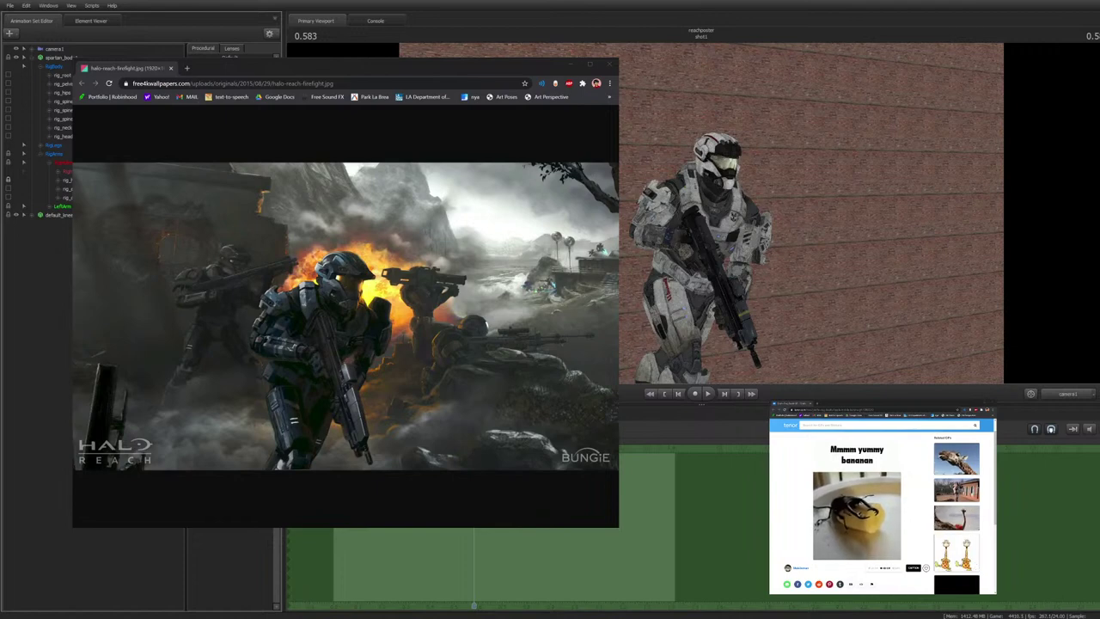
Collapse spartan_body1, hide default_knees1 from the animation set list, and show the hidden animation sets
click(32, 49)
click(54, 49)
click(31, 49)
click(32, 58)
click(45, 112)
click(58, 67)
key(Delete)
click(270, 34)
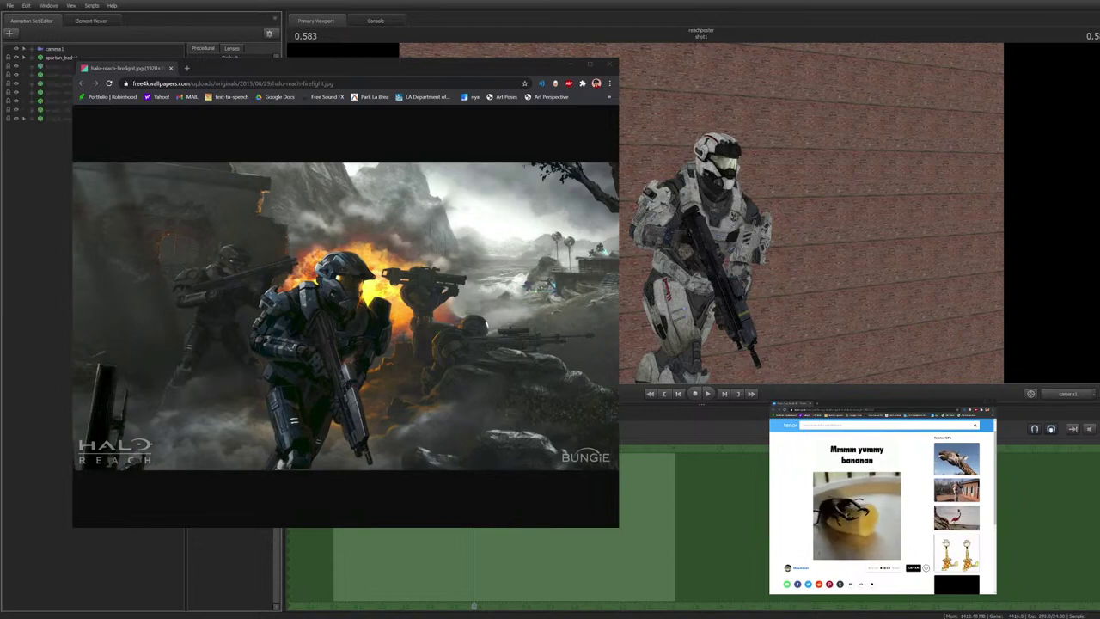
Try additional helmet models on the Spartan, and remove the helmet attachment
click(58, 66)
click(59, 74)
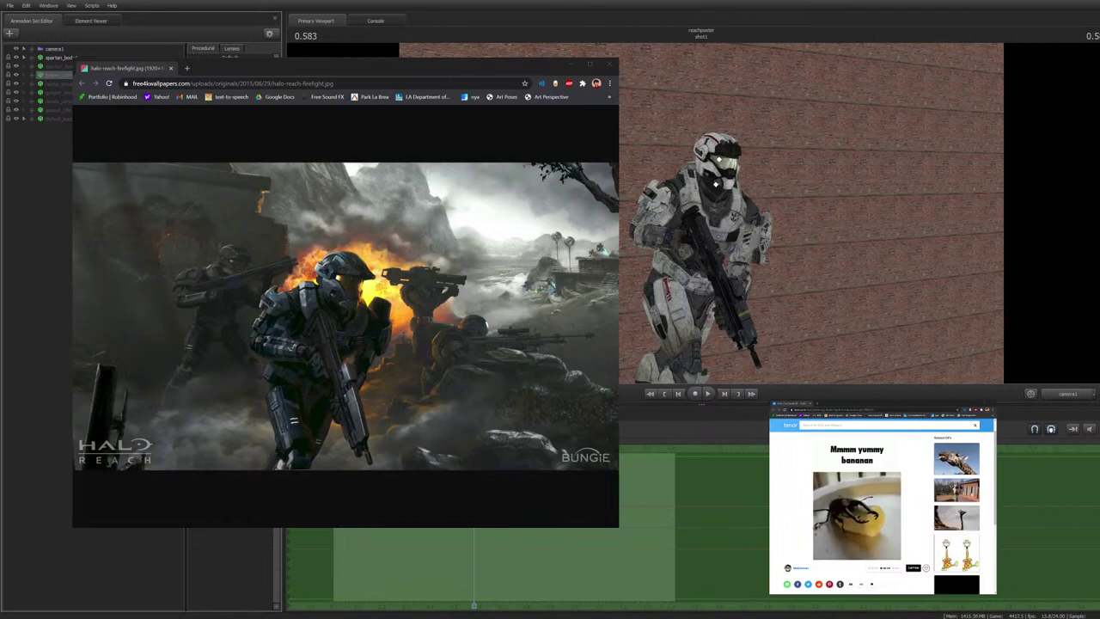
key(Escape)
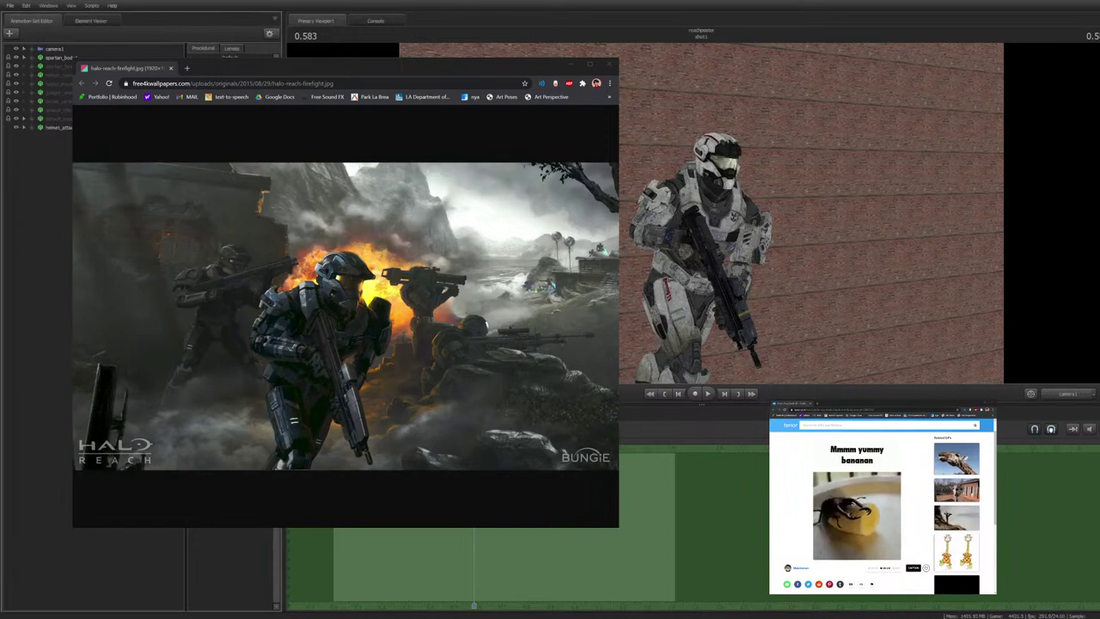
click(716, 183)
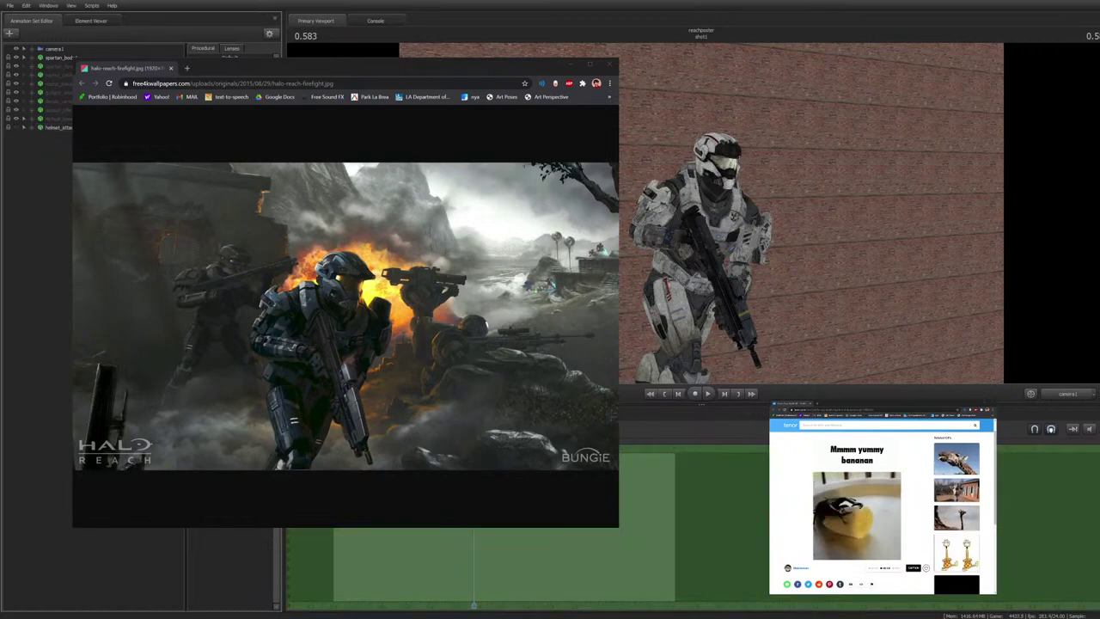
click(716, 183)
key(Delete)
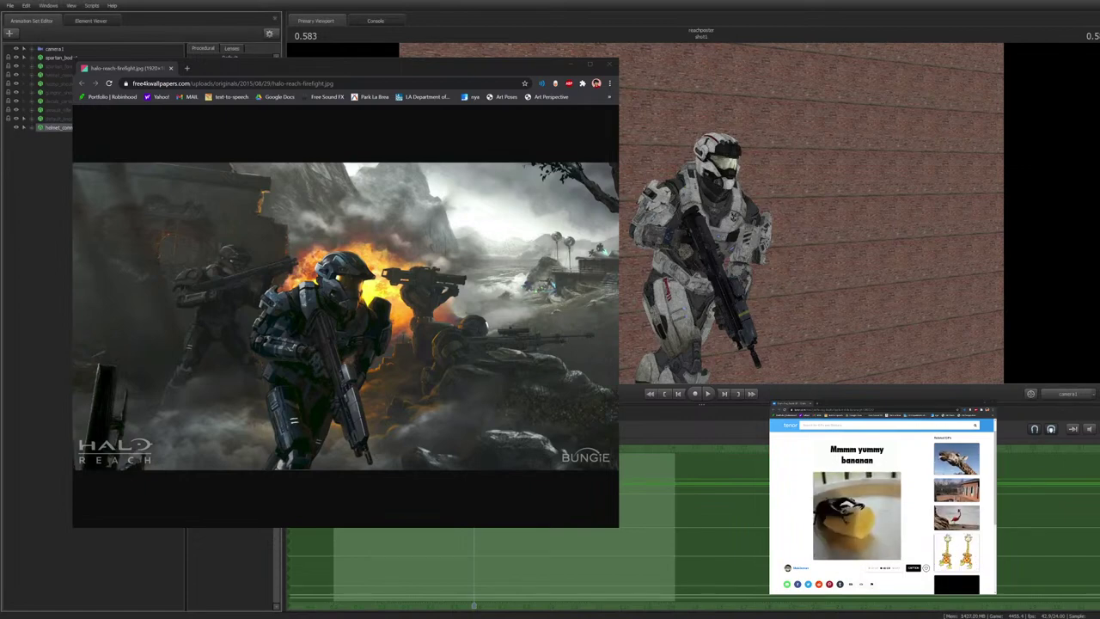
key(ctrl+z)
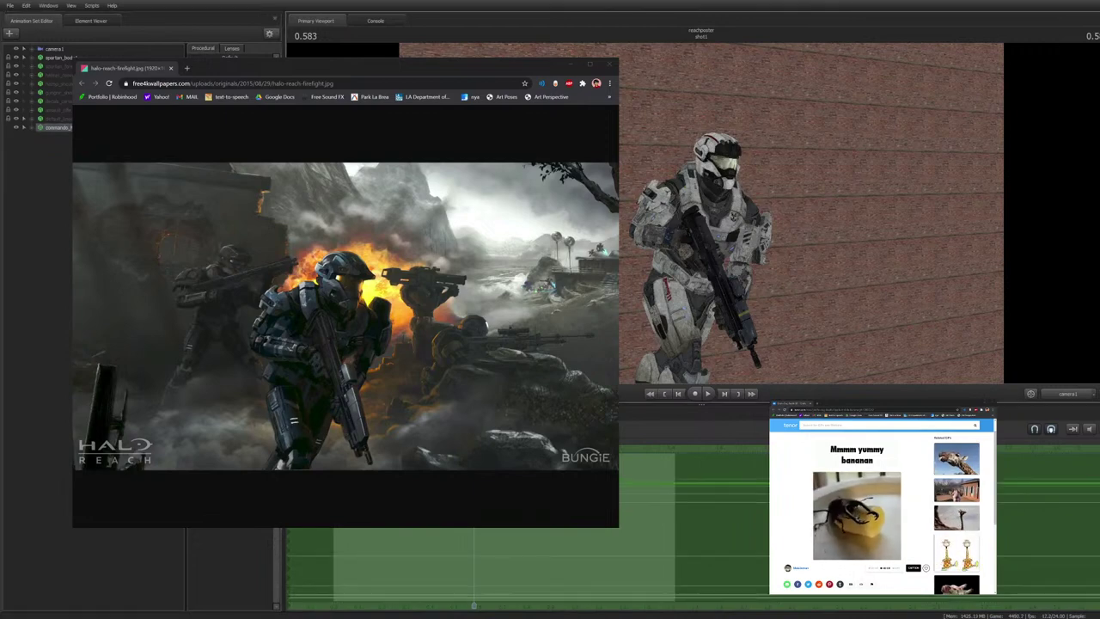
View the added commando helmet model from the work camera, and undo its addition
click(1069, 394)
drag(810, 215, 834, 223)
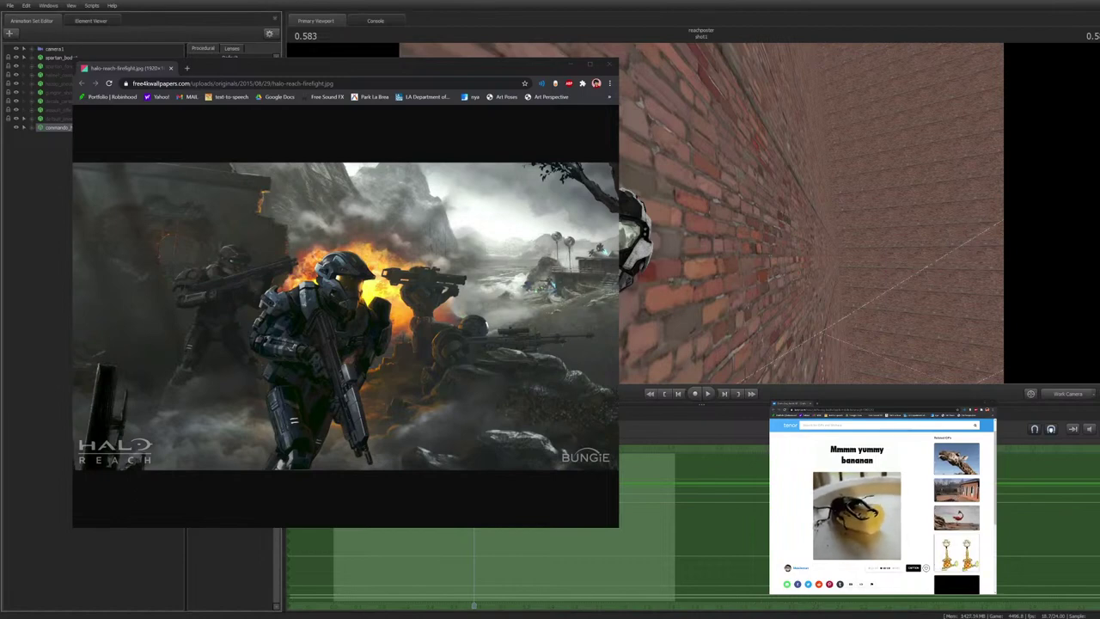
key(ctrl+z)
key(ctrl+z)
key(ctrl+z)
key(ctrl+z)
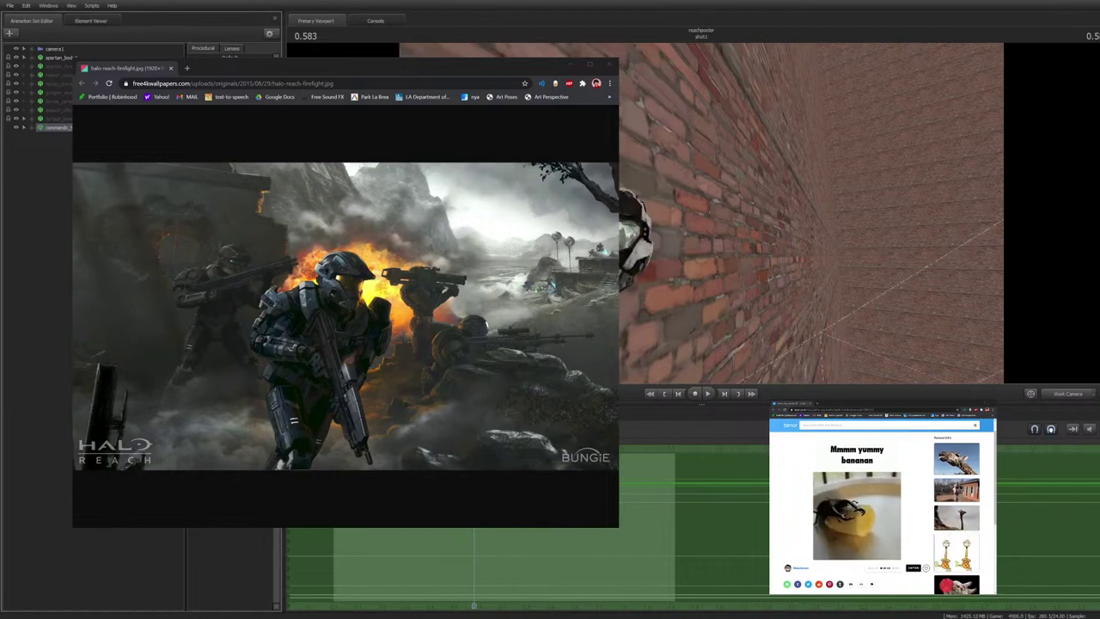
Examine the Spartan's full pose from the work camera and camera1 beside the Firefight reference image
drag(812, 215, 747, 204)
key(w)
key(s)
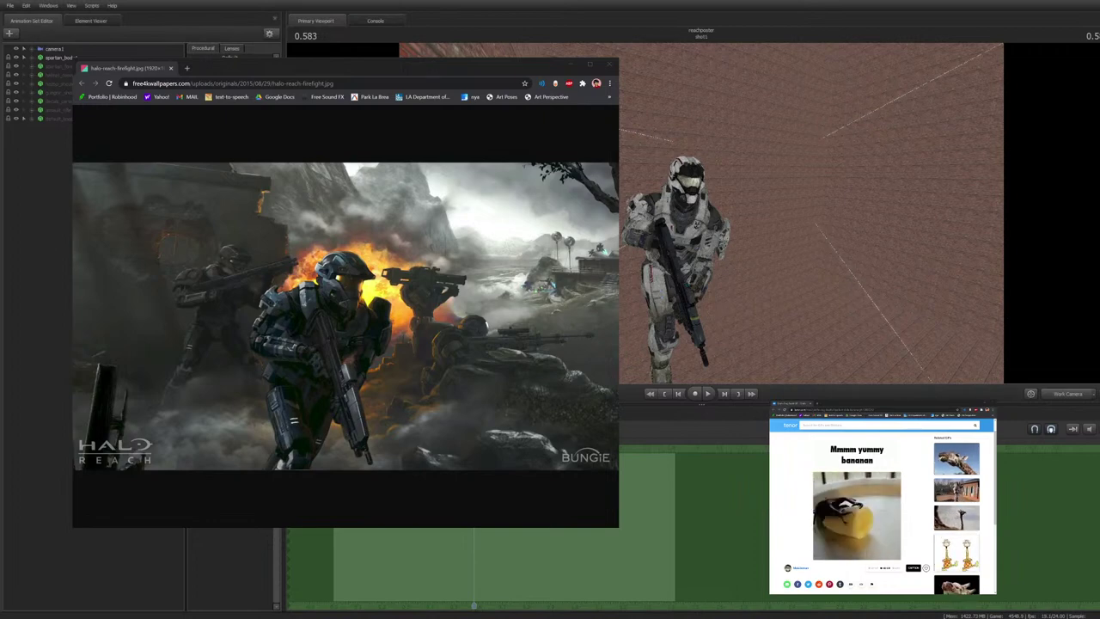
drag(811, 213, 688, 215)
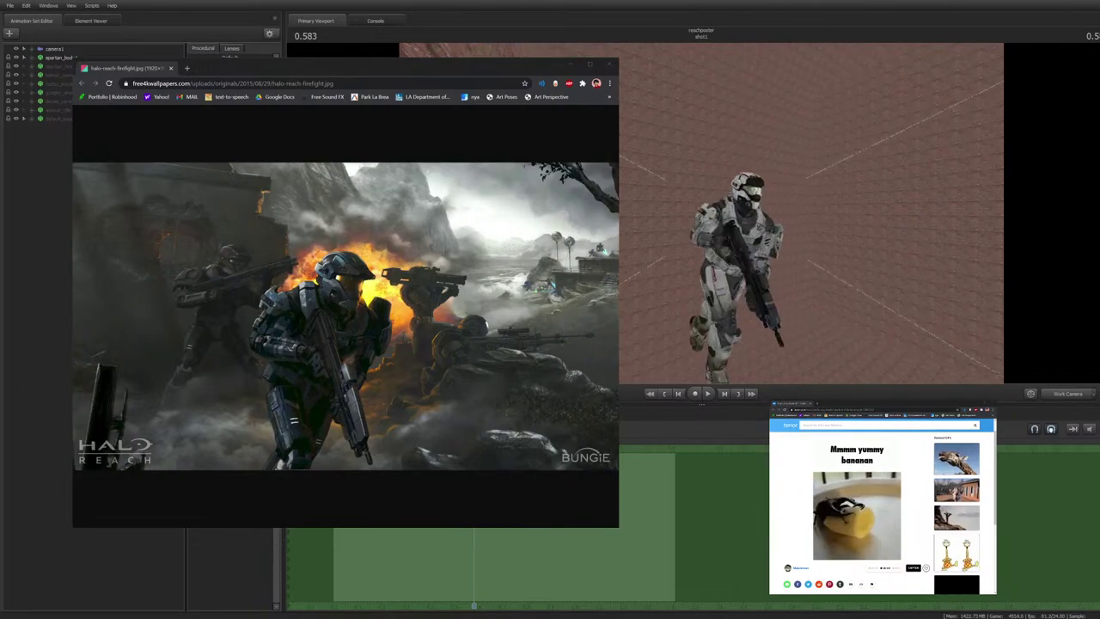
click(1068, 394)
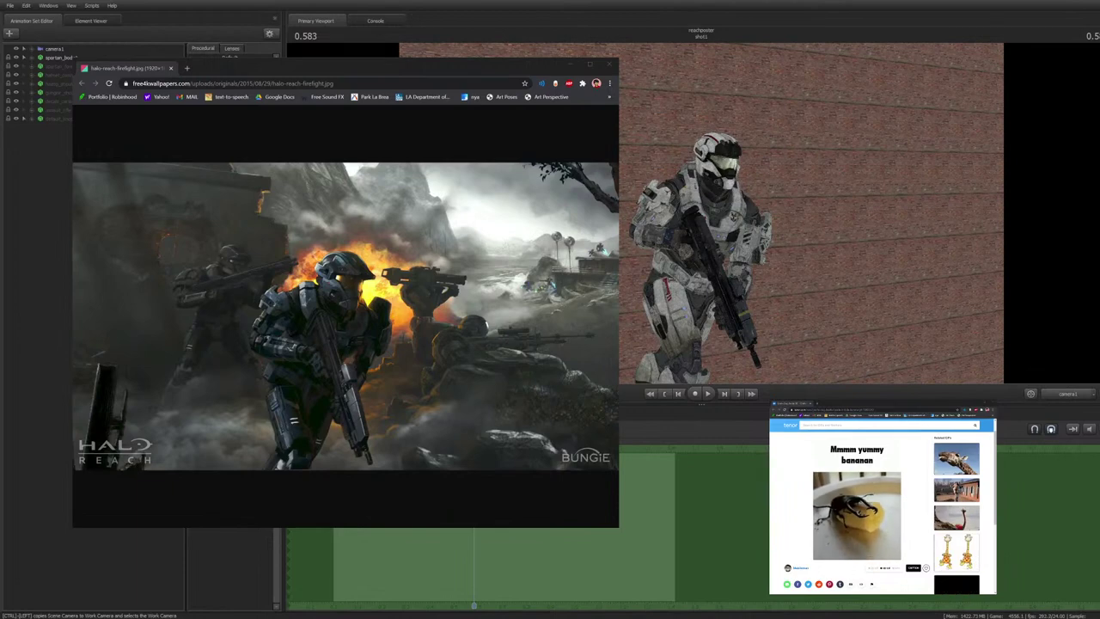
click(1068, 394)
drag(812, 215, 745, 225)
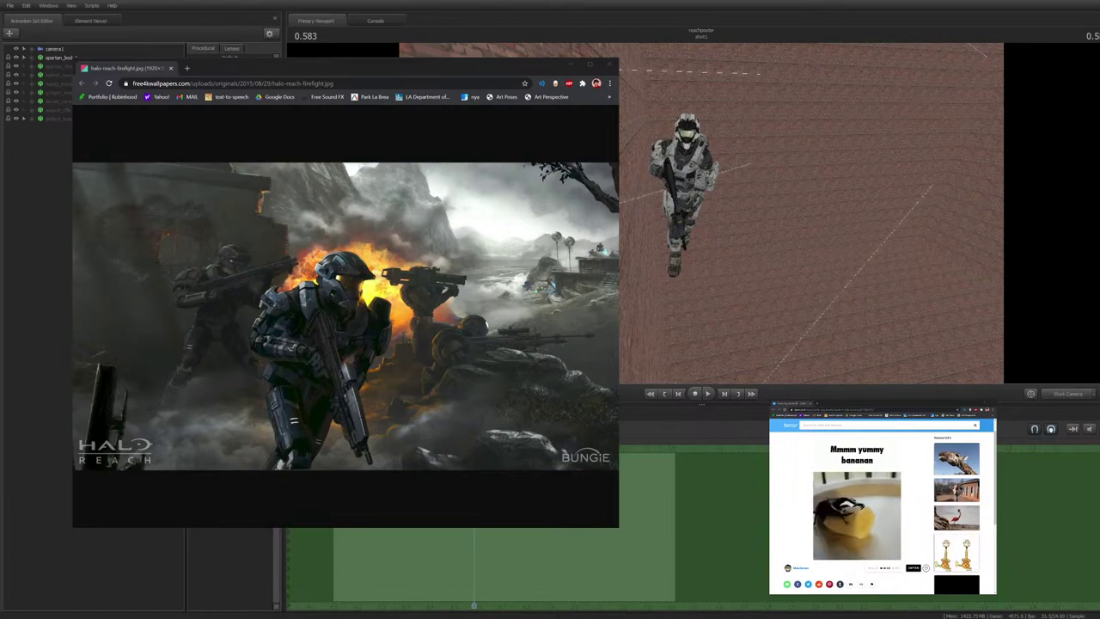
Compare the Spartan's close camera1 framing with full-body and overhead views from the work camera
mouse_move(808, 215)
mouse_down()
mouse_move(670, 206)
mouse_move(774, 210)
mouse_move(803, 194)
mouse_move(784, 200)
mouse_move(795, 202)
mouse_up()
key(w)
key(s)
key(w)
ctrl+click(1069, 394)
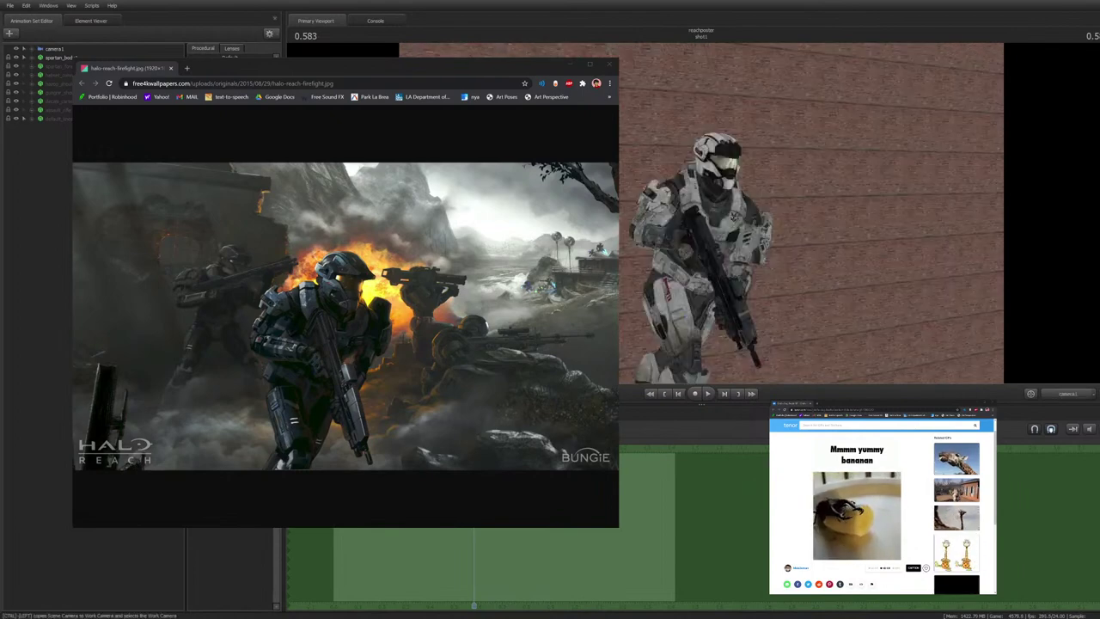
click(1069, 394)
mouse_move(791, 215)
mouse_down()
mouse_move(816, 198)
mouse_move(799, 206)
mouse_up()
key(w)
key(s)
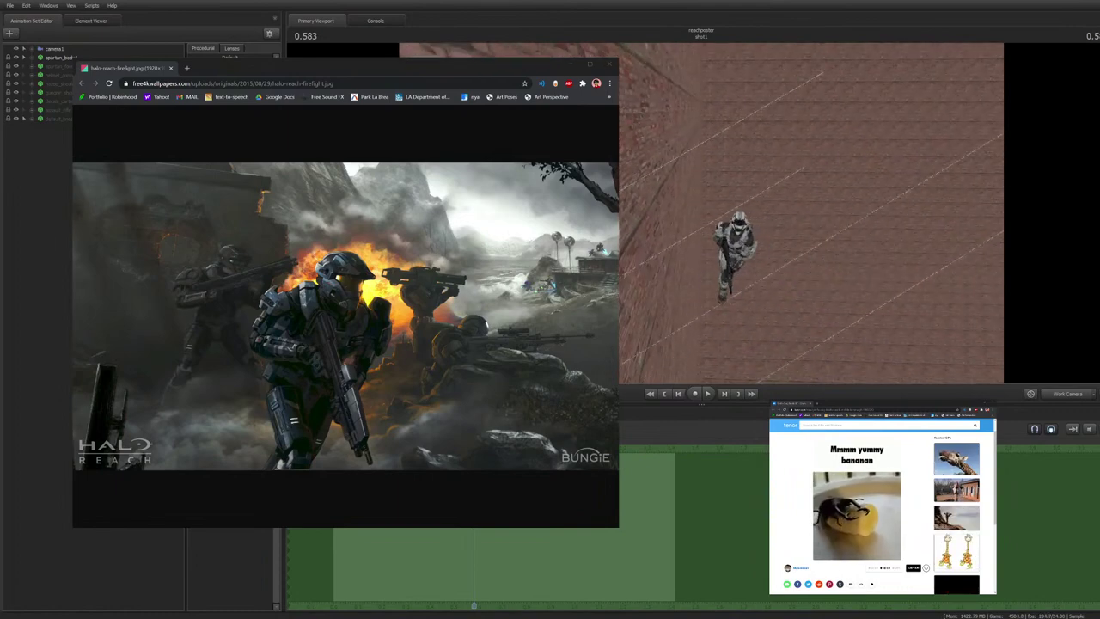
mouse_move(799, 206)
mouse_down()
mouse_move(799, 232)
mouse_move(808, 227)
mouse_up()
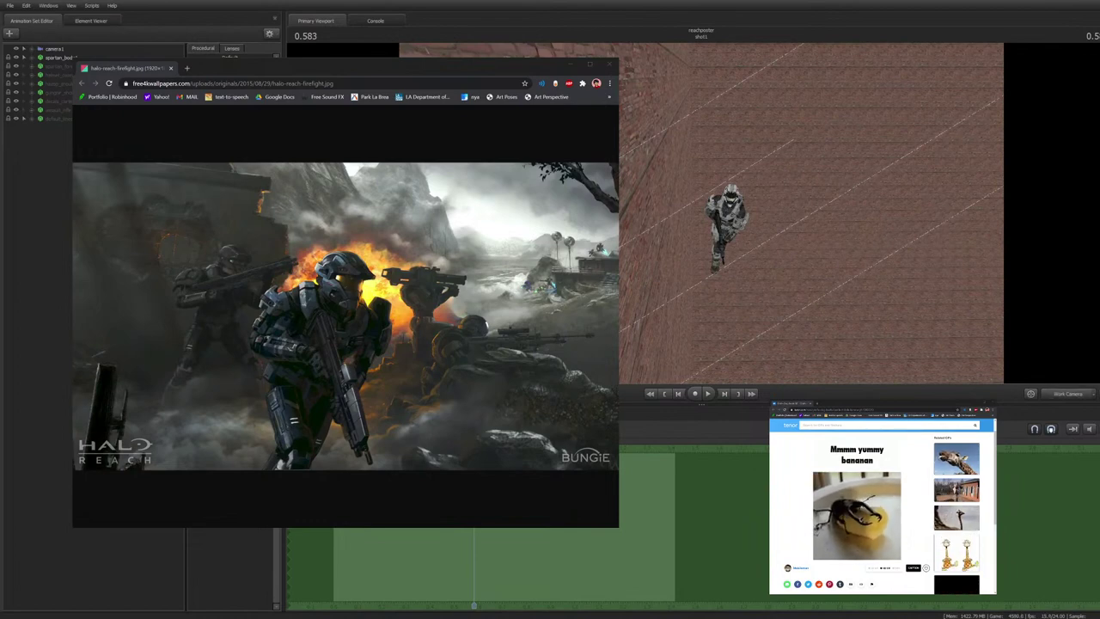
click(1068, 393)
Switch the Spartan's body, forearm pieces and helmet to the blue armor skin
click(55, 49)
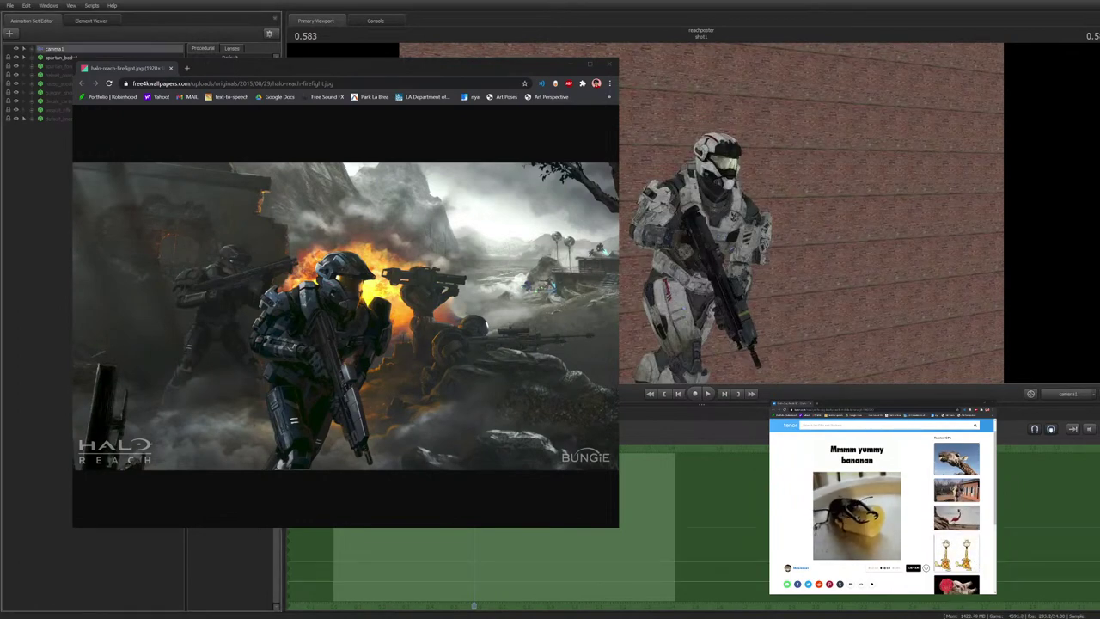
click(58, 58)
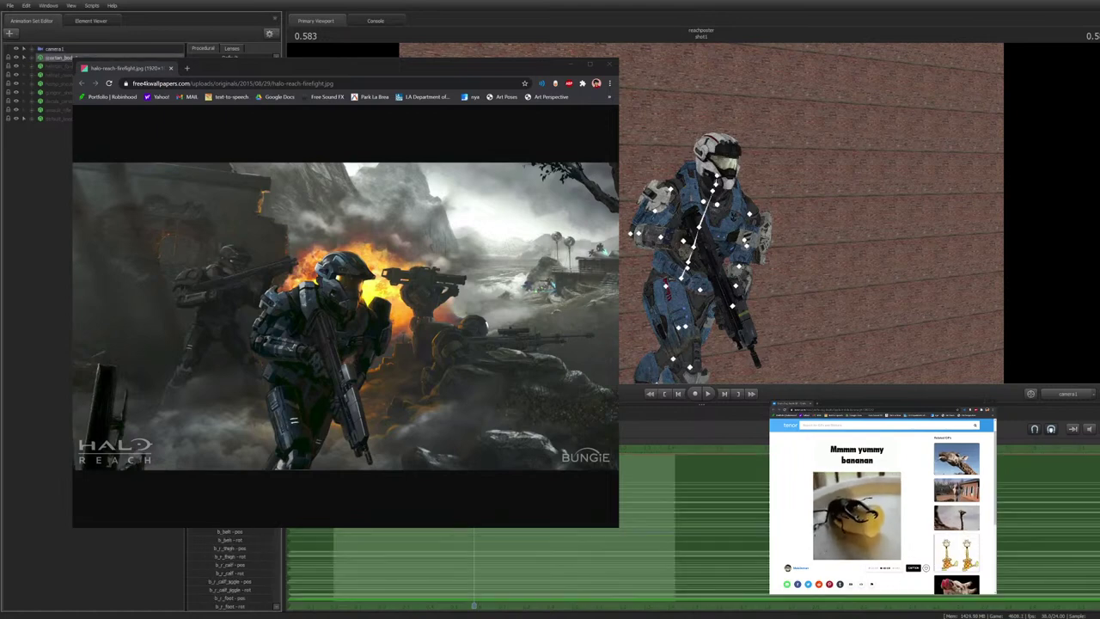
click(56, 75)
click(57, 66)
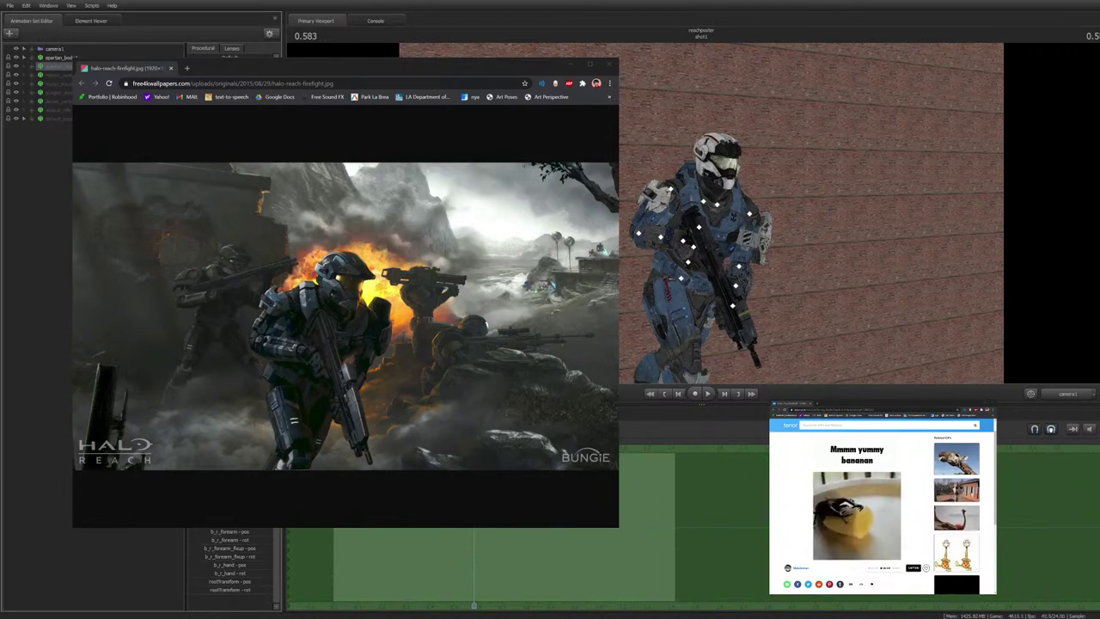
click(716, 183)
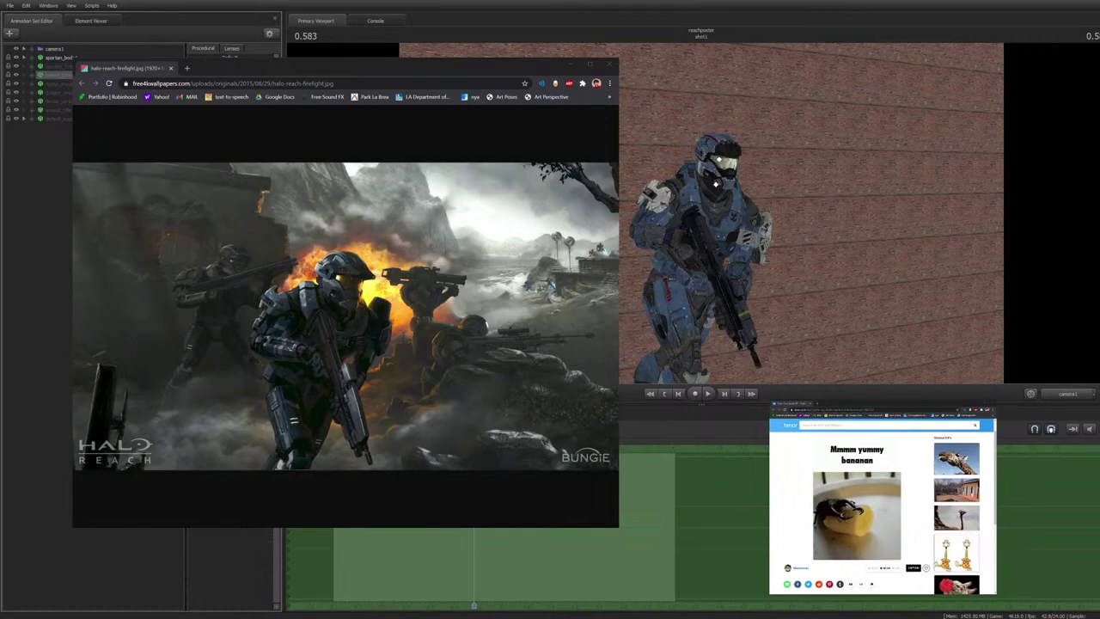
Apply the blue armor skin to the Spartan's remaining attachments, including the shoulder pads and default_knees1
click(57, 84)
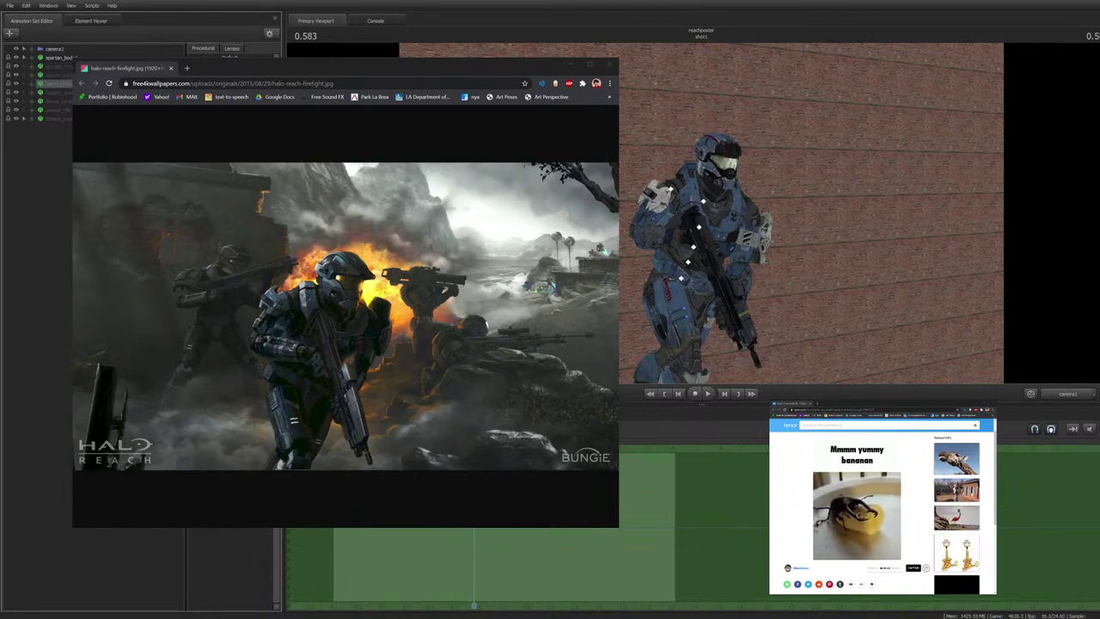
click(58, 92)
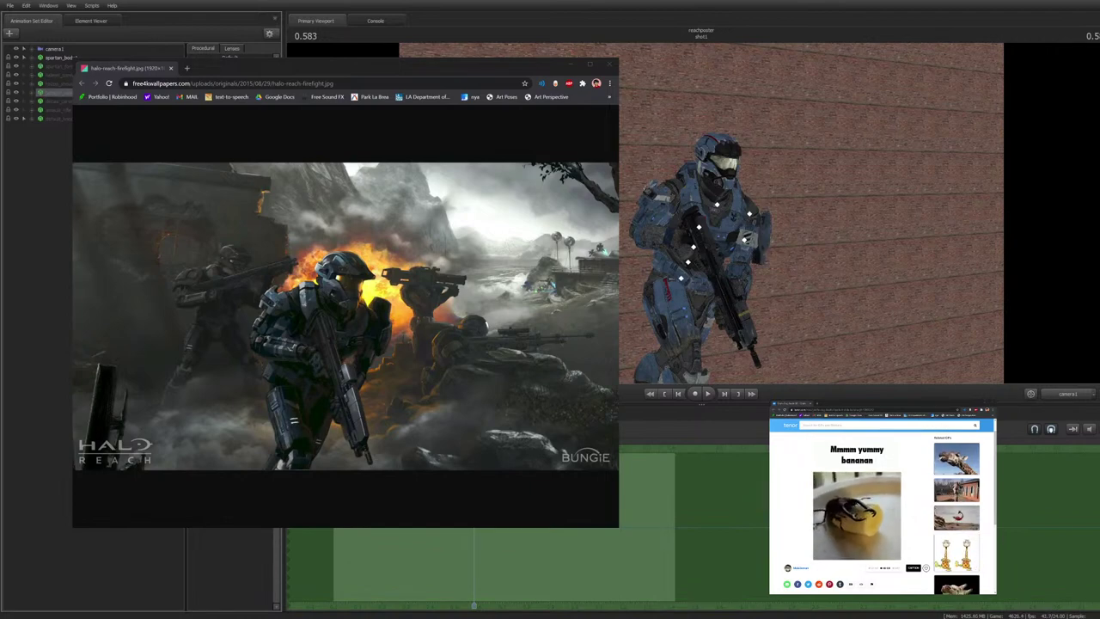
click(58, 101)
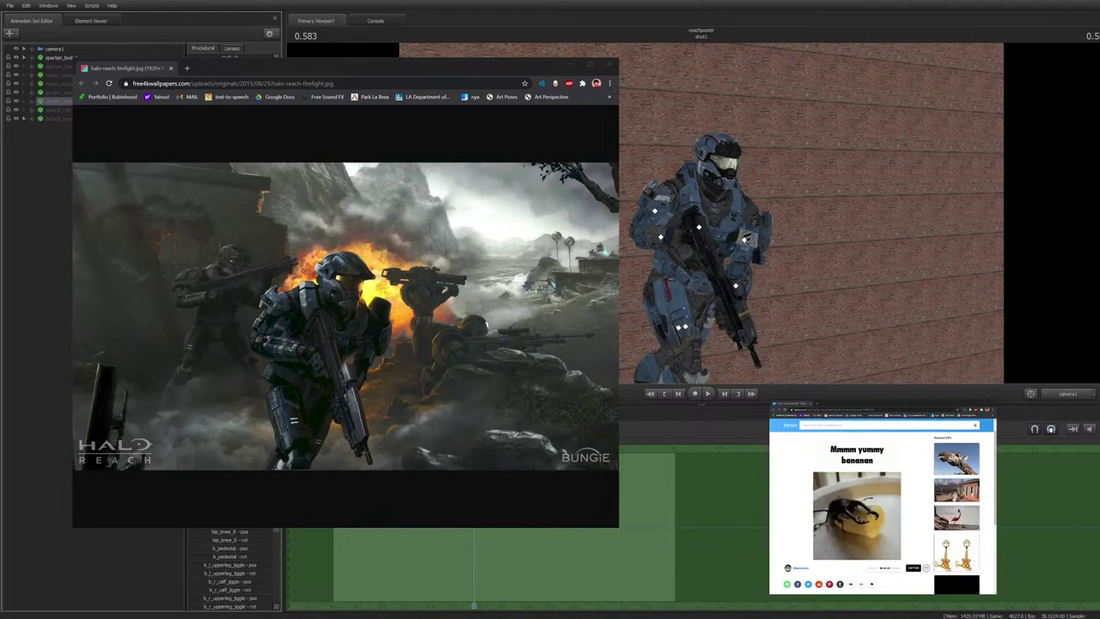
click(57, 110)
click(56, 118)
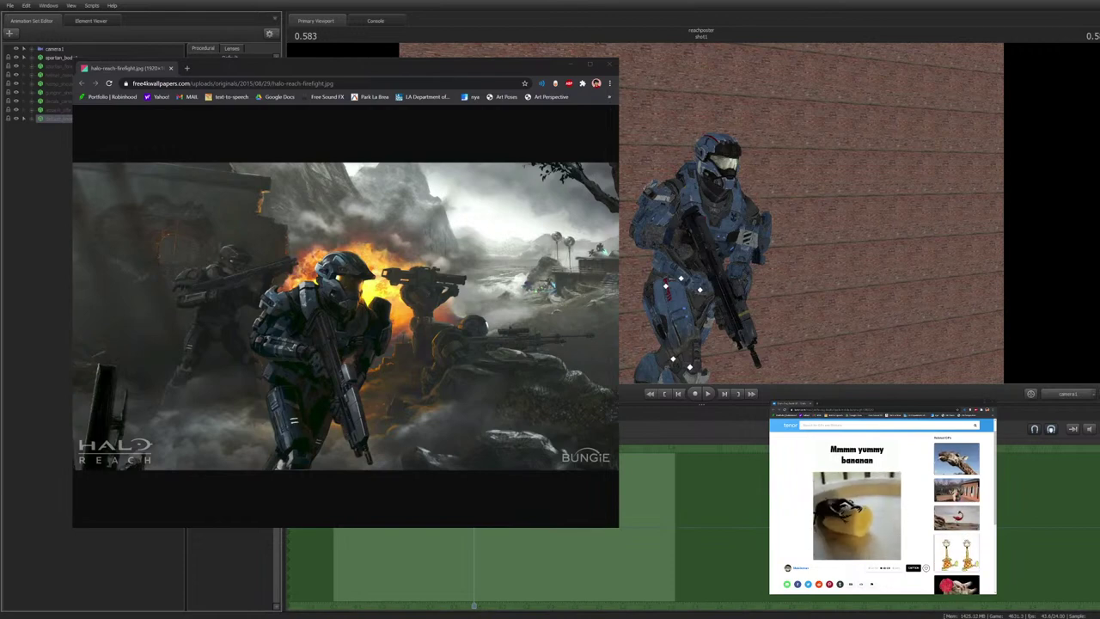
click(51, 142)
Inspect the blue Spartan's legs, front and rifle side from several work camera angles
click(1069, 393)
key(w)
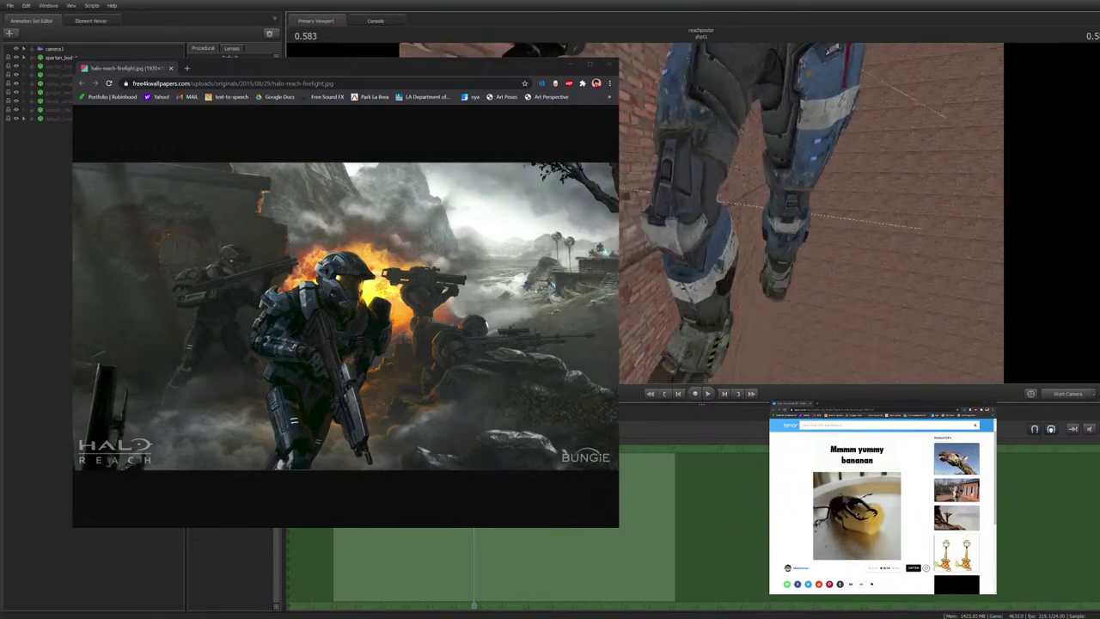
key(w)
key(s)
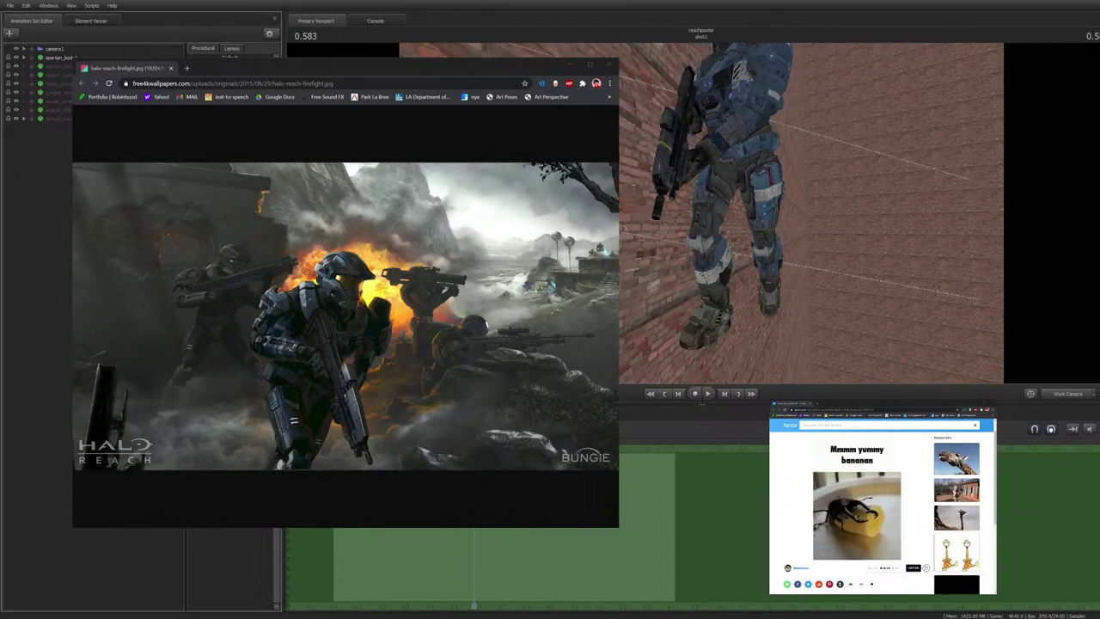
key(s)
key(w)
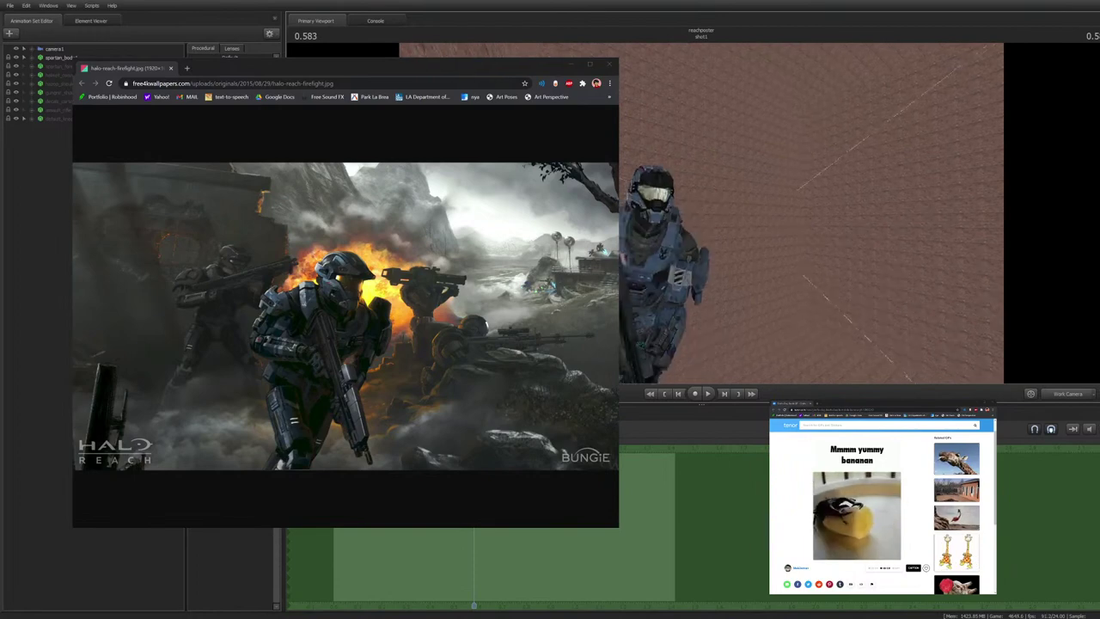
key(s)
key(w)
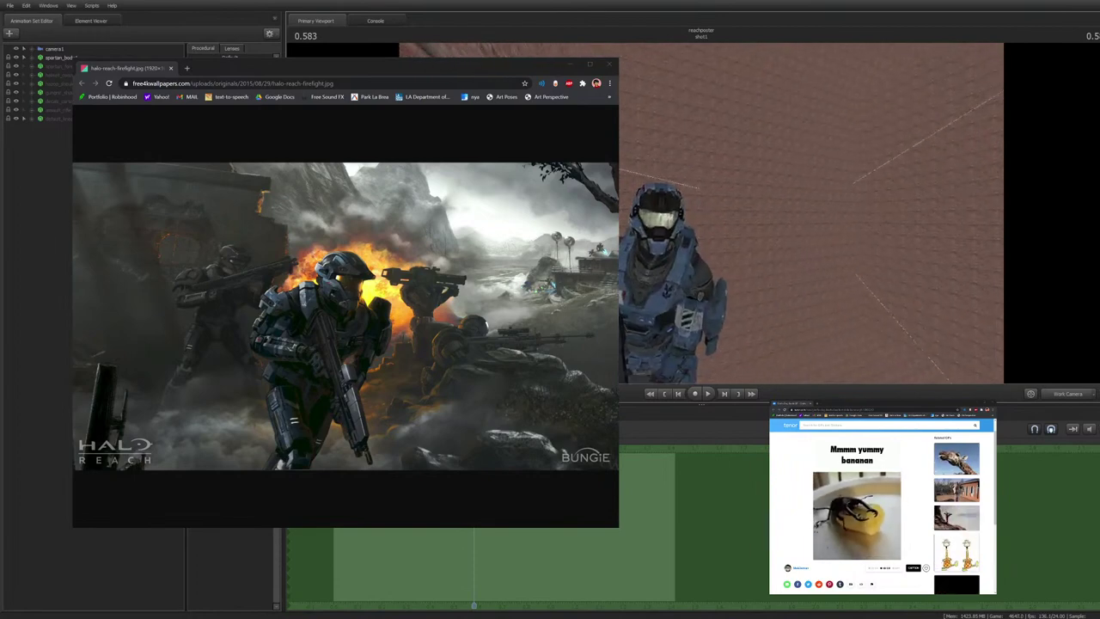
key(s)
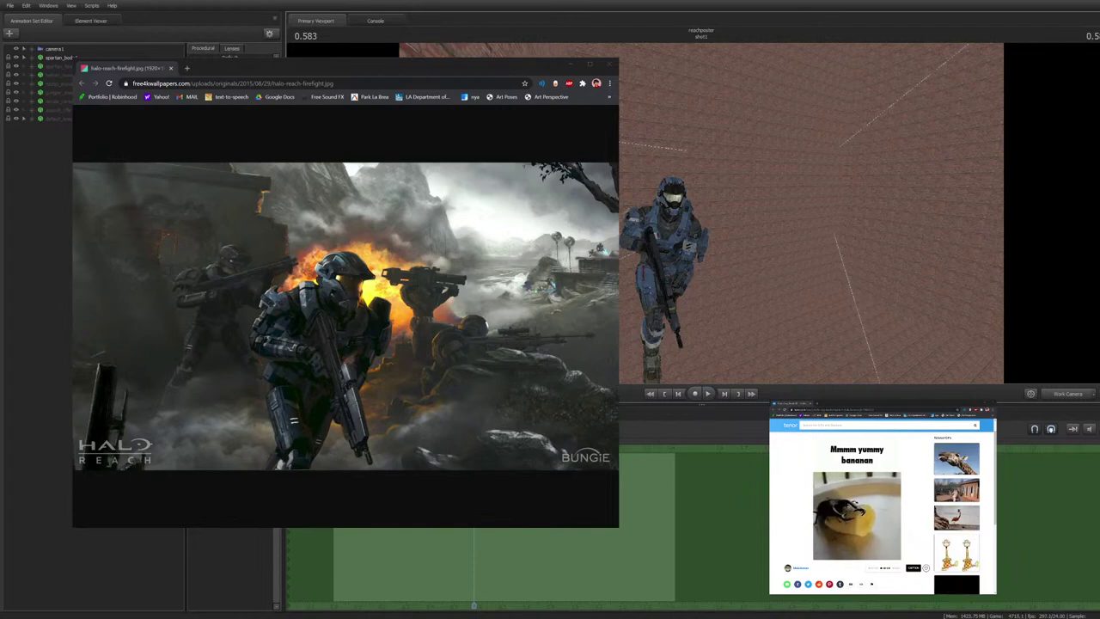
mouse_move(812, 215)
mouse_down()
mouse_move(821, 210)
mouse_move(787, 215)
mouse_move(825, 213)
mouse_move(787, 219)
mouse_move(816, 215)
mouse_up()
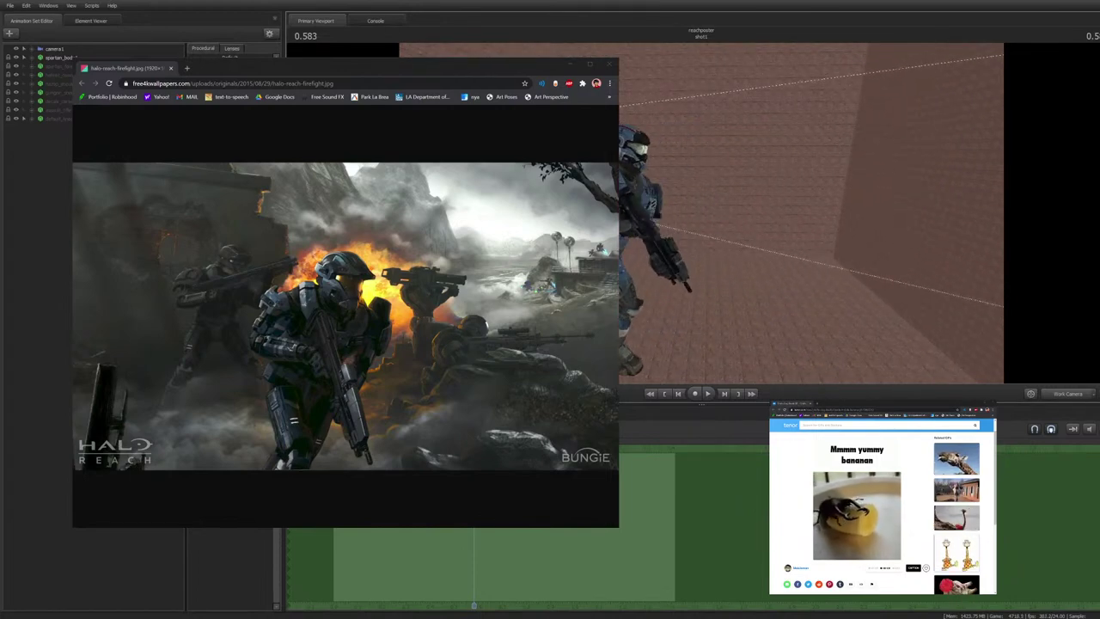
click(1068, 394)
click(1068, 394)
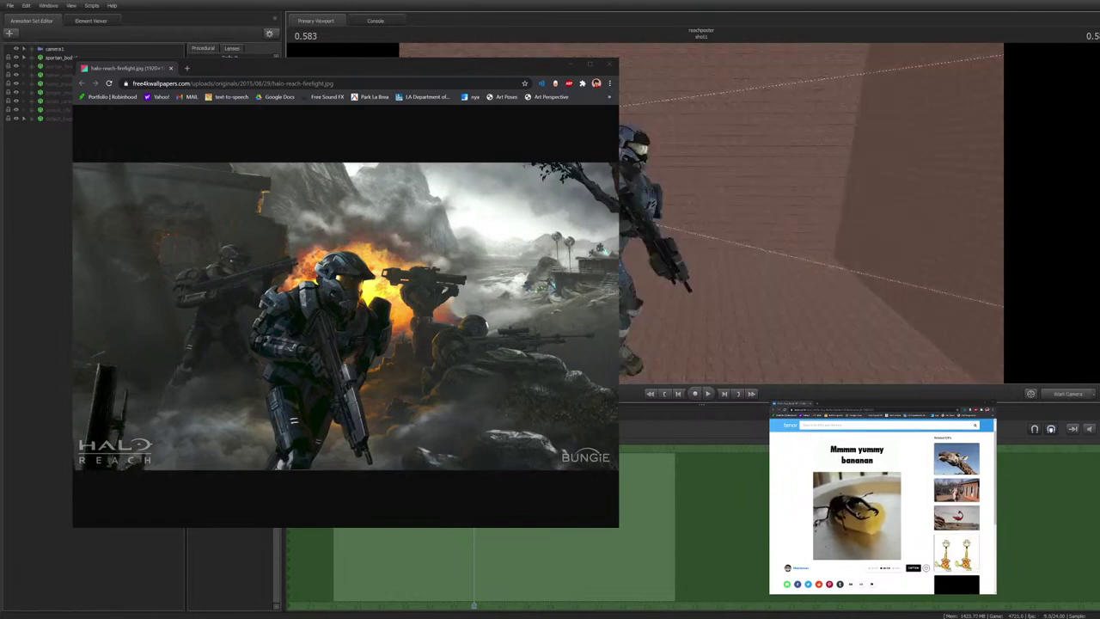
click(1068, 393)
click(1068, 394)
Change the Spartan's helmet visor to the gold version
drag(826, 215, 791, 211)
click(58, 66)
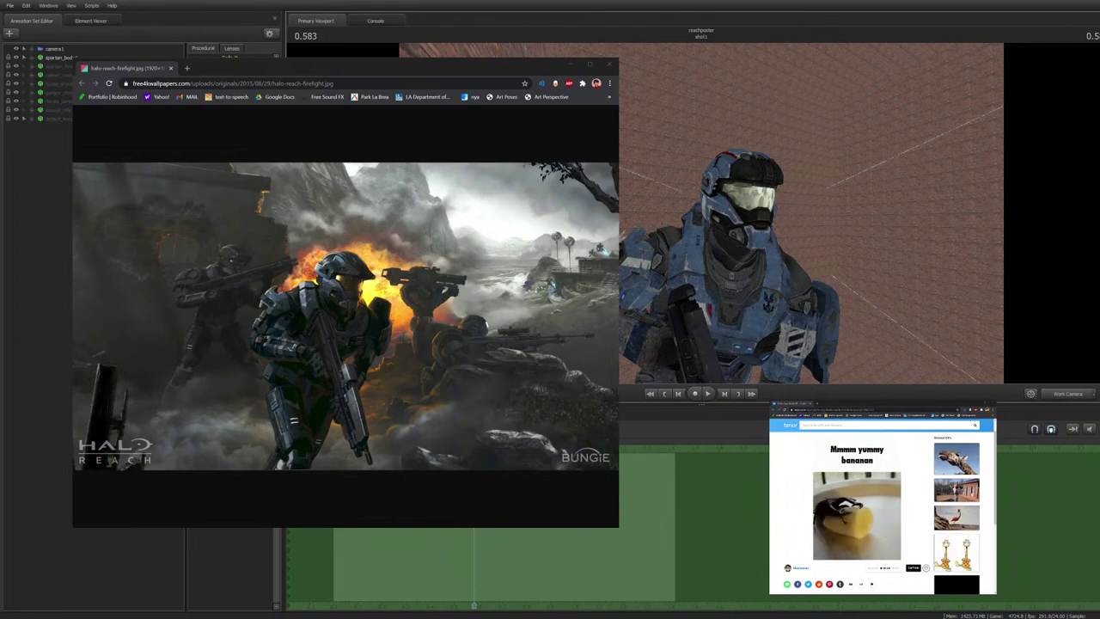
click(57, 75)
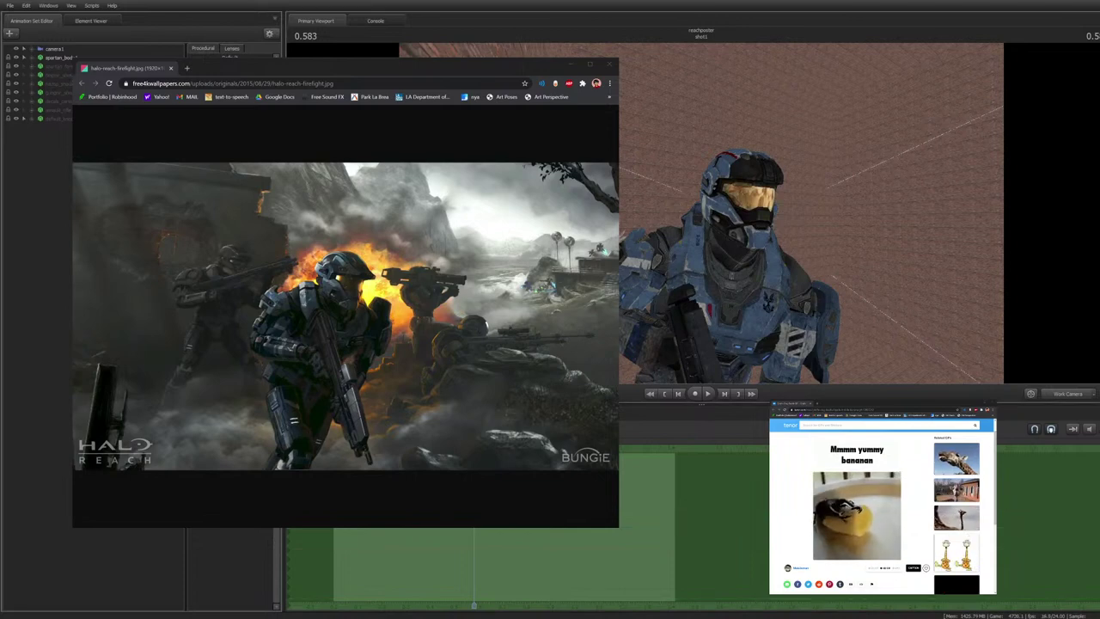
Examine the gold-visored Spartan from the front, side and distance with the work camera
key(s)
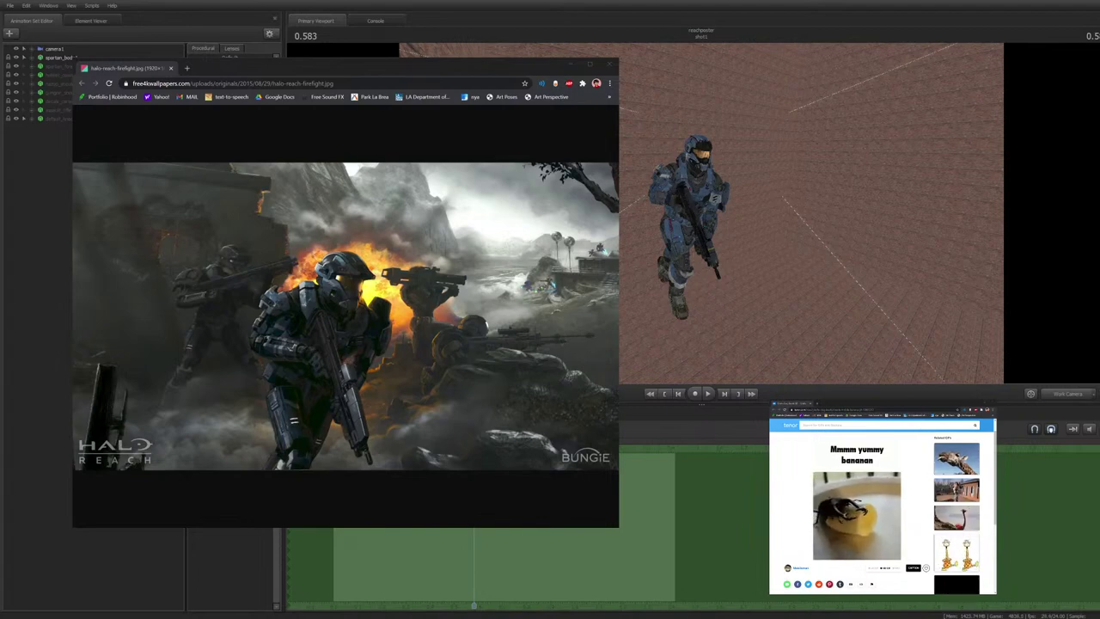
key(w)
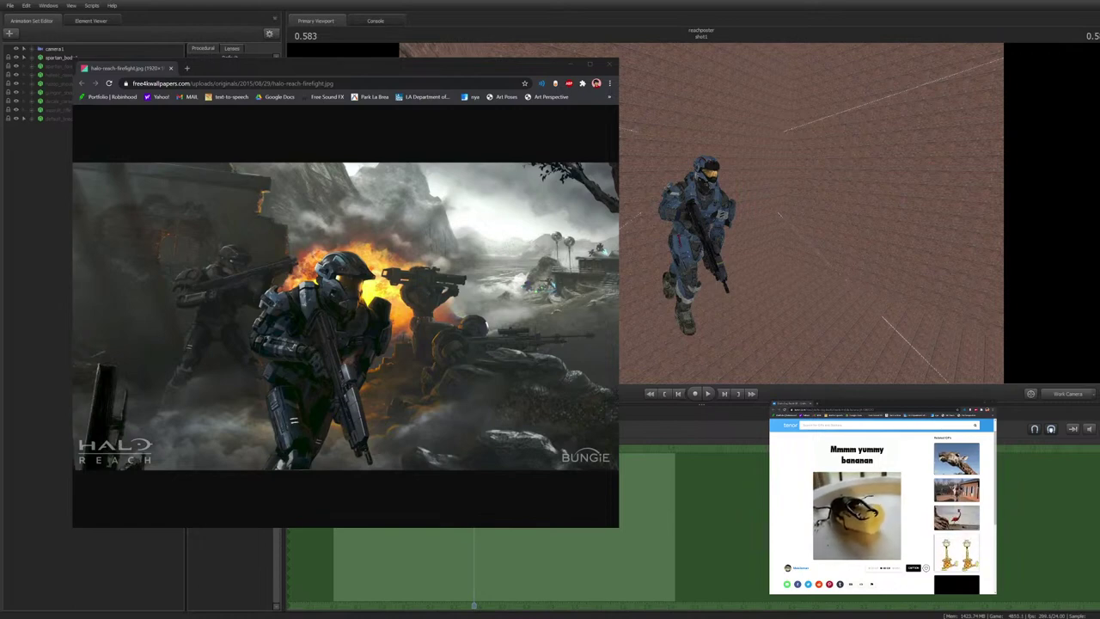
drag(808, 214, 825, 215)
key(w)
key(s)
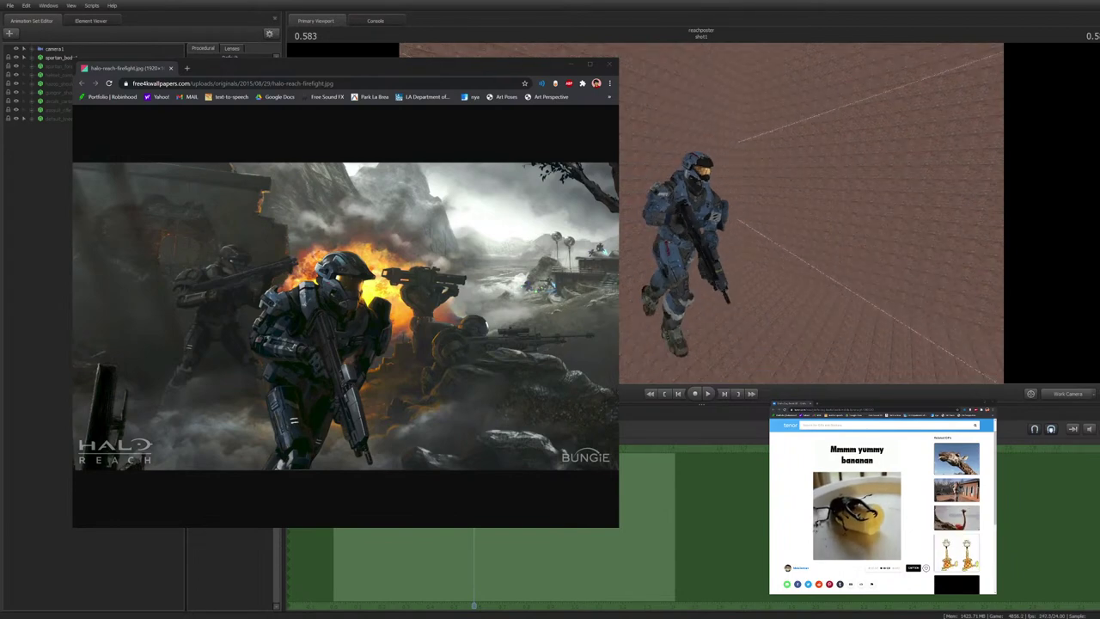
click(1068, 393)
click(1067, 393)
mouse_move(825, 215)
mouse_down()
mouse_move(809, 194)
mouse_move(864, 214)
mouse_move(847, 214)
mouse_up()
key(s)
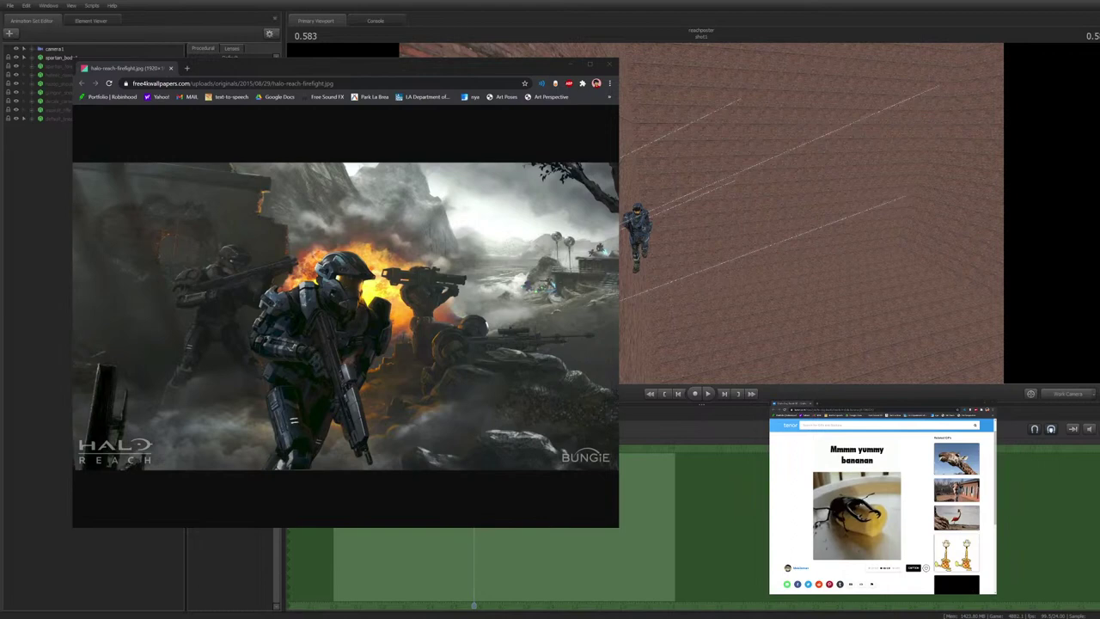
Hide the first Spartan's attachments from the animation set list, and add a second Spartan body model
drag(731, 236, 705, 237)
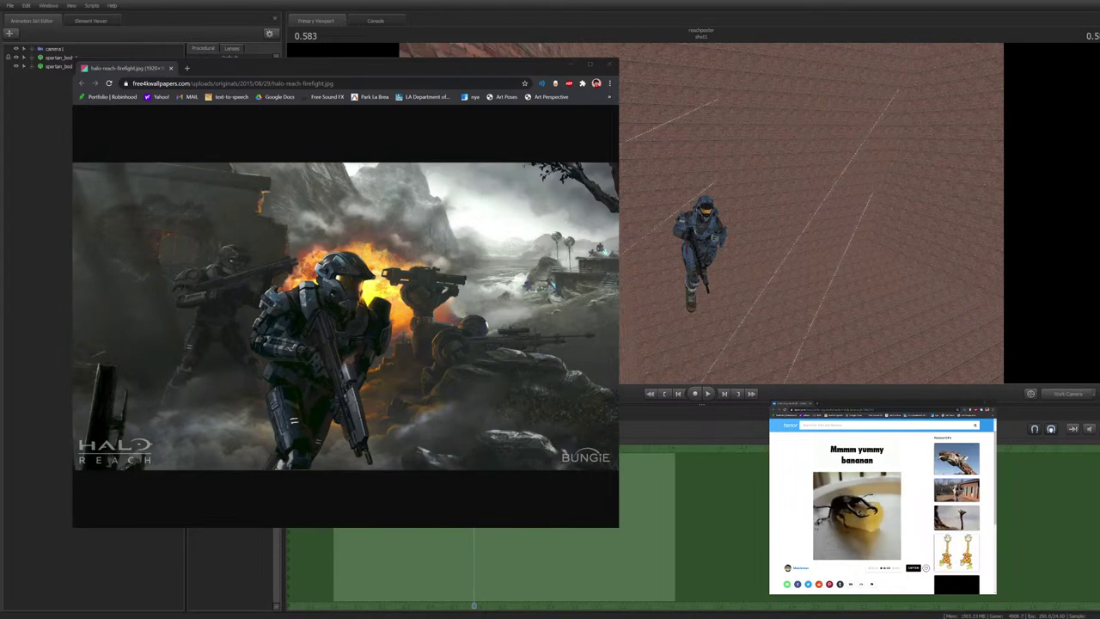
click(58, 75)
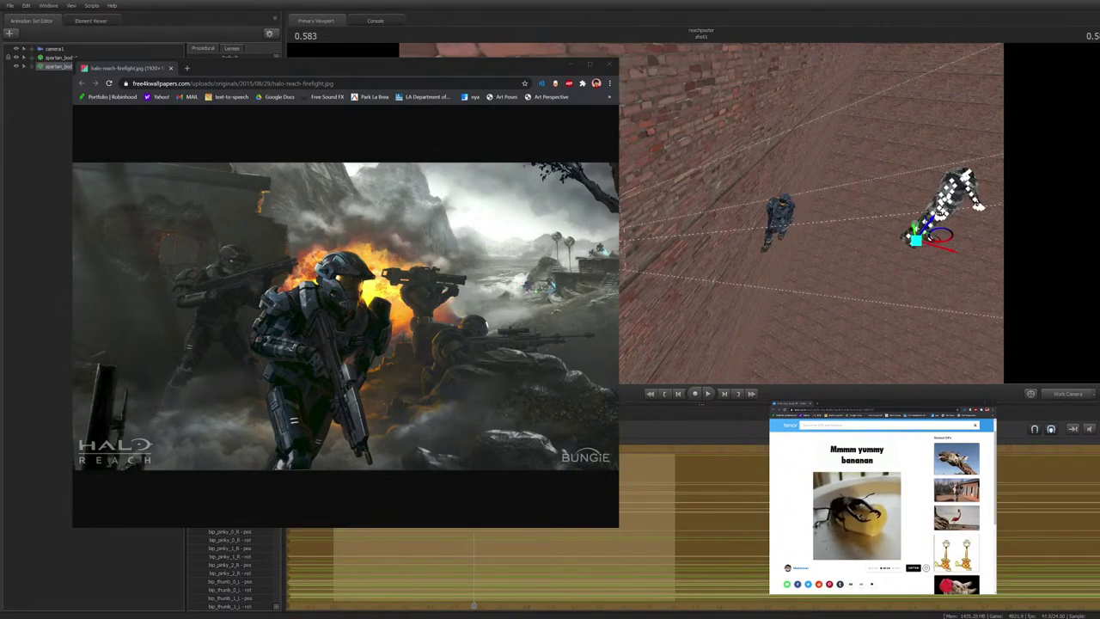
Try placing the second Spartan body from the work camera, and undo the last changes
key(w)
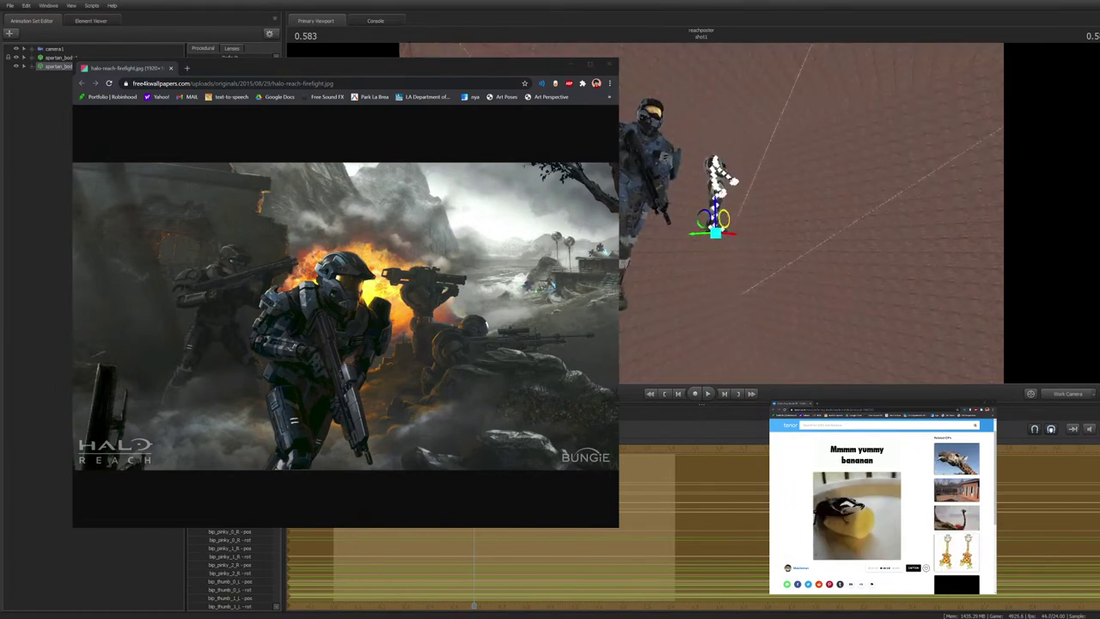
key(ctrl+z)
key(ctrl+z)
key(ctrl+z)
key(ctrl+z)
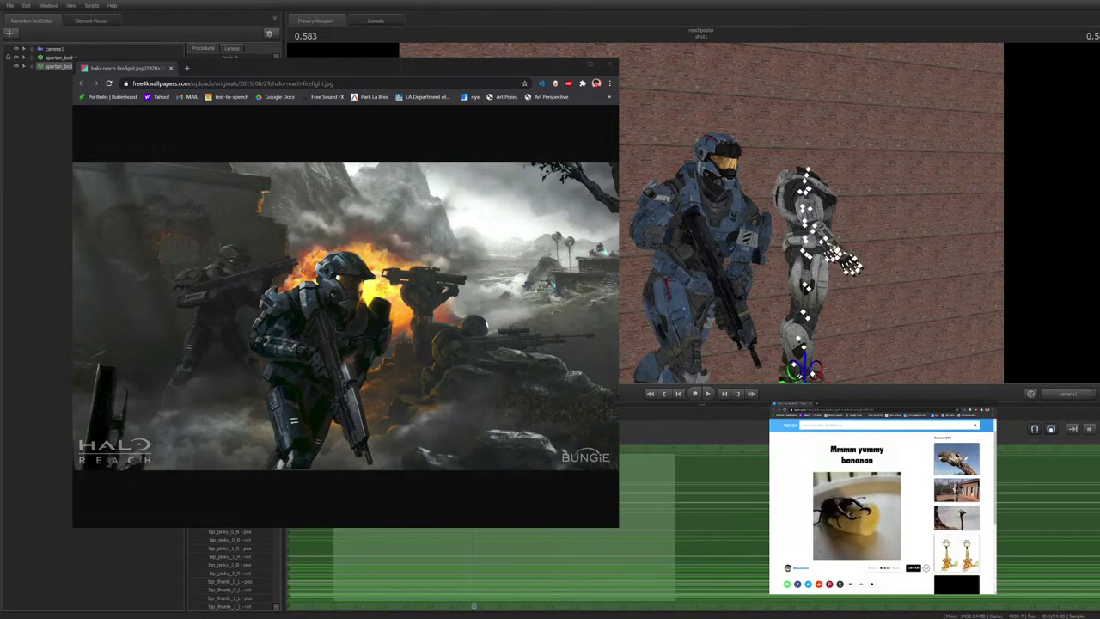
Rotate the second Spartan body to face camera1, and move it behind the first Spartan
drag(806, 373, 765, 372)
key(e)
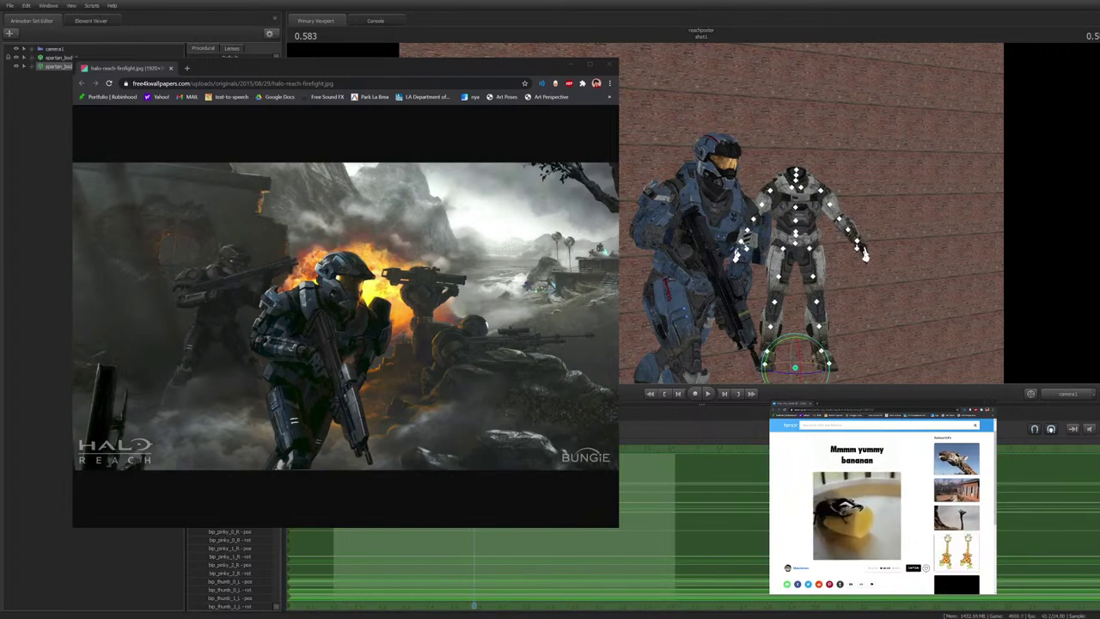
click(272, 495)
key(alt+Tab)
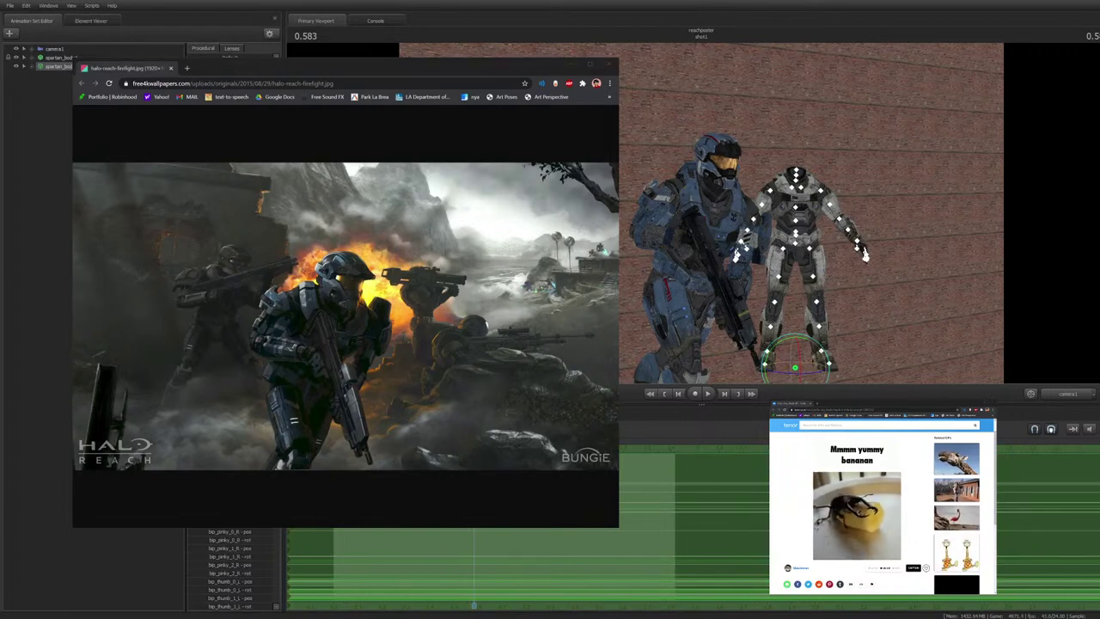
key(w)
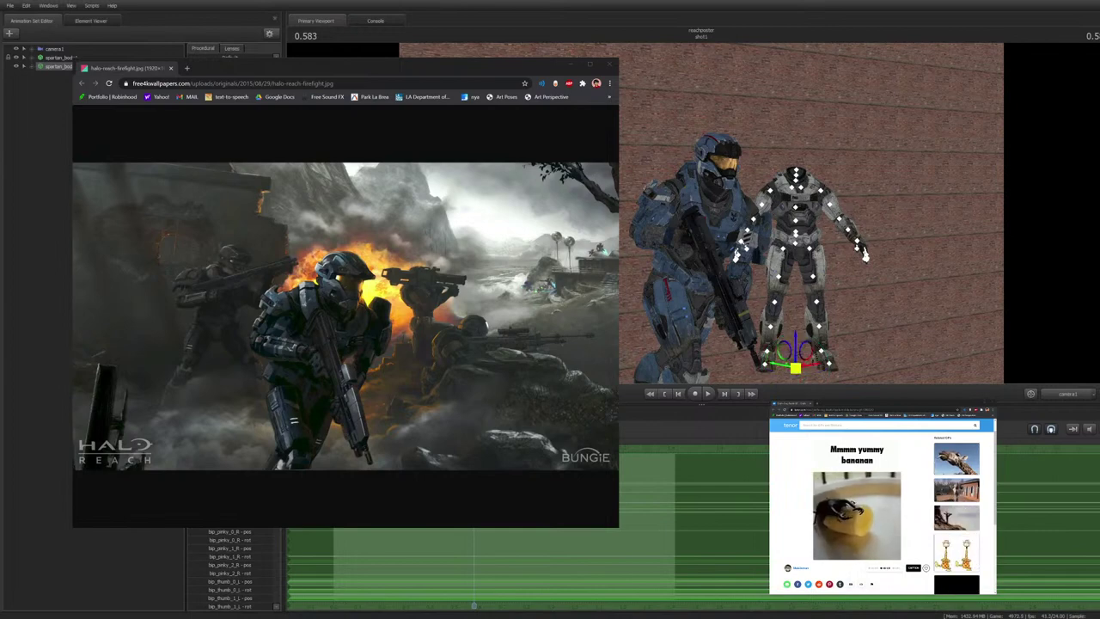
drag(795, 369, 697, 366)
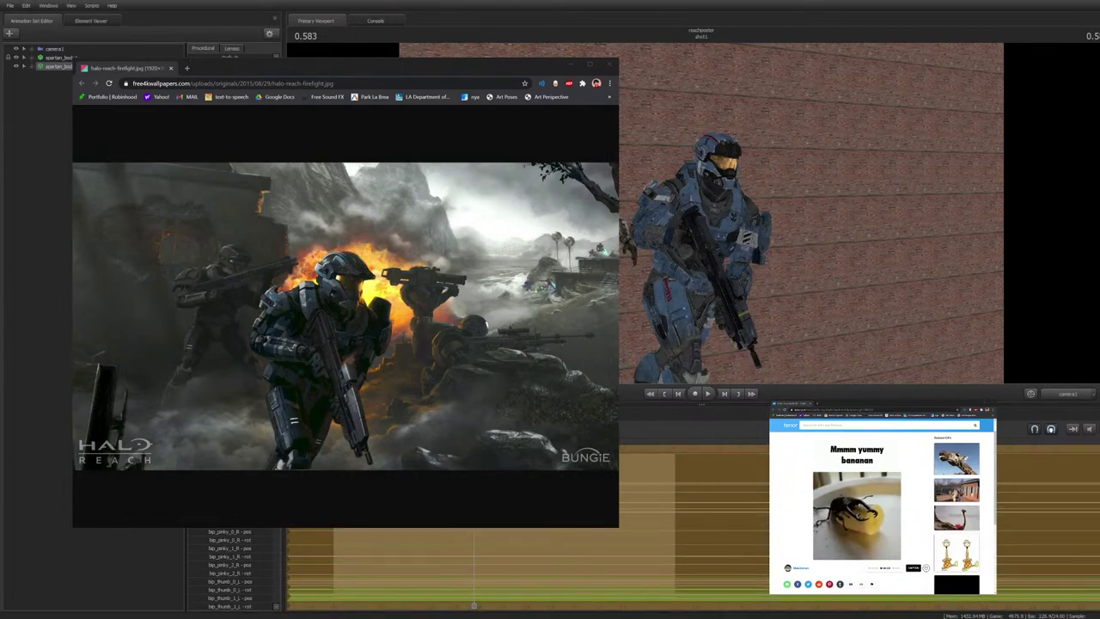
Add a helmet model for the second Spartan, and place it below the body in the animation set list
click(39, 189)
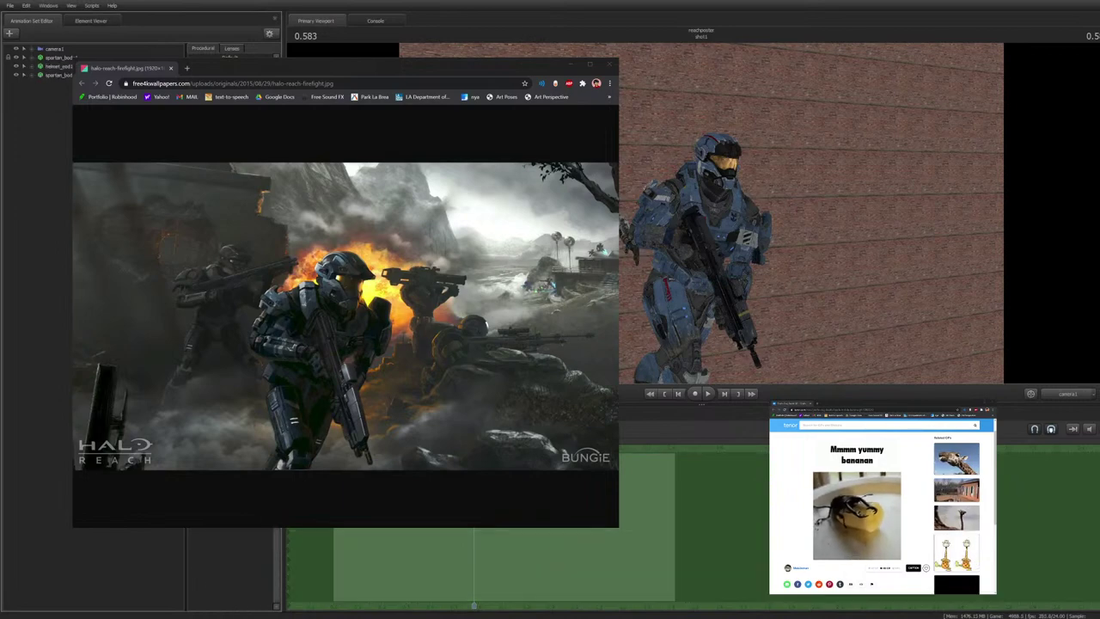
click(57, 75)
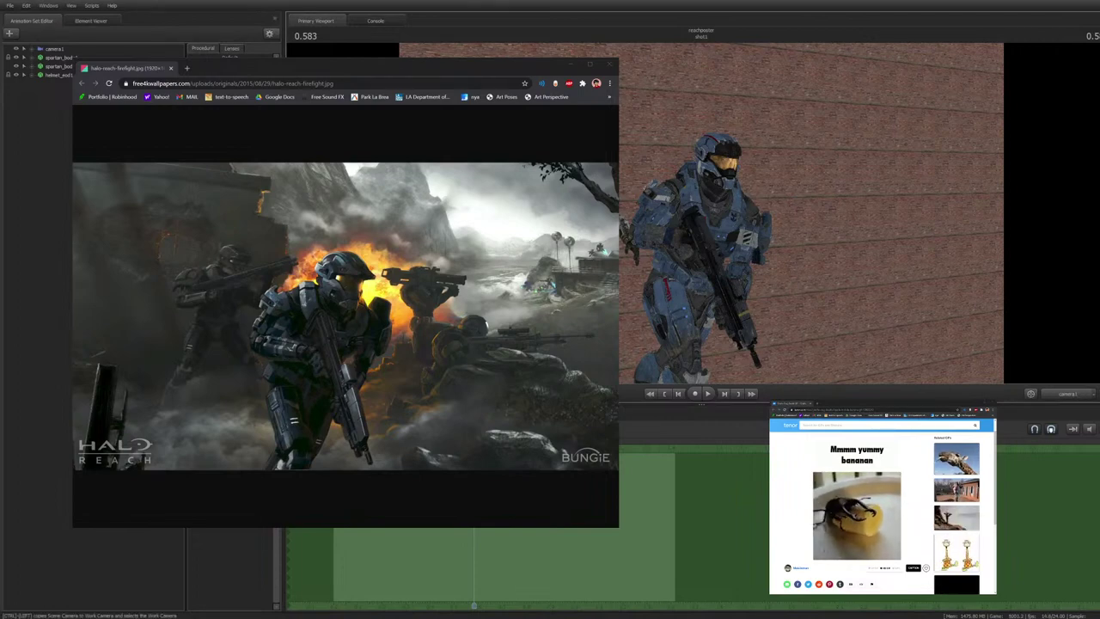
Expand the new helmet's bones, and move and rotate its helmet bone to fit the second Spartan's head
click(1068, 394)
drag(811, 215, 834, 206)
click(32, 75)
click(40, 92)
click(62, 119)
mouse_move(808, 215)
mouse_down()
mouse_move(774, 215)
mouse_move(825, 215)
mouse_up()
drag(675, 226, 692, 178)
key(e)
drag(682, 222, 705, 239)
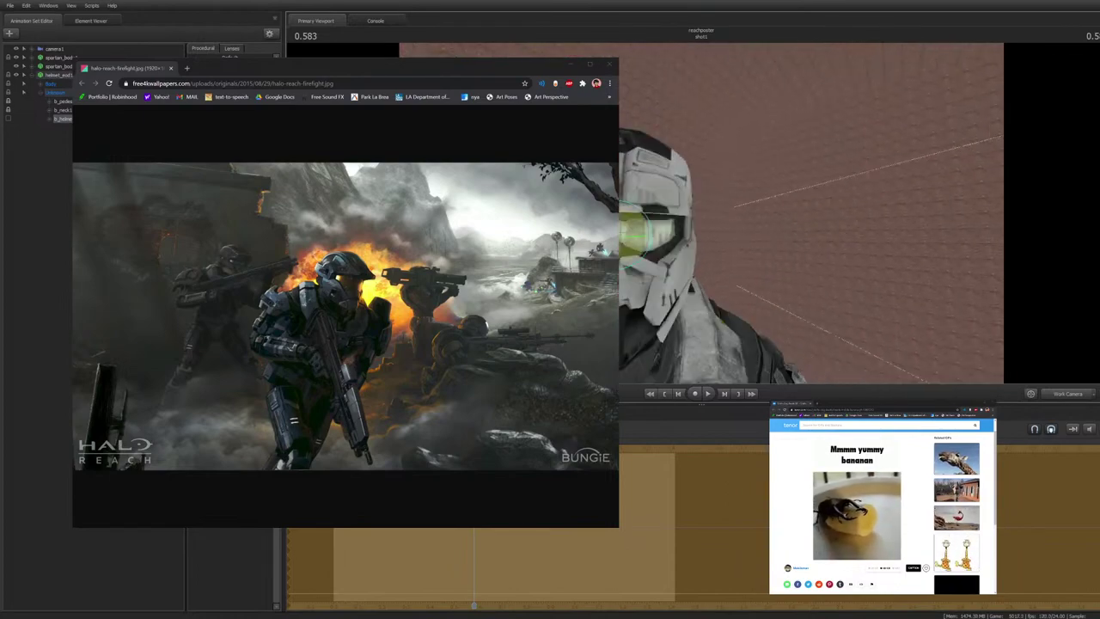
Add a helmet attachment model, and lock it to the second Spartan's helmet
key(Escape)
click(58, 74)
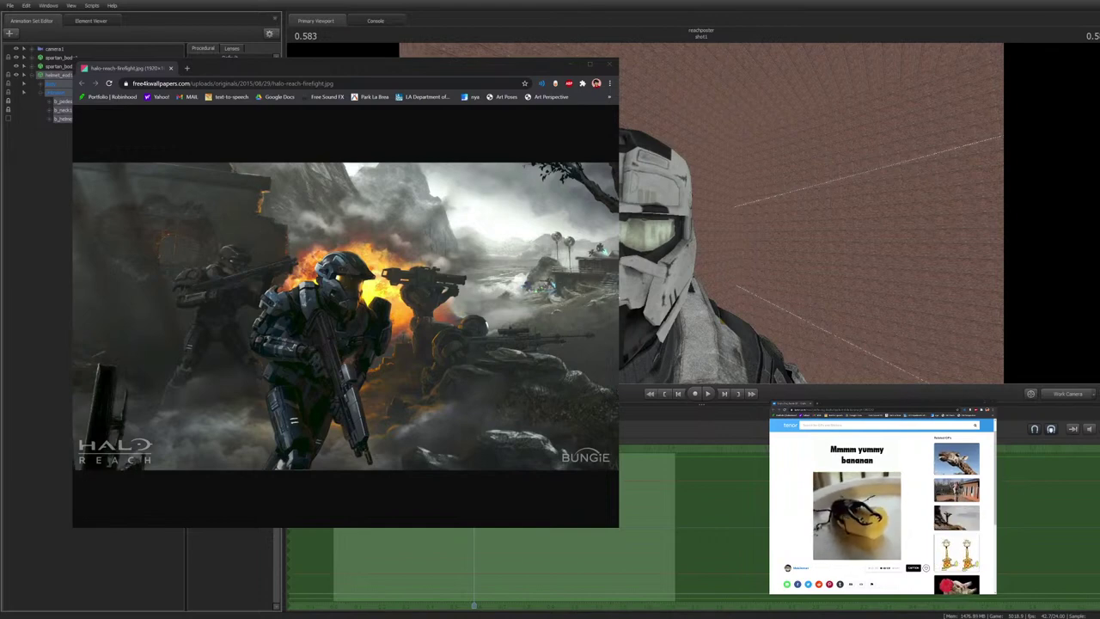
key(Escape)
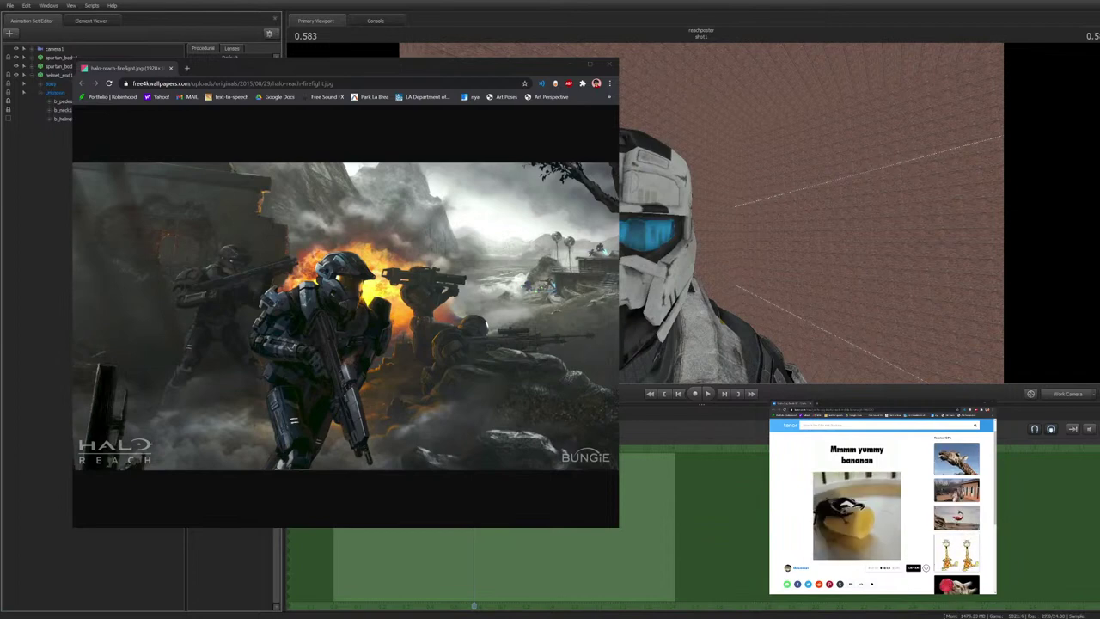
click(59, 75)
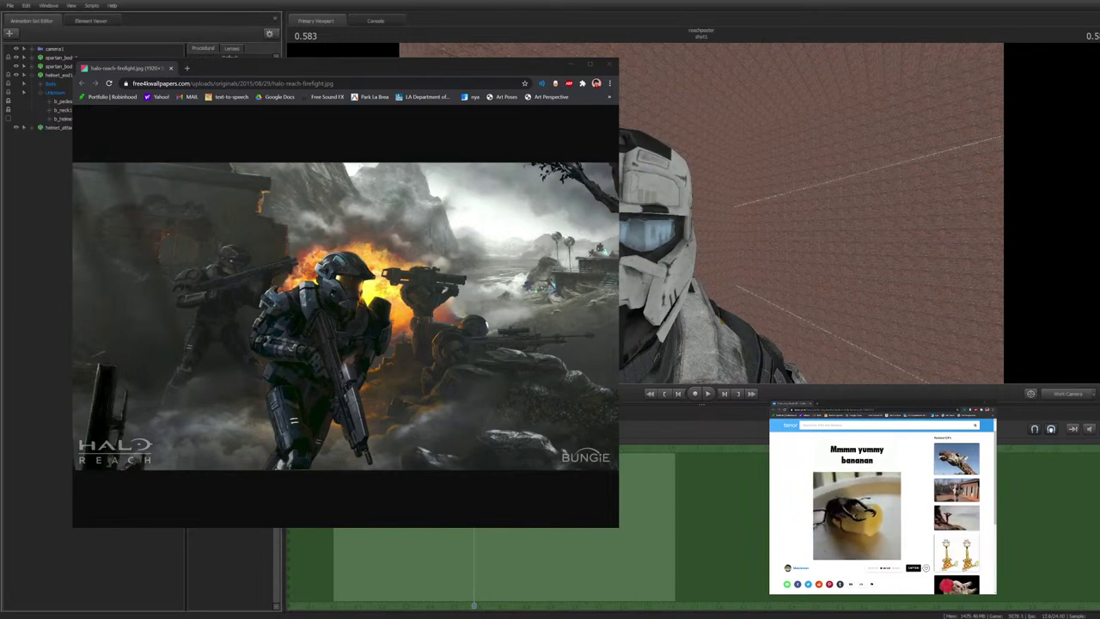
click(58, 75)
drag(57, 74, 58, 127)
click(58, 127)
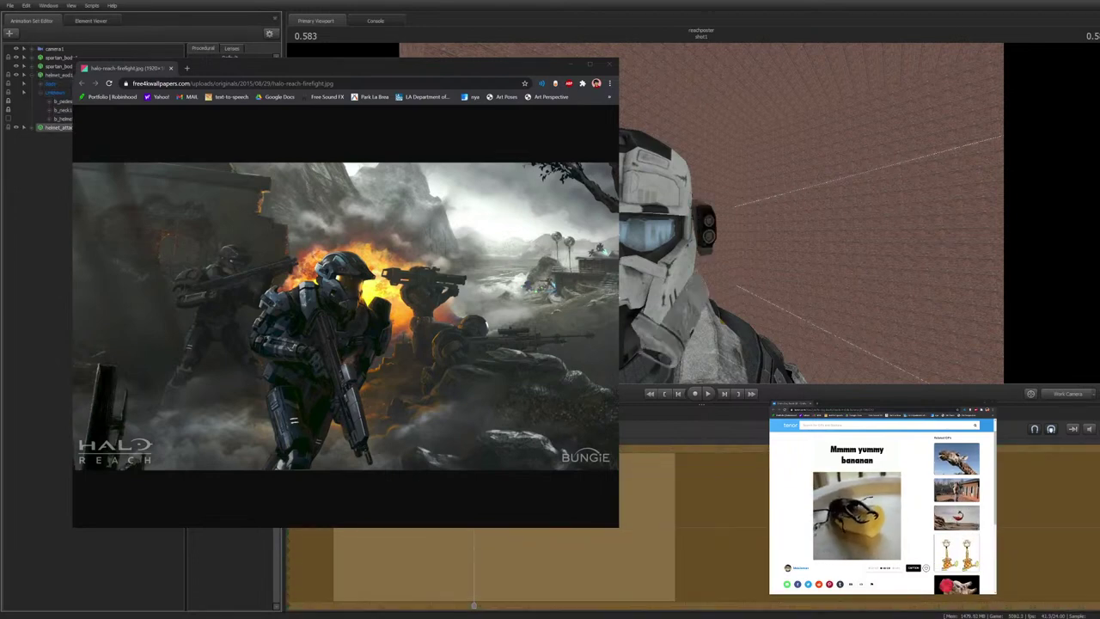
key(Escape)
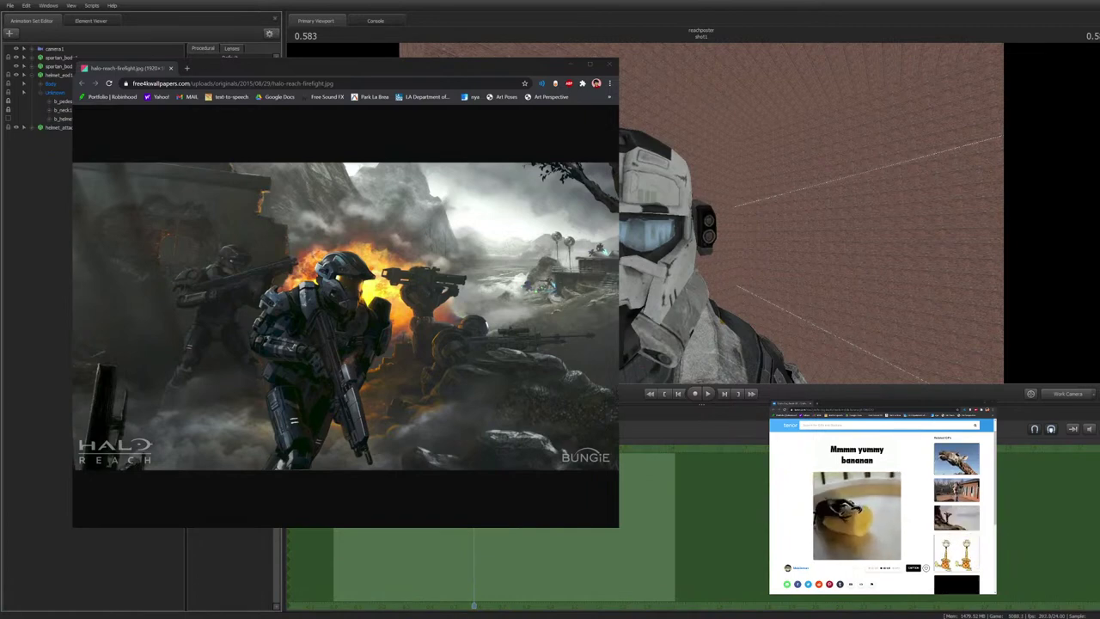
Add a knee guards model, and lock it to the second Spartan's body
click(165, 468)
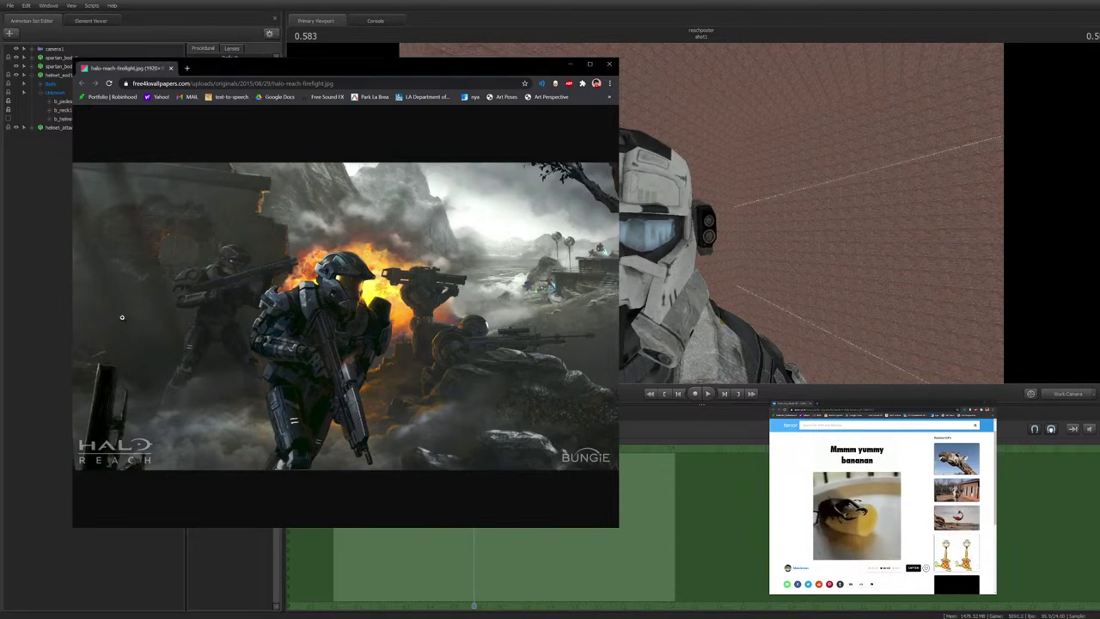
click(808, 215)
key(s)
mouse_move(808, 215)
mouse_down()
mouse_move(769, 223)
mouse_move(825, 227)
mouse_move(803, 219)
mouse_move(816, 217)
mouse_up()
key(w)
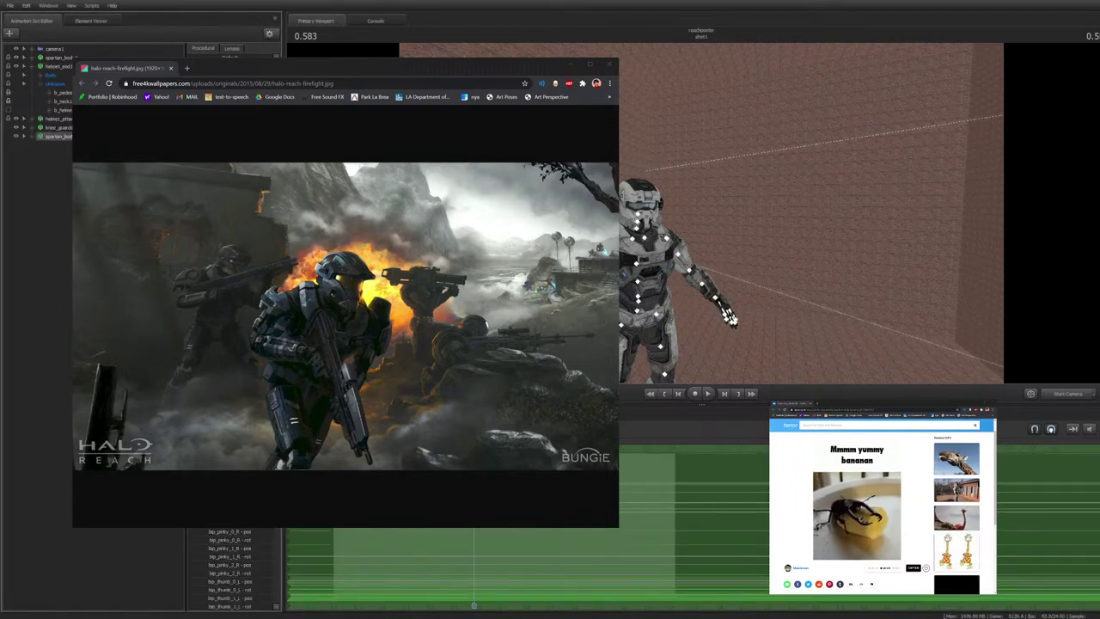
key(ctrl+z)
drag(58, 66, 56, 136)
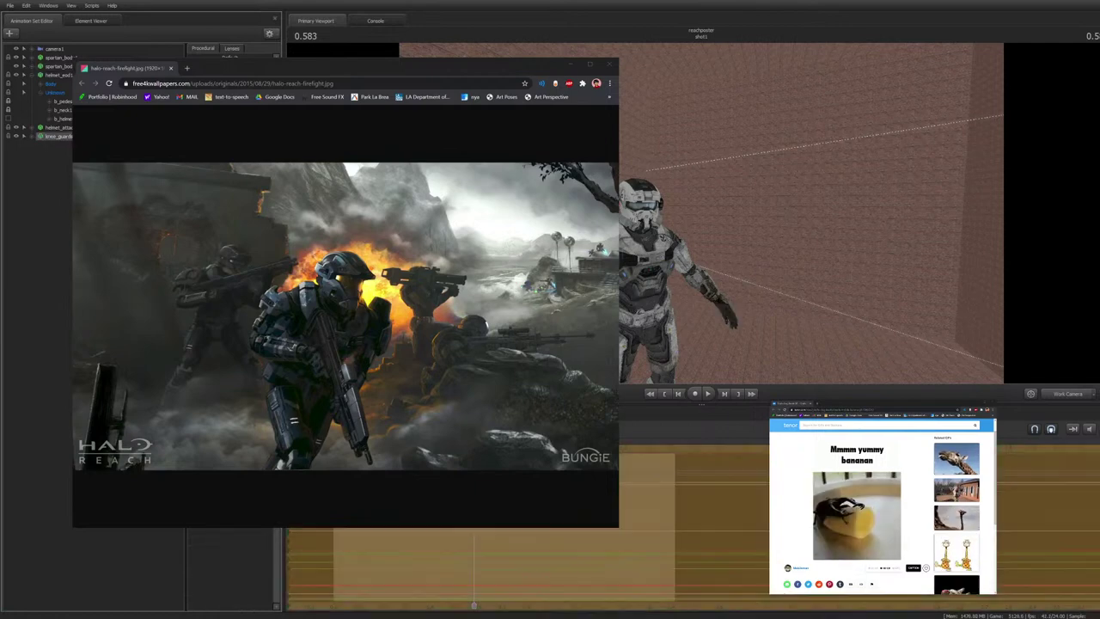
drag(773, 224, 946, 293)
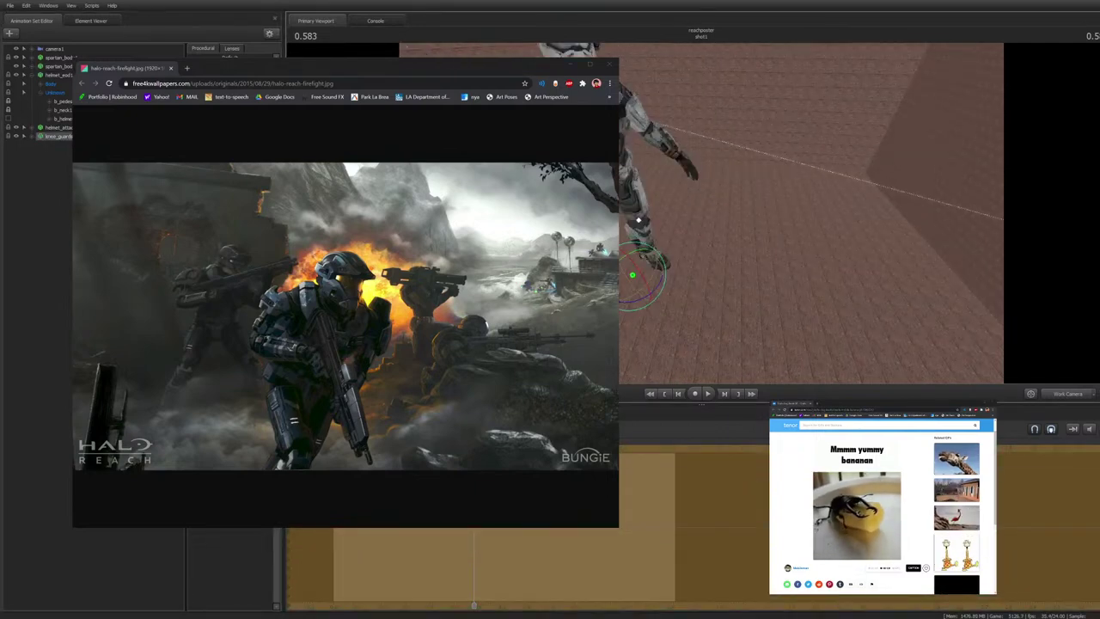
Collapse the helmet's bones, and remove the helmet, helmet attachment and knee guards from the animation set list
click(39, 258)
click(32, 75)
click(58, 75)
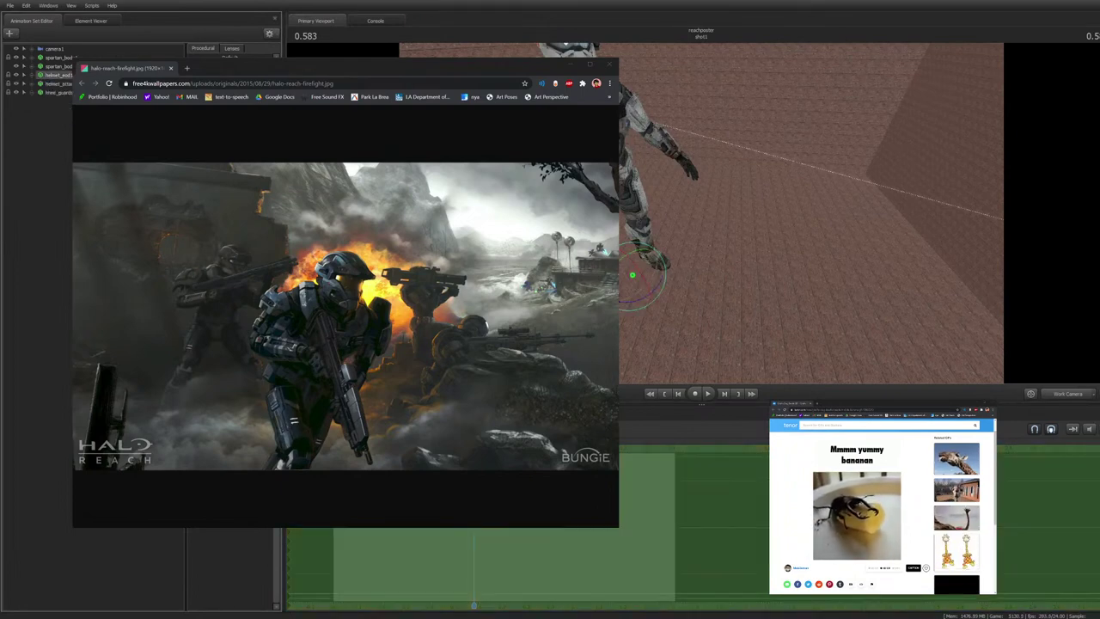
shift+click(59, 92)
key(Delete)
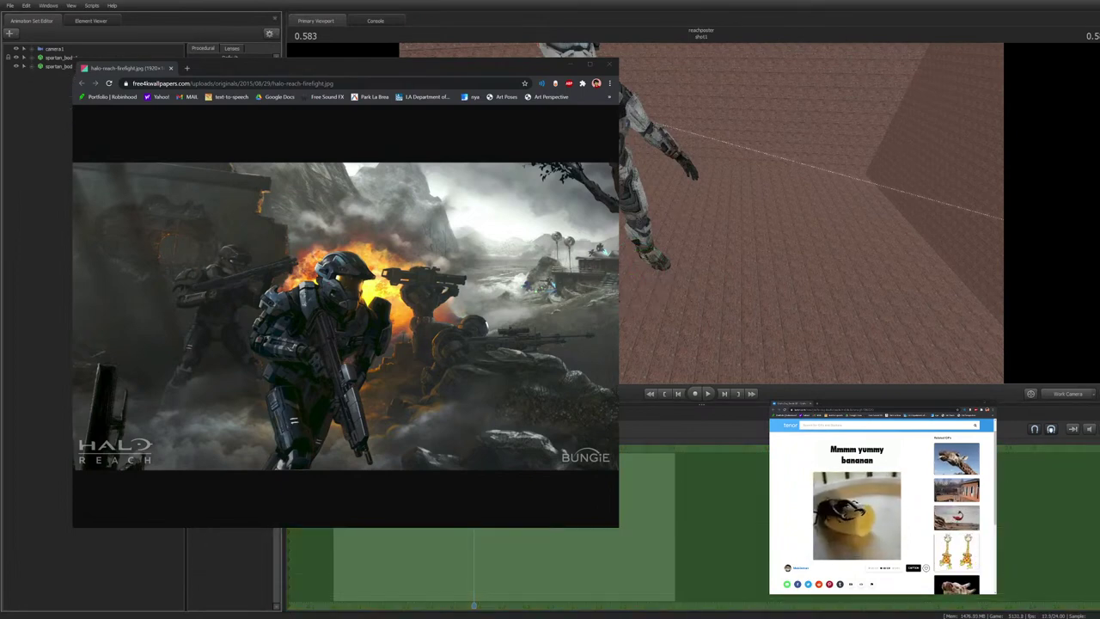
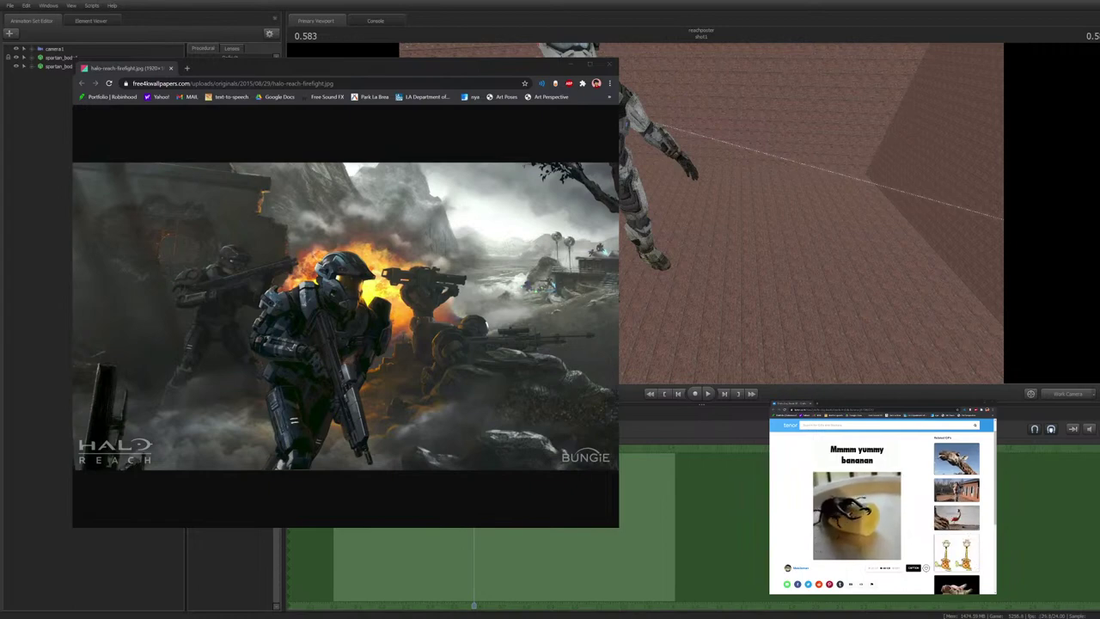
Try adding the grenadier armor model to the second Spartan, and undo the addition
drag(808, 215, 756, 189)
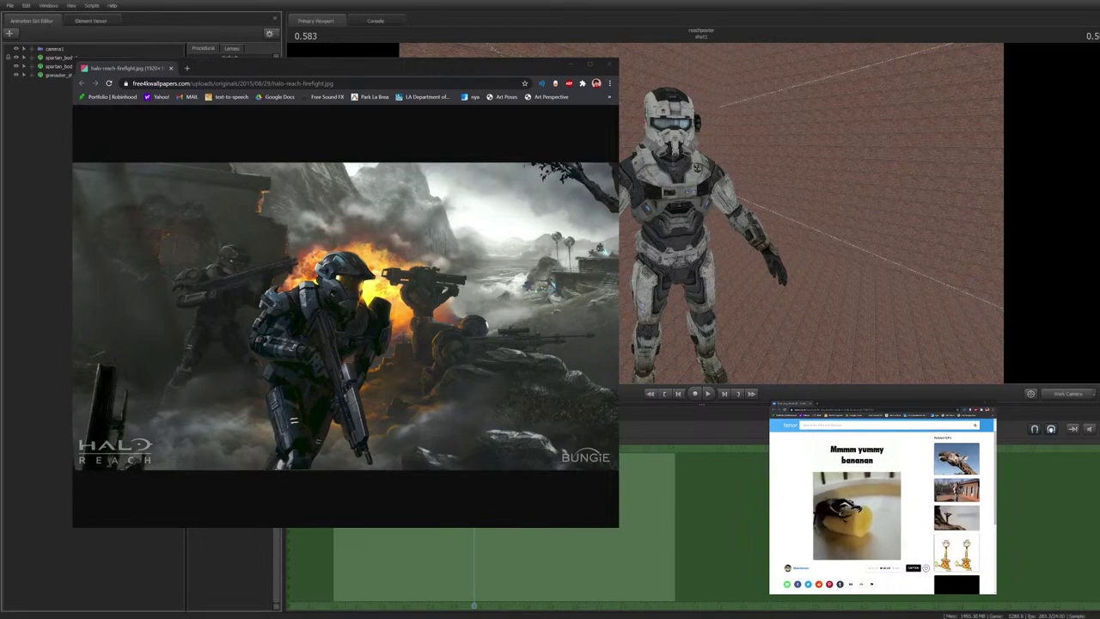
click(58, 74)
drag(808, 215, 748, 232)
key(ctrl+z)
key(ctrl+z)
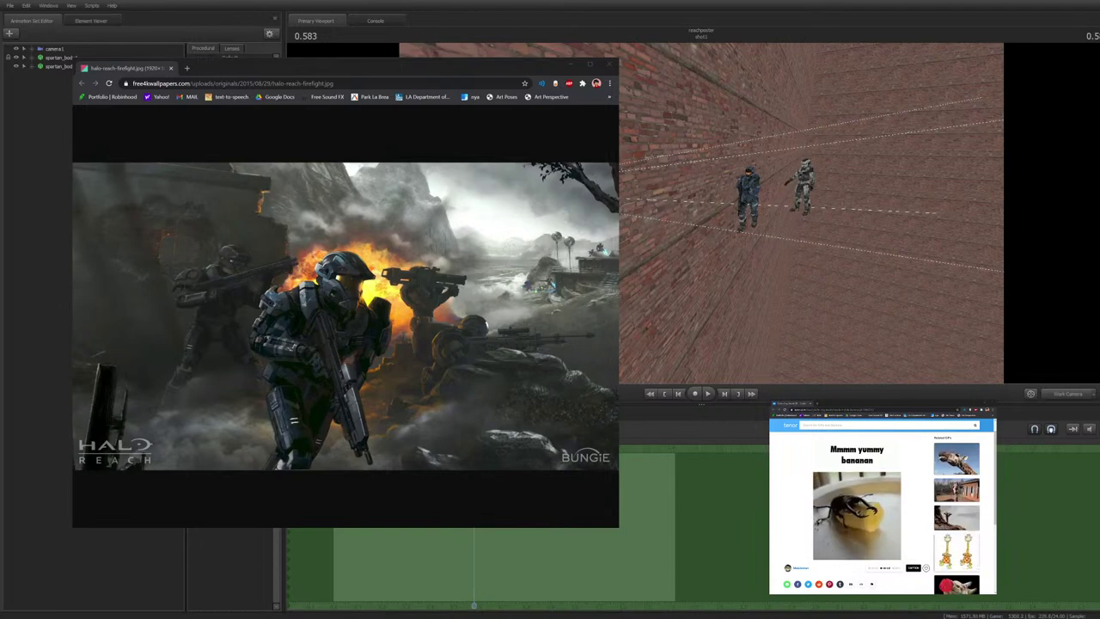
Lock a shoulder armor model to the second Spartan's body, and remove it from the animation set list
drag(808, 215, 864, 210)
drag(58, 66, 58, 75)
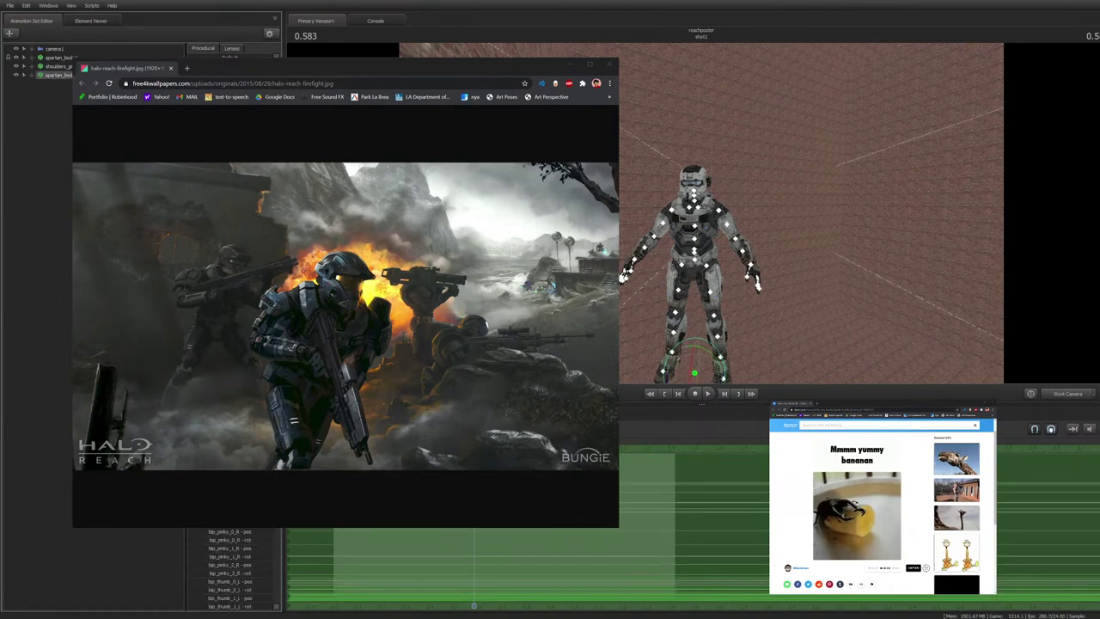
drag(58, 74, 60, 75)
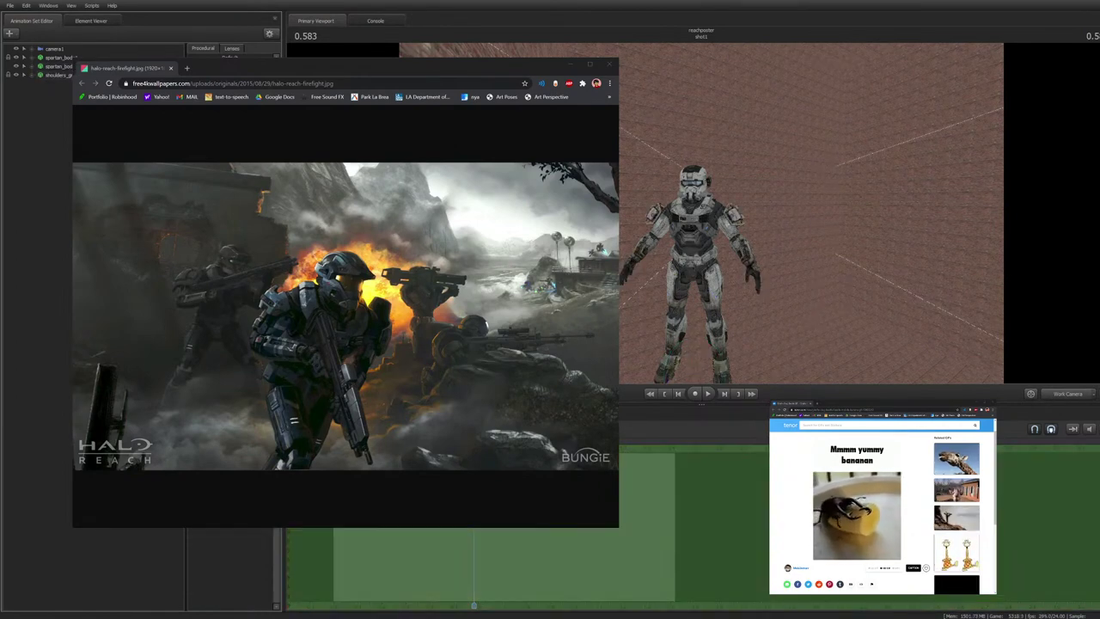
click(59, 75)
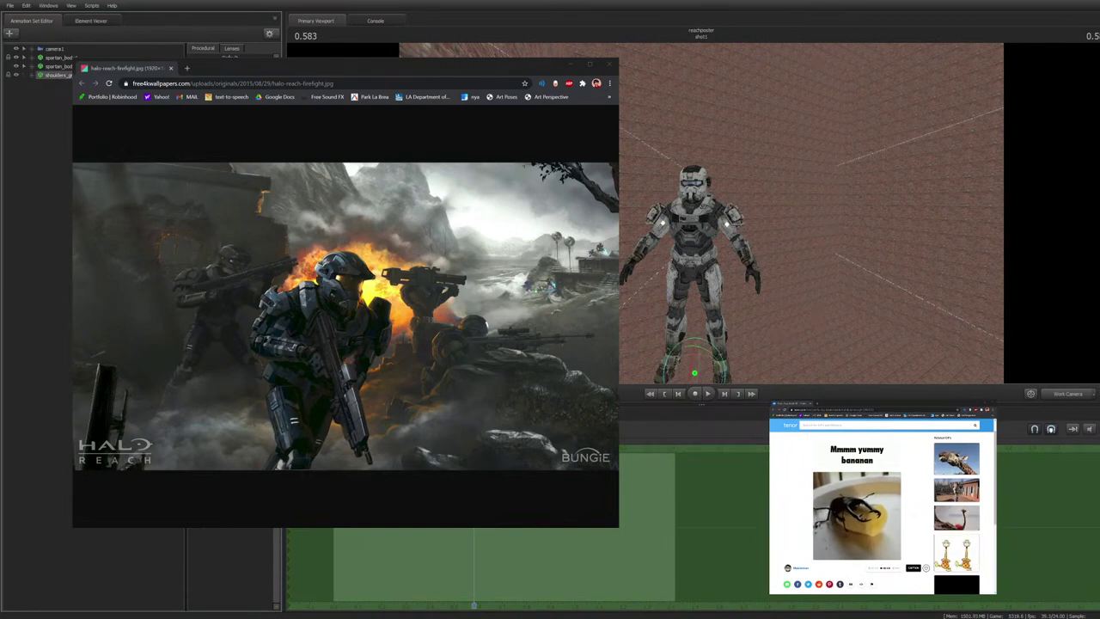
key(Delete)
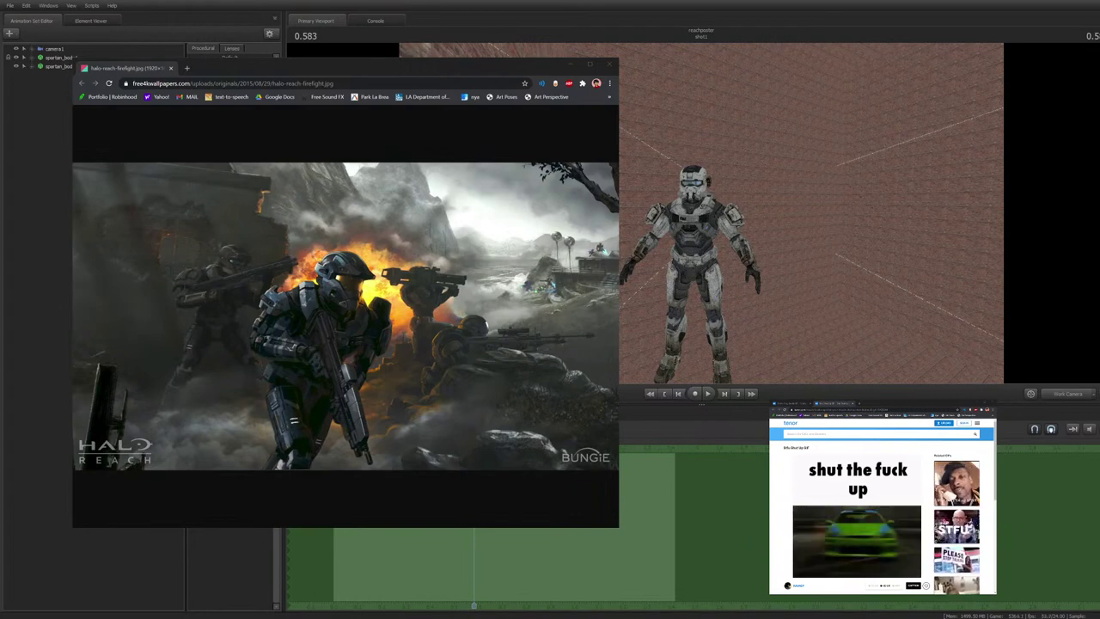
Add a shotgun model to the scene, and apply a rig to the second Spartan's body
drag(808, 215, 769, 217)
key(w)
key(d)
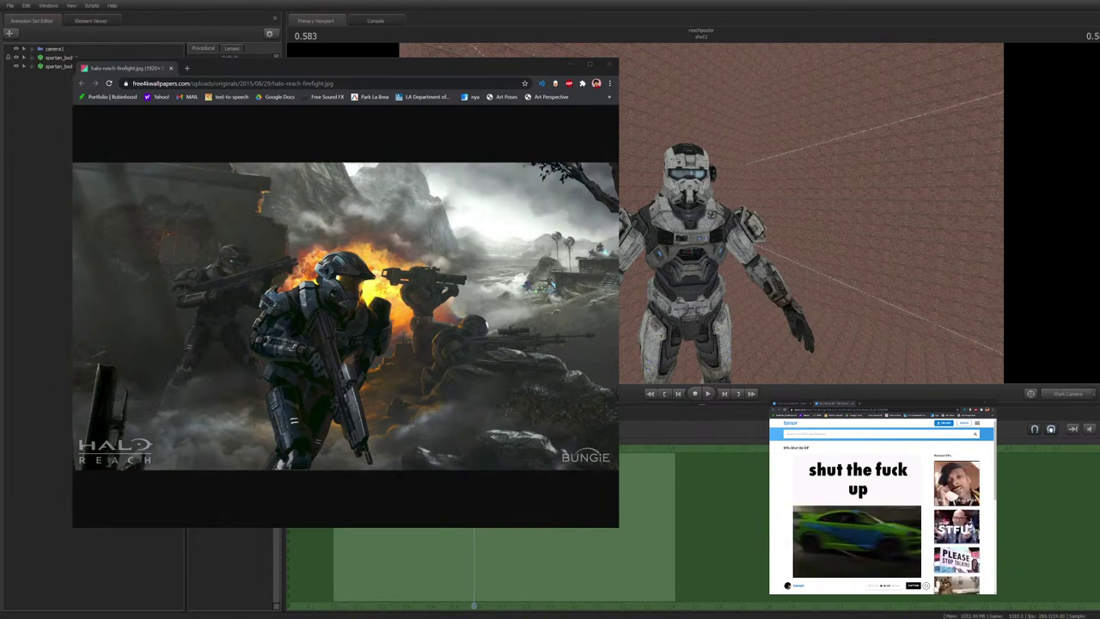
key(ctrl)
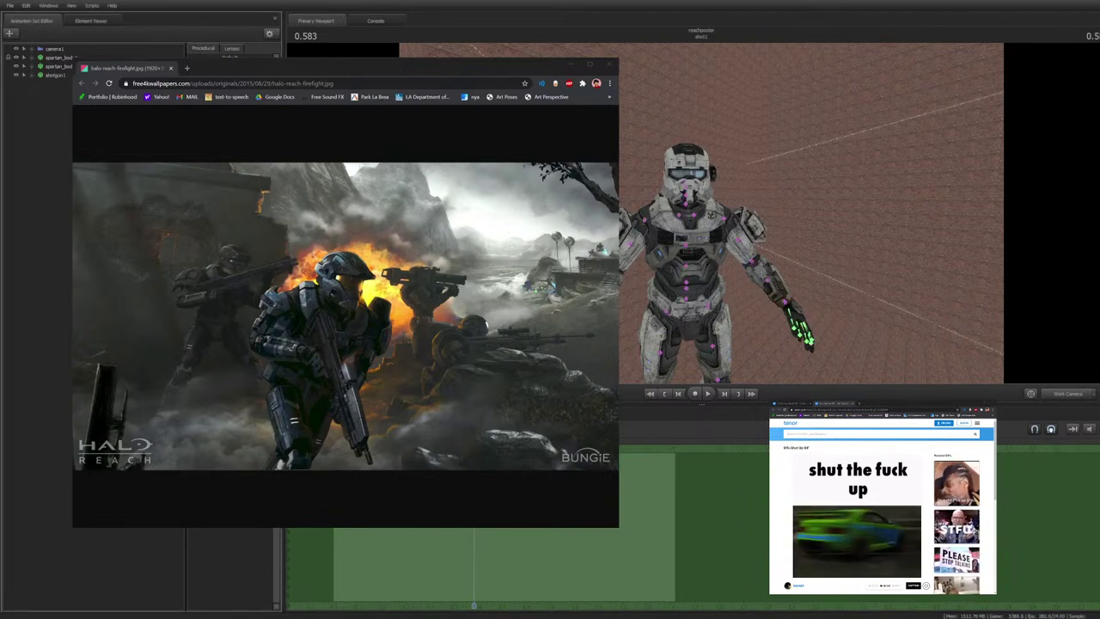
click(58, 66)
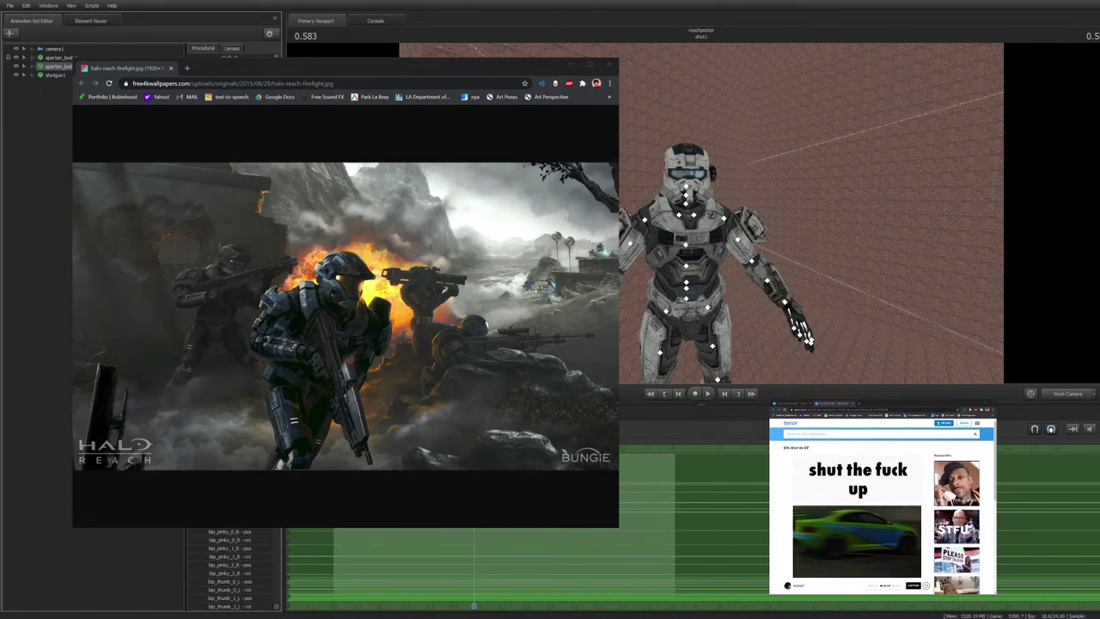
key(Escape)
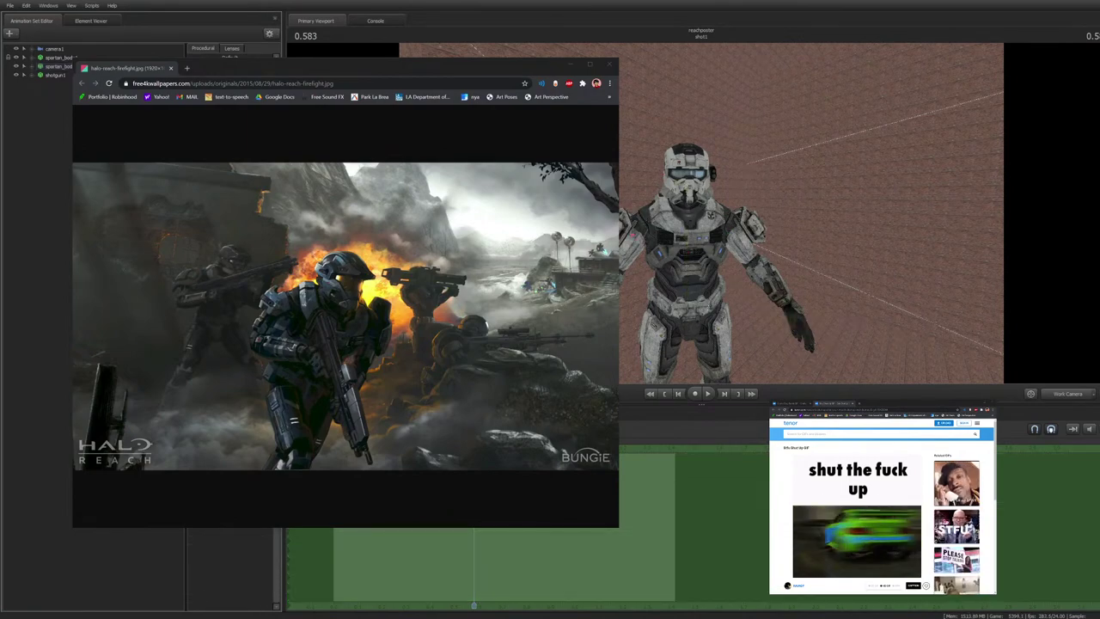
Expand the second Spartan's right-arm rig controls and the shotgun's bones in the animation set list
drag(808, 215, 786, 223)
click(55, 75)
ctrl+click(667, 287)
drag(730, 257, 727, 314)
key(w)
click(32, 154)
click(41, 163)
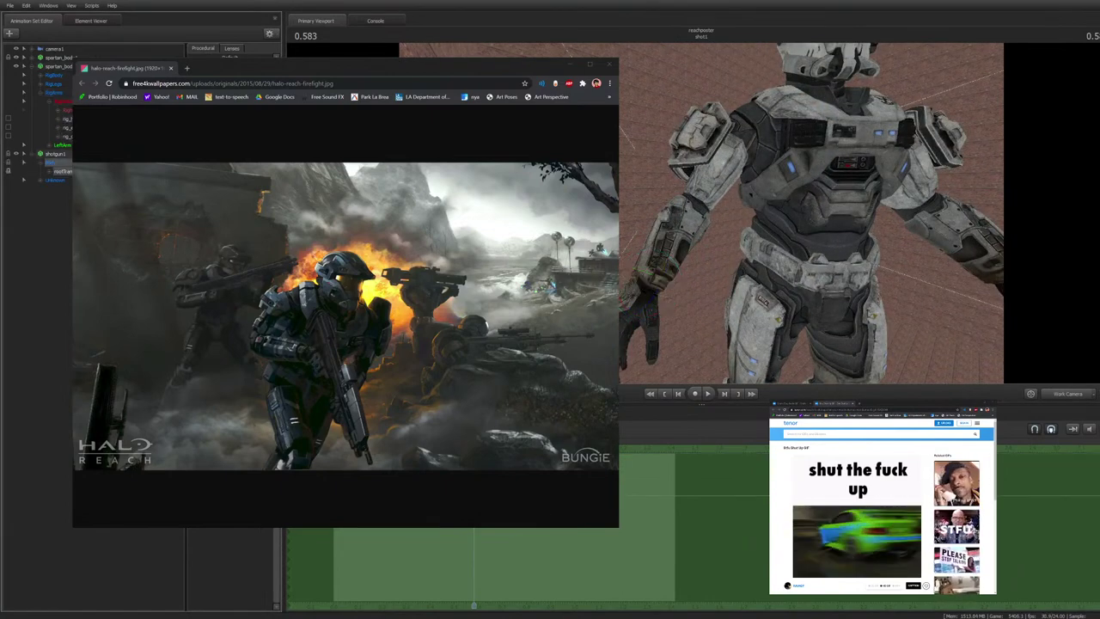
Move the shotgun by its root transform to the second Spartan's right hand, and collapse the shotgun's bones
key(f)
drag(812, 213, 824, 236)
mouse_move(658, 239)
mouse_down()
mouse_move(679, 221)
mouse_move(679, 196)
mouse_move(651, 238)
mouse_up()
key(w)
mouse_move(799, 228)
mouse_down()
mouse_move(774, 206)
mouse_move(799, 228)
mouse_move(786, 220)
mouse_move(796, 245)
mouse_up()
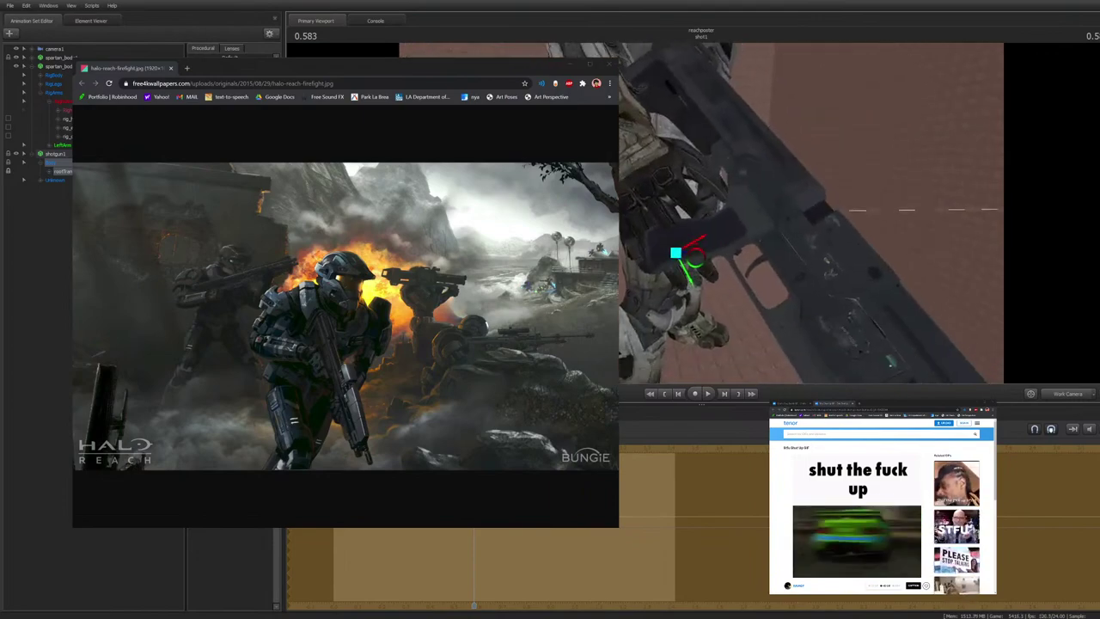
drag(695, 258, 643, 197)
key(q)
key(w)
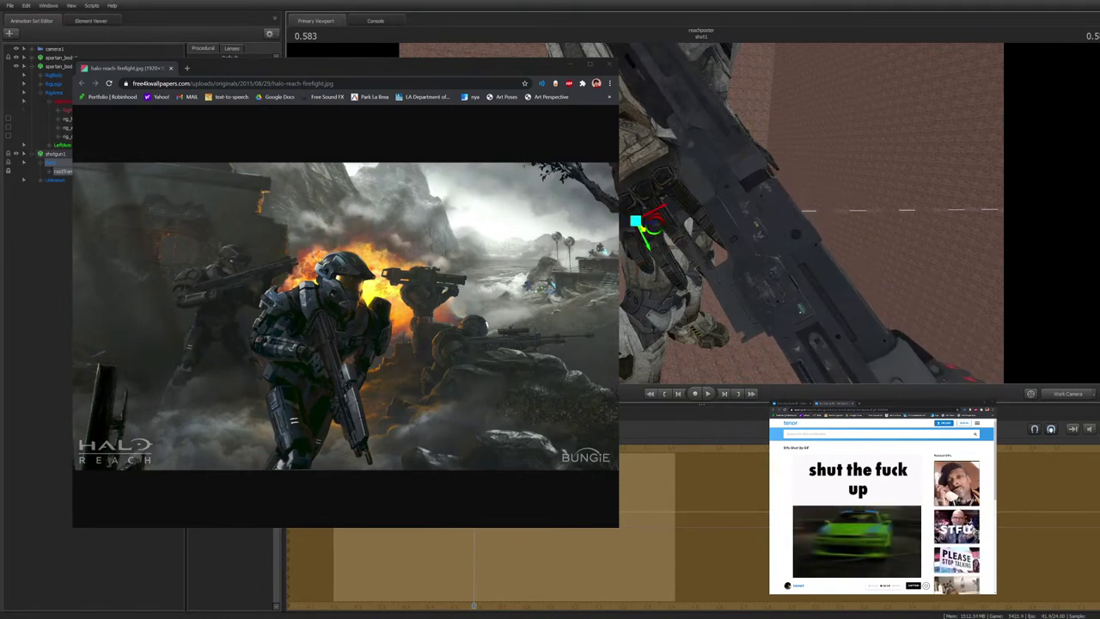
drag(652, 218, 665, 223)
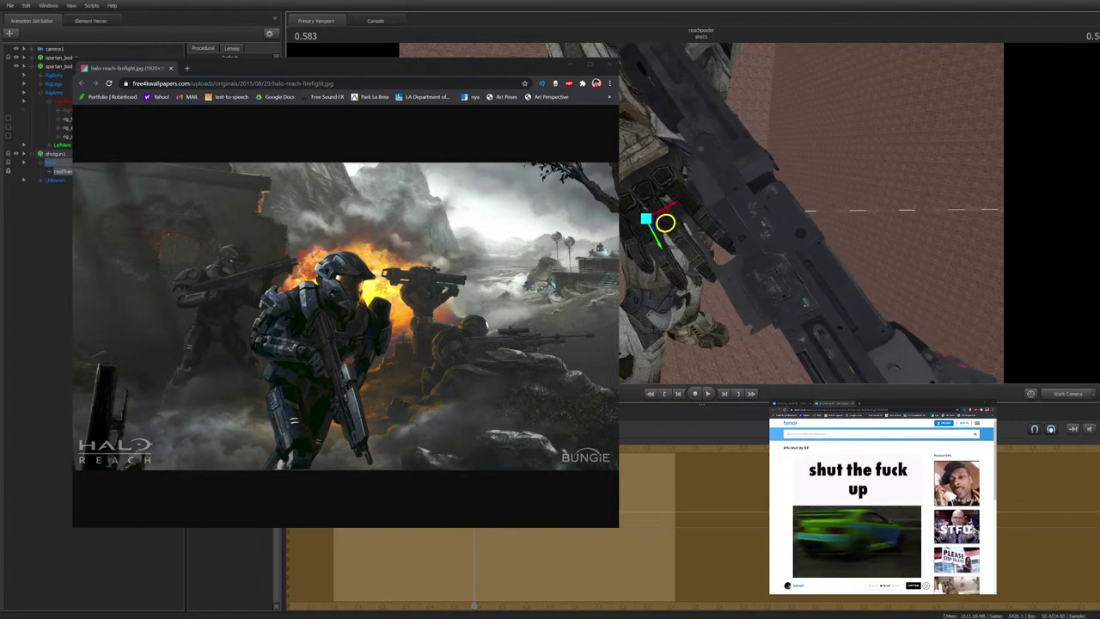
key(Escape)
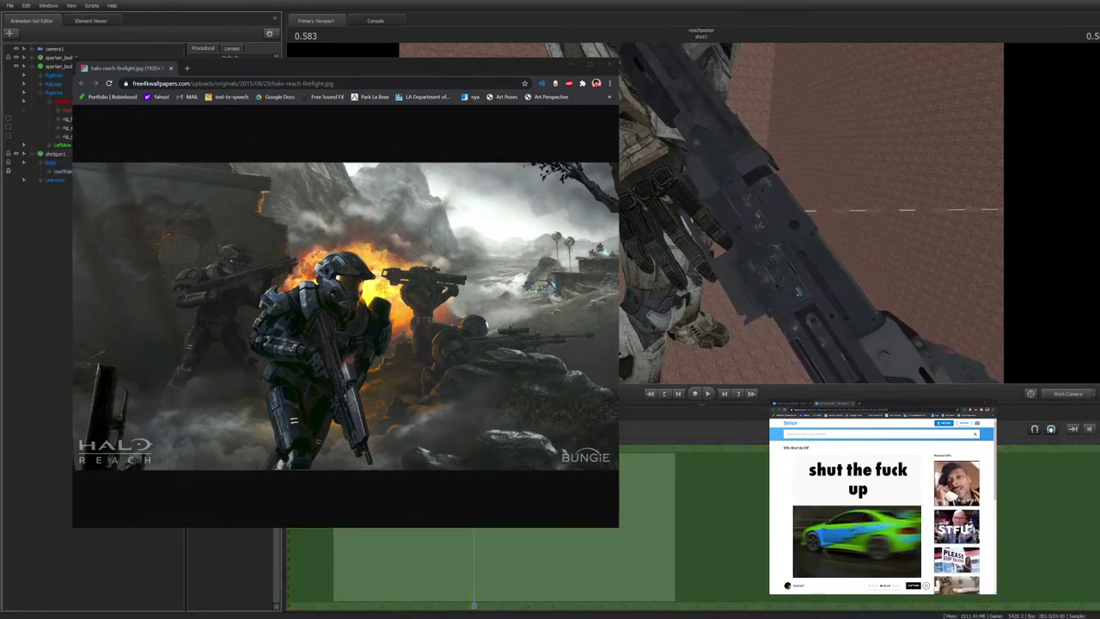
key(ctrl+z)
key(ctrl+z)
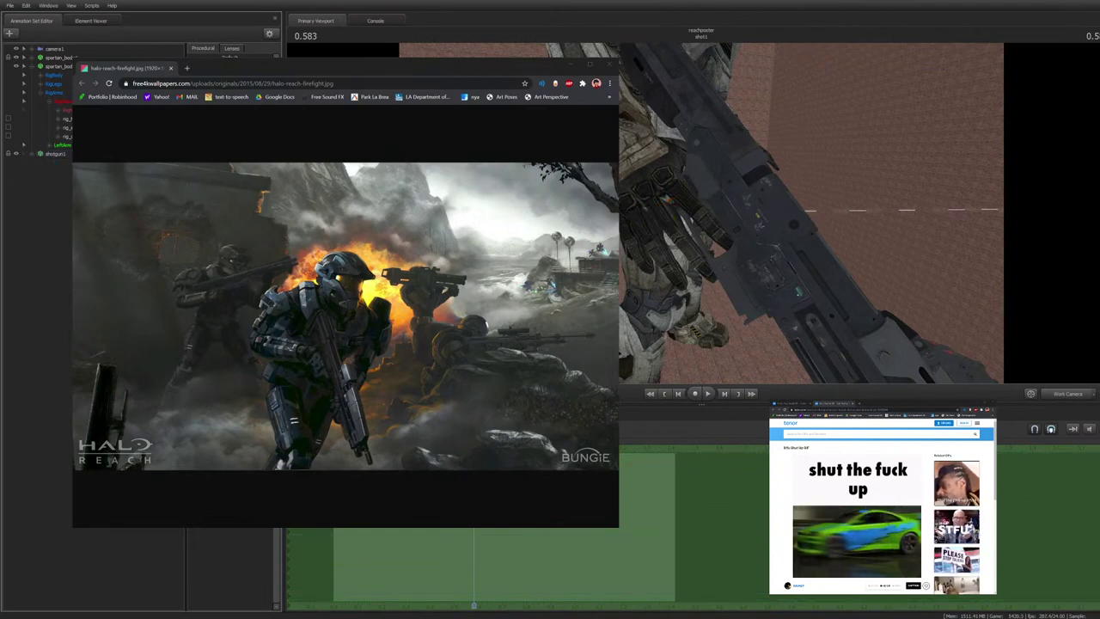
Rotate the base joints of the middle and neighbouring fingers on the second Spartan's right hand toward the shotgun
click(677, 186)
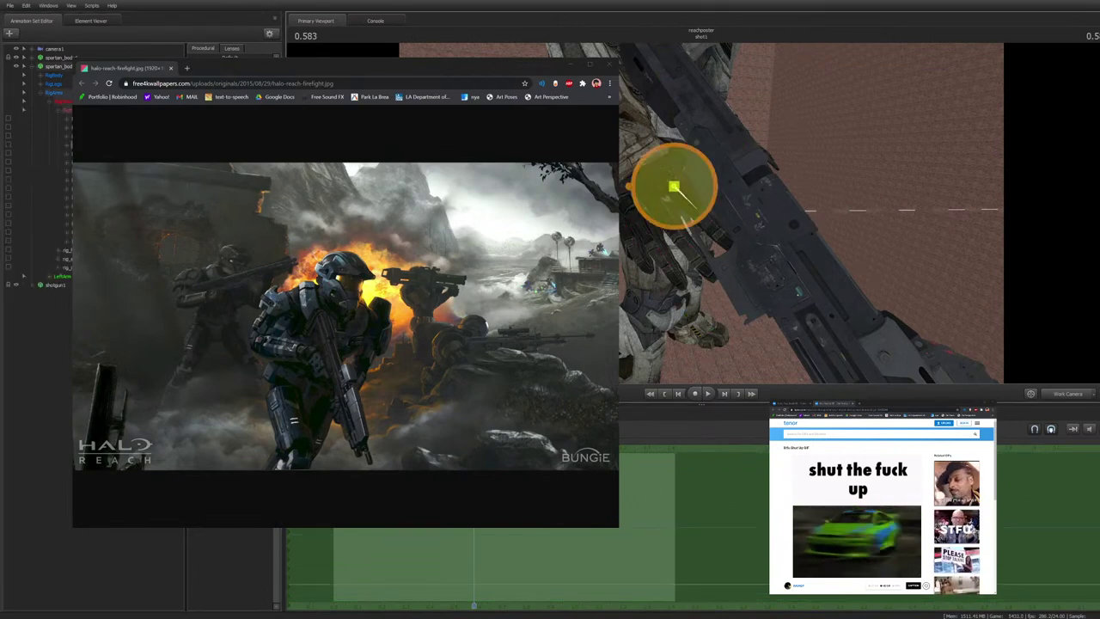
ctrl+click(656, 198)
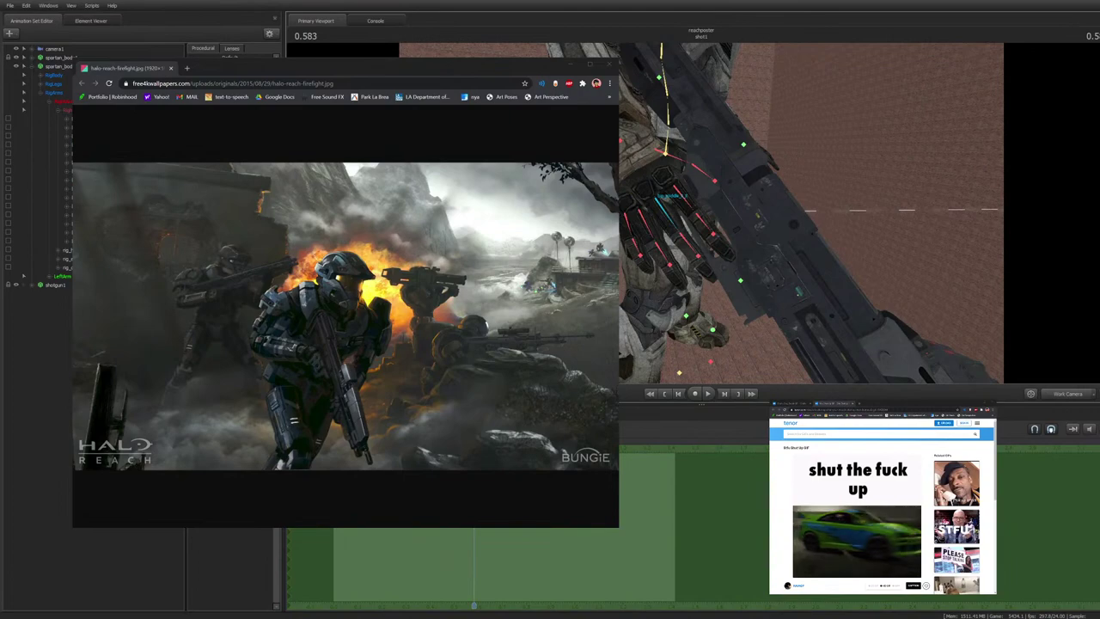
drag(658, 200, 665, 212)
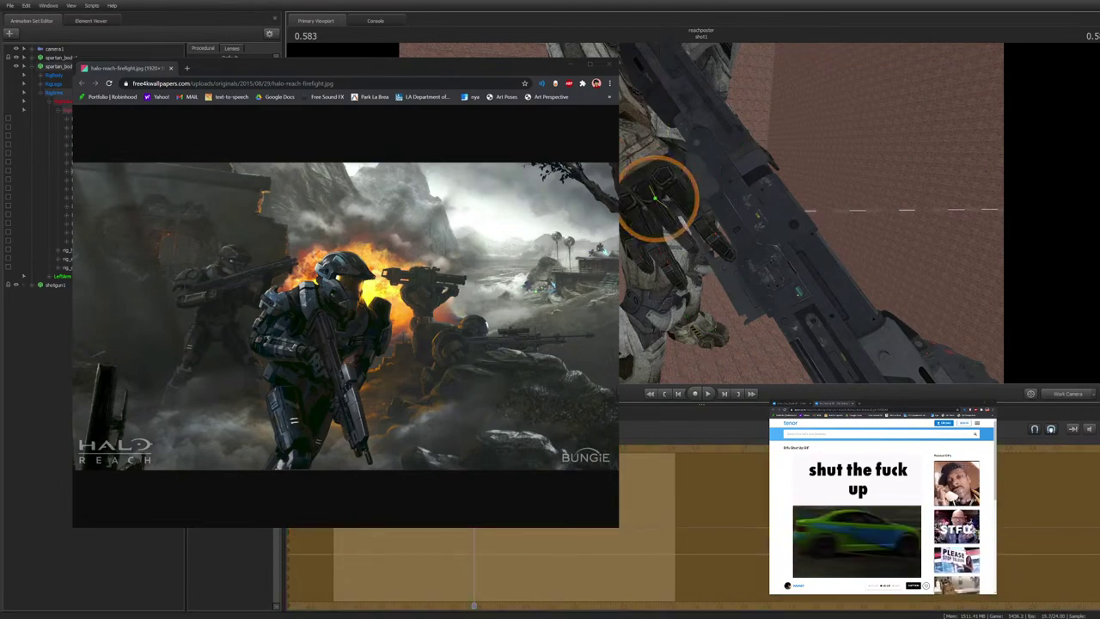
ctrl+click(684, 227)
mouse_move(677, 226)
mouse_down()
mouse_move(735, 234)
mouse_move(697, 101)
mouse_move(640, 186)
mouse_move(704, 192)
mouse_move(705, 178)
mouse_move(698, 194)
mouse_move(679, 174)
mouse_move(664, 216)
mouse_up()
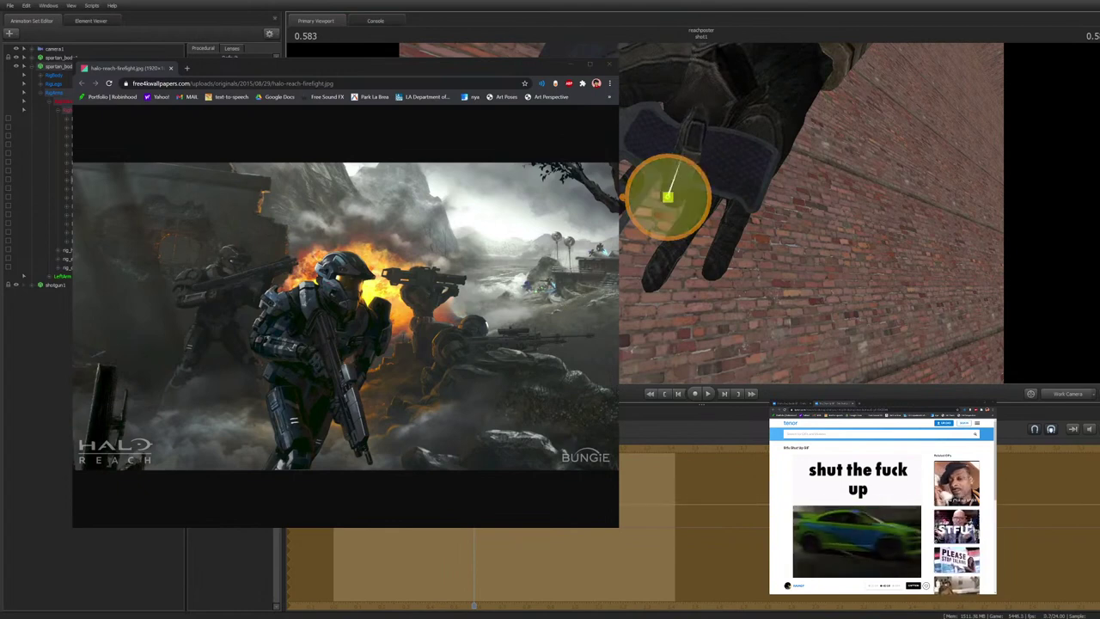
Curl the remaining finger joints of the second Spartan's right hand around the shotgun's grip
ctrl+click(683, 156)
drag(682, 161, 744, 187)
ctrl+click(717, 179)
ctrl+click(704, 201)
ctrl+click(716, 167)
ctrl+click(745, 183)
ctrl+click(731, 215)
drag(731, 225, 735, 212)
key(q)
click(747, 190)
drag(746, 203, 732, 234)
ctrl+click(745, 302)
ctrl+click(738, 192)
ctrl+click(721, 226)
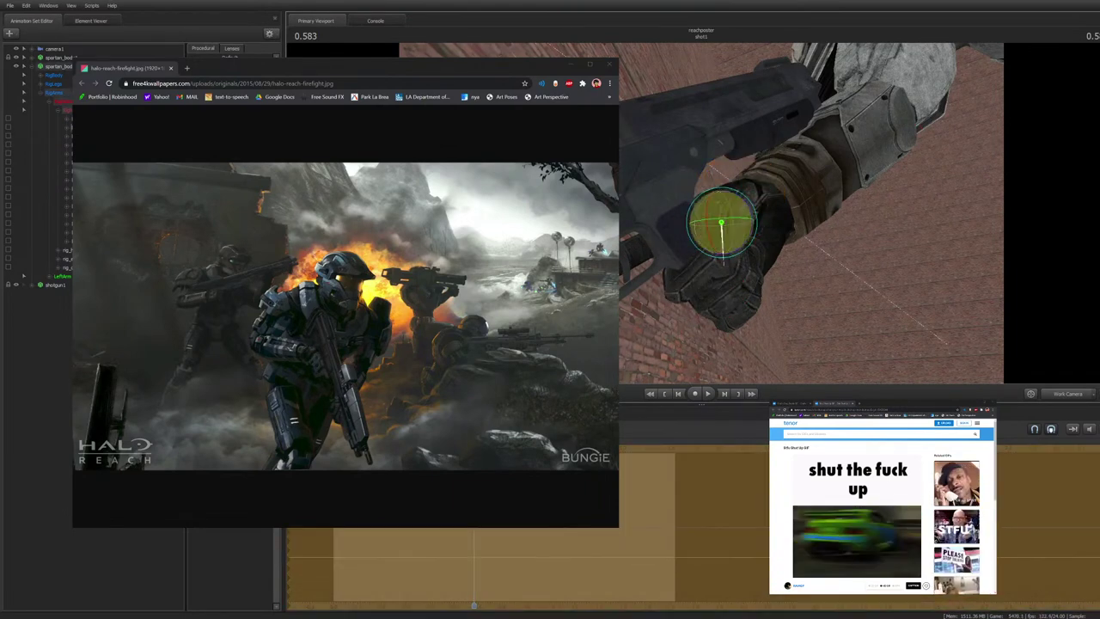
Refine the bend of the right hand's finger joints so they close on the shotgun's grip
ctrl+click(740, 196)
drag(741, 196, 795, 251)
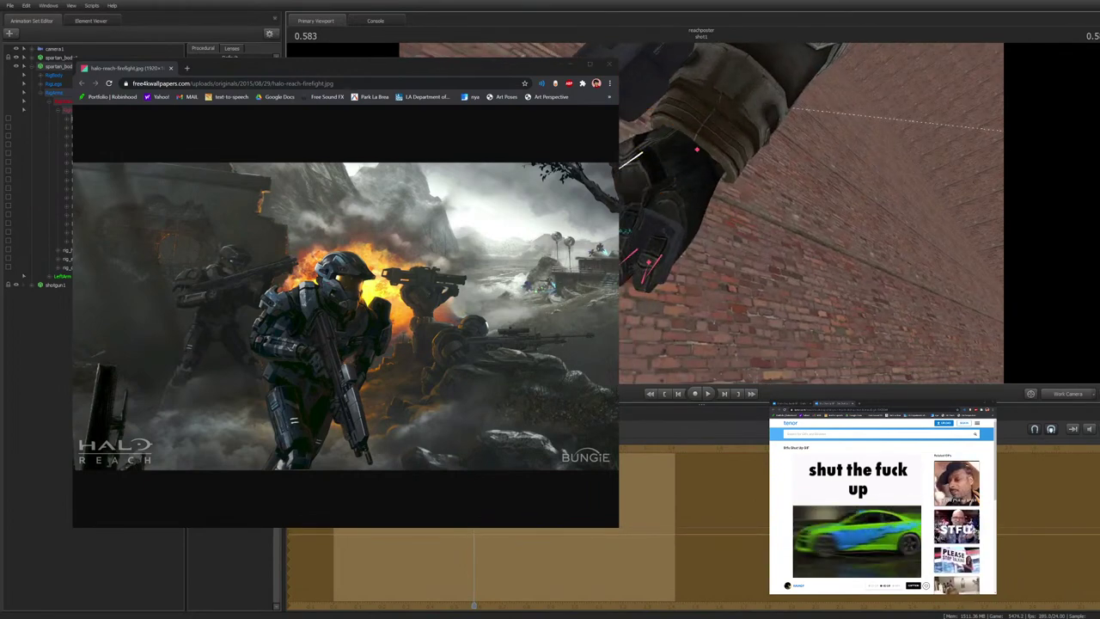
ctrl+click(627, 231)
drag(634, 230, 634, 236)
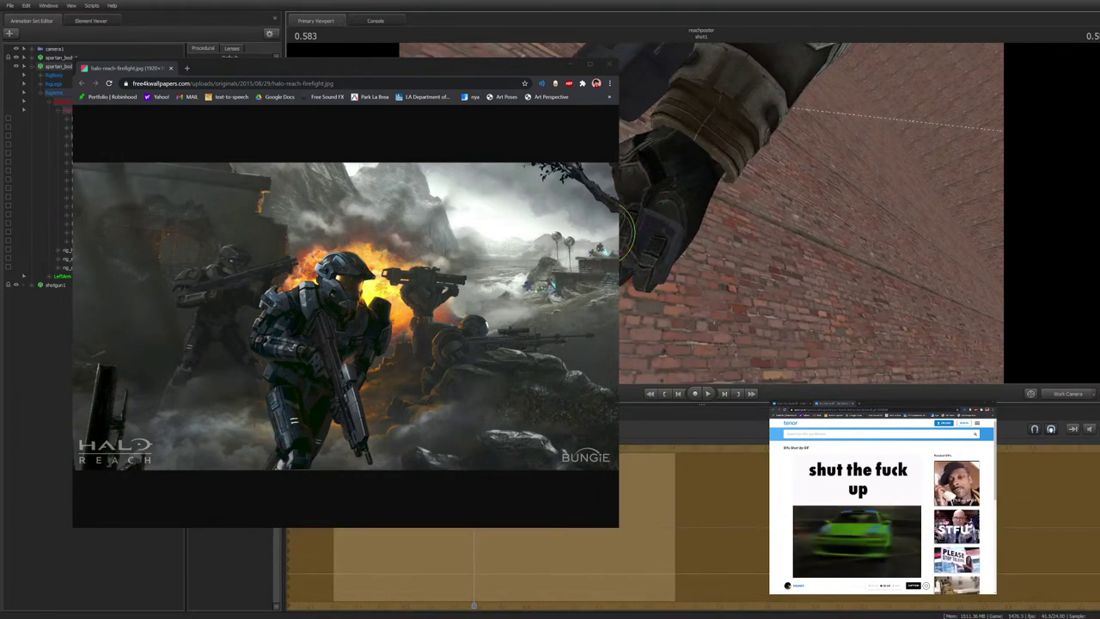
ctrl+click(643, 153)
drag(644, 153, 650, 161)
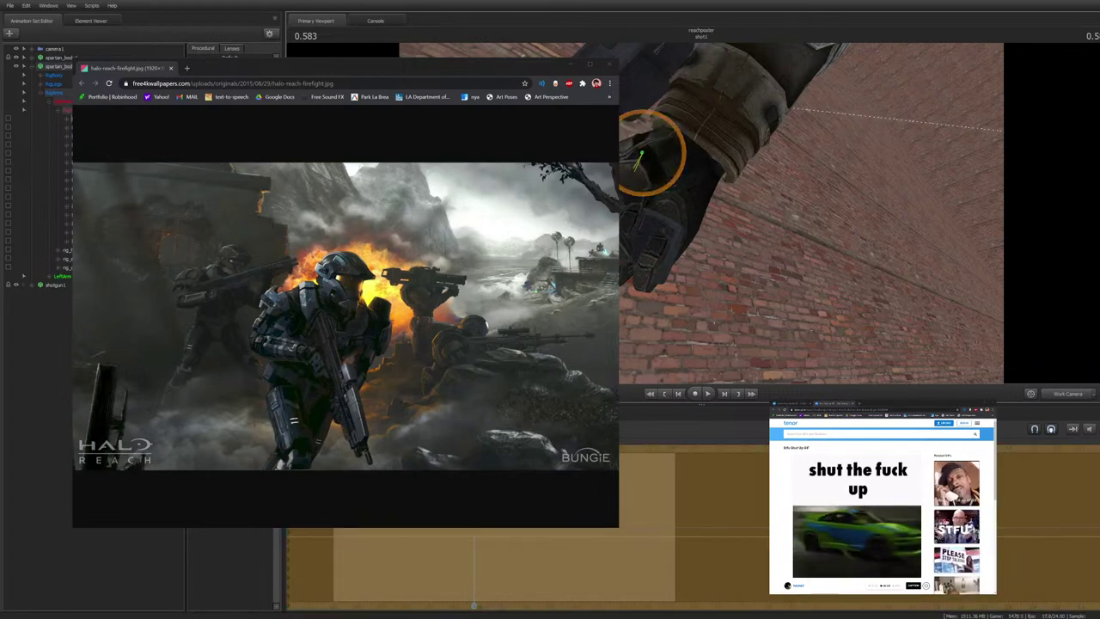
Collapse the second Spartan's right-hand finger and right-arm groups in the animation set list
click(57, 110)
click(67, 110)
click(24, 110)
click(49, 102)
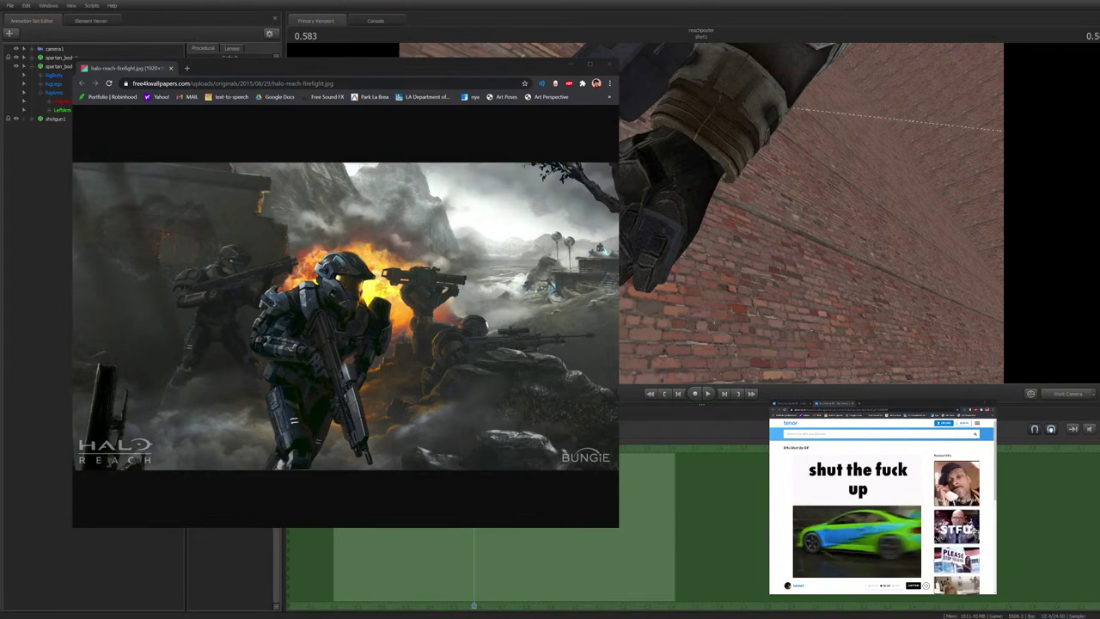
click(134, 525)
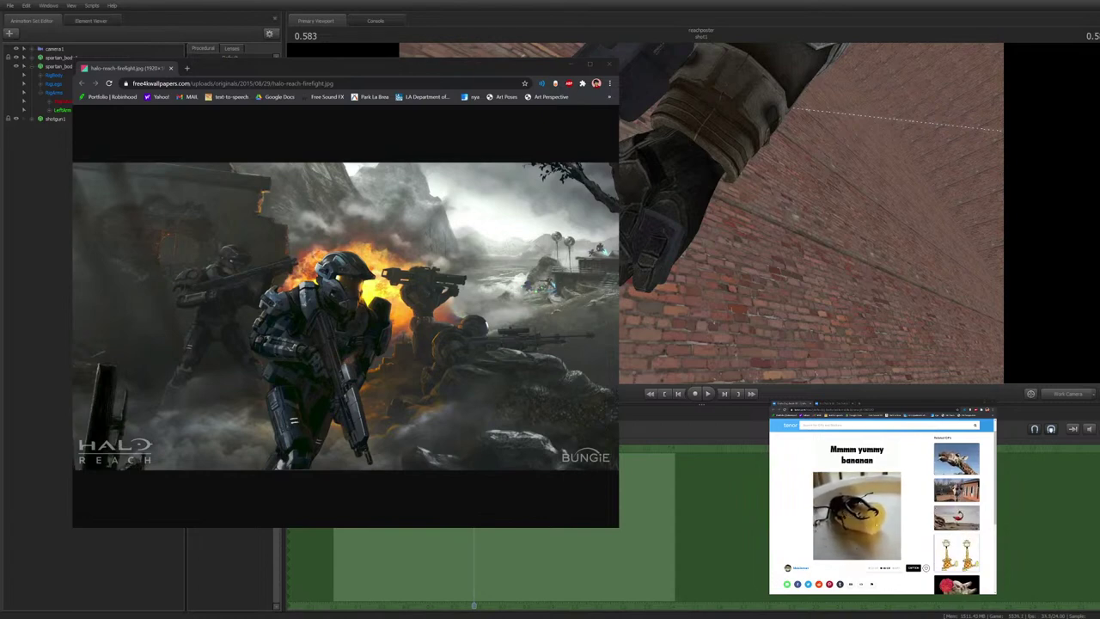
Select the second Spartan's right-hand rig control, and start posing the hand that holds the shotgun
drag(773, 215, 873, 273)
ctrl+click(624, 166)
drag(645, 173, 646, 140)
ctrl+click(623, 166)
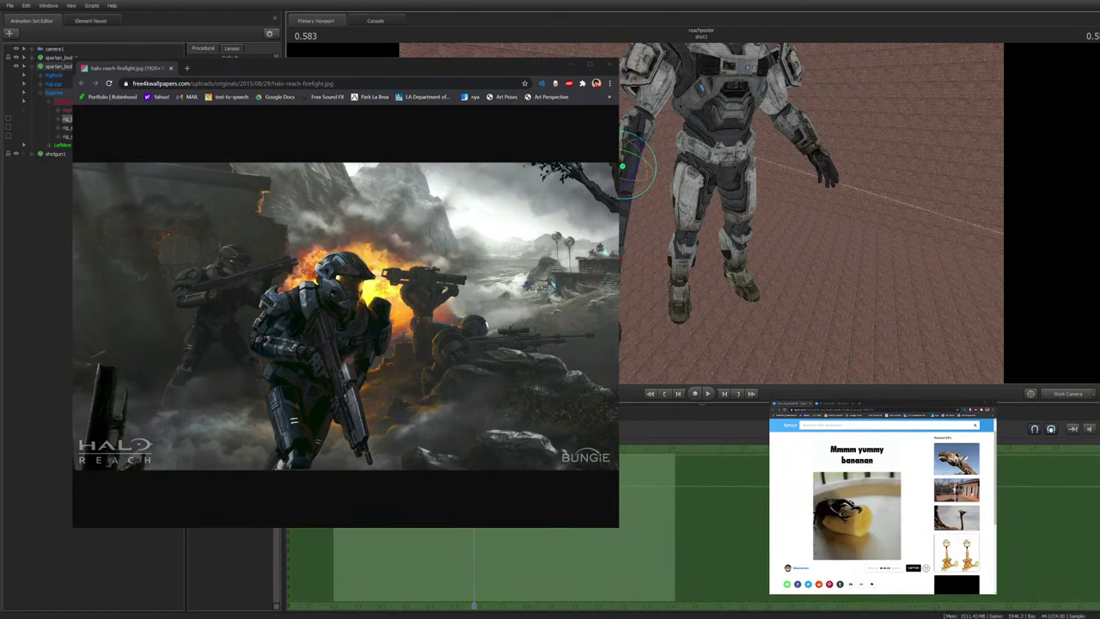
Move the white Spartan's right hand inward so the shotgun is held in front of the torso
drag(774, 224, 774, 194)
key(r)
drag(633, 231, 688, 207)
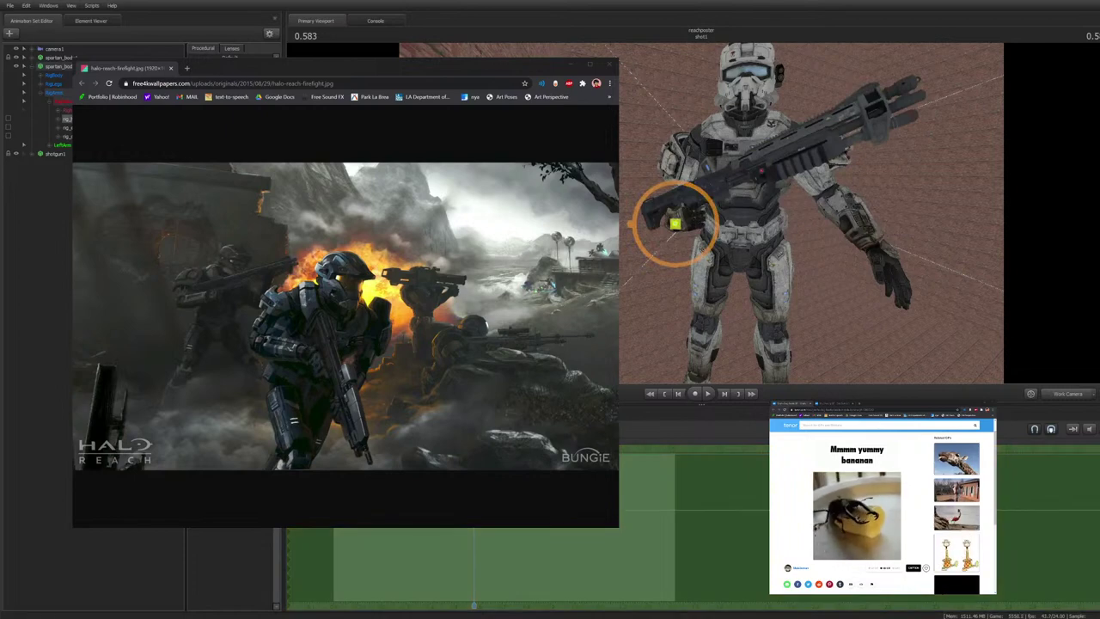
Switch the viewport to camera1 and reposition the white Spartan's right and left feet
click(1068, 394)
ctrl+click(681, 277)
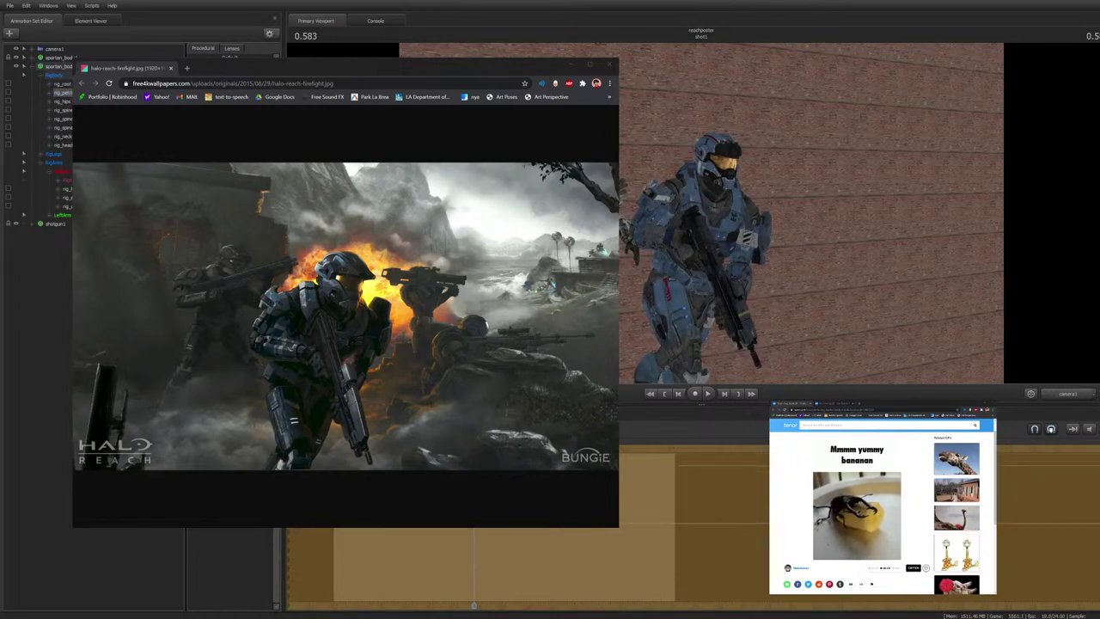
key(ctrl)
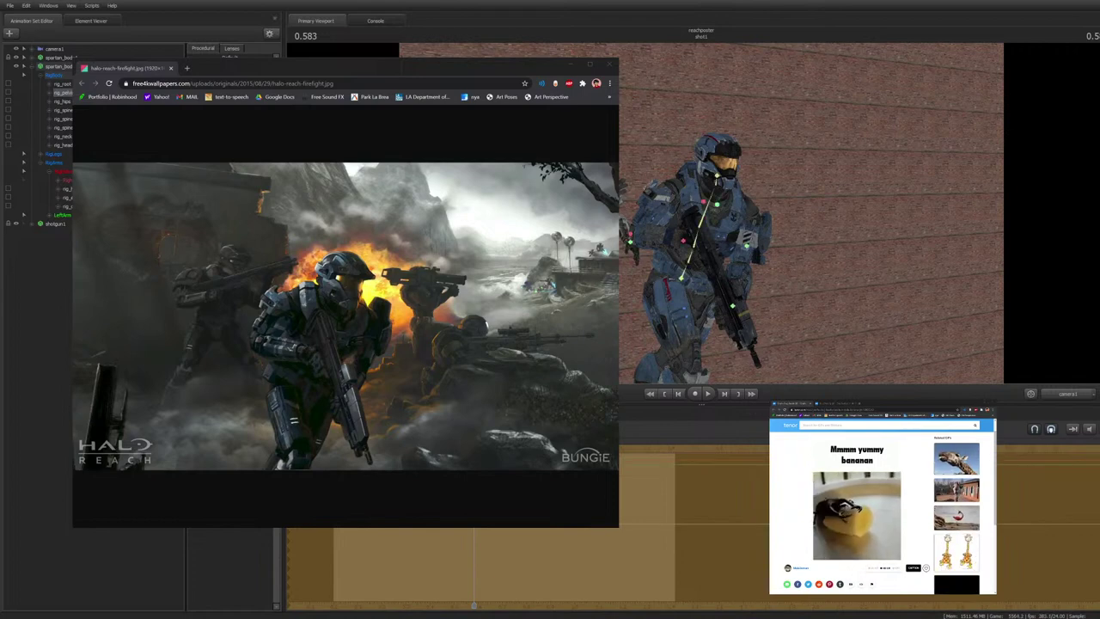
key(ctrl)
ctrl+click(651, 366)
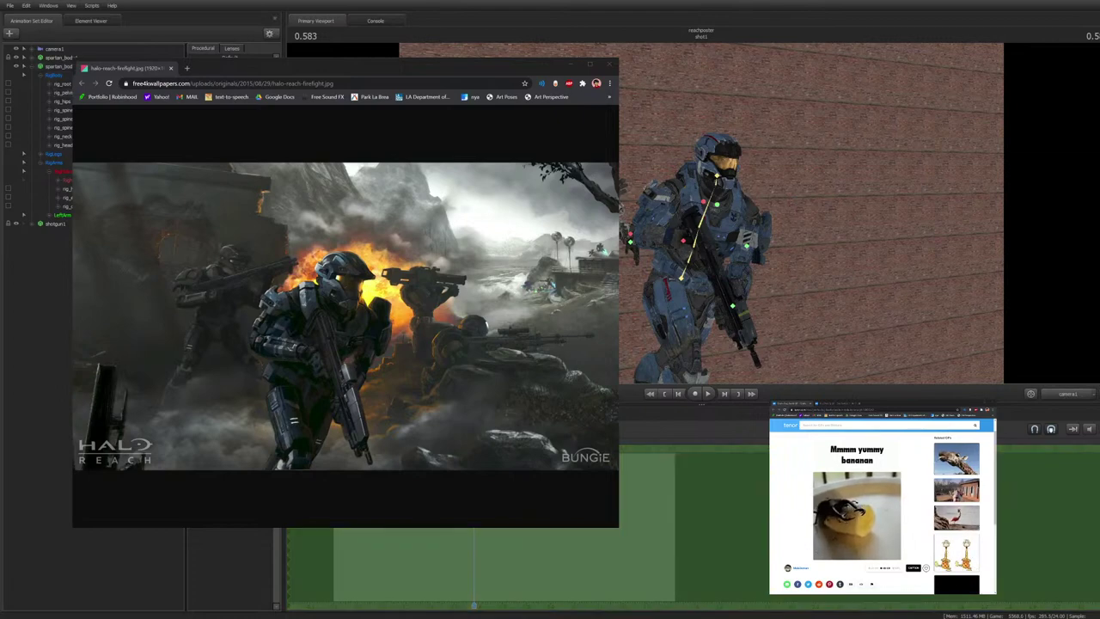
drag(650, 365, 653, 362)
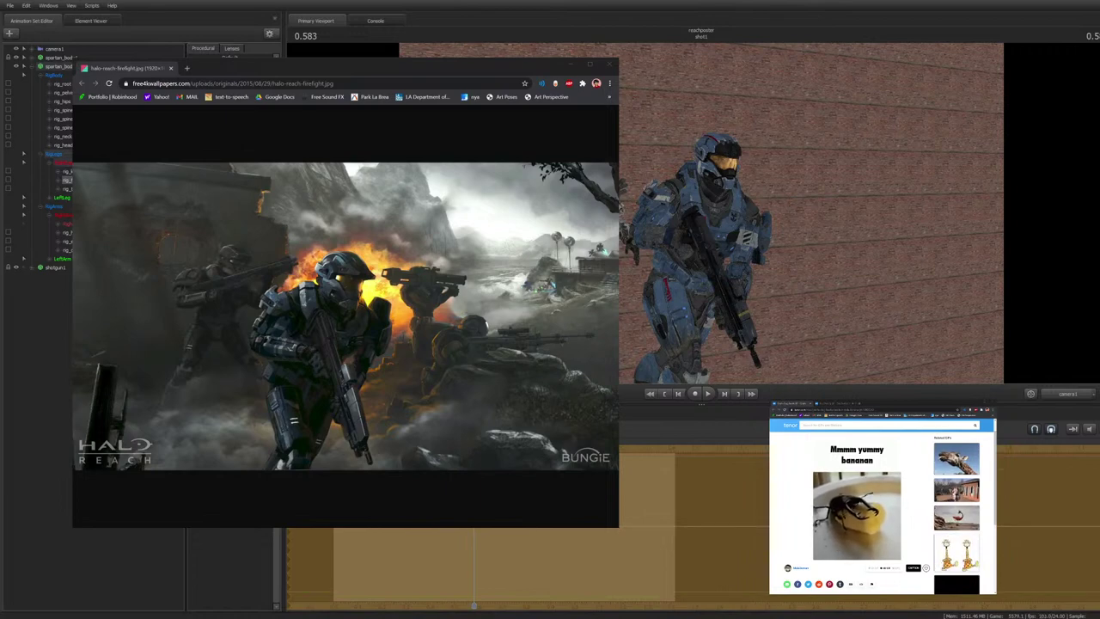
ctrl+click(603, 352)
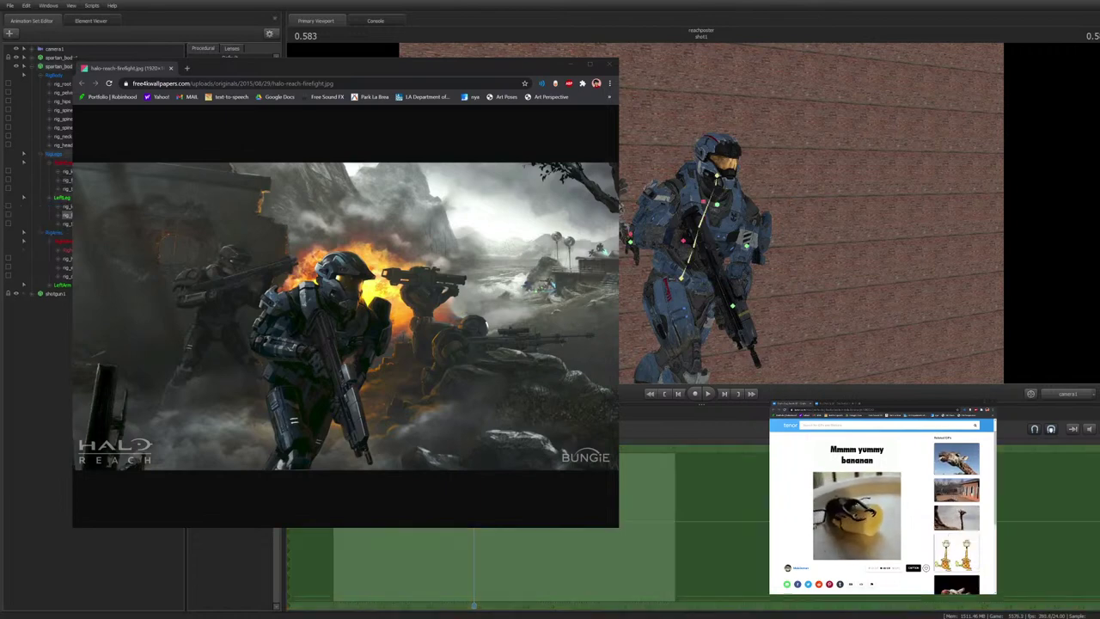
drag(604, 352, 612, 350)
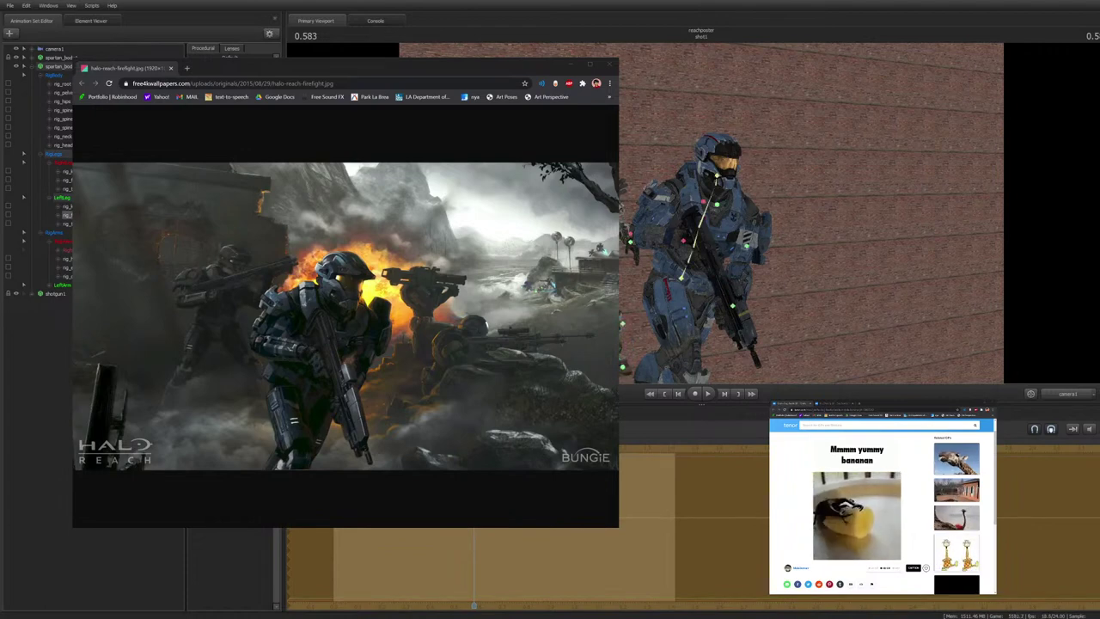
Adjust the white Spartan's pelvis slightly downward and reposition its right knee to balance the stance
ctrl+click(681, 279)
drag(681, 278, 682, 282)
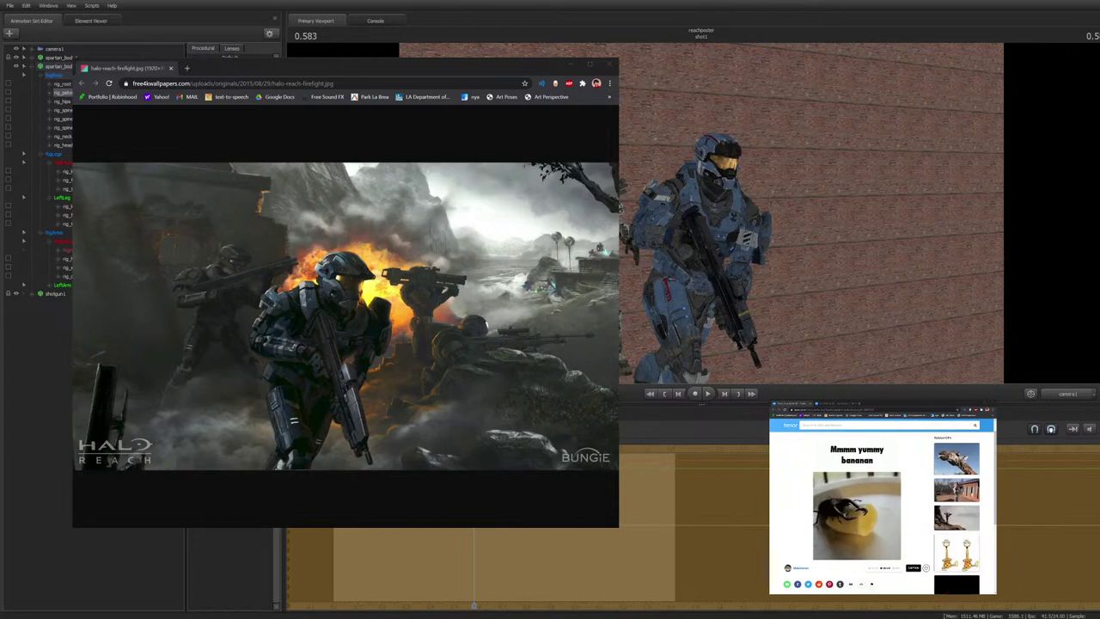
ctrl+click(657, 365)
drag(658, 366, 659, 367)
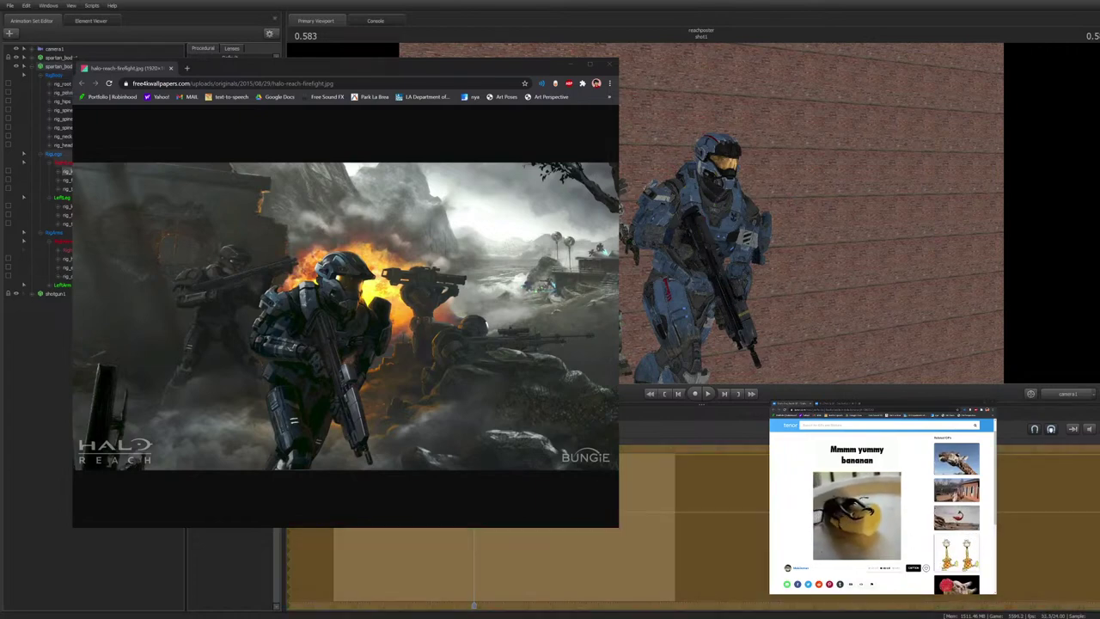
key(ctrl)
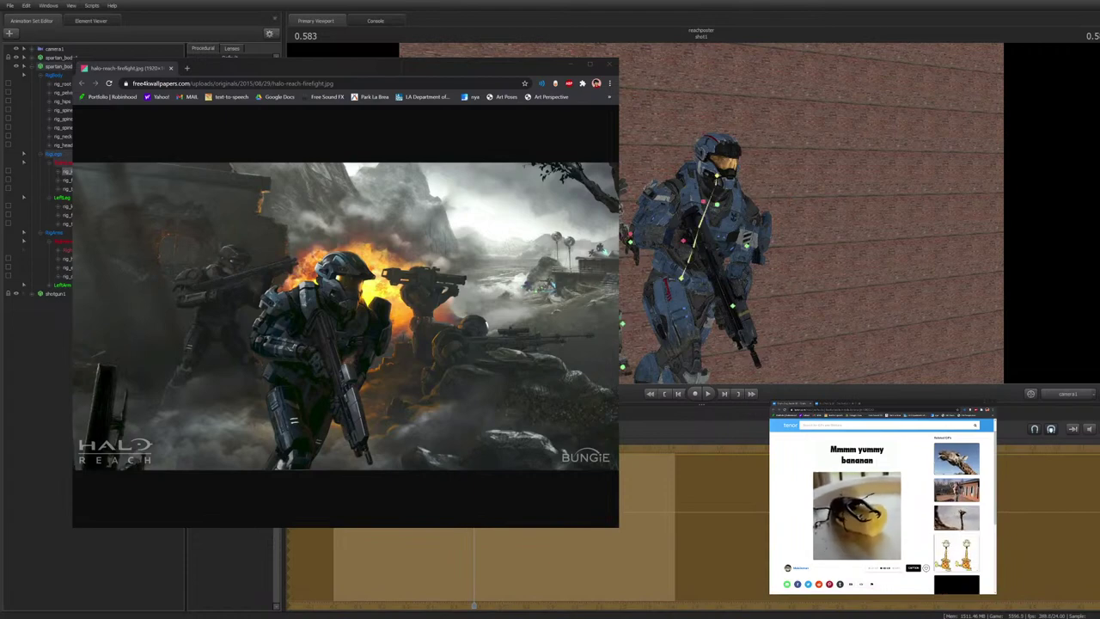
Switch to the work camera and fit the white Spartan's left hand and elbow to the shotgun's fore-end
click(630, 242)
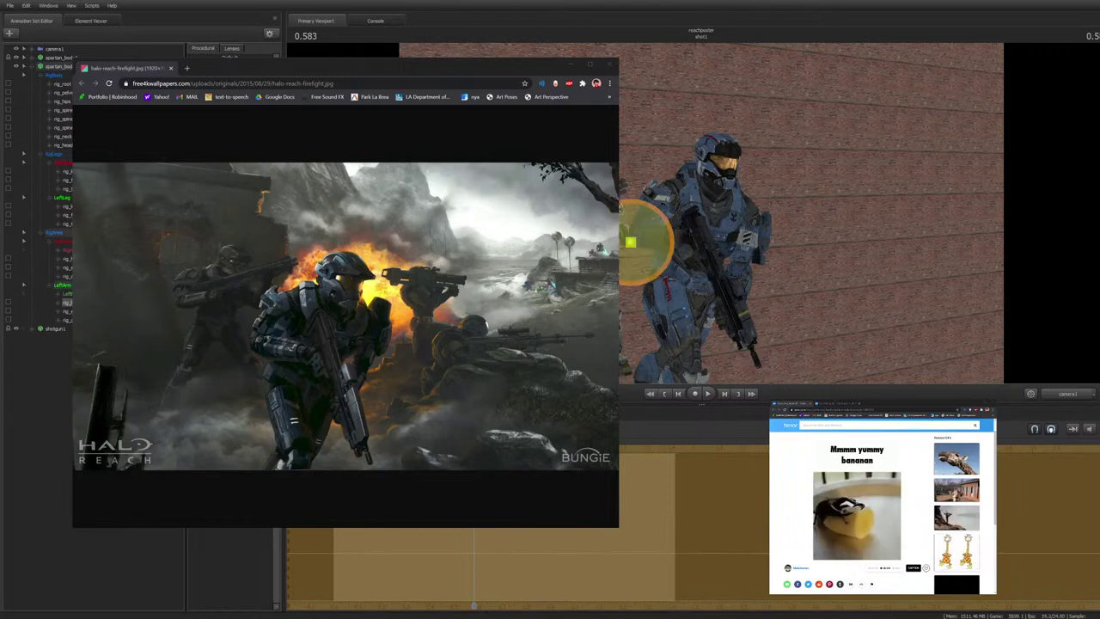
click(638, 212)
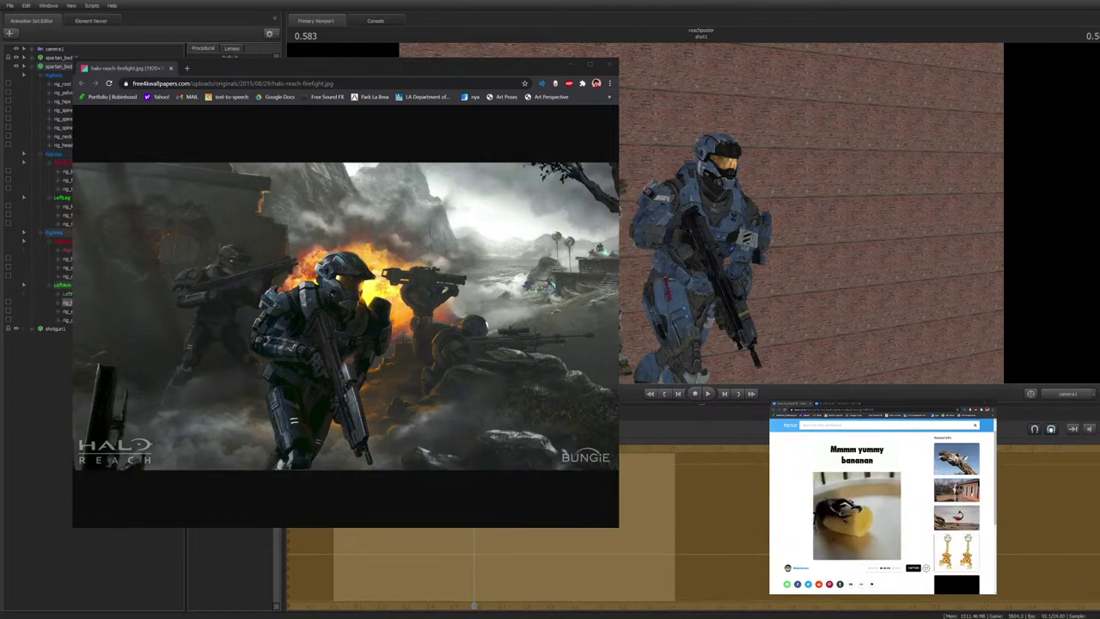
key(Escape)
click(1068, 393)
drag(811, 215, 897, 220)
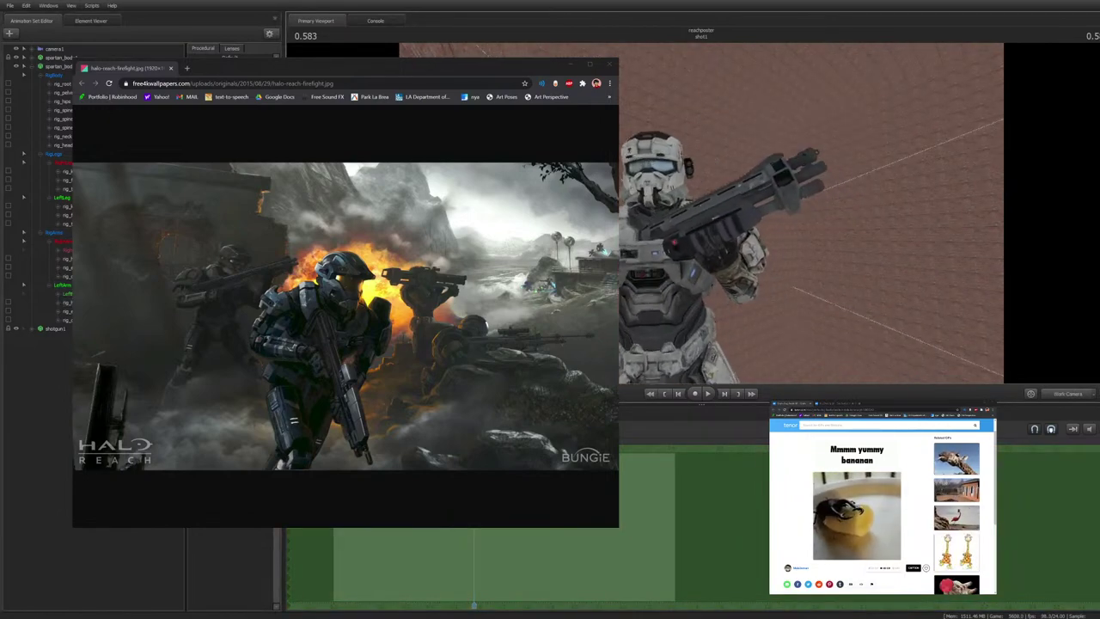
key(ctrl)
ctrl+click(674, 244)
click(68, 312)
drag(674, 244, 708, 258)
key(s)
Lock the hand rigs so they follow the torso, and rotate the white Spartan's upper spine
ctrl+click(669, 261)
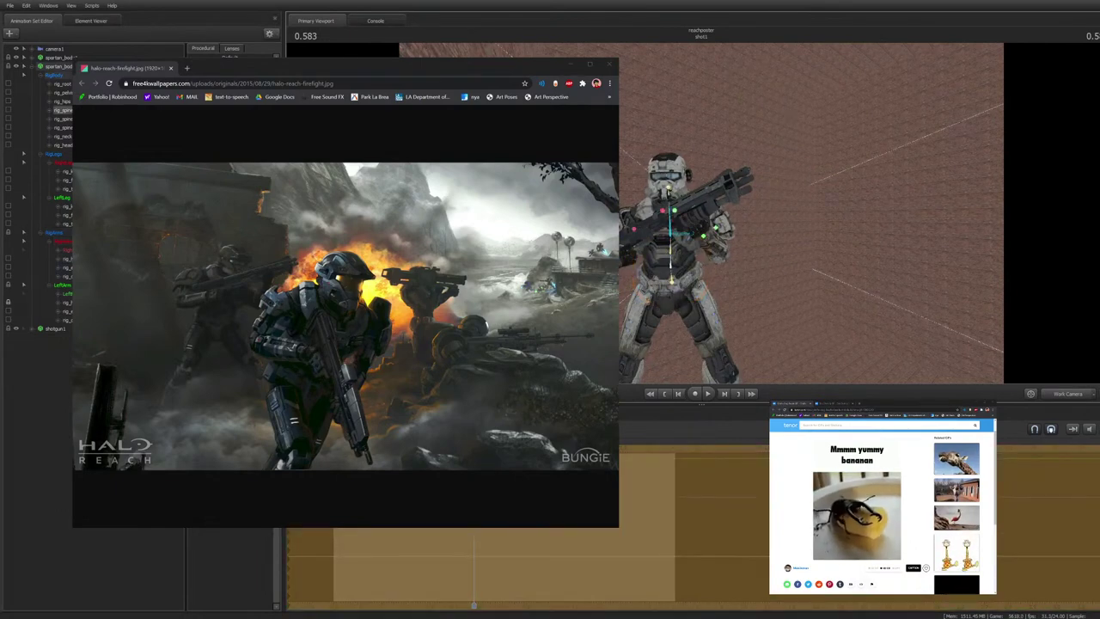
ctrl+click(670, 235)
click(66, 223)
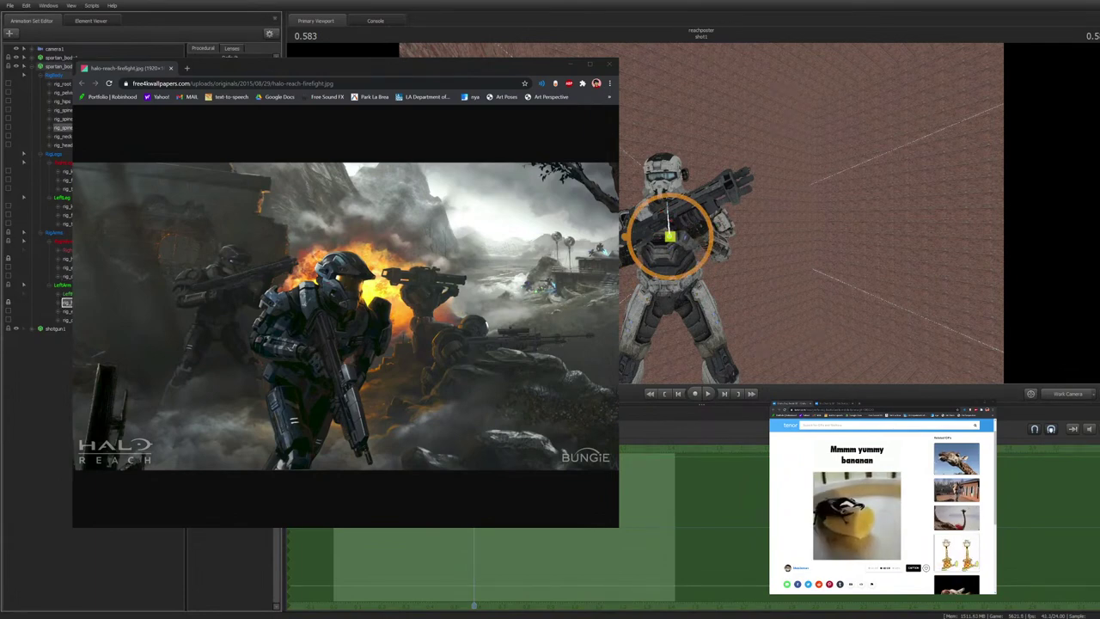
key(Escape)
ctrl+click(671, 236)
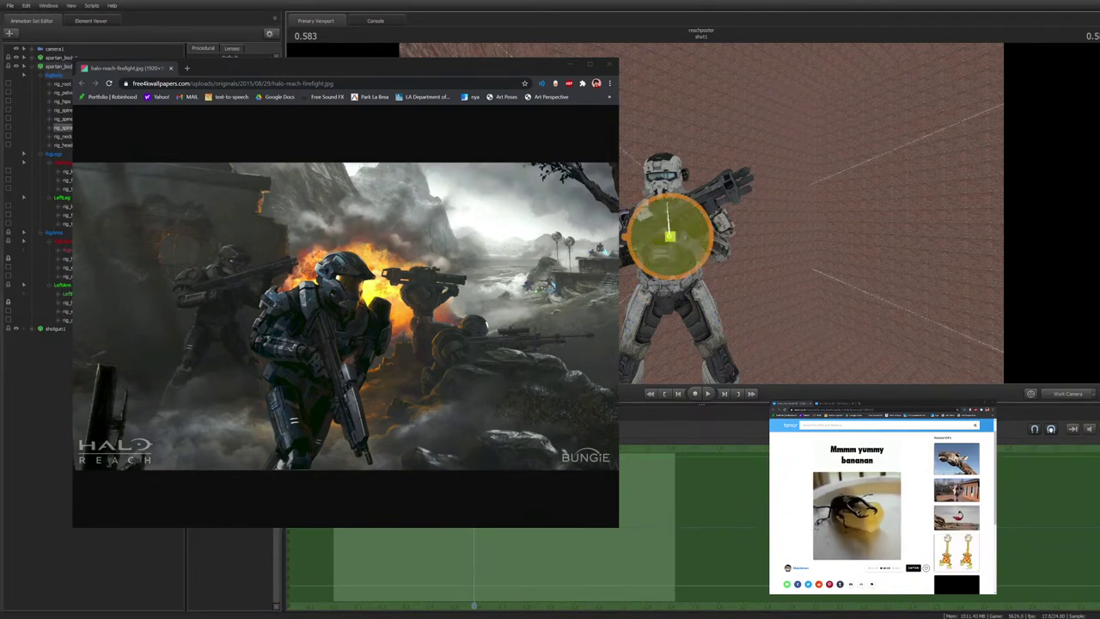
drag(672, 212, 684, 215)
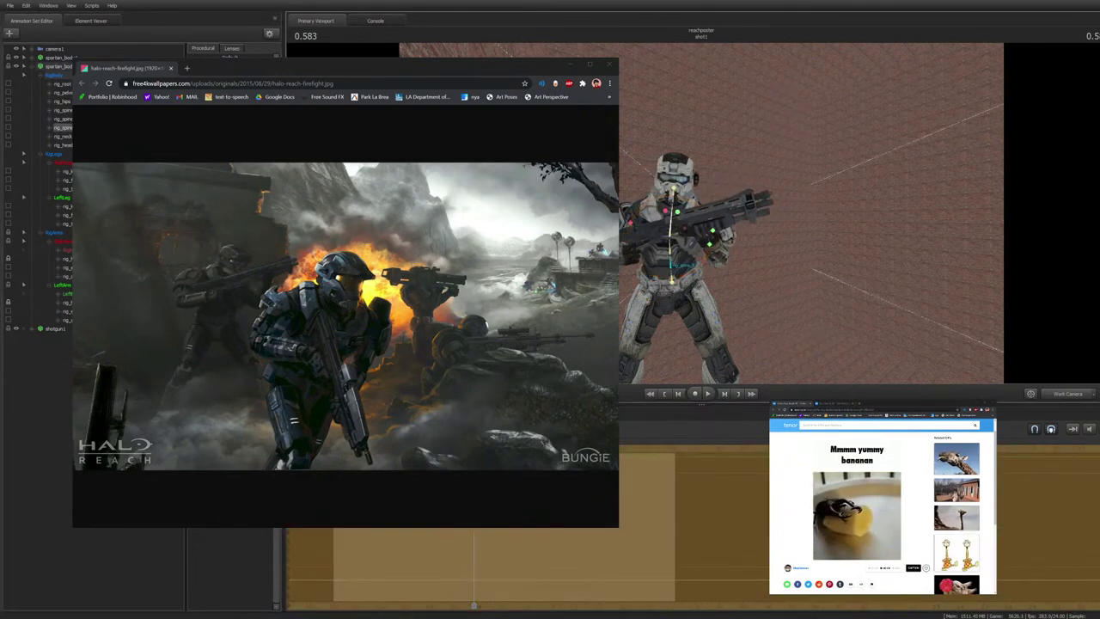
Adjust the white Spartan's lower spine and nudge the right hand inward with the shotgun
ctrl+click(671, 265)
drag(671, 265, 624, 260)
key(ctrl+z)
ctrl+click(623, 258)
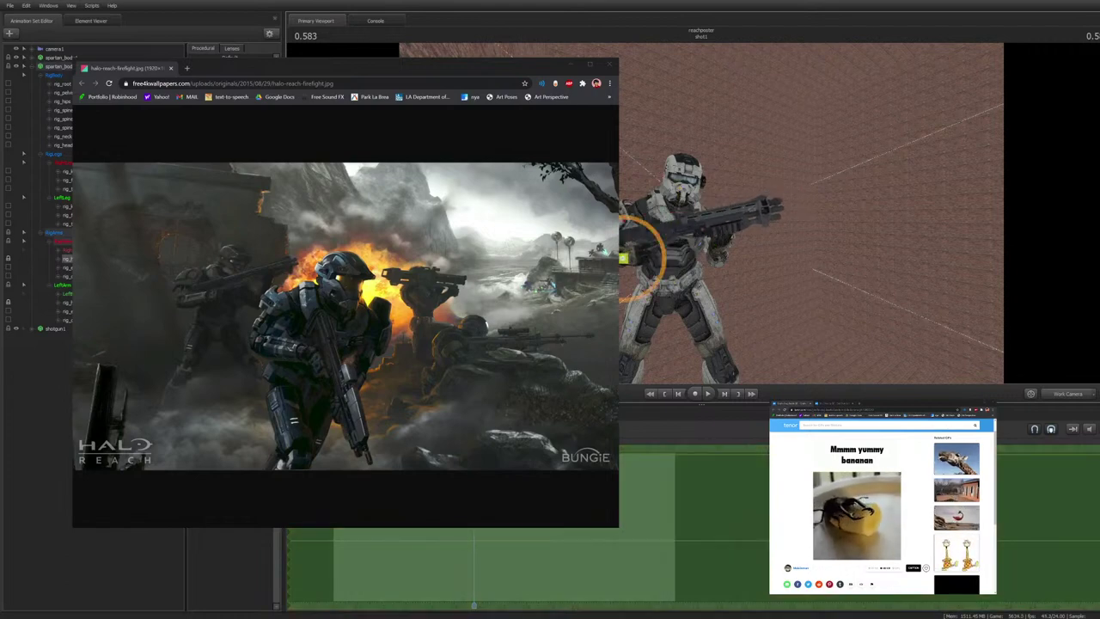
drag(625, 257, 633, 255)
Reposition the white Spartan's right elbow while viewing the arm from the side
drag(809, 215, 787, 231)
key(w)
key(s)
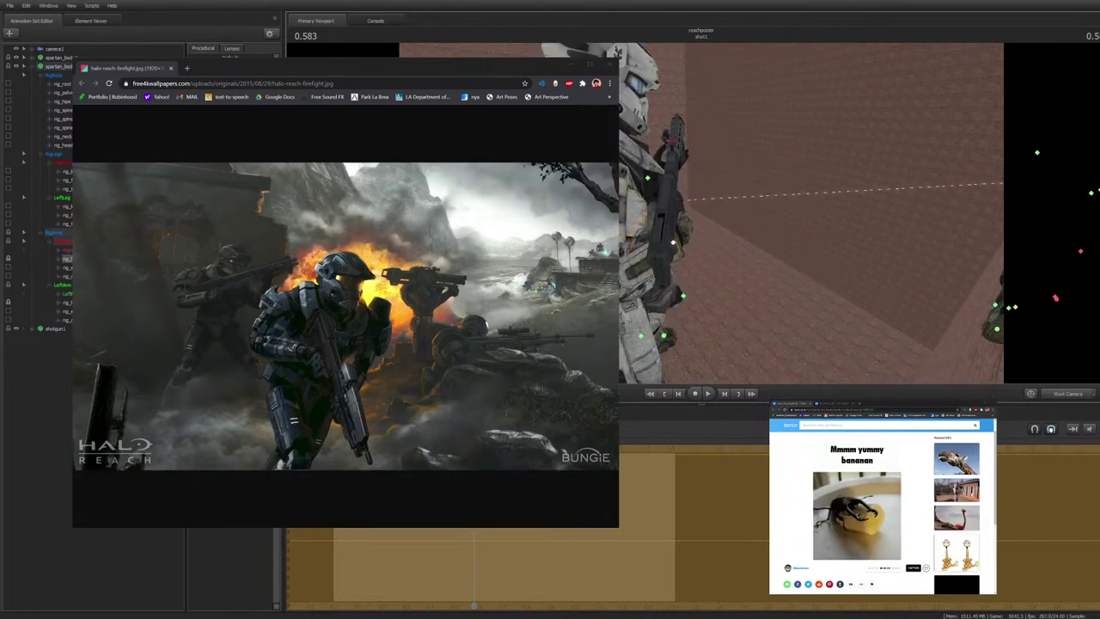
click(675, 244)
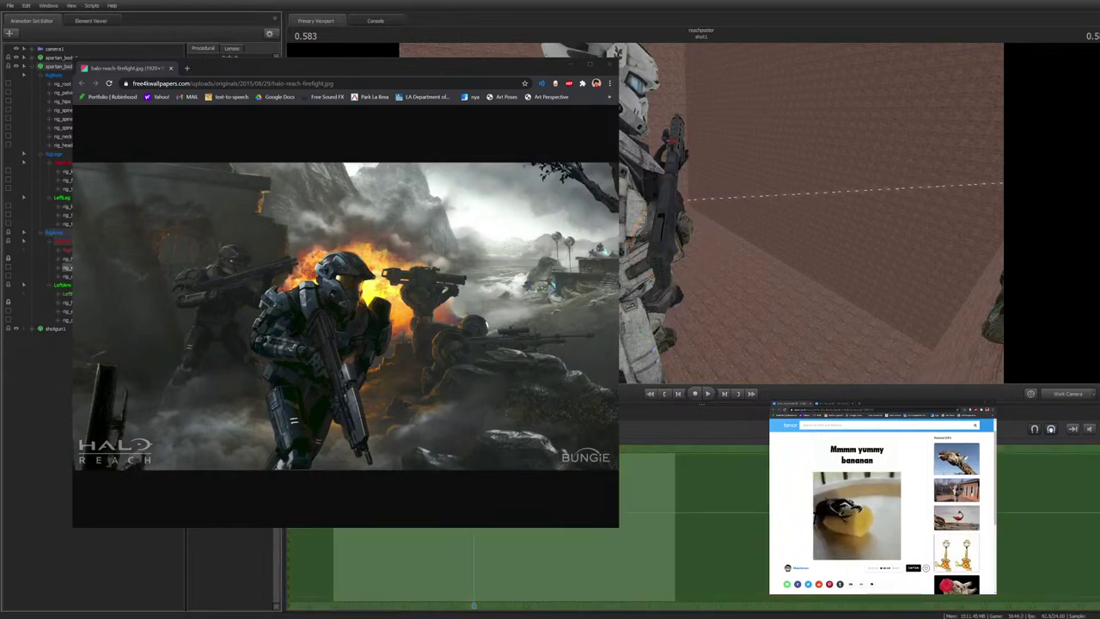
drag(676, 239, 665, 220)
Rotate the white Spartan's right collar and raise the right elbow from the front view
drag(808, 214, 718, 225)
key(d)
key(s)
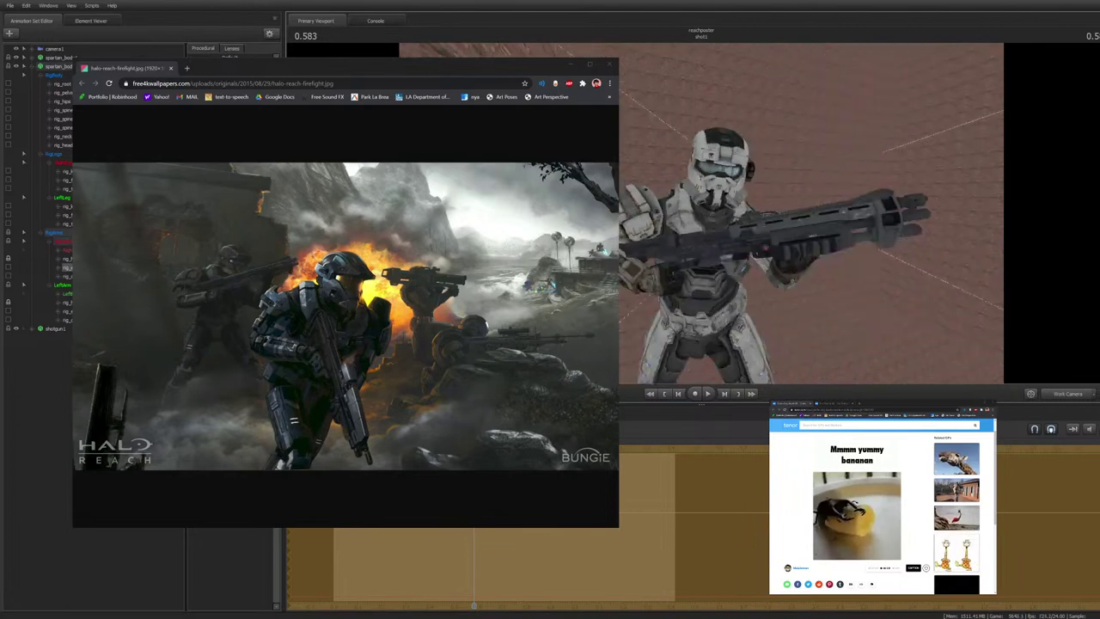
click(643, 221)
key(ctrl)
ctrl+click(701, 214)
drag(658, 217, 656, 211)
click(633, 249)
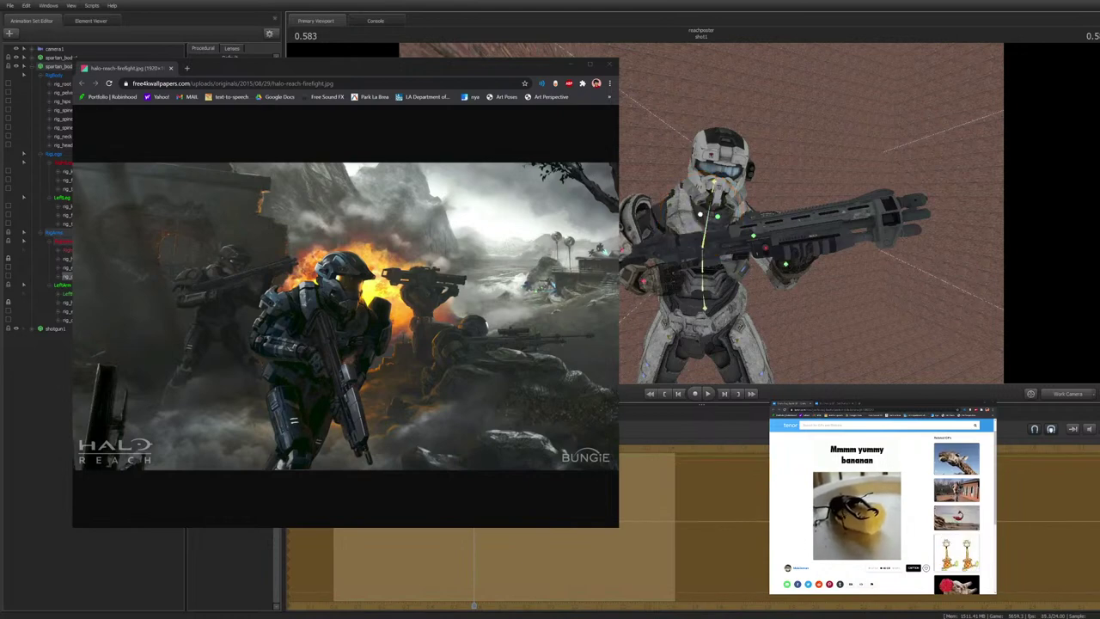
mouse_move(624, 251)
mouse_down()
mouse_move(631, 259)
mouse_move(630, 211)
mouse_move(630, 233)
mouse_up()
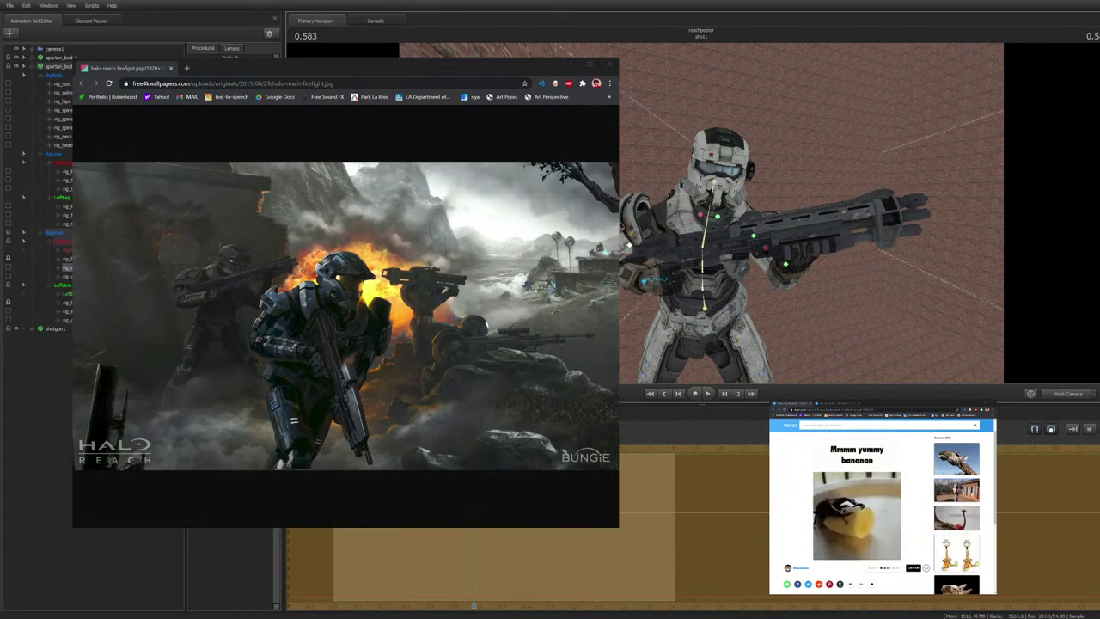
Move the right hand closer to the middle of the torso, carrying the shotgun with it
ctrl+click(645, 280)
key(r)
drag(646, 278, 682, 271)
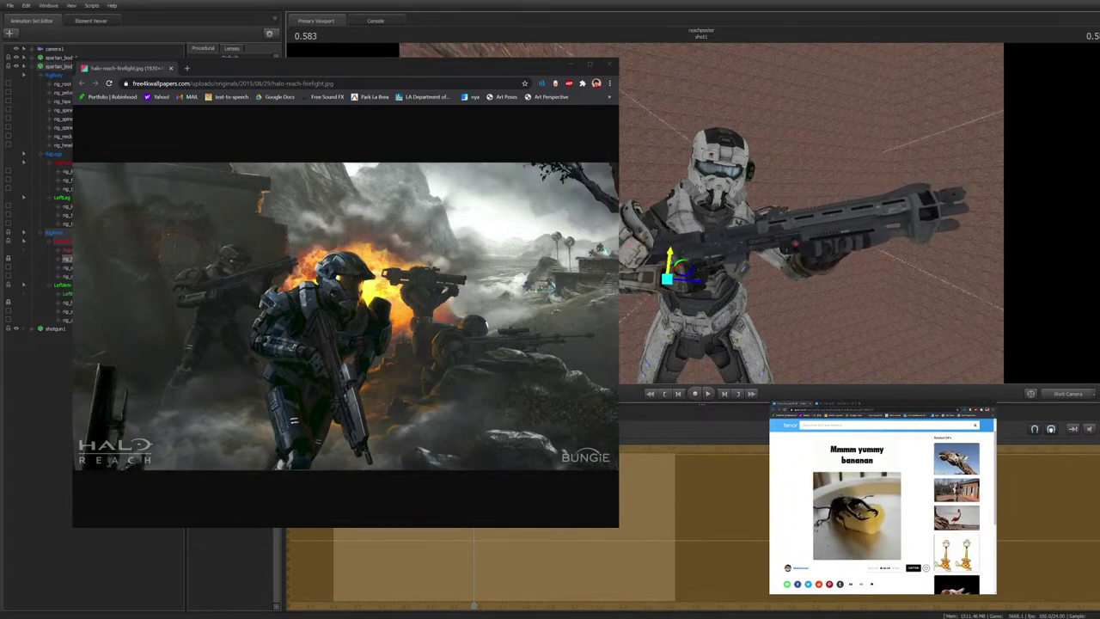
Rotate the right collar further and lower the right elbow to suit the new hand position
ctrl+click(703, 216)
key(e)
drag(660, 211, 656, 216)
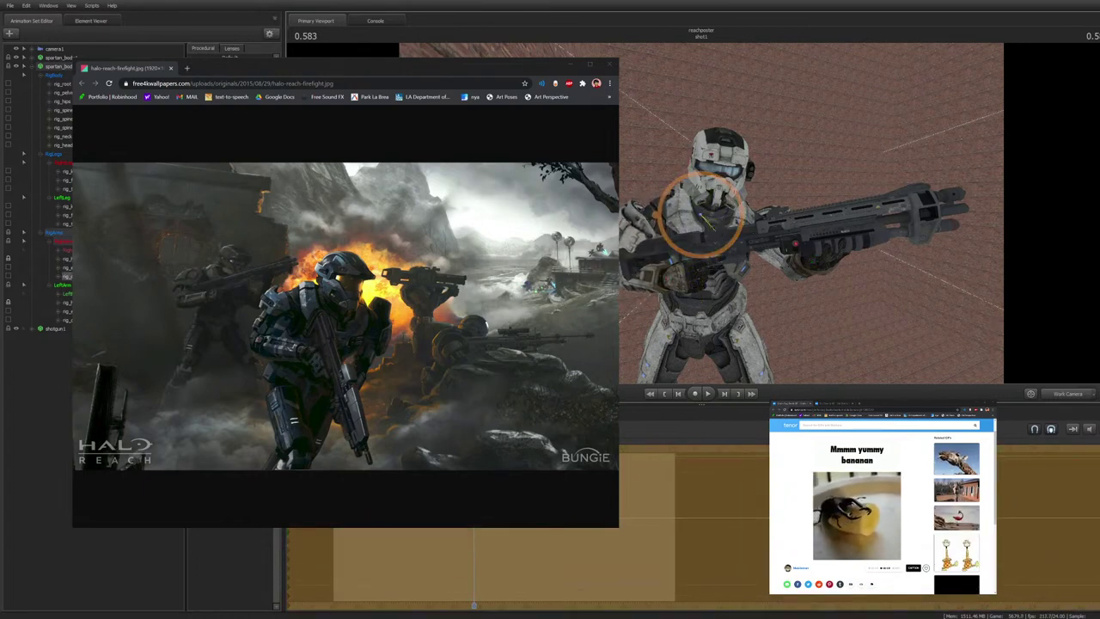
drag(730, 234, 674, 206)
key(ctrl)
ctrl+click(630, 231)
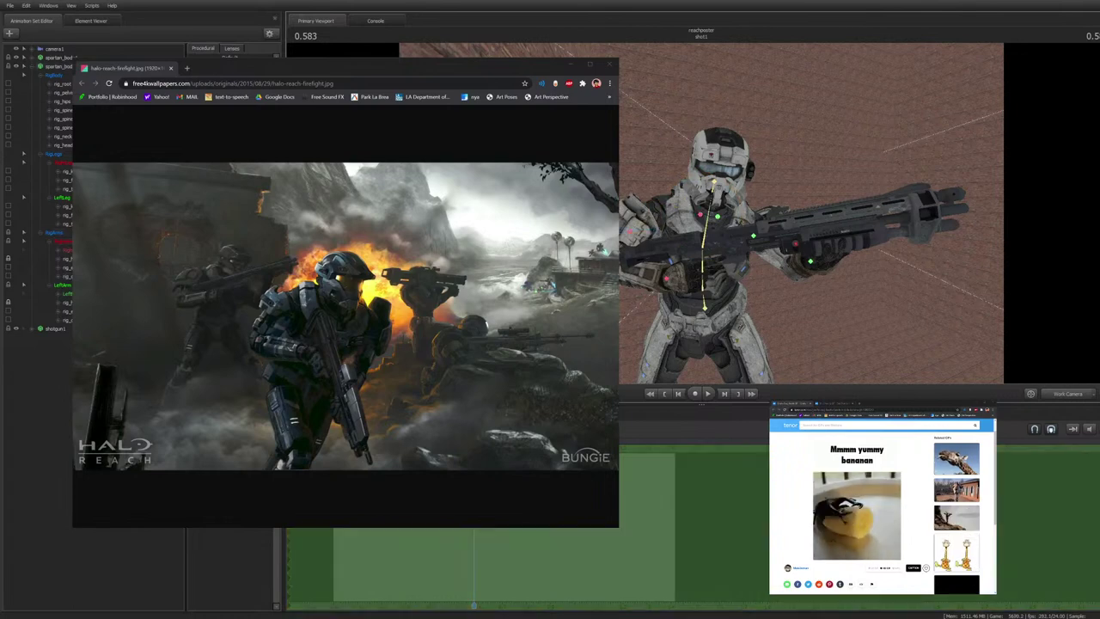
drag(637, 214, 626, 238)
Move and rotate the white Spartan's left hand so the palm supports the shotgun's fore-end
ctrl+click(668, 279)
key(e)
drag(811, 214, 765, 241)
key(w)
key(s)
ctrl+click(715, 356)
drag(715, 355, 732, 356)
key(w)
key(e)
mouse_move(727, 355)
mouse_down()
mouse_move(734, 301)
mouse_move(743, 334)
mouse_move(741, 321)
mouse_move(701, 331)
mouse_move(731, 357)
mouse_move(735, 344)
mouse_up()
key(w)
right_drag(761, 364, 765, 378)
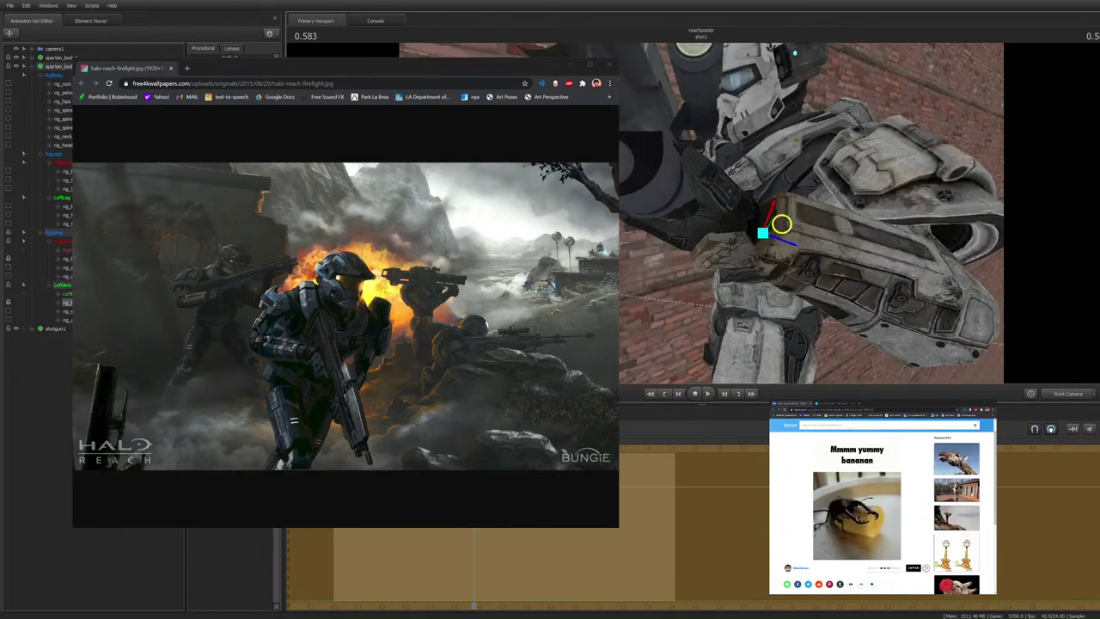
drag(782, 224, 781, 229)
Select the left-hand finger bones and adjust the first finger joints against the shotgun's fore-end
click(67, 294)
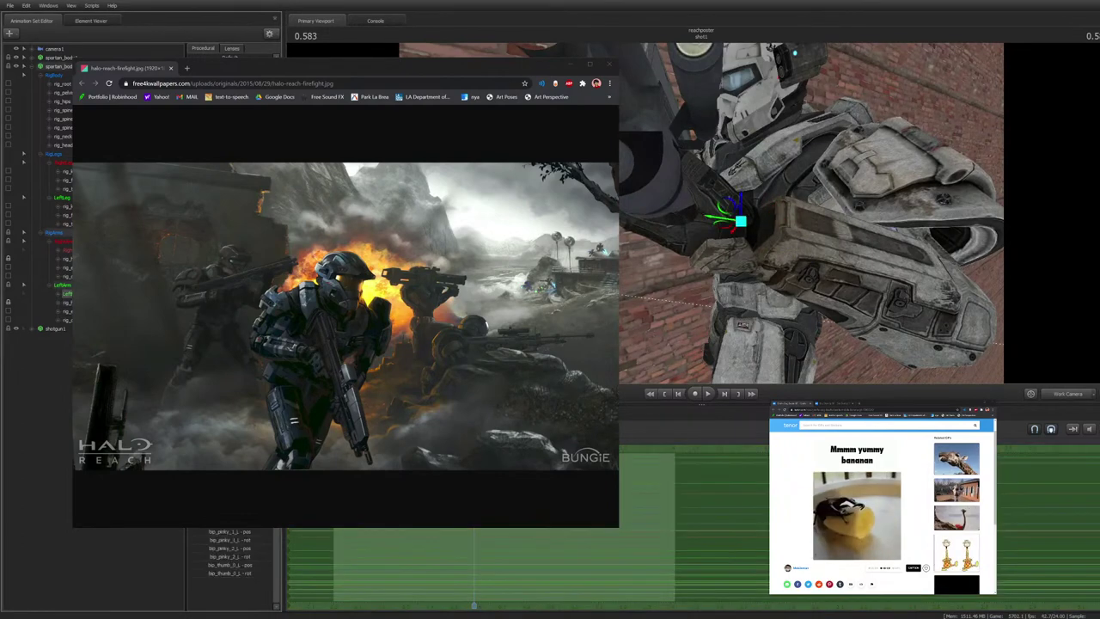
drag(765, 284, 800, 258)
ctrl+click(795, 254)
drag(762, 226, 786, 245)
ctrl+click(799, 262)
drag(799, 263, 771, 268)
ctrl+click(671, 250)
drag(671, 251, 747, 184)
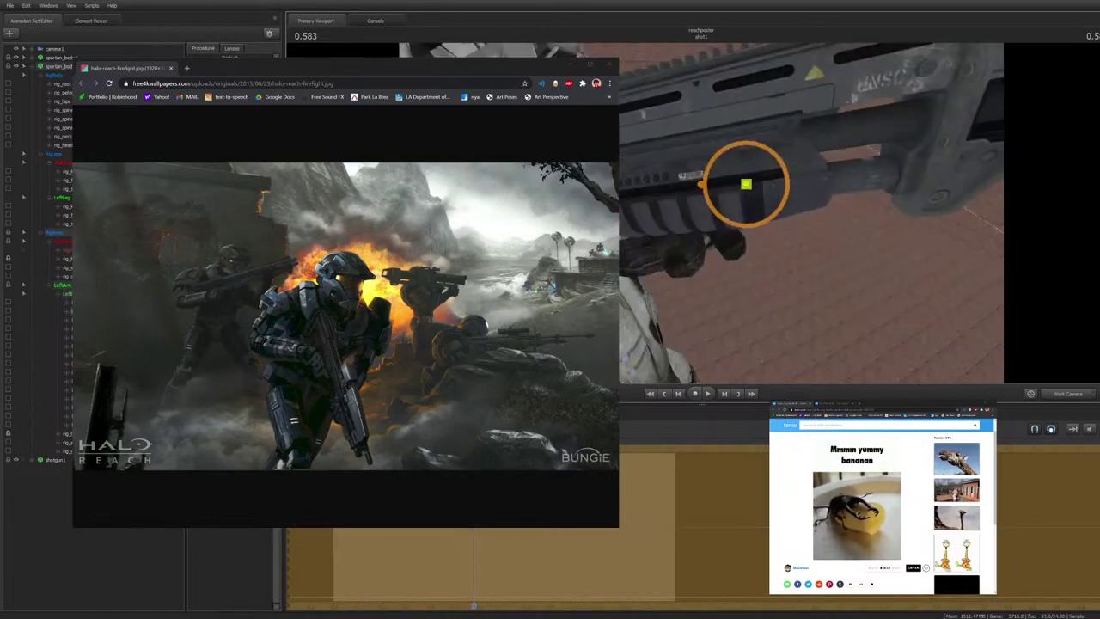
Curl the second left-hand finger around the shotgun's fore-end by rotating its joints
ctrl+click(721, 234)
mouse_move(720, 235)
mouse_down()
mouse_move(682, 239)
mouse_move(673, 217)
mouse_move(683, 243)
mouse_move(721, 250)
mouse_move(723, 225)
mouse_up()
ctrl+click(721, 233)
ctrl+click(718, 216)
ctrl+click(725, 235)
ctrl+click(698, 244)
ctrl+click(730, 250)
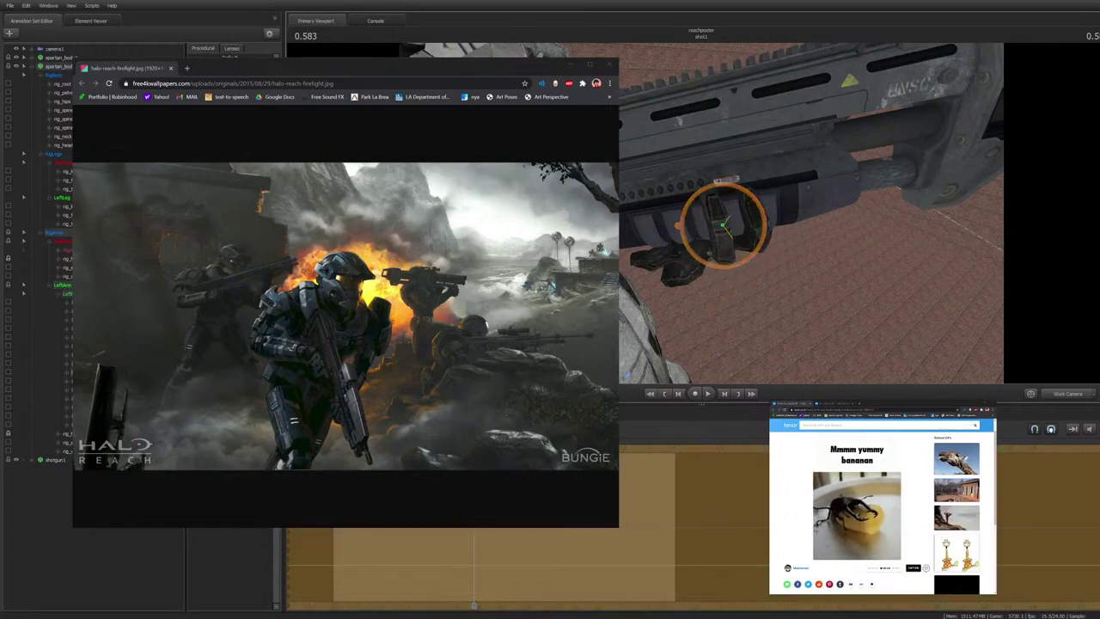
Curl the third left-hand finger around the shotgun's fore-end beside the two already posed
drag(694, 260, 693, 265)
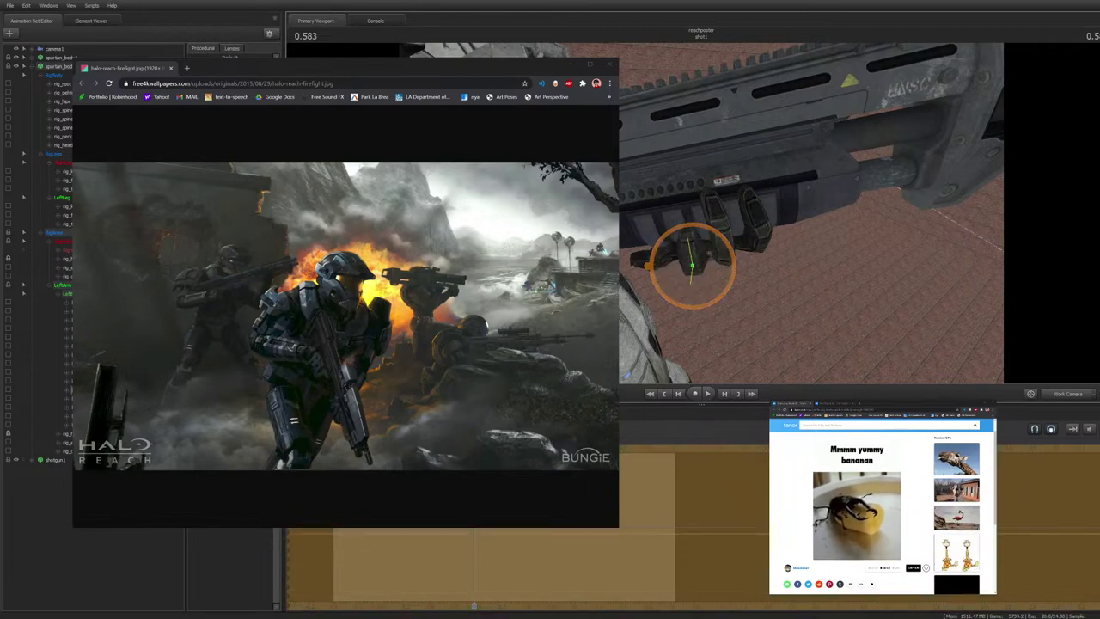
ctrl+click(688, 249)
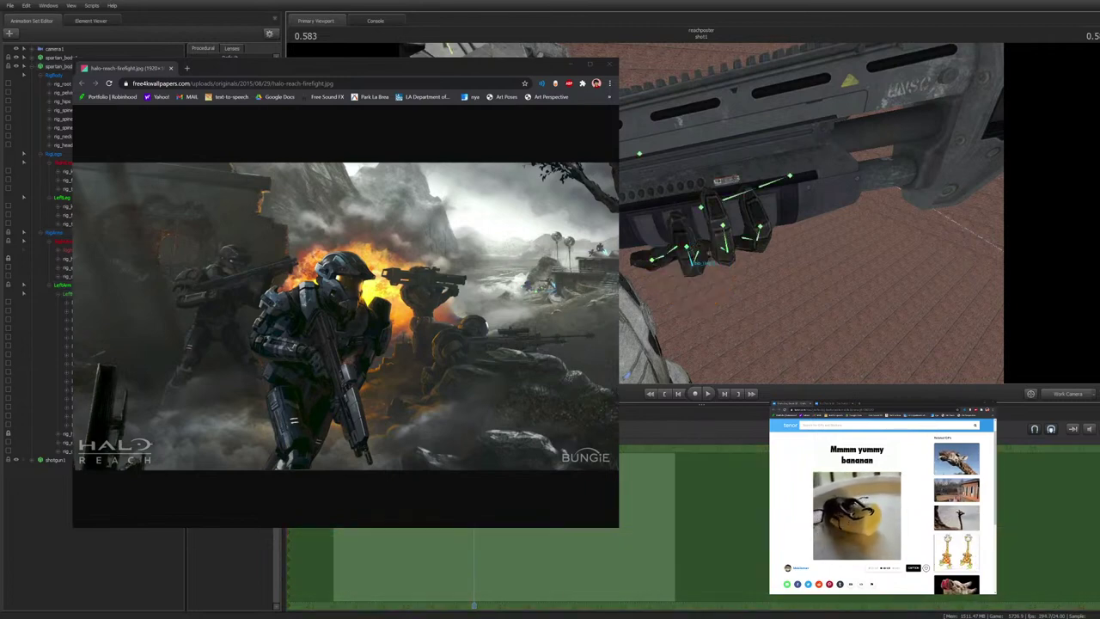
drag(689, 249, 698, 252)
ctrl+click(697, 253)
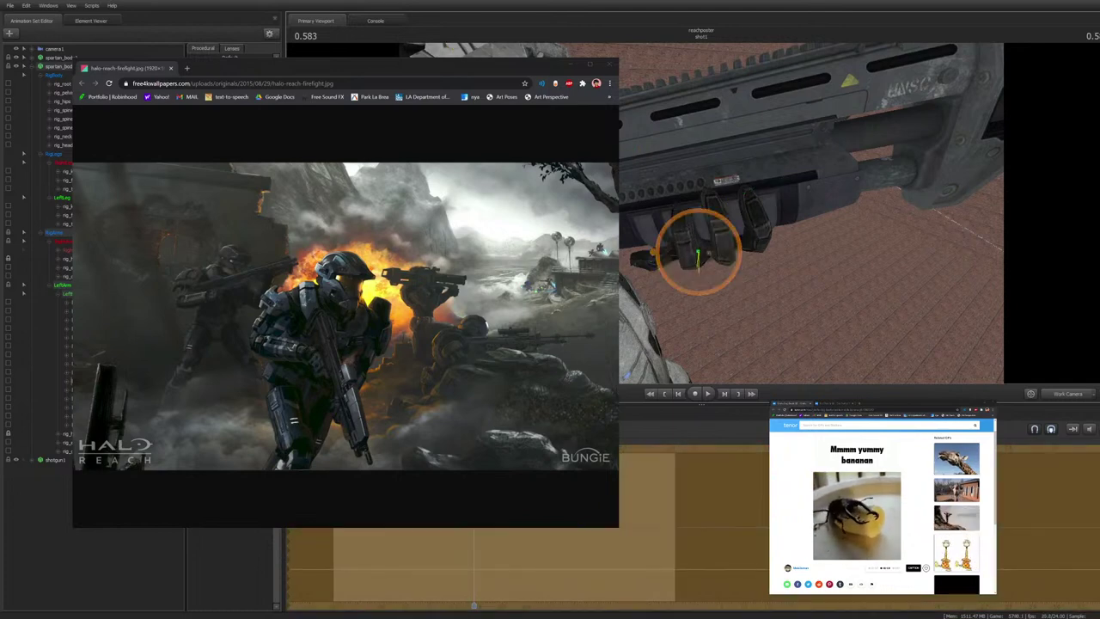
click(698, 252)
click(698, 252)
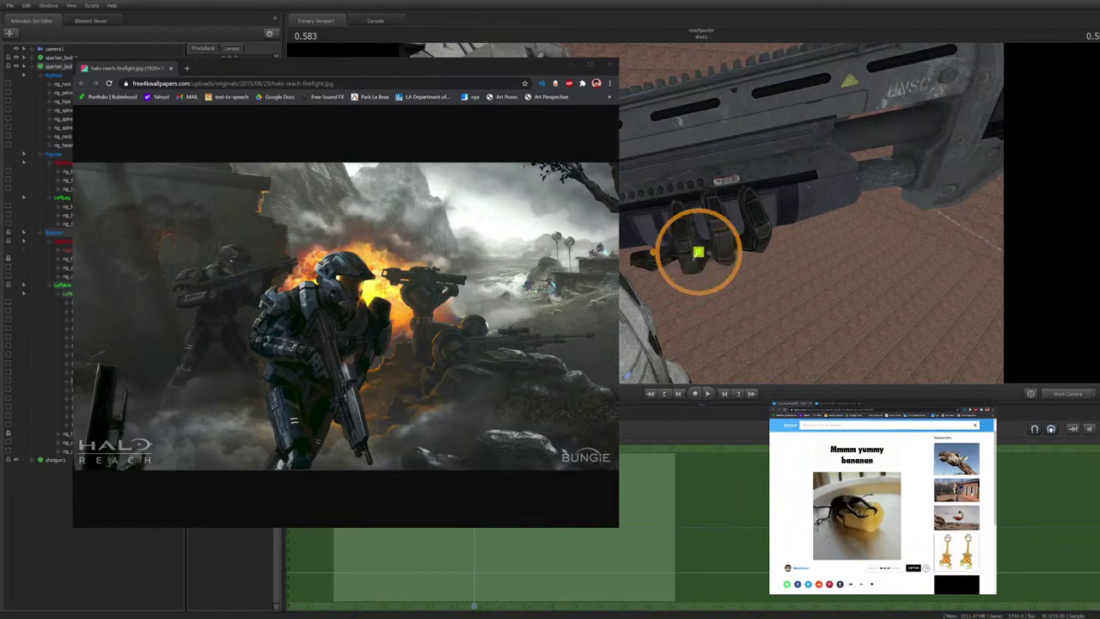
drag(695, 248, 647, 193)
Curl the last left-hand finger around the fore-end and collapse the left-hand finger bone list
ctrl+click(707, 225)
ctrl+click(698, 225)
ctrl+click(692, 199)
click(704, 223)
drag(704, 223, 702, 216)
mouse_move(748, 258)
mouse_down()
mouse_move(782, 258)
mouse_move(756, 262)
mouse_move(744, 249)
mouse_move(757, 249)
mouse_up()
key(s)
key(w)
key(s)
click(756, 249)
click(58, 294)
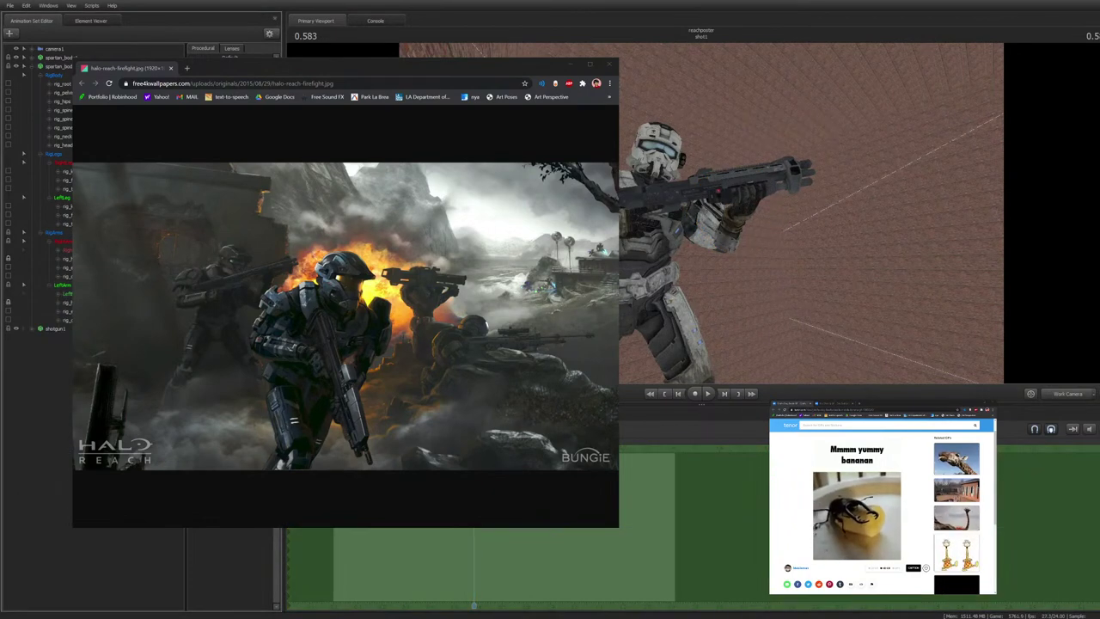
Switch to the camera1 view and adjust the white Spartan's neck and lower spine controls
click(1068, 394)
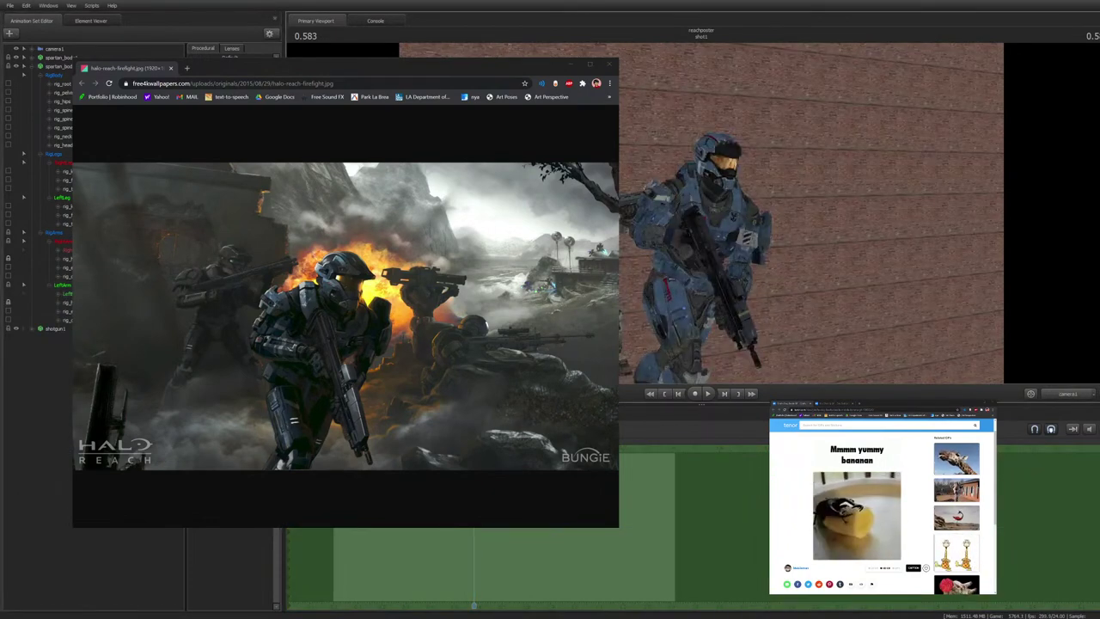
ctrl+click(717, 176)
drag(717, 176, 721, 178)
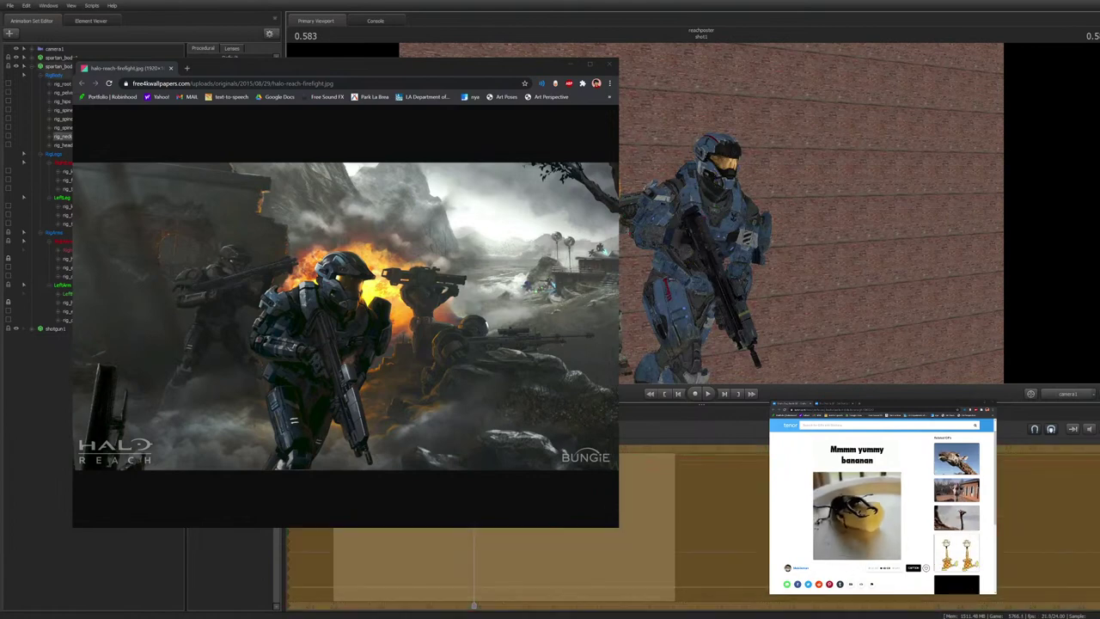
key(ctrl)
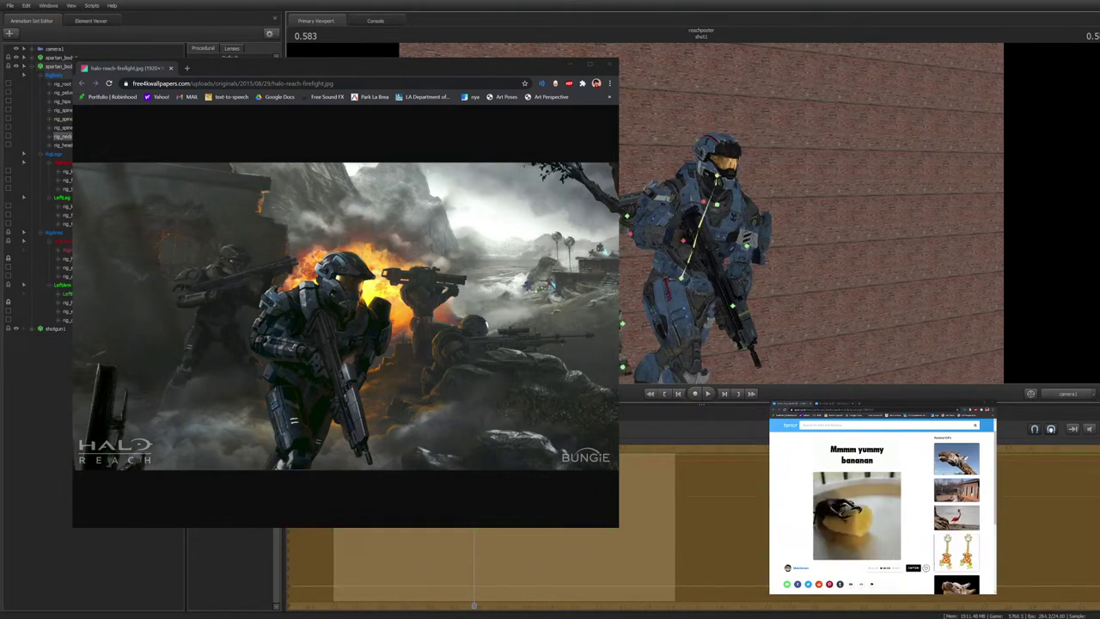
ctrl+click(683, 278)
drag(683, 278, 691, 278)
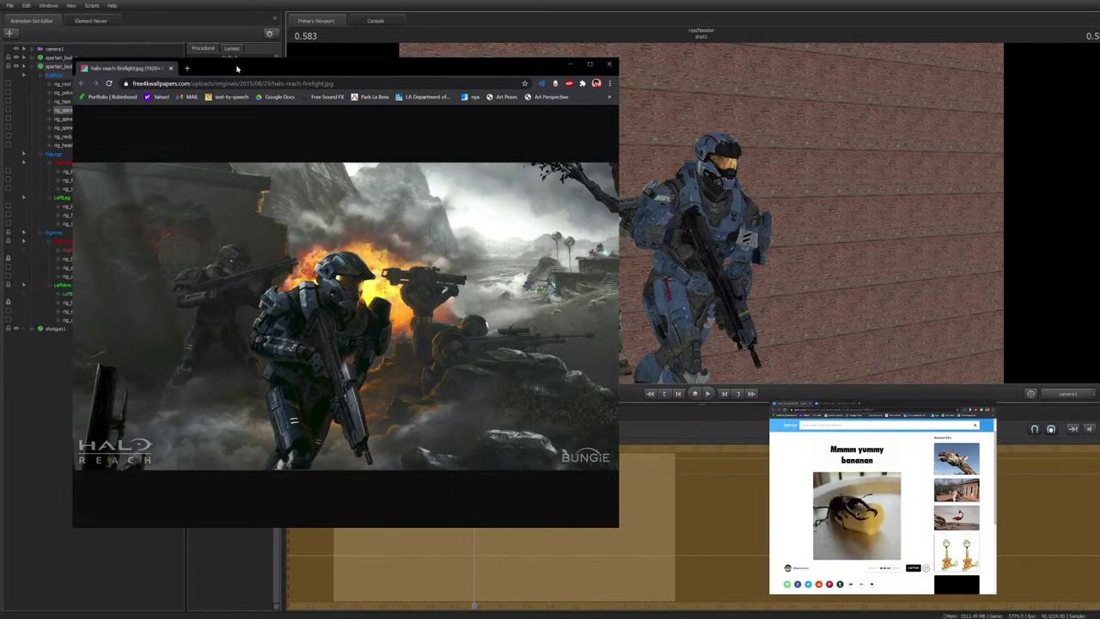
Reposition the white Spartan behind the blue one and adjust its hand and left arm controls
click(59, 66)
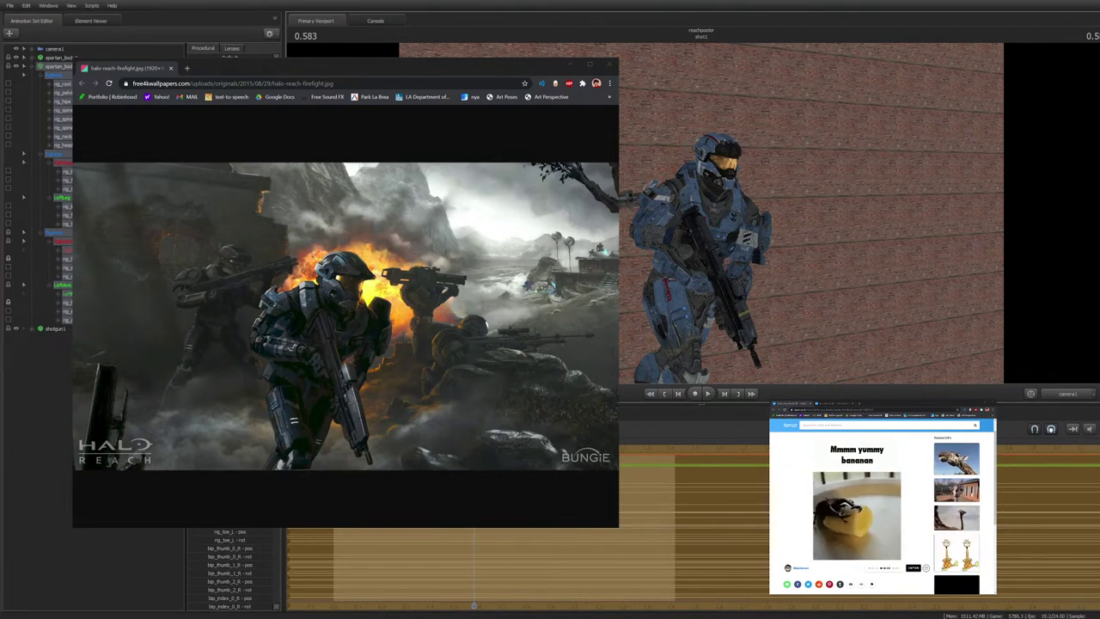
key(z)
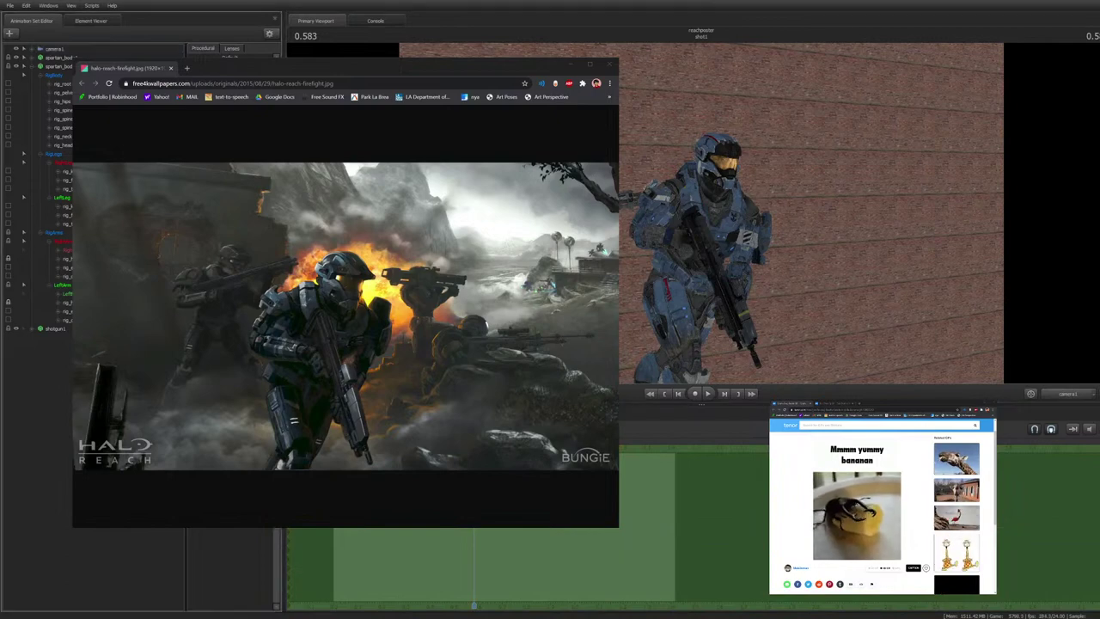
click(58, 66)
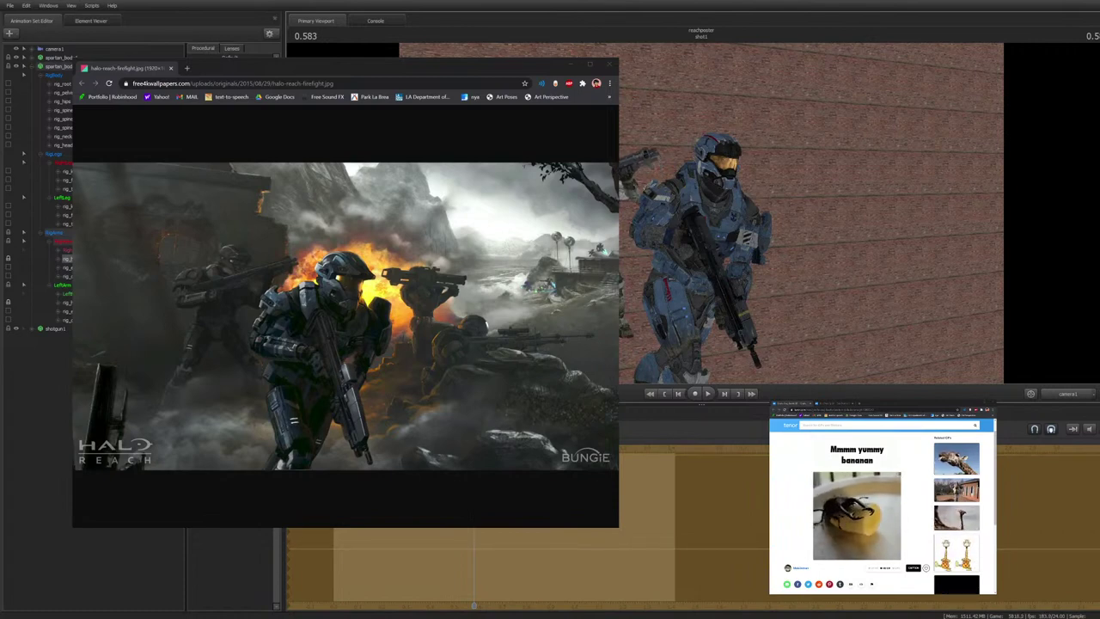
ctrl+click(746, 246)
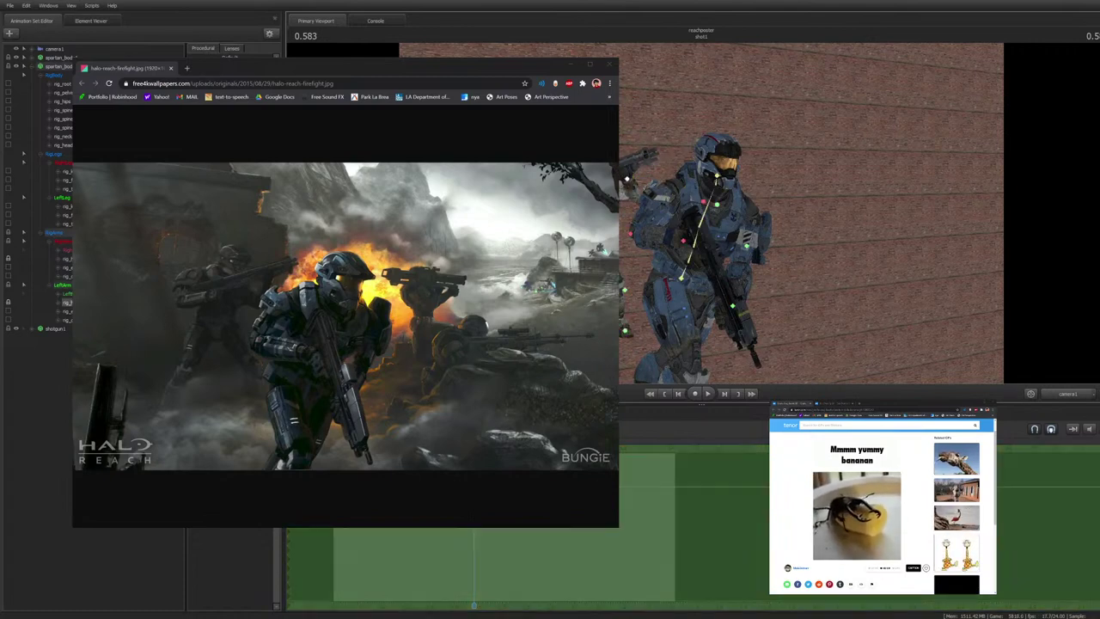
key(ctrl+1)
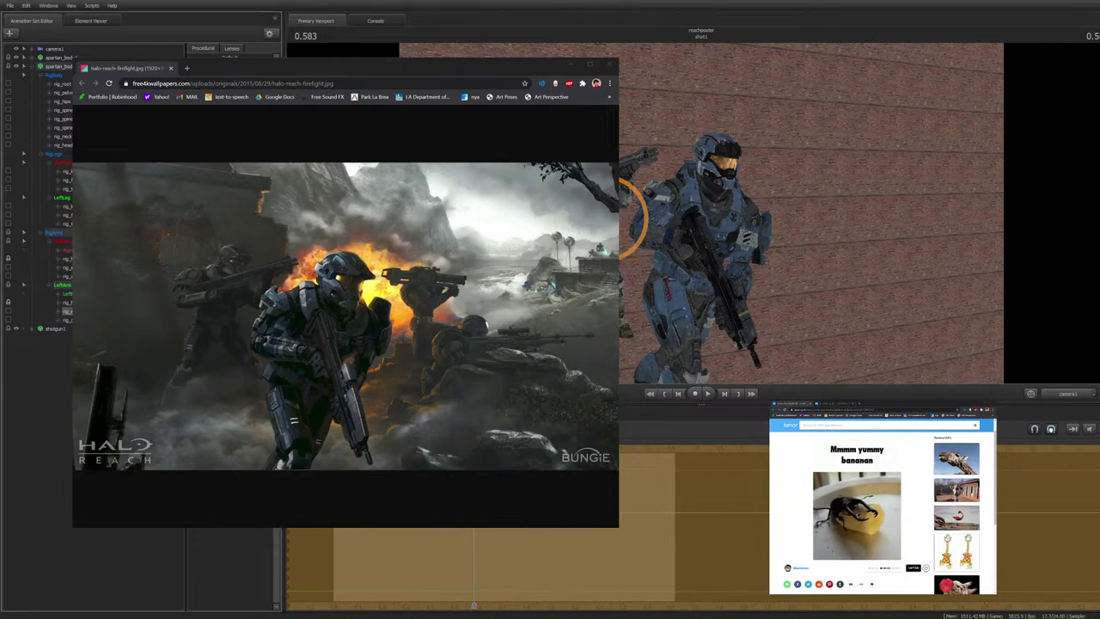
key(F2)
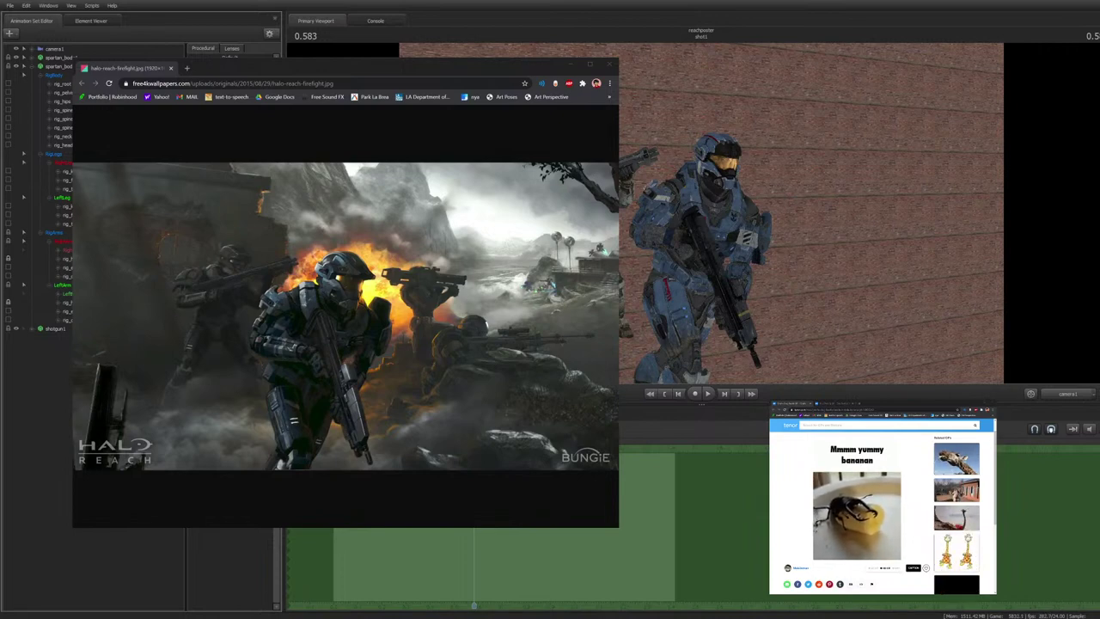
Collapse the white Spartan's rig list and move that Spartan with its shotgun farther behind the blue one
click(31, 66)
click(59, 58)
ctrl+click(58, 67)
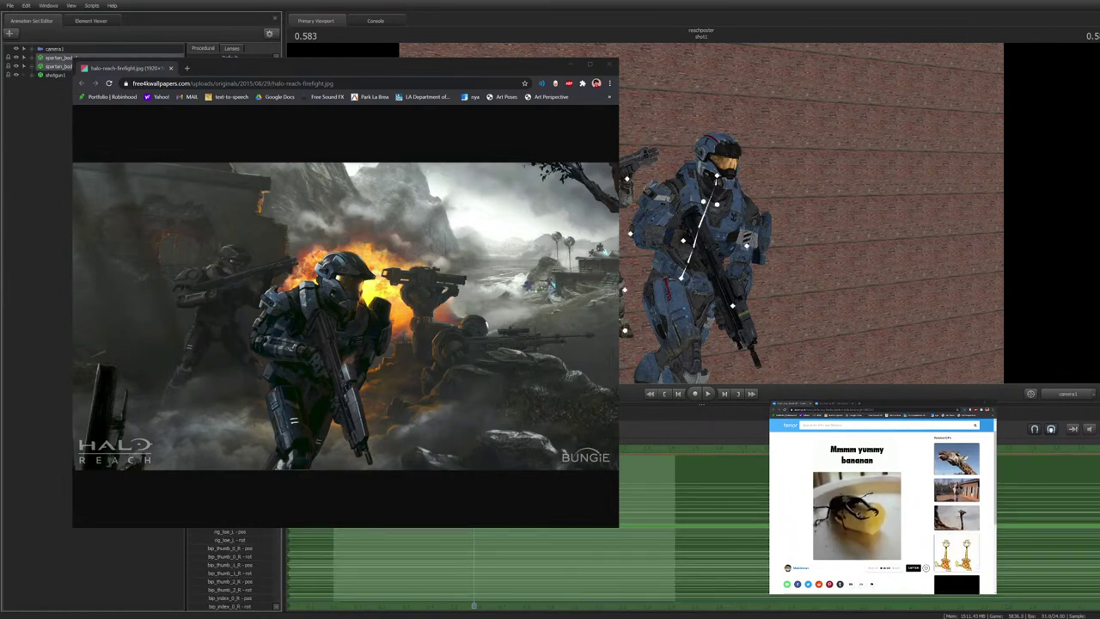
click(57, 75)
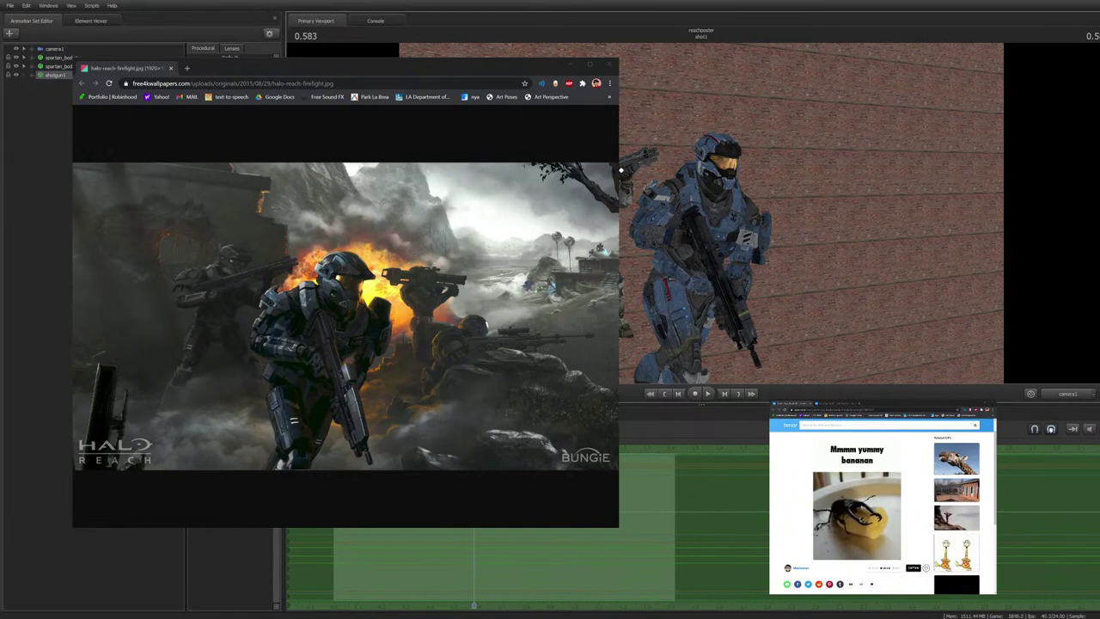
click(58, 66)
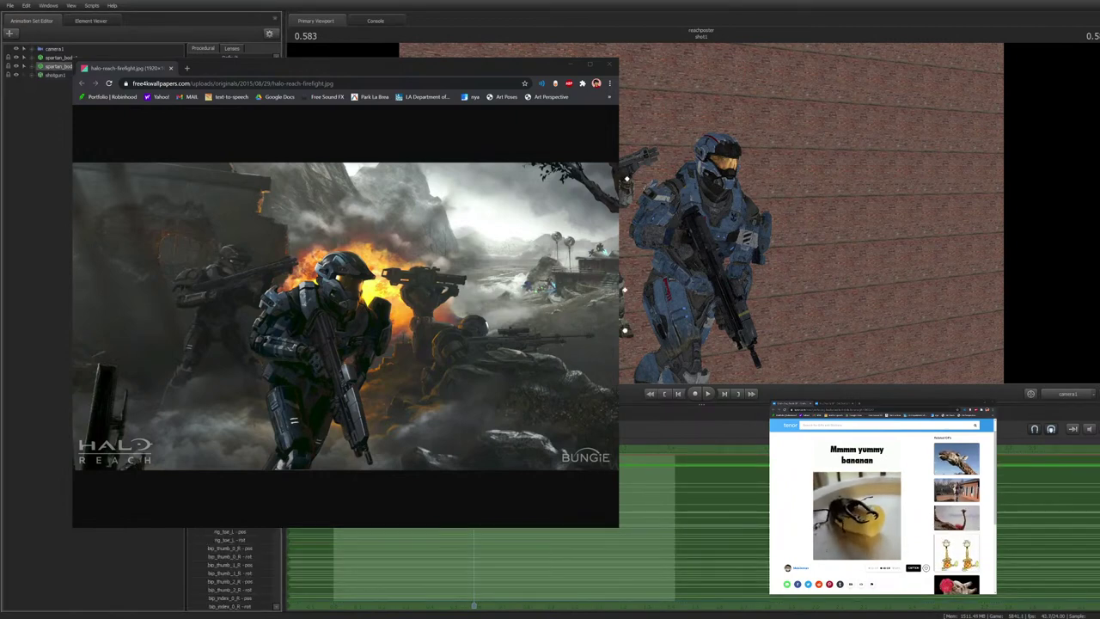
key(ctrl+v)
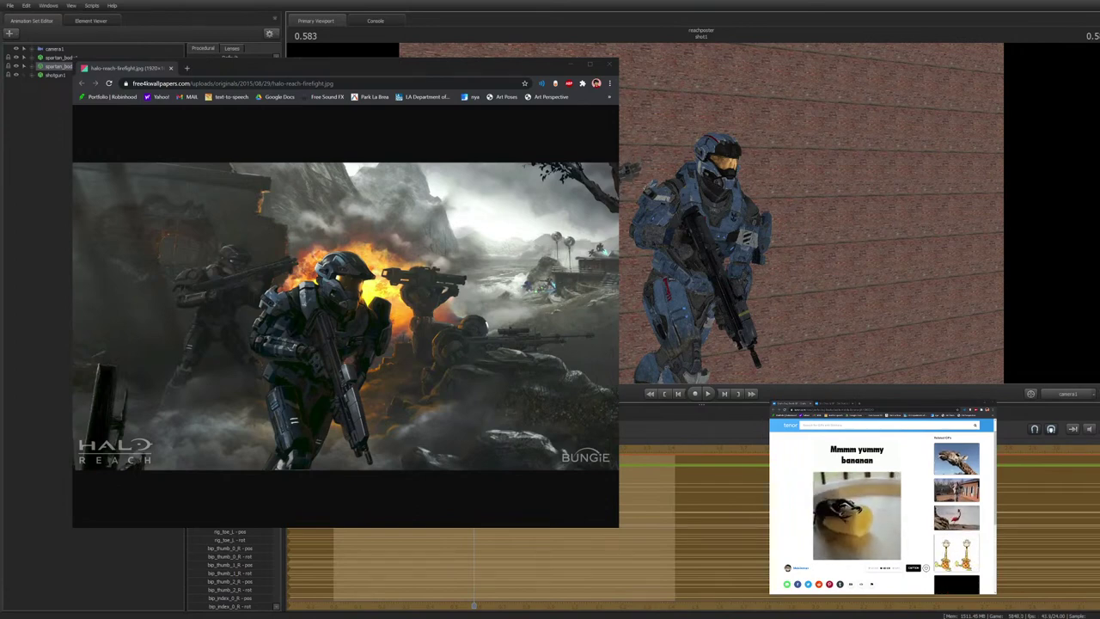
key(Return)
Move the whole blue Spartan sideways in the work camera view and check its framing through camera1
click(59, 57)
click(1069, 394)
drag(809, 214, 803, 270)
key(s)
drag(740, 257, 725, 257)
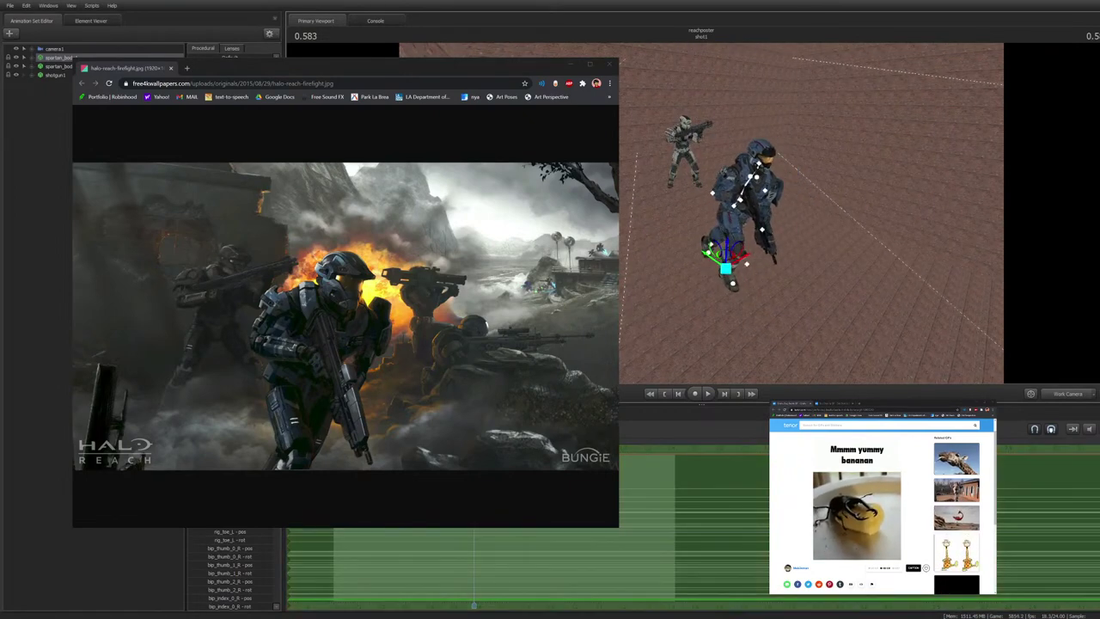
key(F4)
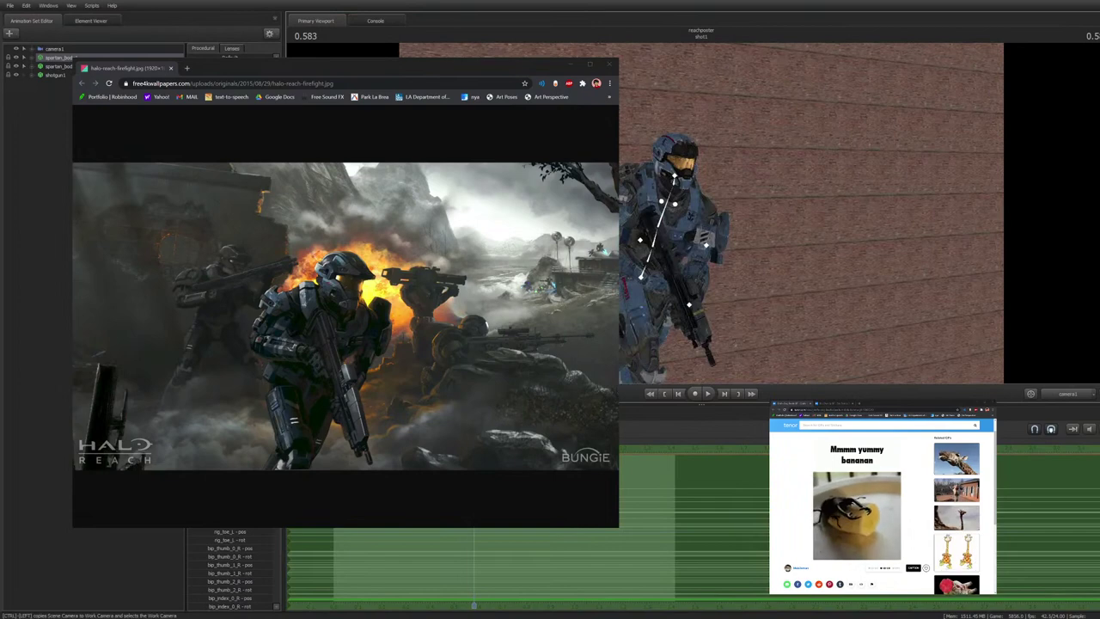
Fine-tune the blue Spartan's placement and height against the camera1 framing and select its neck control
key(F4)
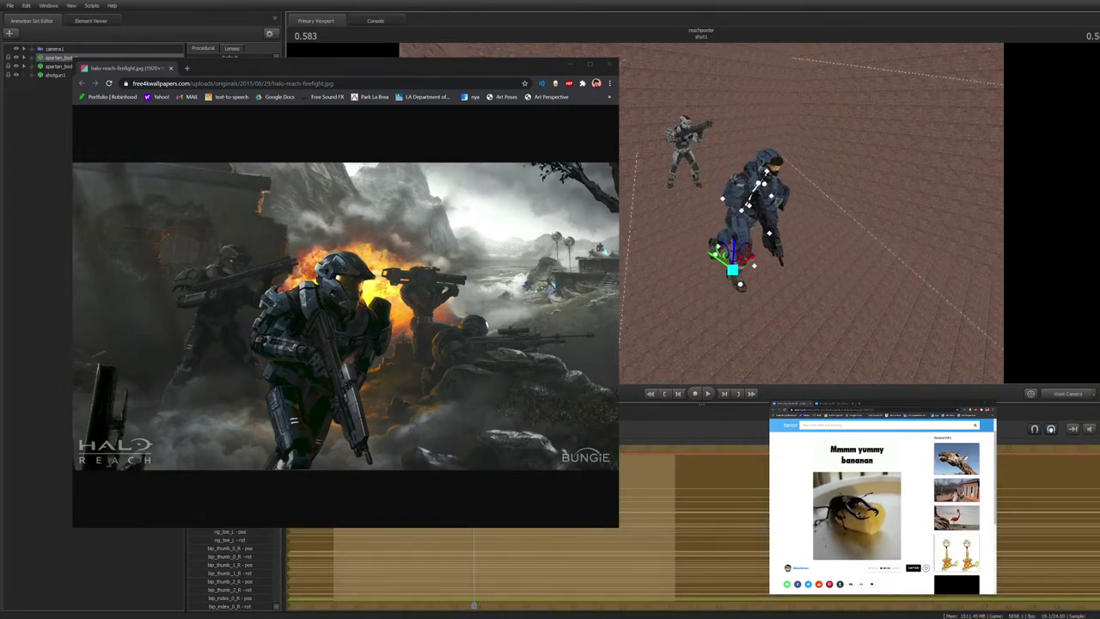
key(F4)
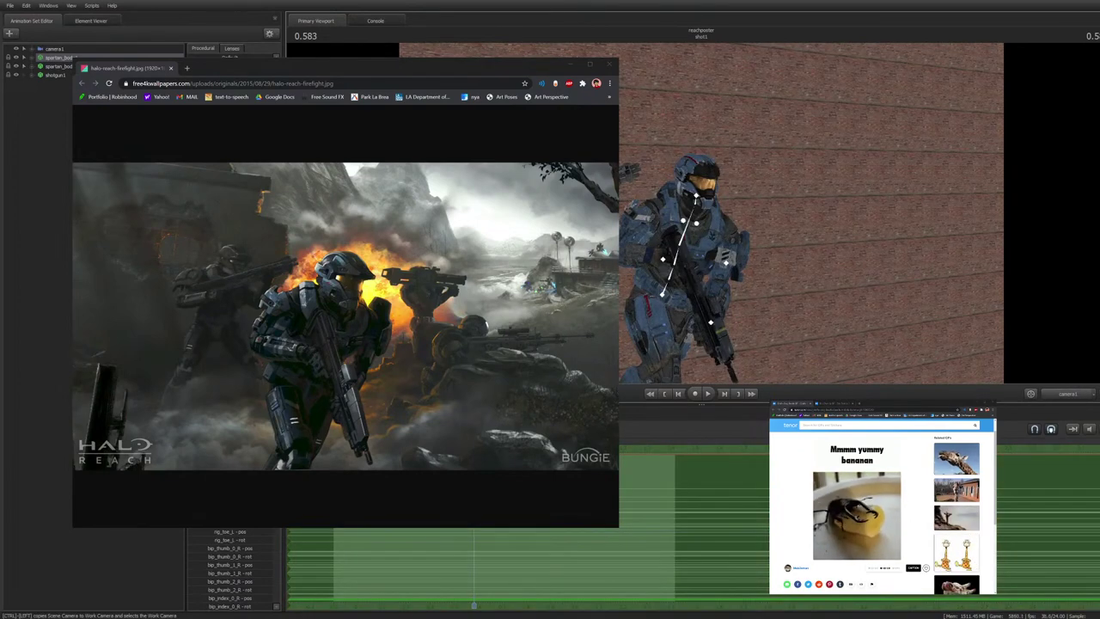
key(F4)
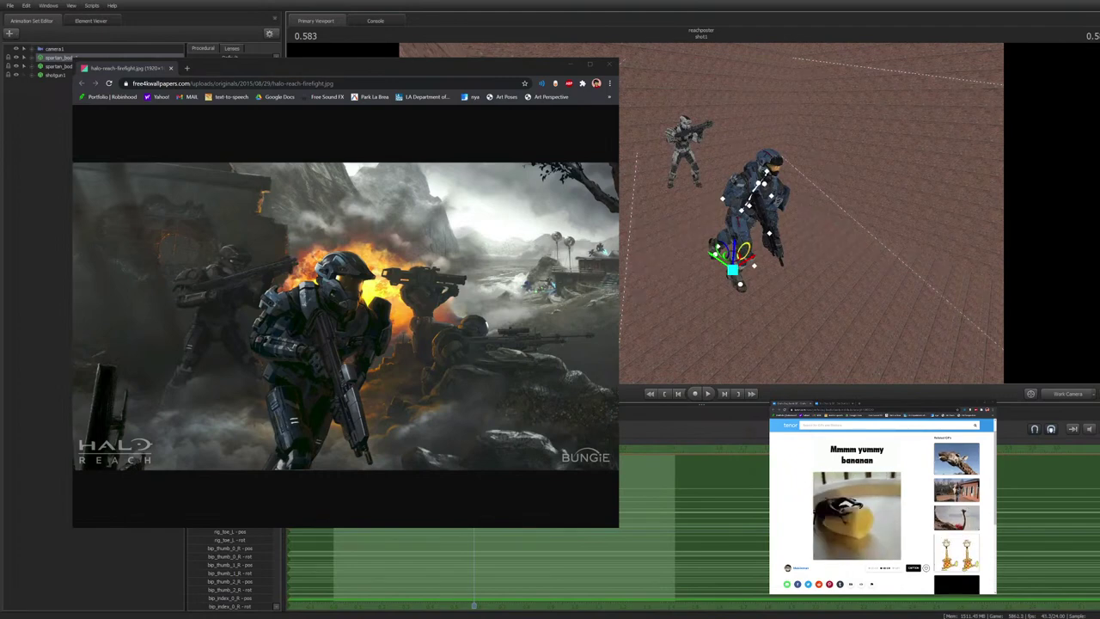
key(F4)
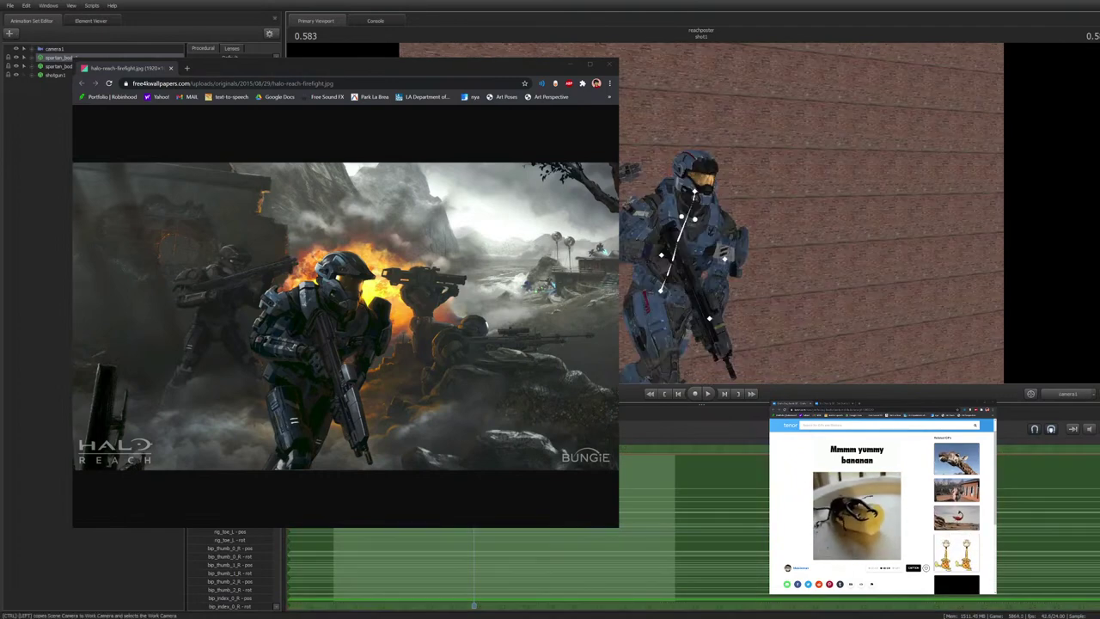
key(F4)
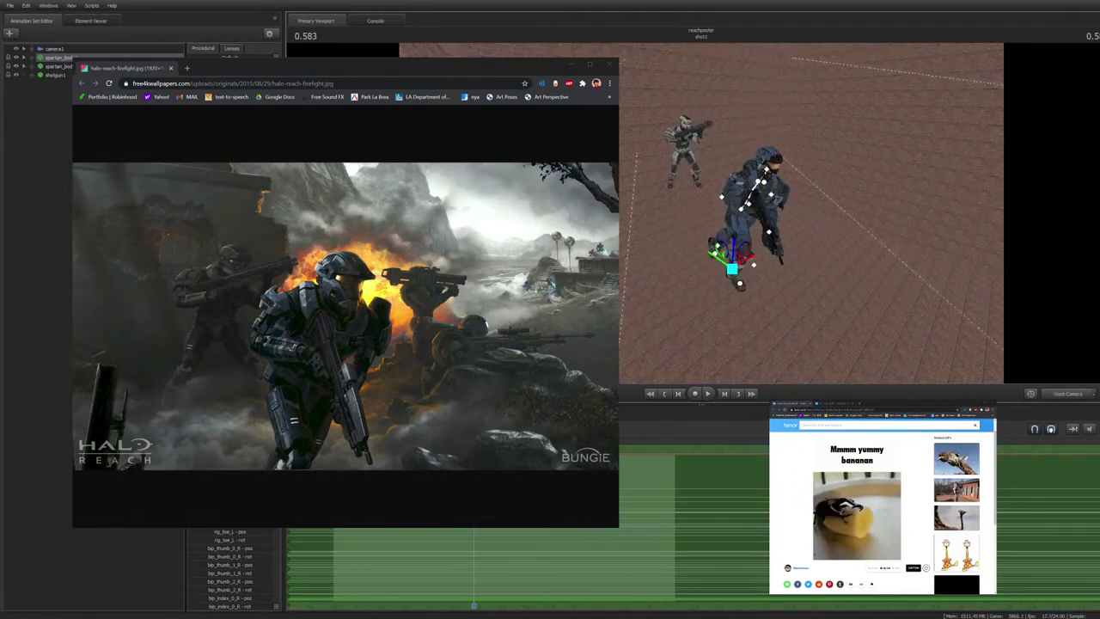
key(F4)
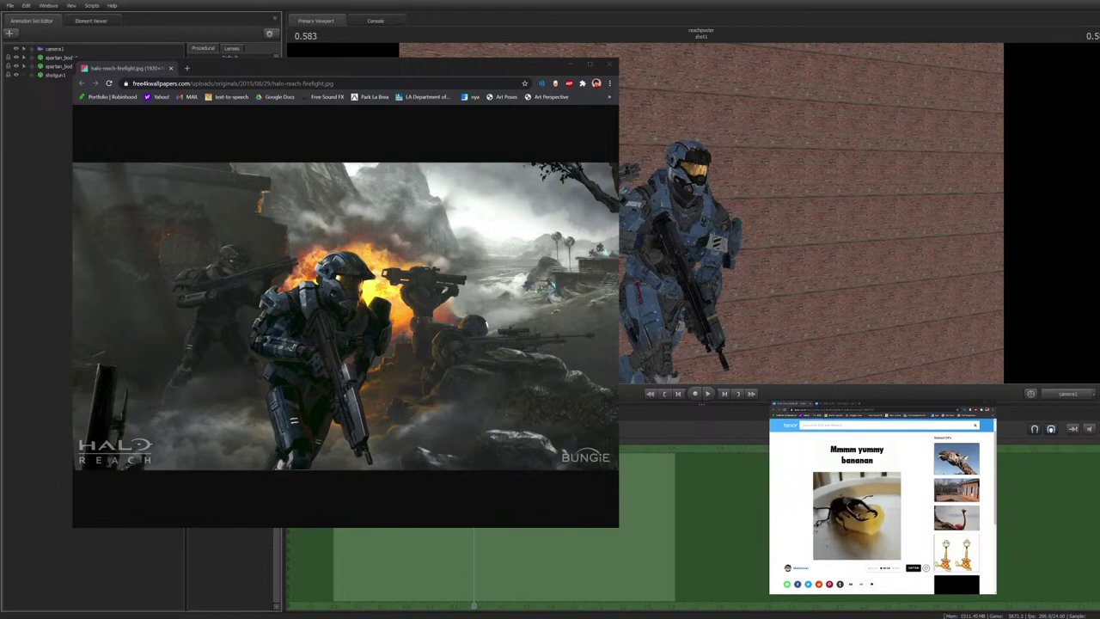
click(688, 184)
click(689, 184)
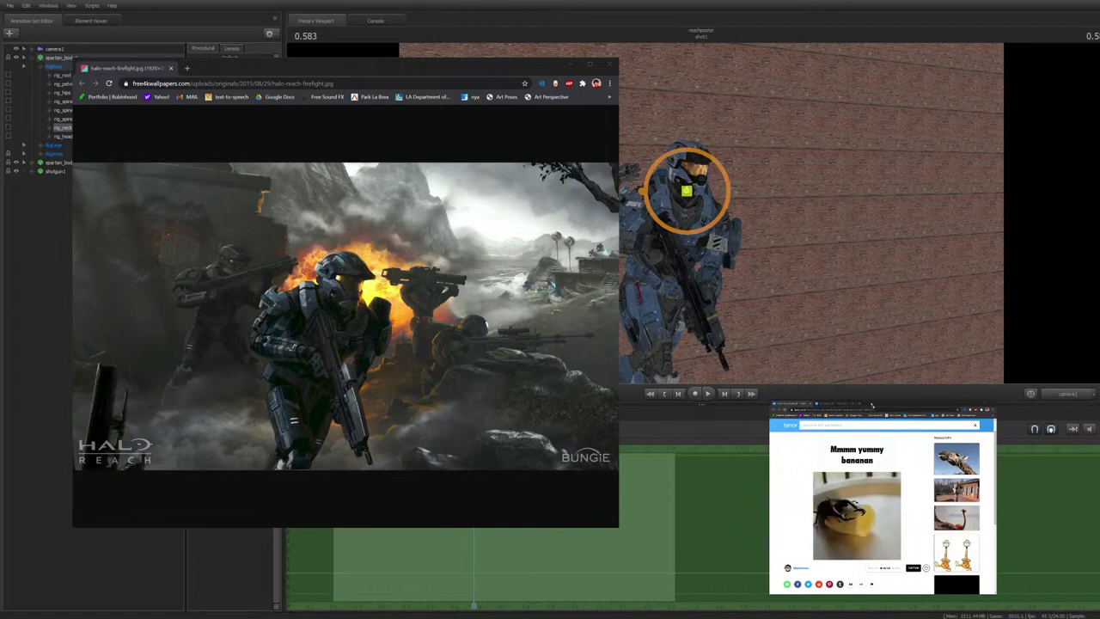
Play and close the video0 (10).mp4 clip and shrink the GIF browser window to uncover the wallpaper reference
click(873, 405)
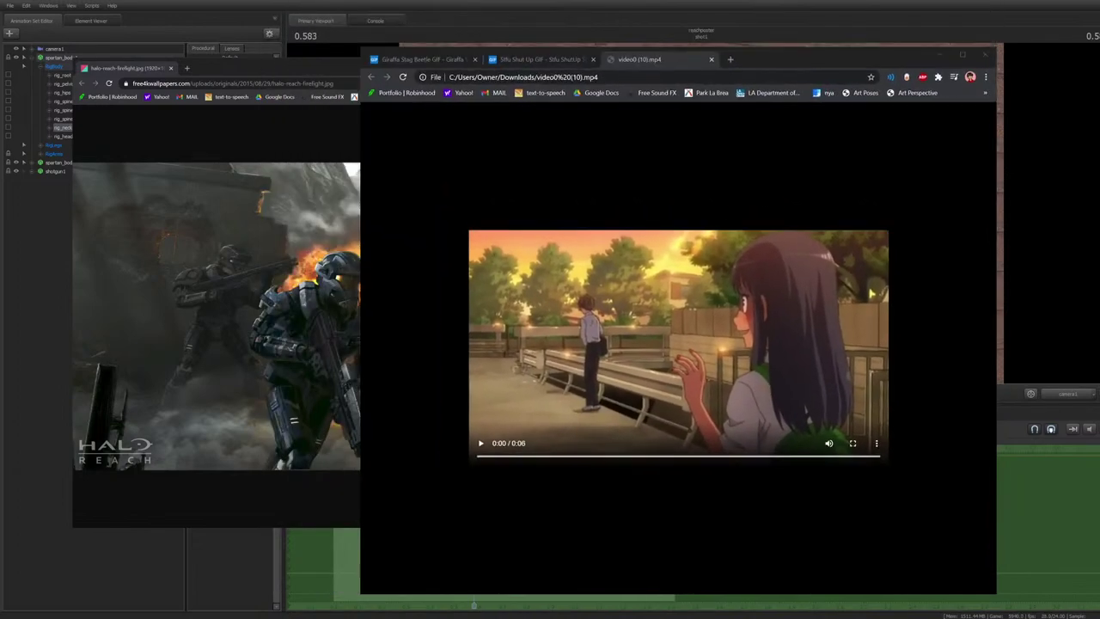
click(651, 355)
click(651, 355)
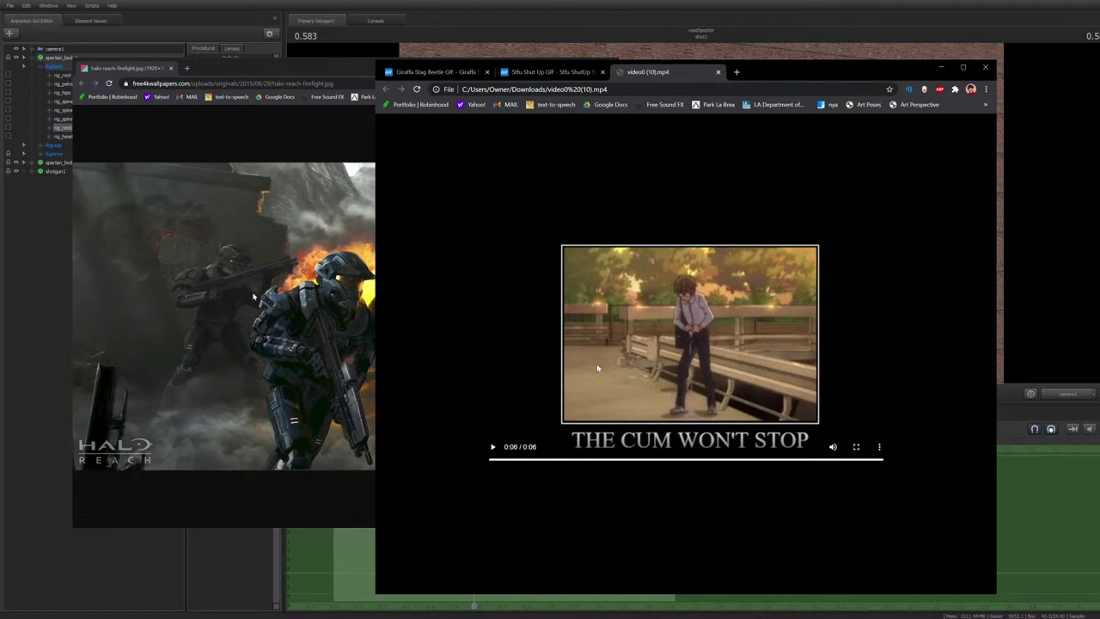
click(718, 72)
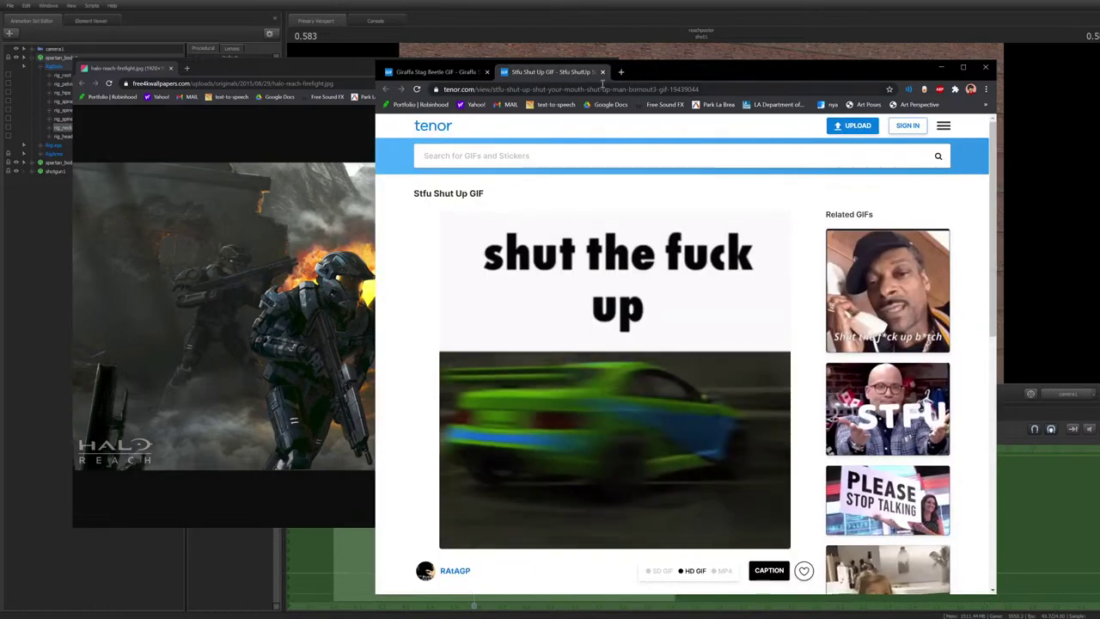
drag(379, 61, 279, 1)
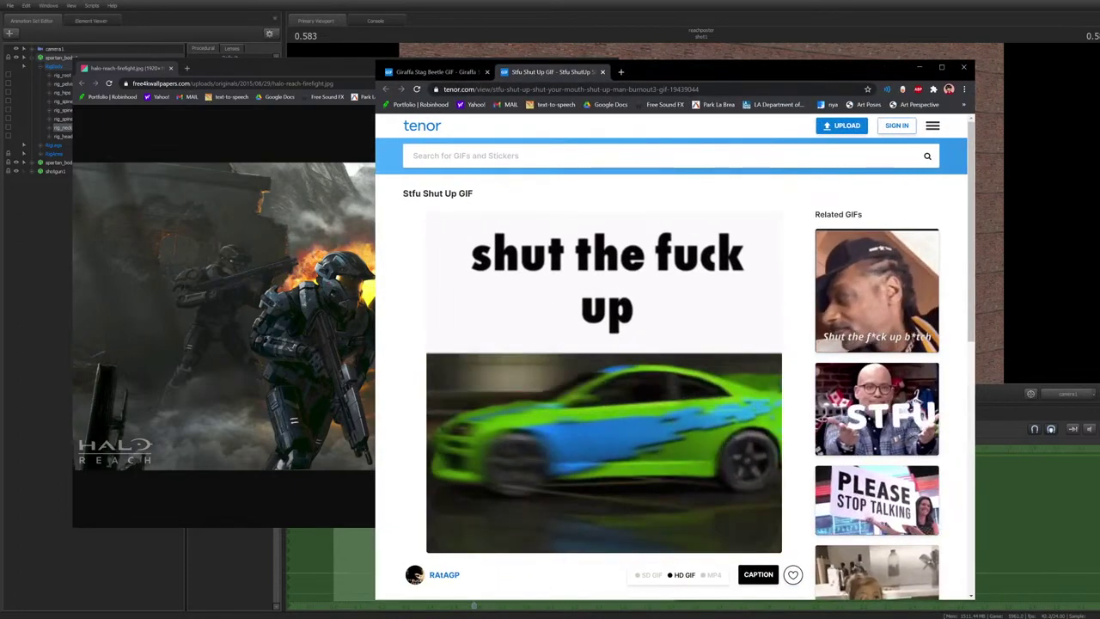
drag(376, 60, 811, 450)
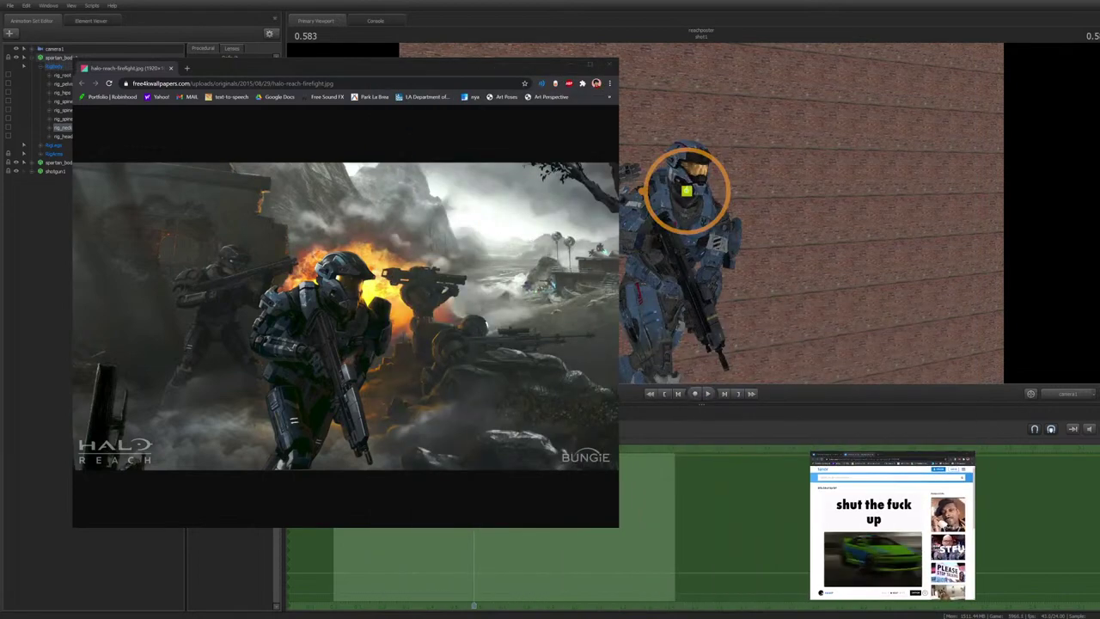
Shrink and move the wallpaper reference window so it no longer covers the two Spartans in the viewport
drag(327, 92, 307, 90)
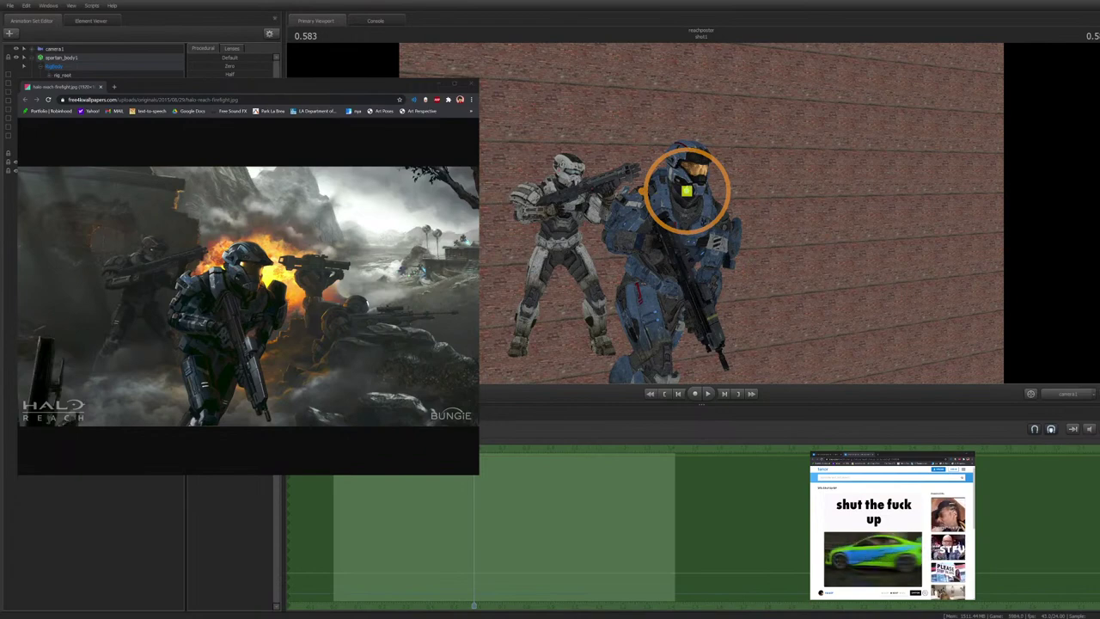
click(167, 462)
key(alt+Tab)
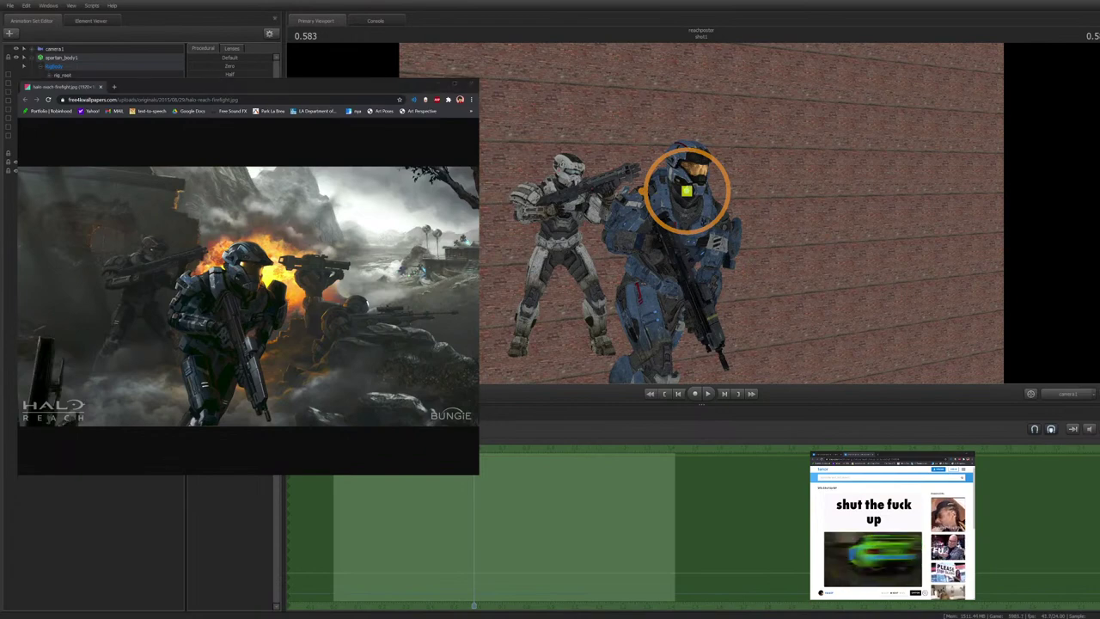
click(158, 518)
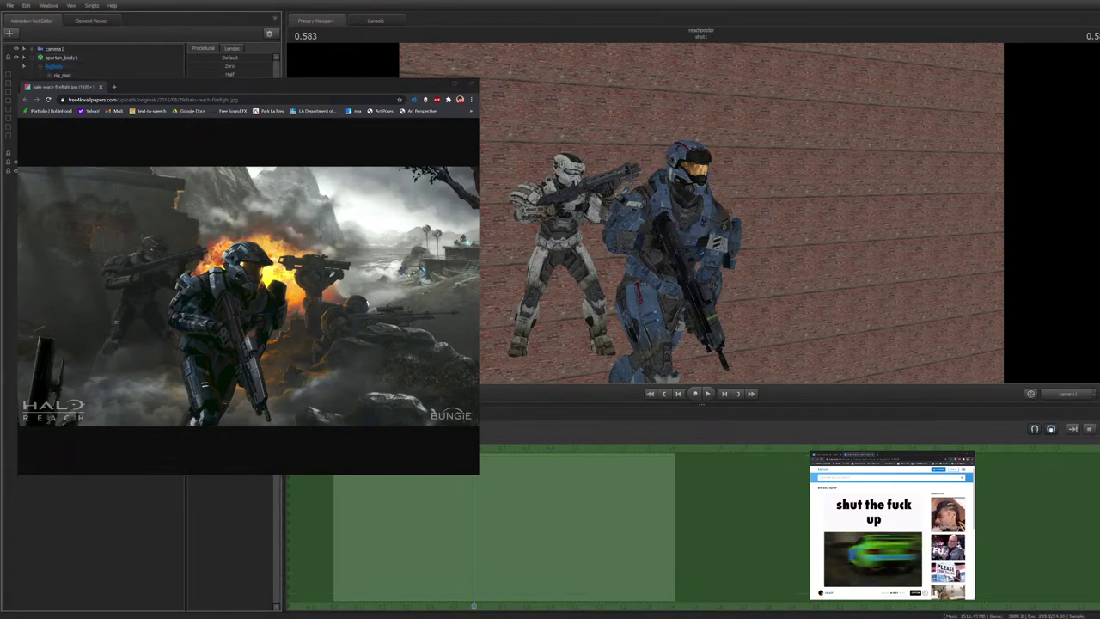
Move the white Spartan's right foot slightly outward and shift its hips to match the reference stance
ctrl+click(520, 337)
drag(499, 337, 494, 337)
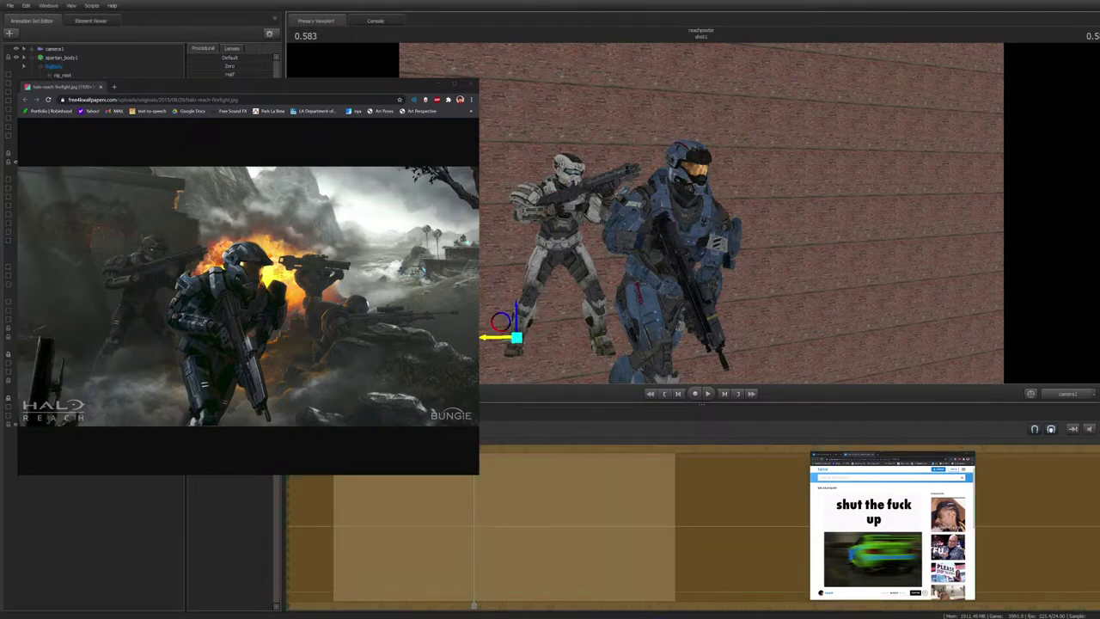
key(Return)
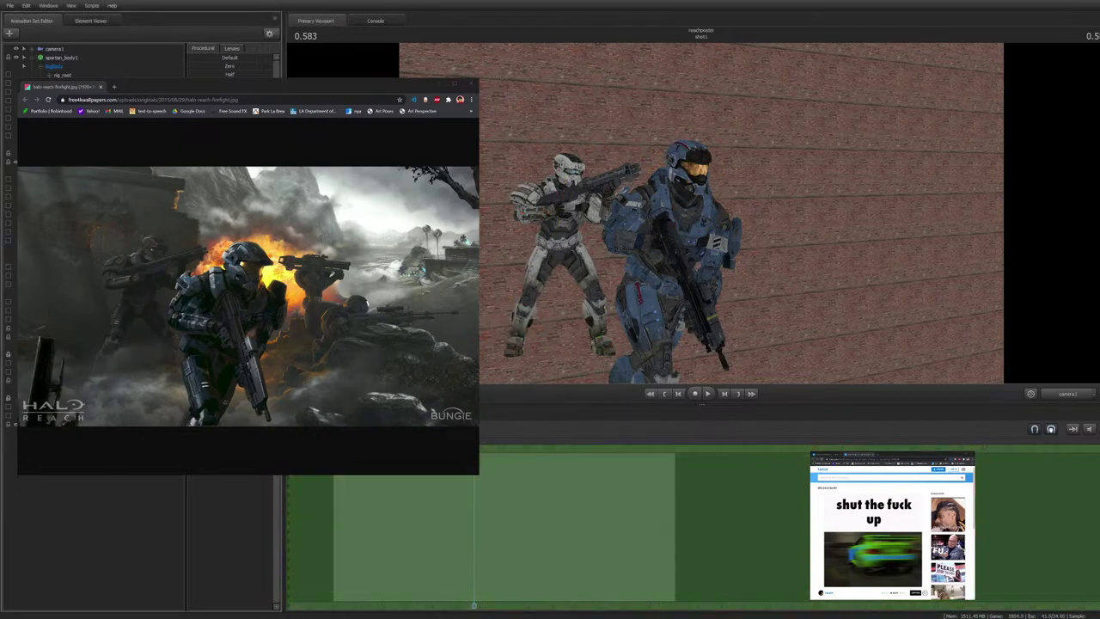
ctrl+click(560, 247)
drag(534, 247, 537, 246)
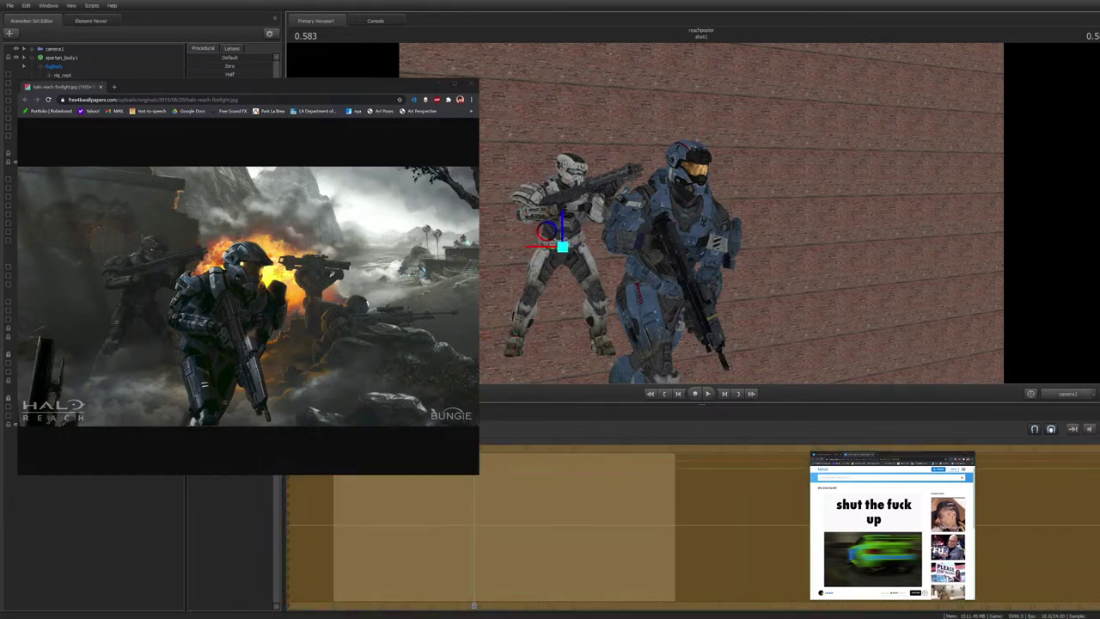
key(Escape)
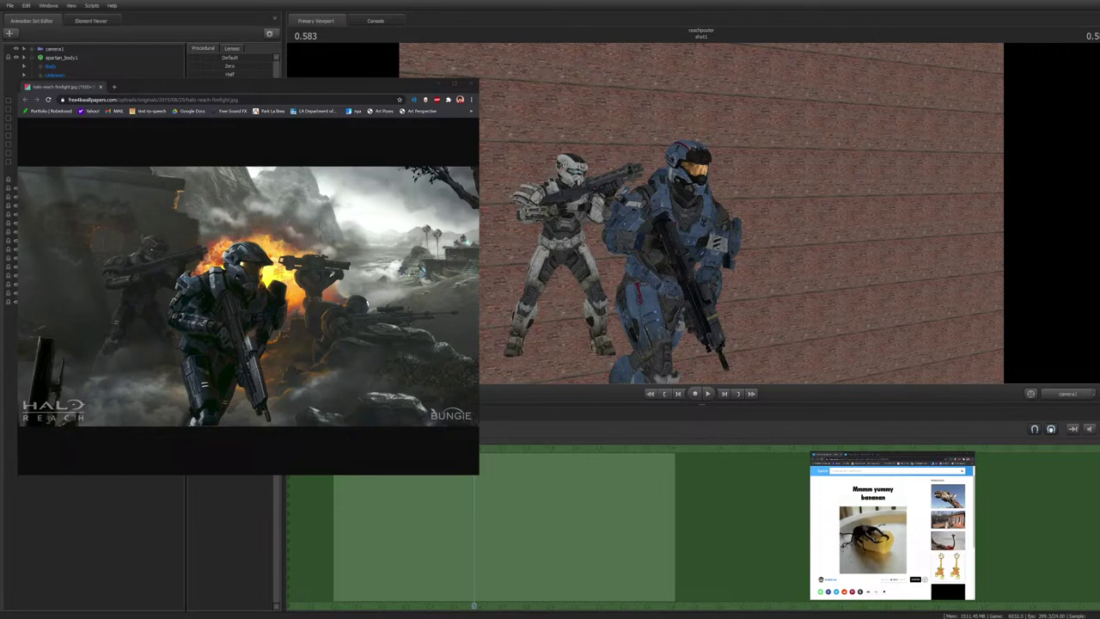
Change the white Spartan's body, helmet and shoulder armor to the dark brown color variant
click(24, 57)
click(61, 58)
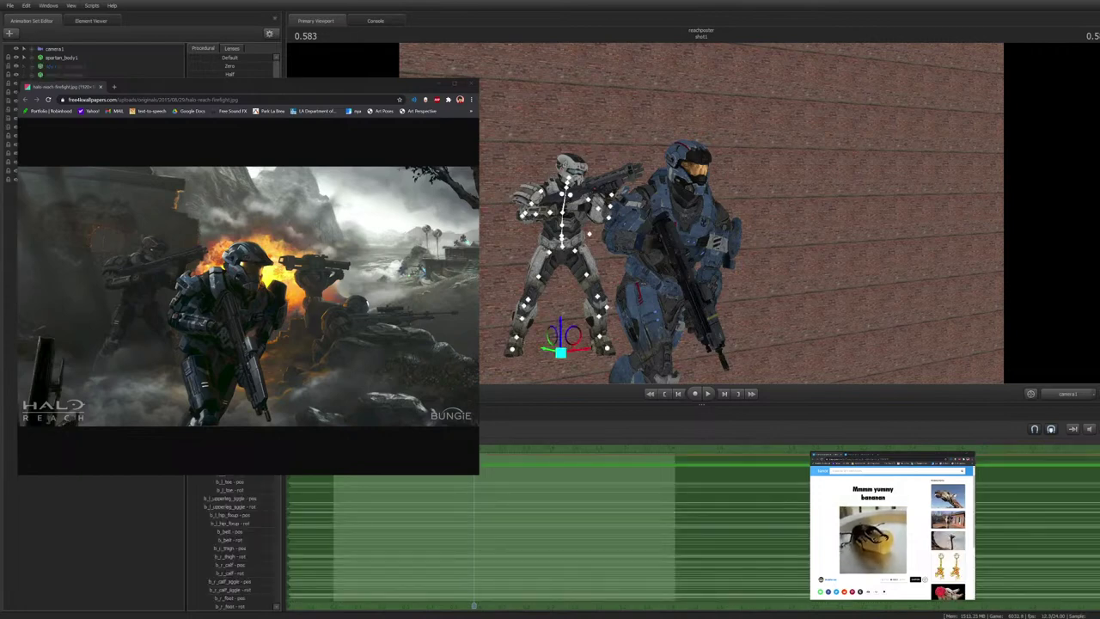
click(143, 467)
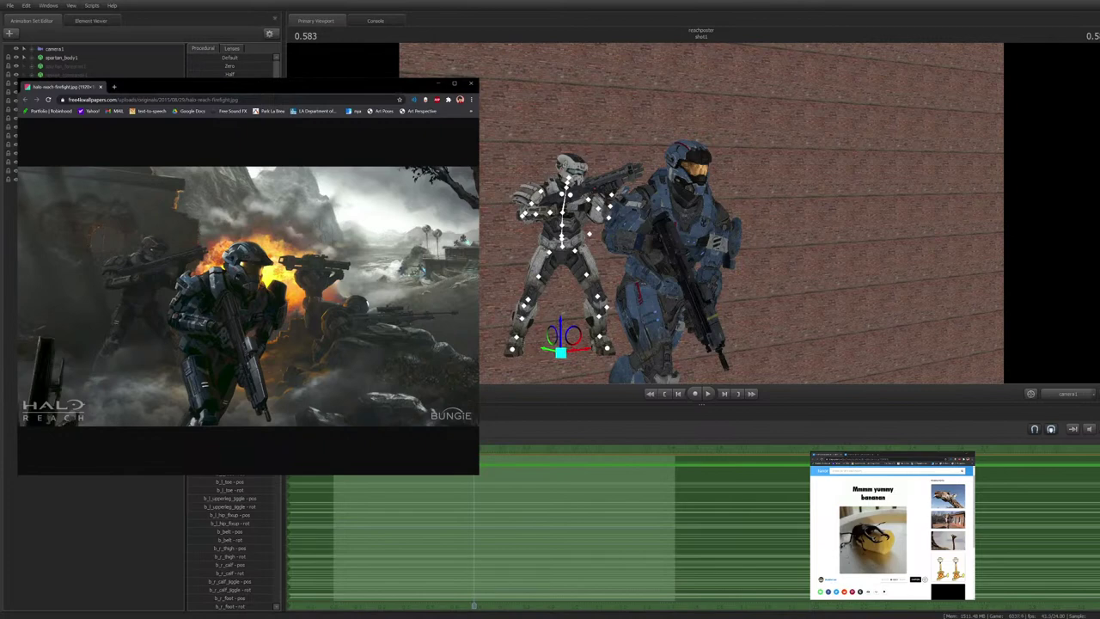
key(alt+Tab)
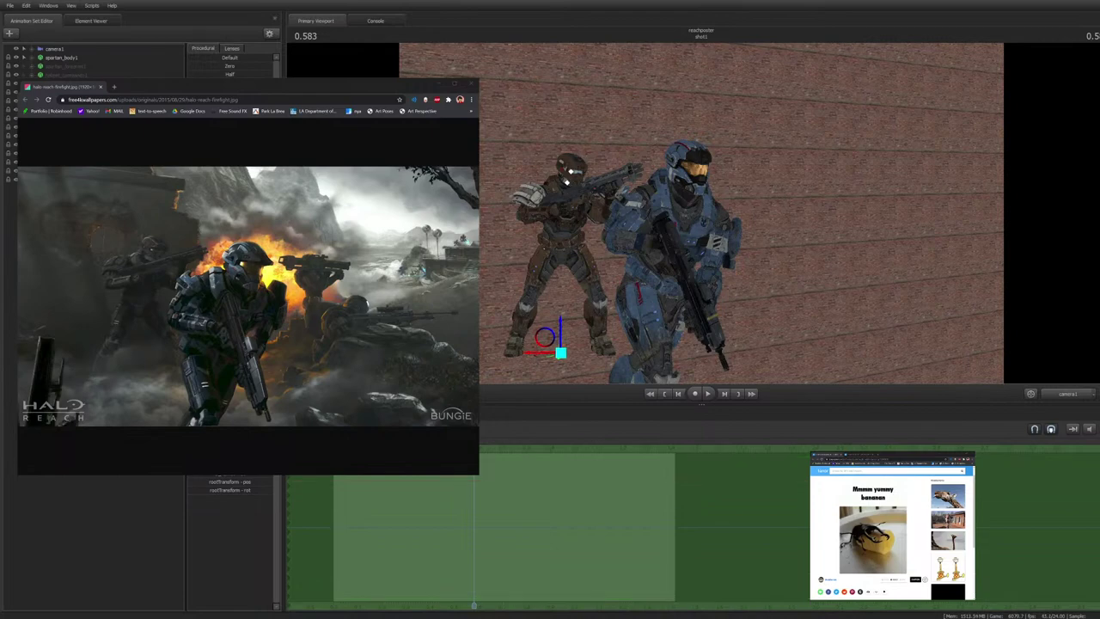
click(567, 172)
click(73, 172)
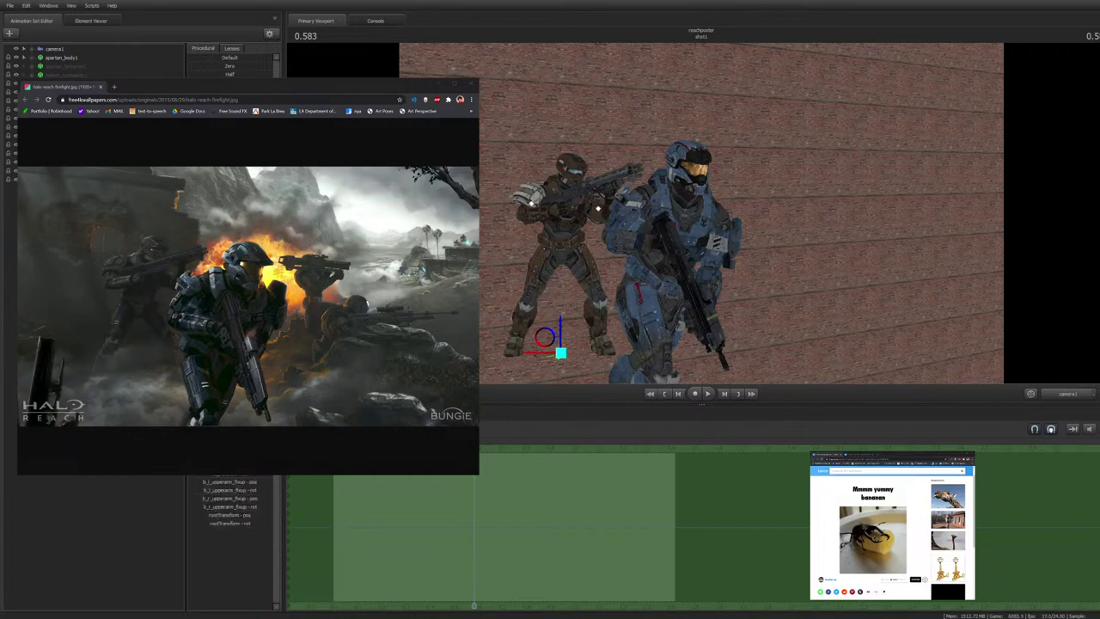
click(16, 171)
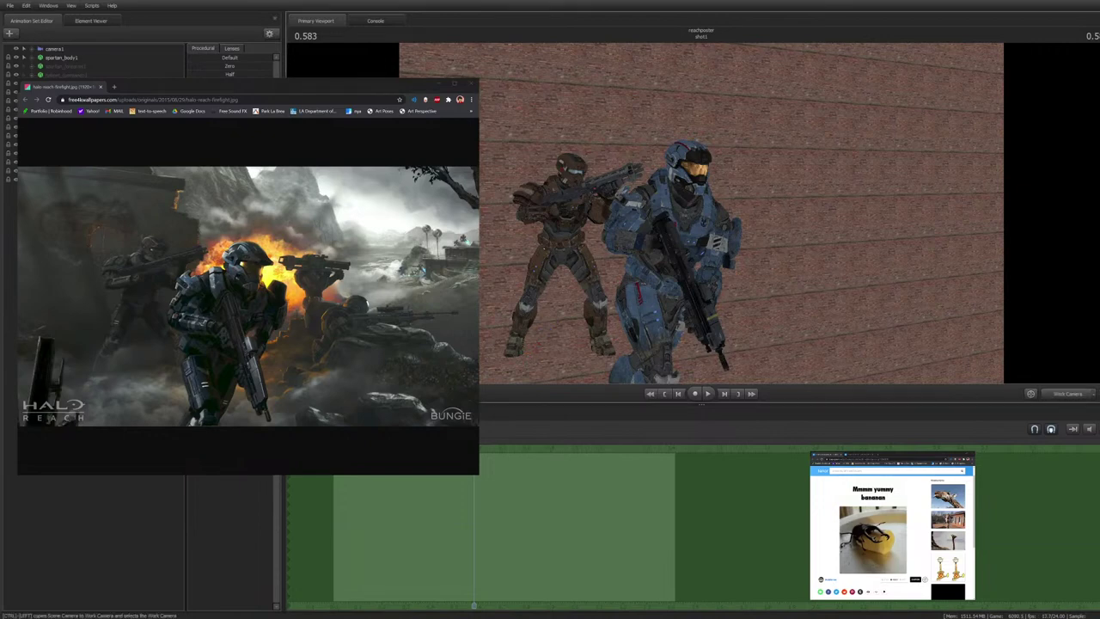
In a work-camera close-up, fine-tune the brown Spartan's left hand against the shotgun's foregrip
click(1067, 394)
key(w)
drag(701, 213, 710, 155)
key(w)
key(s)
key(ctrl)
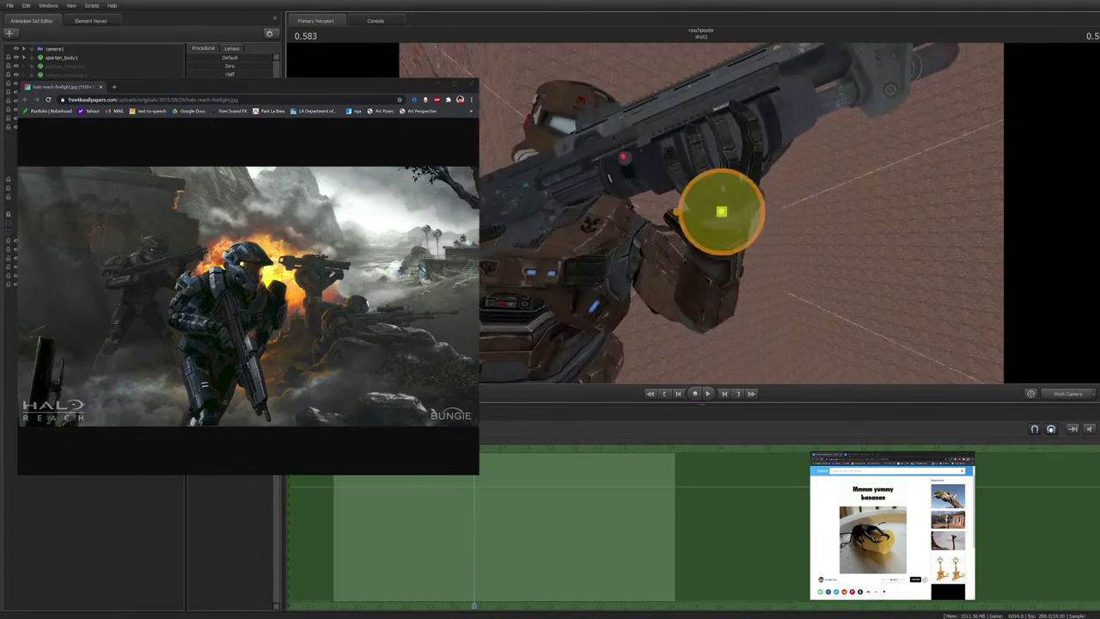
click(720, 213)
drag(721, 211, 721, 212)
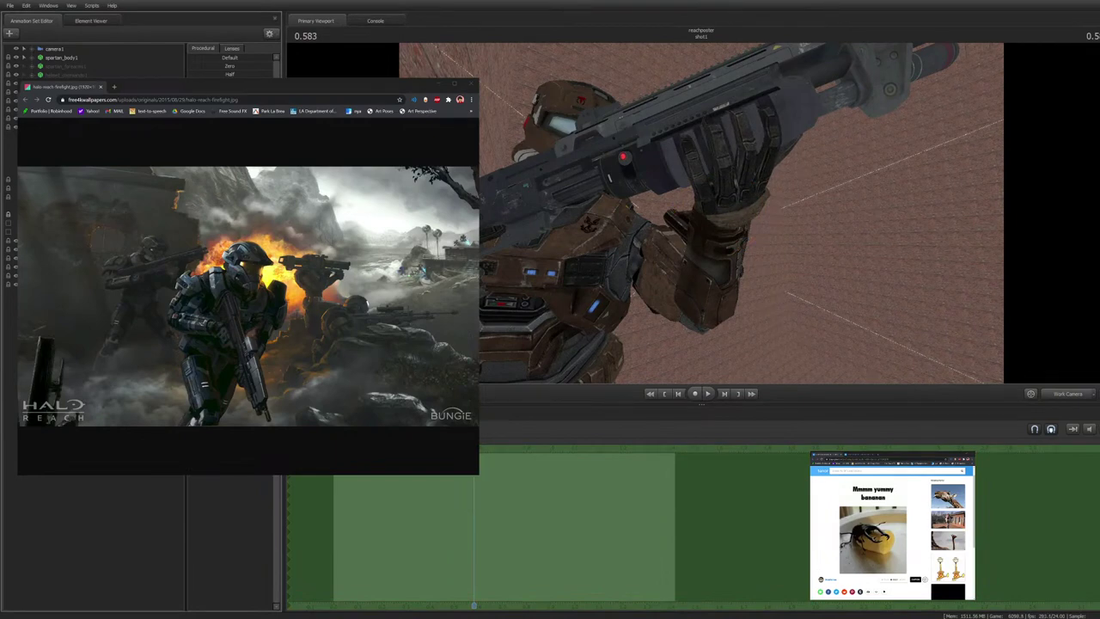
Adjust the finger joints of the brown Spartan's left hand so they wrap around the shotgun's foregrip
click(760, 172)
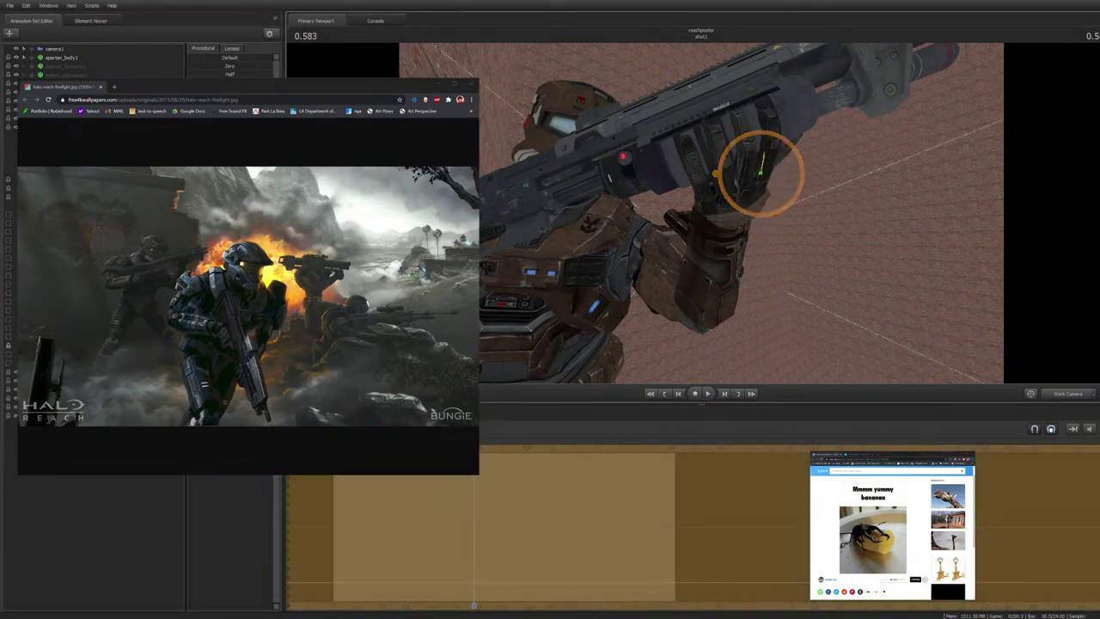
ctrl+click(745, 181)
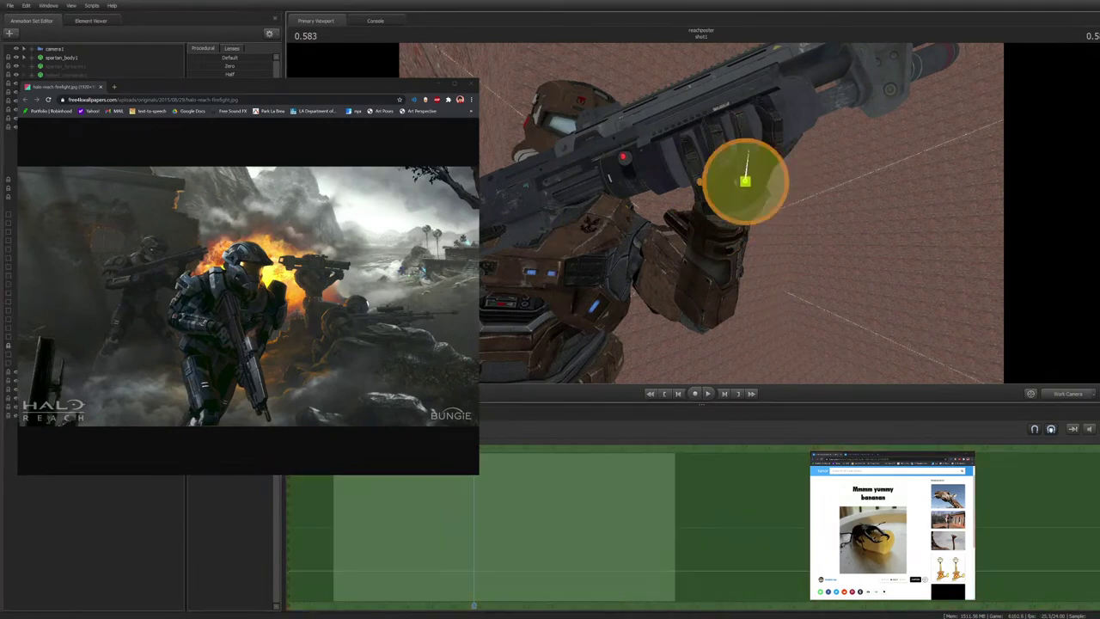
drag(745, 182, 747, 181)
drag(799, 224, 758, 191)
ctrl+click(750, 216)
ctrl+click(751, 218)
ctrl+click(750, 216)
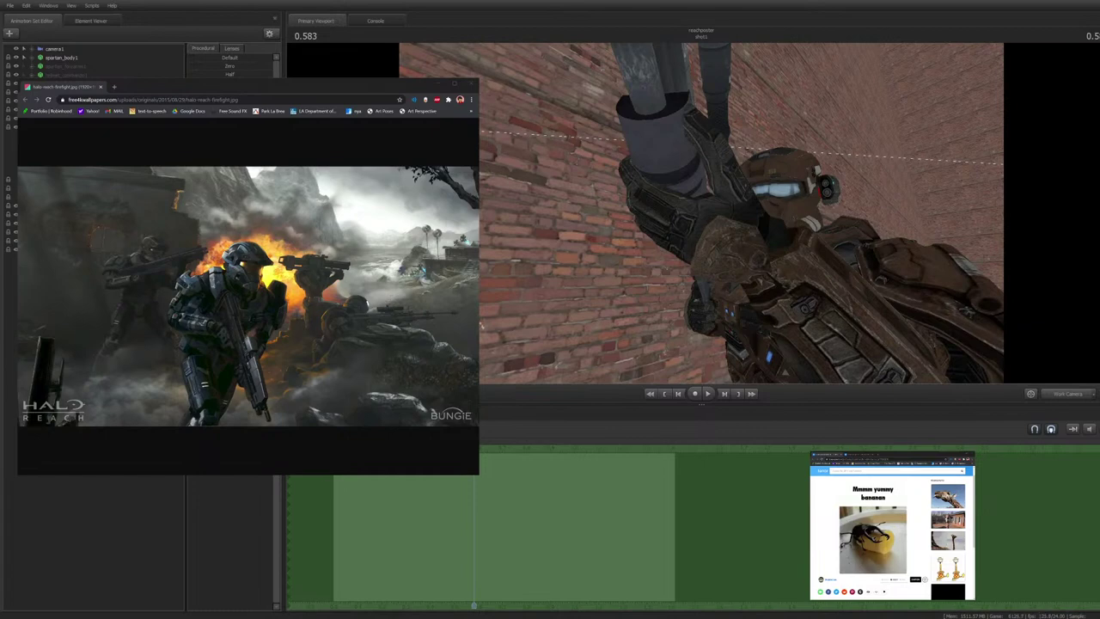
Examine the brown Spartan's shotgun grip from several sides and return to the camera1 framing
drag(701, 213, 662, 215)
key(w)
key(w)
key(s)
key(d)
ctrl+click(1068, 394)
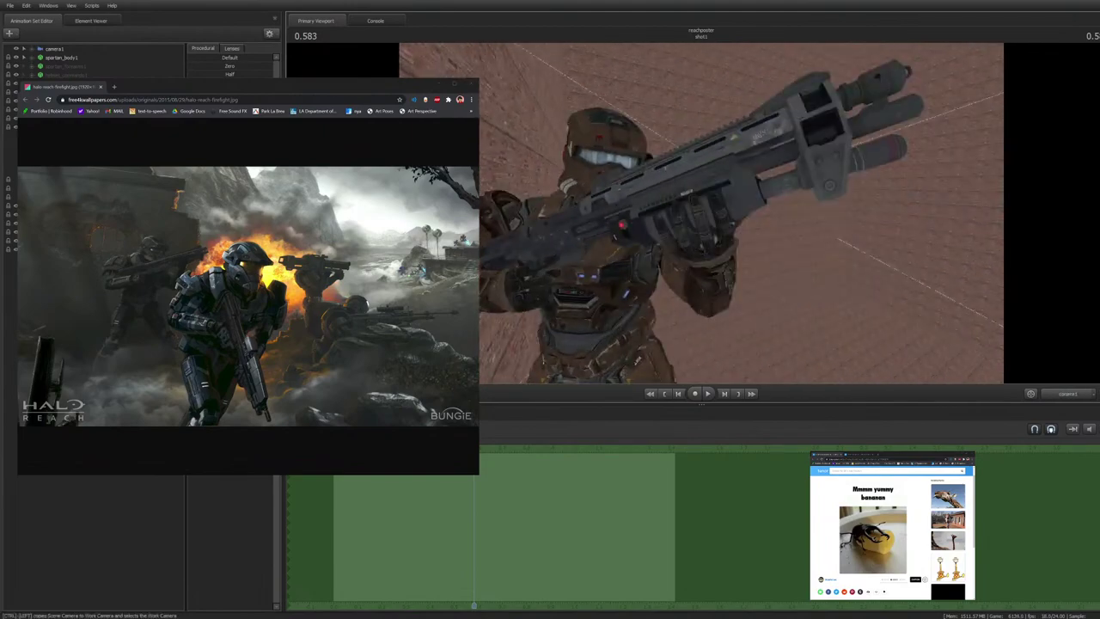
click(1068, 393)
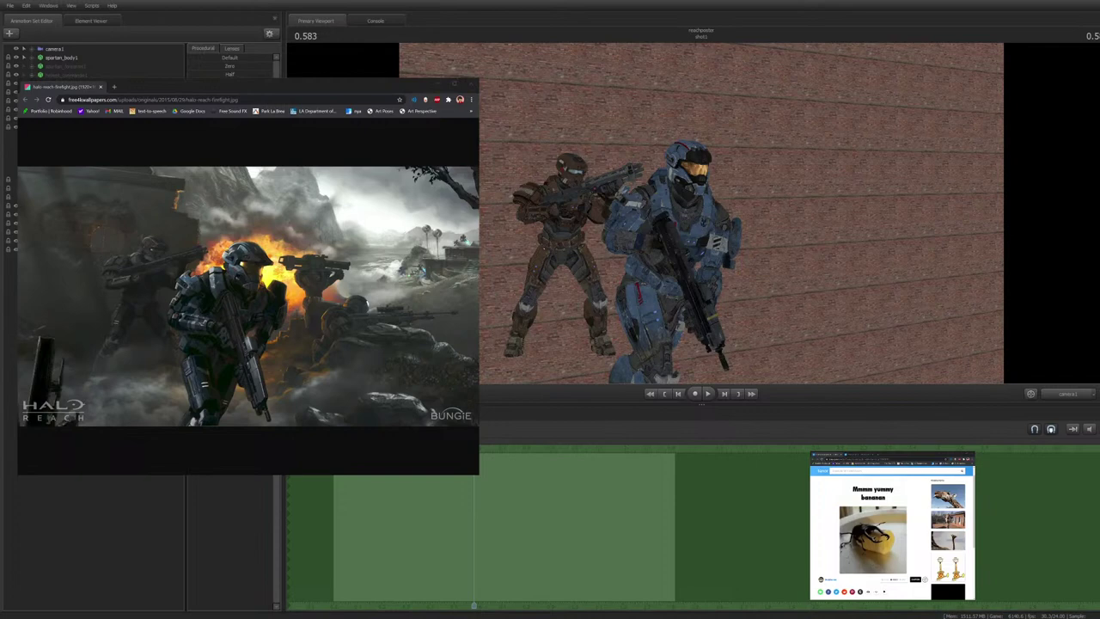
Lower the brown Spartan's right elbow slightly and hide shotgun1 from the animation set list
key(ctrl)
ctrl+click(526, 212)
drag(525, 212, 525, 220)
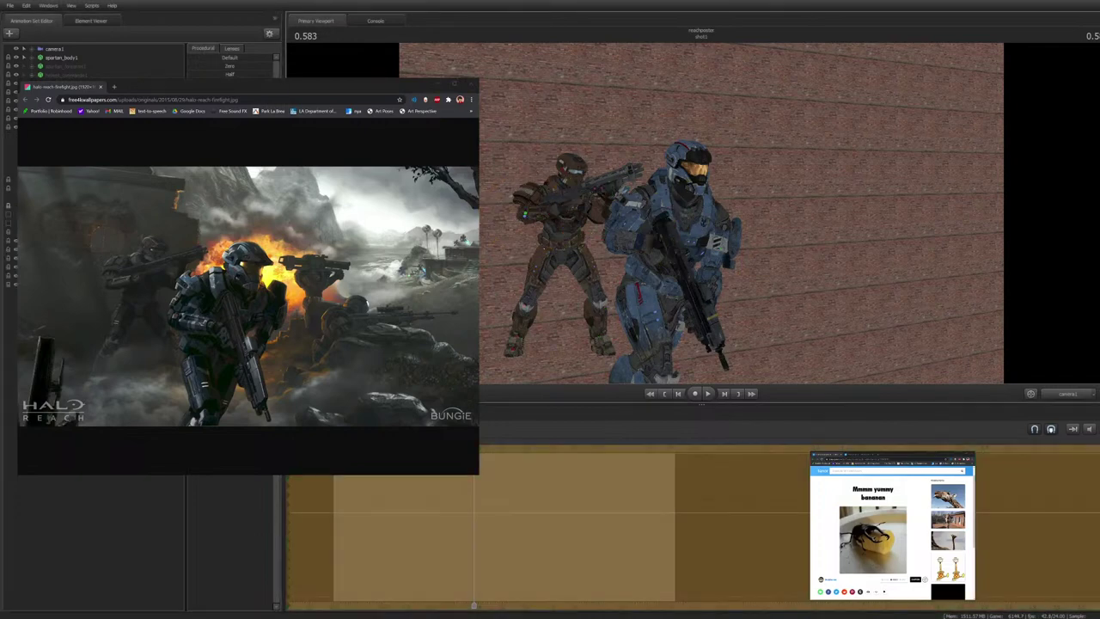
click(524, 218)
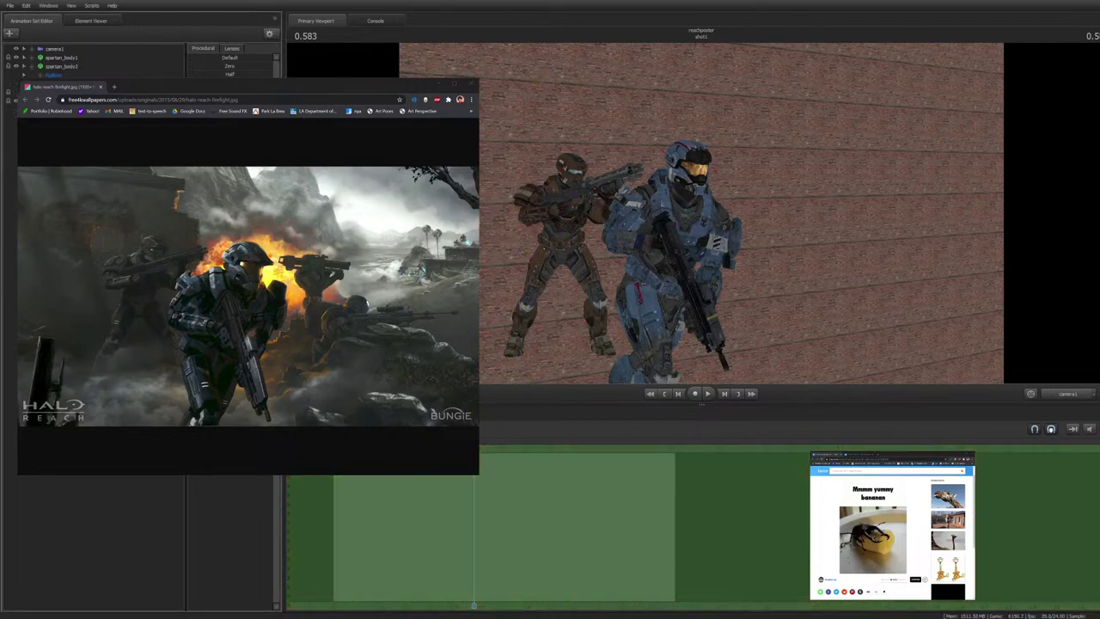
click(55, 75)
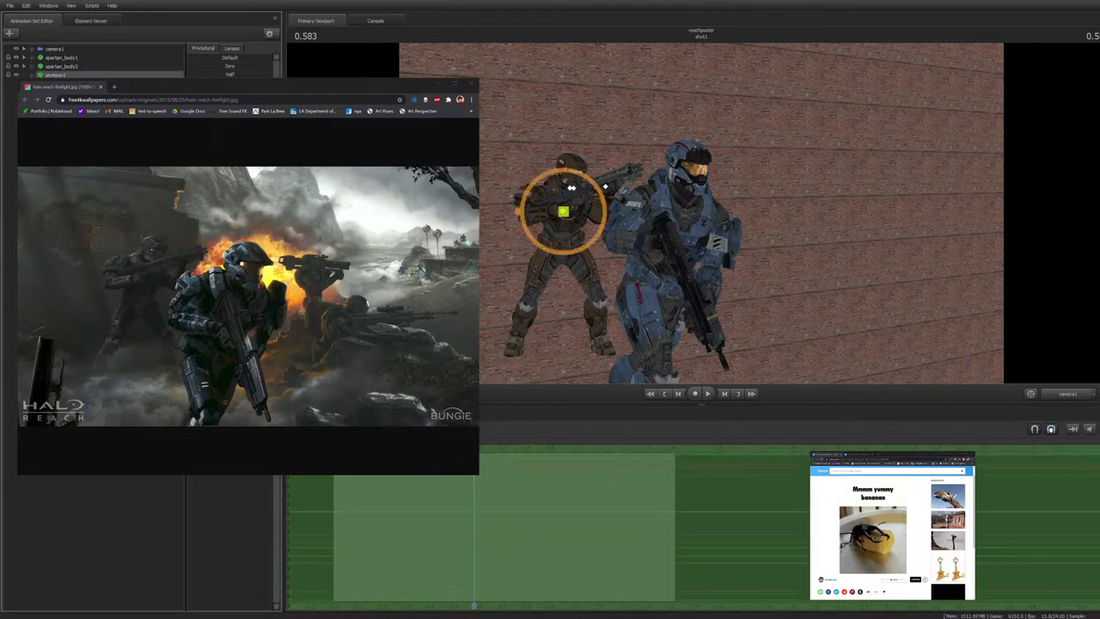
key(Delete)
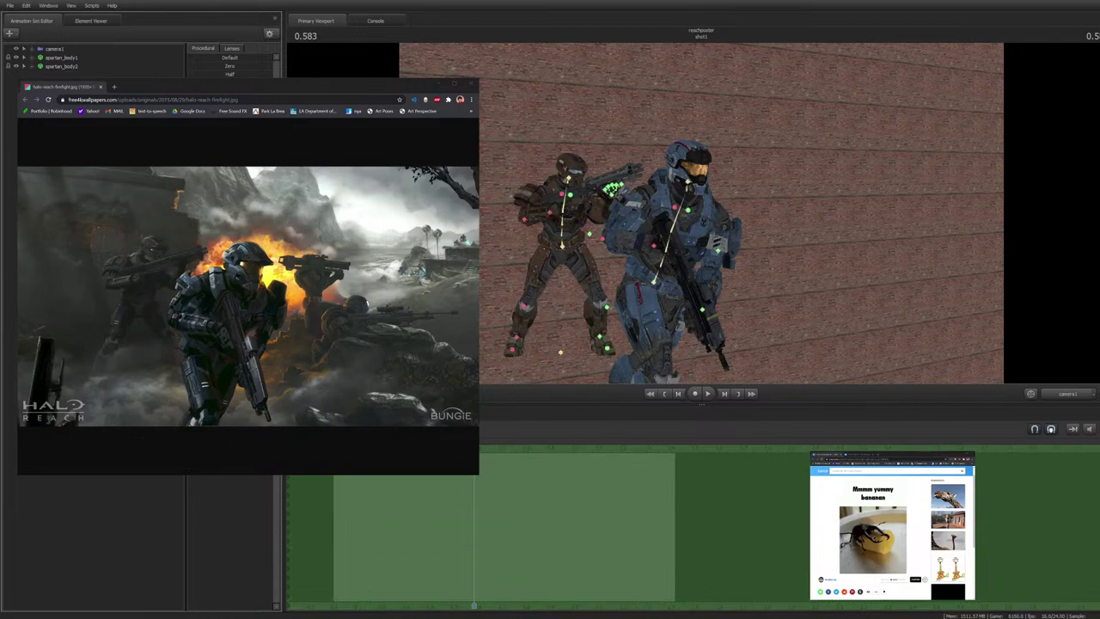
Lean the blue Spartan's upper body further forward and readjust its neck to match the wallpaper pose
click(661, 268)
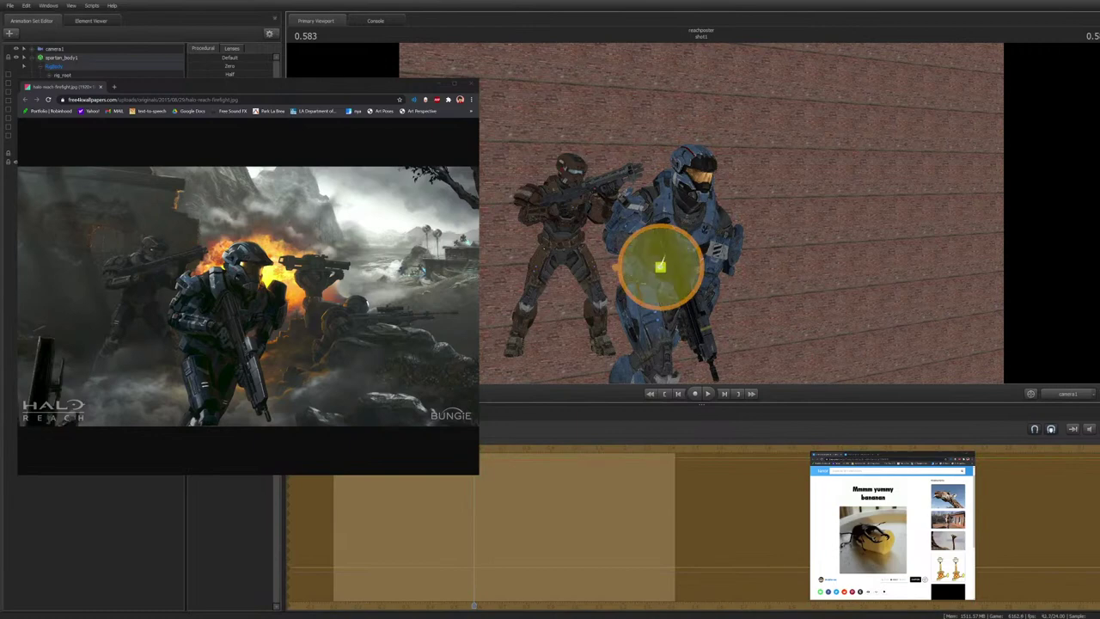
drag(660, 267, 643, 277)
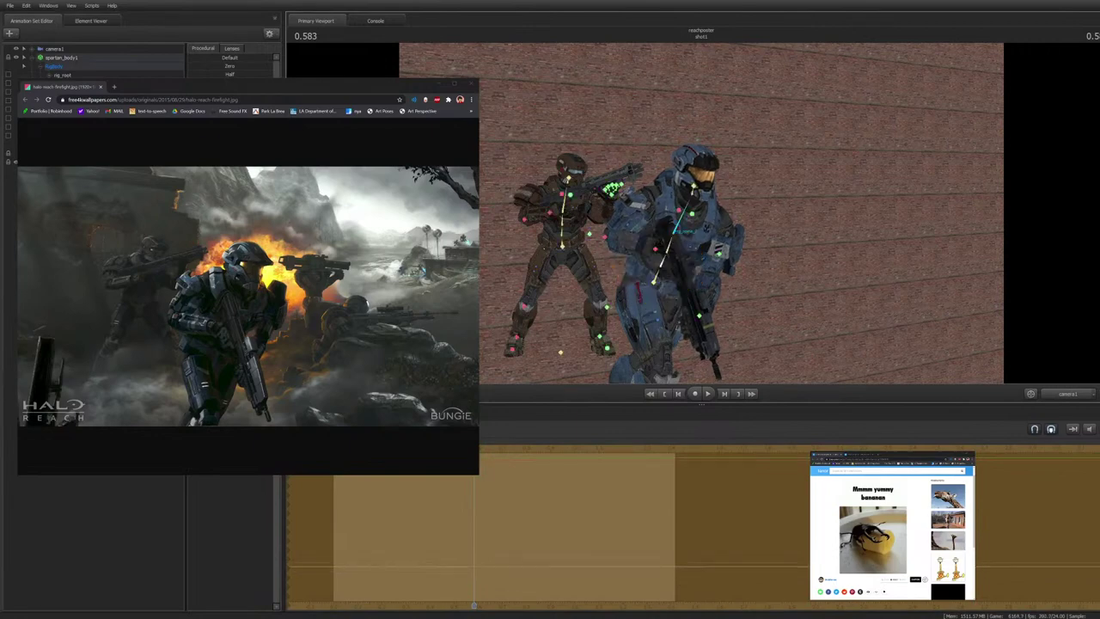
ctrl+click(692, 195)
drag(693, 195, 699, 190)
click(129, 524)
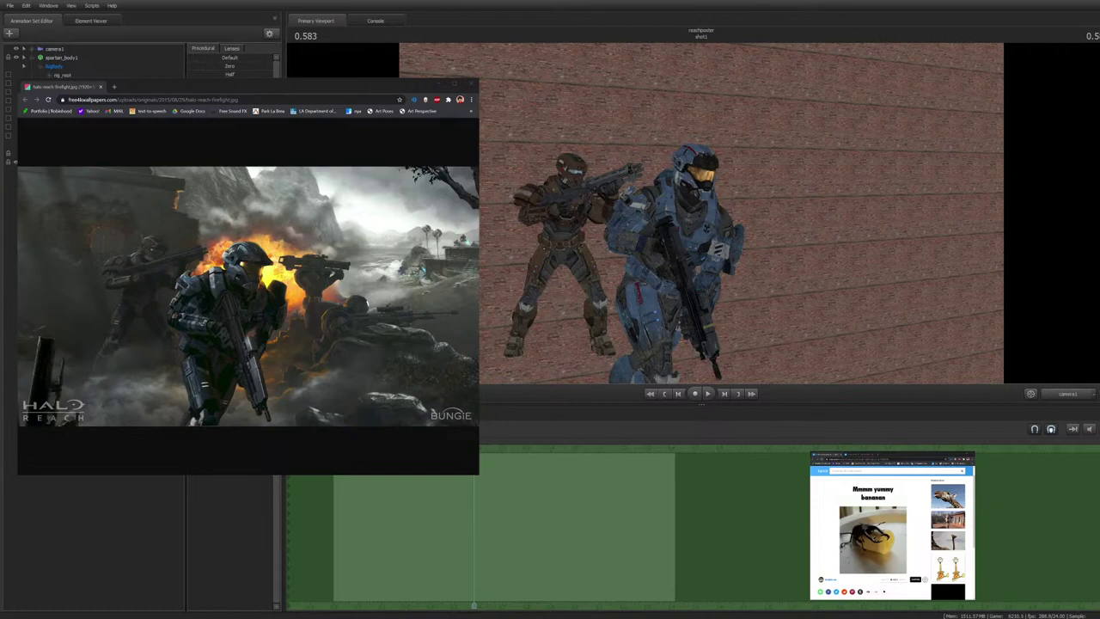
Compare the two Spartans' poses and spacing from the work camera and camera1 against the wallpaper reference
click(1069, 394)
click(1068, 393)
click(1069, 394)
key(s)
drag(774, 258, 696, 258)
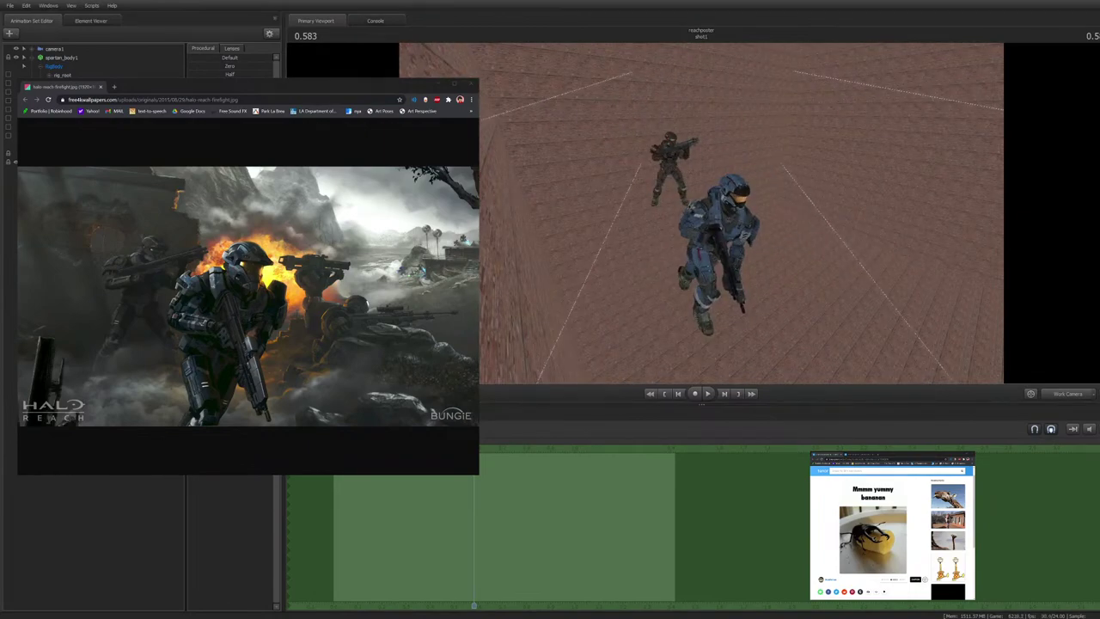
click(1068, 393)
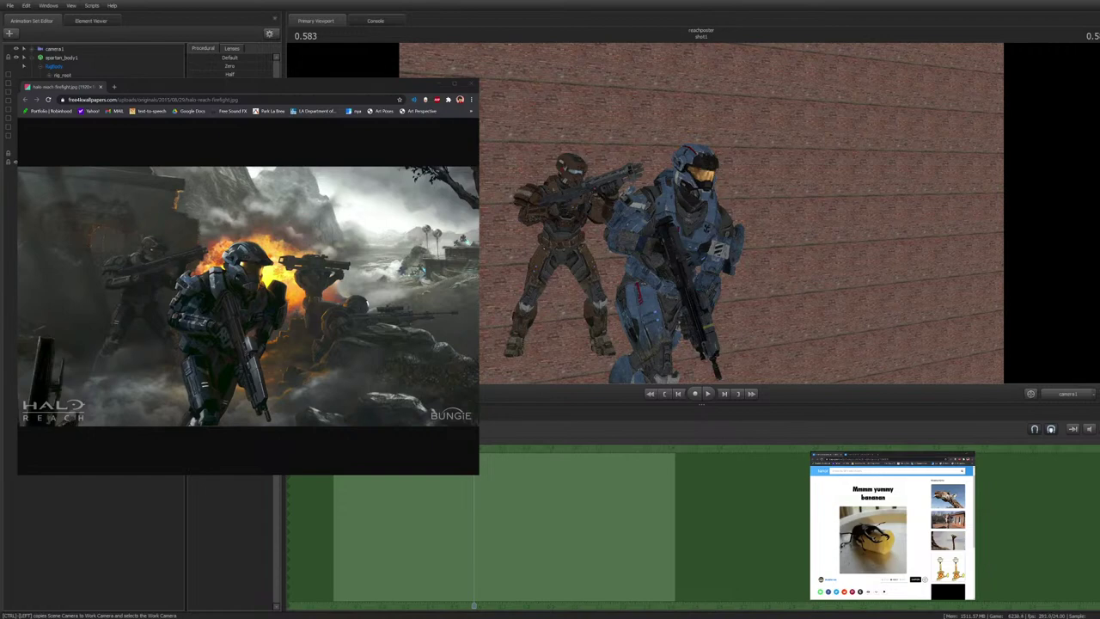
click(1068, 394)
drag(701, 213, 641, 211)
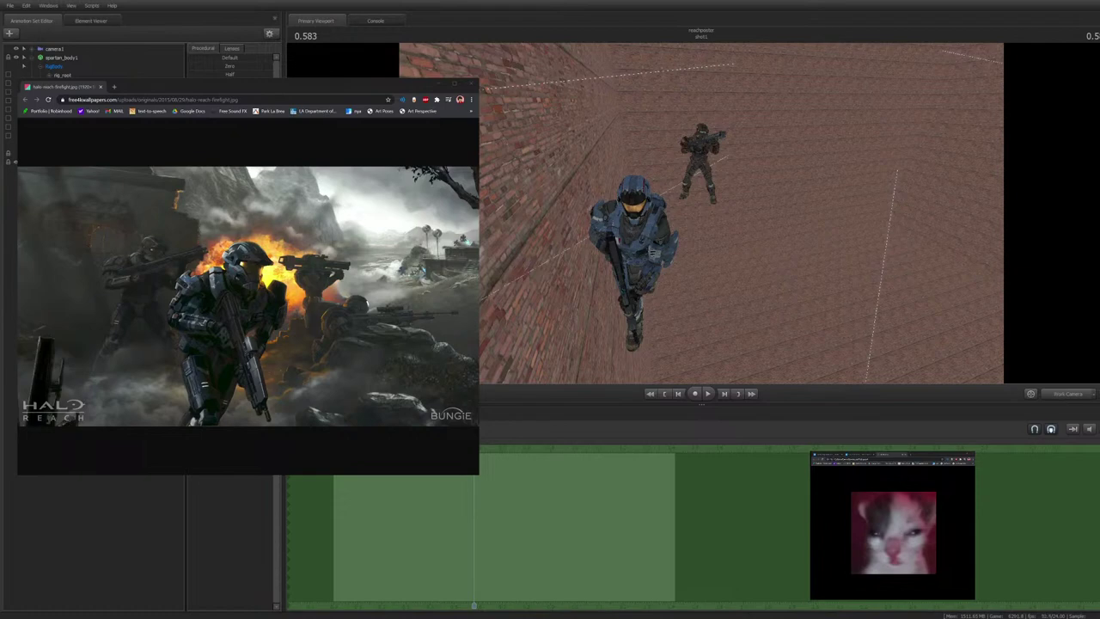
drag(702, 213, 727, 213)
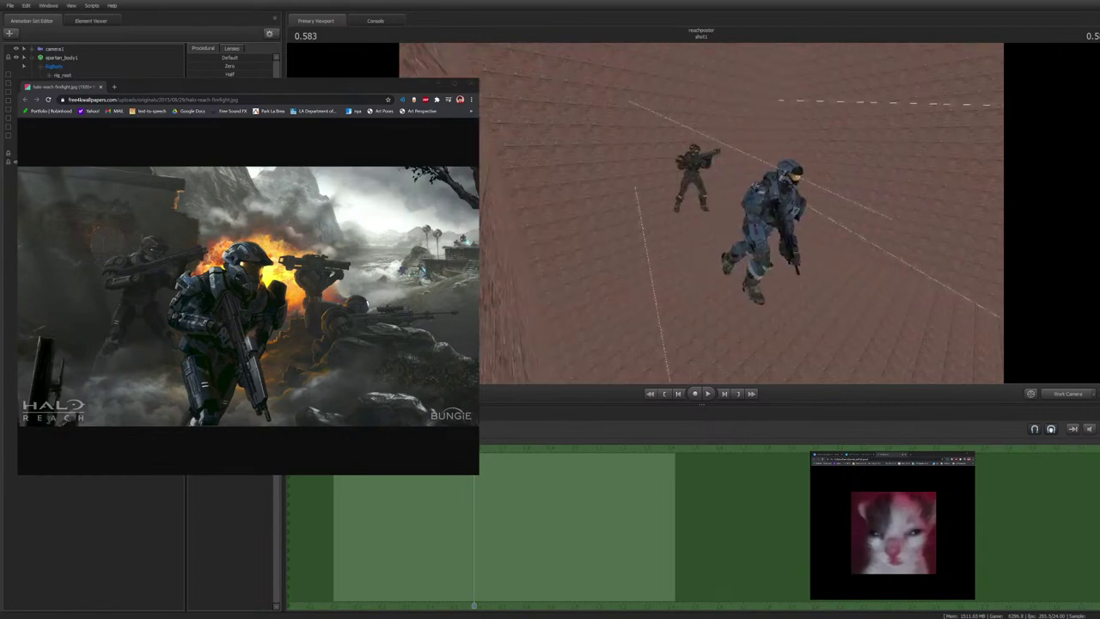
click(1067, 393)
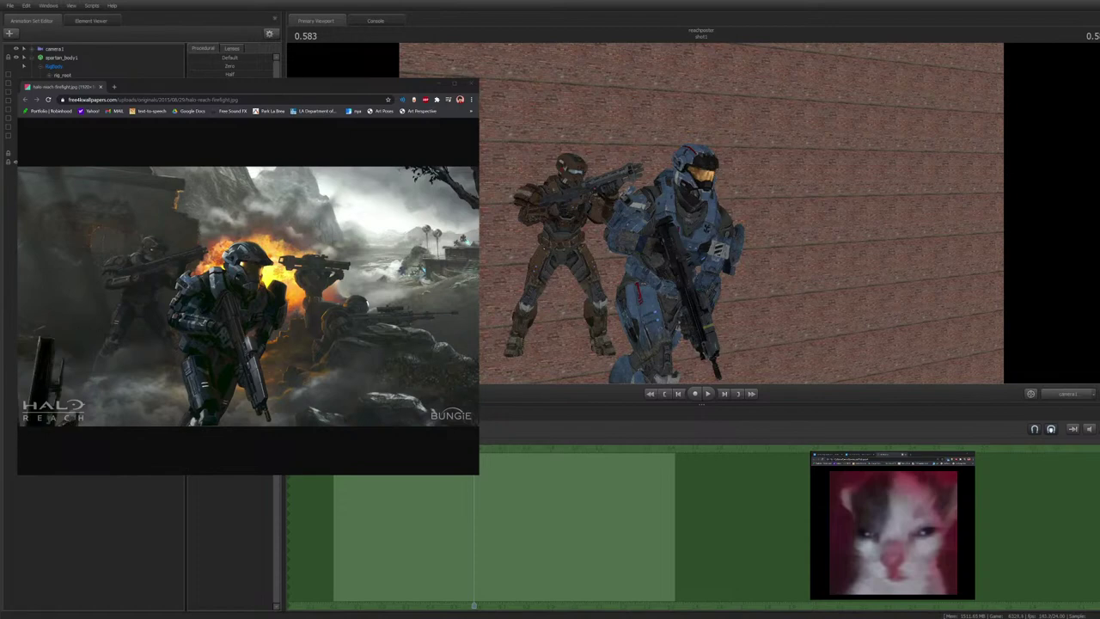
click(1068, 394)
mouse_move(739, 214)
mouse_down()
mouse_move(739, 232)
mouse_move(752, 237)
mouse_move(746, 208)
mouse_up()
key(s)
key(d)
key(w)
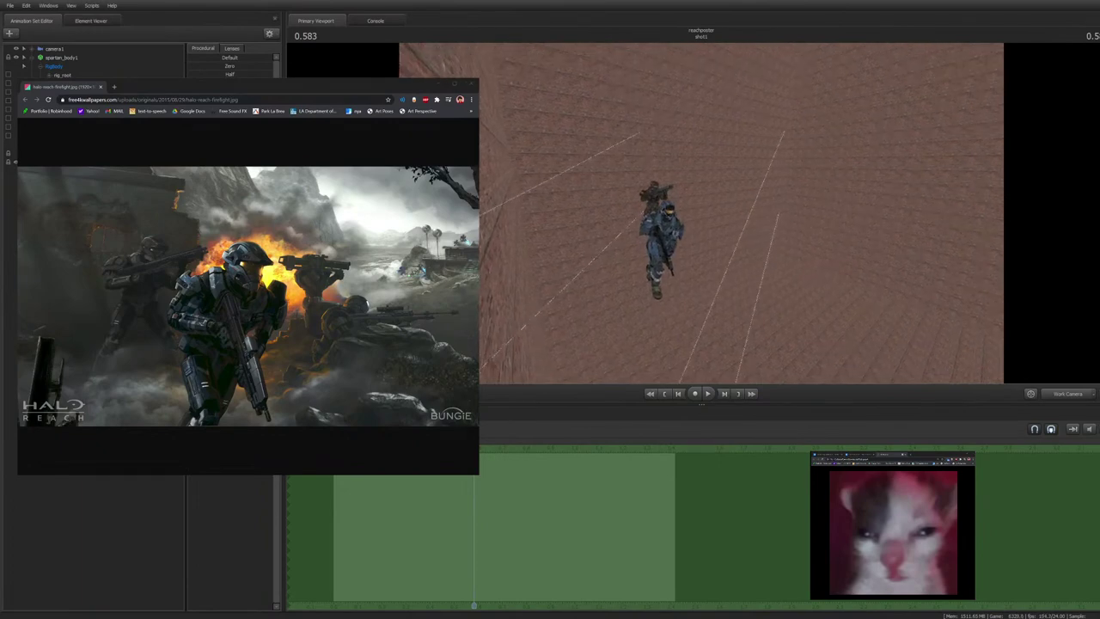
key(a)
click(23, 58)
drag(740, 215, 744, 208)
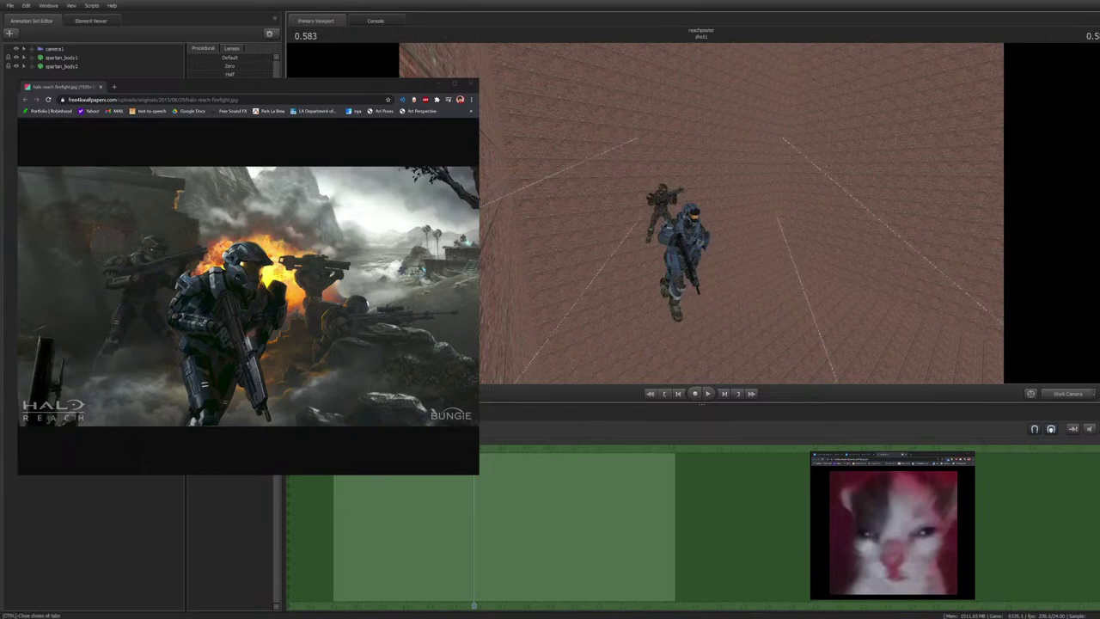
click(1068, 394)
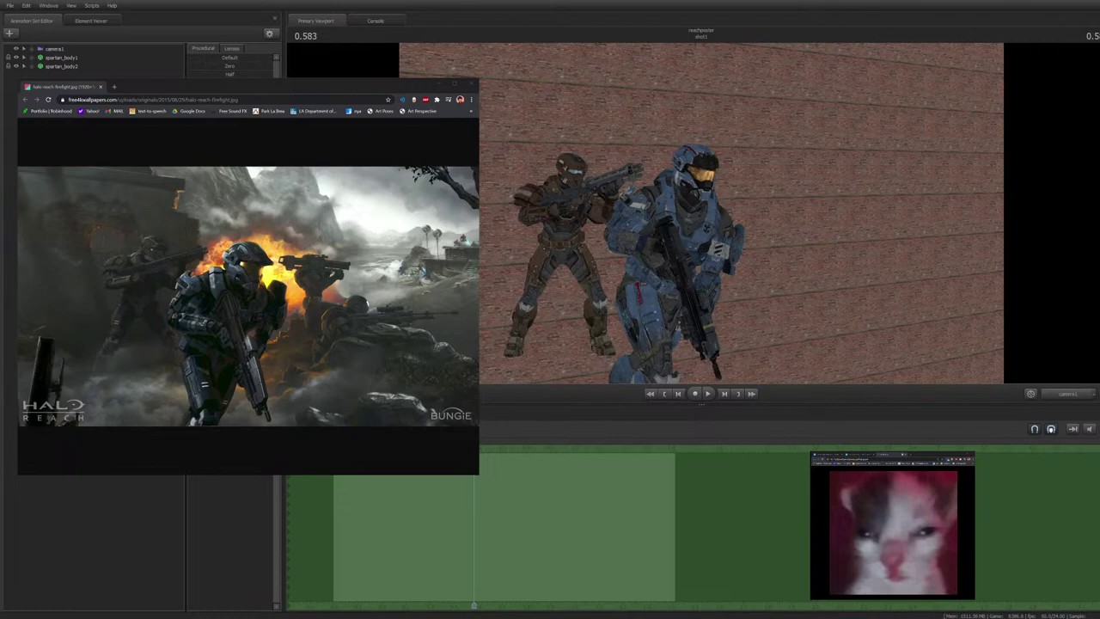
click(1069, 394)
drag(740, 224, 765, 215)
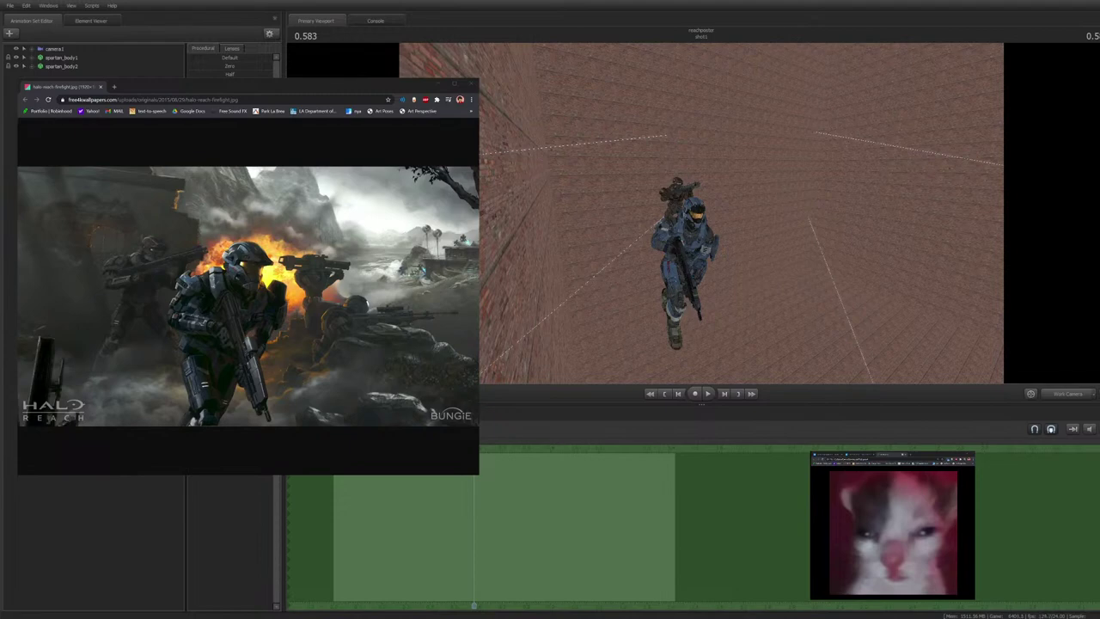
drag(701, 214, 756, 204)
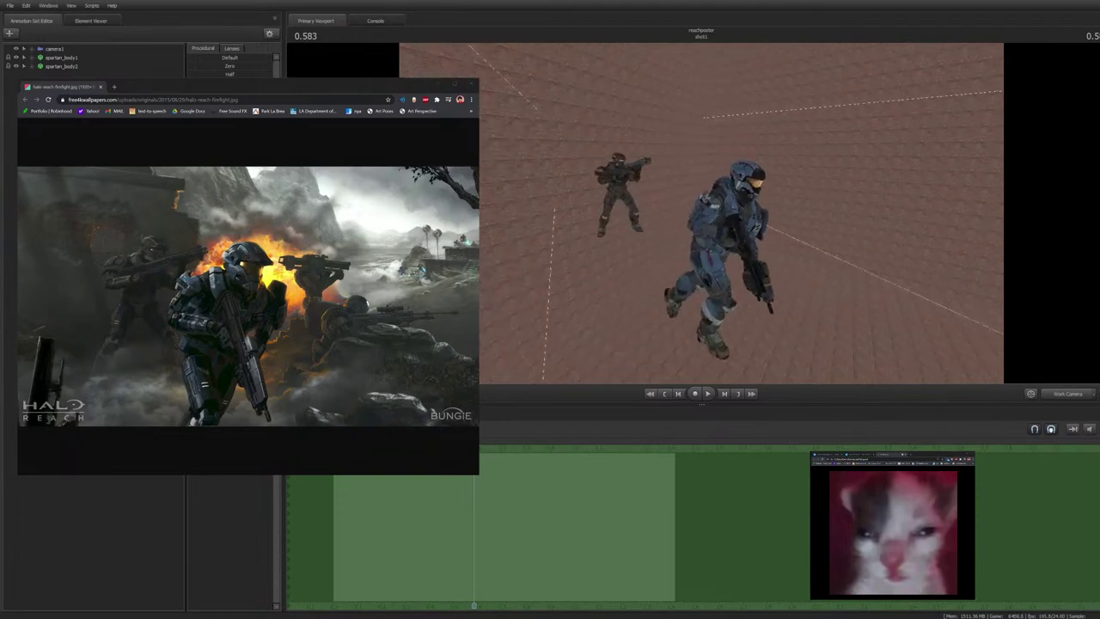
click(99, 461)
drag(701, 213, 644, 215)
key(d)
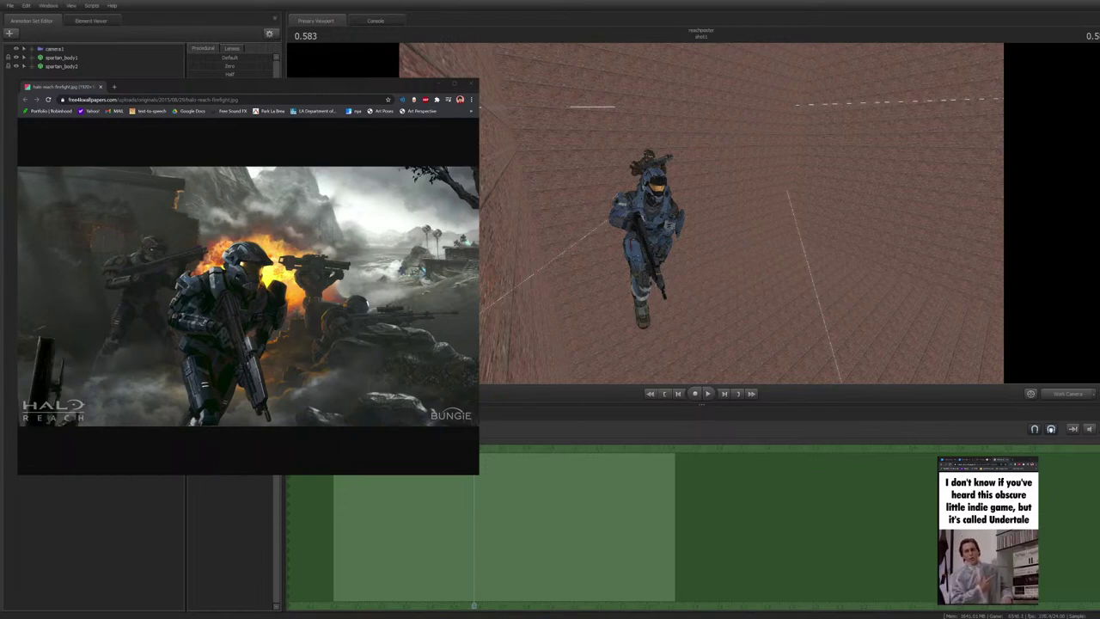
Add a large mossy rock model to the scene and position it beside the two Spartans
click(111, 448)
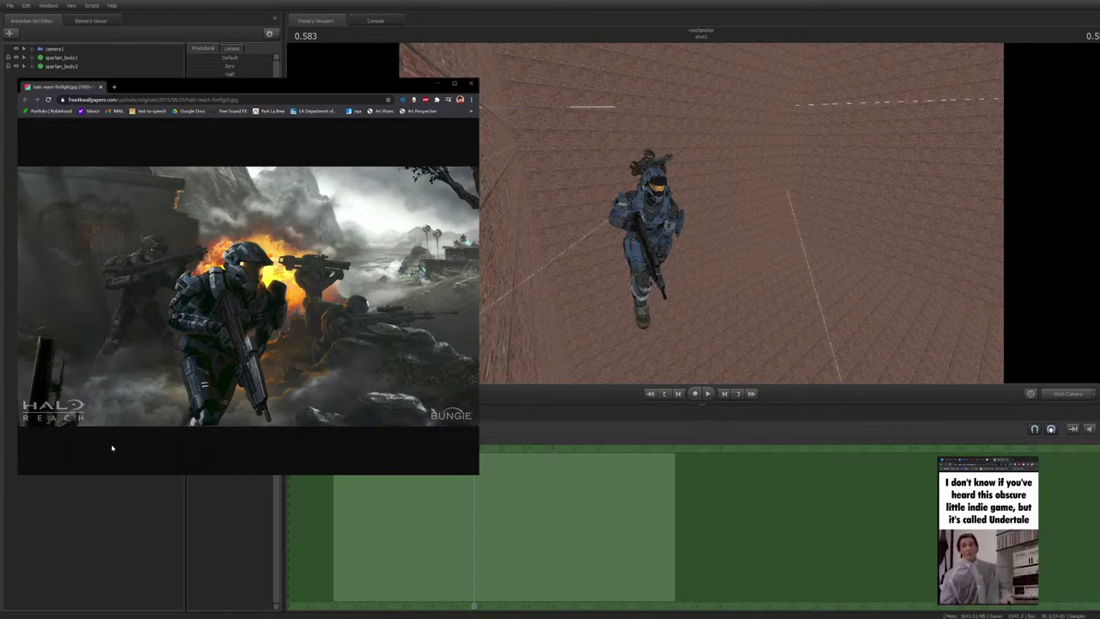
key(alt+Tab)
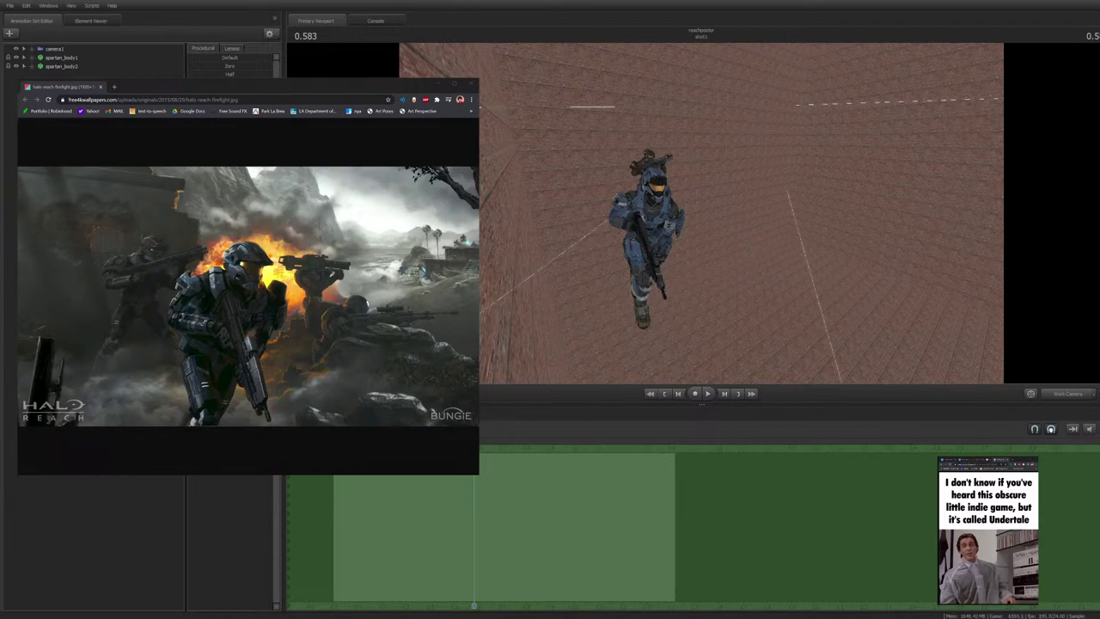
key(alt+Tab)
key(alt+Tab)
click(65, 75)
drag(701, 214, 705, 288)
drag(780, 234, 495, 155)
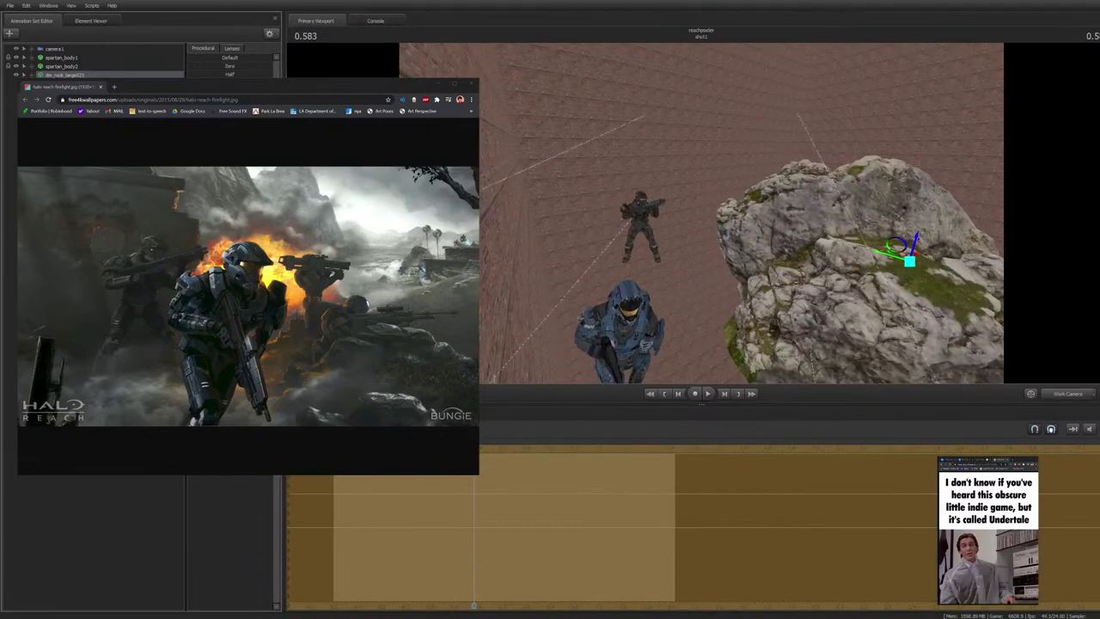
key(Return)
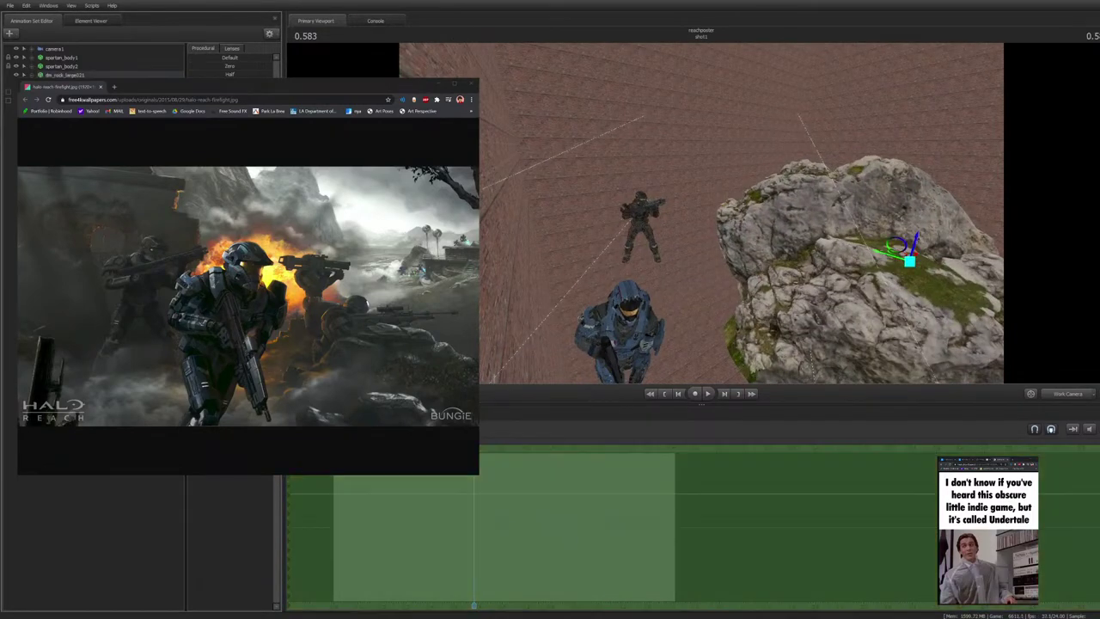
Scale the mossy rock down to suit the size of the Spartans
click(65, 75)
drag(206, 66, 229, 66)
key(Return)
drag(701, 213, 769, 228)
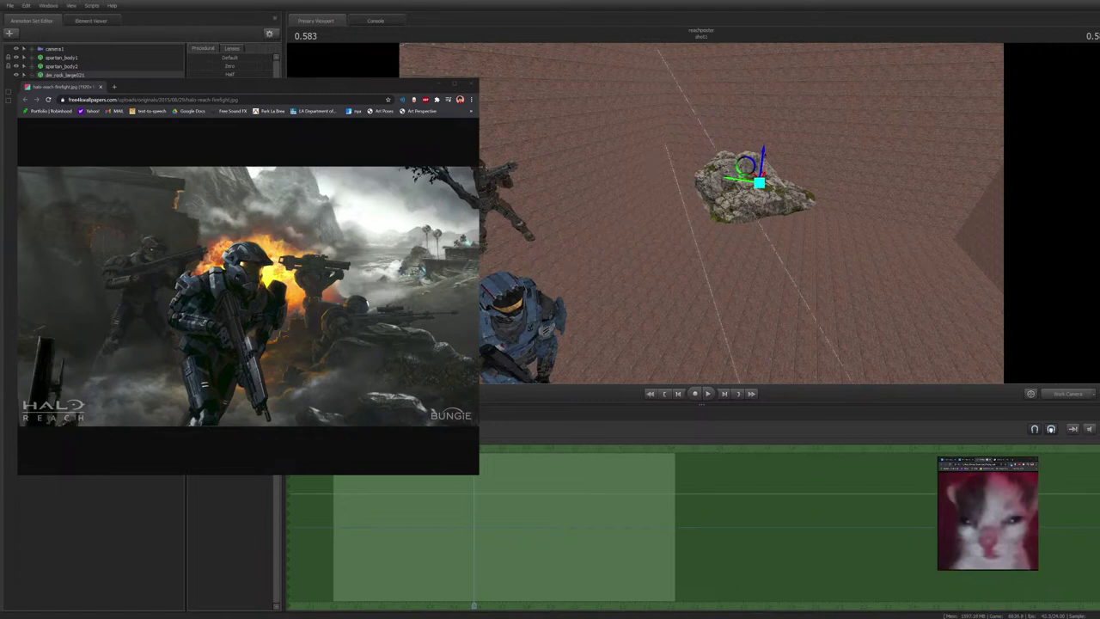
Move the mossy rock close to the Spartans in the work camera so it falls inside camera1's frame
drag(701, 213, 643, 216)
click(1068, 393)
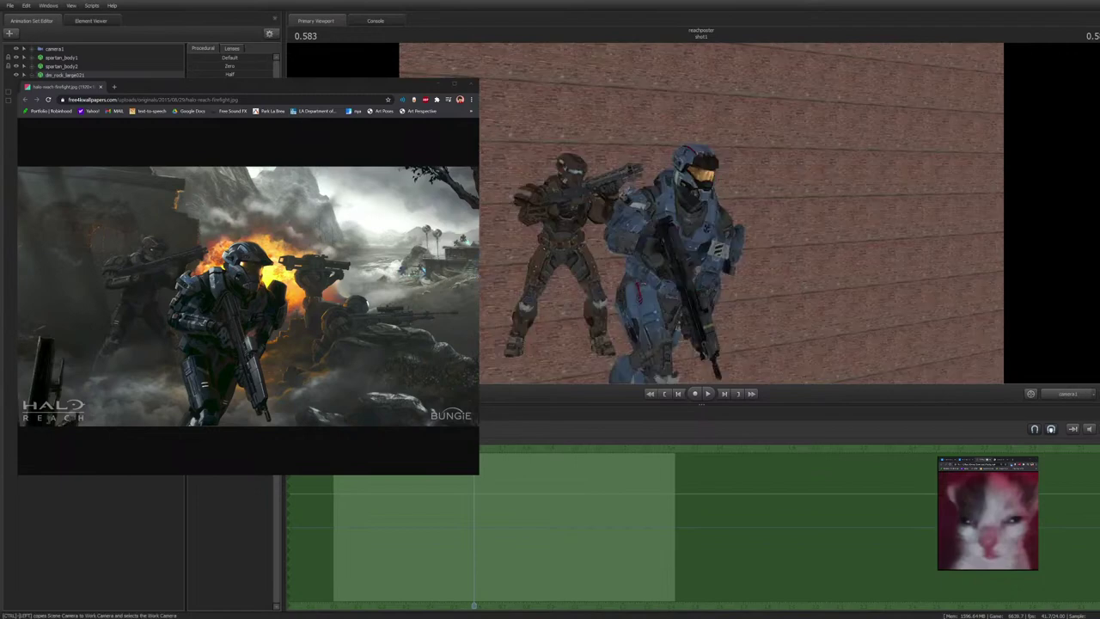
click(1069, 394)
click(1069, 394)
key(F4)
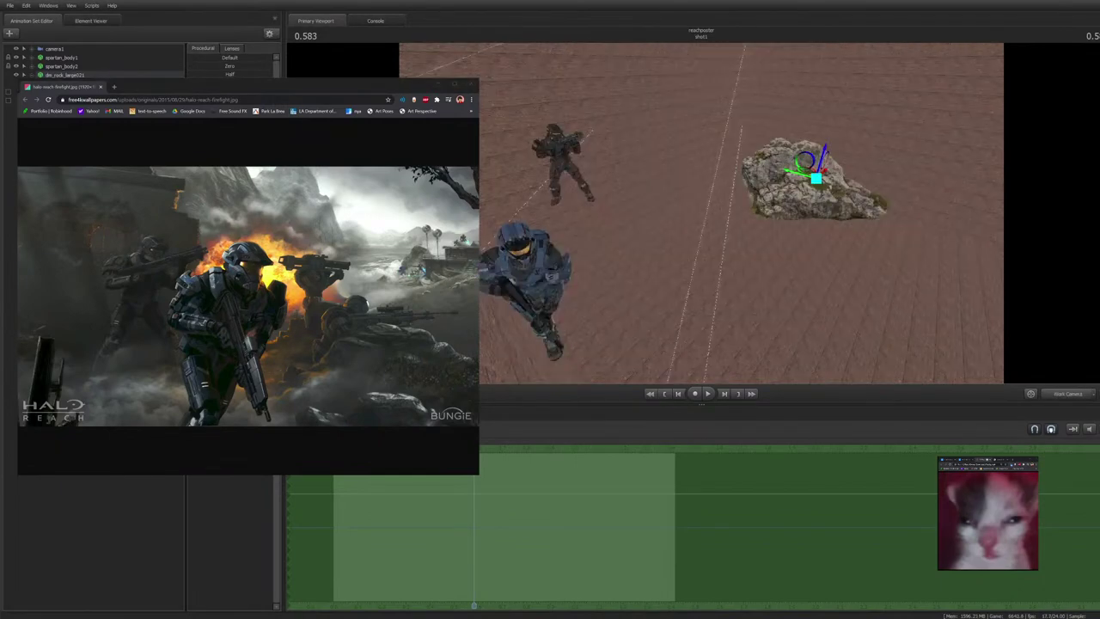
drag(802, 172, 668, 208)
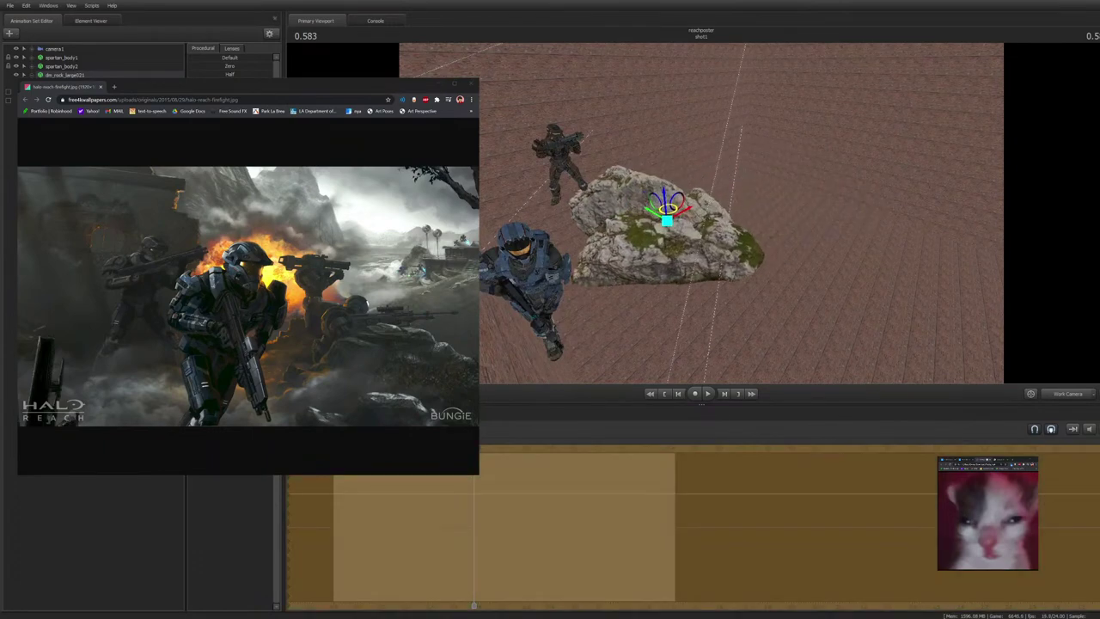
key(F4)
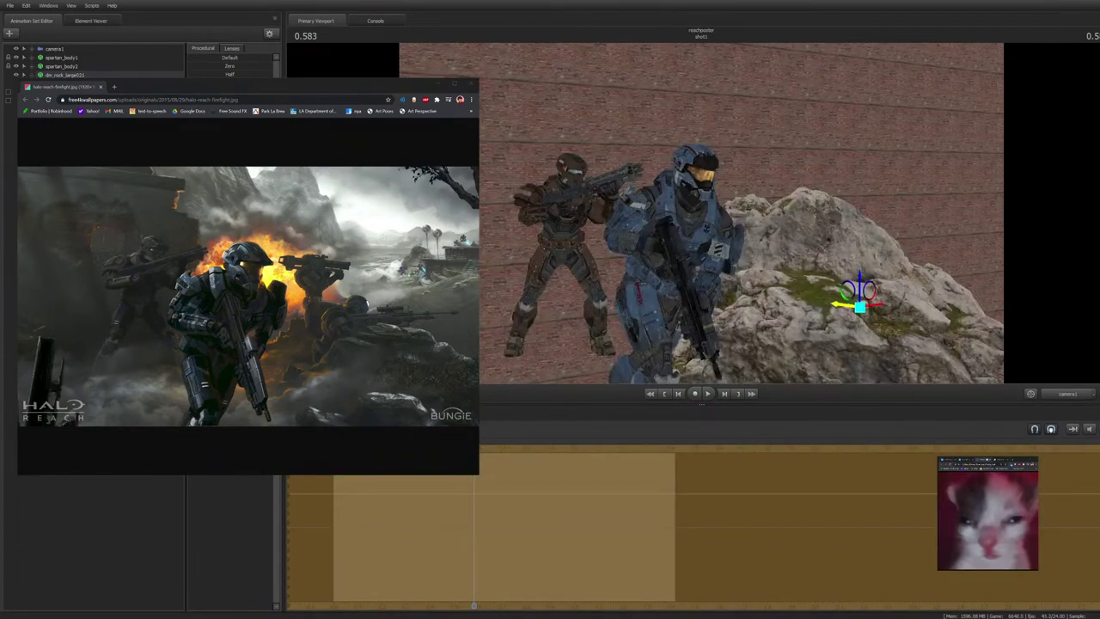
Turn and shift the rock in camera1's view so it sits low beside the blue Spartan, like the wallpaper's foreground rocks
drag(859, 303, 797, 274)
key(e)
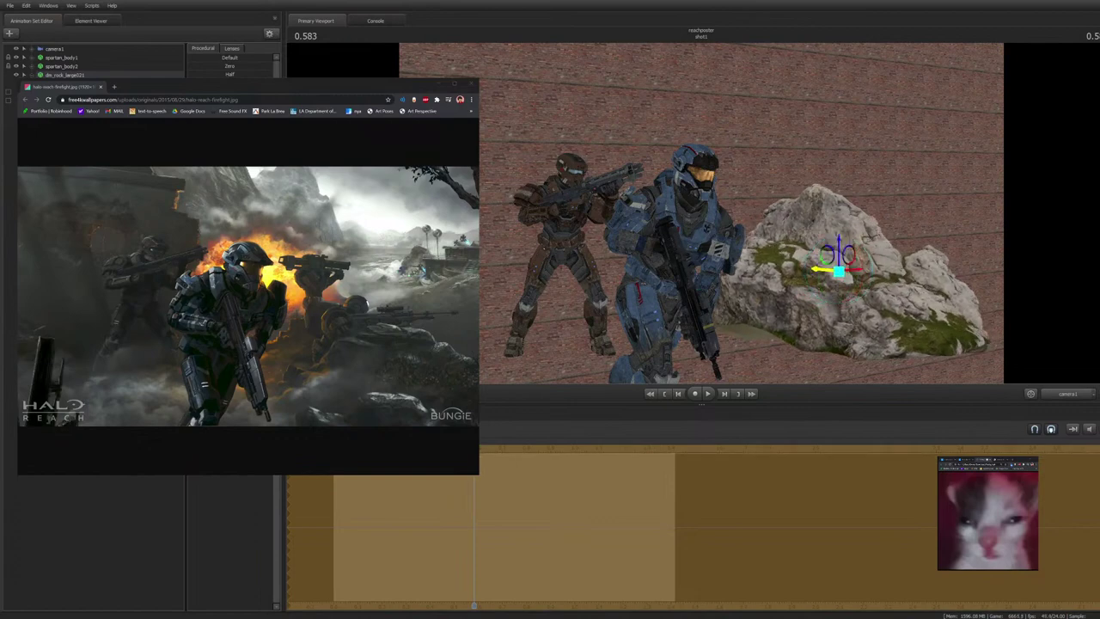
drag(840, 272, 915, 326)
key(ctrl+z)
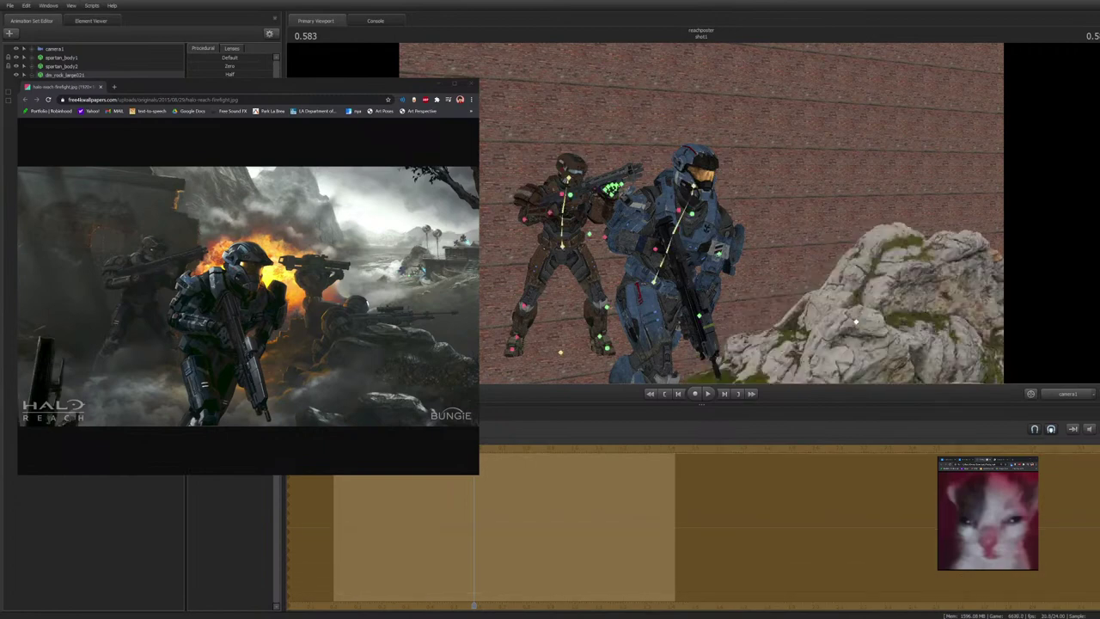
key(ctrl+z)
drag(856, 322, 886, 313)
key(w)
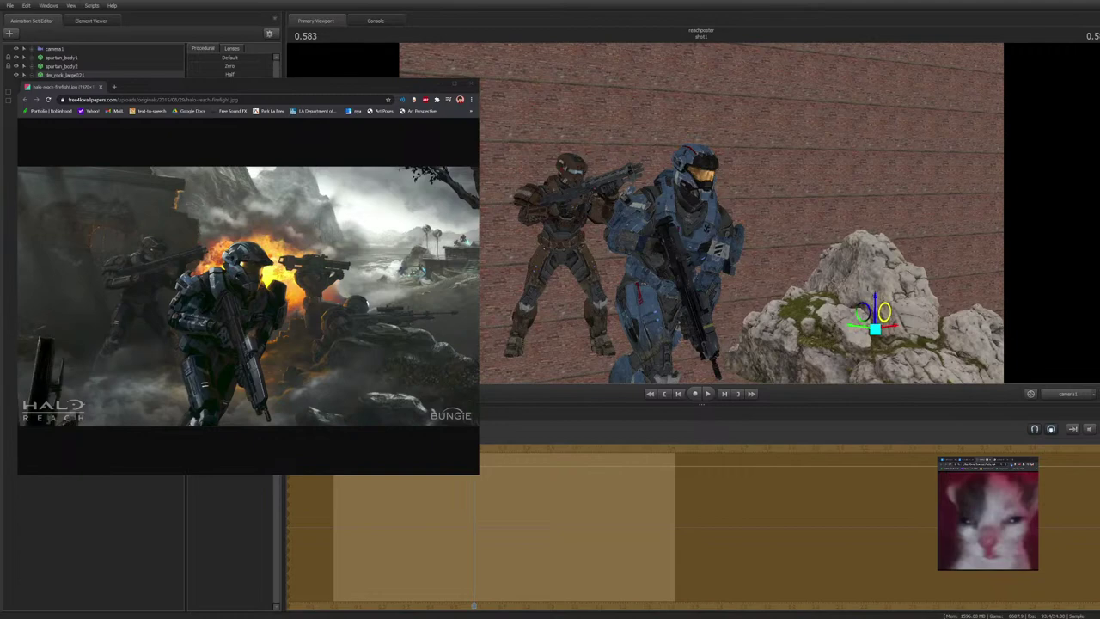
drag(884, 312, 885, 308)
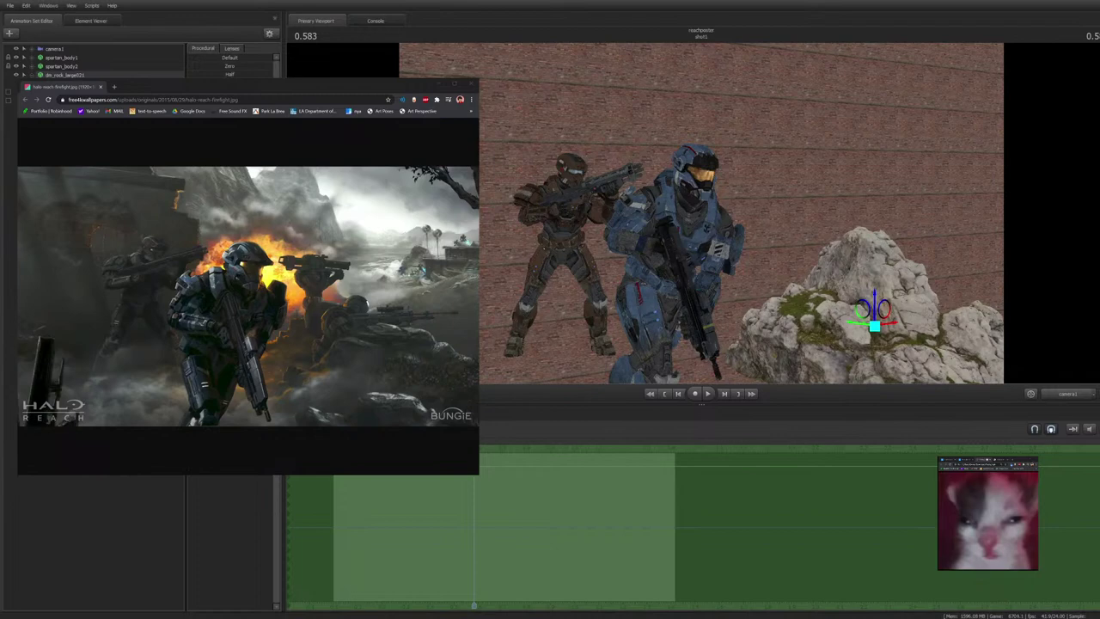
Add a second large mossy rock model to the scene
click(158, 458)
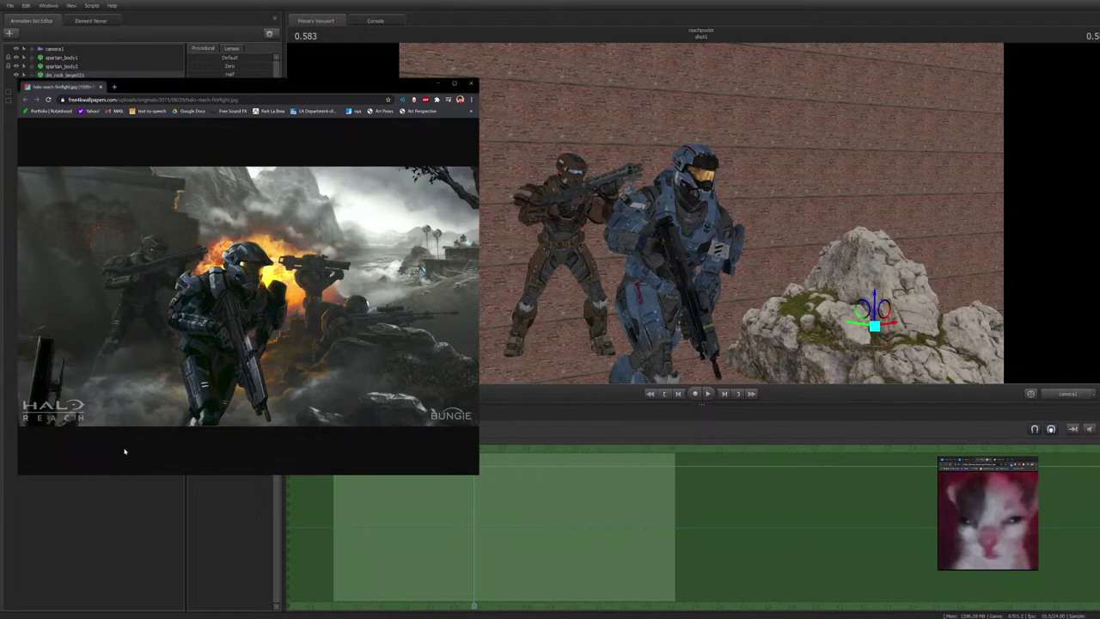
key(alt+Tab)
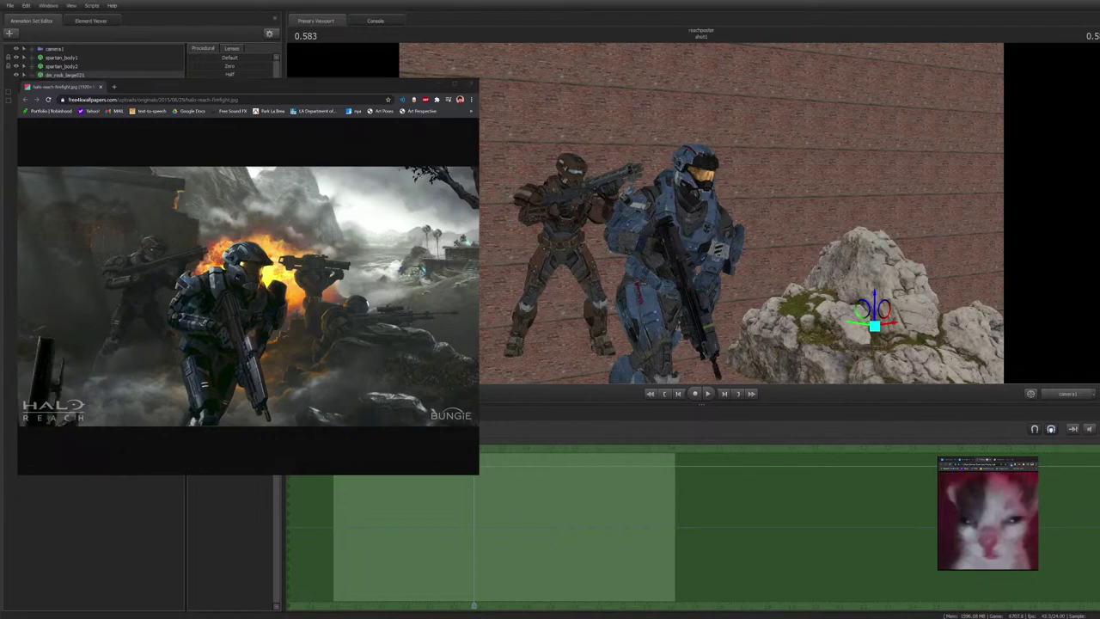
click(120, 531)
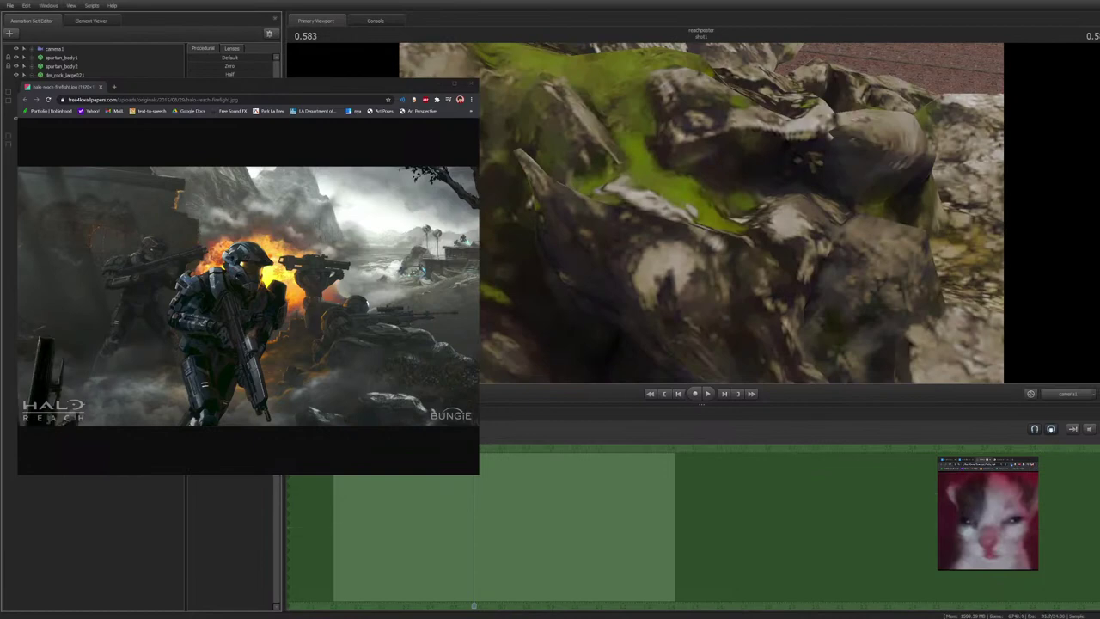
Move the second rock behind the blue Spartan, next to the first rock in camera1's view
drag(830, 133, 688, 271)
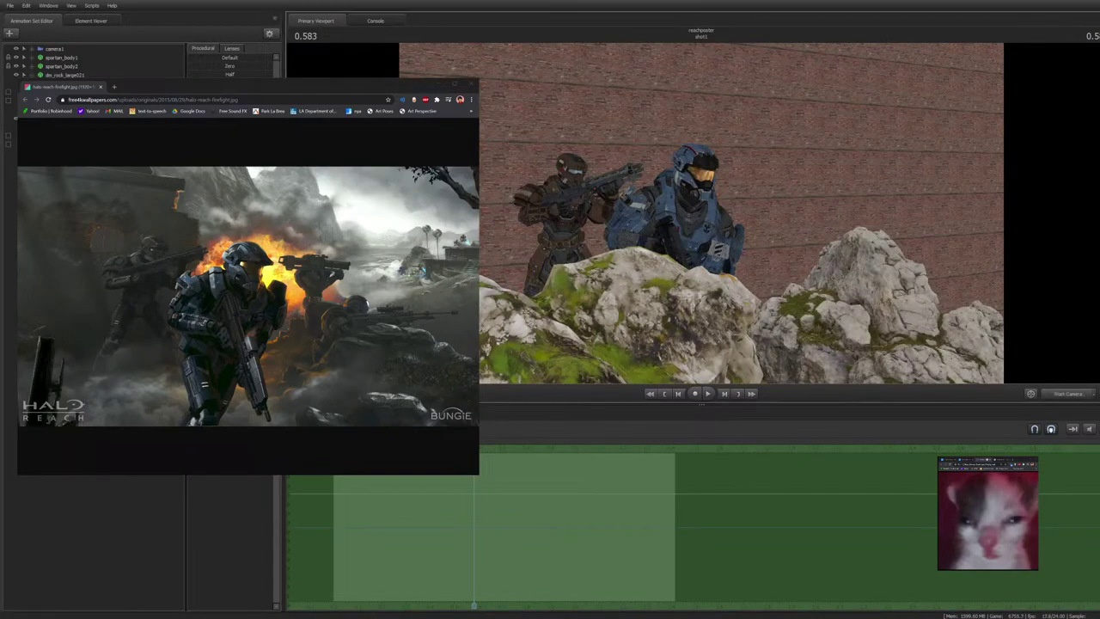
click(1068, 394)
key(s)
drag(600, 249, 713, 168)
click(1069, 393)
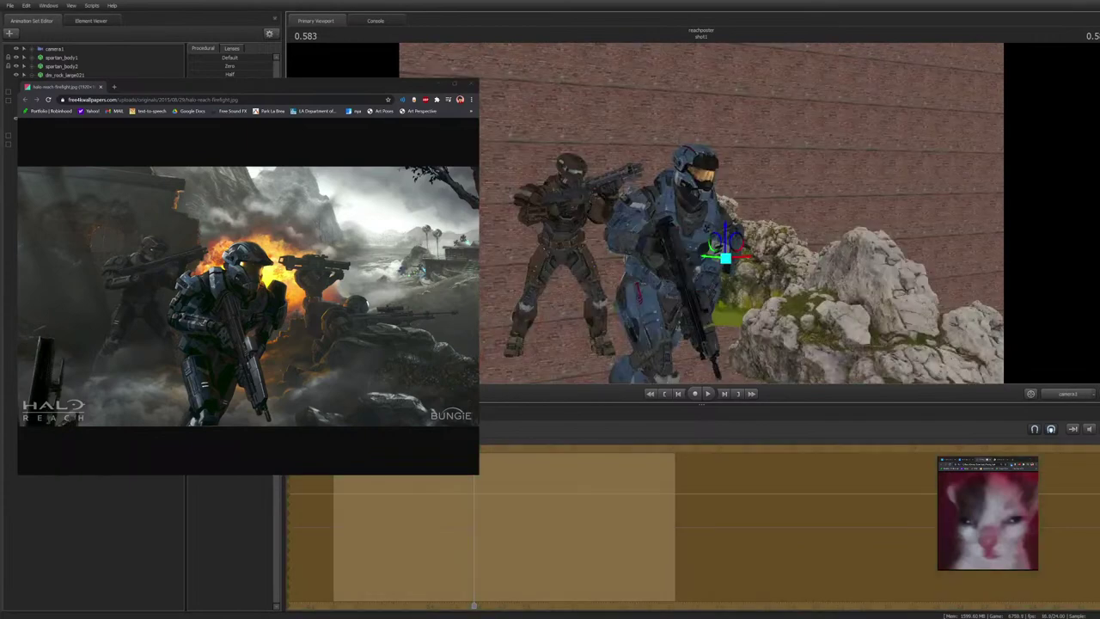
drag(736, 242, 734, 255)
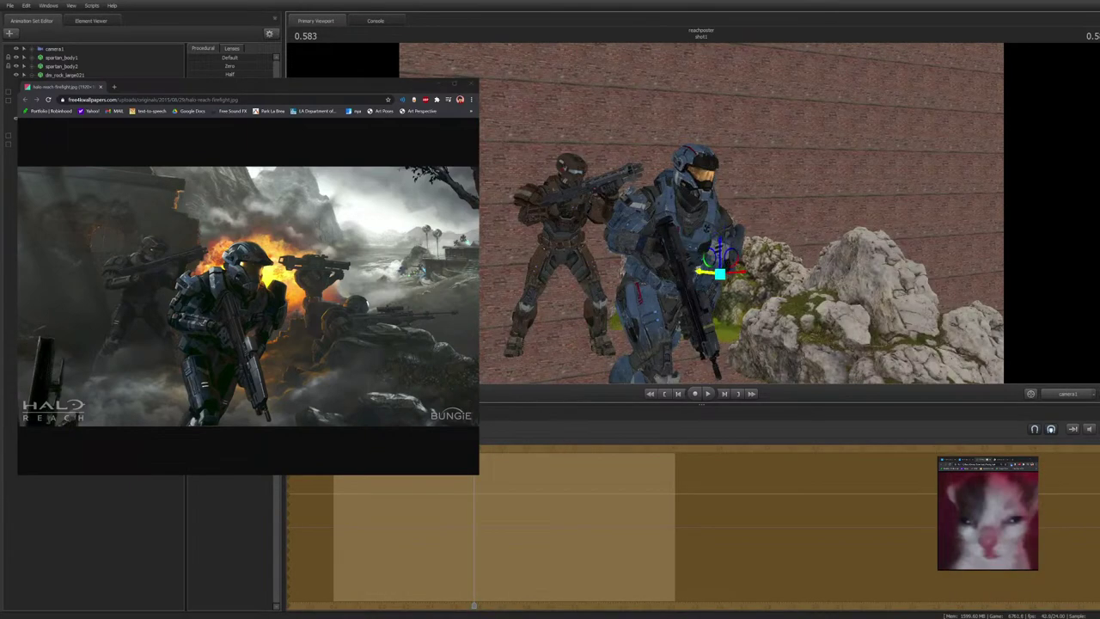
drag(720, 274, 715, 265)
Rotate the second rock about its vertical axis and nudge it along the gap between the blue Spartan and the first rock
key(e)
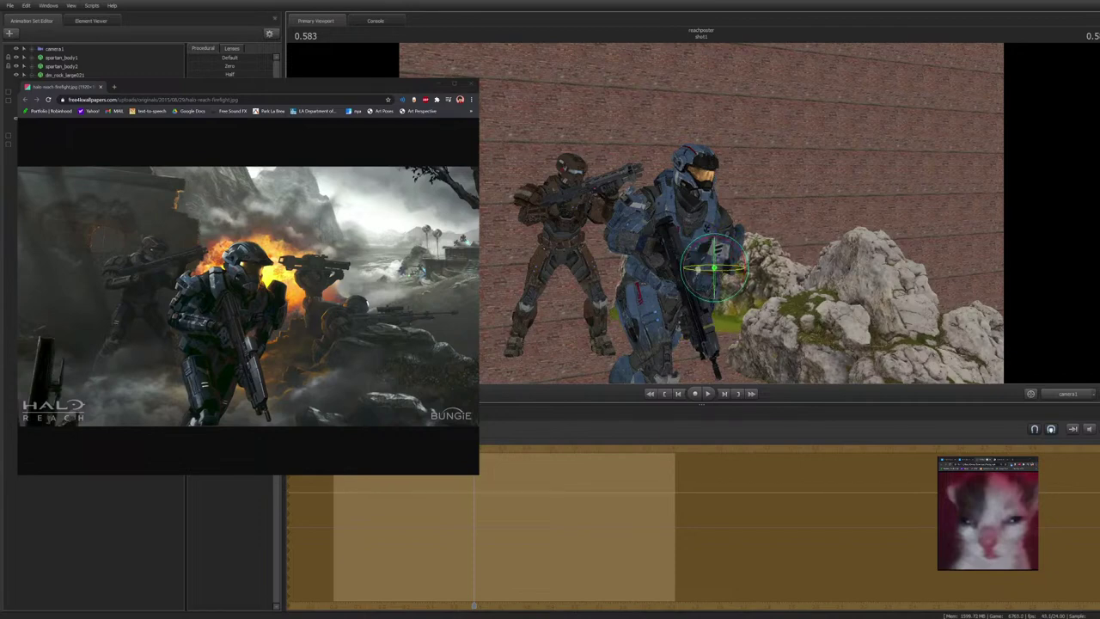
drag(698, 270, 728, 269)
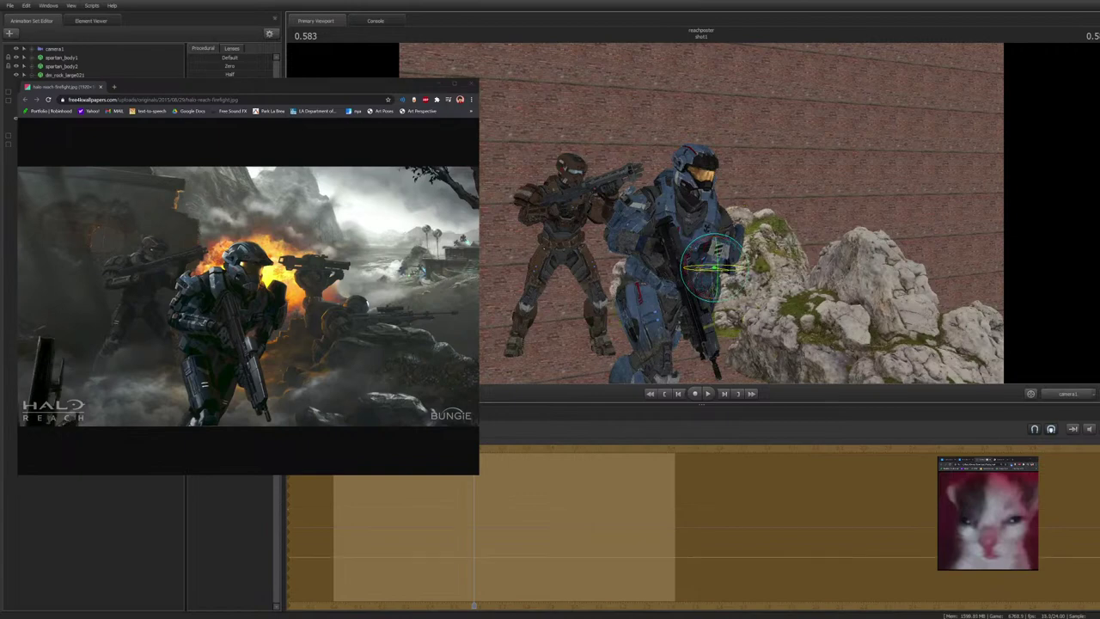
key(w)
drag(715, 267, 755, 281)
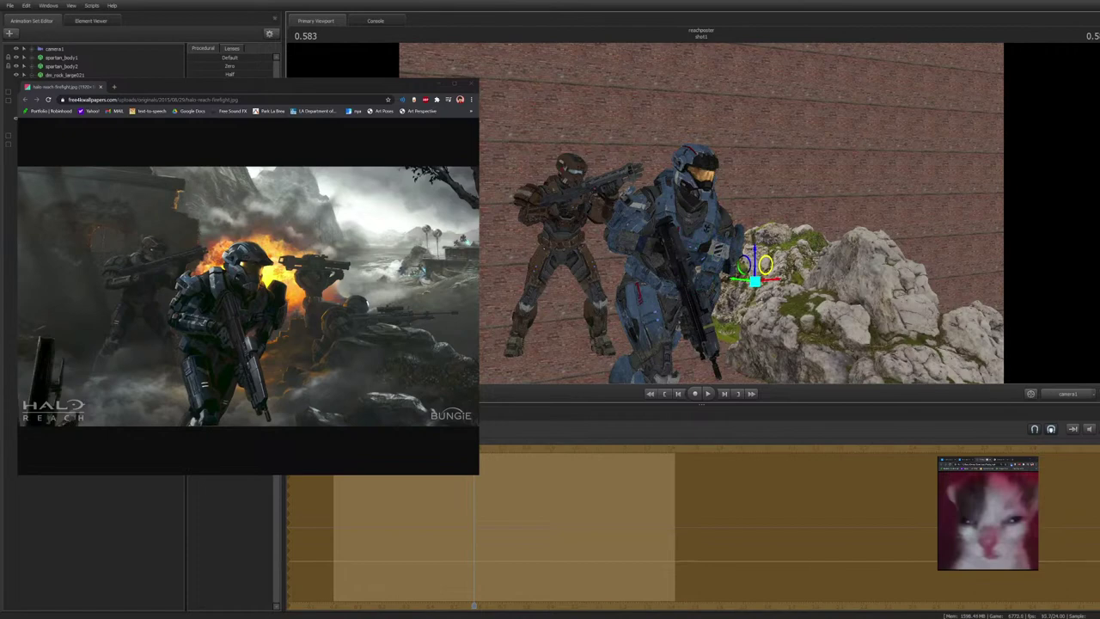
drag(756, 281, 742, 277)
Refine the second rock's position from the work camera and check its placement behind the blue Spartan in camera1
click(1068, 394)
key(w)
drag(702, 214, 689, 184)
key(d)
drag(833, 248, 754, 225)
click(1069, 394)
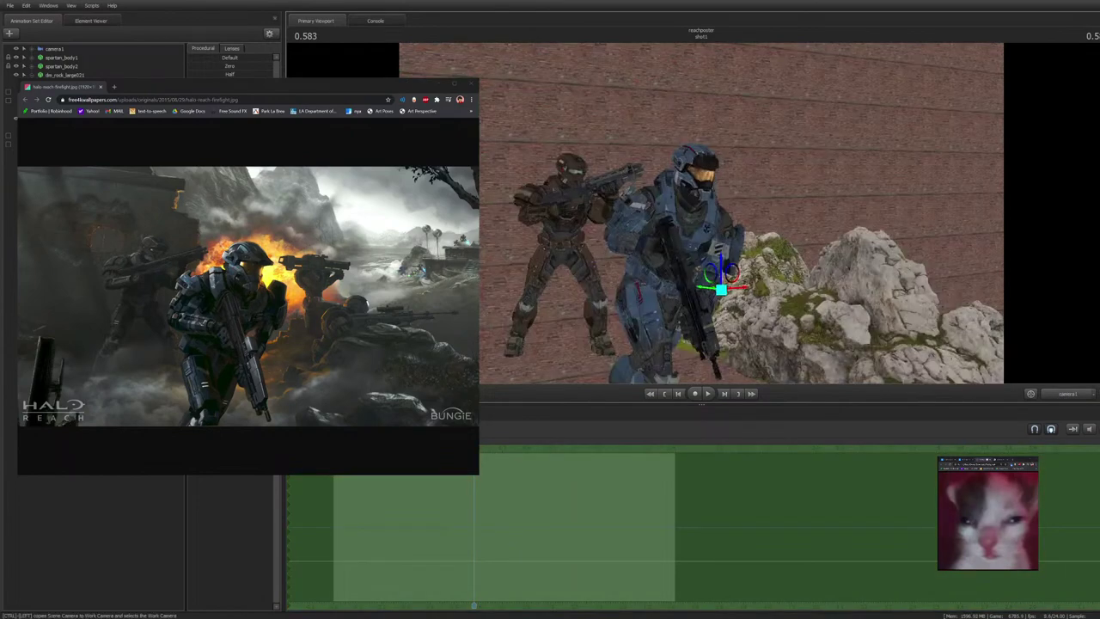
Rotate the second rock again so a barer, lower side faces camera1 behind the blue Spartan
key(e)
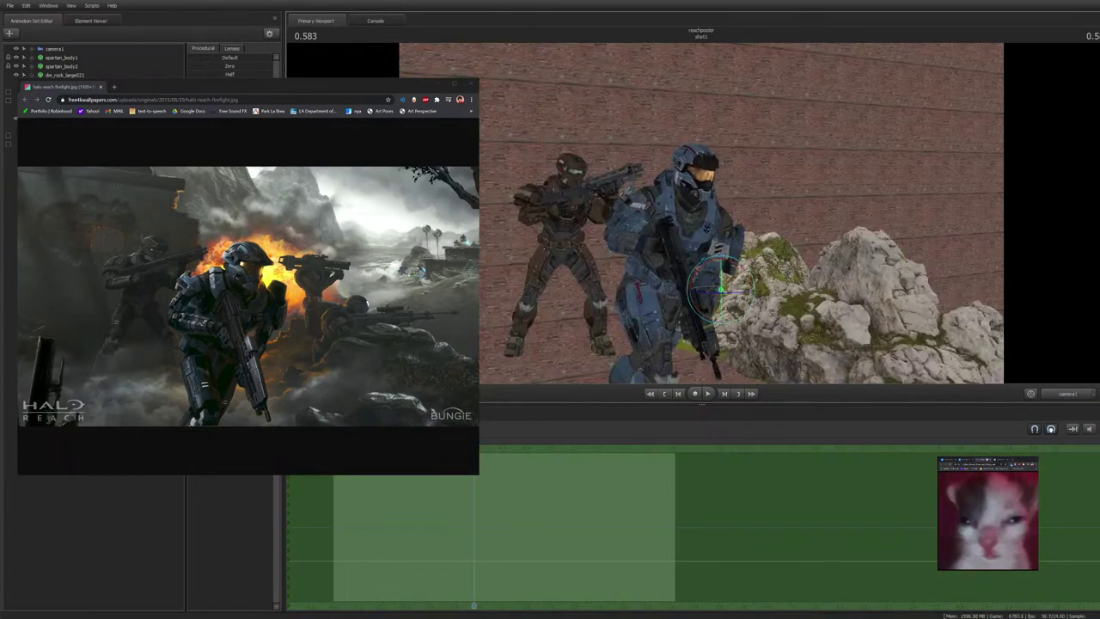
drag(727, 292, 737, 303)
key(ctrl+z)
key(F2)
key(F3)
drag(727, 293, 736, 293)
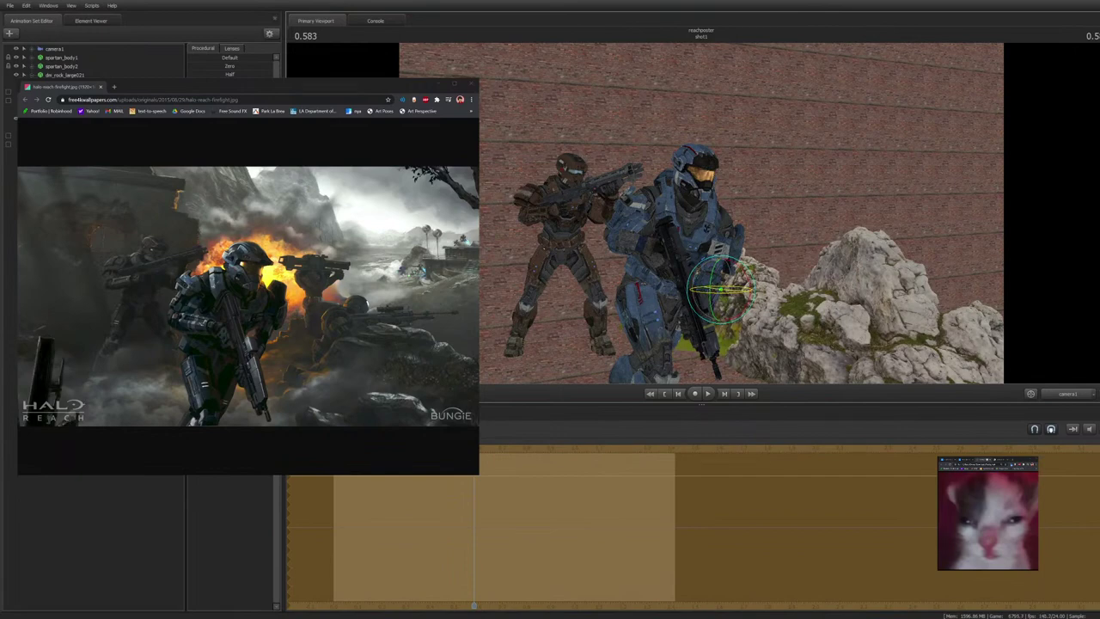
key(F2)
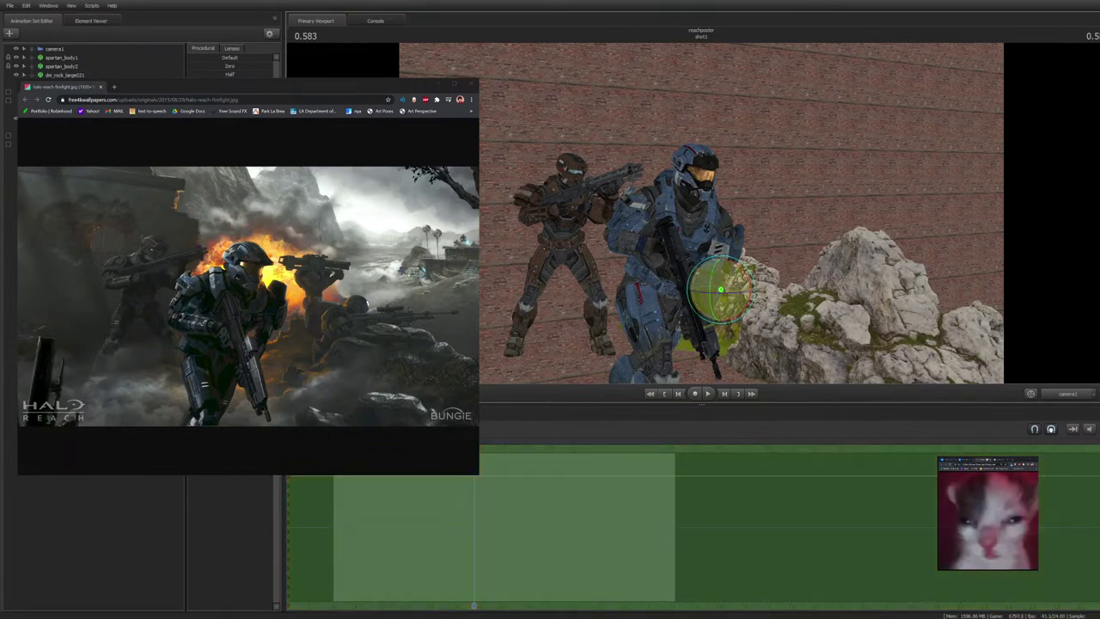
Lower the first rock and move it away from the blue Spartan, readjusting the second rock to fill the space between them
click(66, 74)
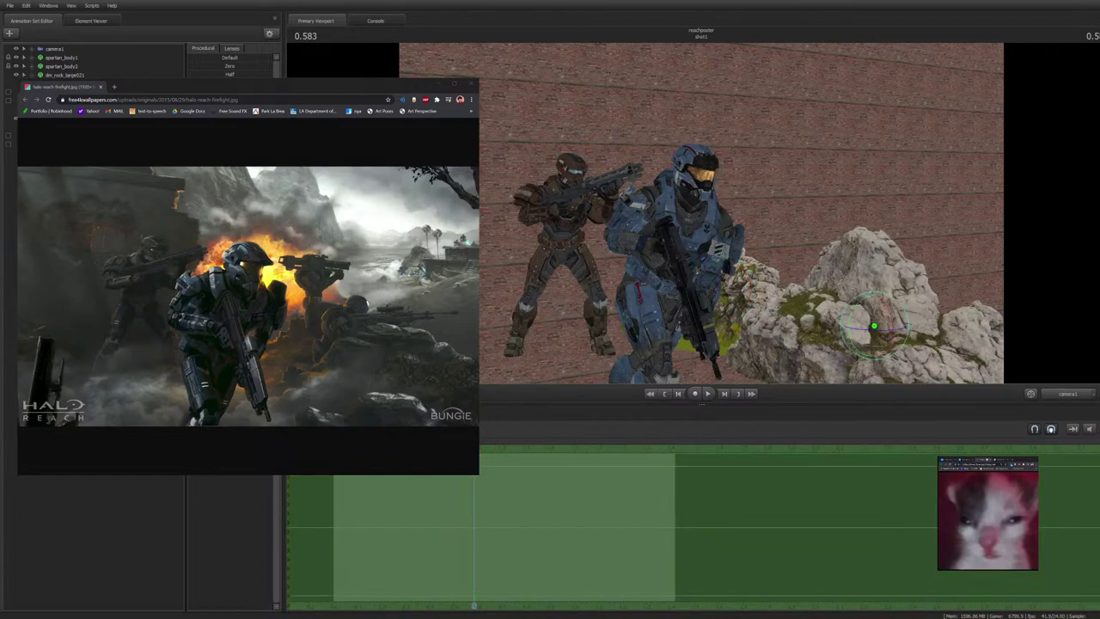
key(w)
drag(875, 300, 876, 322)
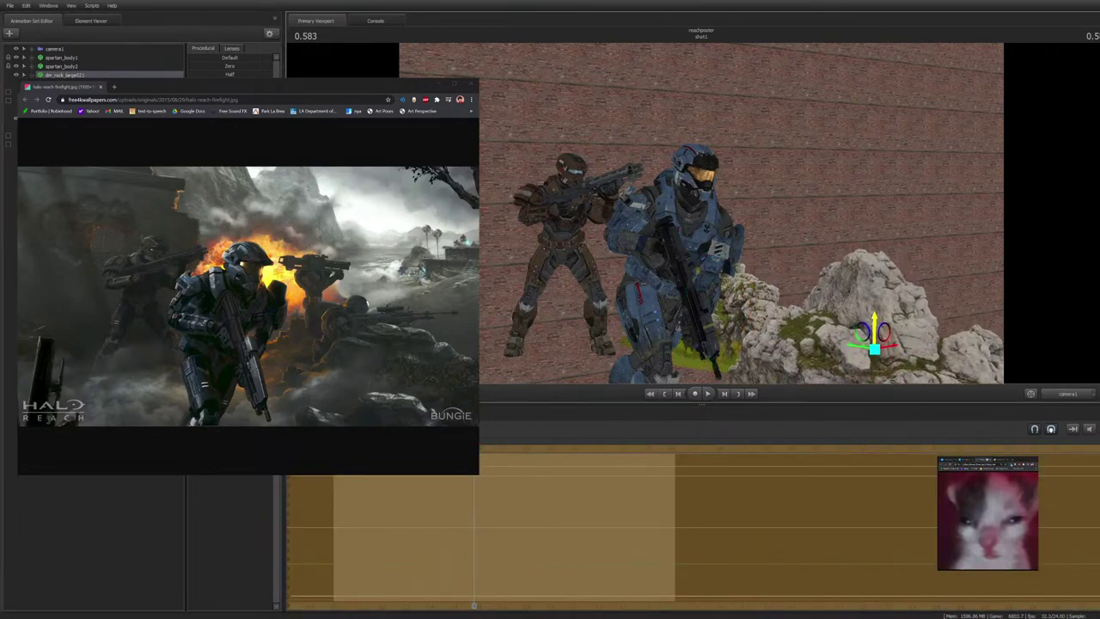
drag(874, 346, 898, 337)
key(e)
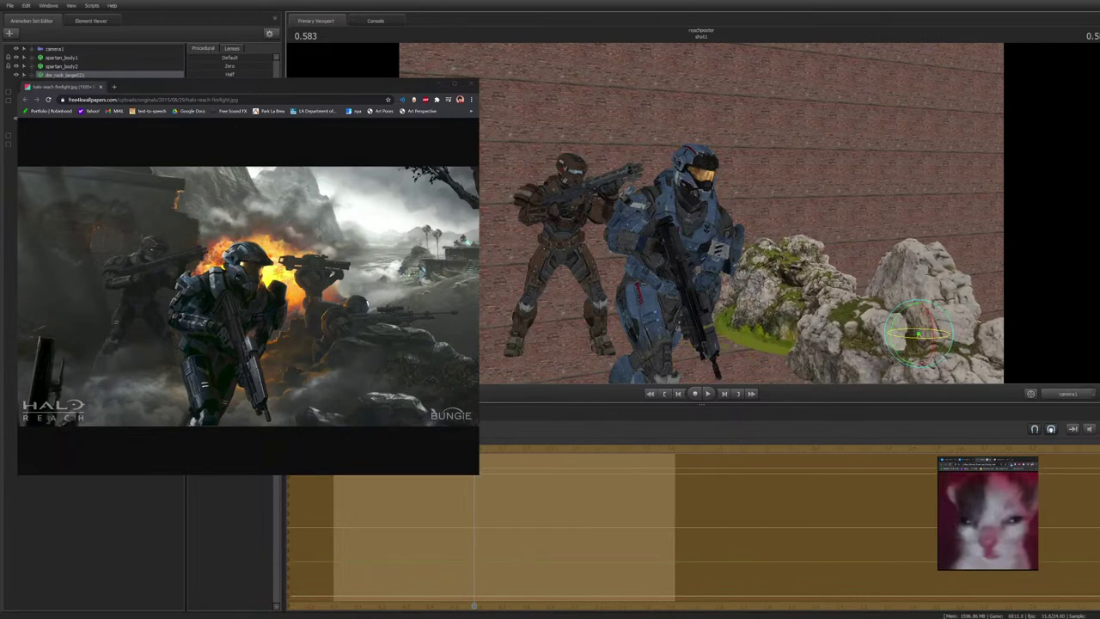
drag(898, 337, 919, 310)
key(w)
Try to move camera1 slightly closer to the Spartans and rocks
click(807, 295)
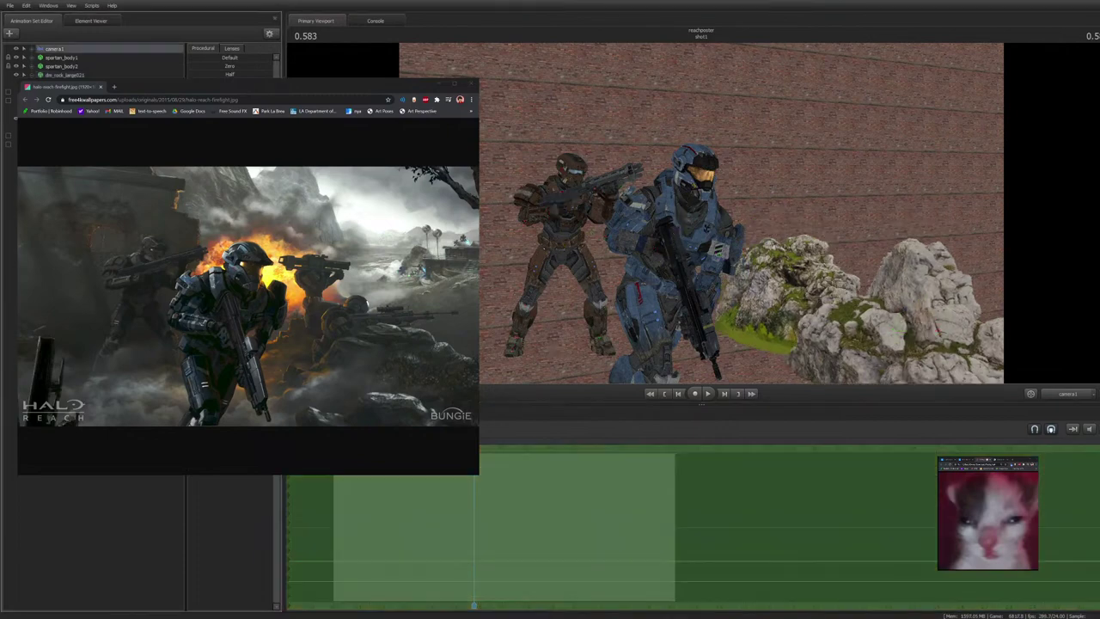
drag(807, 295, 806, 288)
key(F4)
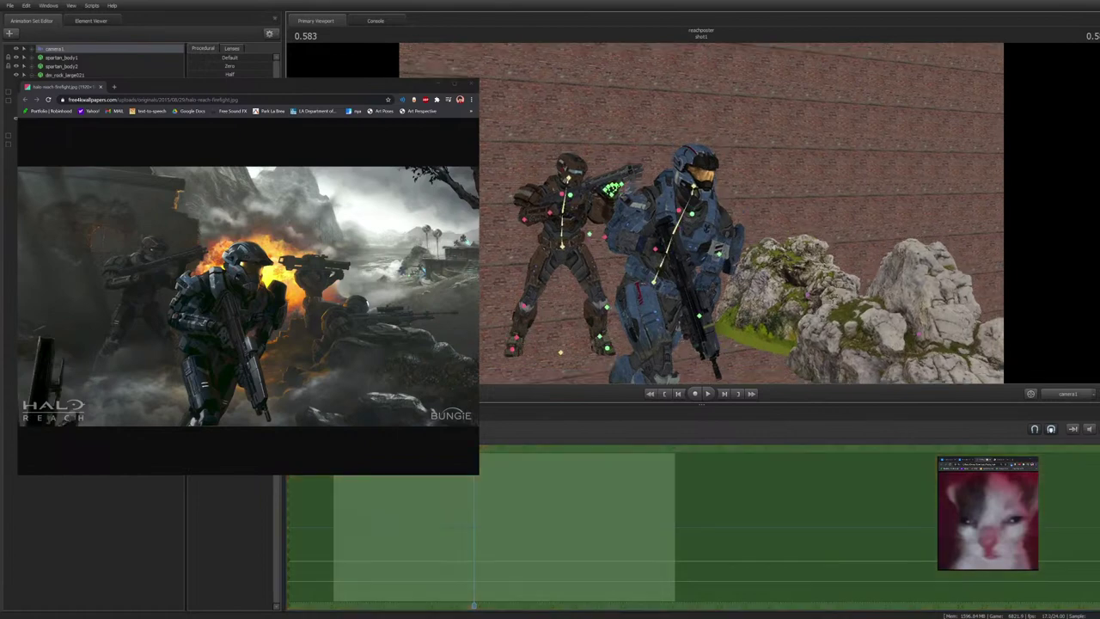
key(F4)
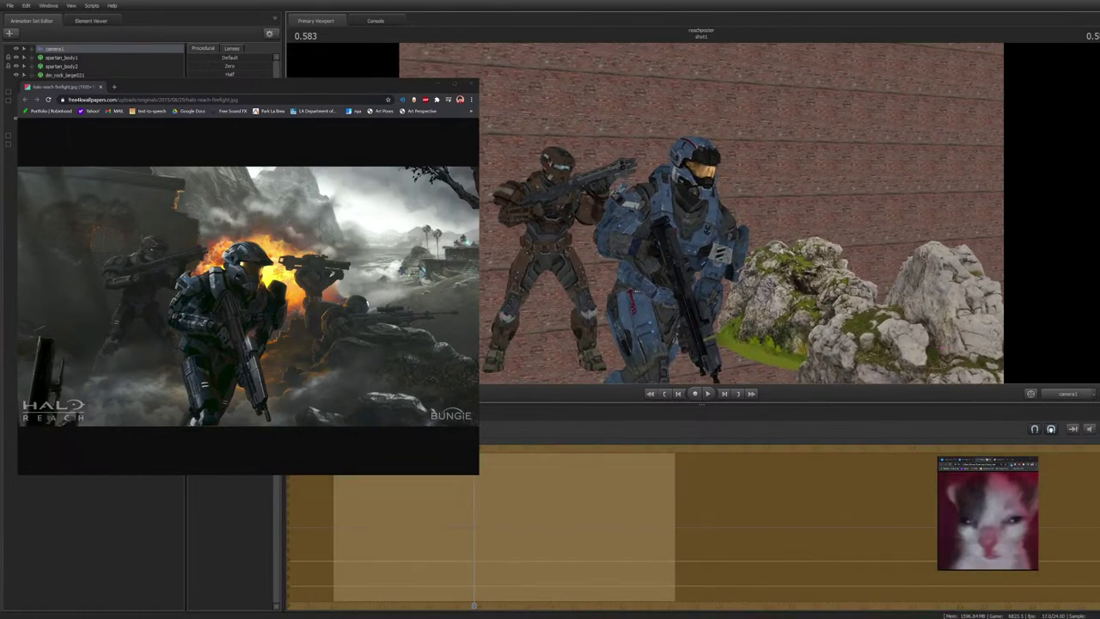
key(F4)
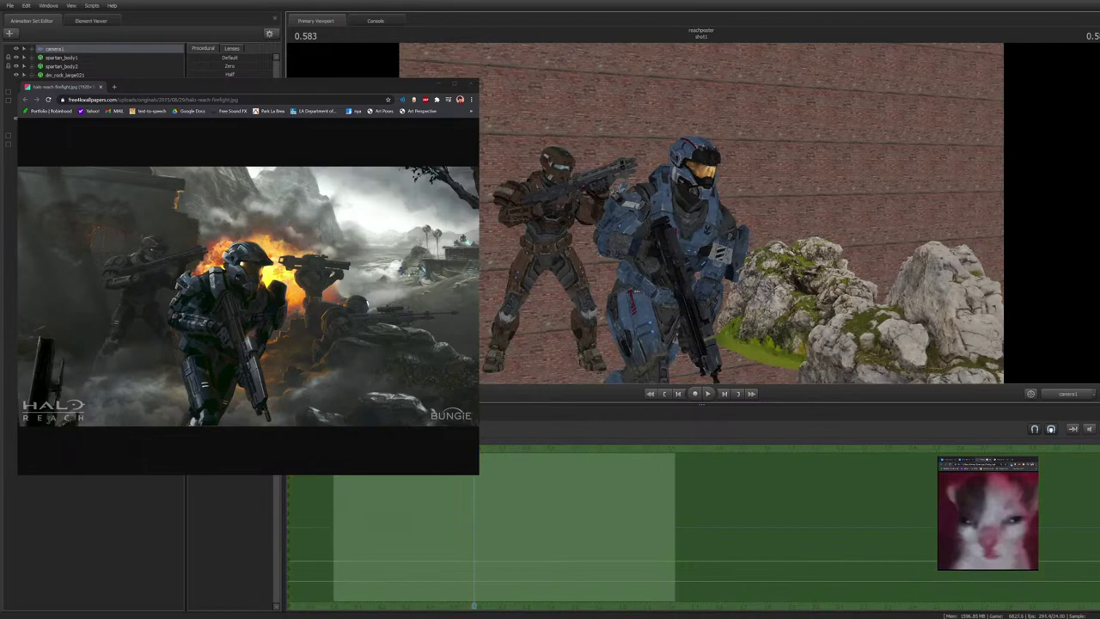
Move the brown shotgun Spartan, spartan_body2, slightly farther back behind the blue Spartan in camera1's view
click(61, 66)
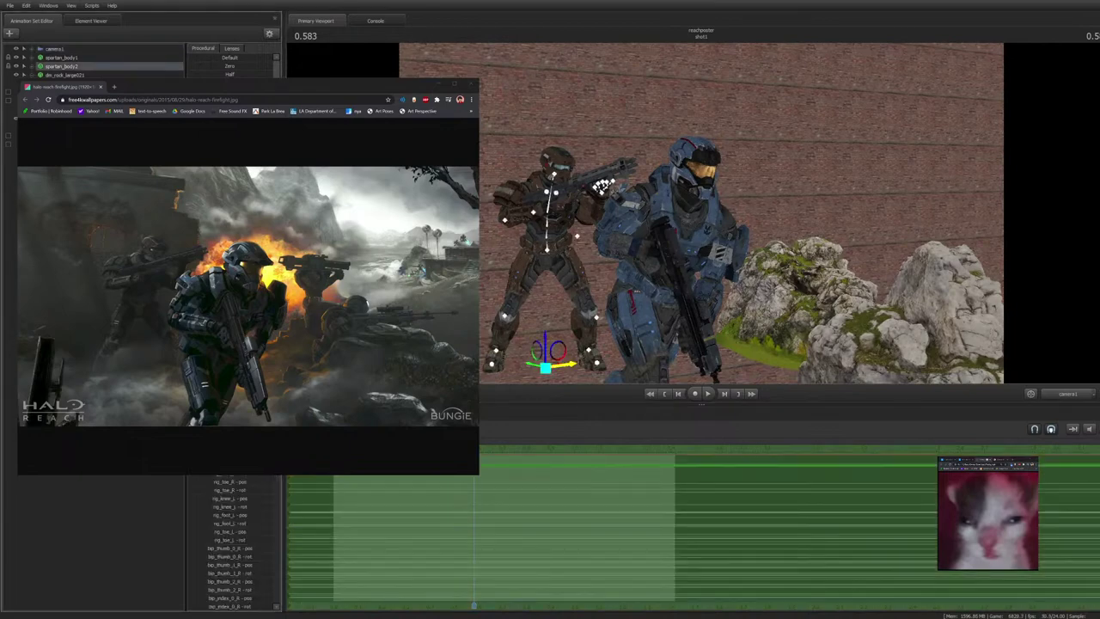
drag(557, 363, 558, 363)
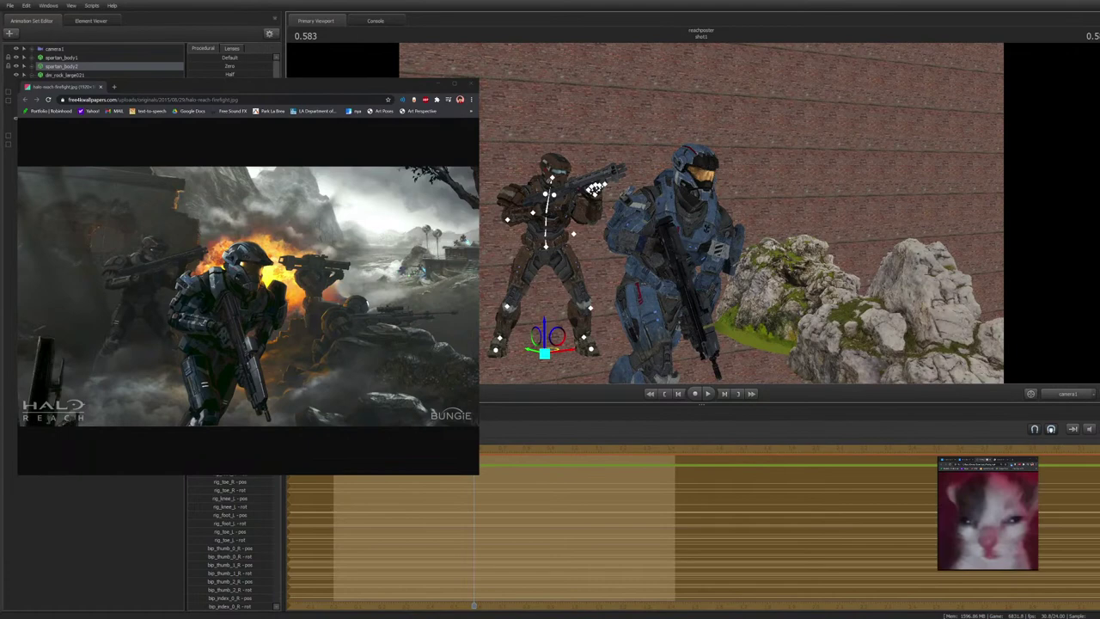
key(F4)
key(F4)
mouse_move(545, 354)
mouse_down()
mouse_move(543, 340)
mouse_move(558, 343)
mouse_up()
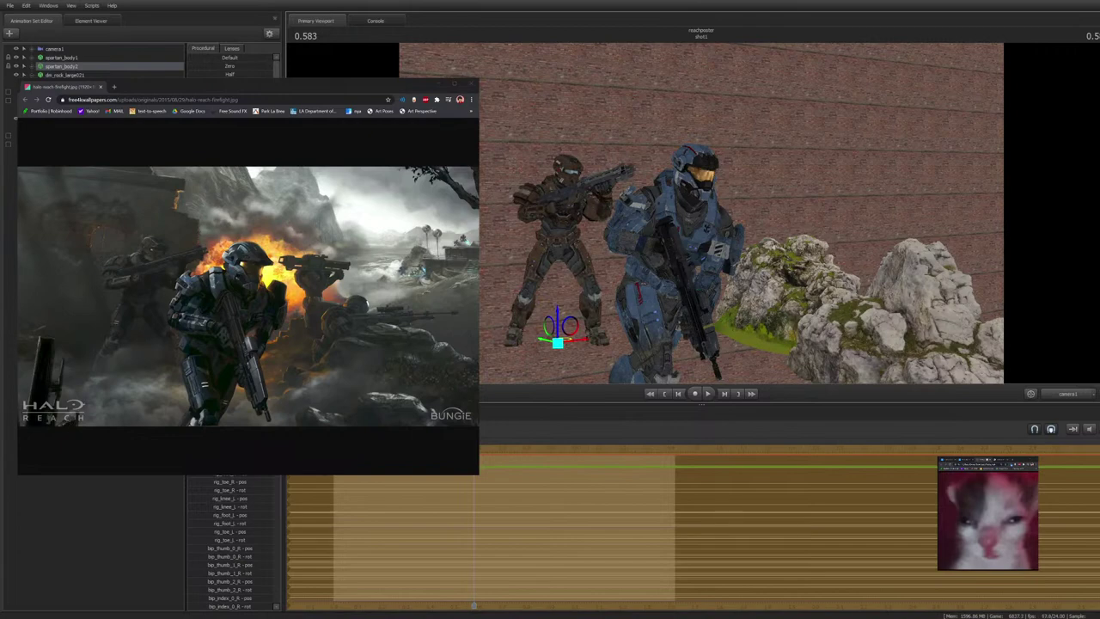
key(F2)
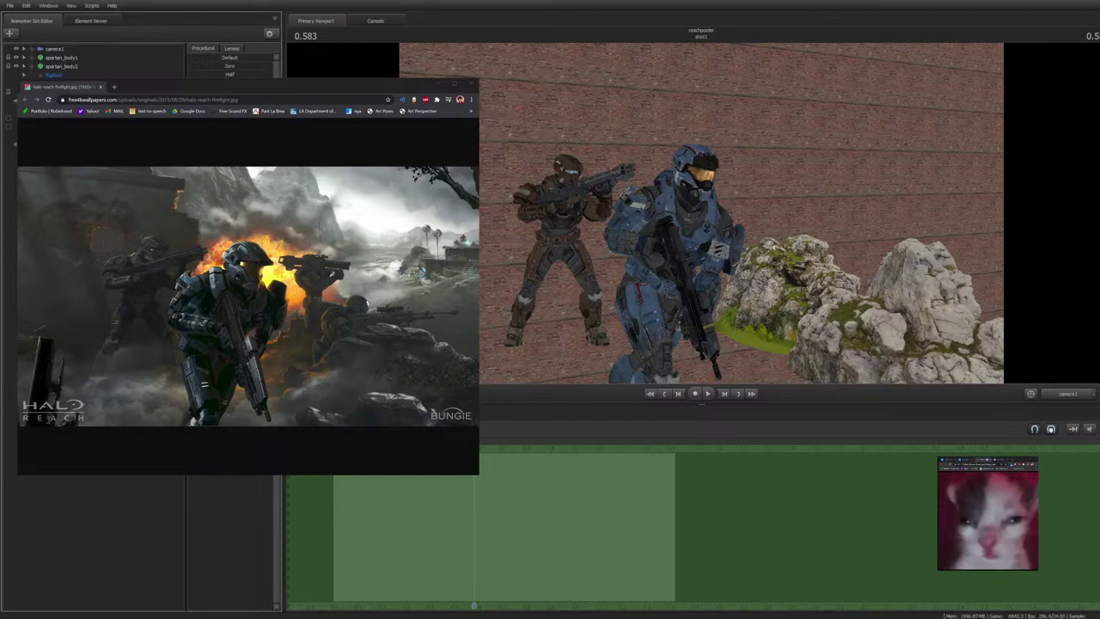
Remove the large rock's entry from the animation set list, keeping the rock model in the scene
click(66, 75)
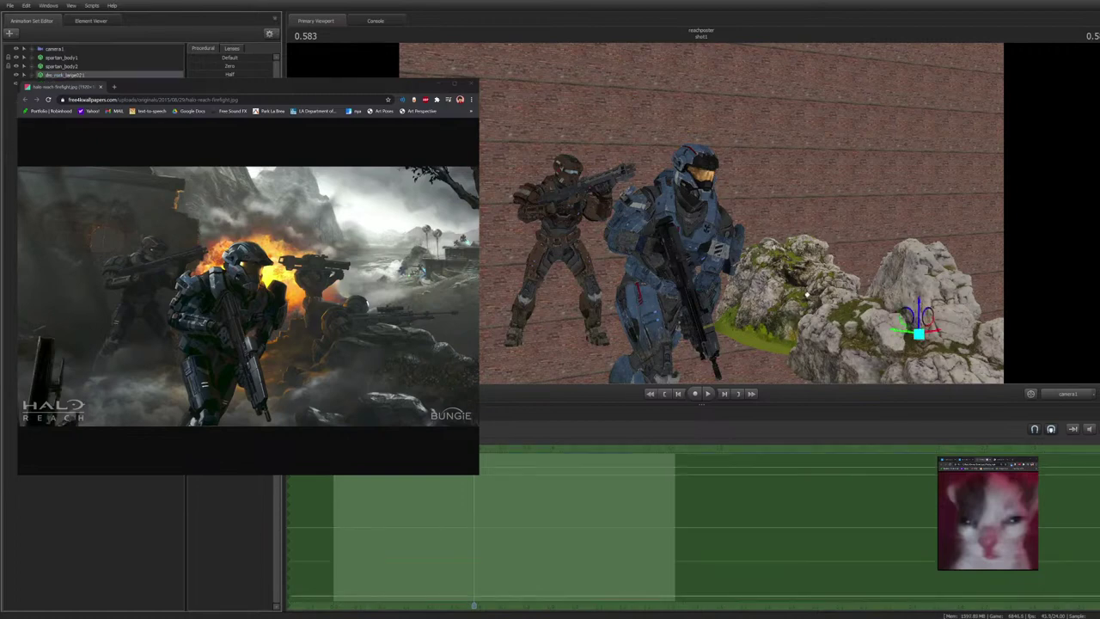
key(Delete)
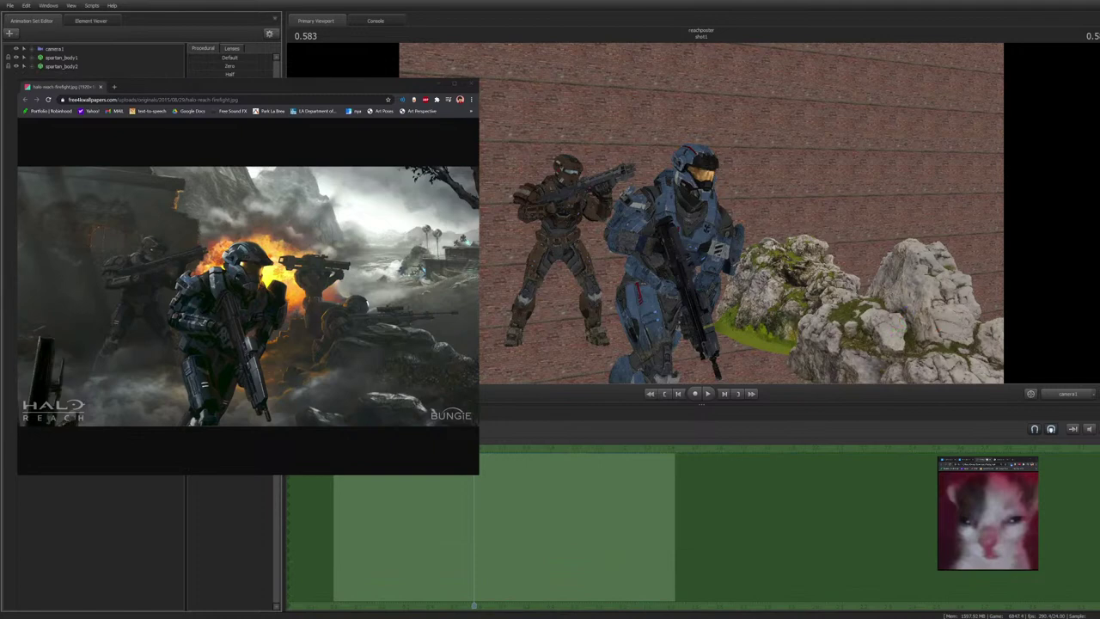
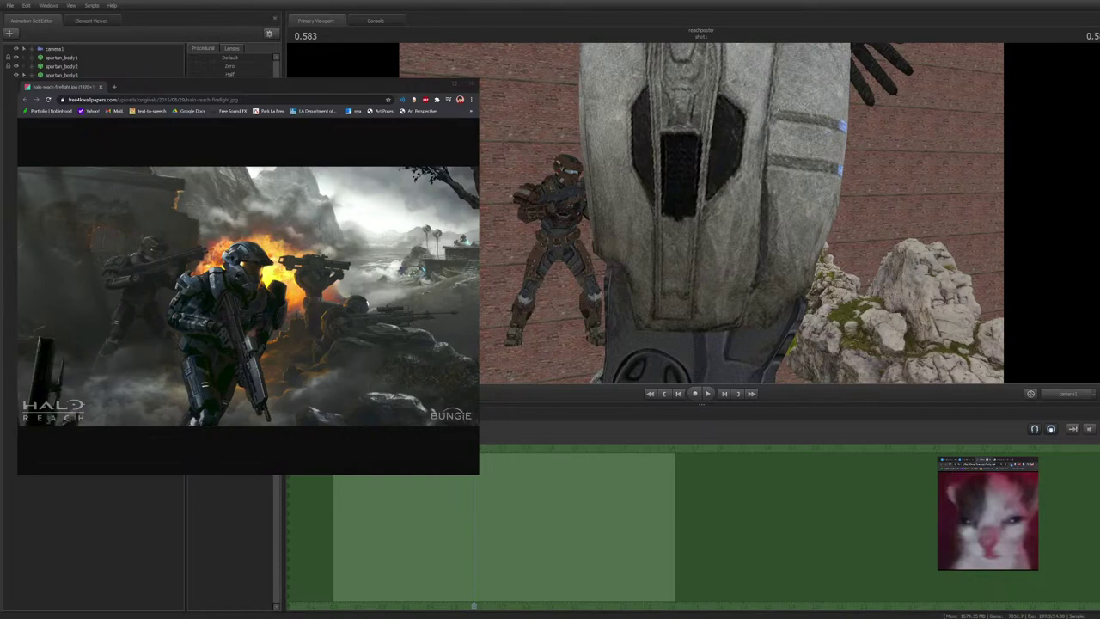
Zero the arm armour onto spartan_body3 and move the white Spartan to stand between the blue Spartan and the rocks
click(61, 75)
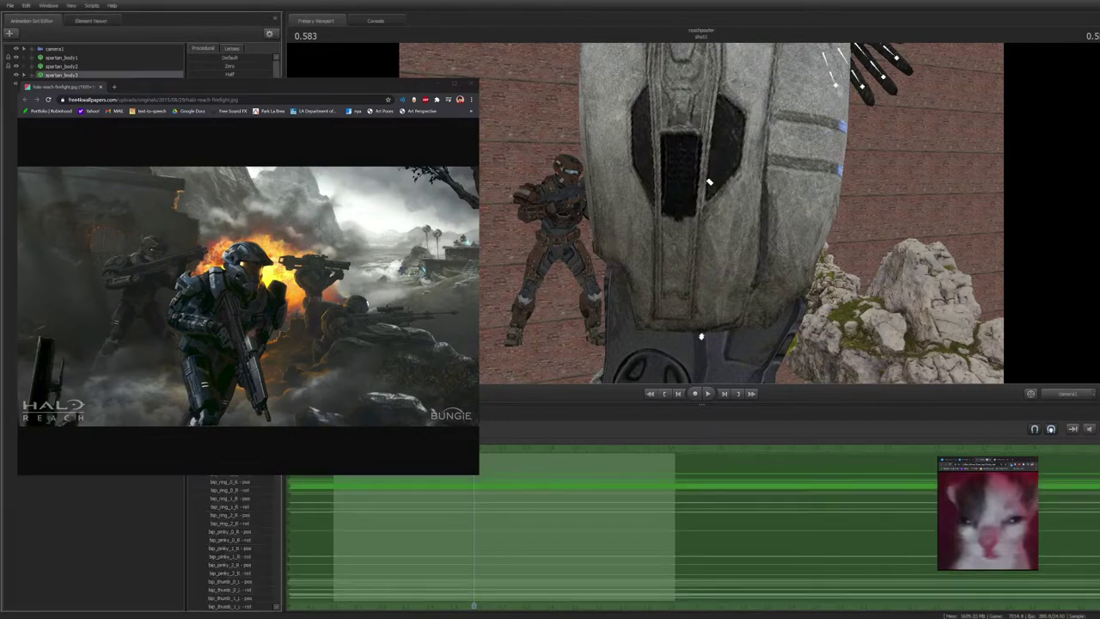
drag(194, 66, 270, 66)
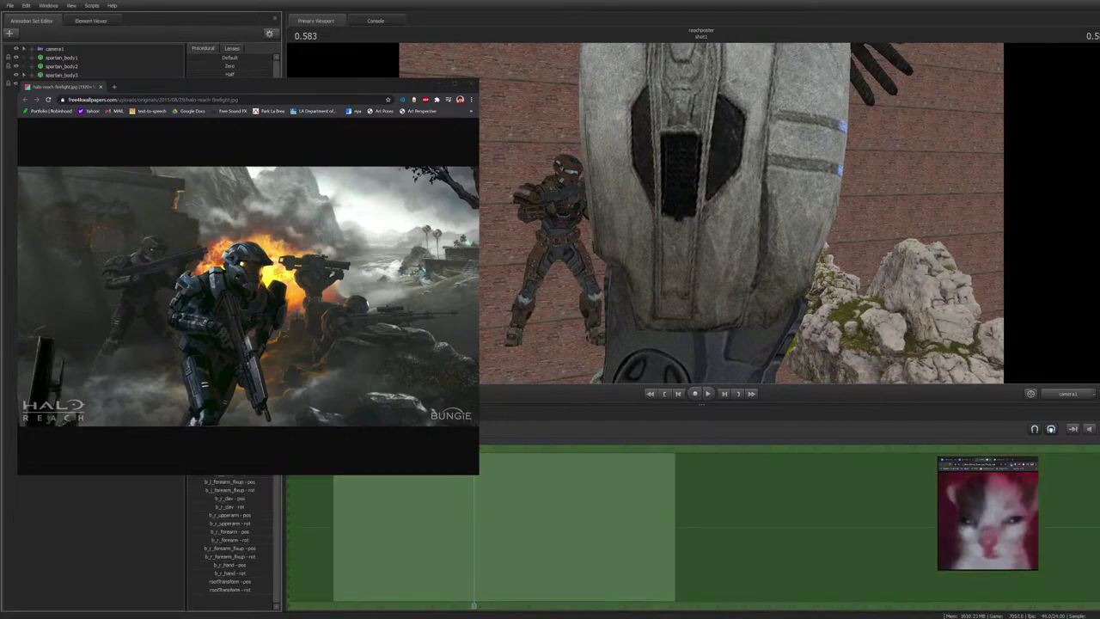
click(61, 75)
click(1067, 393)
drag(740, 215, 688, 215)
drag(632, 149, 664, 249)
key(w)
key(w)
key(s)
click(1068, 393)
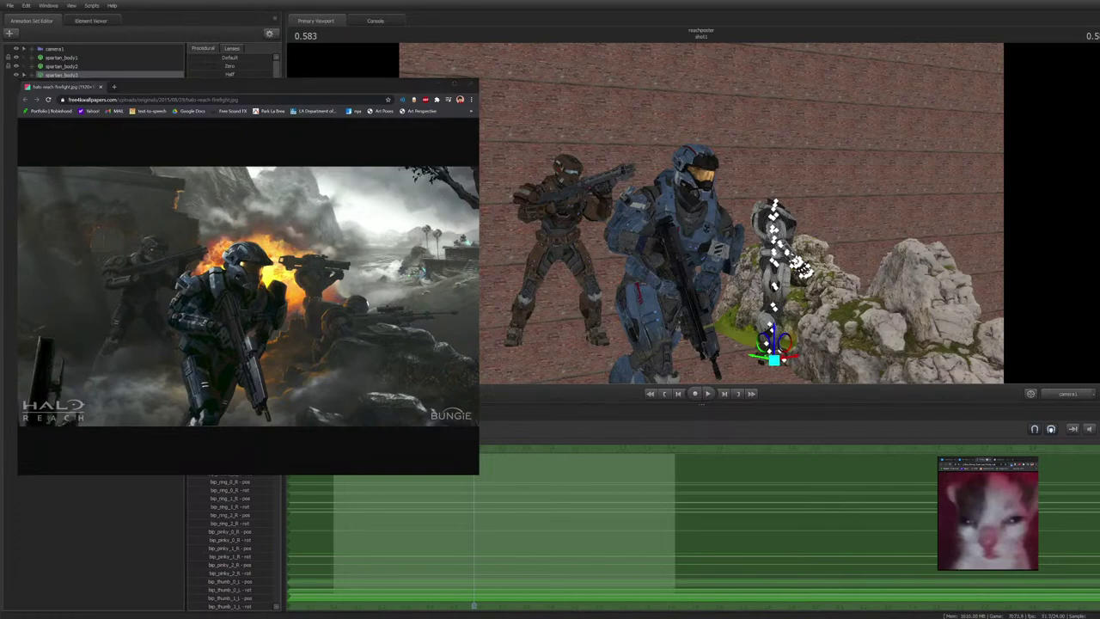
Try to shift the white Spartan slightly lower in camera1's view
drag(775, 360, 778, 371)
key(ctrl+z)
key(Escape)
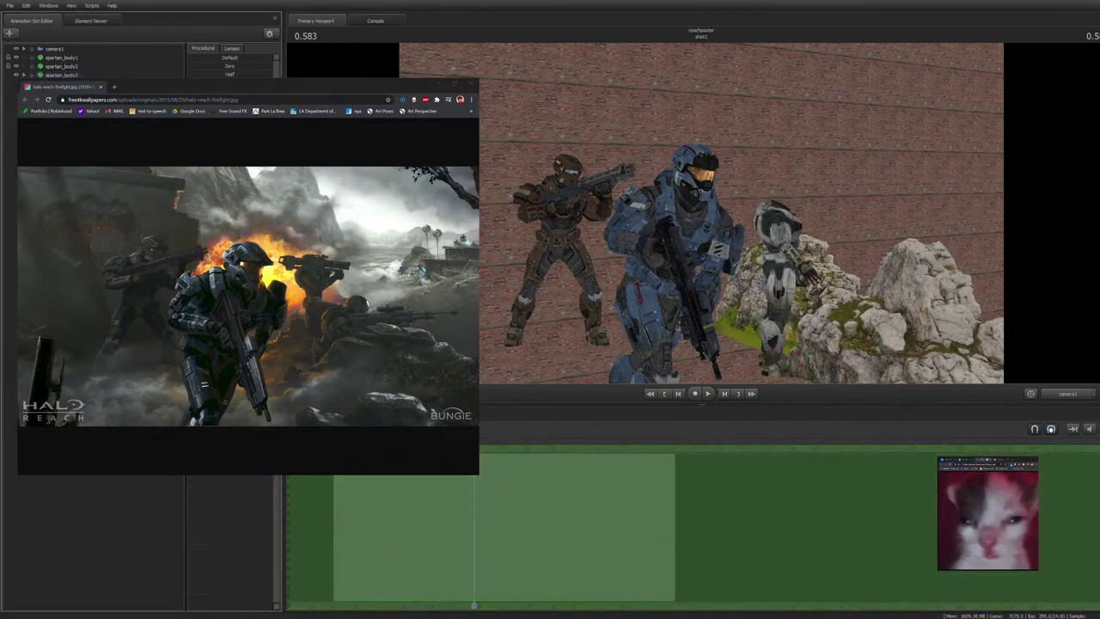
Zero the helmet onto spartan_body3 so it sits on the white Spartan's neck
click(1067, 394)
key(w)
drag(774, 215, 688, 172)
key(s)
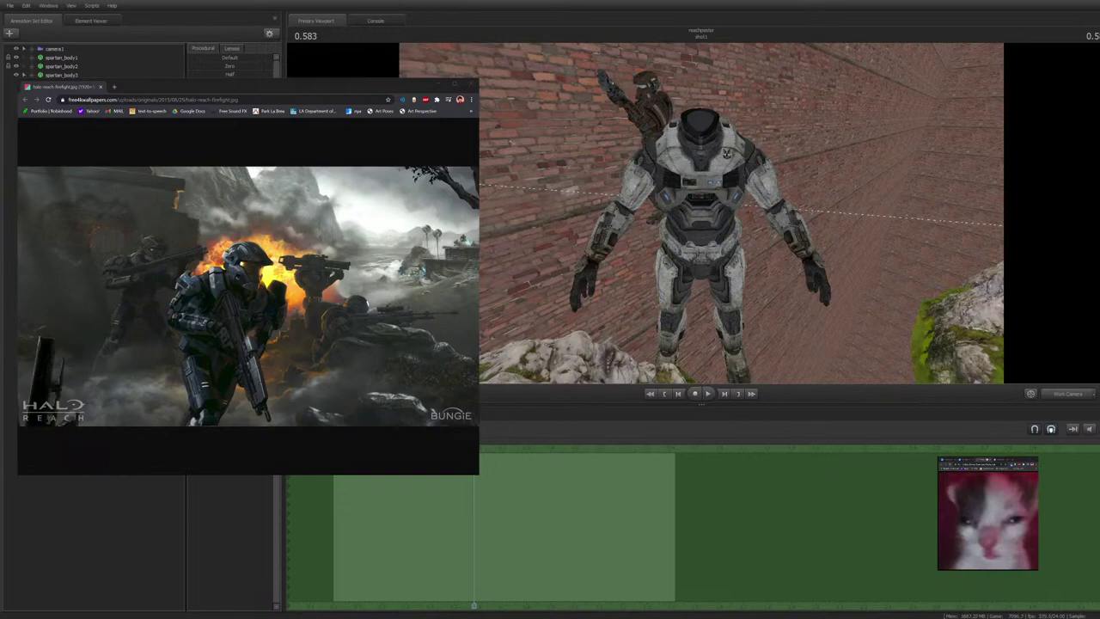
click(61, 75)
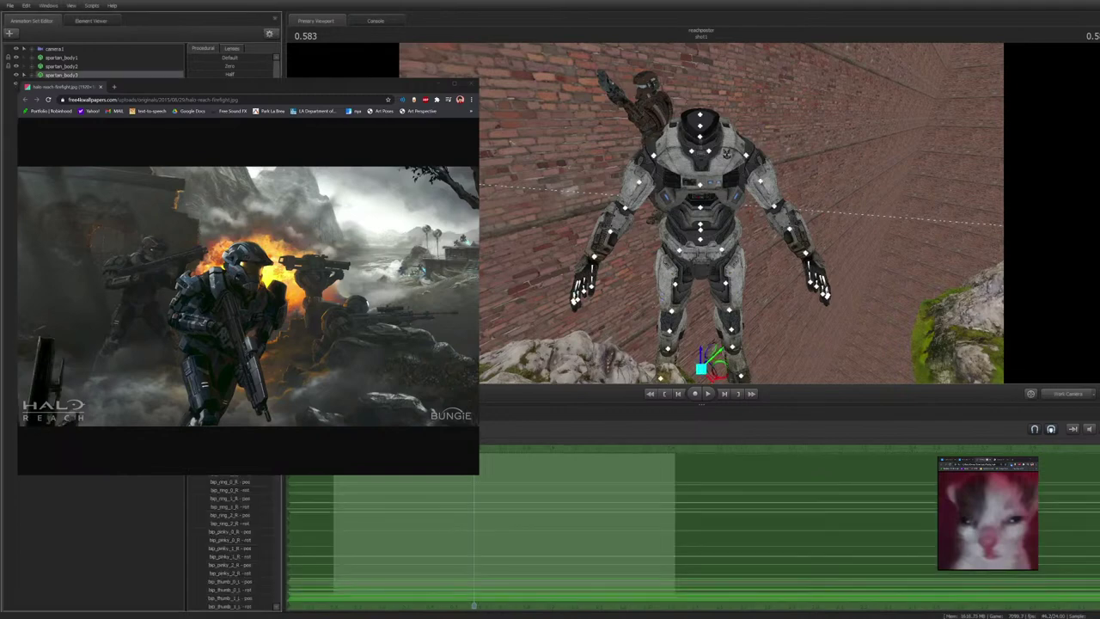
click(61, 83)
drag(225, 67, 271, 66)
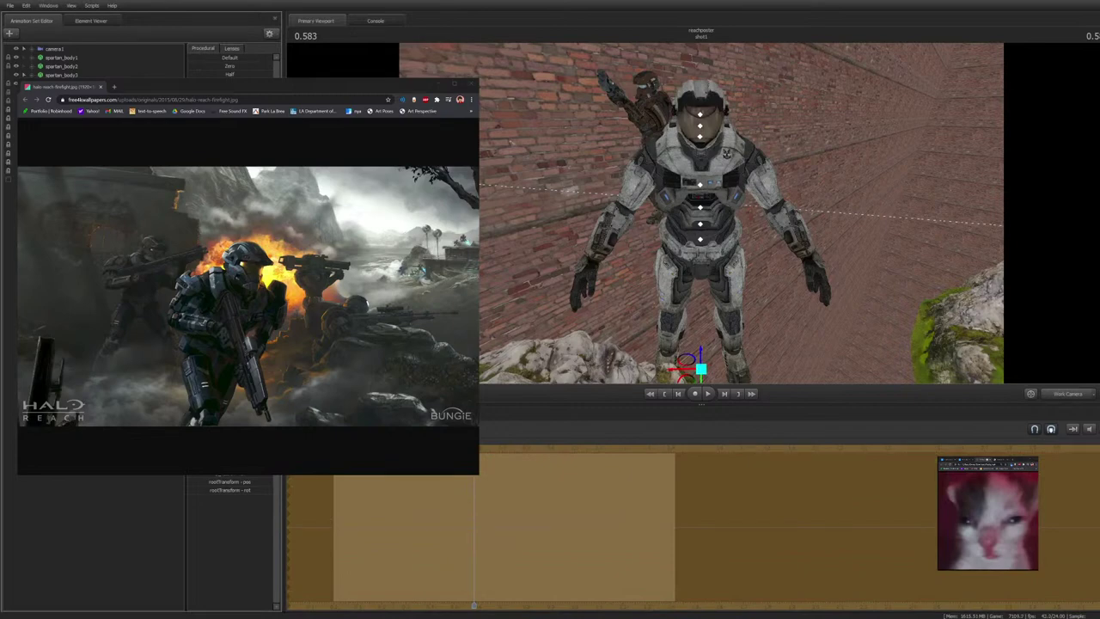
Raise the helmet's head bone slightly so the helmet clears the white Spartan's collar
ctrl+click(700, 114)
mouse_move(700, 114)
alt+mouse_down()
mouse_move(722, 129)
mouse_move(808, 138)
alt+mouse_up()
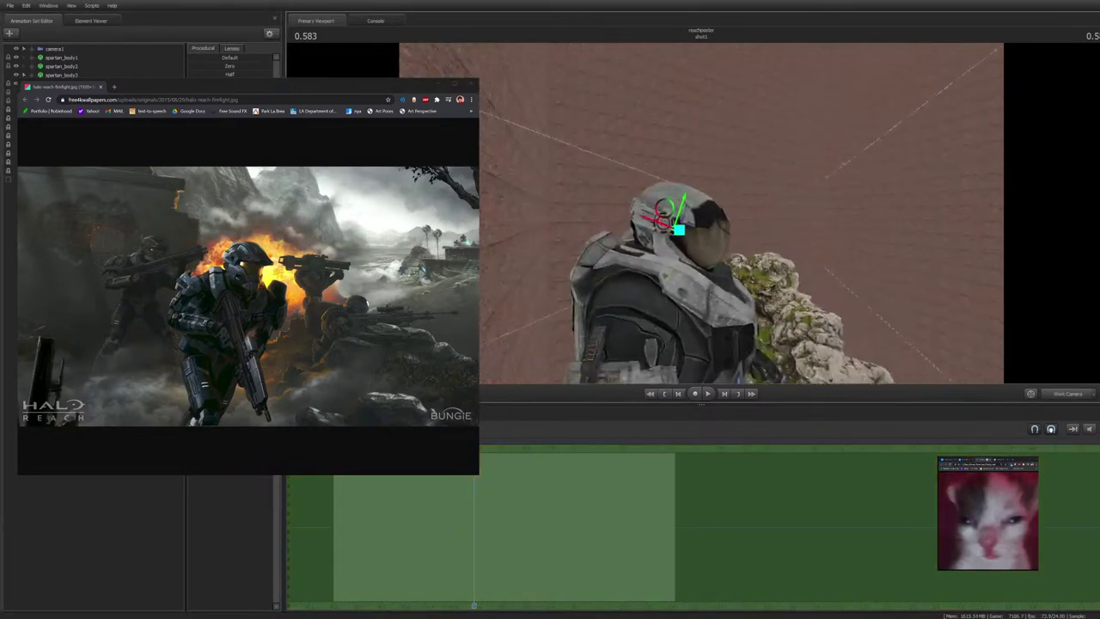
drag(663, 209, 702, 182)
key(e)
key(w)
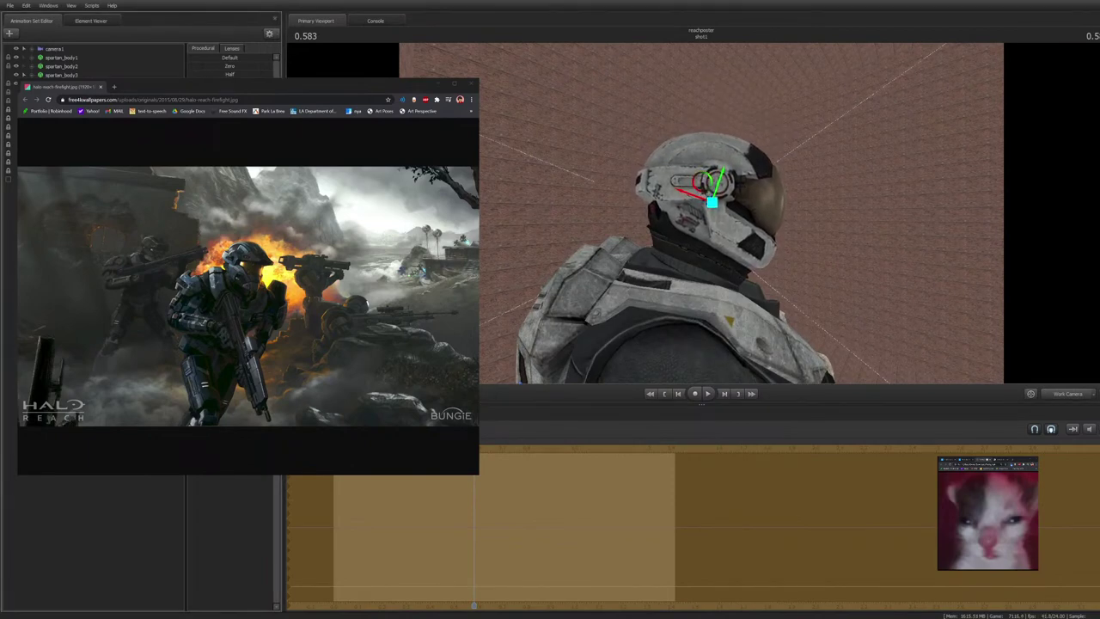
key(Escape)
Examine the helmeted white Spartan from the front and the side, together with the brown Spartan and the rocks
drag(701, 214, 563, 211)
key(d)
key(s)
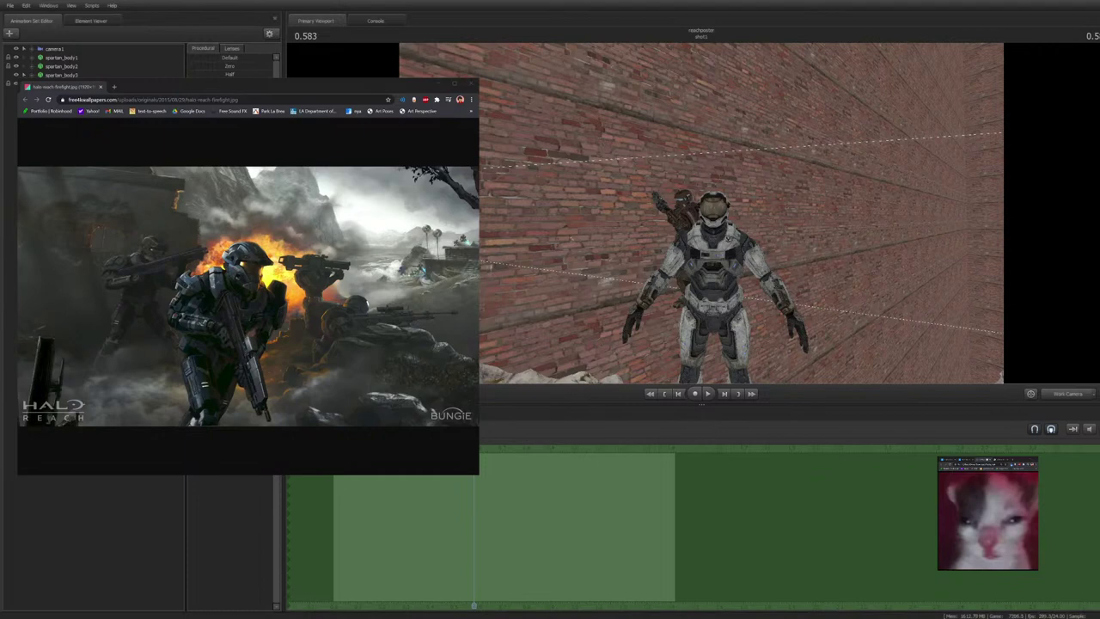
key(a)
key(w)
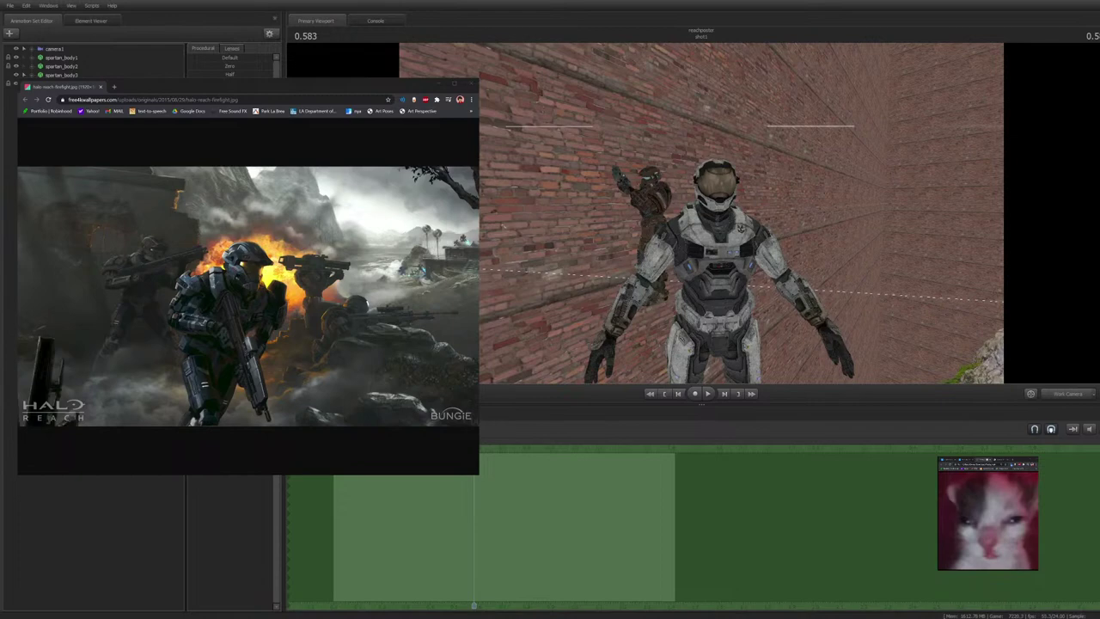
key(alt+Tab)
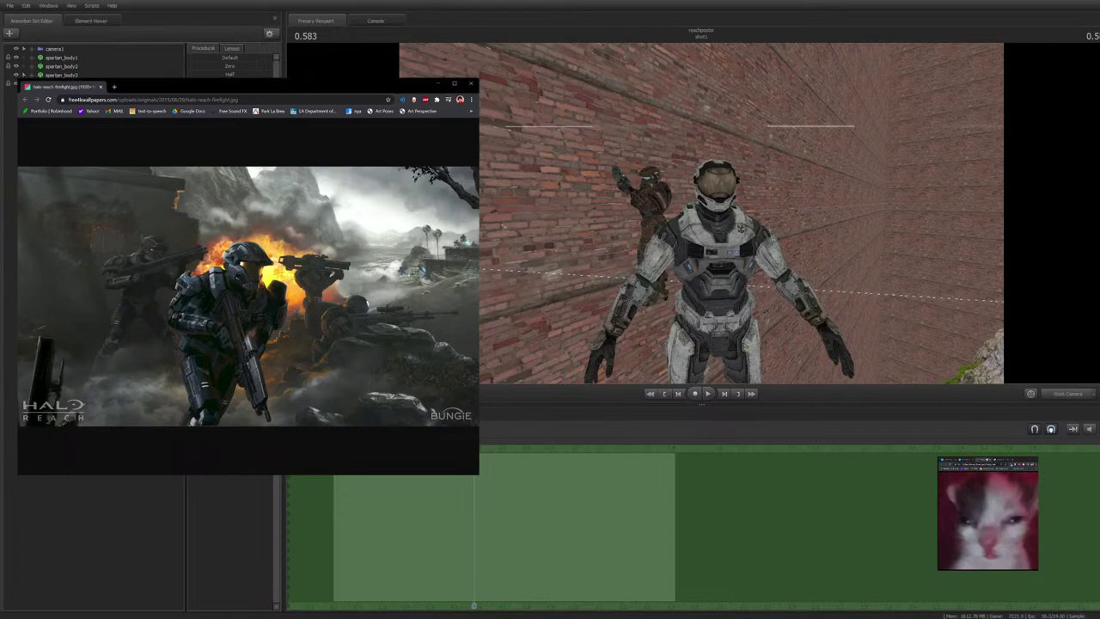
key(alt+Tab)
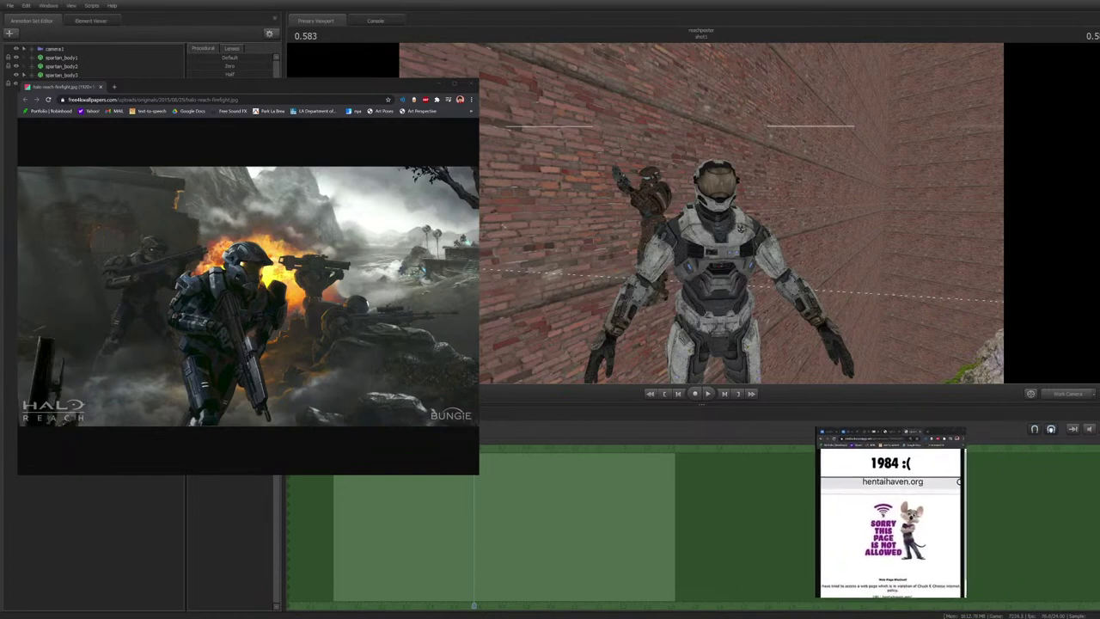
key(s)
drag(702, 213, 774, 216)
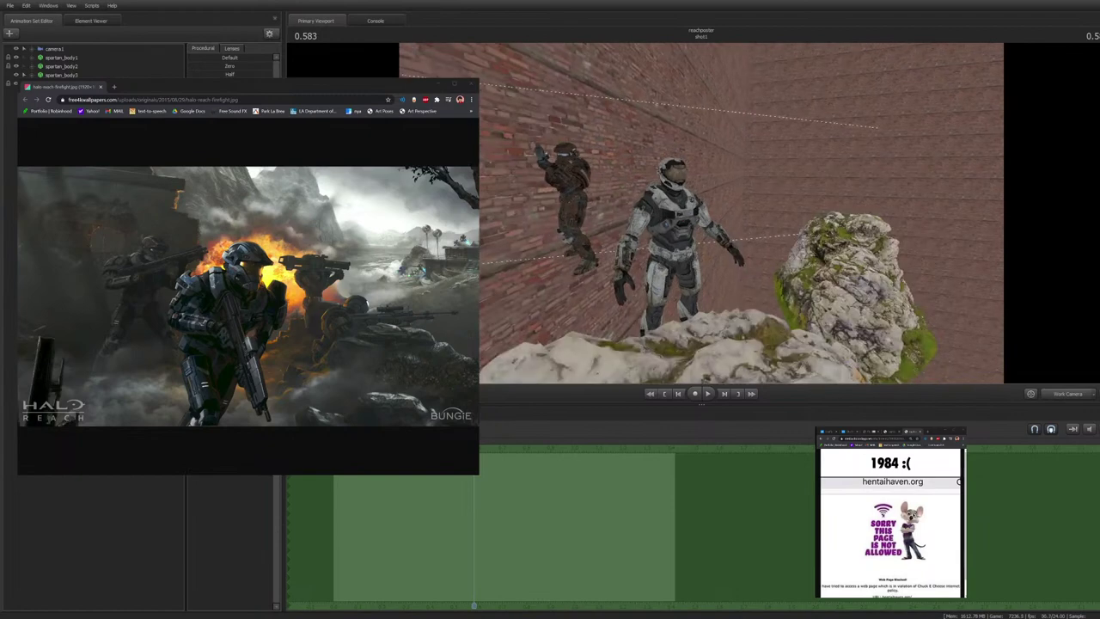
key(w)
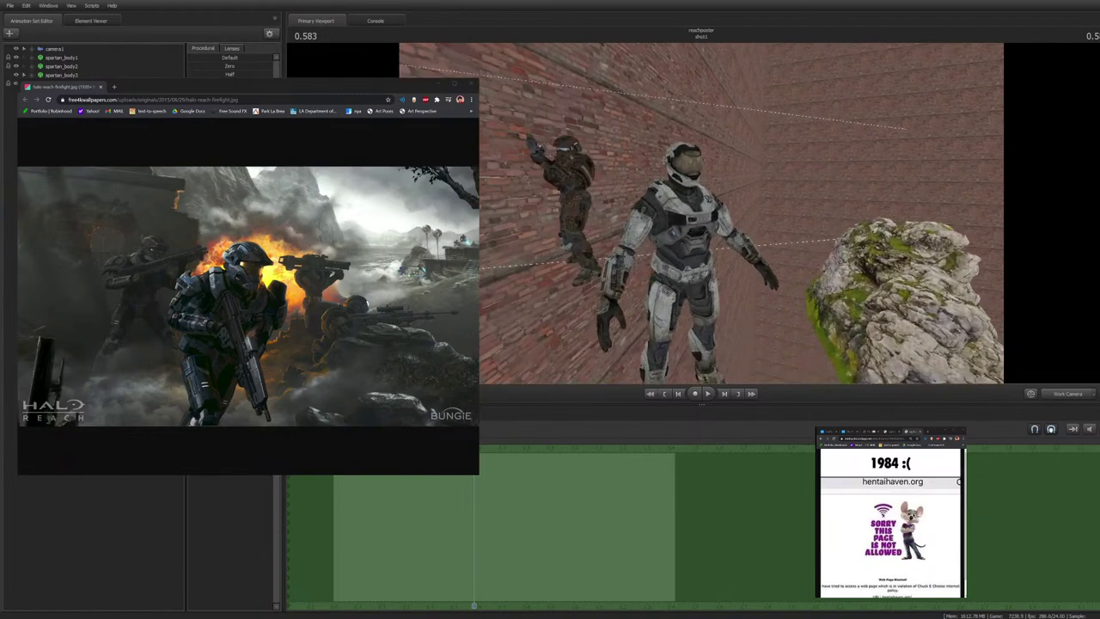
Apply a rig with foot, knee and toe handles to the white Spartan, spartan_body3
click(61, 93)
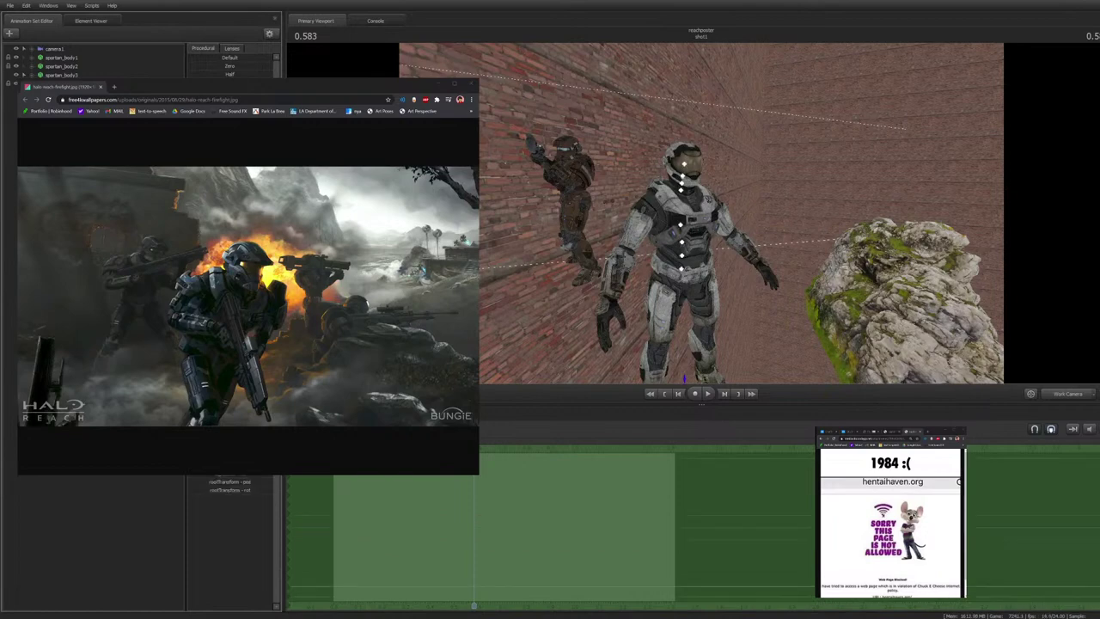
click(62, 75)
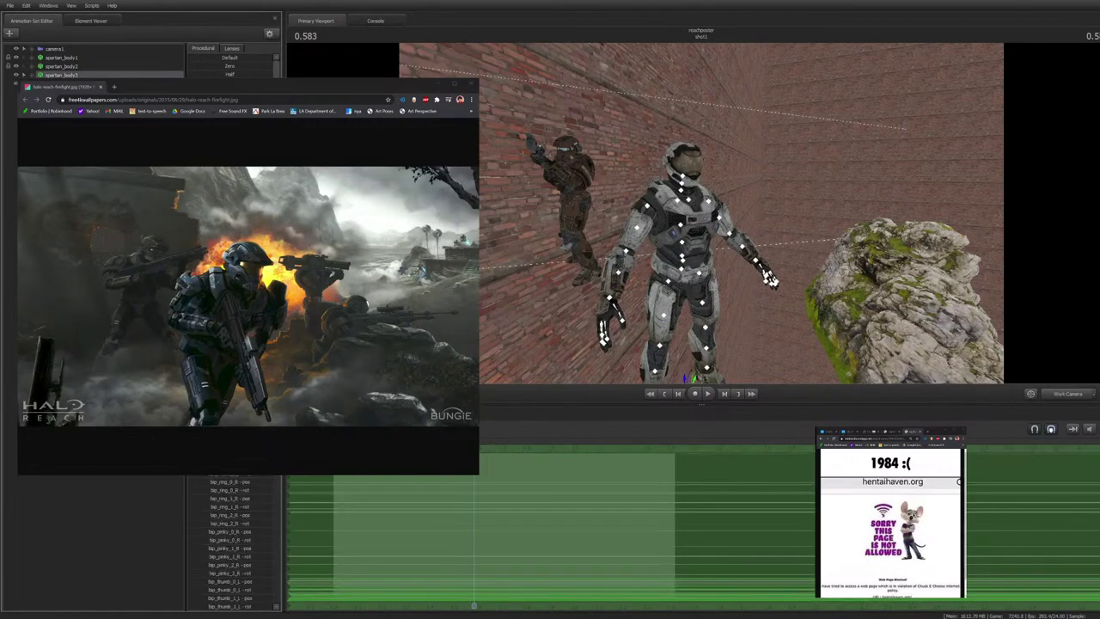
key(Escape)
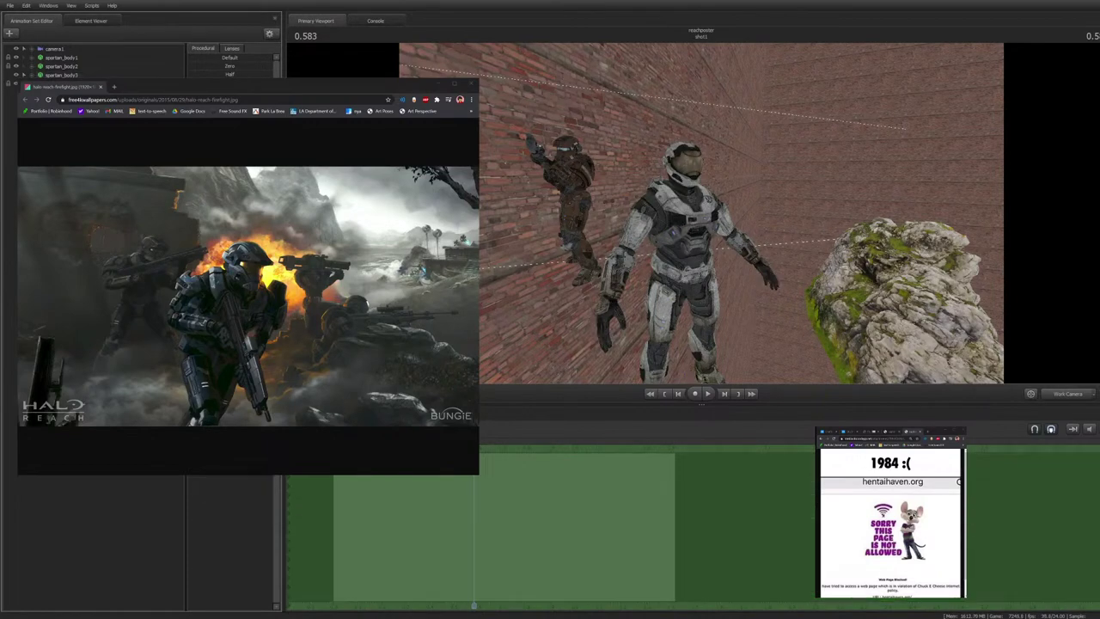
click(62, 75)
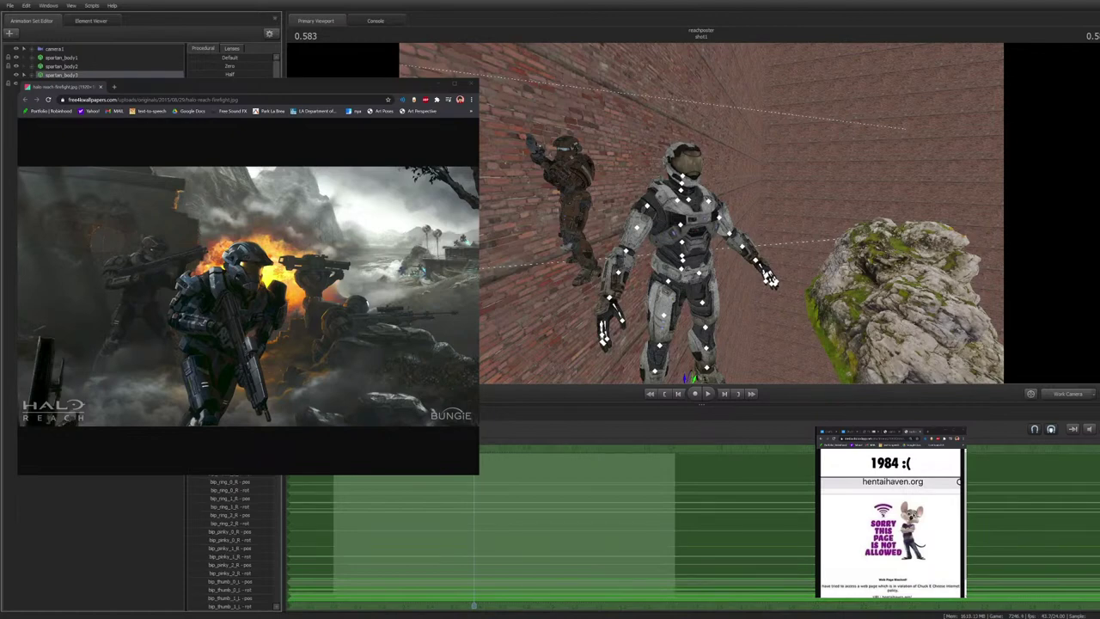
key(Escape)
click(62, 84)
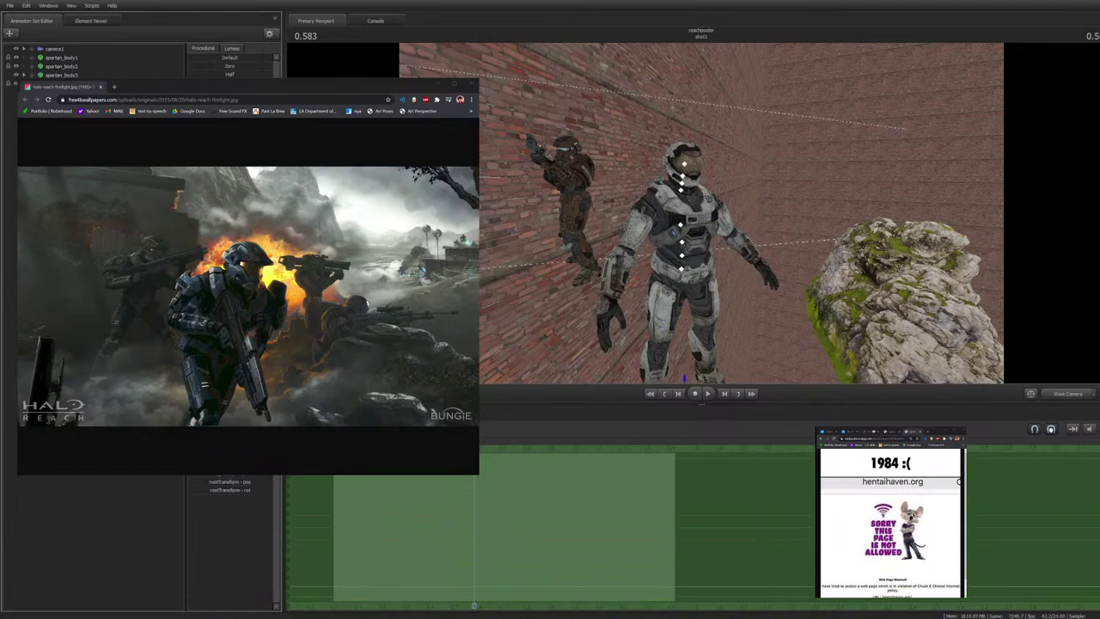
key(Escape)
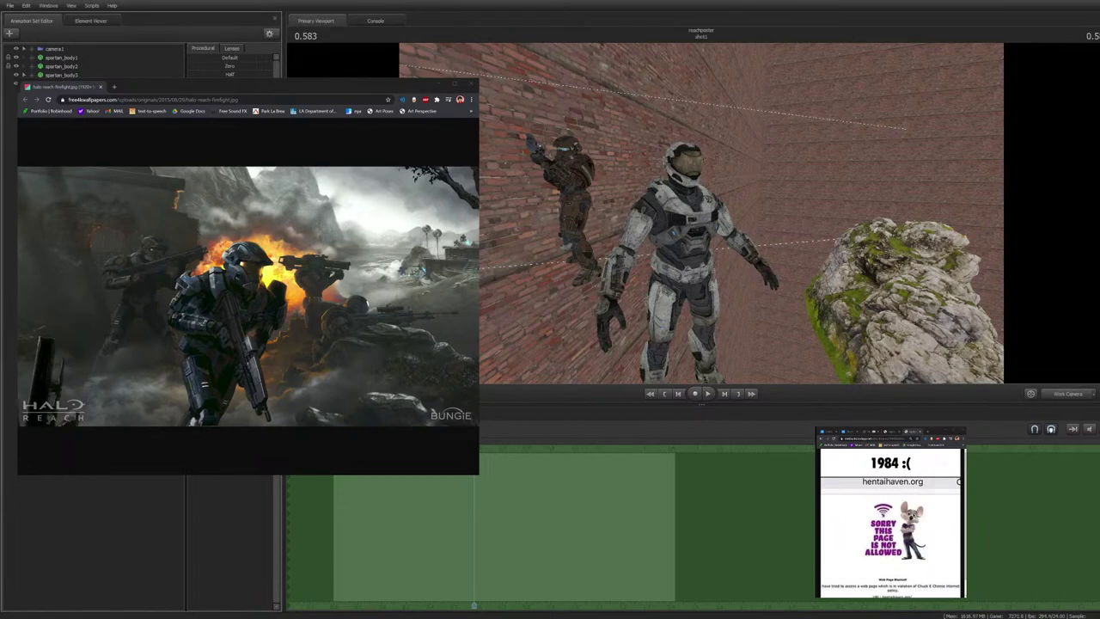
ctrl+click(730, 361)
click(730, 361)
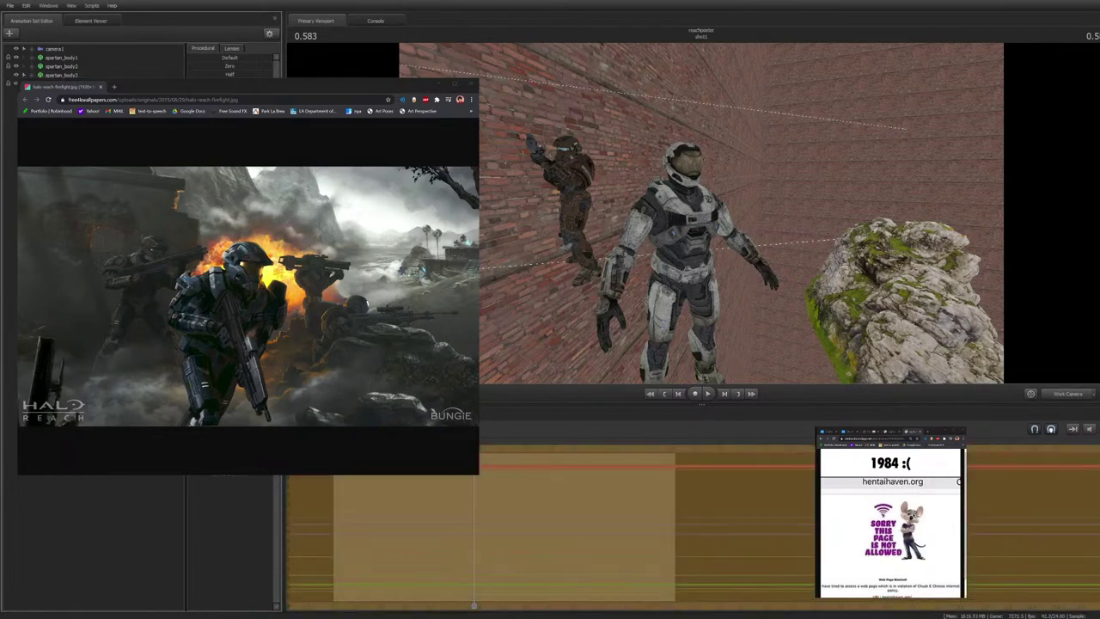
key(F3)
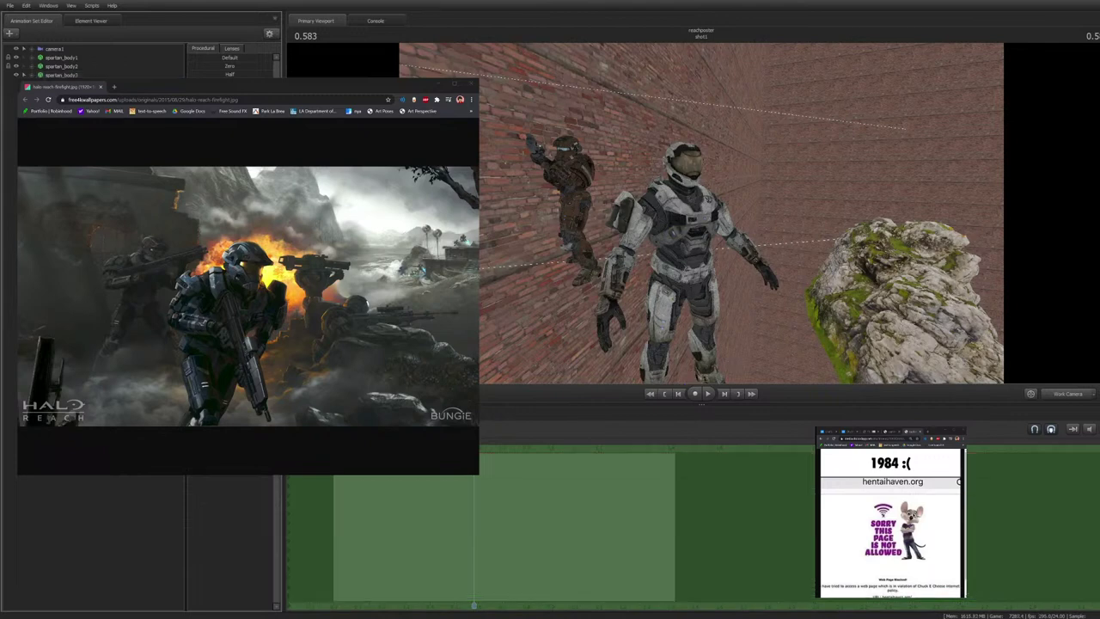
Undo the misplaced shoulder piece and attach the shoulder armour to the white Spartan's right upper arm
key(ctrl+z)
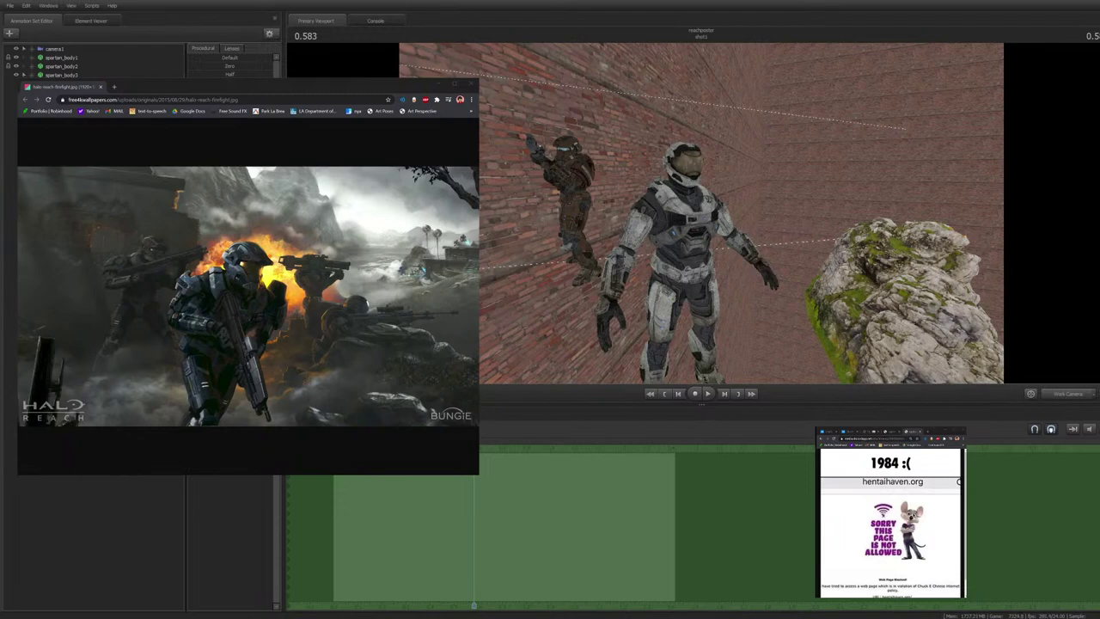
click(62, 75)
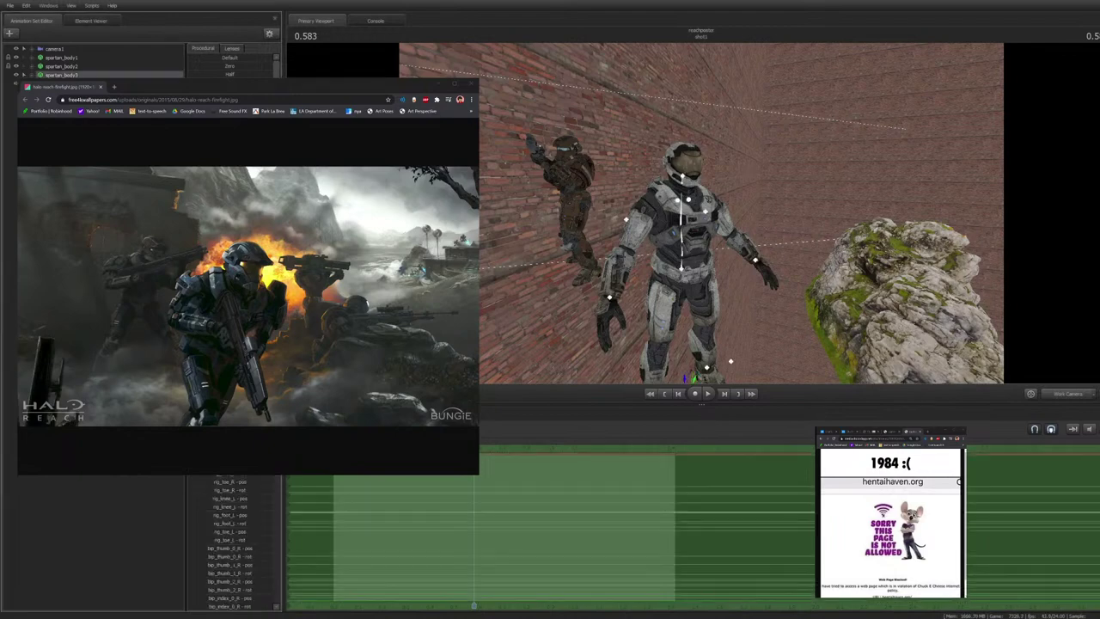
key(Escape)
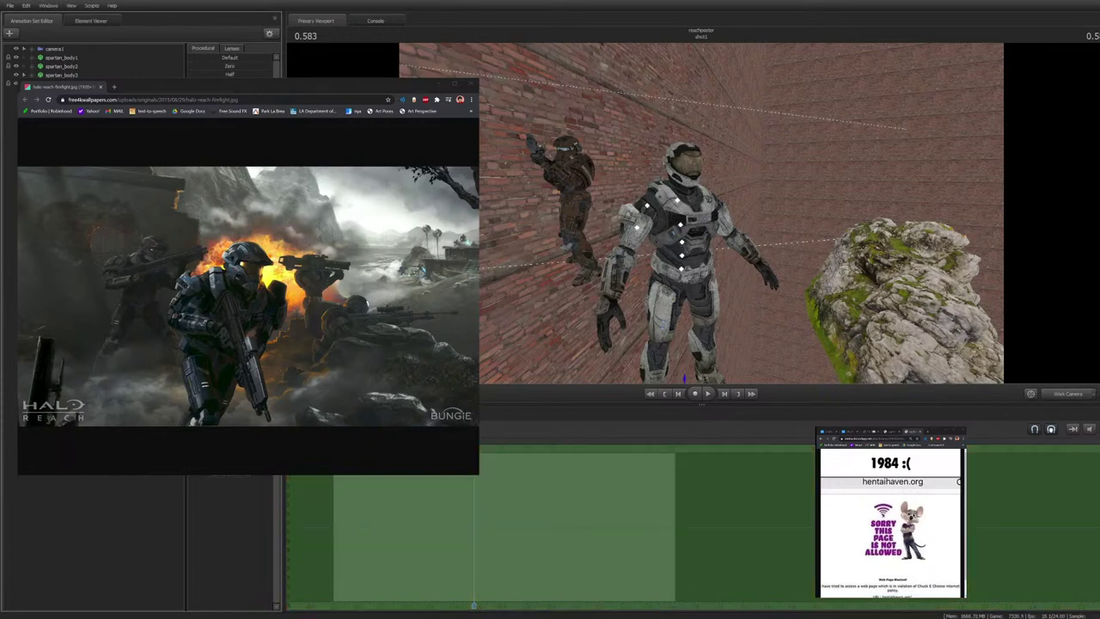
key(s)
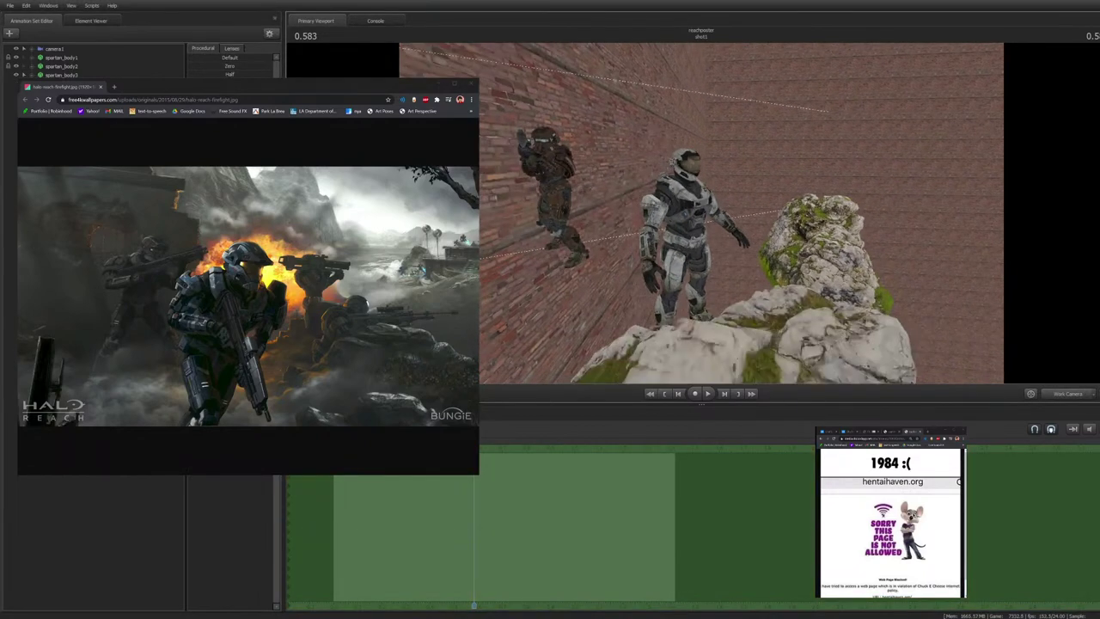
key(w)
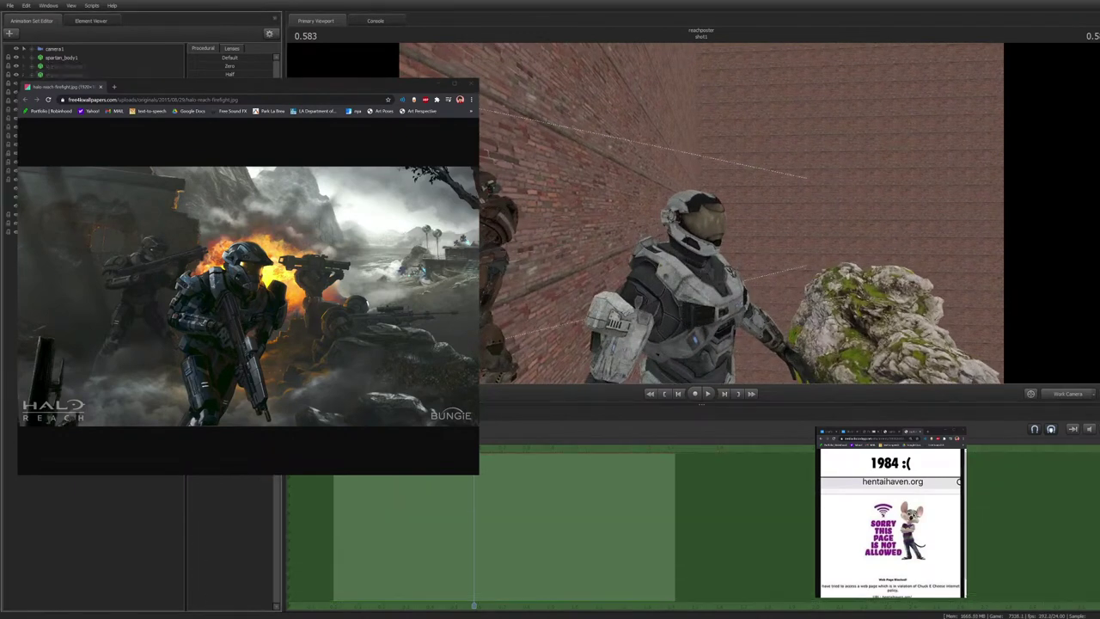
Try a blue visor on the white Spartan's helmet, and switch the visor to silver
click(62, 127)
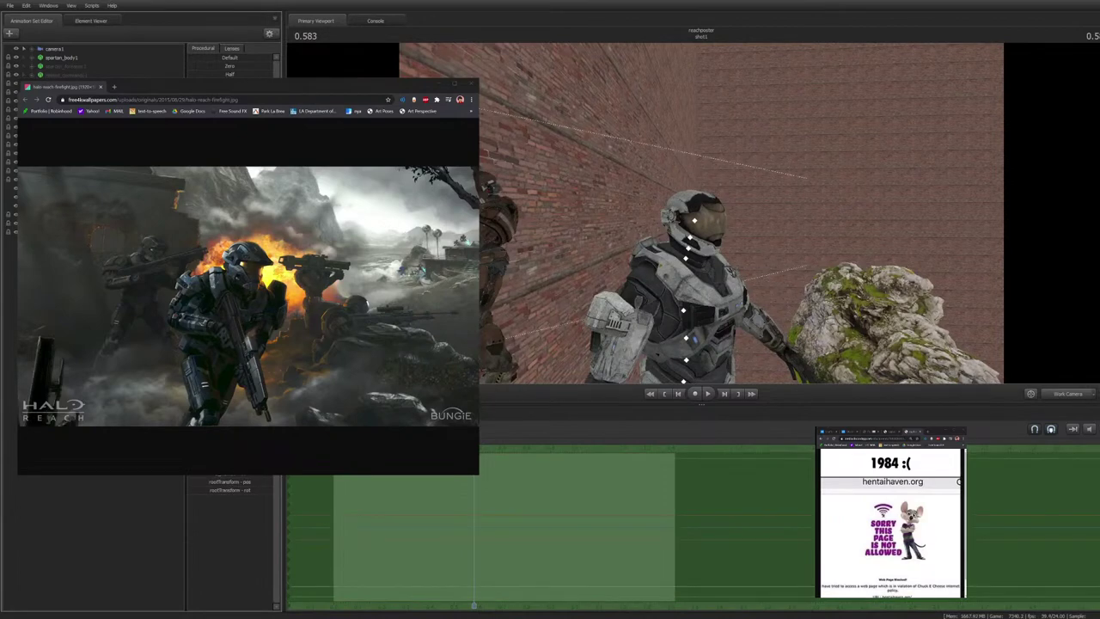
click(94, 542)
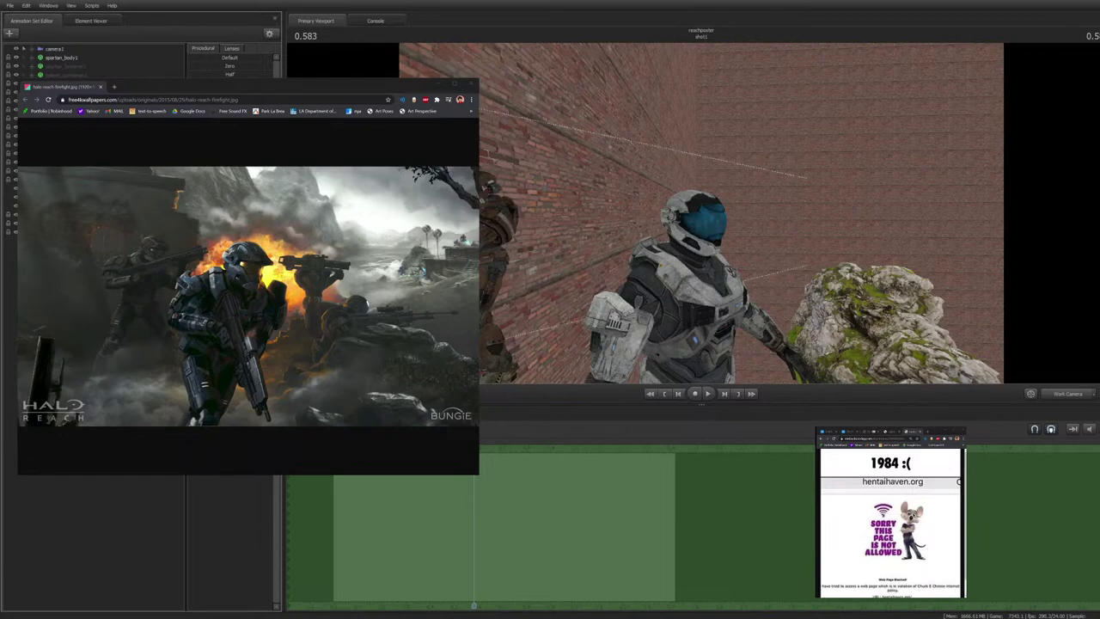
click(56, 188)
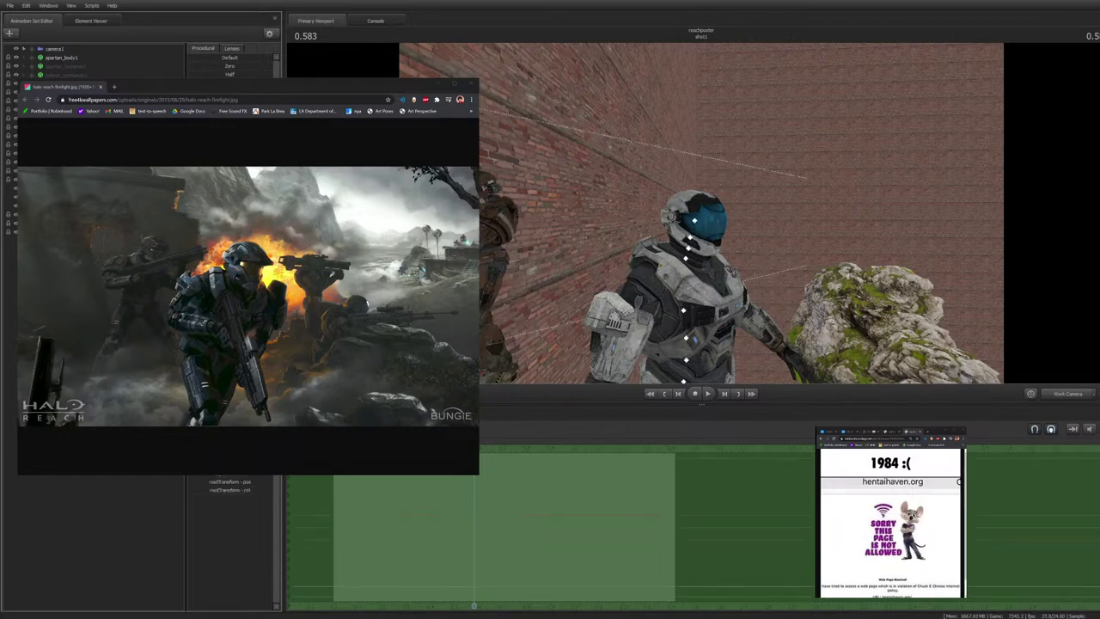
key(Escape)
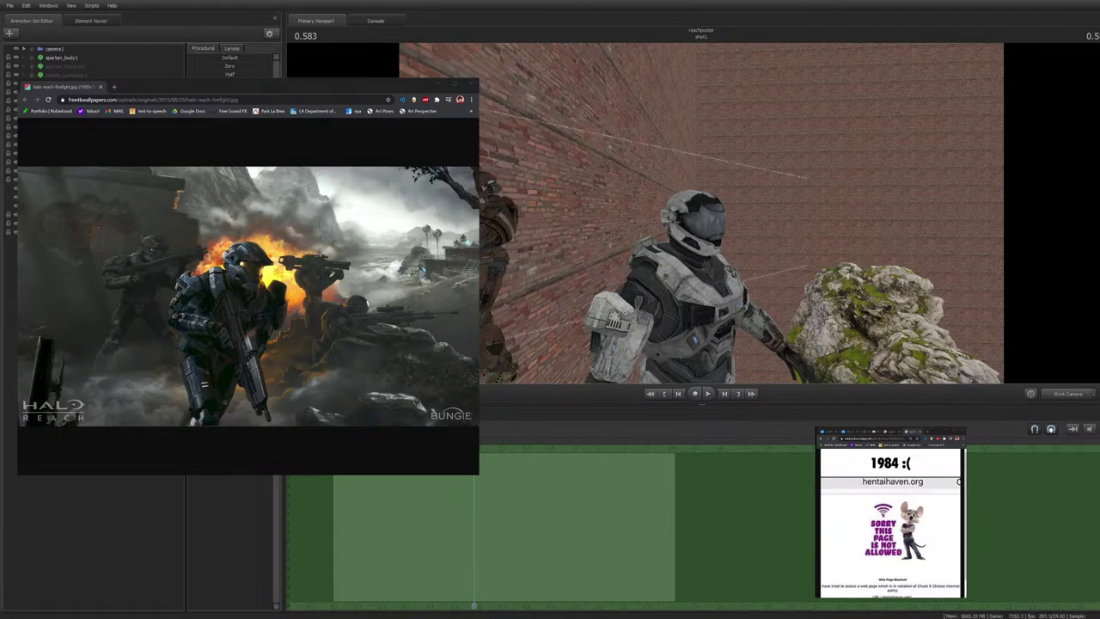
Recolour the brown Spartan's body, spartan_body1, and its torso and forearm armour dark grey
key(s)
drag(702, 213, 748, 217)
key(w)
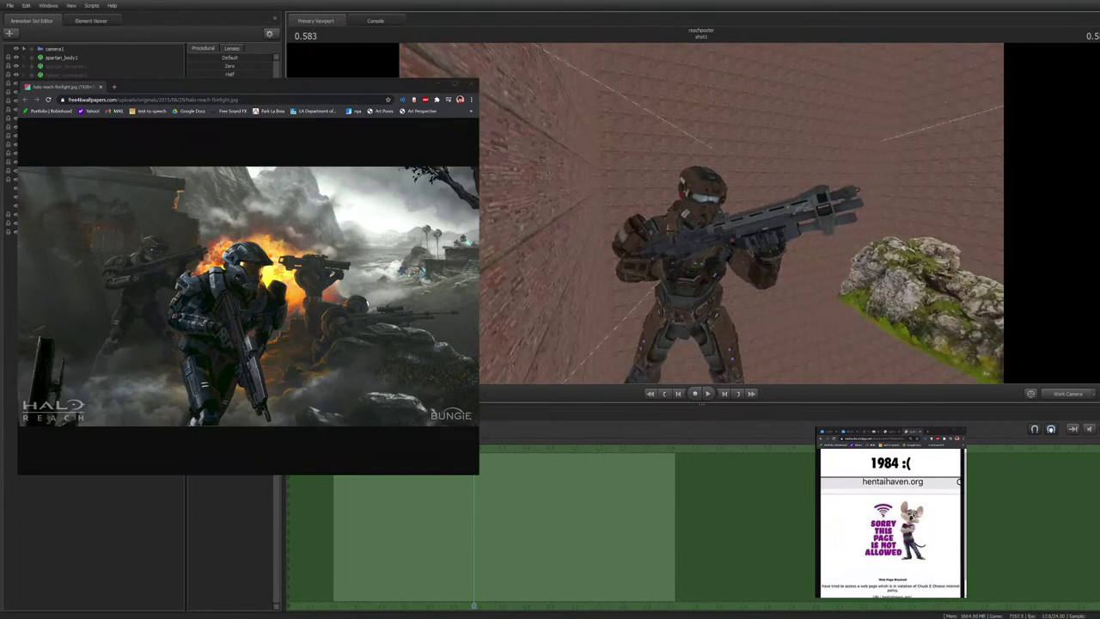
click(61, 58)
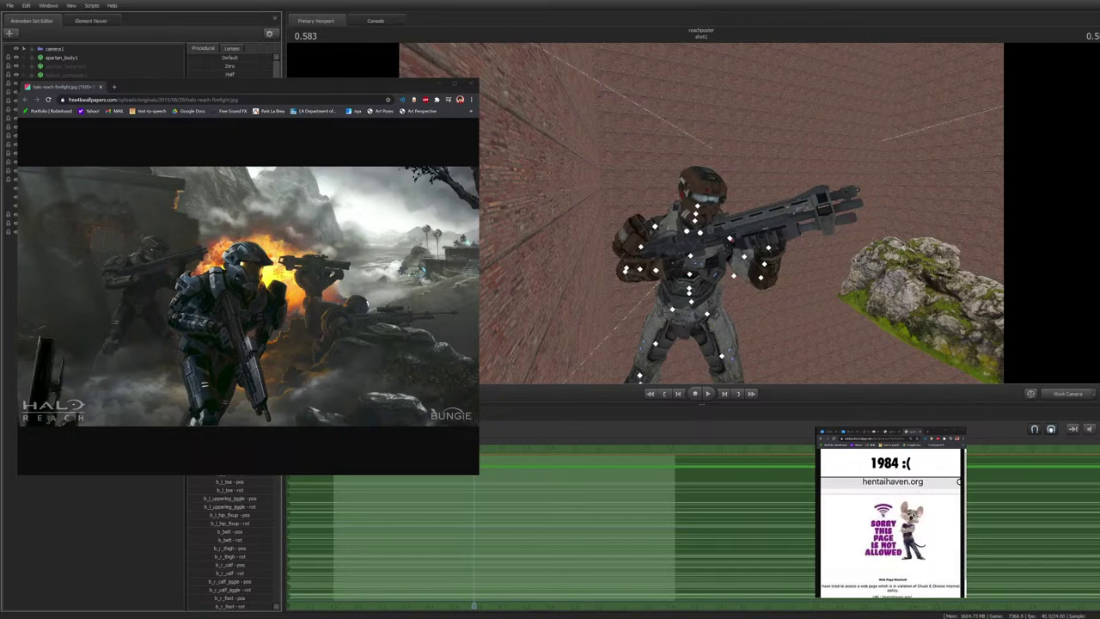
click(66, 67)
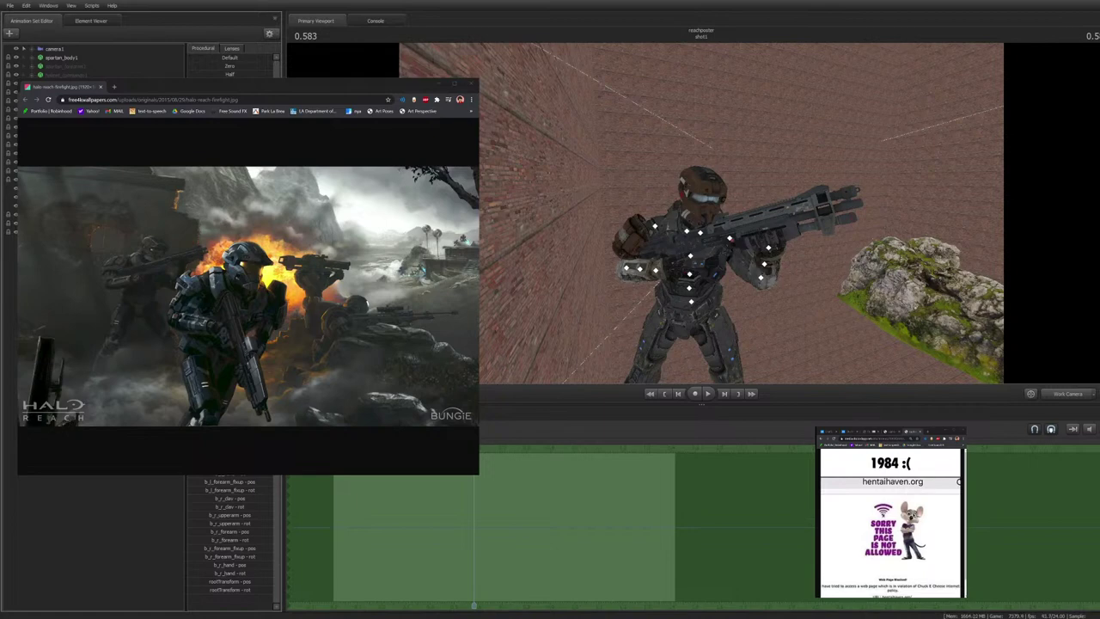
Recolour the same Spartan's helmet and shoulder armour dark grey to match its body
click(62, 102)
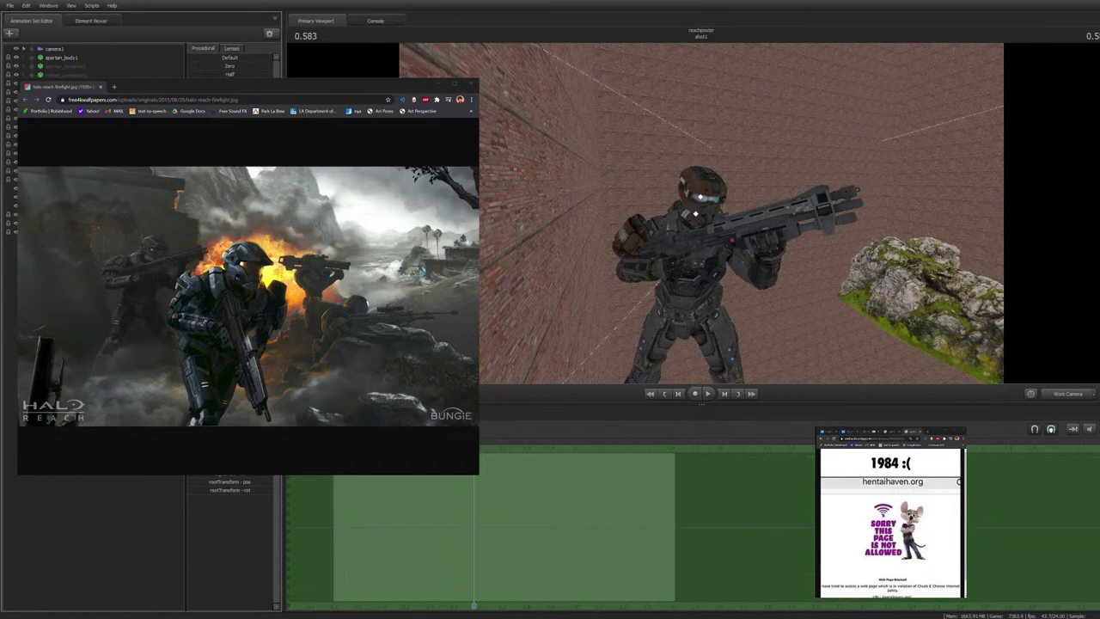
click(62, 110)
click(641, 247)
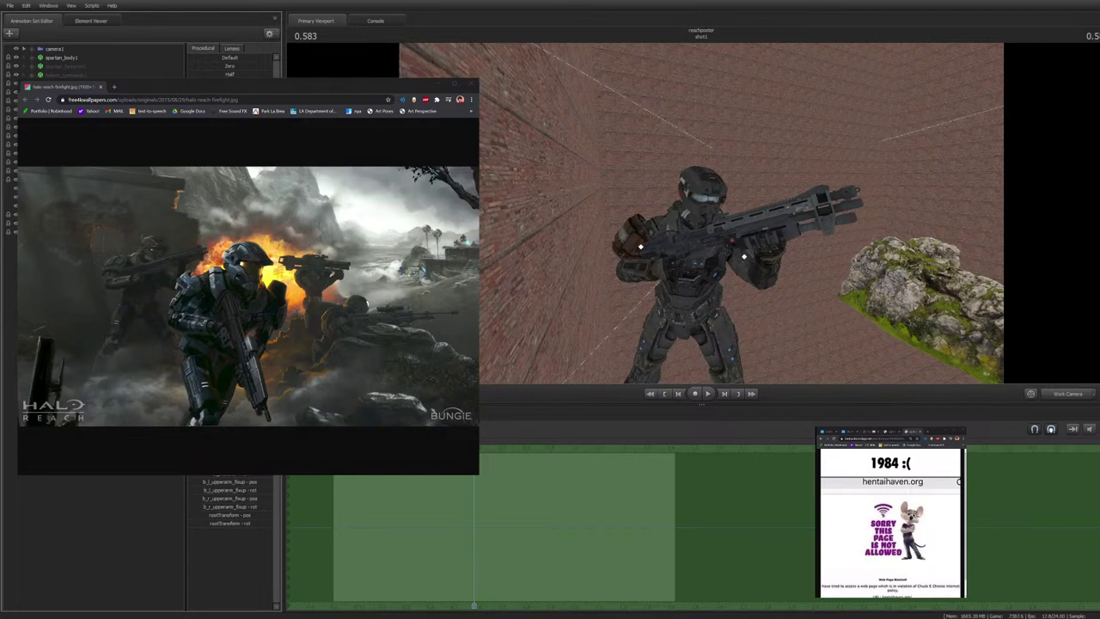
click(676, 270)
key(Escape)
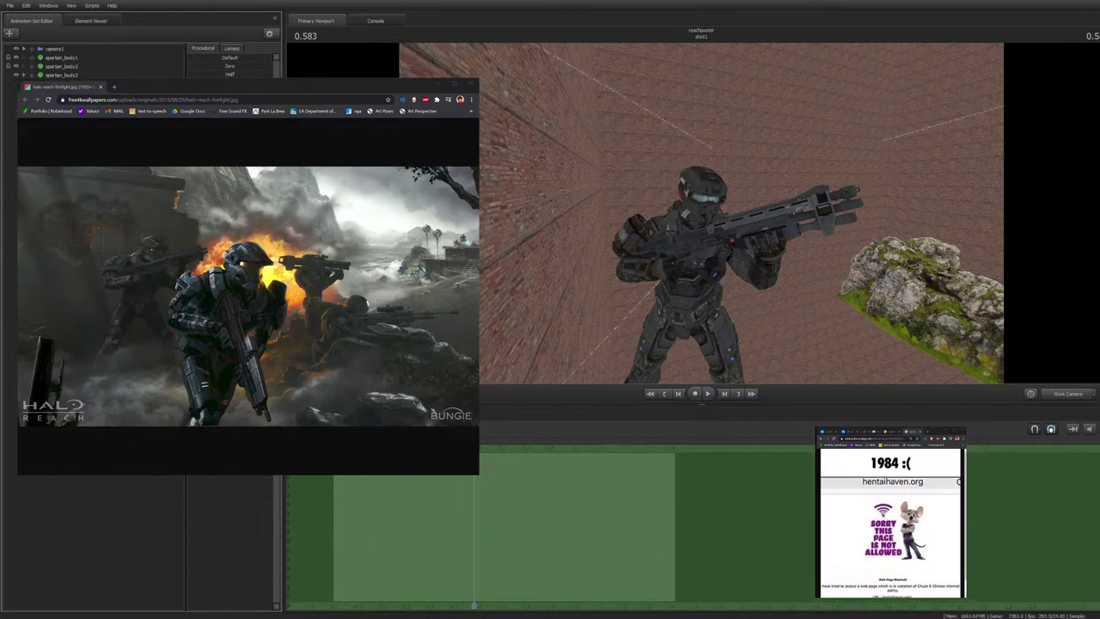
Examine the dark grey Spartan, the white Spartan and the mossy rocks from a distance, and the white Spartan up close
key(s)
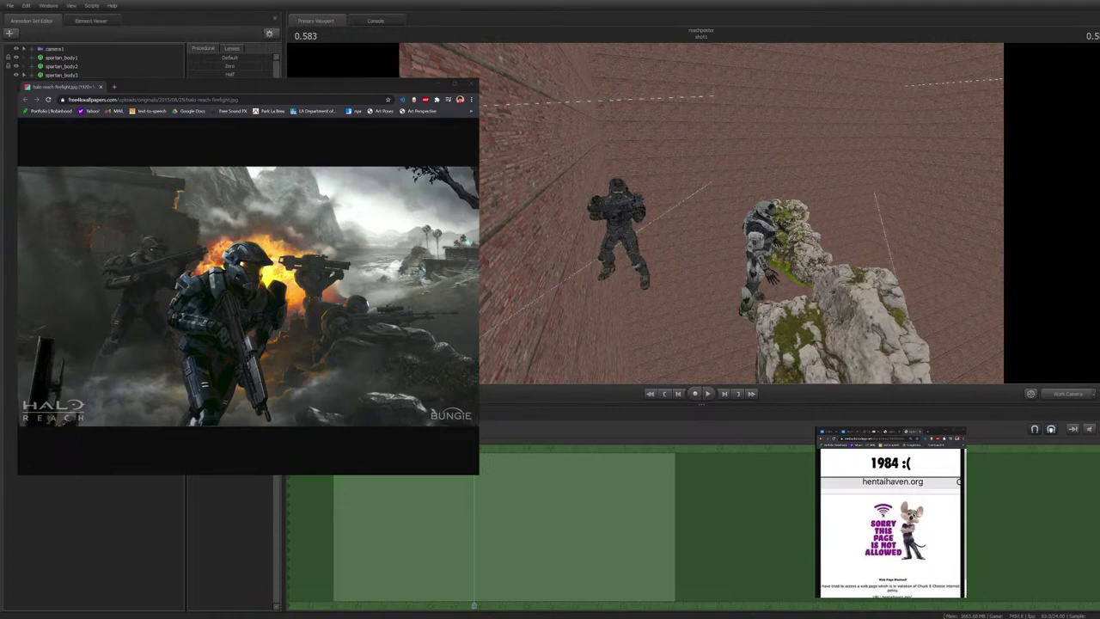
click(125, 460)
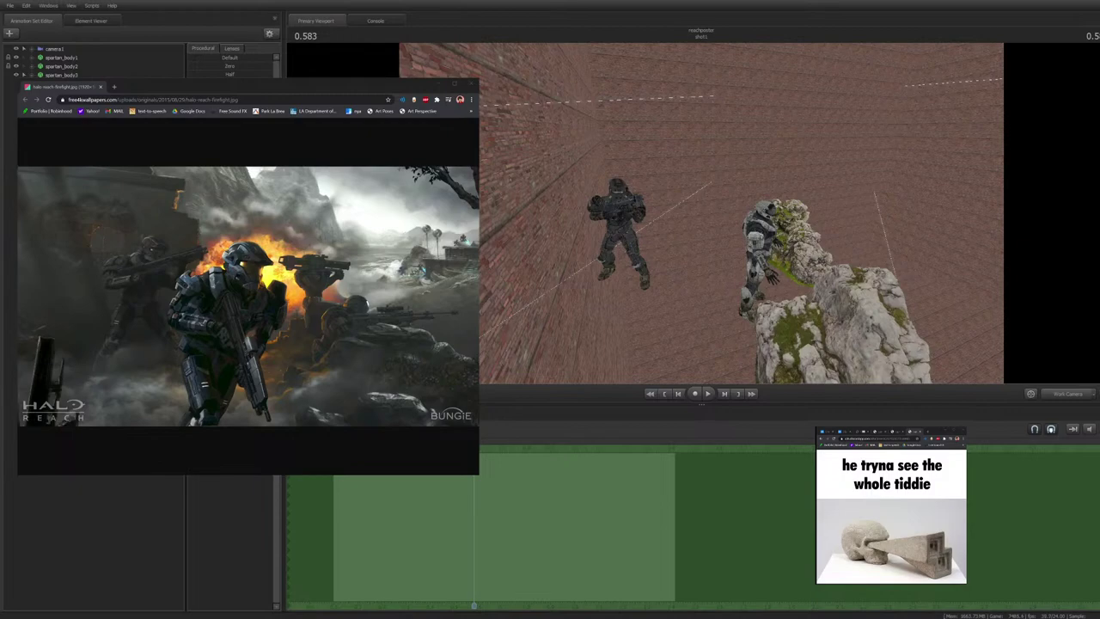
key(w)
mouse_move(702, 213)
mouse_down()
mouse_move(730, 254)
mouse_move(712, 200)
mouse_move(693, 221)
mouse_up()
key(w)
key(s)
key(s)
key(w)
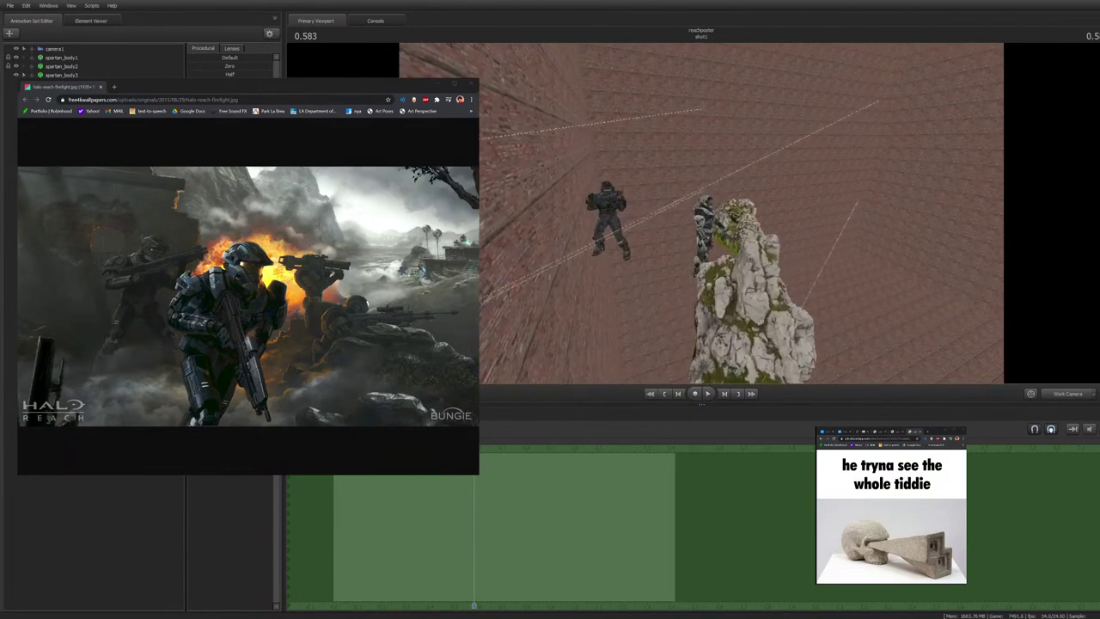
key(w)
drag(701, 213, 679, 225)
key(d)
key(ctrl)
ctrl+click(587, 215)
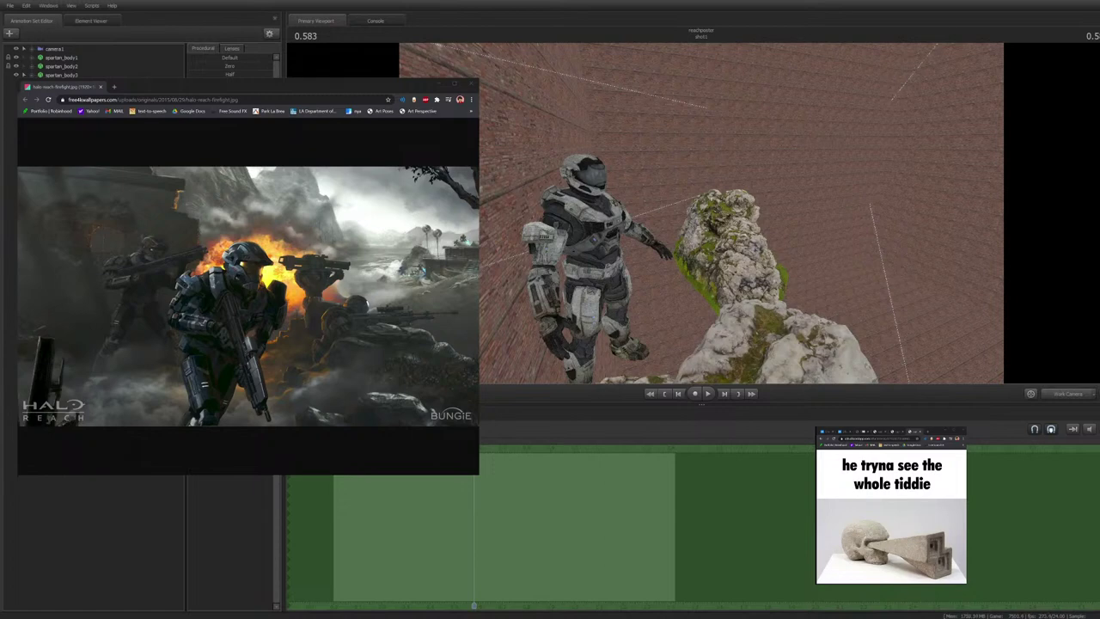
Place the scoped rifle in the white Spartan's right hand, with the palm at its grip
drag(654, 215, 622, 235)
key(ctrl)
ctrl+click(583, 282)
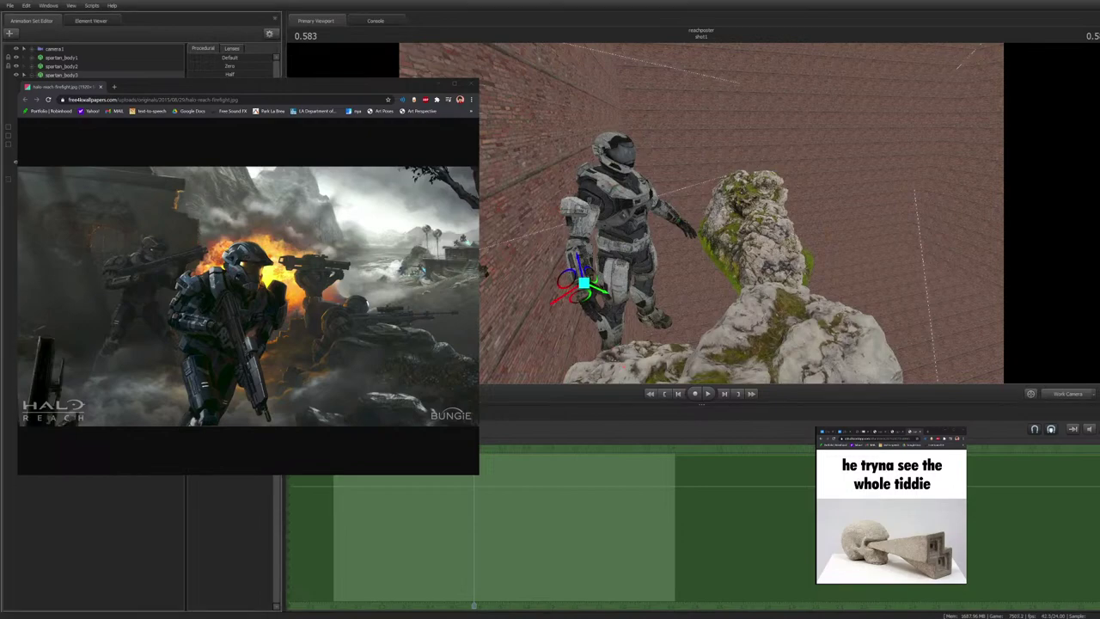
drag(203, 66, 271, 67)
drag(702, 213, 655, 206)
key(w)
key(s)
key(e)
key(w)
key(w)
key(s)
drag(733, 181, 698, 192)
drag(698, 241, 710, 216)
key(e)
drag(690, 275, 681, 276)
click(99, 538)
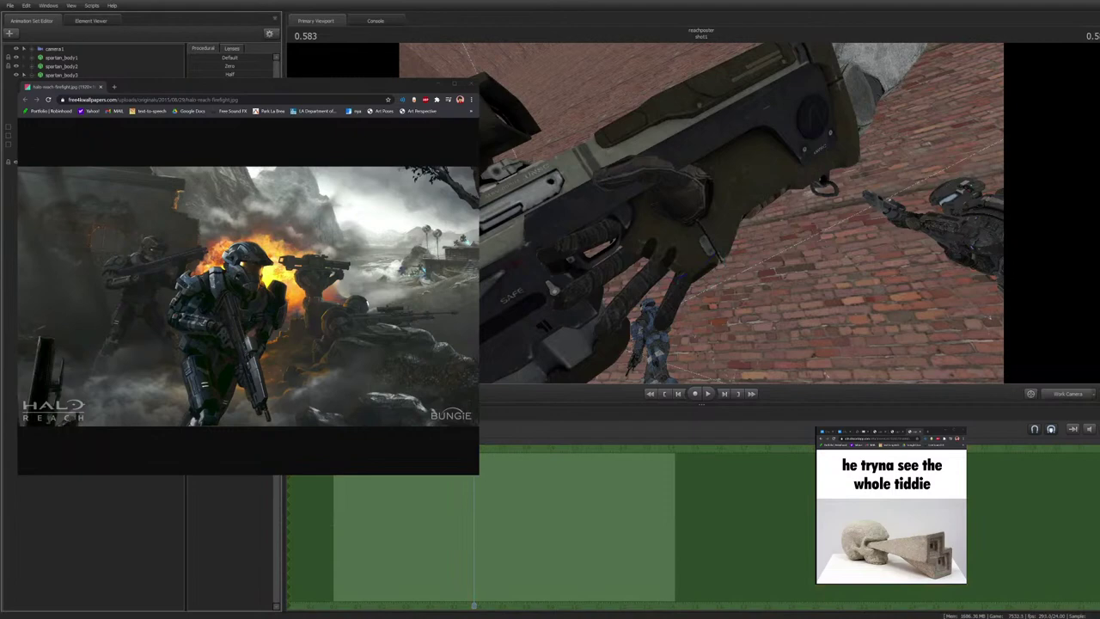
Rotate the thumb and bend the index finger of the white Spartan's right hand towards the rifle's trigger
ctrl+click(685, 170)
drag(661, 166, 658, 179)
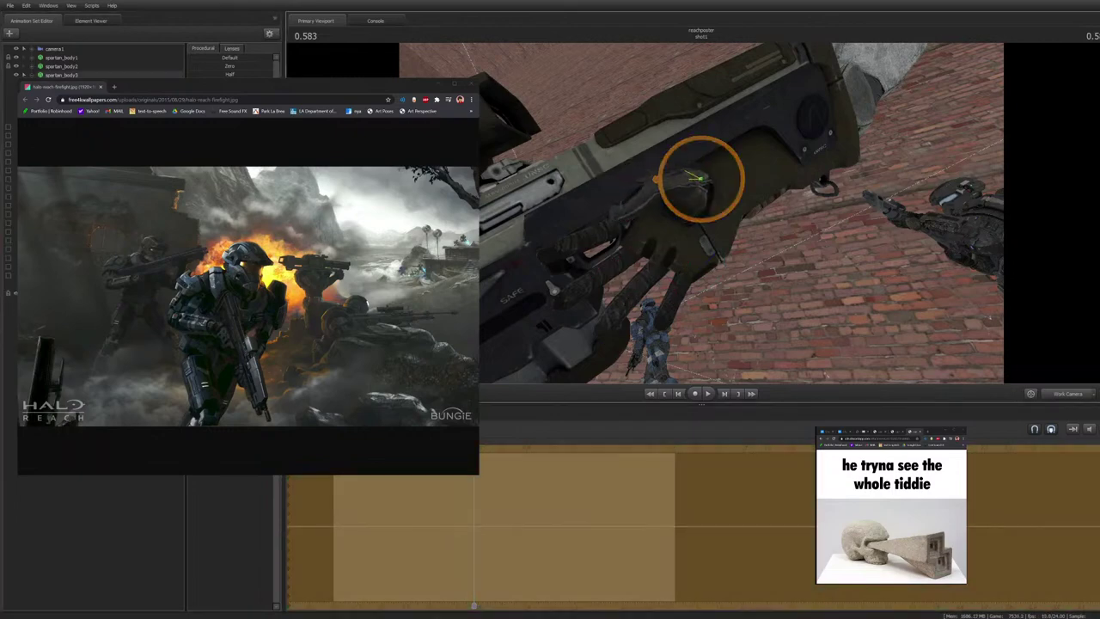
ctrl+click(650, 215)
drag(602, 227, 600, 209)
ctrl+click(638, 216)
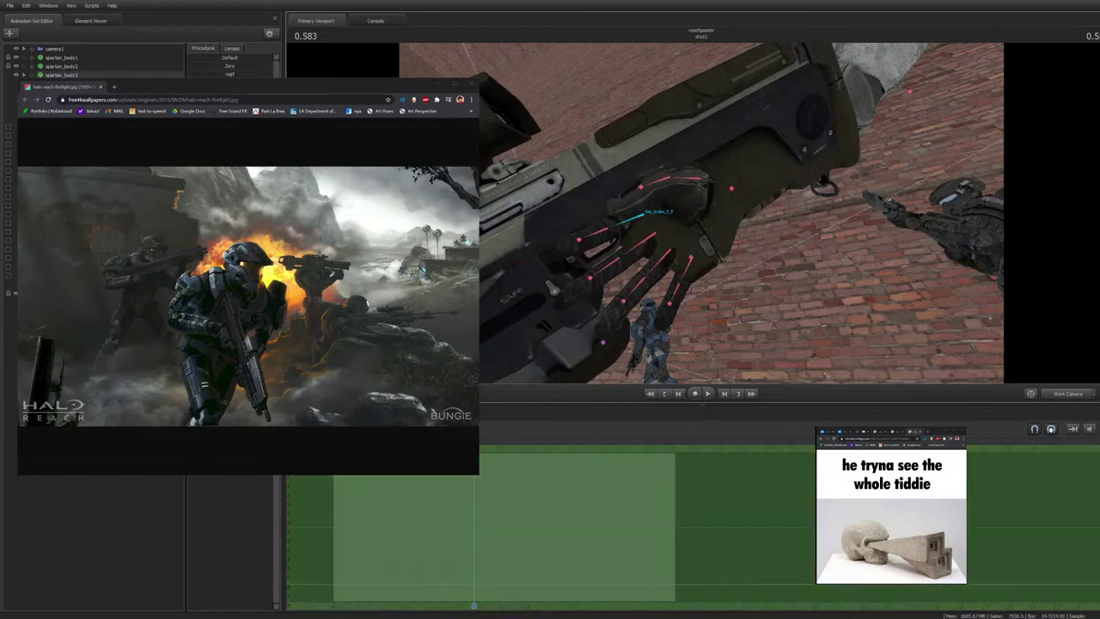
click(638, 215)
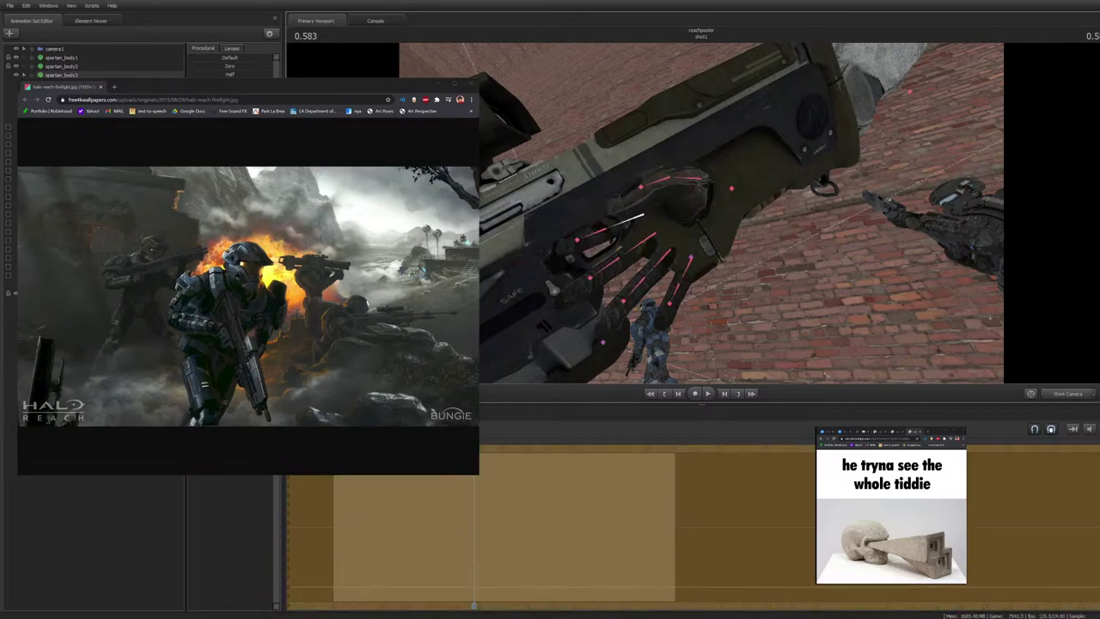
click(602, 230)
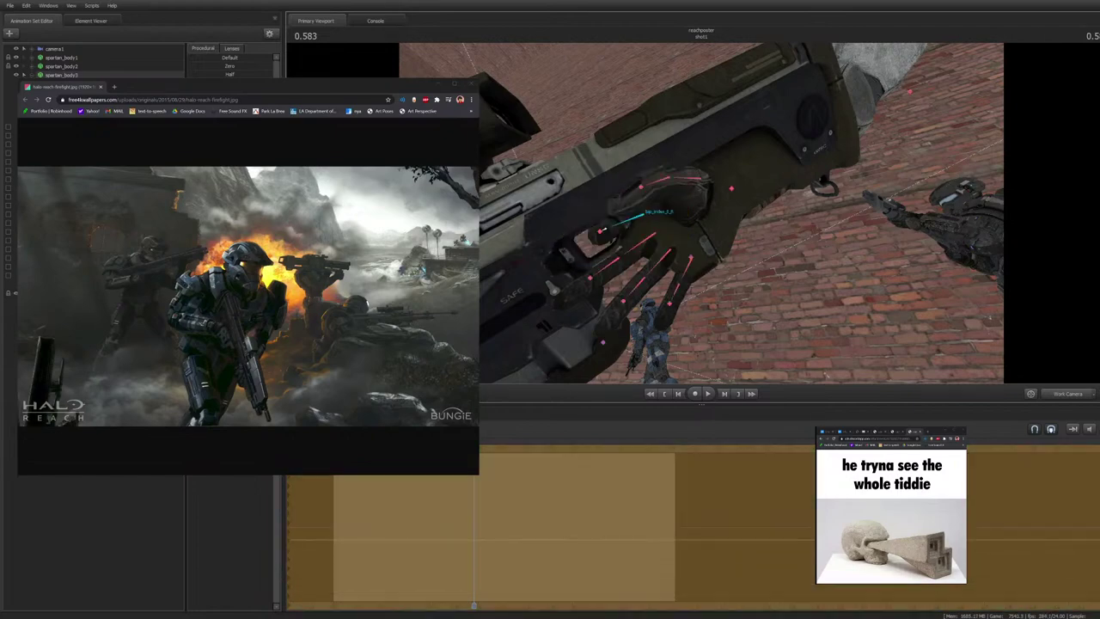
click(639, 221)
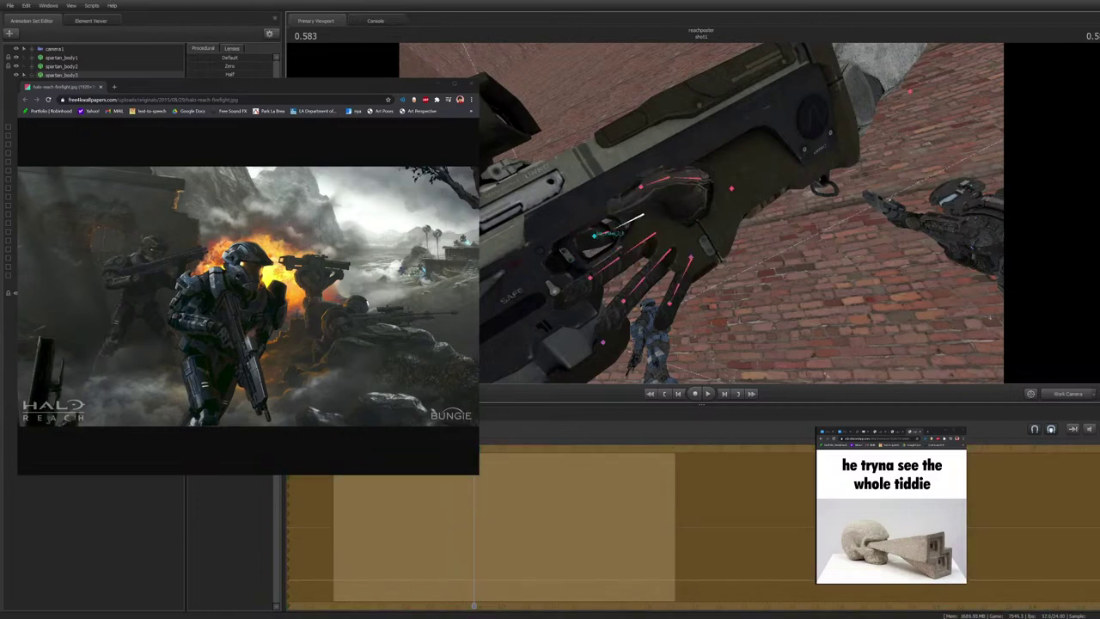
click(593, 234)
Curl the middle and ring fingers of the right hand around the rifle's grip
ctrl+click(646, 240)
drag(622, 263, 658, 271)
ctrl+click(611, 270)
ctrl+click(646, 240)
ctrl+click(650, 237)
ctrl+click(646, 239)
ctrl+click(662, 260)
click(647, 273)
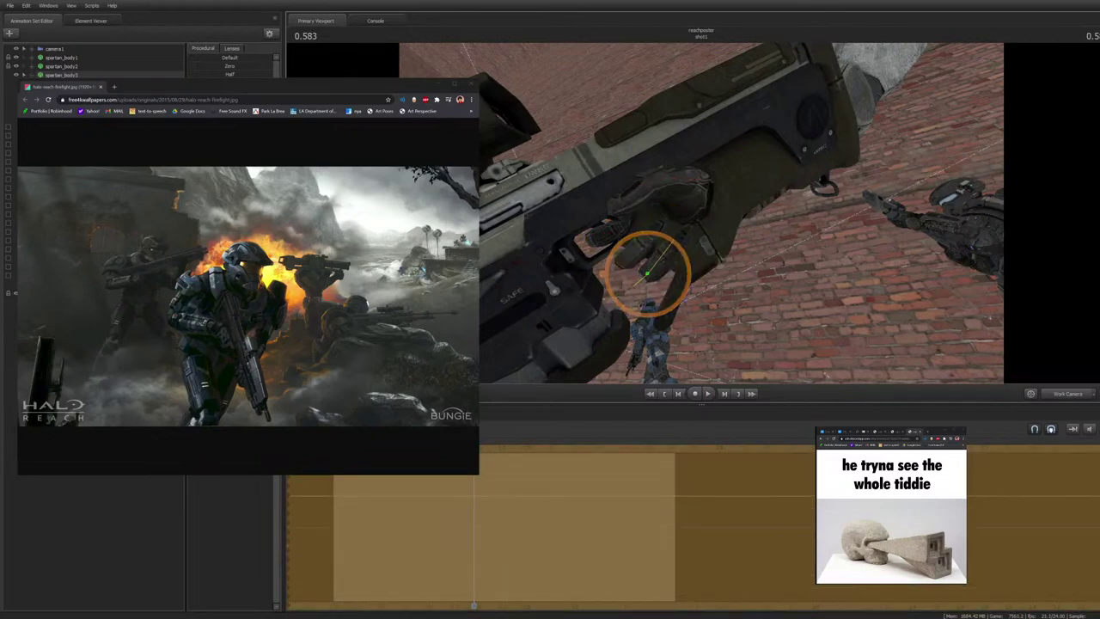
drag(647, 276, 661, 258)
ctrl+click(661, 250)
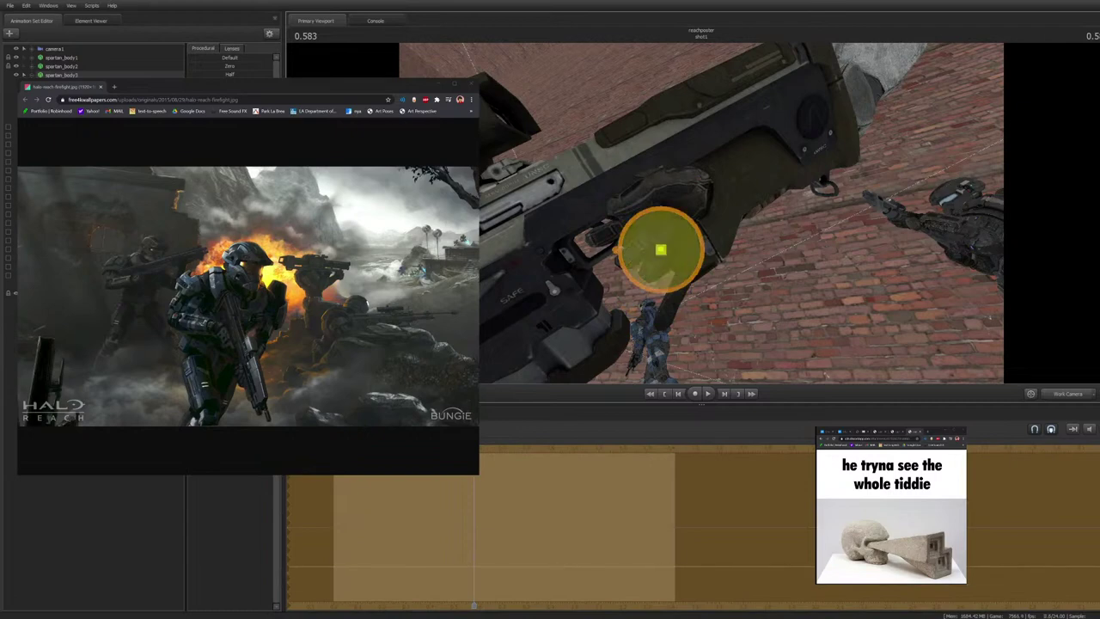
click(660, 248)
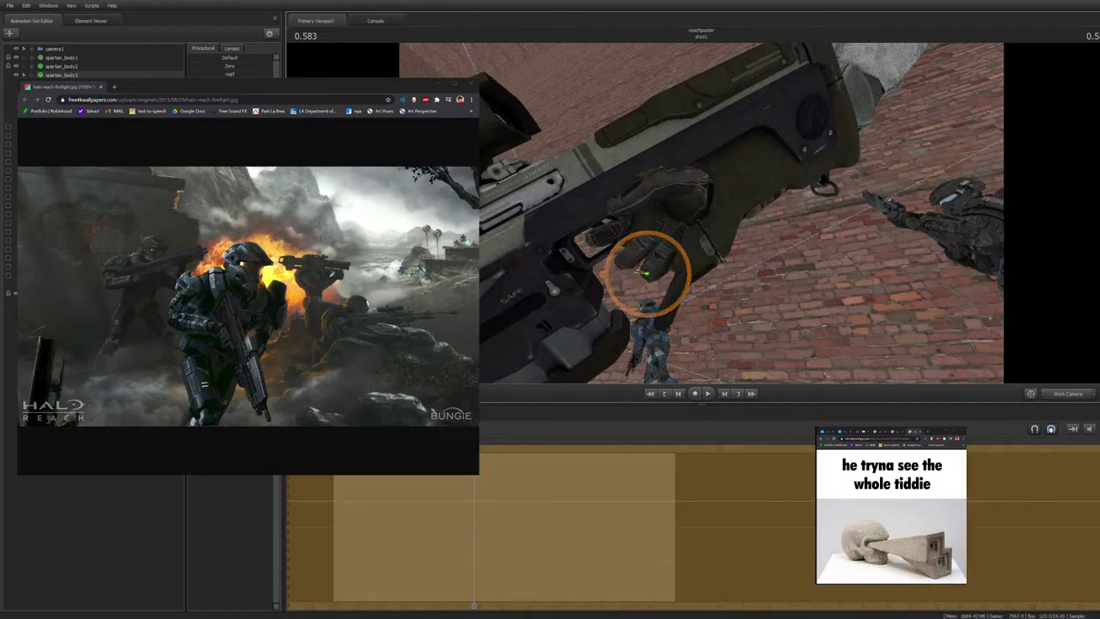
key(Escape)
Curl the little finger of the right hand in line with the other fingers on the grip
ctrl+click(691, 258)
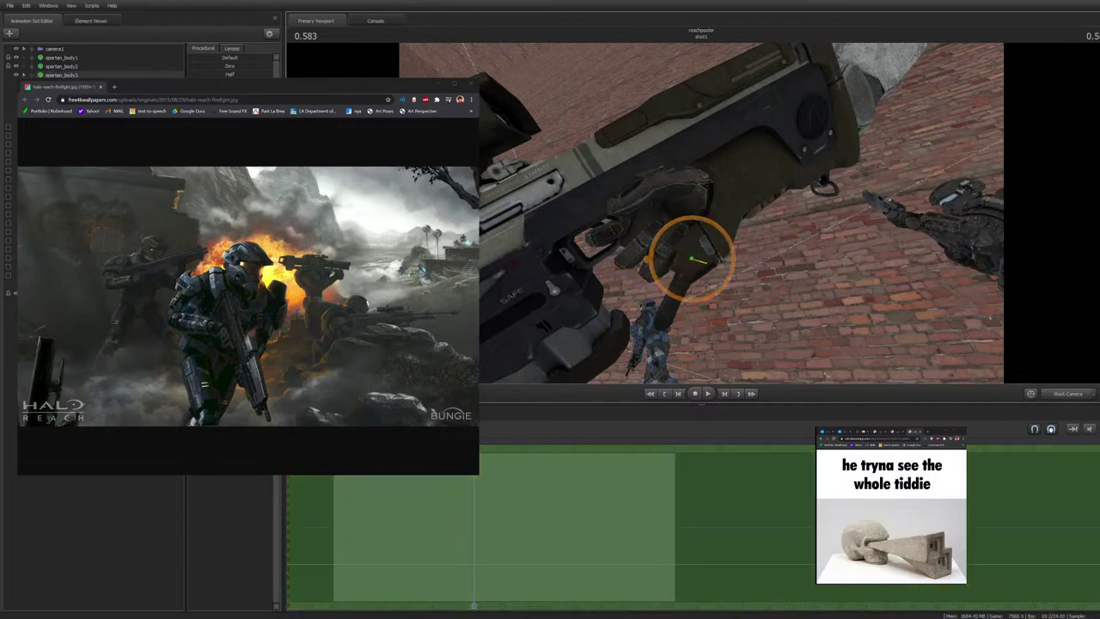
drag(691, 259, 686, 262)
key(Escape)
click(669, 283)
key(Escape)
ctrl+click(684, 265)
drag(684, 265, 678, 278)
ctrl+click(675, 281)
click(675, 280)
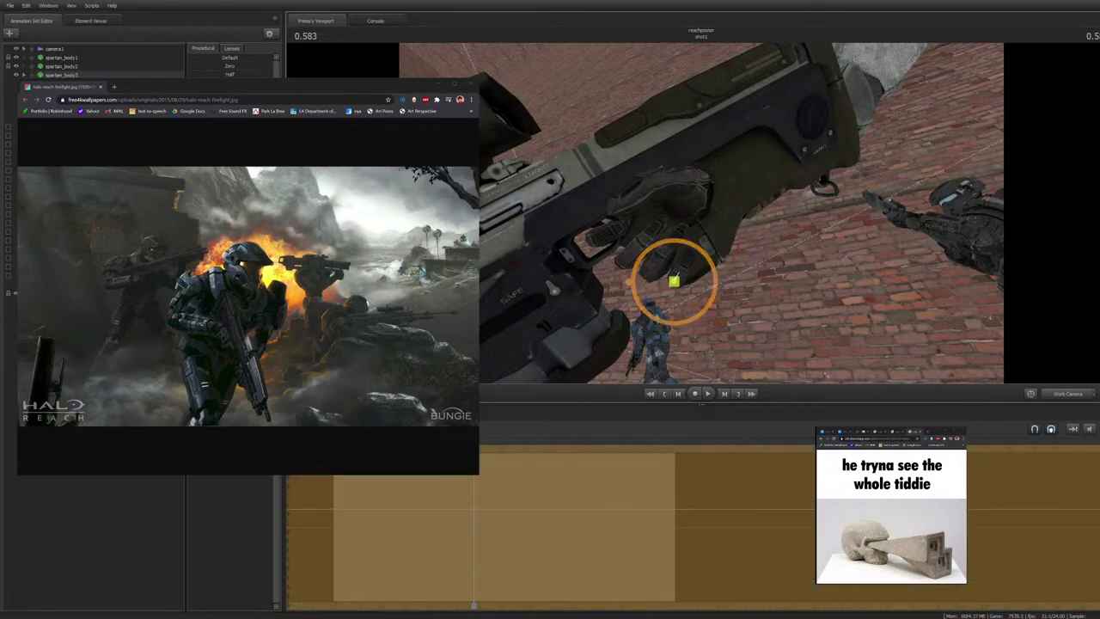
Bend the right thumb's joints down so that the thumb closes over the rifle's grip
ctrl+click(700, 179)
drag(701, 178, 696, 184)
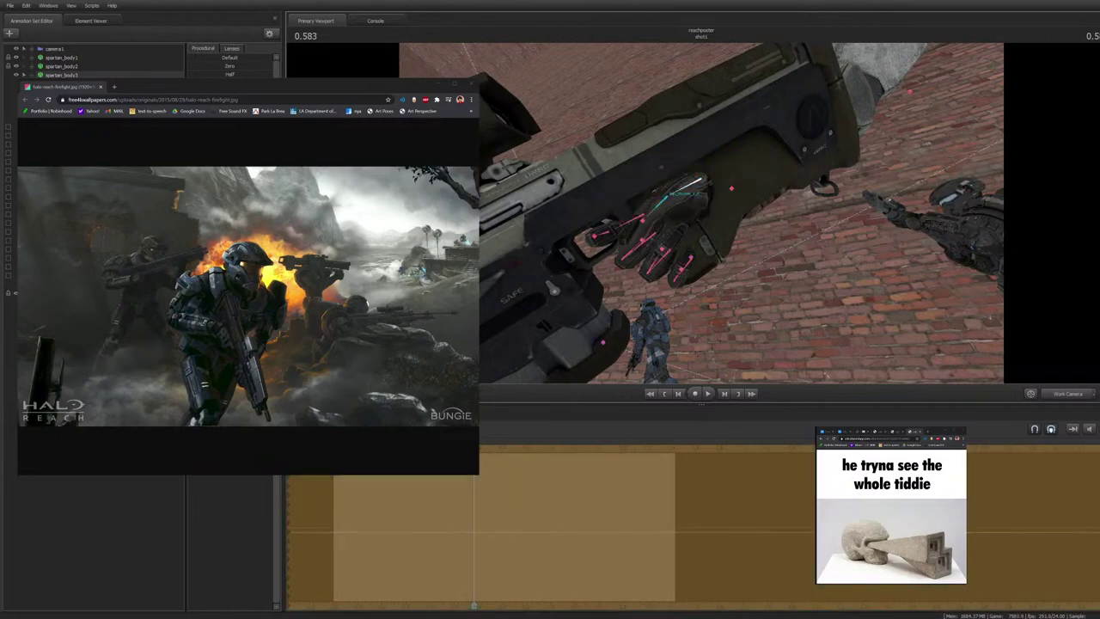
click(667, 195)
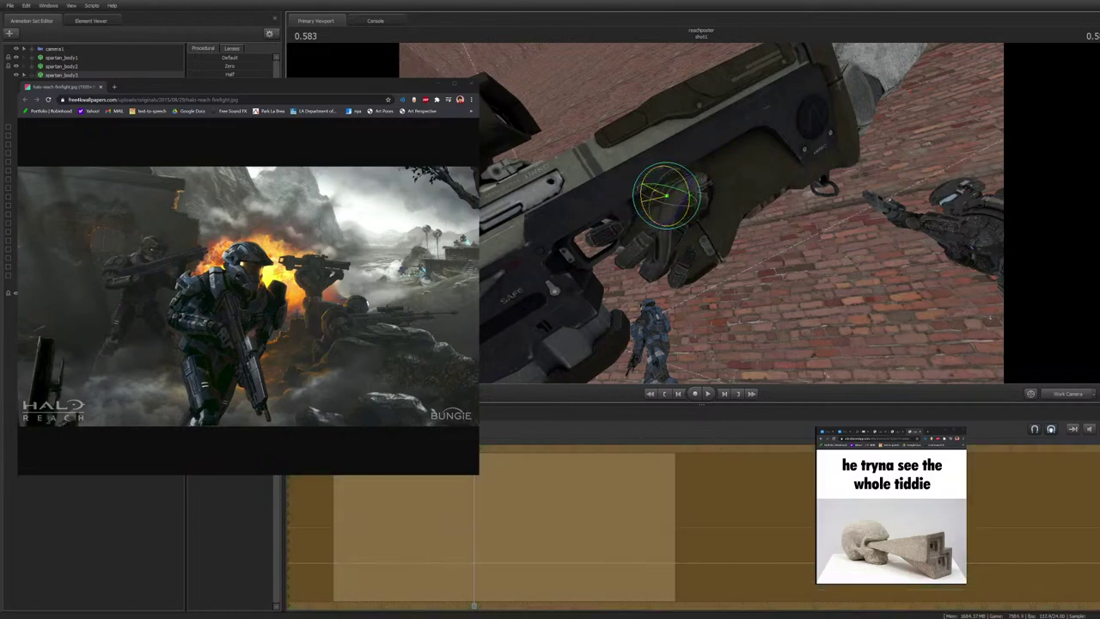
click(658, 232)
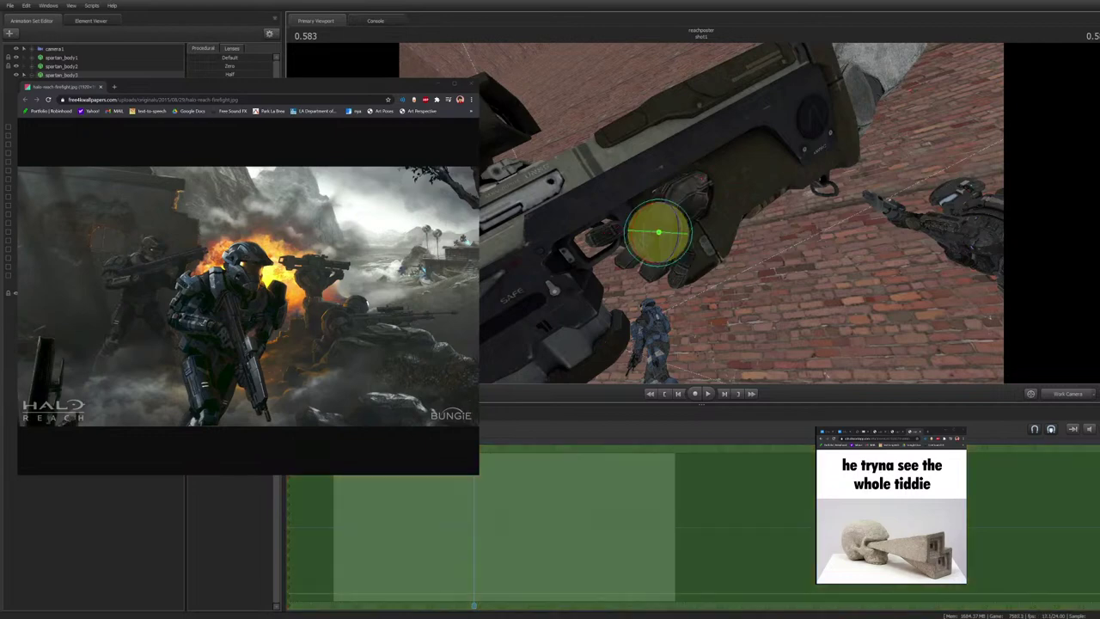
drag(650, 242, 653, 246)
ctrl+click(698, 179)
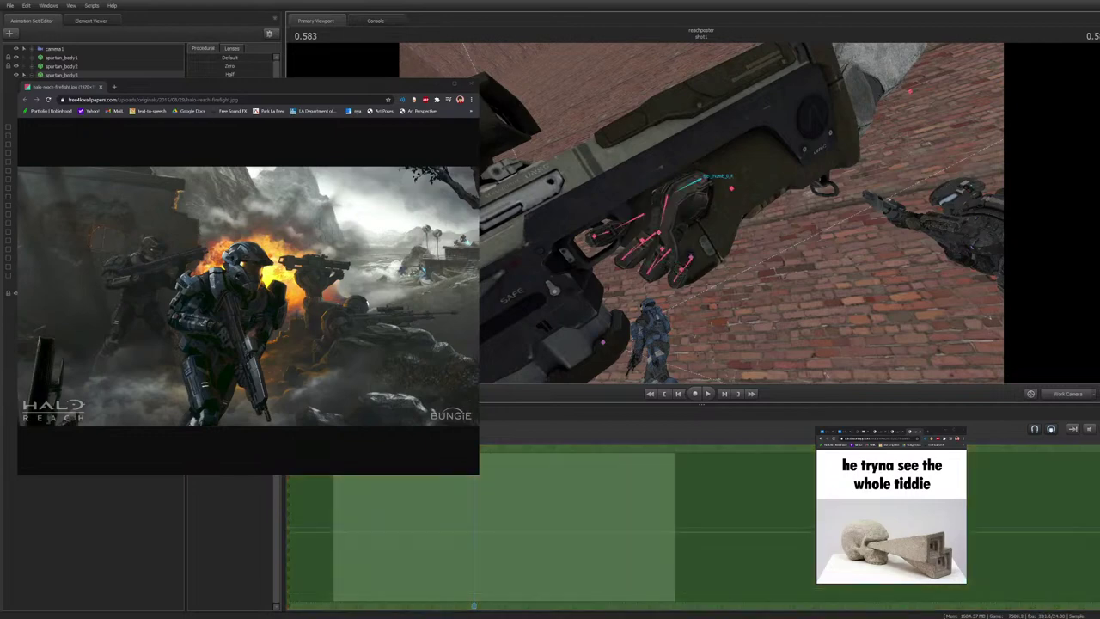
ctrl+click(699, 179)
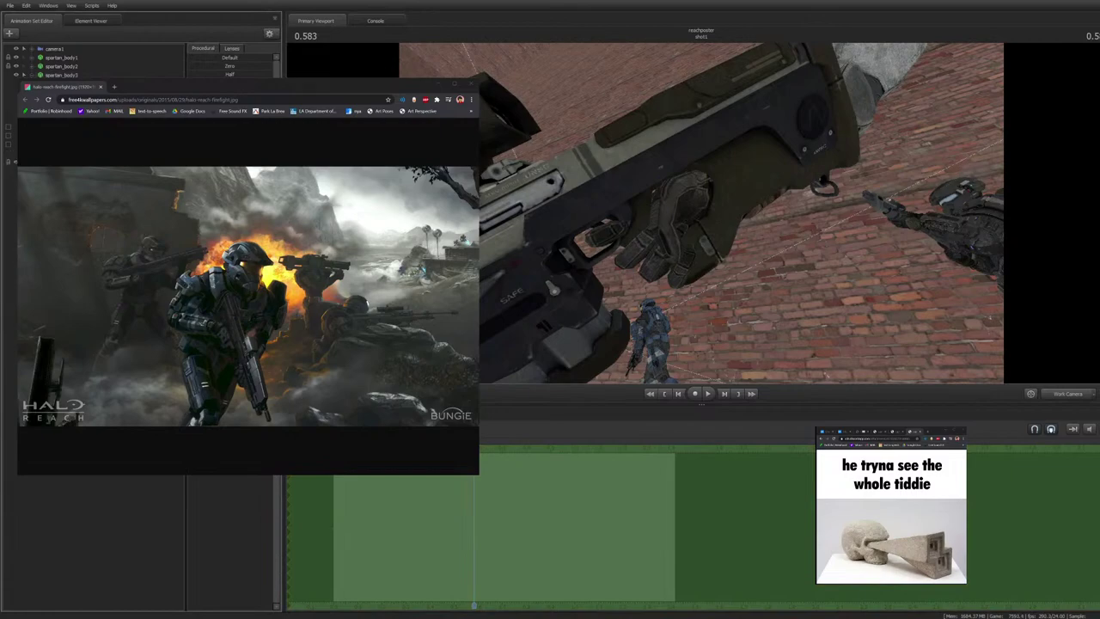
Raise the white Spartan's right hand and bend the elbow so the rifle points forward at chest height
drag(701, 214, 598, 194)
ctrl+click(651, 201)
mouse_move(603, 153)
mouse_down()
mouse_move(621, 158)
mouse_move(582, 156)
mouse_up()
key(w)
drag(599, 195, 633, 135)
click(618, 114)
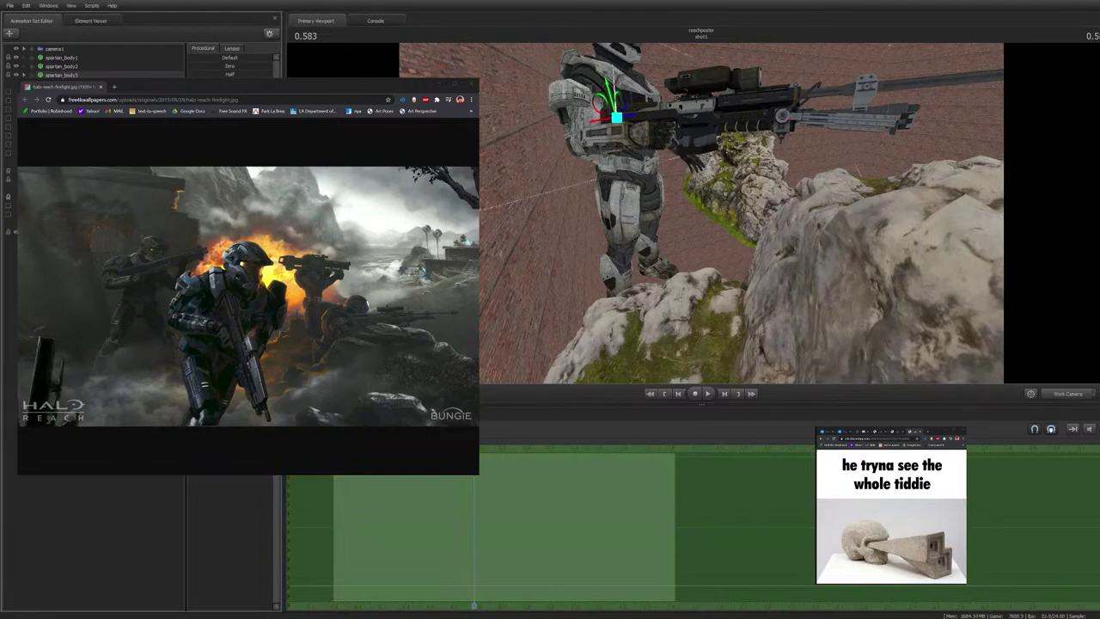
ctrl+click(633, 135)
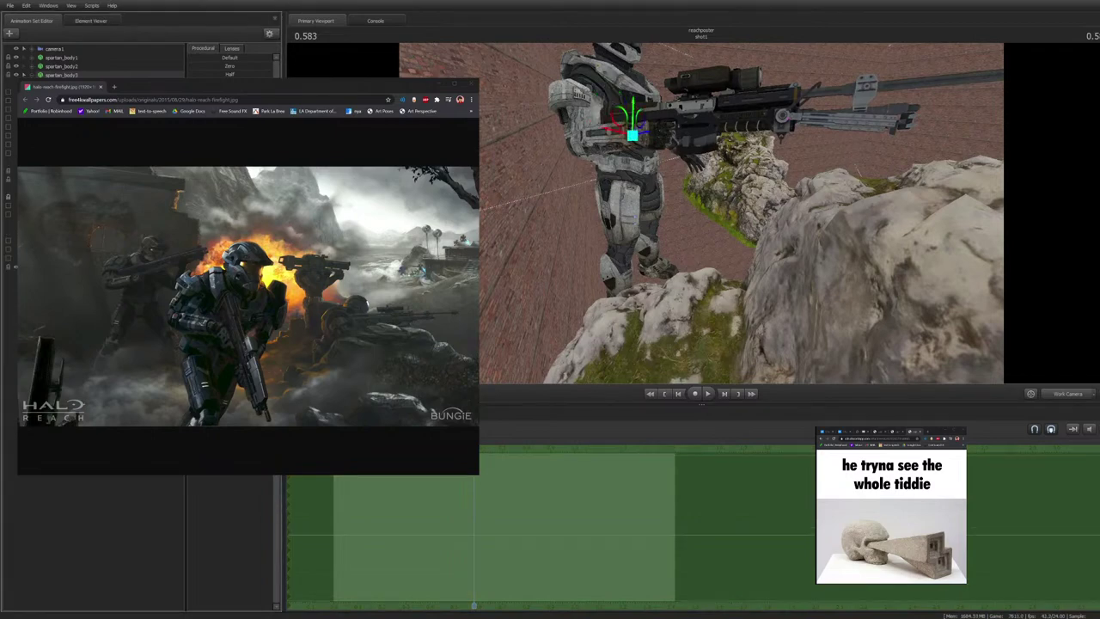
drag(701, 215, 516, 206)
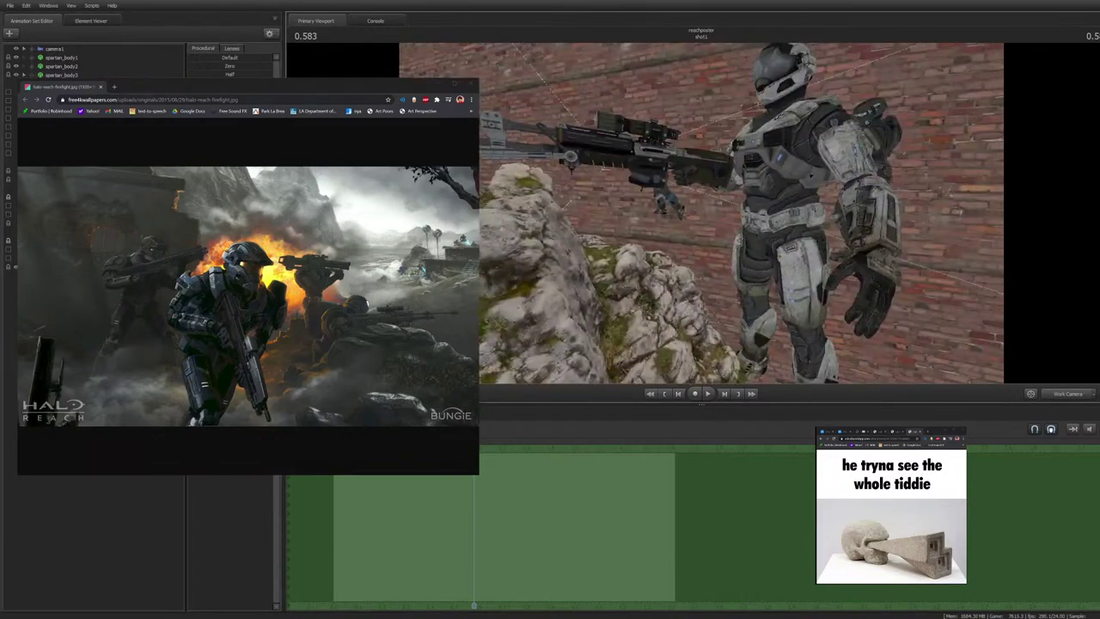
Shorten the reference wallpaper window to uncover the timeline and the transform tools
drag(478, 475, 937, 596)
double_click(348, 83)
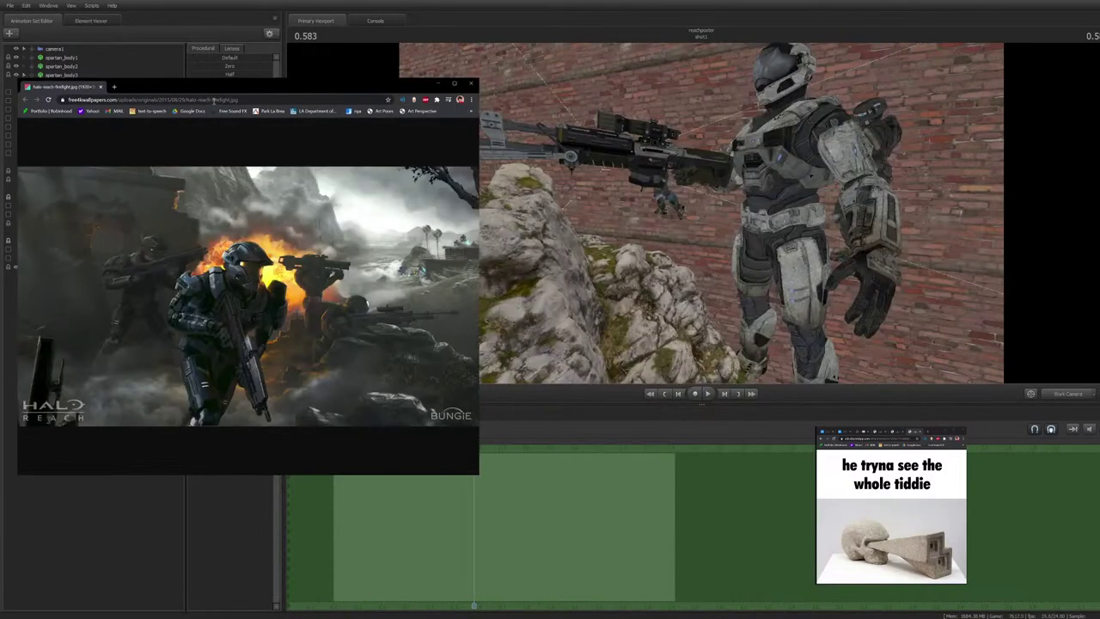
drag(203, 79, 216, 79)
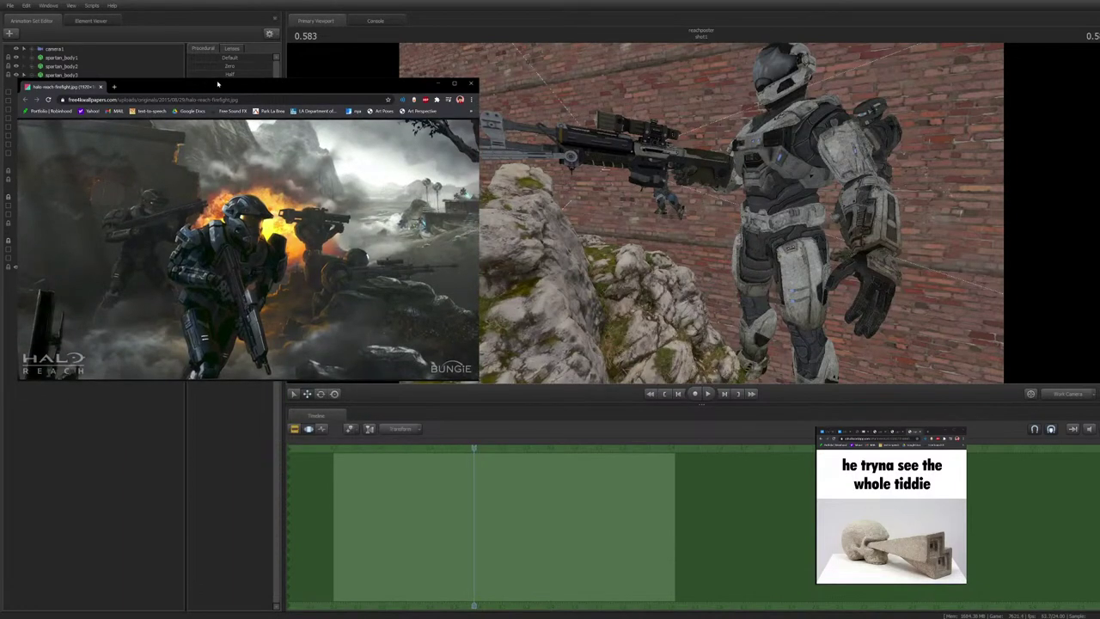
click(602, 206)
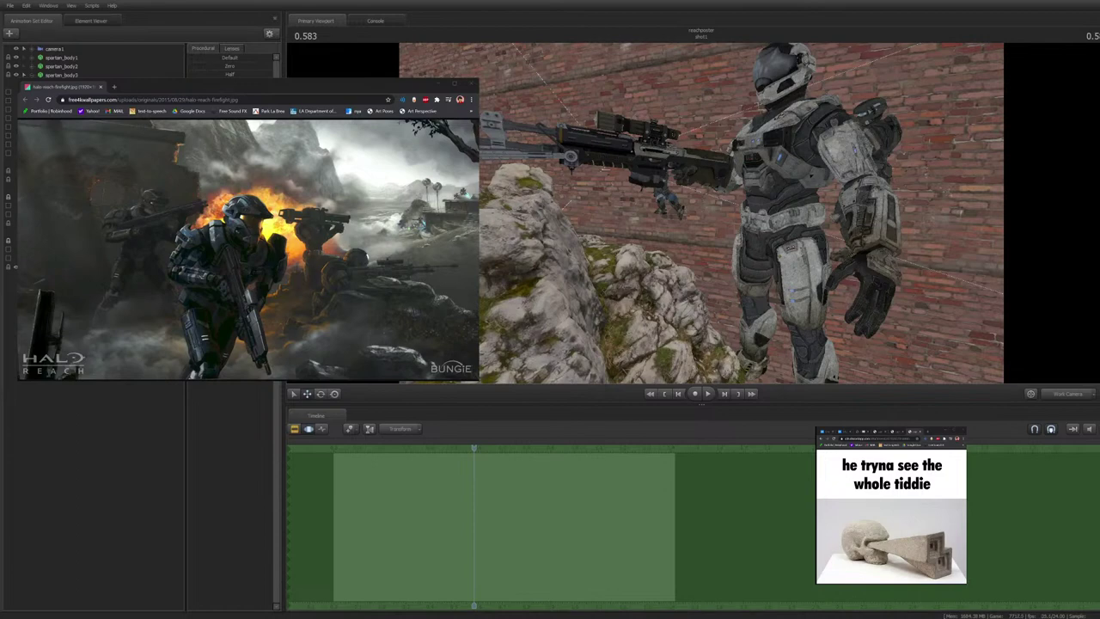
Raise the white Spartan's left arm out to the side and turn the right hand so the rifle sits closer to the body
mouse_move(701, 214)
mouse_down()
mouse_move(685, 218)
mouse_move(688, 236)
mouse_move(707, 208)
mouse_up()
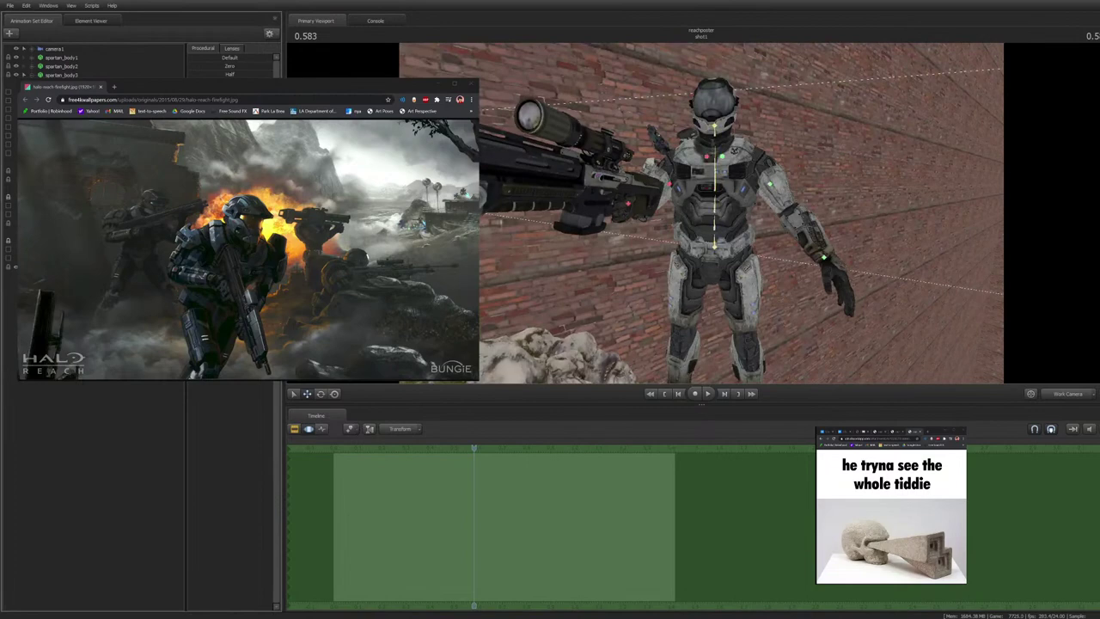
key(t)
mouse_move(651, 204)
mouse_down()
mouse_move(637, 208)
mouse_move(659, 203)
mouse_move(669, 220)
mouse_move(650, 199)
mouse_move(661, 201)
mouse_up()
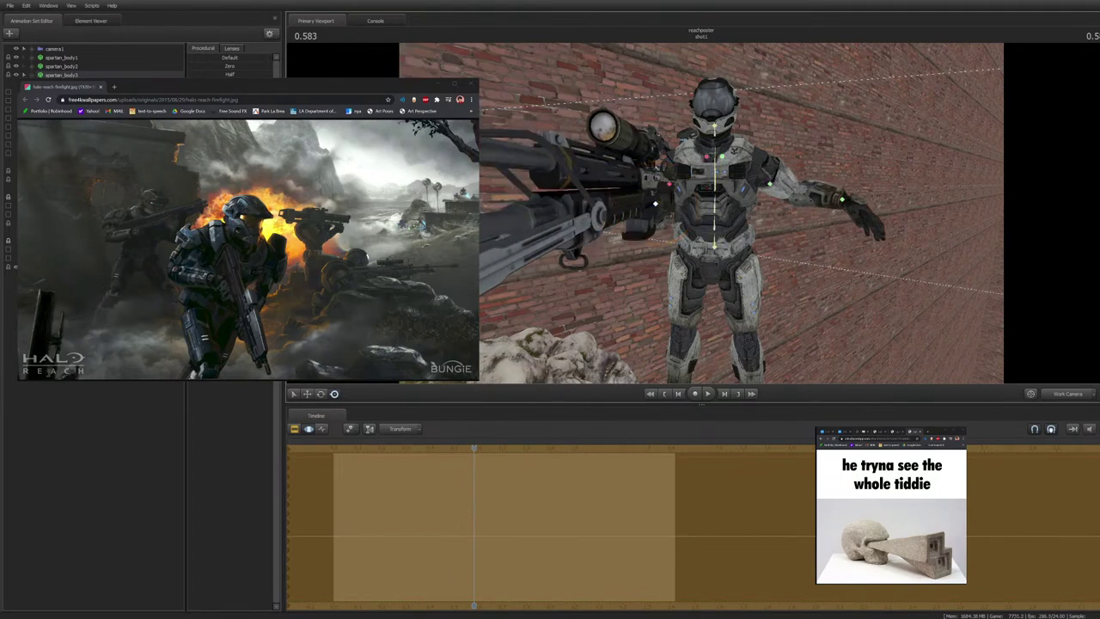
ctrl+click(844, 199)
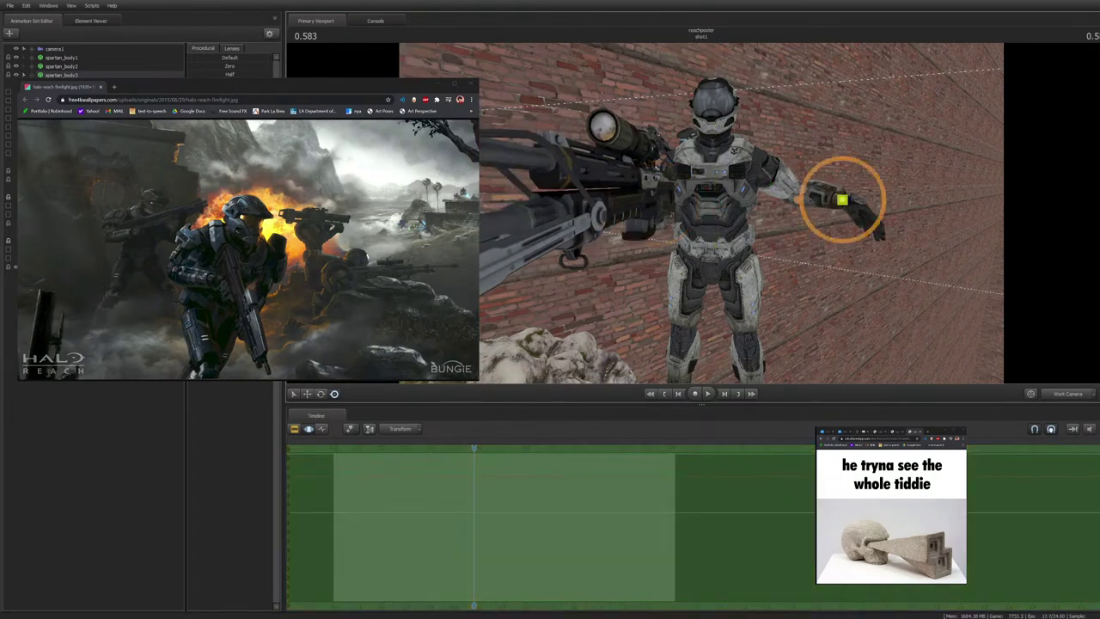
ctrl+click(717, 190)
drag(730, 186, 706, 194)
key(ctrl+z)
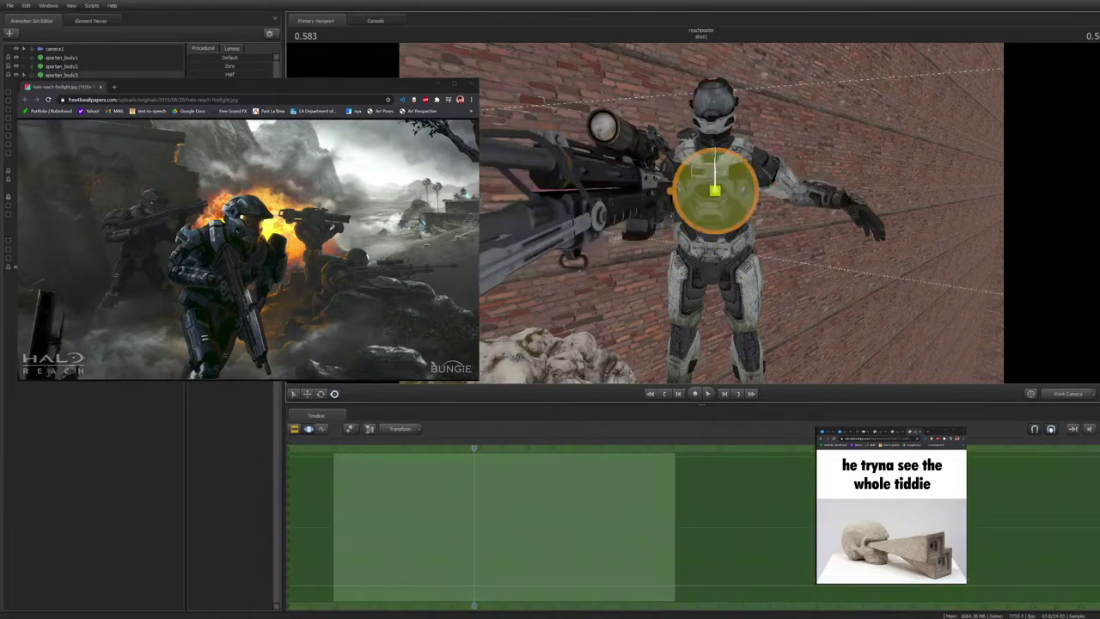
Rotate the white Spartan's right hand and adjust the right arm so that the rifle aims ahead of the chest
ctrl+click(656, 204)
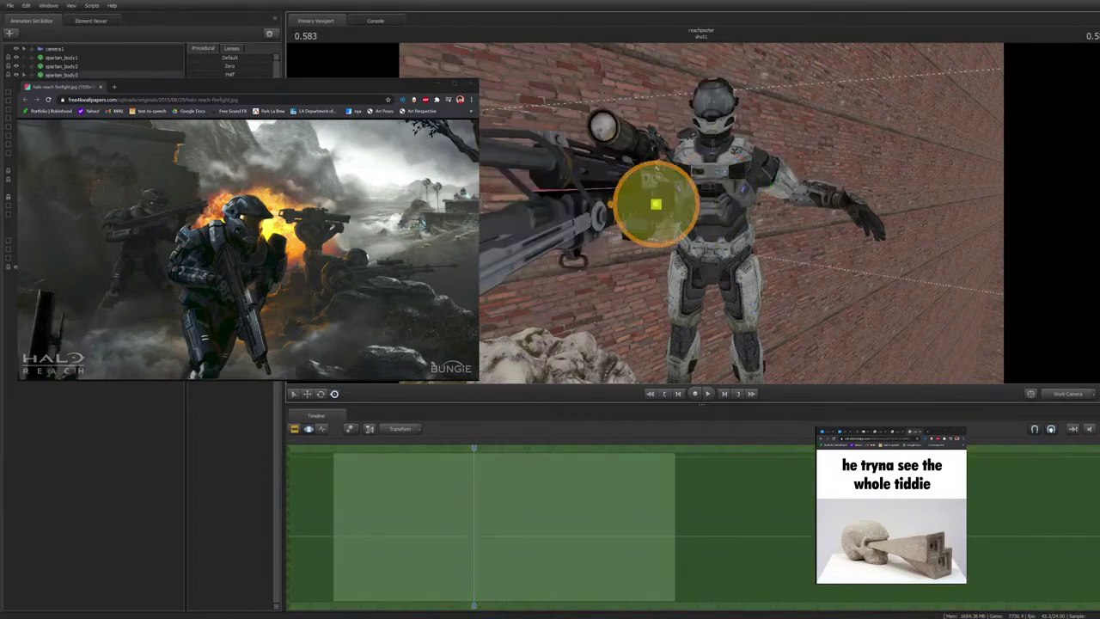
drag(658, 169, 690, 181)
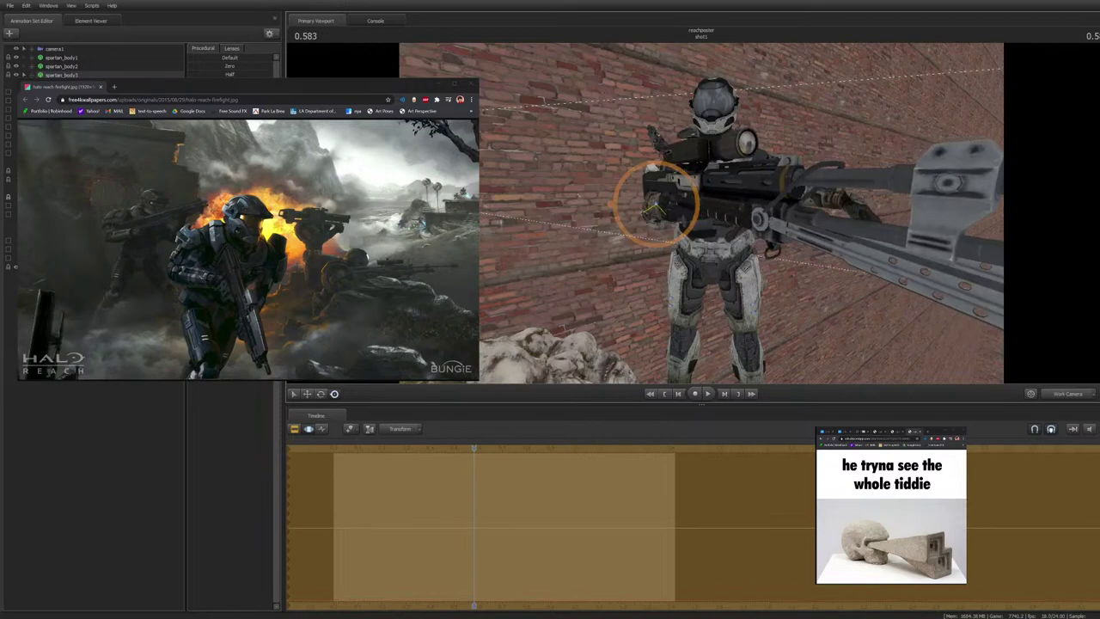
ctrl+click(670, 183)
drag(668, 182, 700, 194)
key(a)
drag(701, 155, 685, 137)
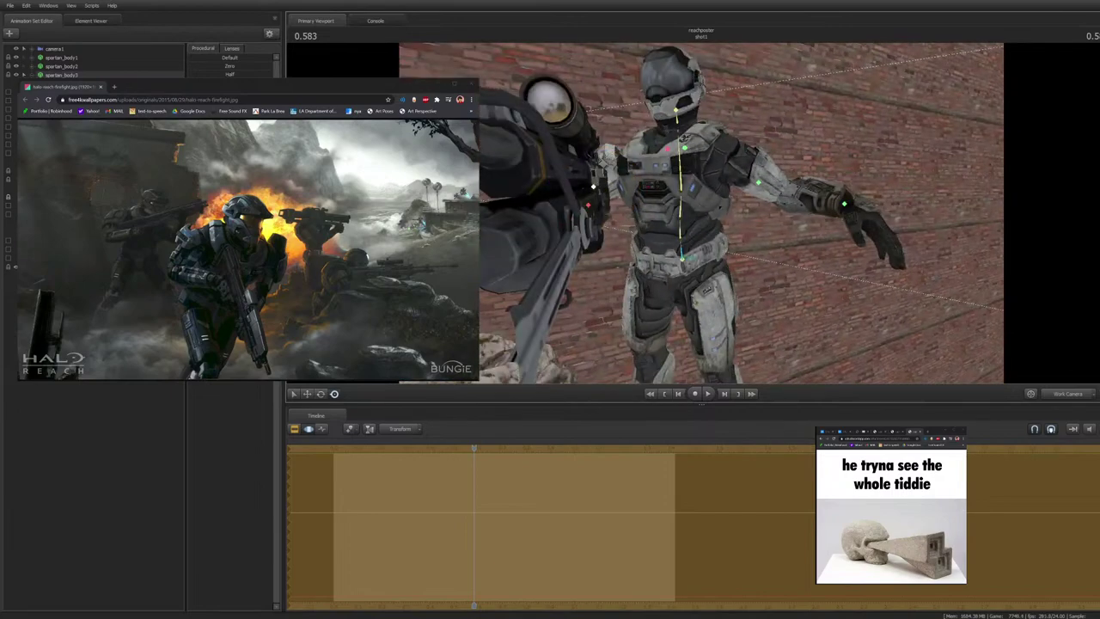
Lower the white Spartan's pelvis and tilt it forward into a crouching lean, checking the pose through camera1
ctrl+click(683, 259)
drag(683, 259, 676, 320)
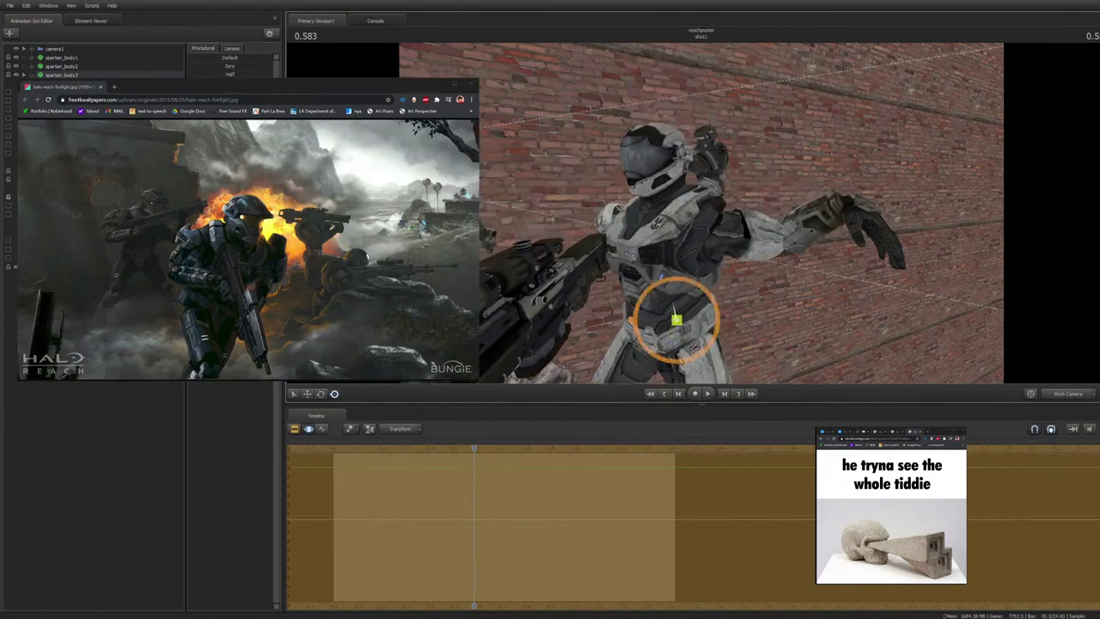
click(1068, 394)
drag(781, 291, 764, 287)
click(782, 299)
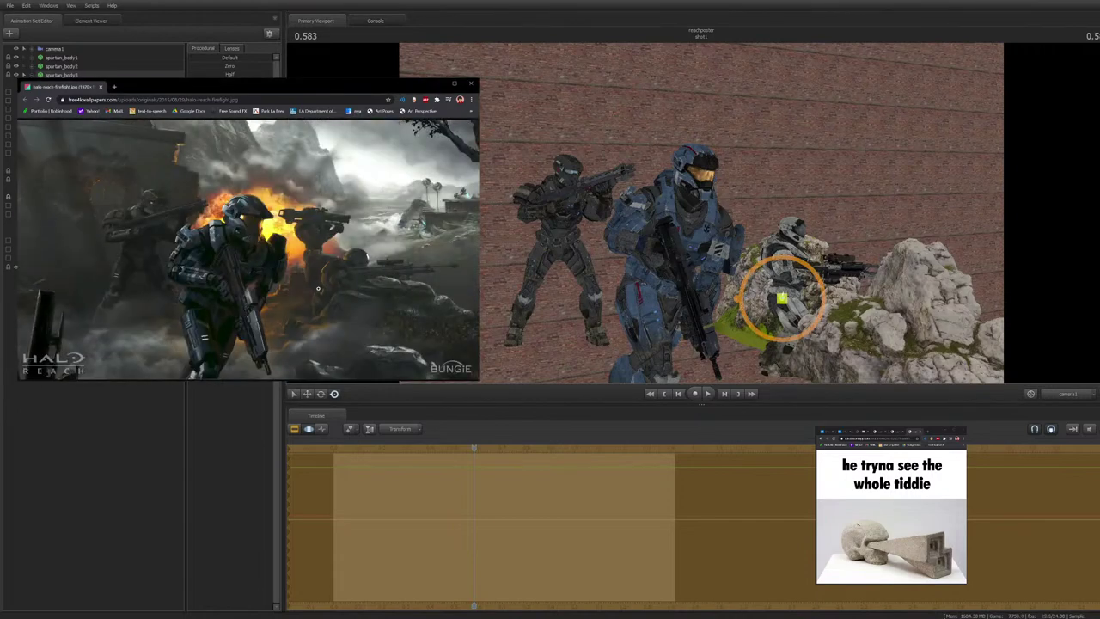
Enlarge the reference wallpaper around the sniper and shift the white Spartan's pelvis down towards the rock
click(315, 287)
key(alt+Tab)
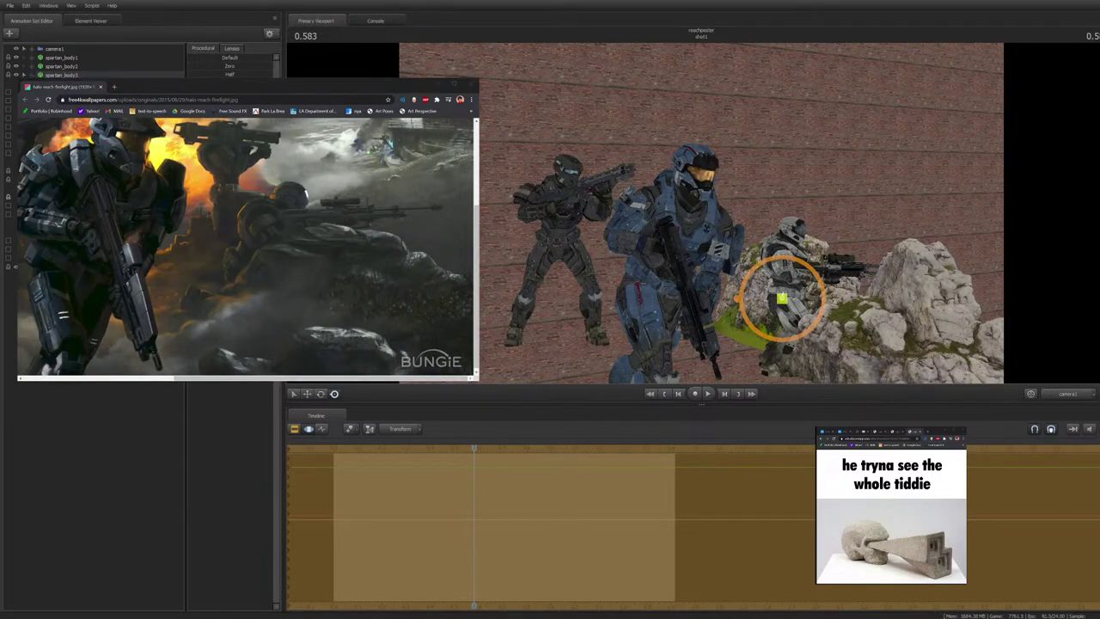
drag(783, 298, 796, 310)
key(ctrl)
Adjust the bend of the white Spartan's upper spine and neck so that the head leans over the rifle
ctrl+click(804, 264)
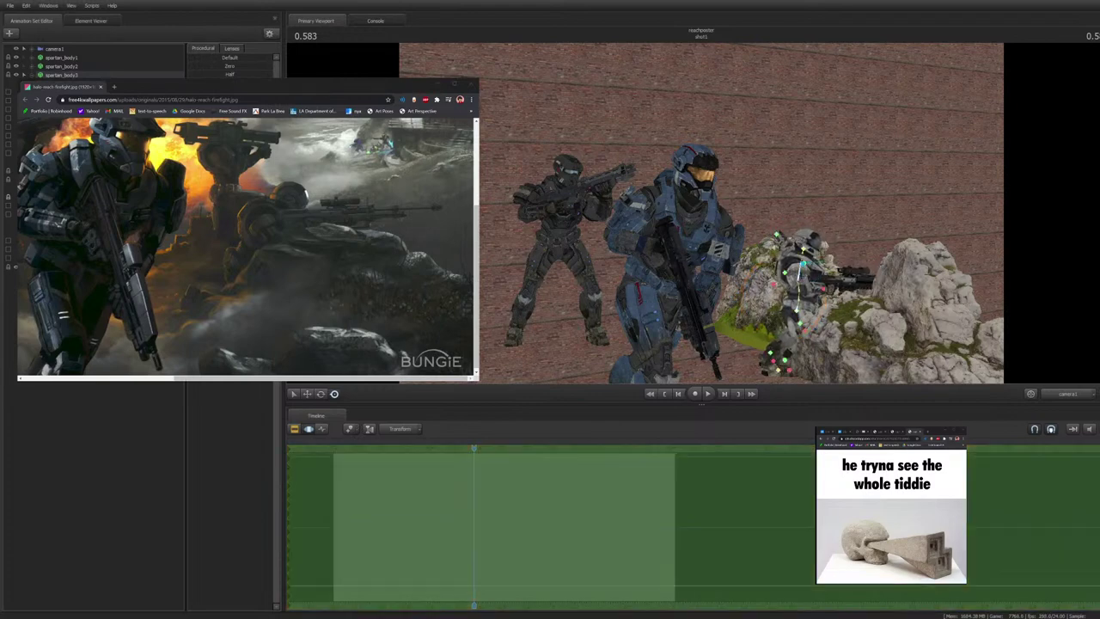
ctrl+click(803, 263)
drag(803, 264, 808, 268)
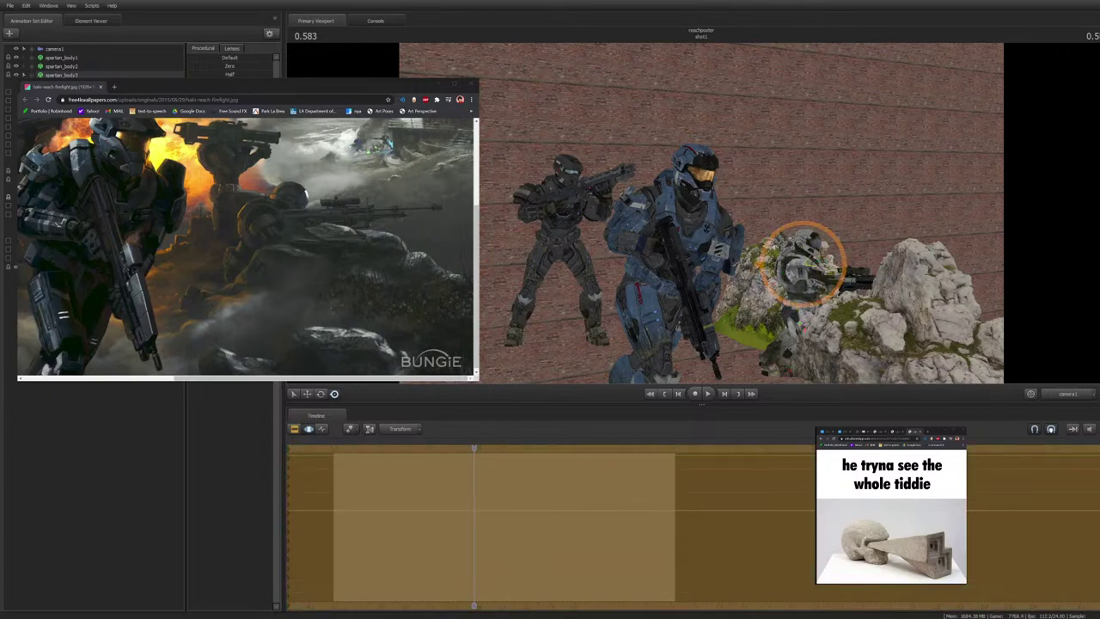
ctrl+click(803, 264)
click(802, 263)
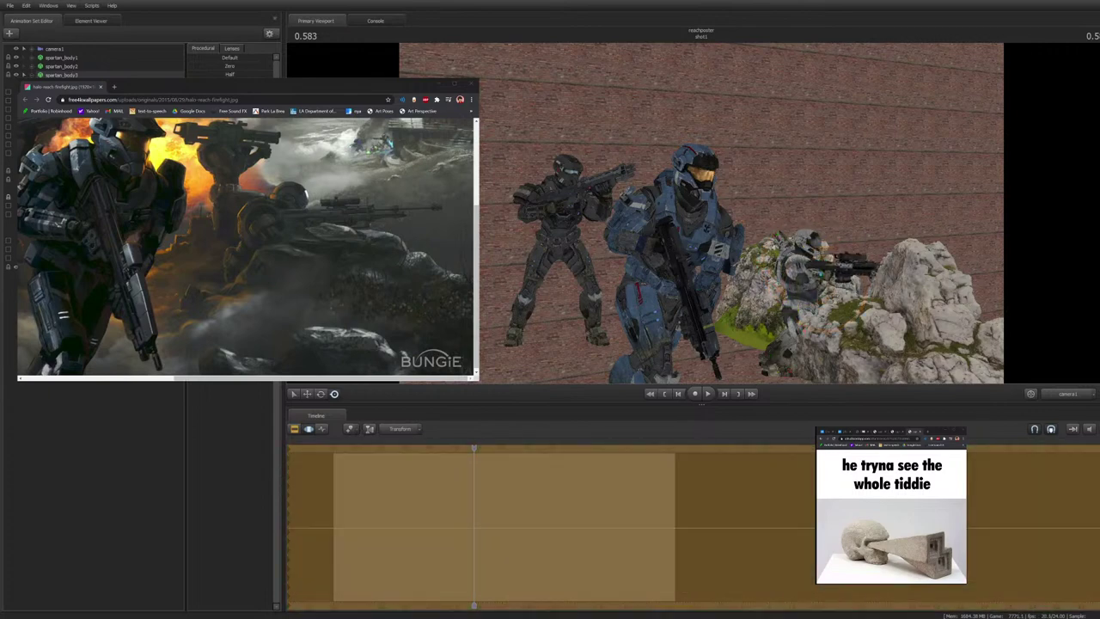
click(821, 275)
mouse_move(780, 257)
mouse_down()
mouse_move(776, 274)
mouse_move(800, 261)
mouse_up()
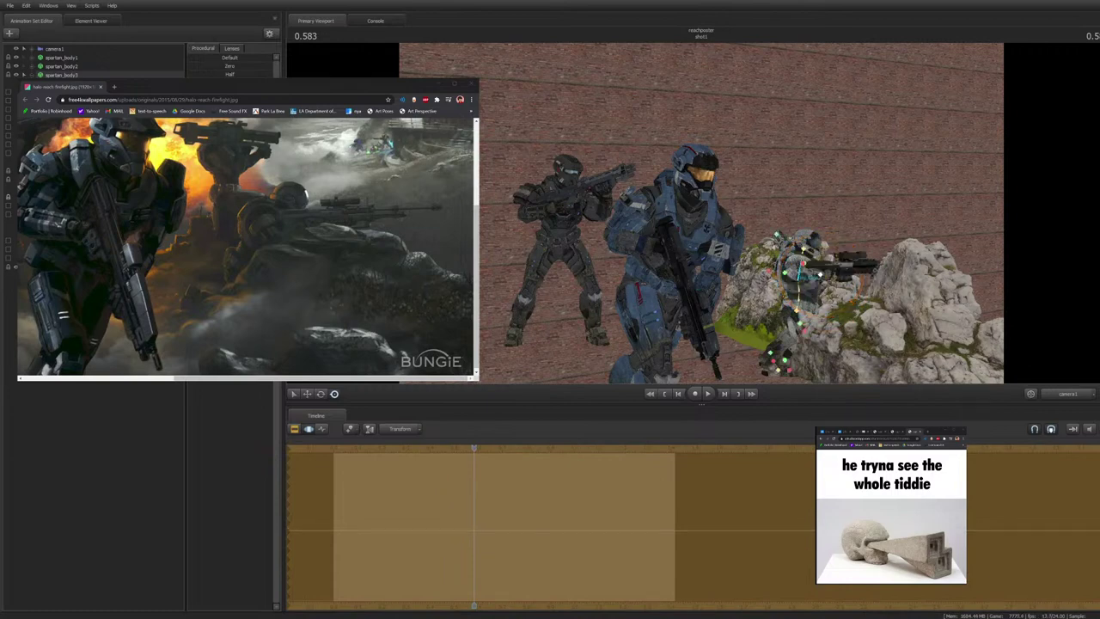
click(802, 253)
drag(803, 253, 799, 256)
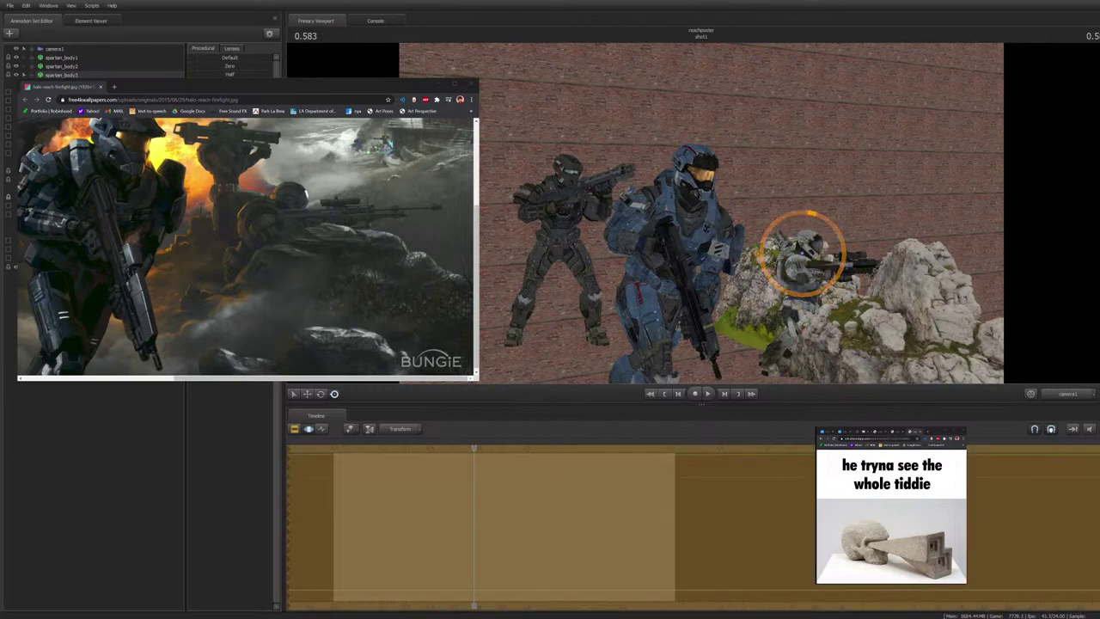
click(807, 251)
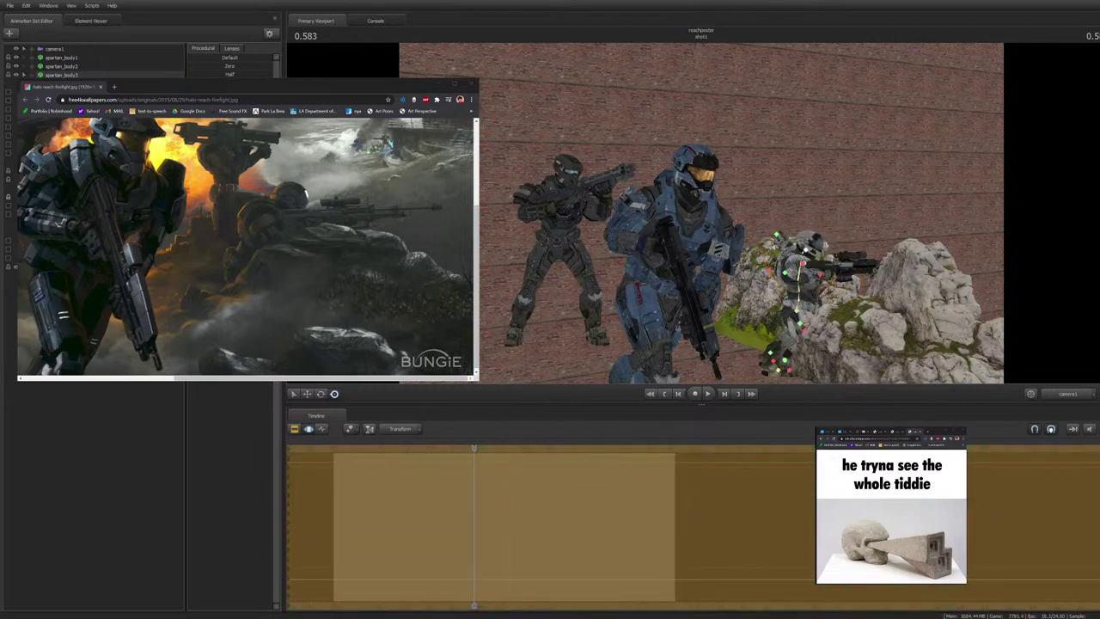
click(798, 273)
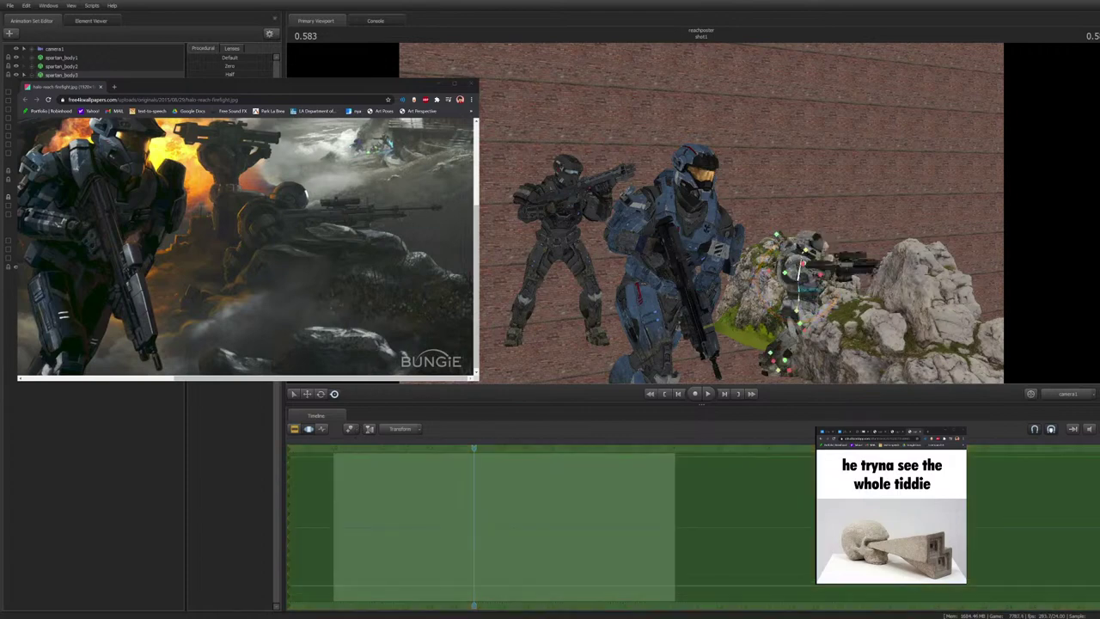
Lean the white Spartan's torso forward from the lower spine and rotate the right hand to level the rifle
click(800, 291)
drag(798, 294, 823, 256)
ctrl+click(819, 269)
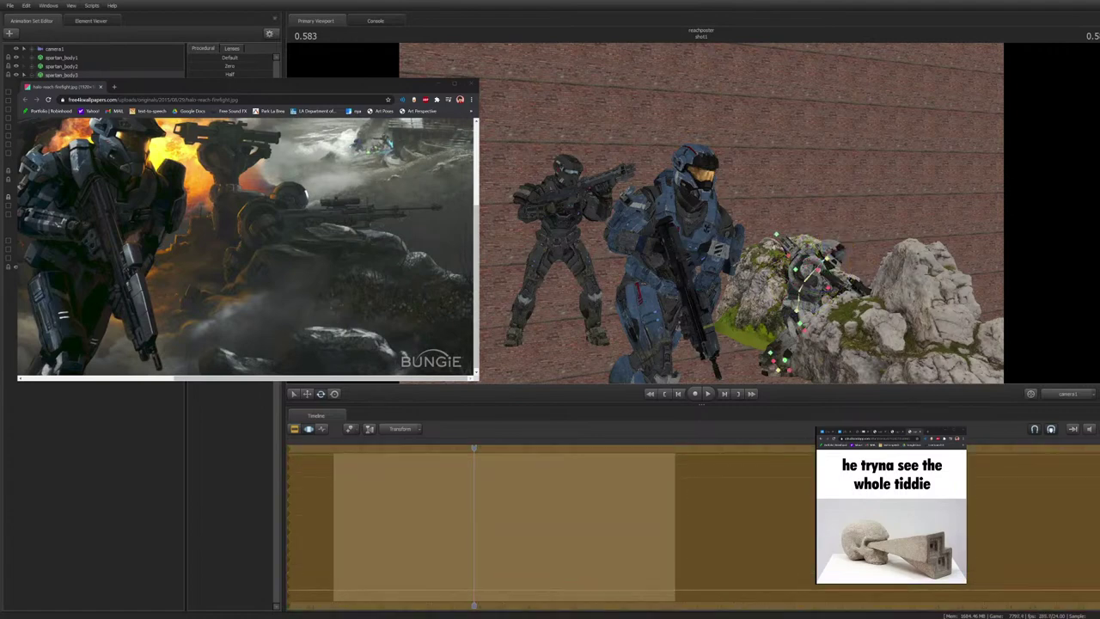
ctrl+click(828, 287)
mouse_move(829, 285)
mouse_down()
mouse_move(828, 273)
mouse_move(831, 282)
mouse_up()
key(r)
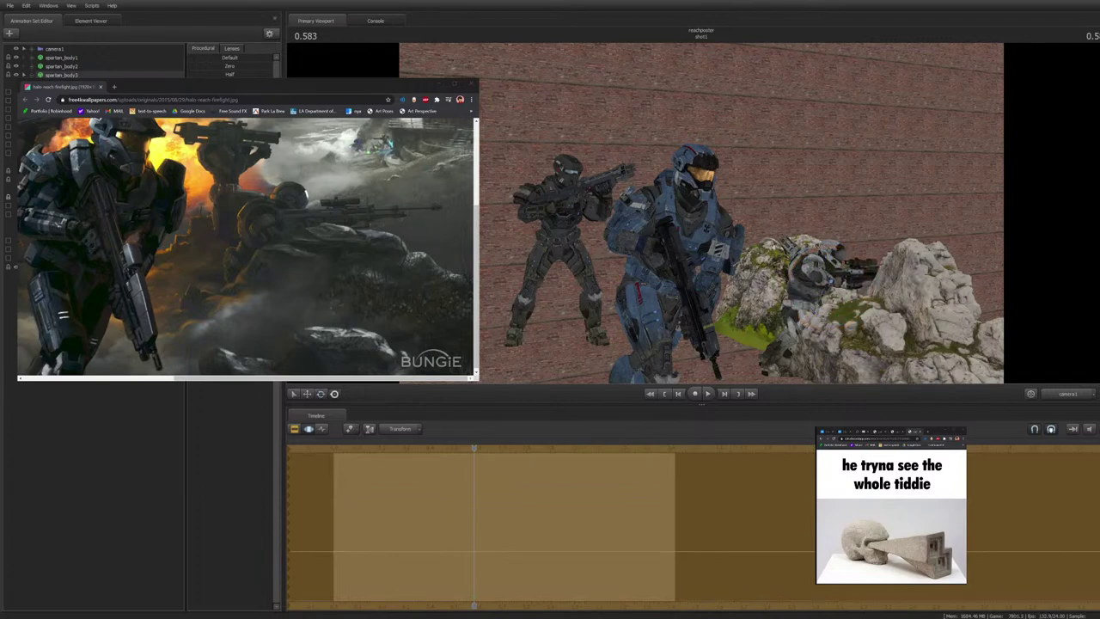
Adjust the white Spartan's right arm and move the right hand slightly forward with the rifle over the rock
key(ctrl)
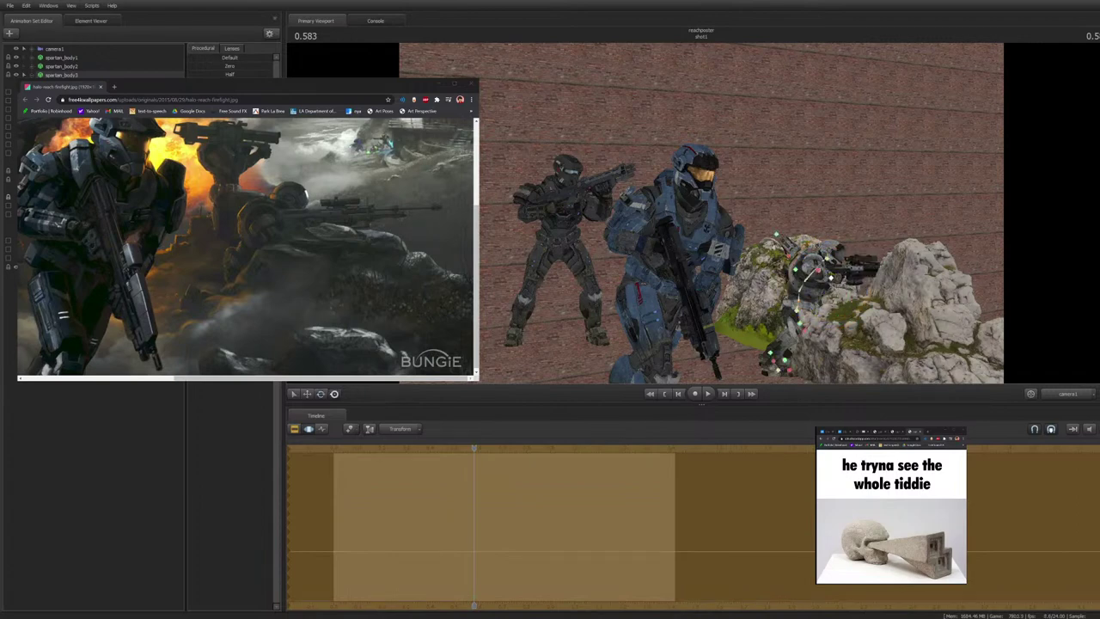
click(808, 273)
ctrl+click(788, 256)
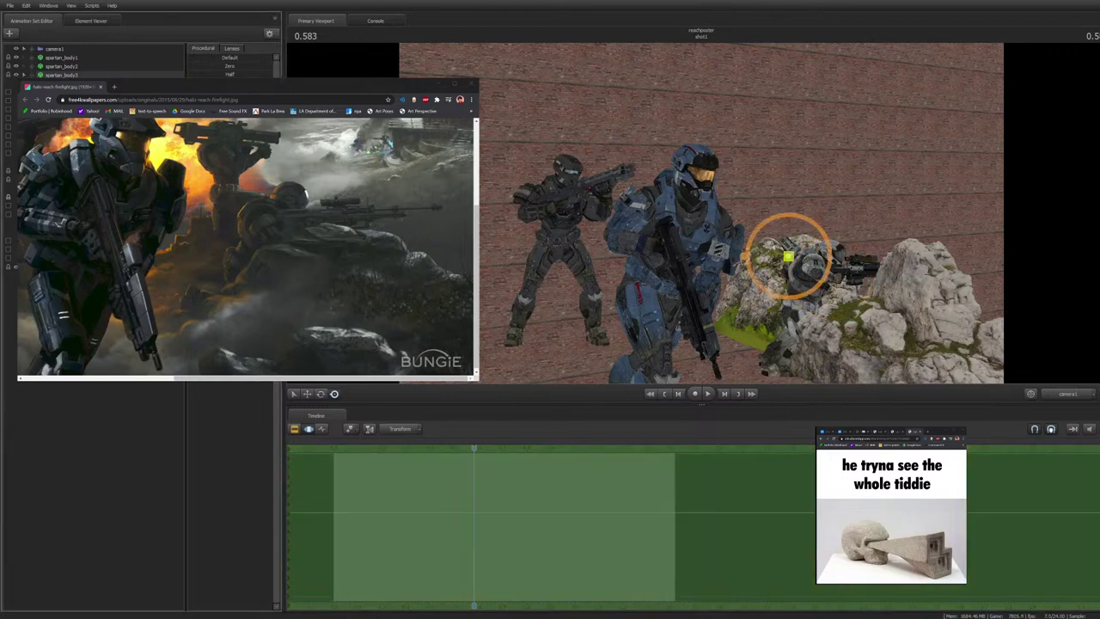
drag(791, 257, 794, 249)
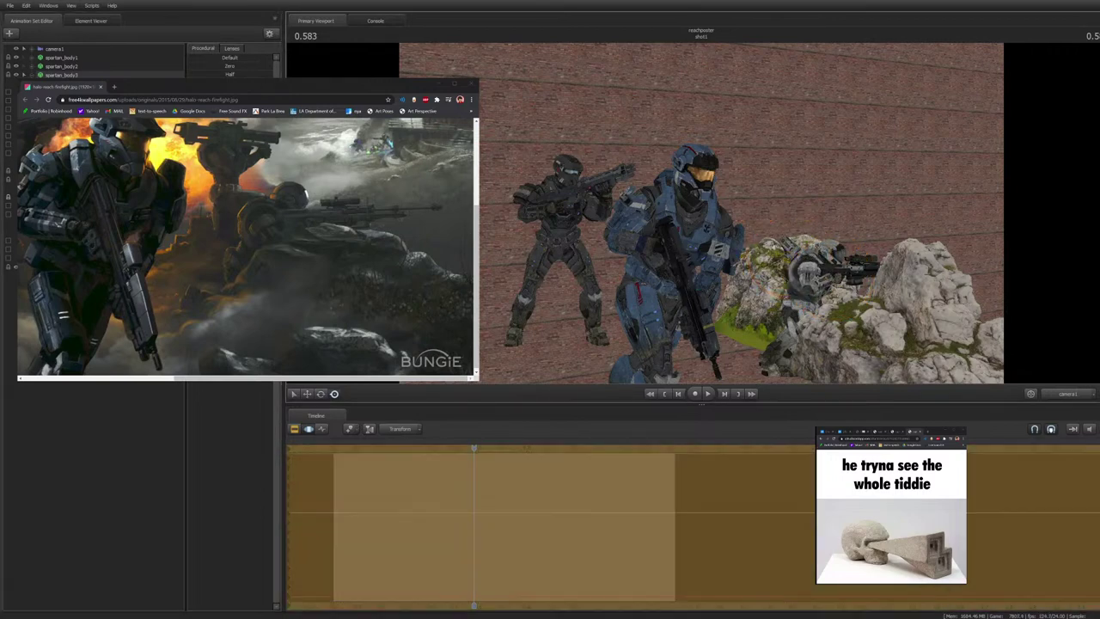
ctrl+click(799, 312)
key(ctrl)
ctrl+click(831, 277)
drag(831, 278, 836, 278)
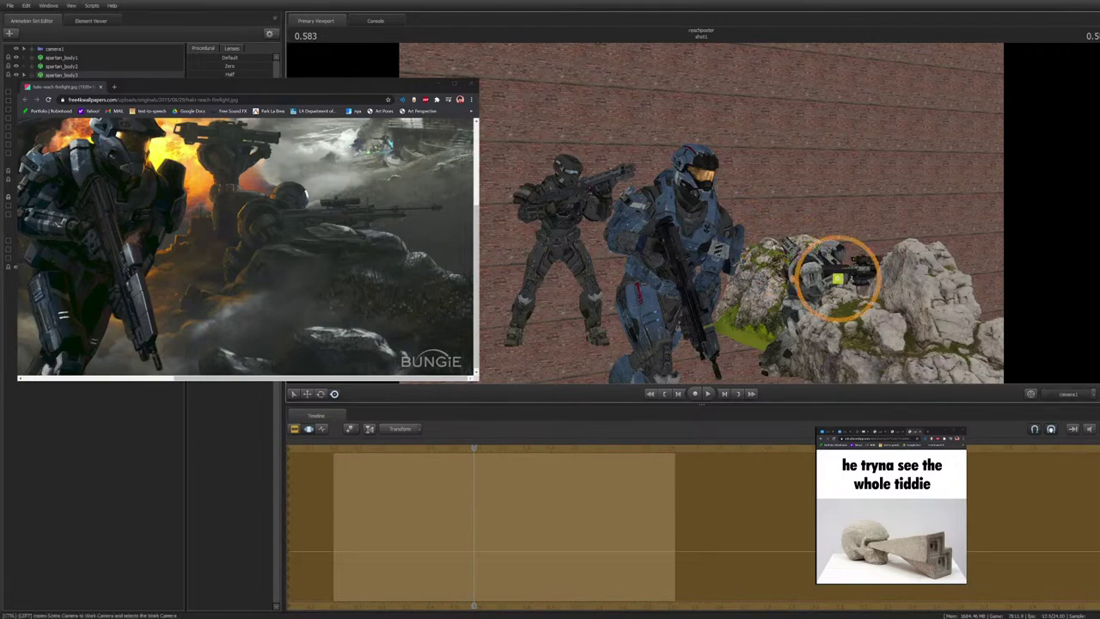
In the work camera, move the white Spartan's outstretched left hand across the body to the front of the rifle
click(1068, 394)
drag(701, 213, 612, 234)
ctrl+click(804, 174)
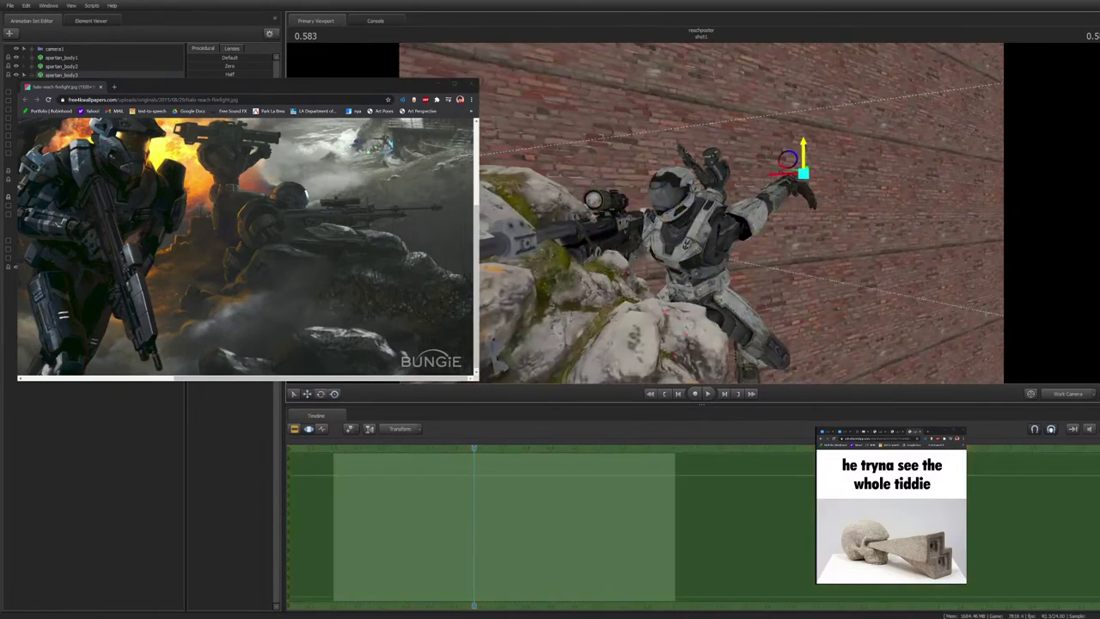
drag(788, 159, 712, 221)
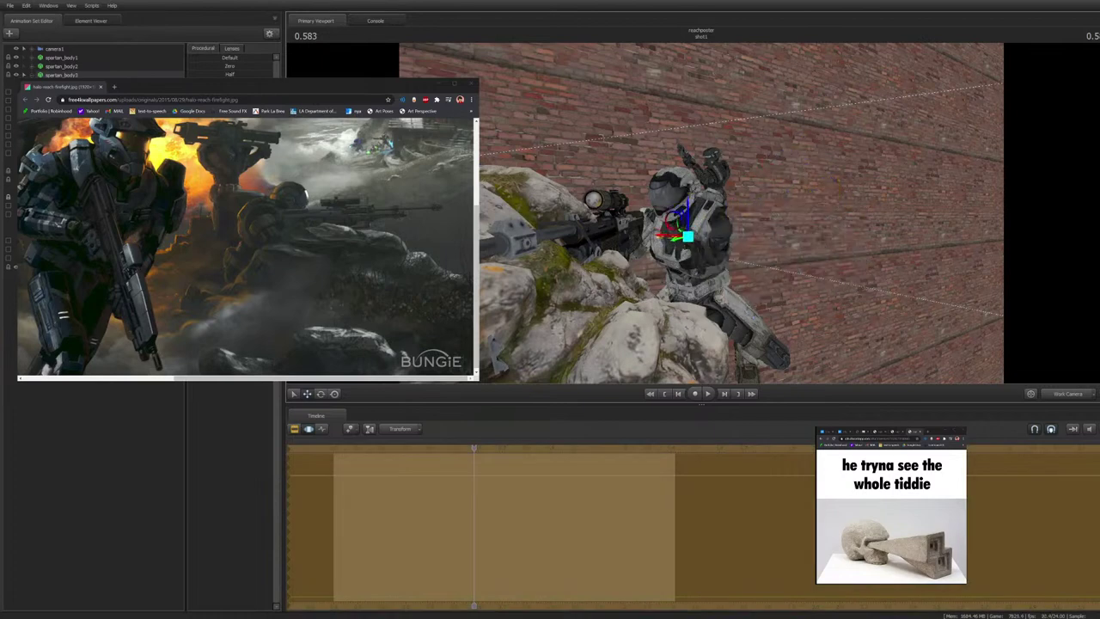
drag(679, 245, 643, 241)
drag(767, 354, 746, 370)
Rotate the left hand's wrist to support the rifle and check it from the side
key(t)
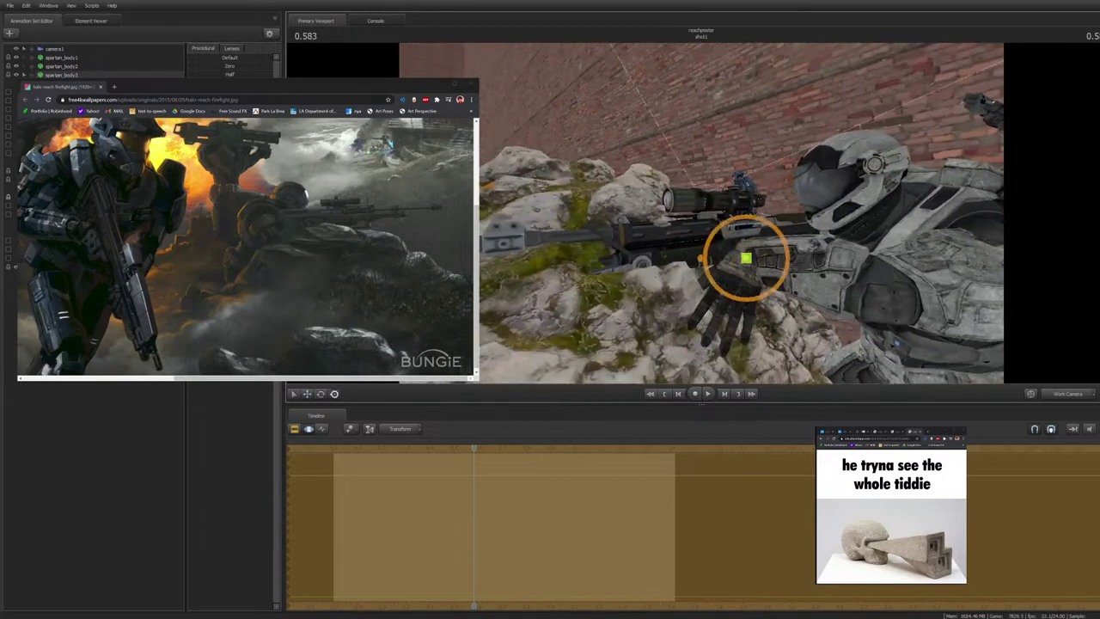
drag(762, 230, 704, 216)
click(766, 212)
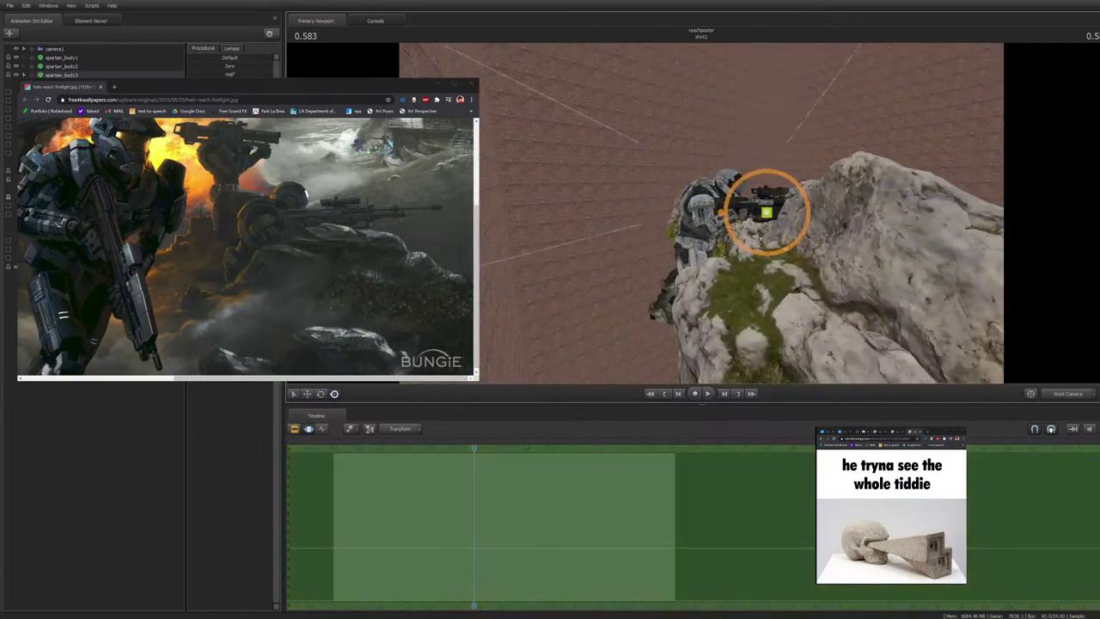
Move the whole spartan_body3 rig slightly sideways behind the rock
click(61, 75)
mouse_move(688, 215)
mouse_down()
mouse_move(653, 211)
mouse_move(698, 223)
mouse_up()
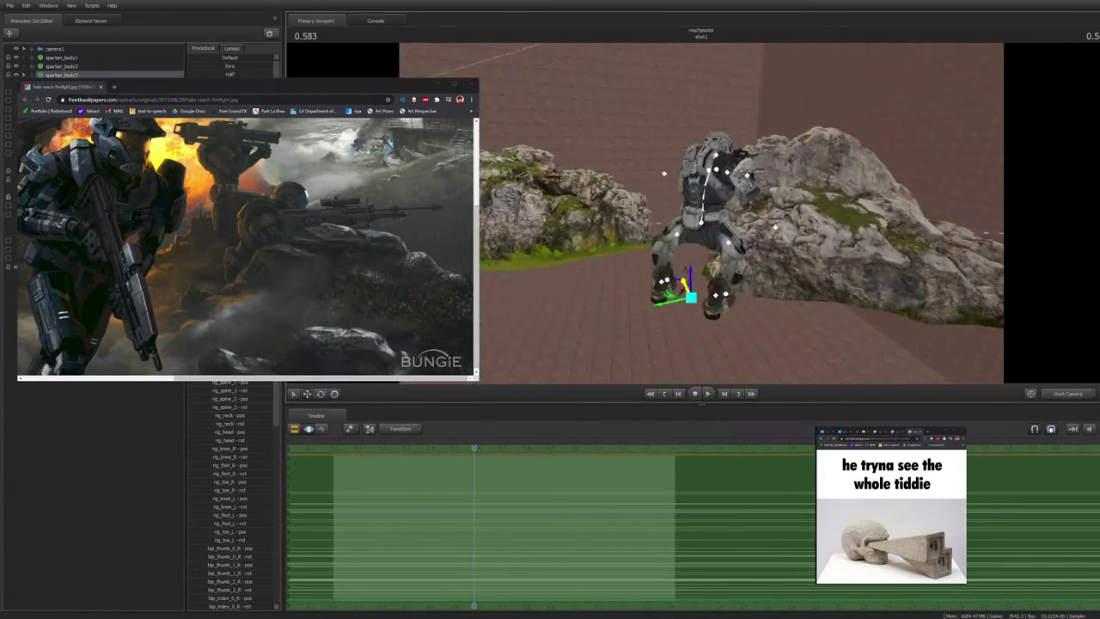
drag(673, 292, 660, 291)
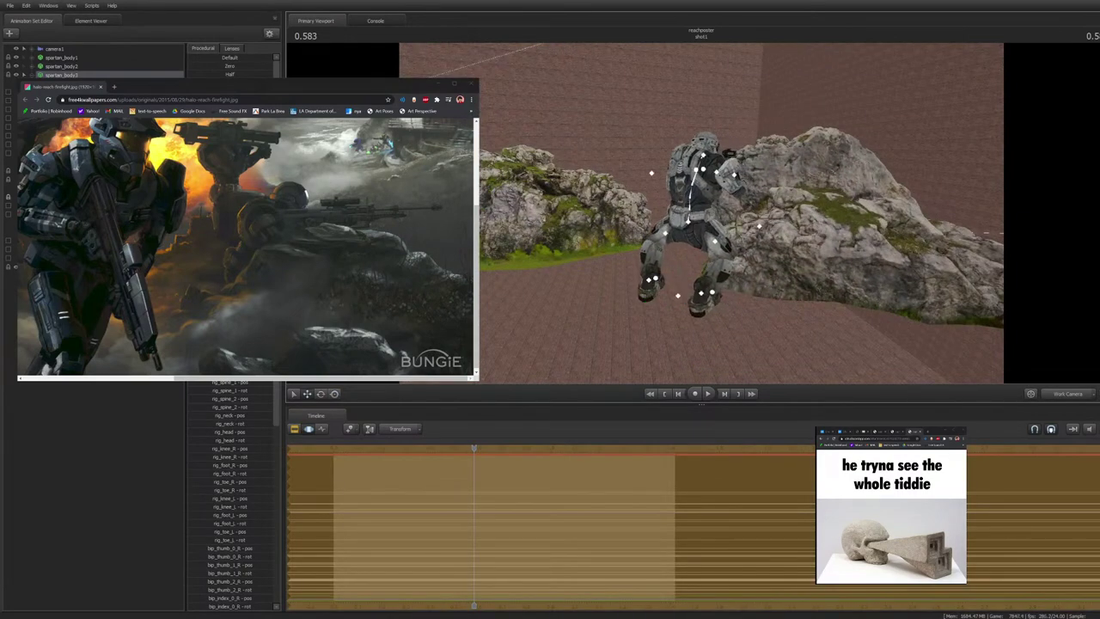
Move the white Spartan's left elbow control in towards the torso
ctrl+click(716, 172)
ctrl+click(651, 174)
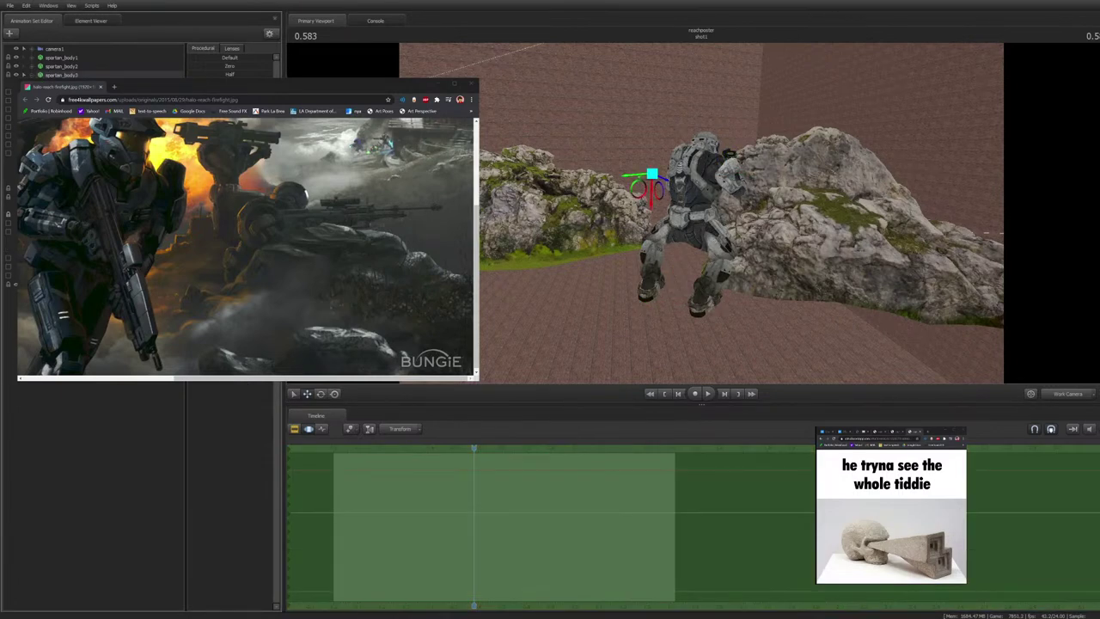
key(w)
drag(652, 173, 695, 180)
key(s)
click(669, 172)
In camera1, pull the white Spartan's foot back from the rock so that the leg trails behind the body
click(1068, 394)
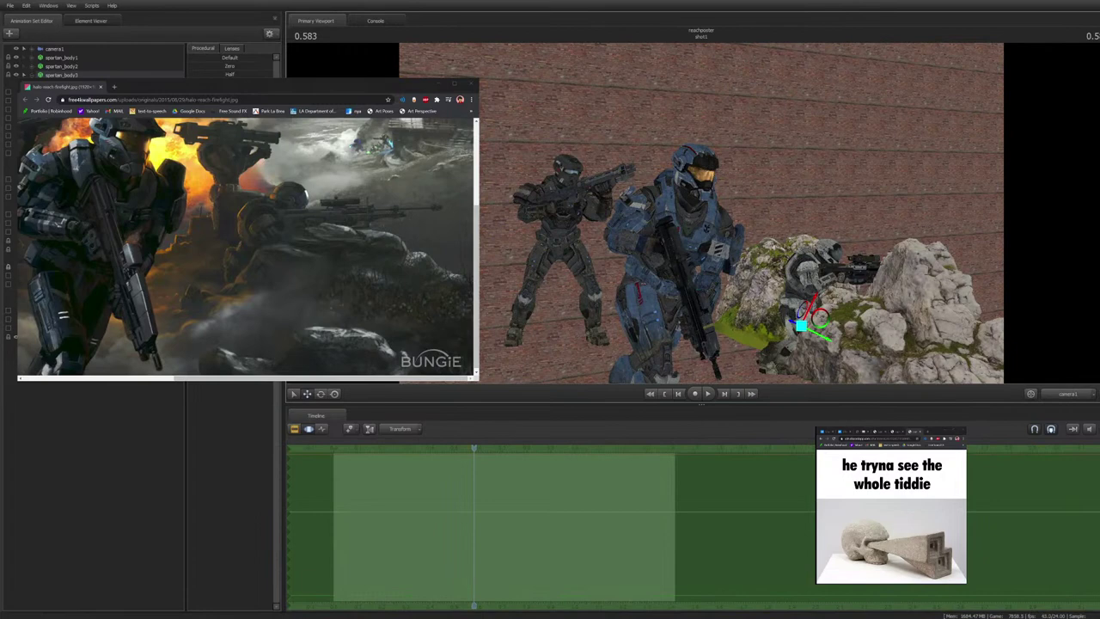
click(769, 353)
drag(769, 352, 752, 321)
key(e)
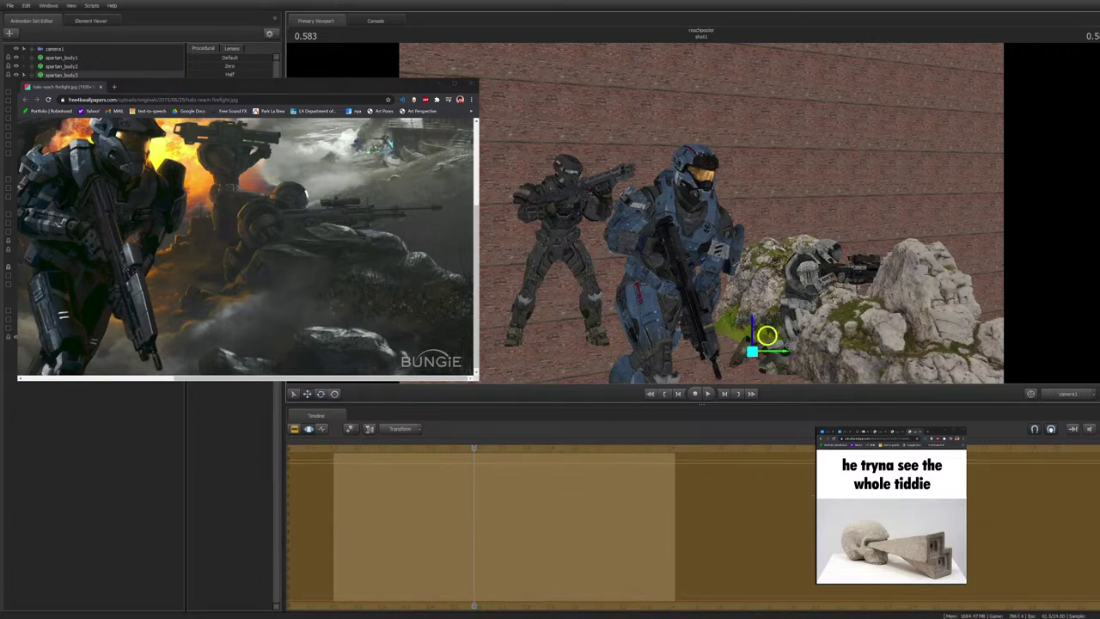
Move the trailing leg's knee forward towards the rock and check the legs from the work camera
key(w)
drag(771, 360, 808, 352)
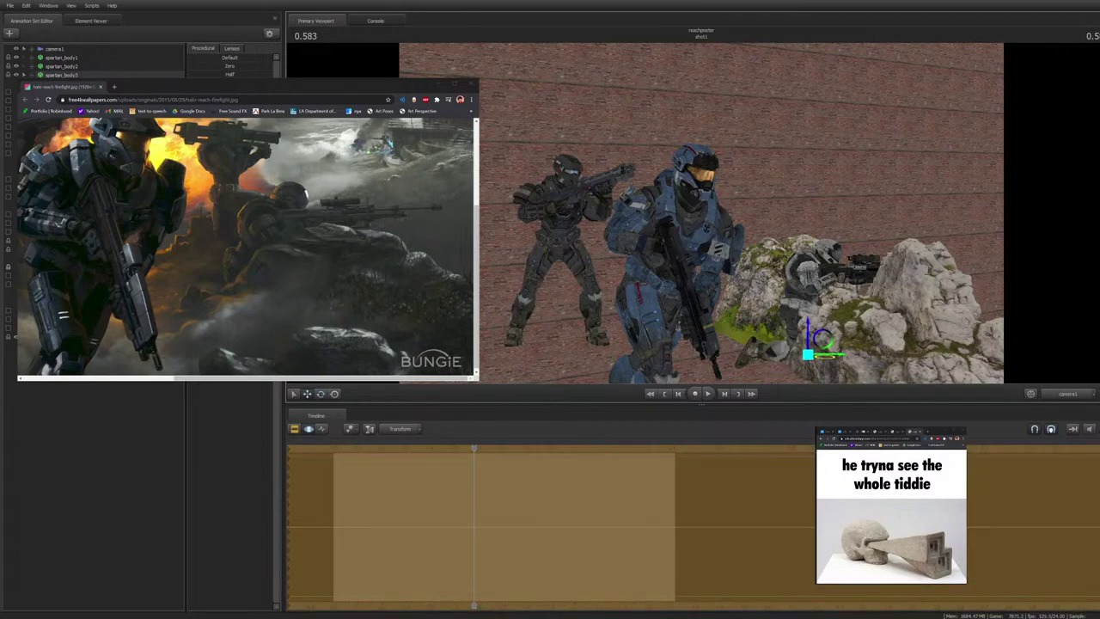
click(1069, 394)
drag(860, 284, 968, 273)
drag(715, 241, 591, 244)
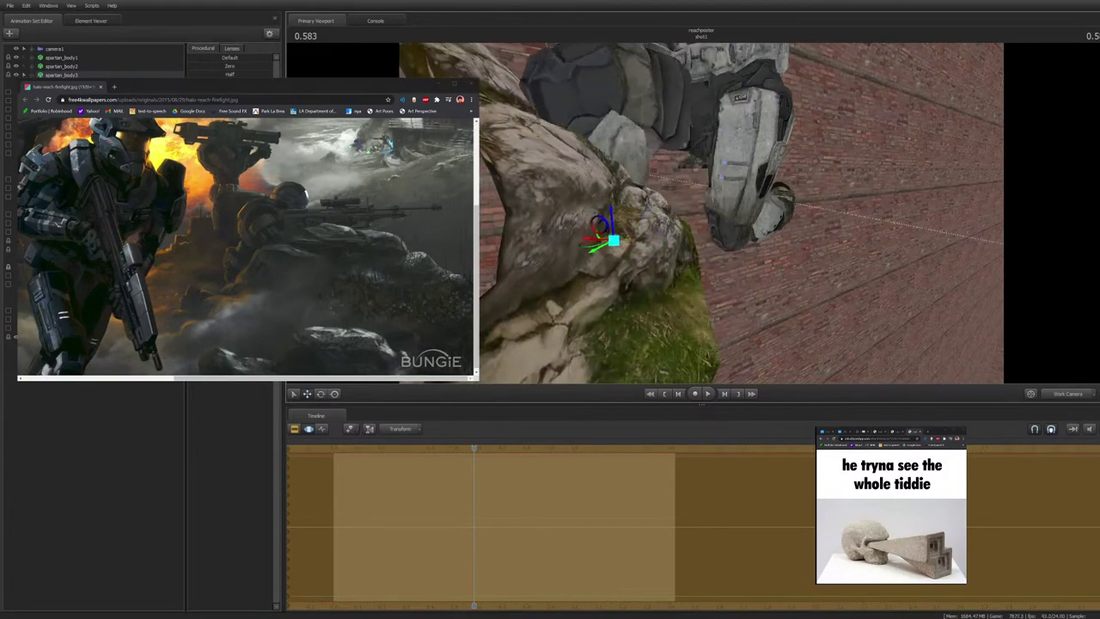
mouse_move(701, 214)
mouse_down()
mouse_move(645, 225)
mouse_move(688, 213)
mouse_up()
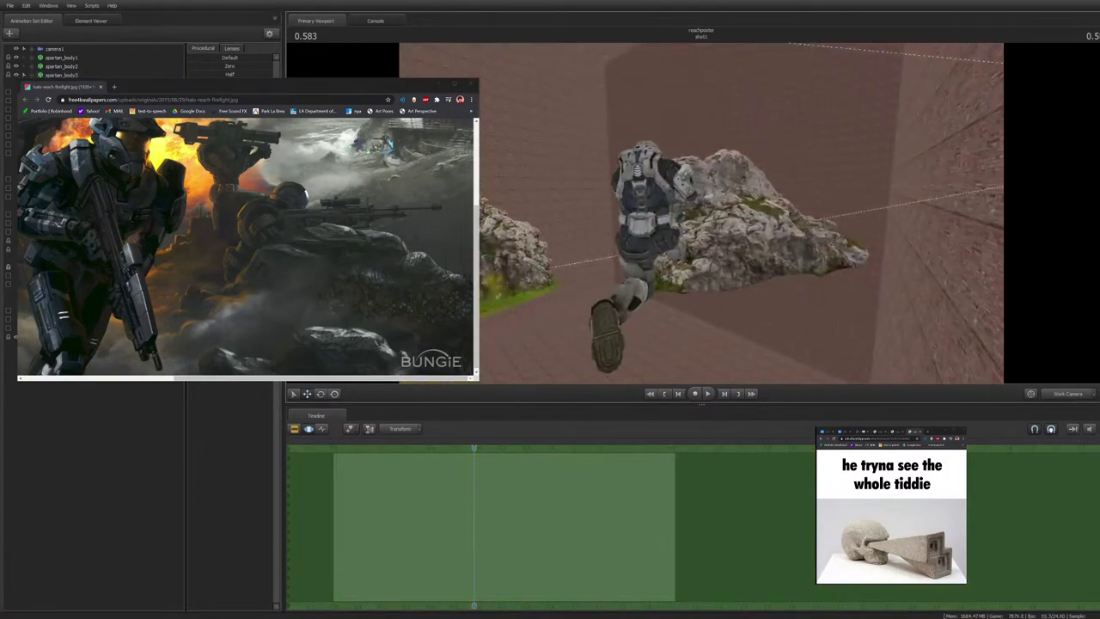
Compare the sniper Spartan's pose in camera1 and the work camera, and reposition its trailing foot behind the rock
click(1068, 394)
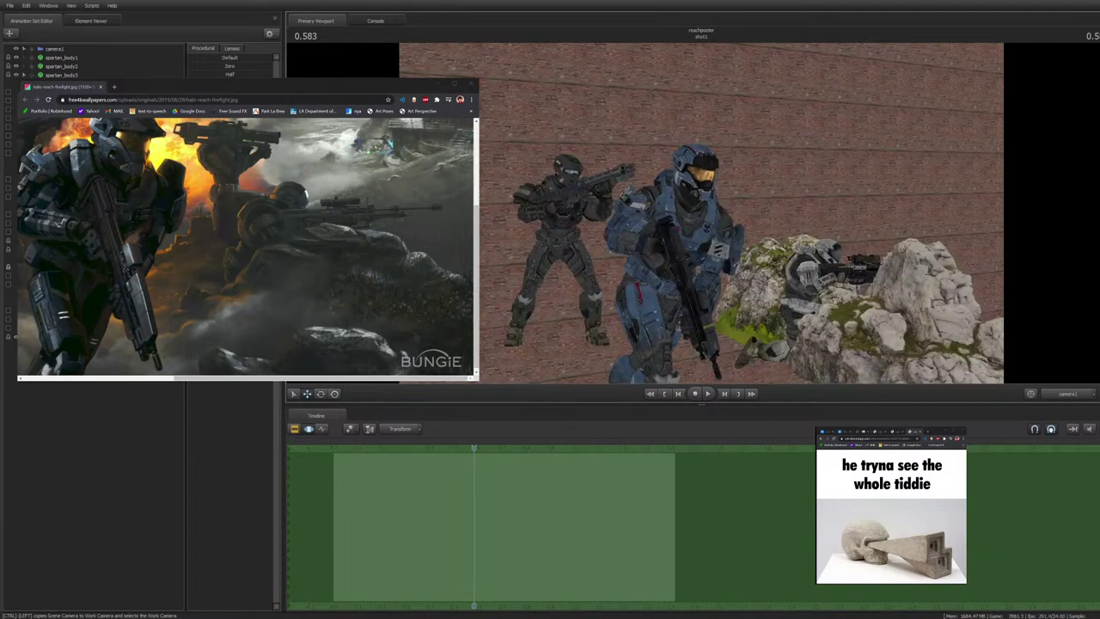
click(1068, 394)
drag(701, 213, 662, 213)
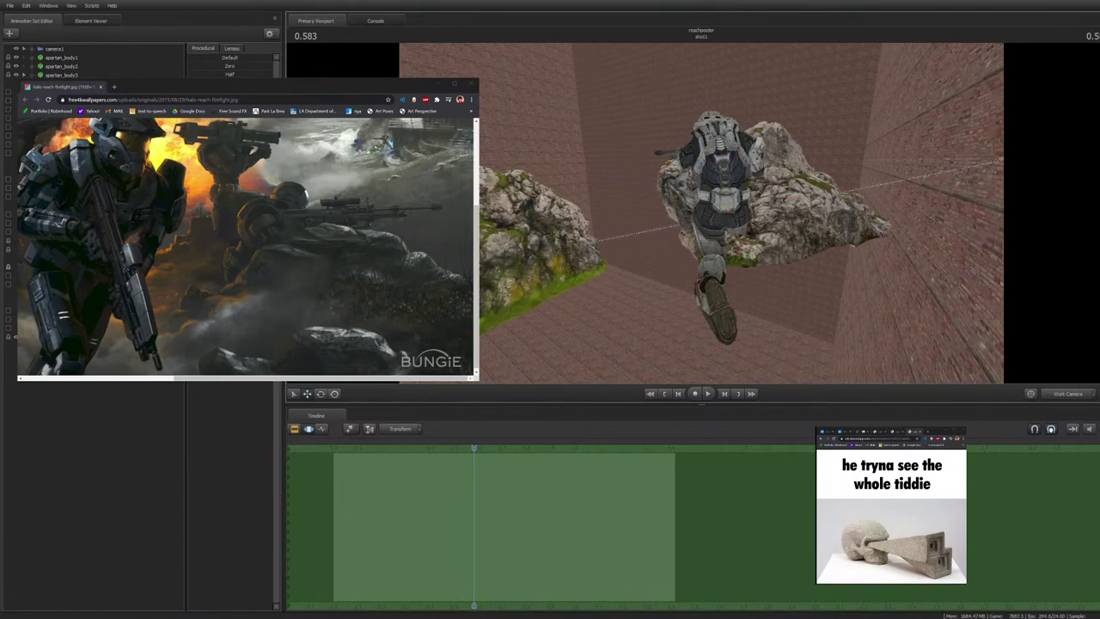
ctrl+click(721, 327)
drag(721, 327, 649, 240)
Raise the white Spartan's supporting hand up against the underside of the sniper rifle
mouse_move(701, 215)
mouse_down()
mouse_move(717, 222)
mouse_move(692, 219)
mouse_up()
key(w)
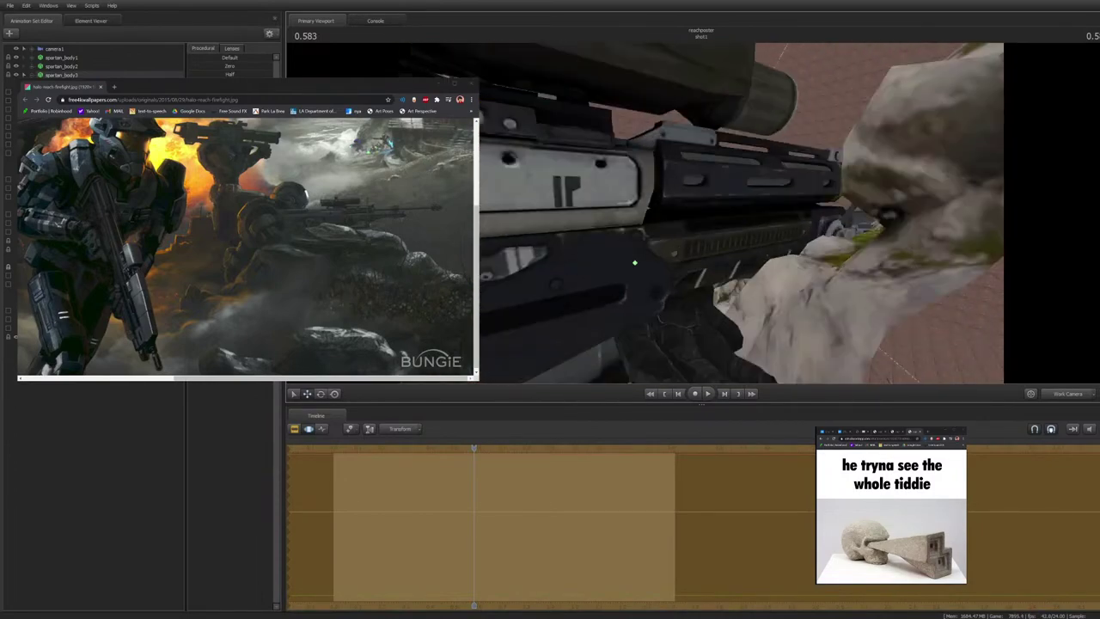
key(Escape)
mouse_move(633, 263)
mouse_down()
mouse_move(658, 267)
mouse_move(634, 233)
mouse_move(646, 241)
mouse_move(632, 265)
mouse_move(629, 253)
mouse_up()
ctrl+click(632, 264)
click(121, 455)
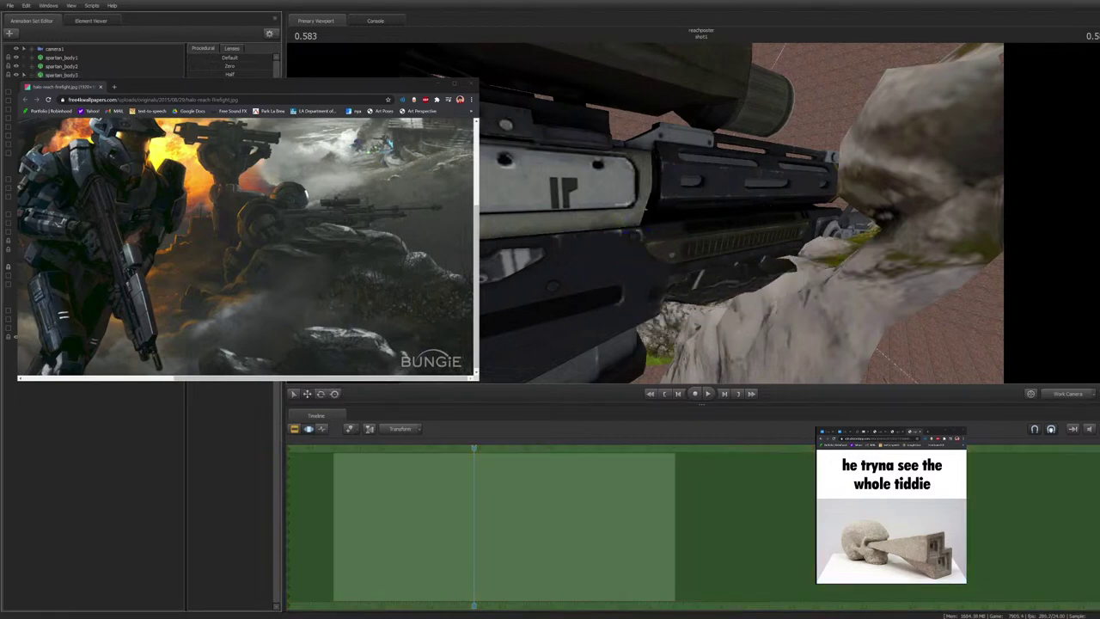
In camera1, shift the white Spartan's hips slightly behind the rock and adjust the trailing foot
click(1069, 394)
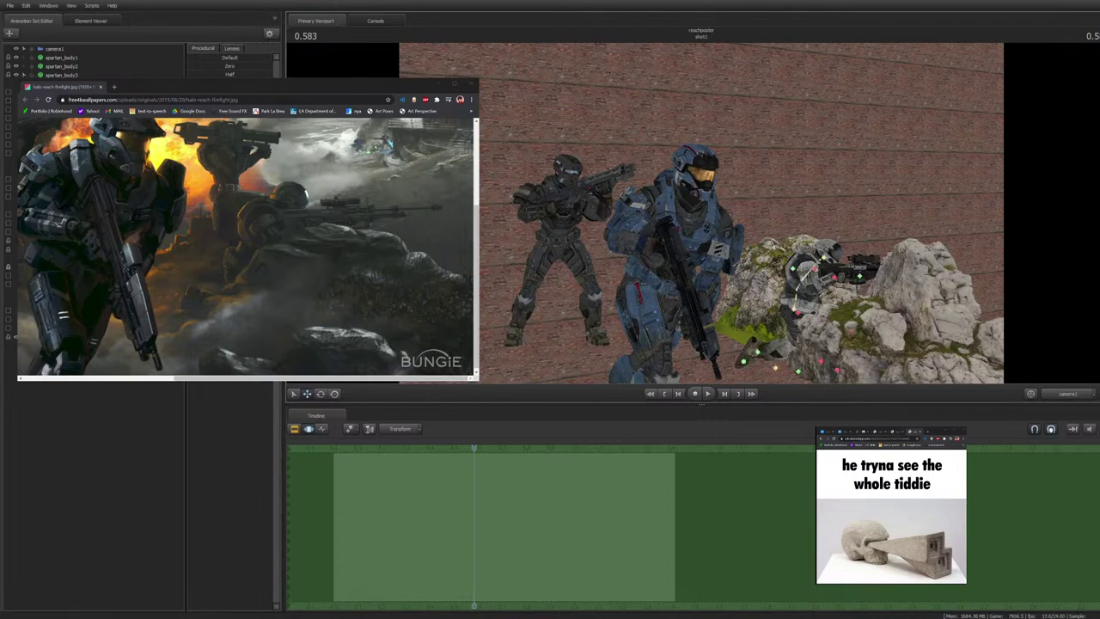
ctrl+click(796, 300)
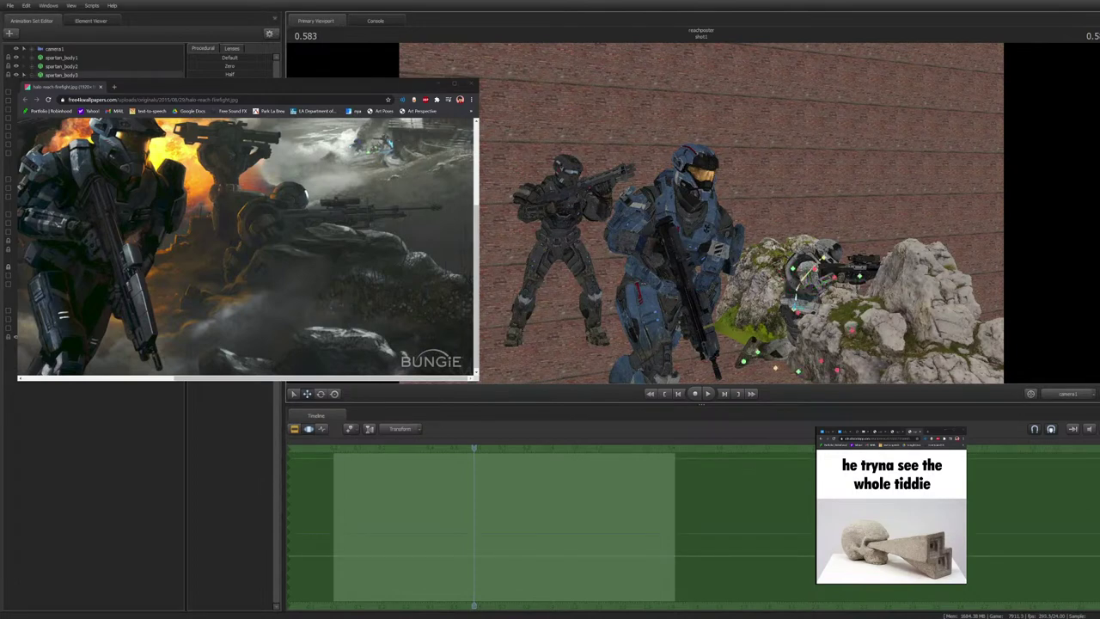
click(799, 311)
drag(820, 295, 808, 301)
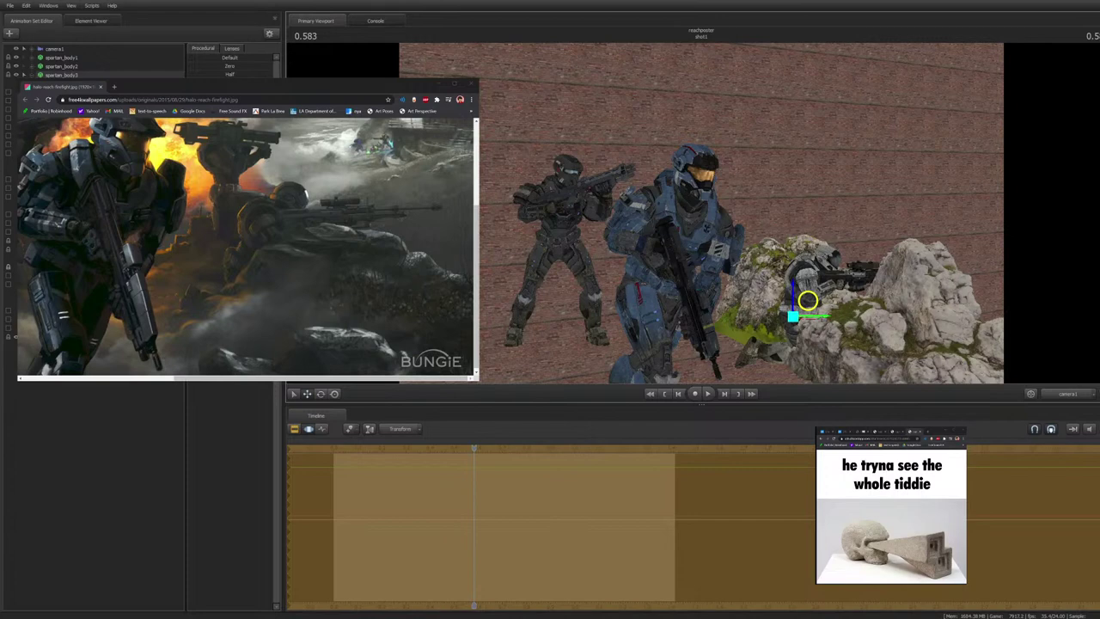
click(766, 351)
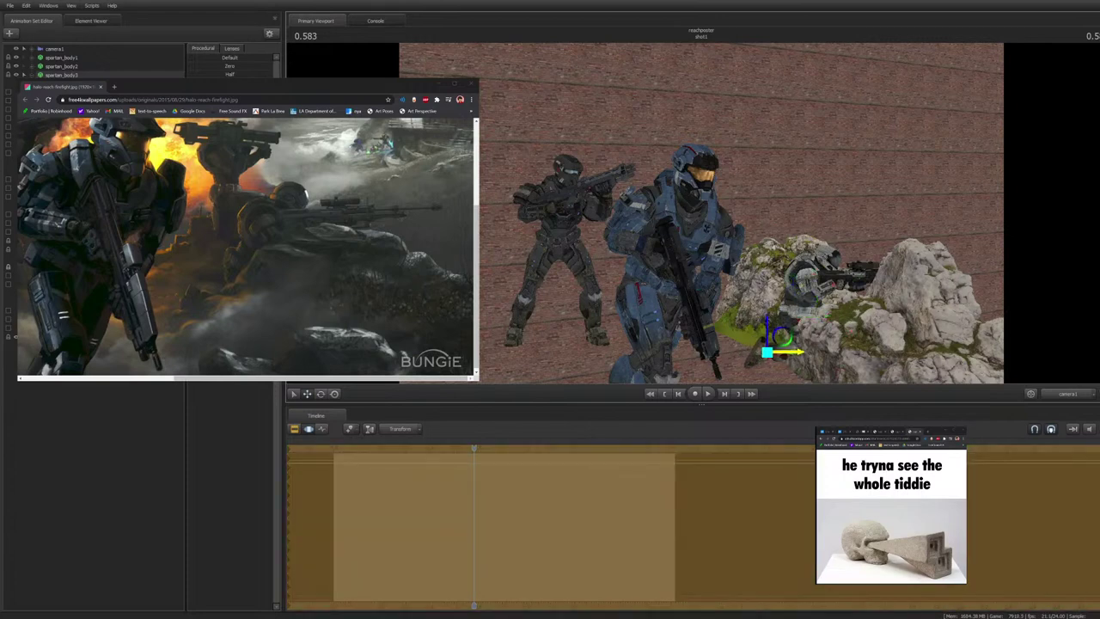
ctrl+click(792, 315)
drag(807, 300, 815, 300)
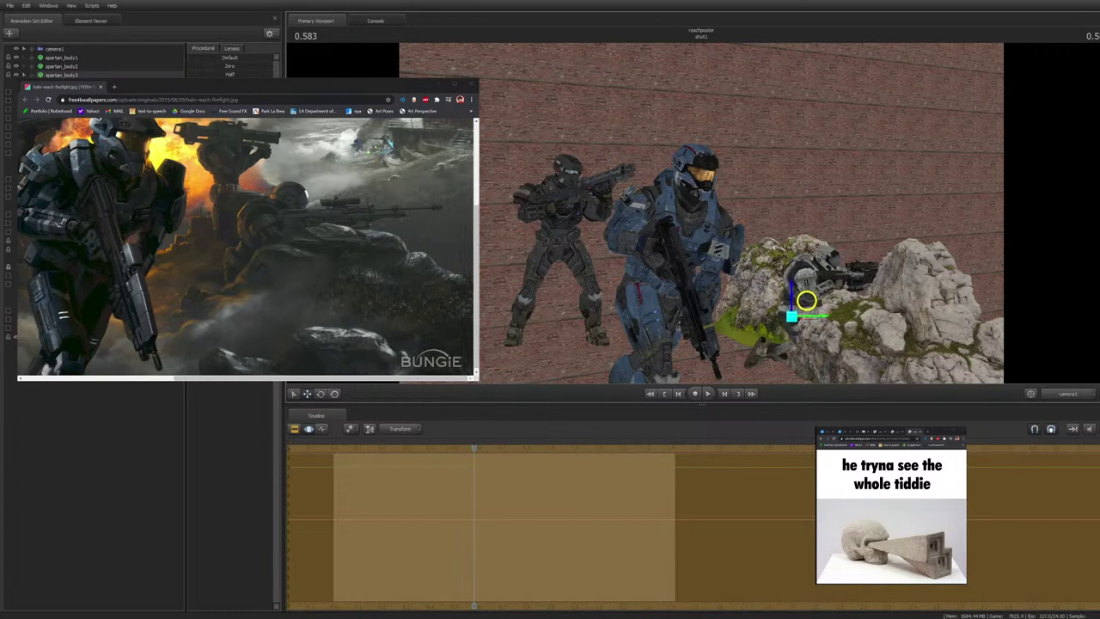
Rotate the white Spartan's lower torso slightly so that the body leans into the rifle
ctrl+click(792, 307)
key(e)
drag(796, 275, 800, 265)
ctrl+click(795, 297)
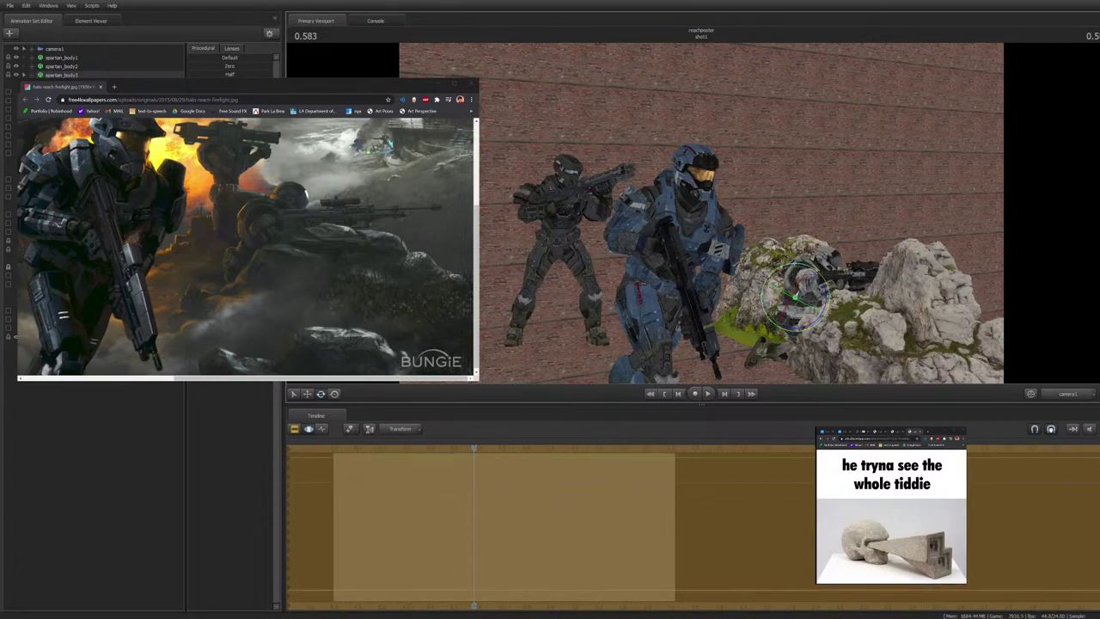
click(129, 465)
From the work camera, lower the white Spartan's near hand and elbow beside the torso, and check the arm in camera1
click(1067, 394)
mouse_move(701, 224)
mouse_down()
mouse_move(774, 233)
mouse_move(756, 215)
mouse_move(773, 210)
mouse_move(739, 228)
mouse_move(702, 215)
mouse_up()
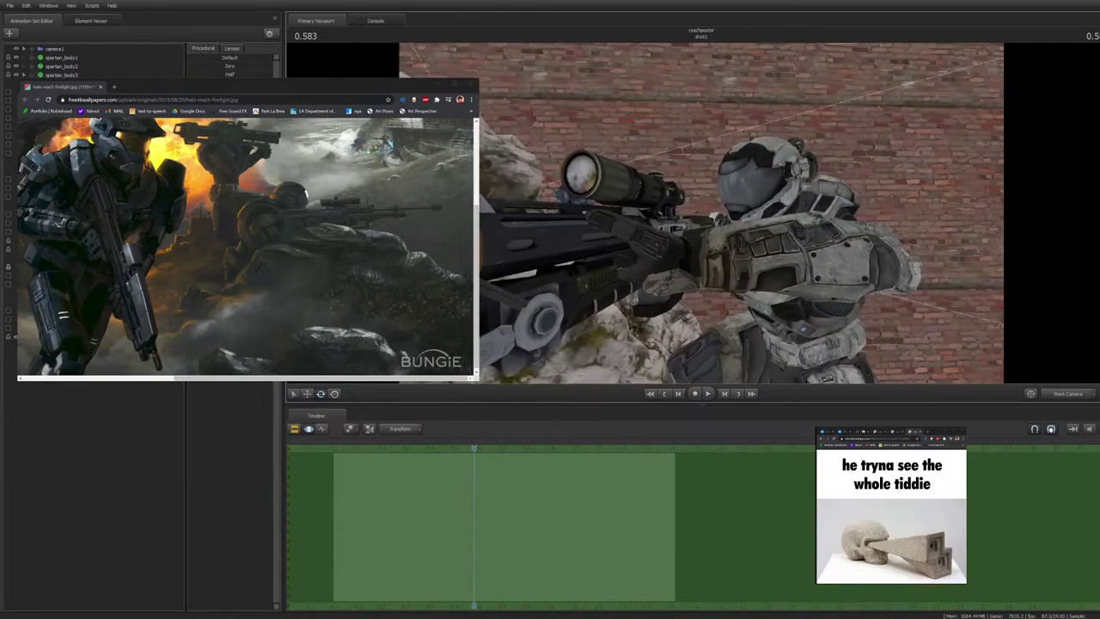
ctrl+click(704, 259)
key(r)
drag(704, 259, 701, 290)
ctrl+click(919, 251)
drag(919, 251, 902, 284)
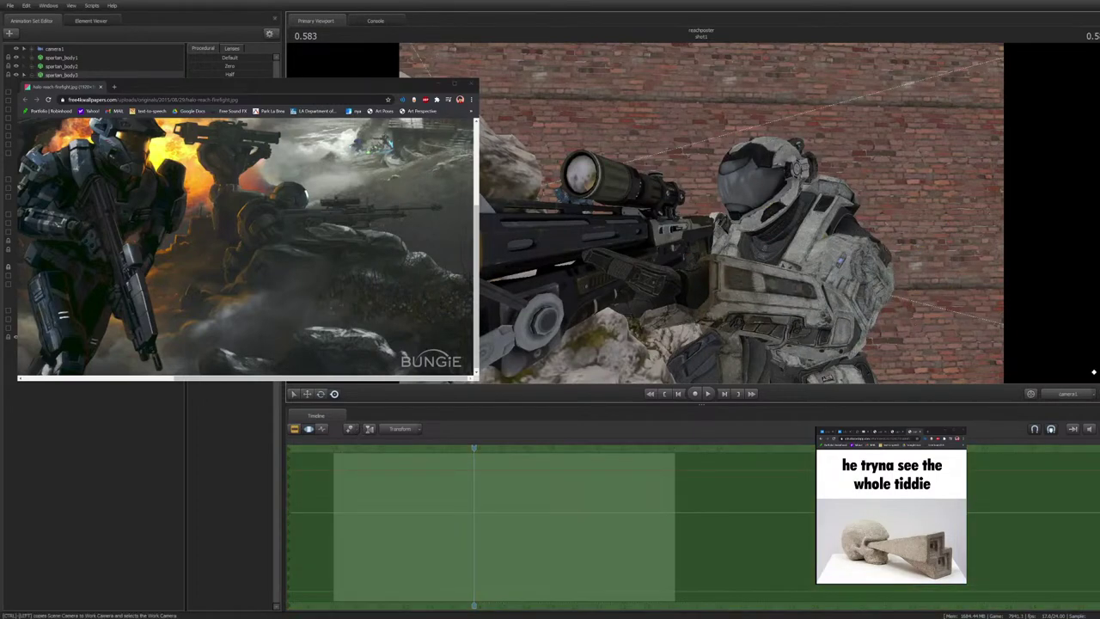
click(1069, 394)
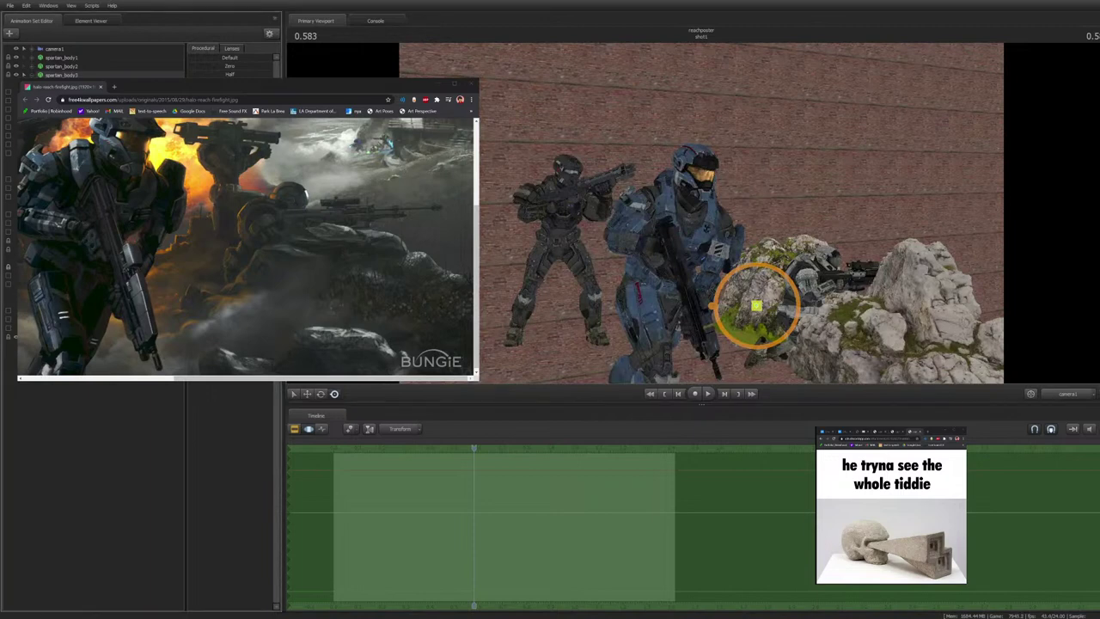
click(756, 305)
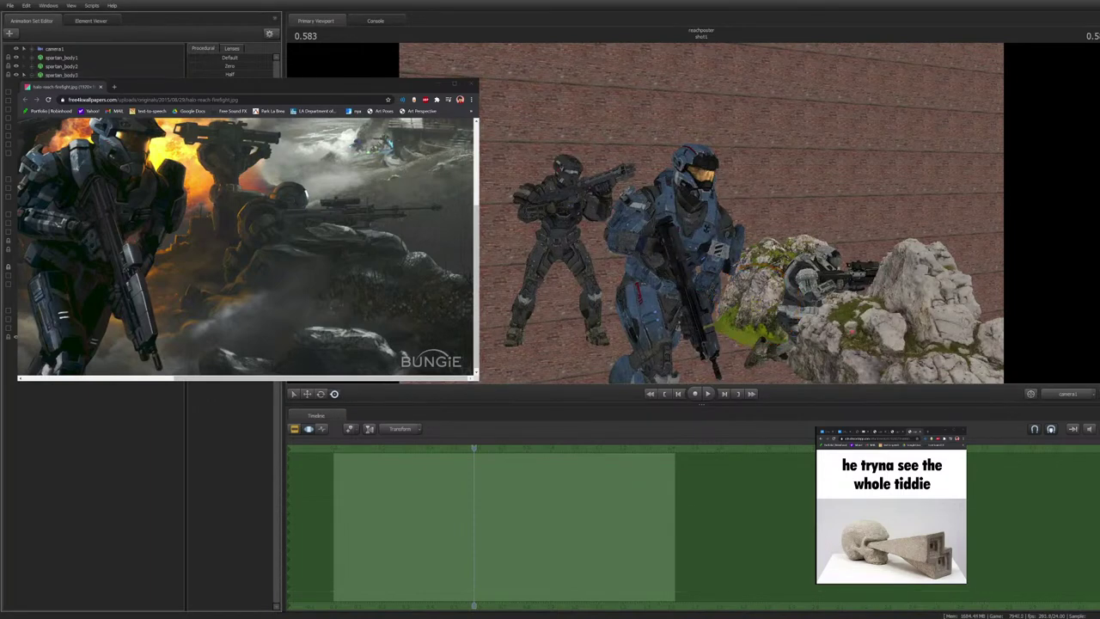
Fit the whole reference wallpaper in its window and nudge the white Spartan's upper body slightly in camera1
click(247, 248)
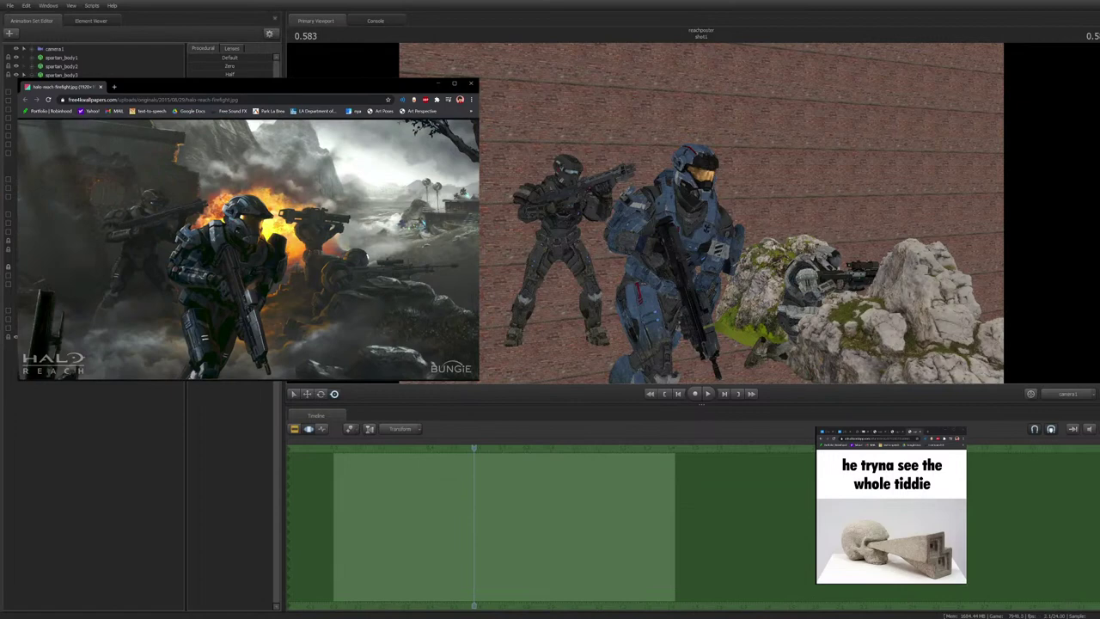
click(803, 296)
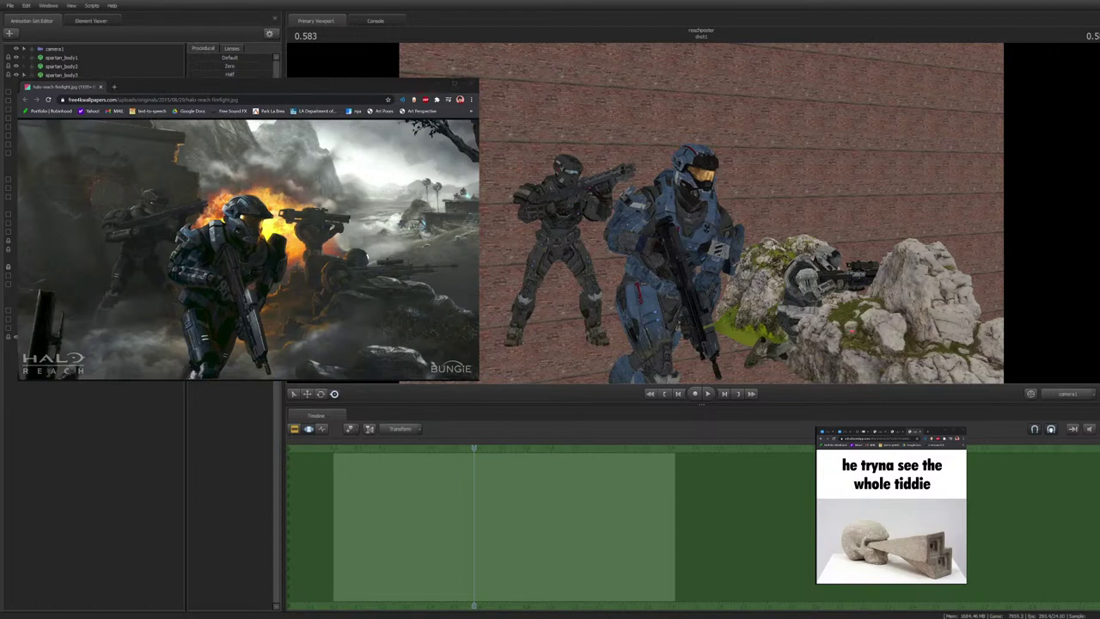
key(ctrl)
ctrl+click(818, 271)
drag(817, 271, 820, 267)
click(24, 86)
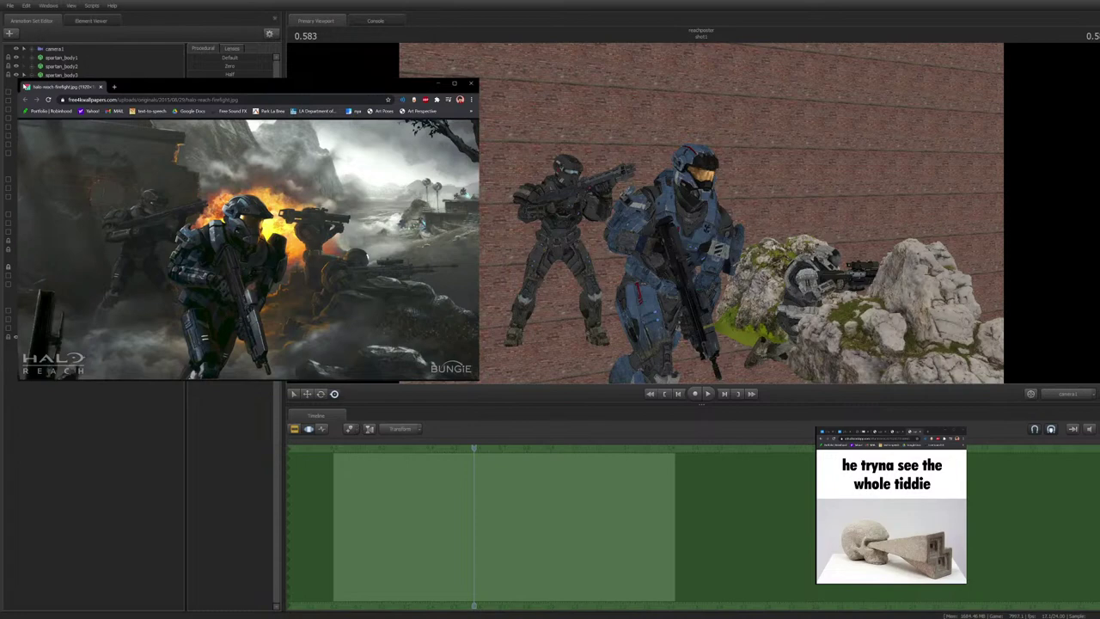
click(24, 85)
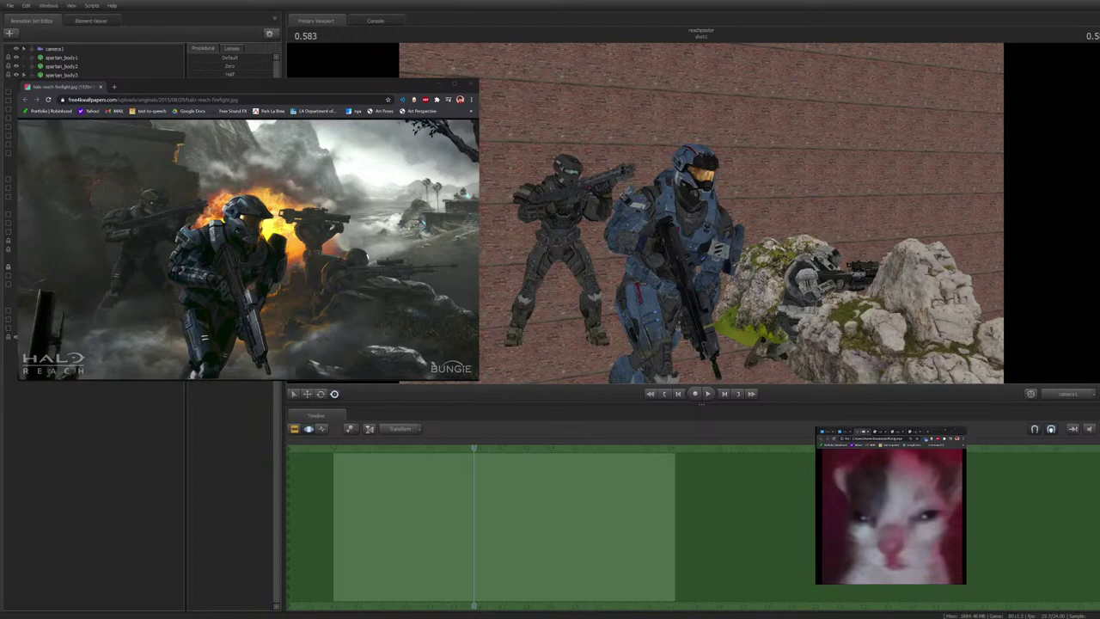
key(alt+Tab)
Recolour the white sniper Spartan's body, forearm and shoulder armour to a darker grey
click(62, 75)
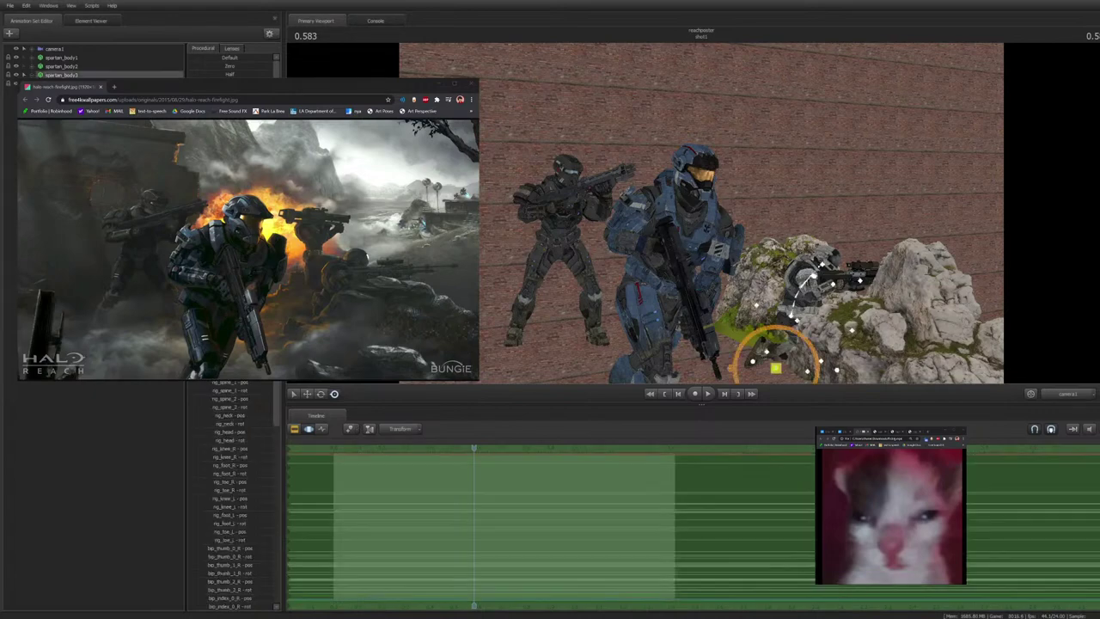
click(860, 275)
click(776, 366)
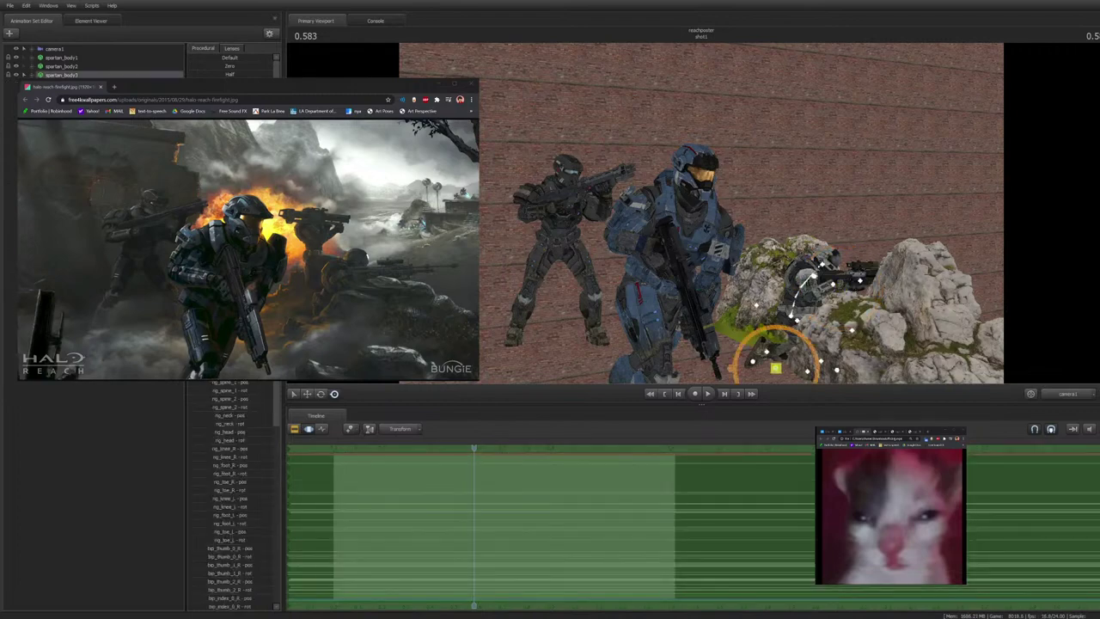
key(Escape)
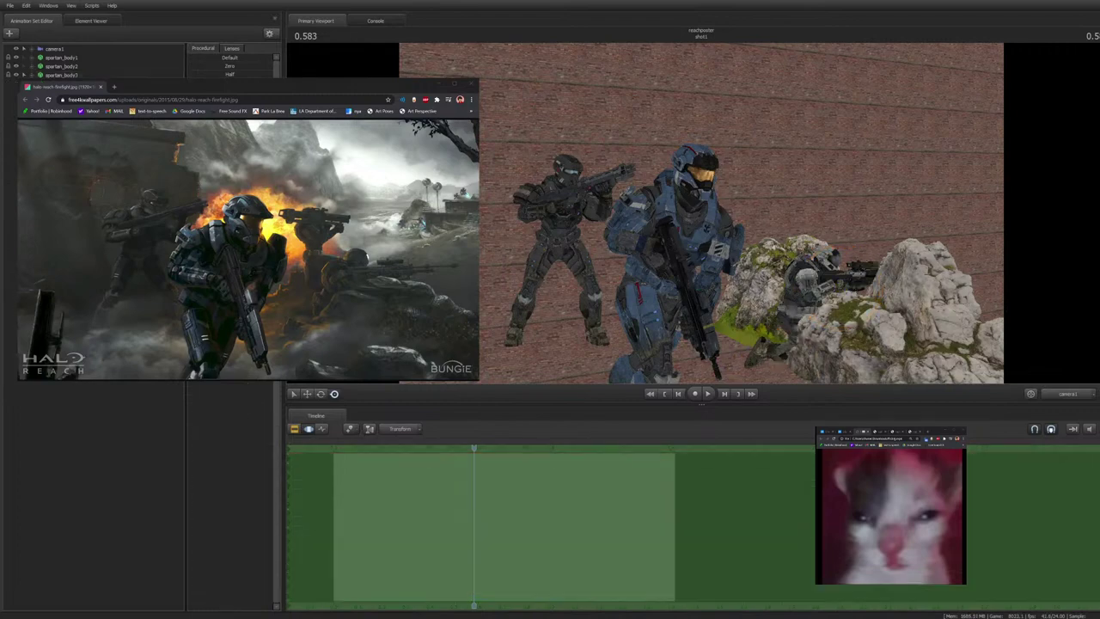
key(ctrl+z)
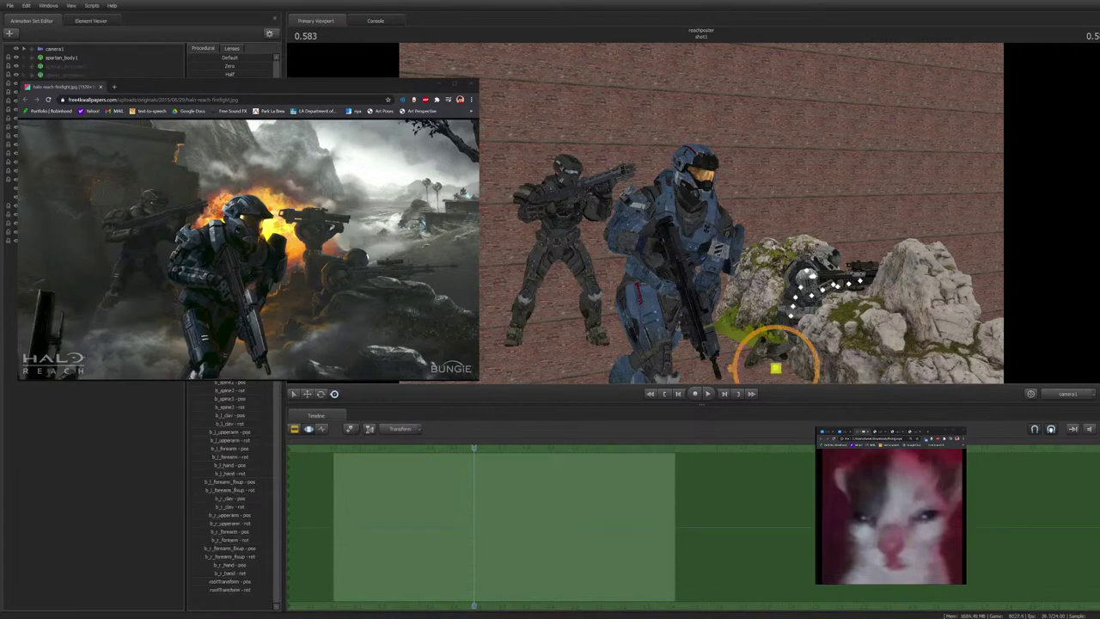
key(ctrl+z)
key(ctrl+z)
key(ctrl+z)
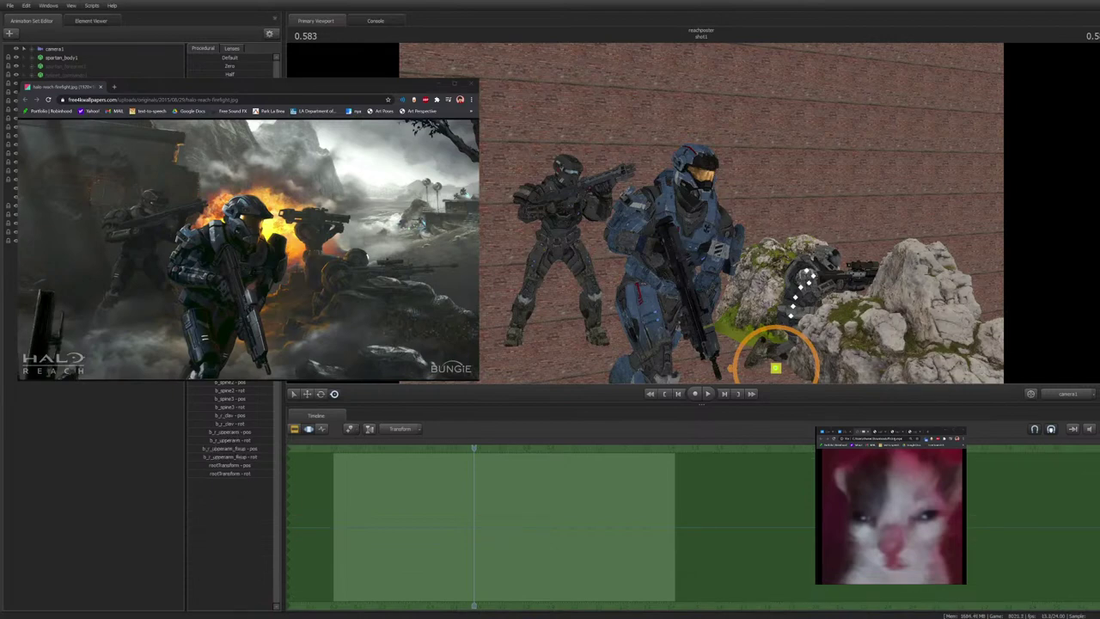
click(884, 276)
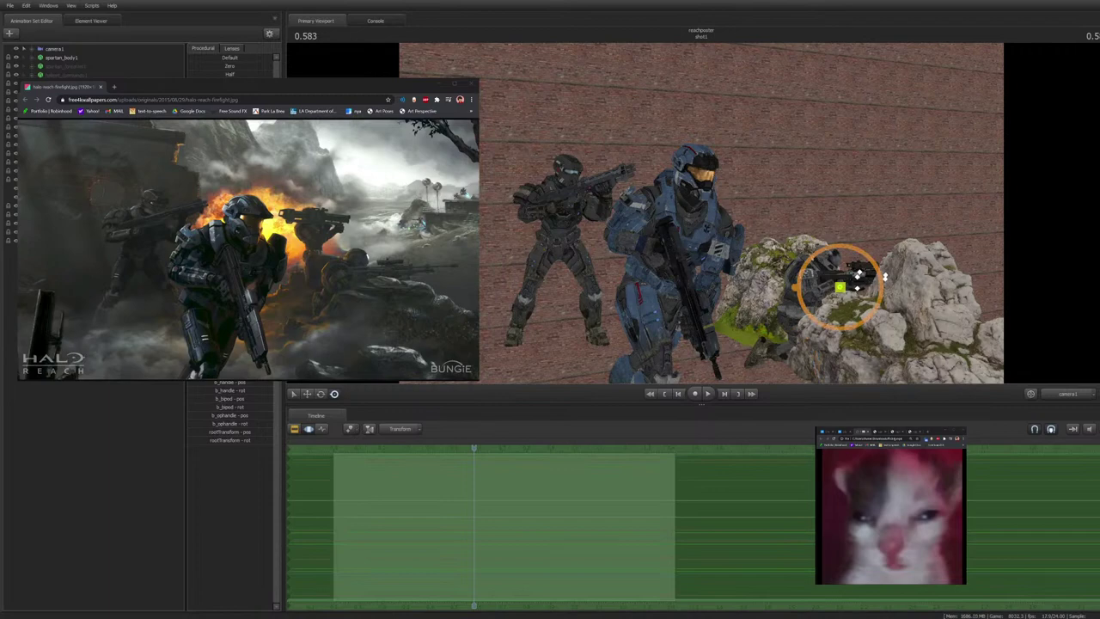
key(Escape)
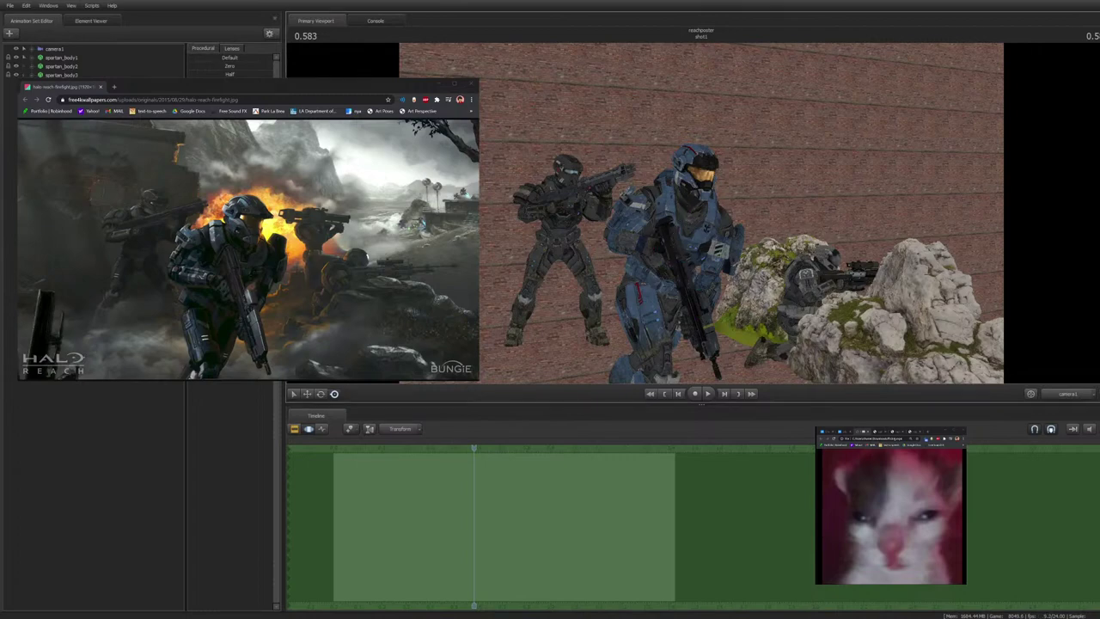
Nudge the arm control of the blue Spartan, spartan_body1, very slightly
ctrl+click(658, 250)
drag(611, 249, 610, 245)
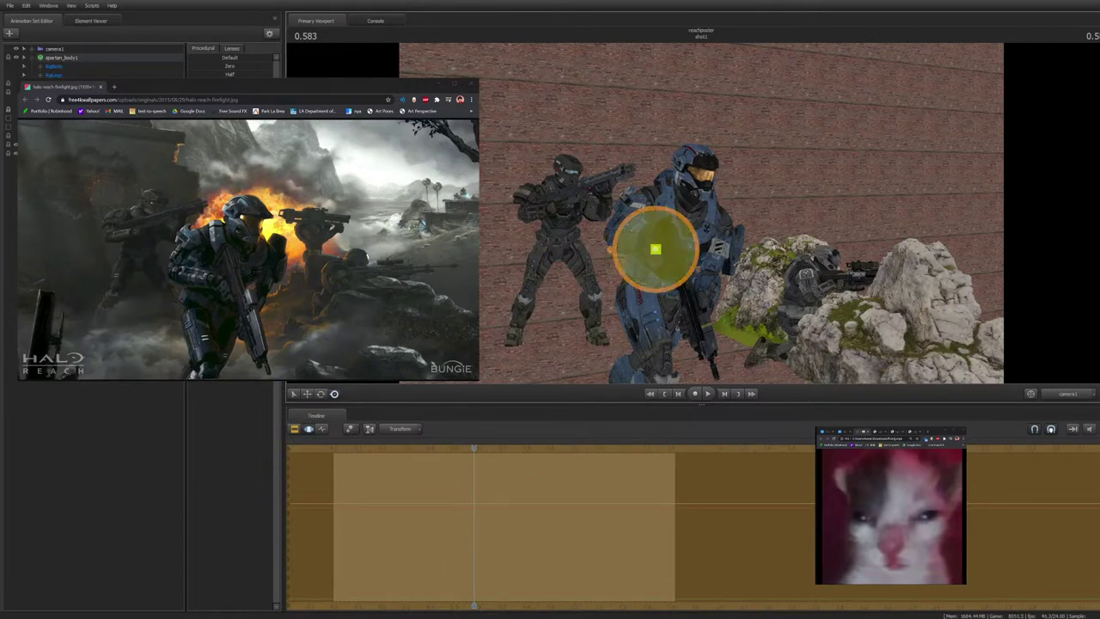
key(Escape)
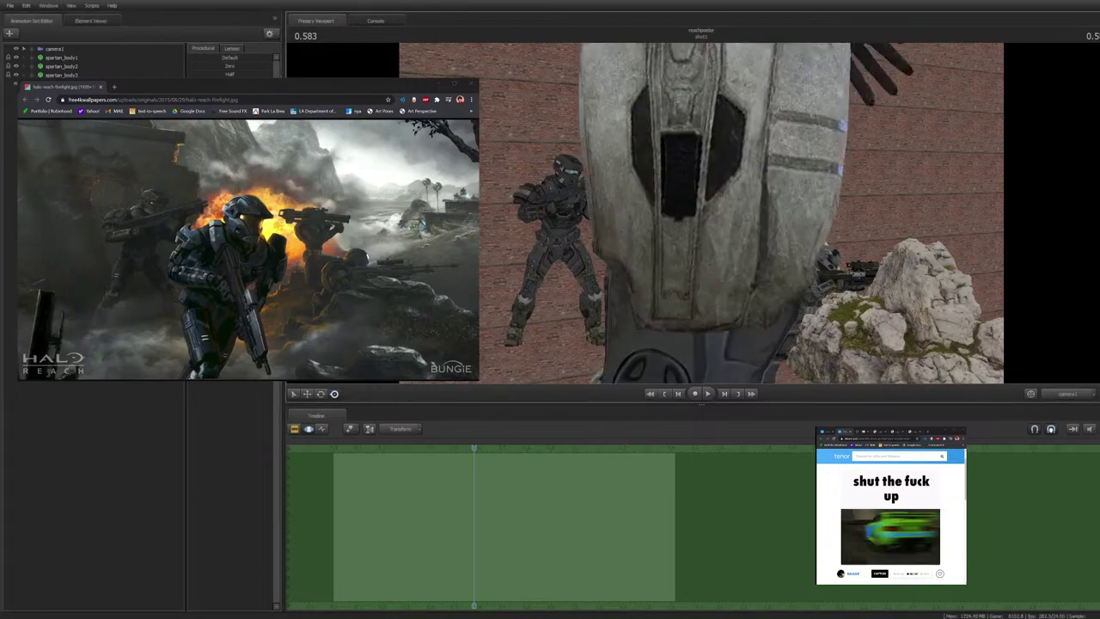
In the work camera, move the newly added Spartan away from camera1 to the open ground behind the rocks
click(1069, 394)
key(s)
mouse_move(860, 258)
mouse_down()
mouse_move(825, 275)
mouse_move(842, 284)
mouse_move(834, 276)
mouse_move(860, 267)
mouse_up()
key(w)
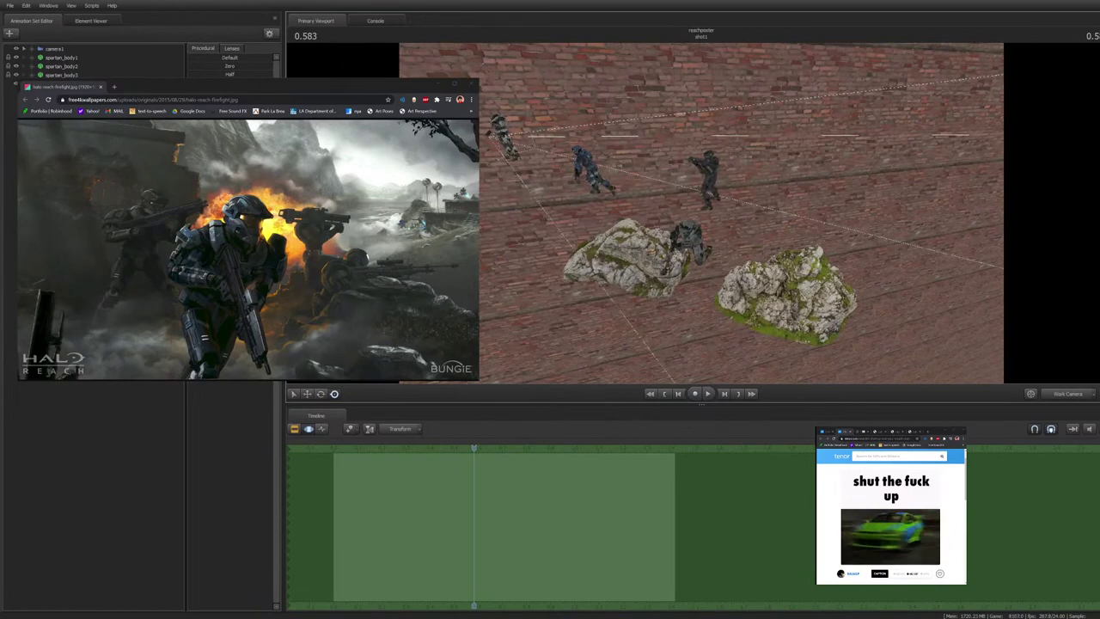
ctrl+click(514, 157)
key(w)
drag(514, 158, 873, 225)
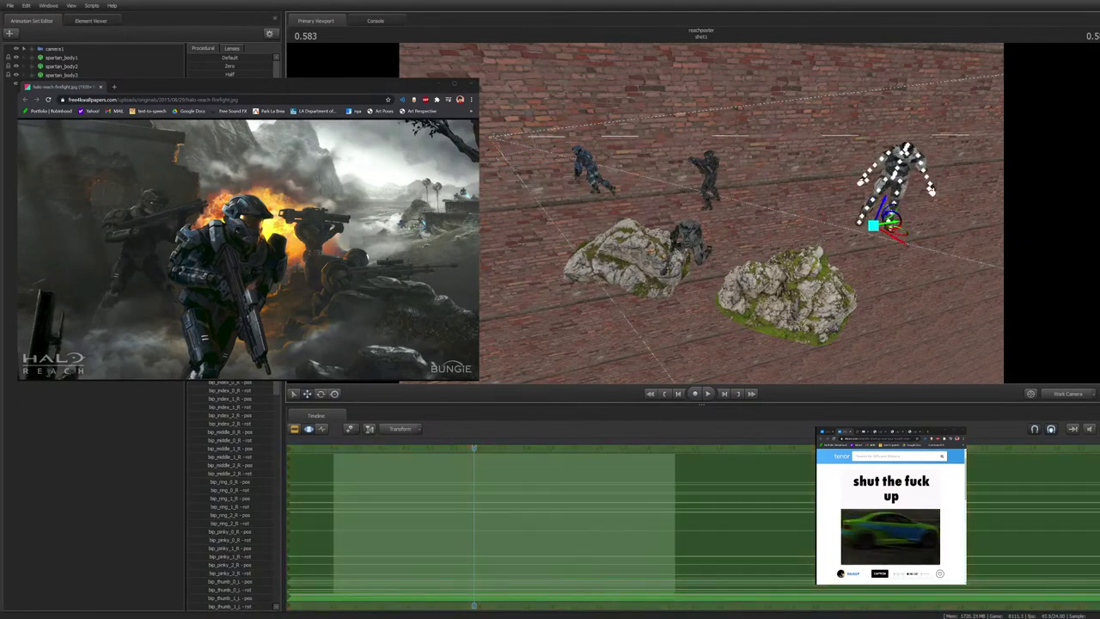
In camera1, place the newly added Spartan behind the blue Spartan's shoulder, between it and the sniper
click(275, 87)
click(1068, 393)
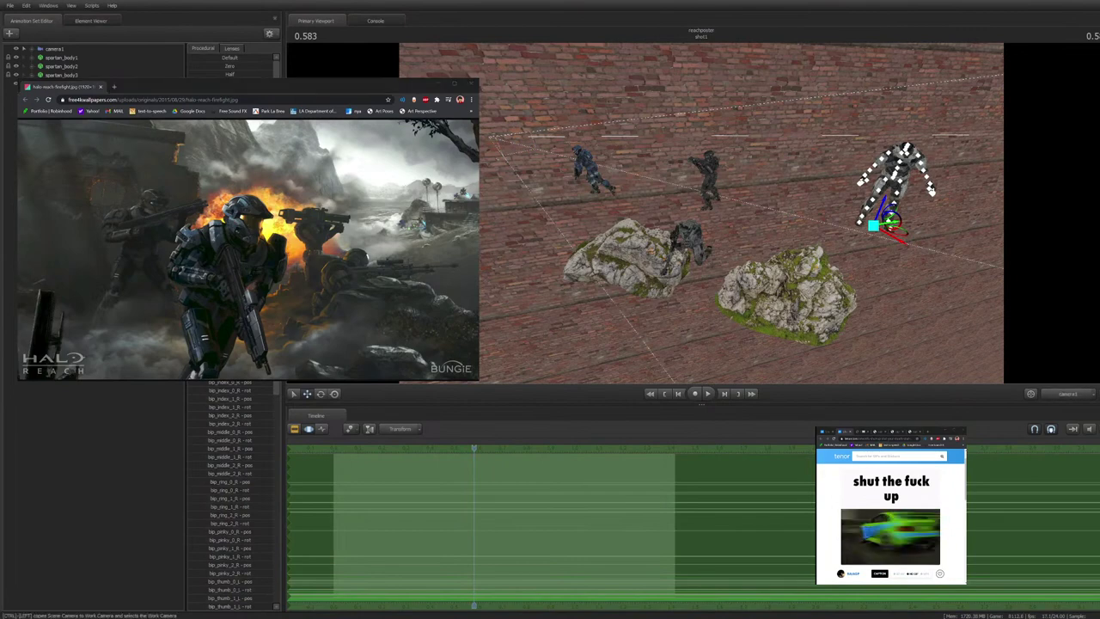
drag(676, 216, 749, 292)
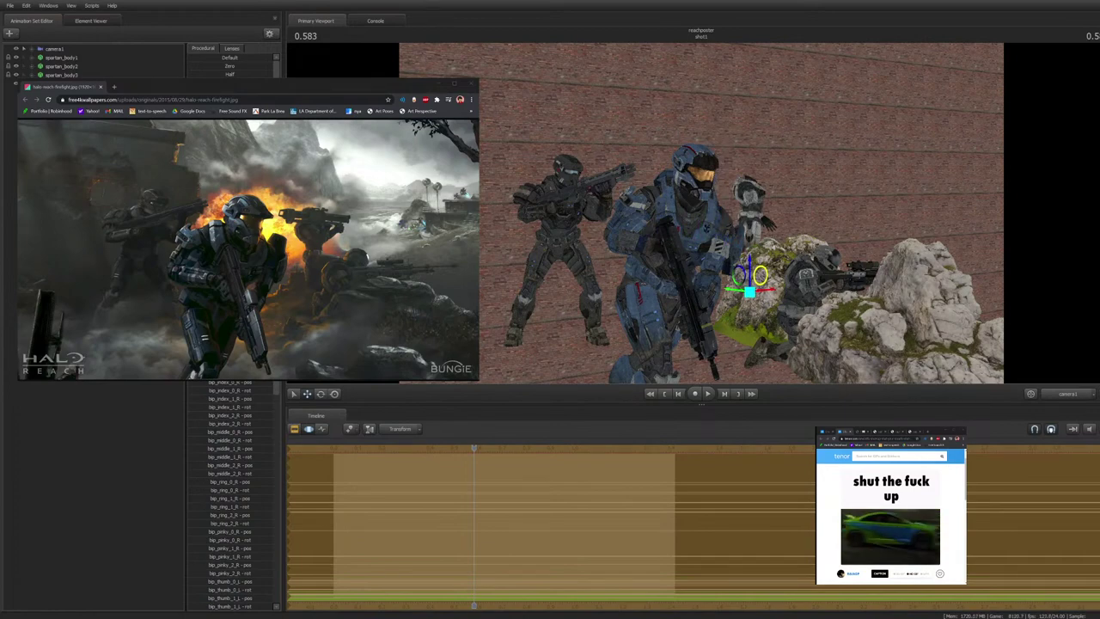
drag(760, 275, 753, 274)
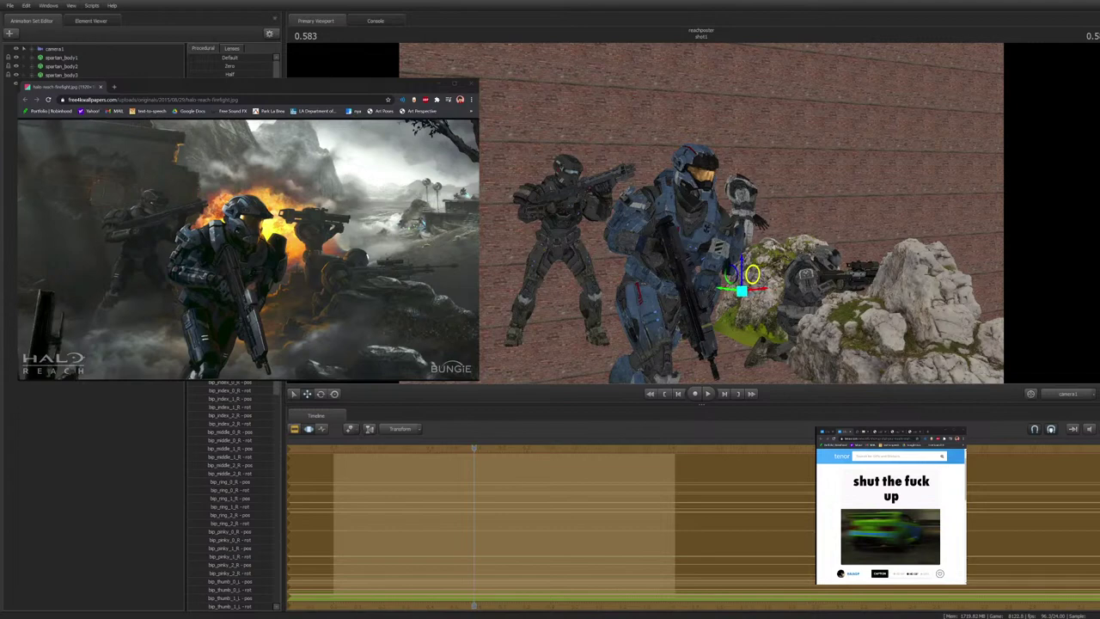
Delete the mossy background rock behind the sniper Spartan
key(Escape)
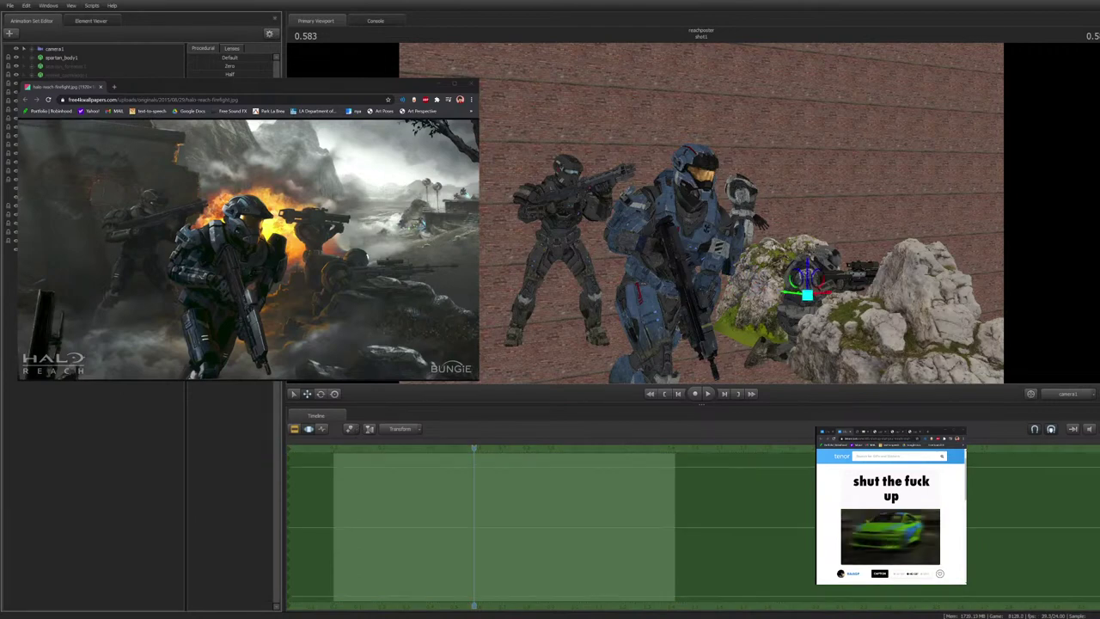
key(Delete)
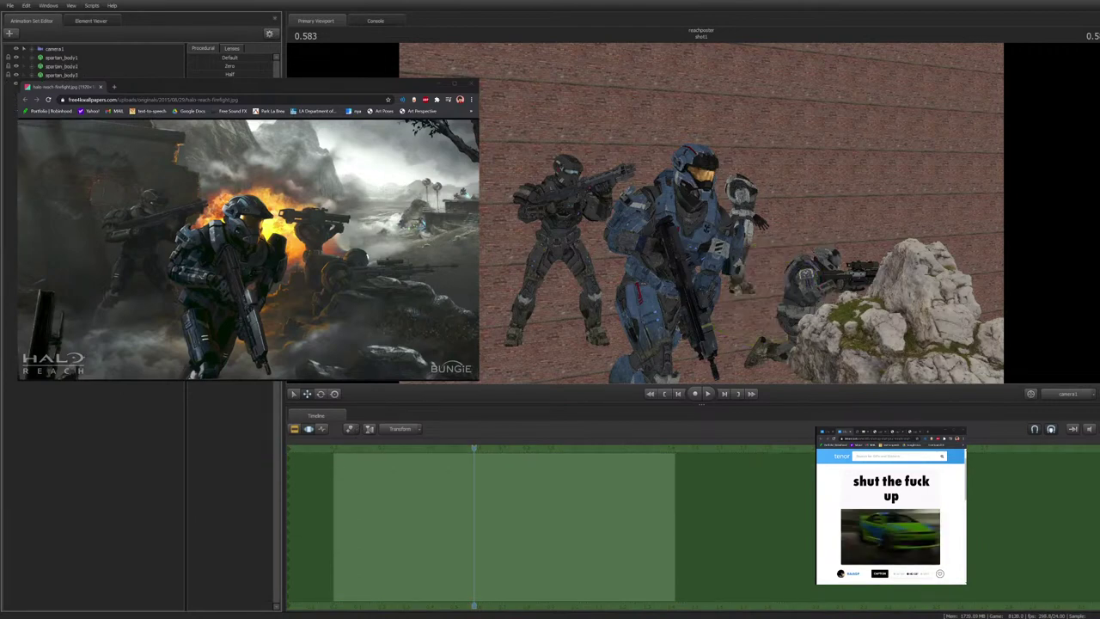
Try to lower the newly added Spartan in camera1, undo the move and return to the work camera
ctrl+shift+click(742, 262)
drag(753, 274, 755, 297)
key(ctrl+z)
click(1068, 394)
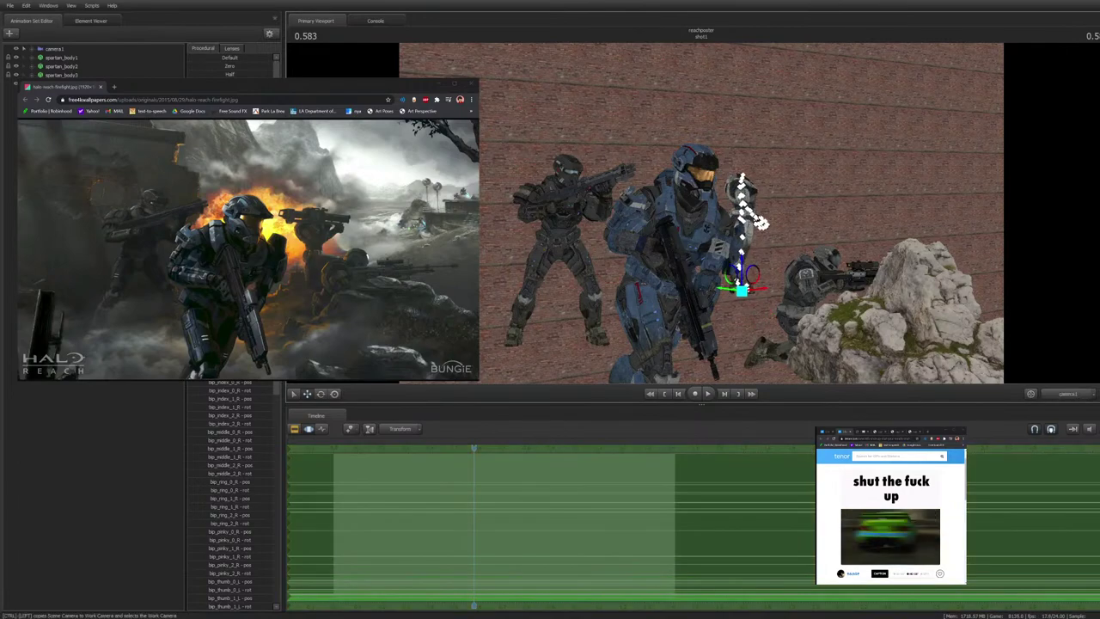
In camera1, place the newly added Spartan between the blue Spartan and the sniper, lower down behind the rocks
click(954, 330)
drag(950, 317, 776, 233)
key(F4)
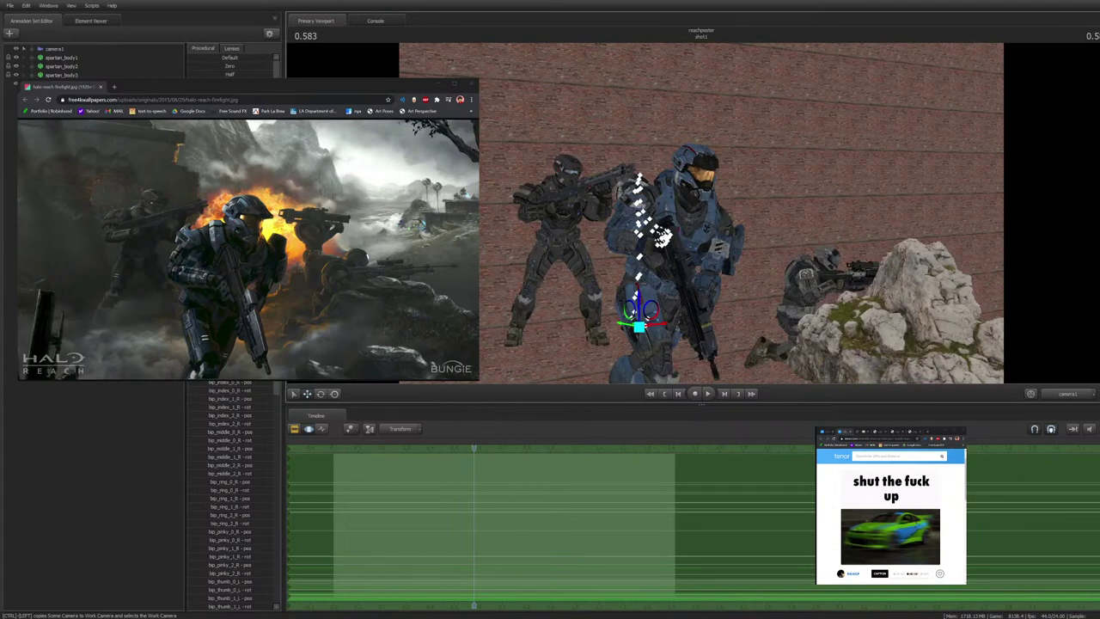
drag(639, 325, 757, 322)
drag(761, 321, 772, 321)
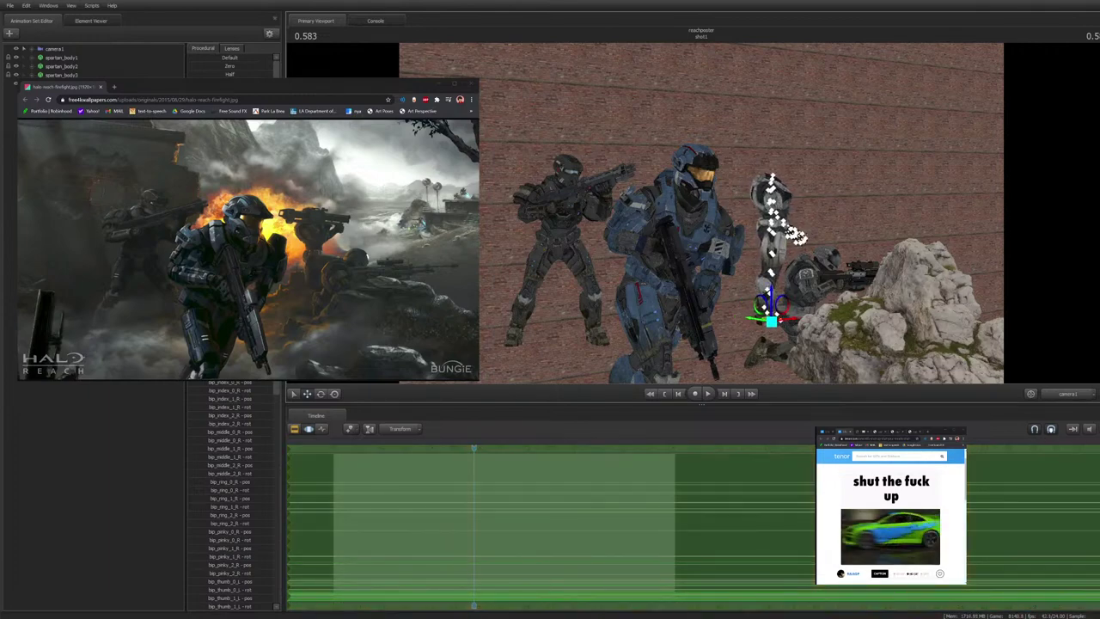
Enlarge the reference wallpaper, shift the newly added Spartan slightly sideways in the work camera and check its placement in camera1
click(224, 247)
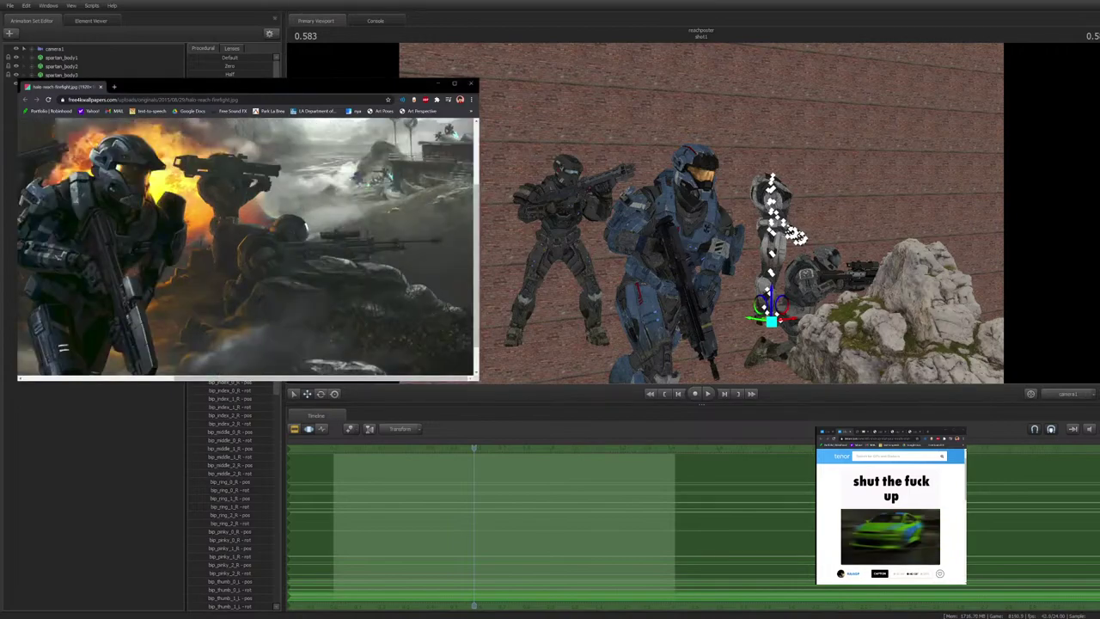
click(758, 234)
click(1068, 393)
drag(826, 249, 928, 243)
key(w)
key(w)
key(s)
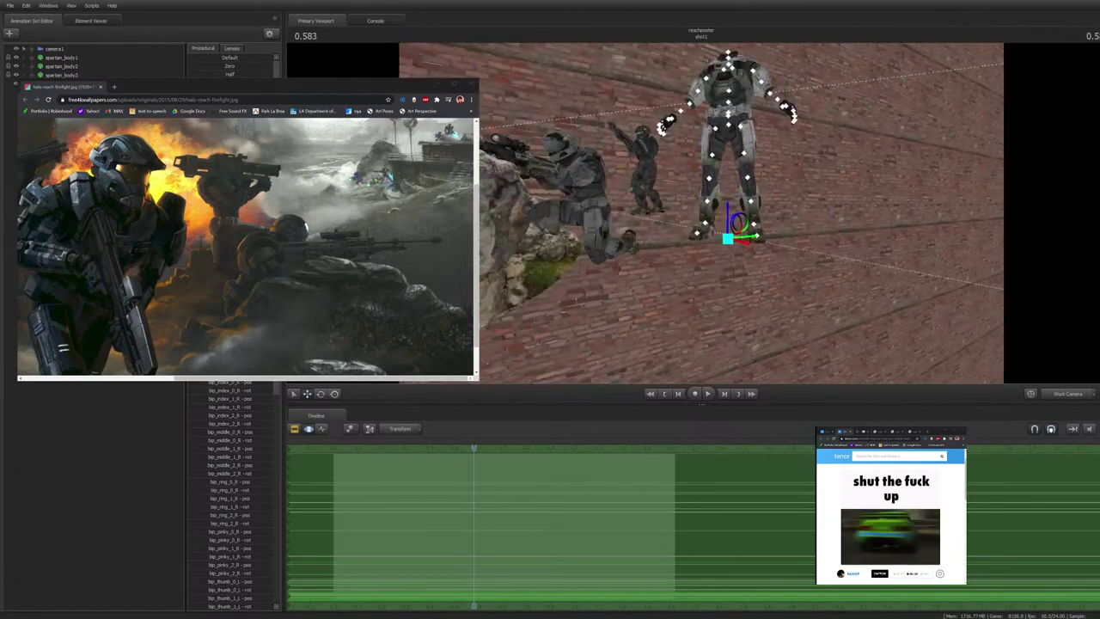
ctrl+click(728, 239)
drag(740, 222, 756, 219)
ctrl+click(761, 217)
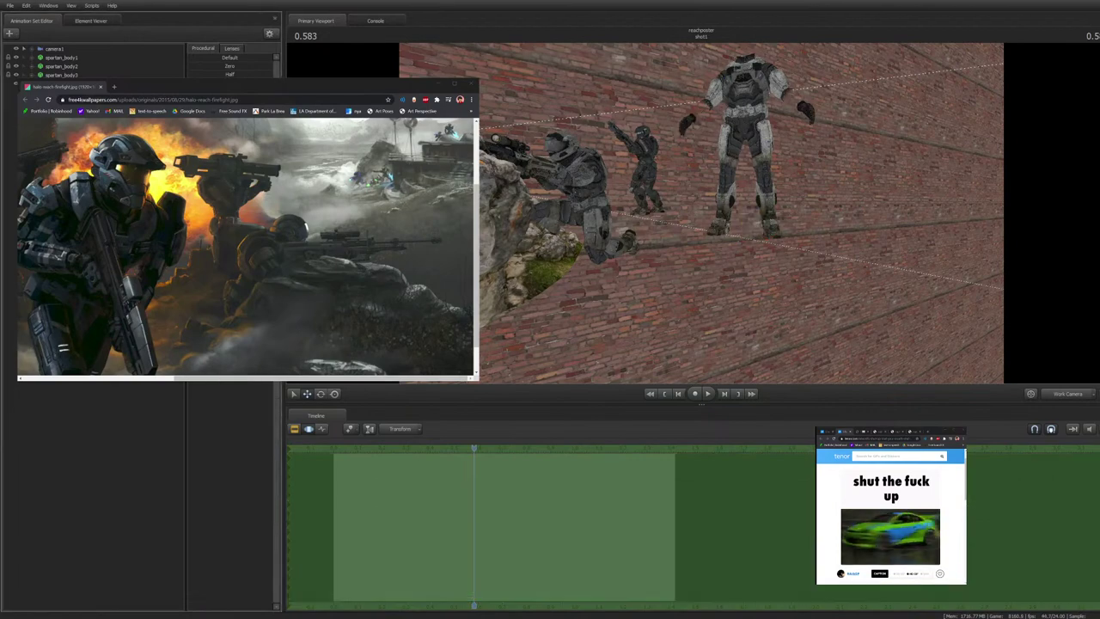
click(1068, 394)
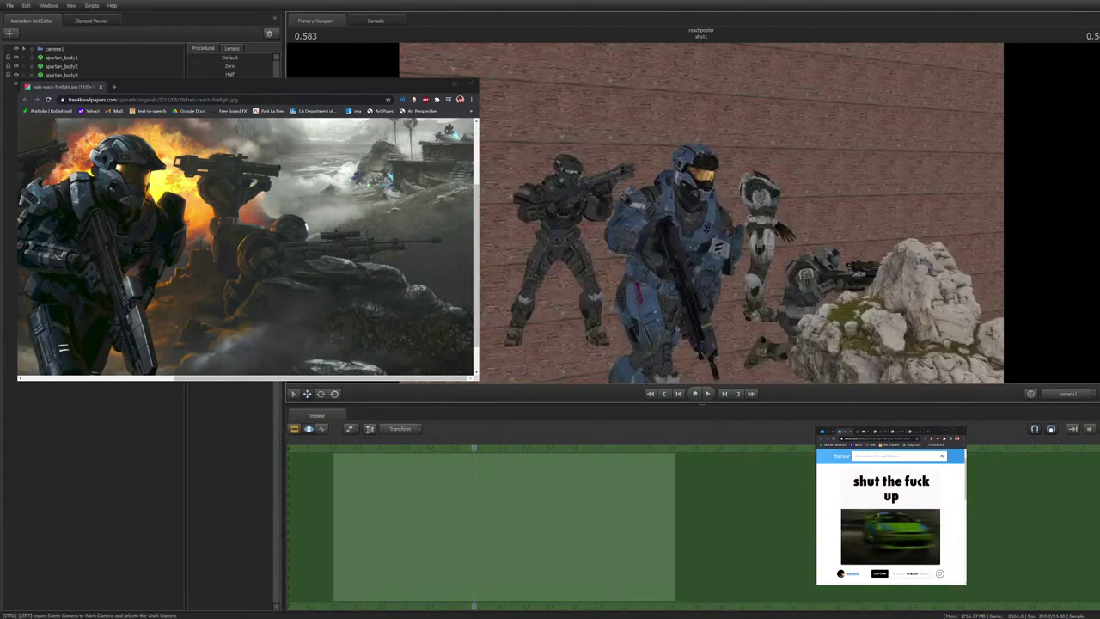
In the work camera, add the matching forearms to the newly added Spartan, joining its upper arms to its hands
click(1068, 394)
mouse_move(701, 213)
mouse_down()
mouse_move(705, 172)
mouse_move(698, 206)
mouse_move(711, 218)
mouse_up()
key(w)
key(s)
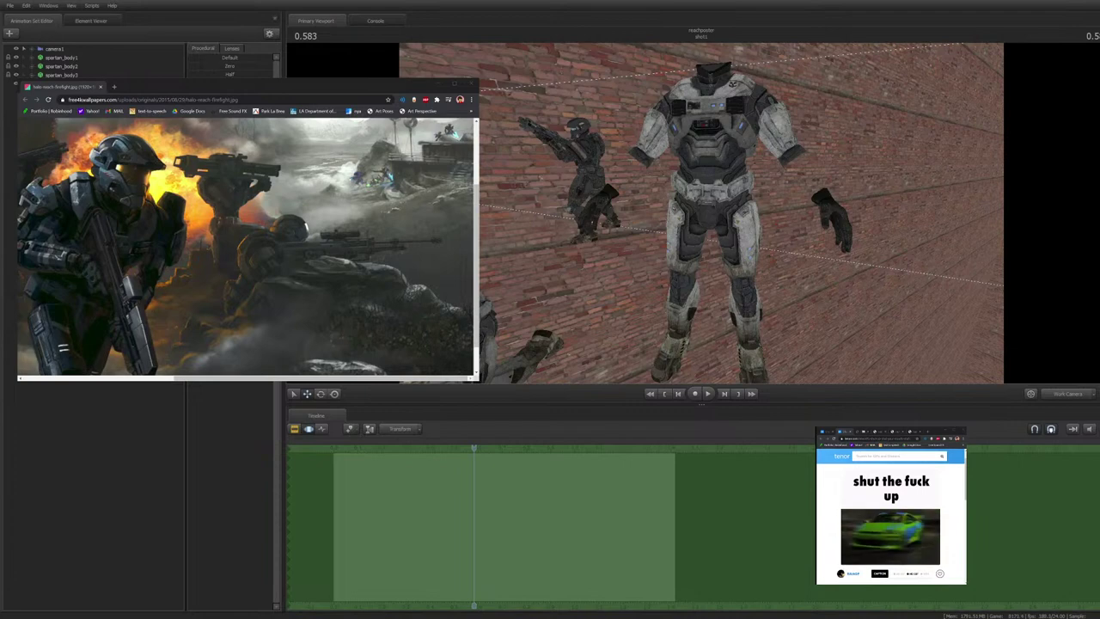
click(62, 83)
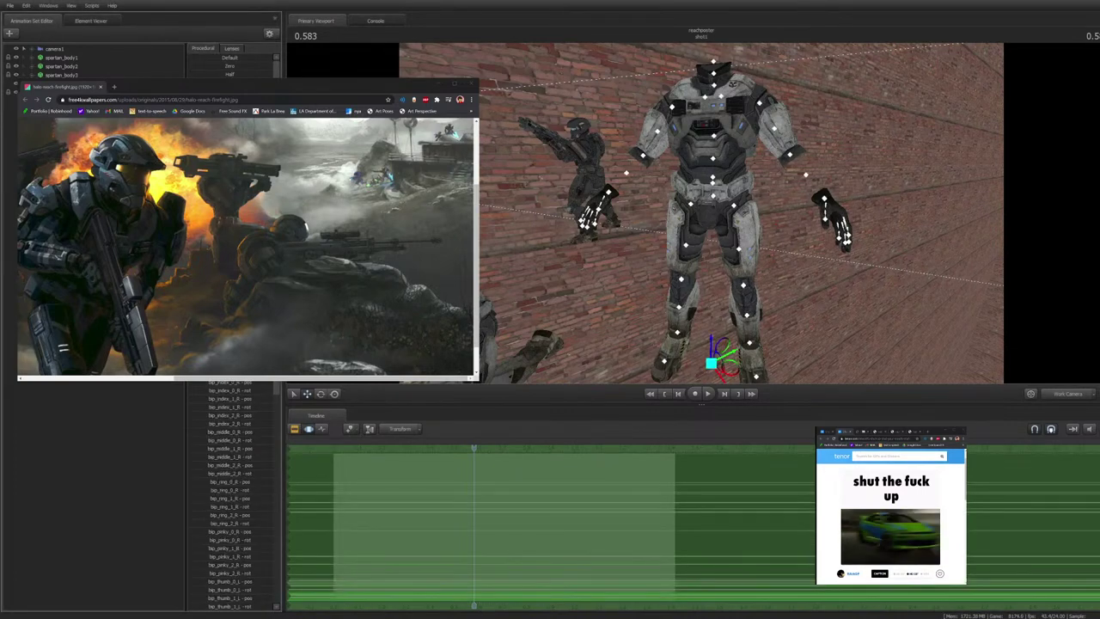
click(62, 92)
drag(193, 67, 270, 66)
click(95, 482)
click(62, 83)
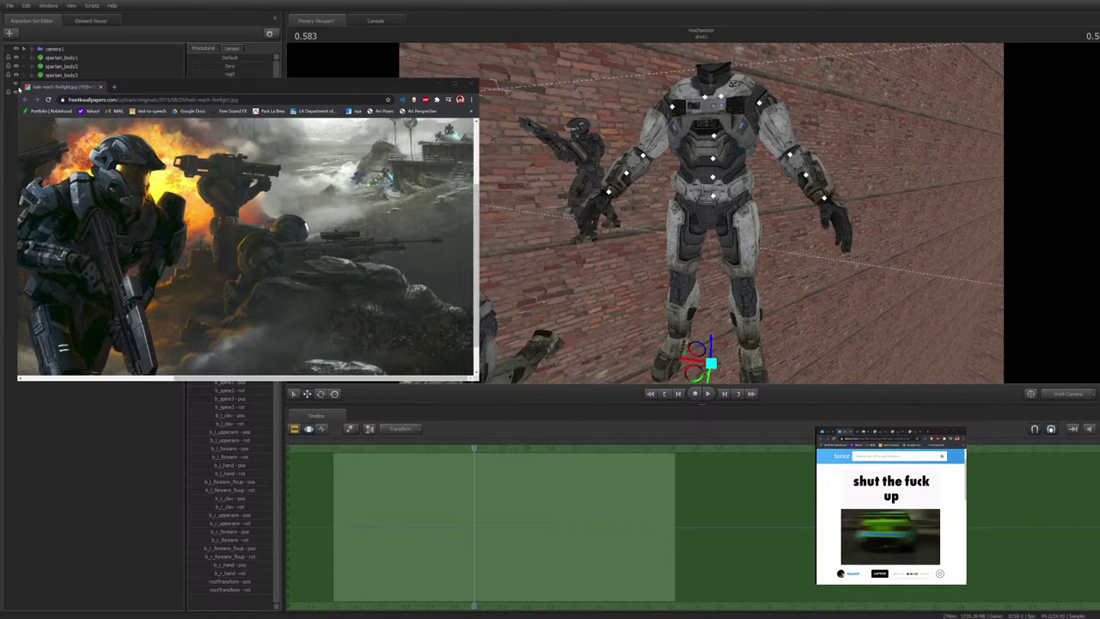
Fit the whole Halo Reach wallpaper in the reference browser window and return to Source Filmmaker
click(21, 90)
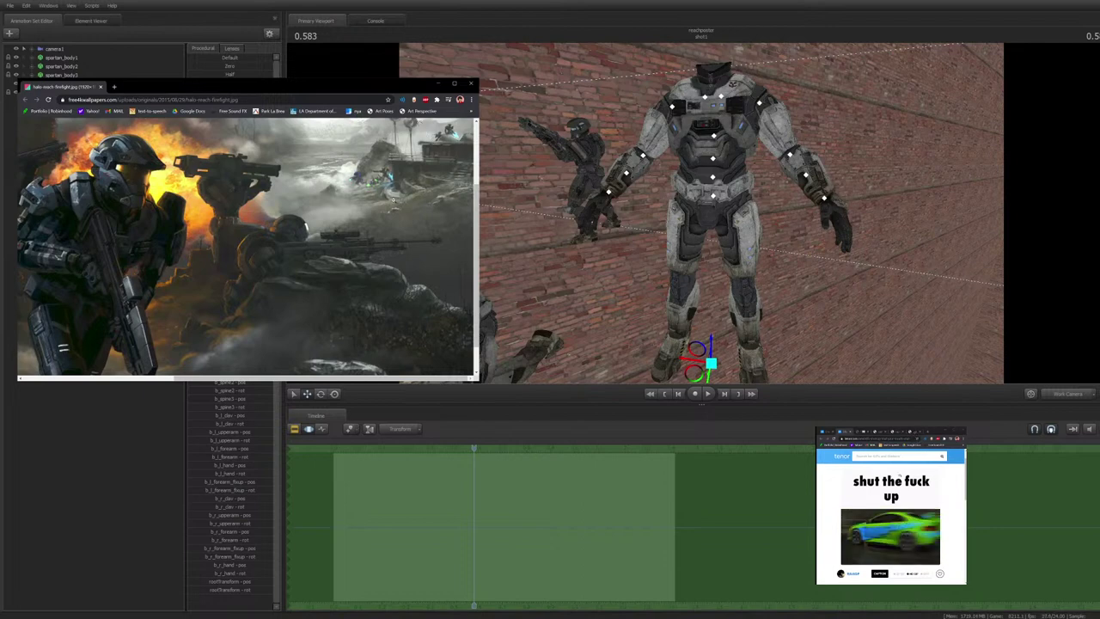
click(393, 200)
key(alt+Tab)
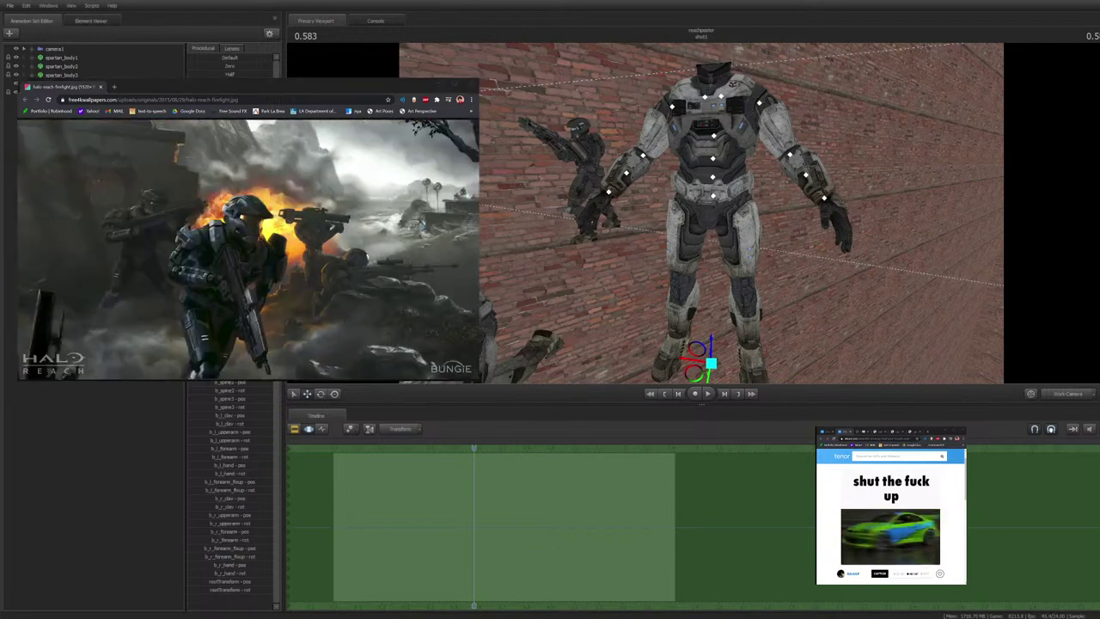
key(Escape)
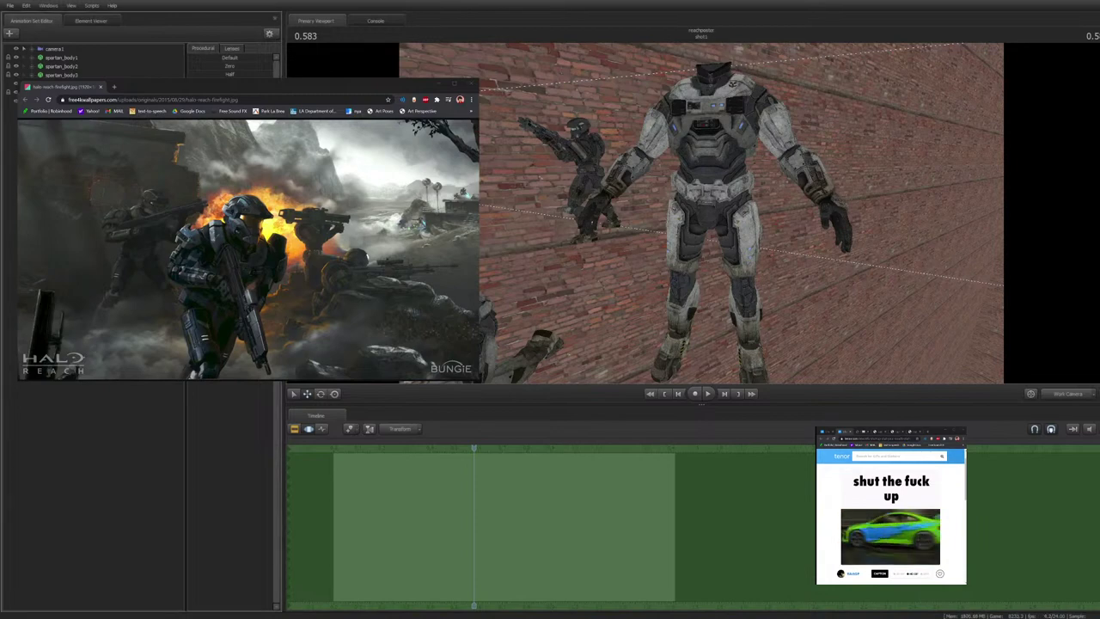
Attach the helmet to the headless Spartan body's neck
click(61, 92)
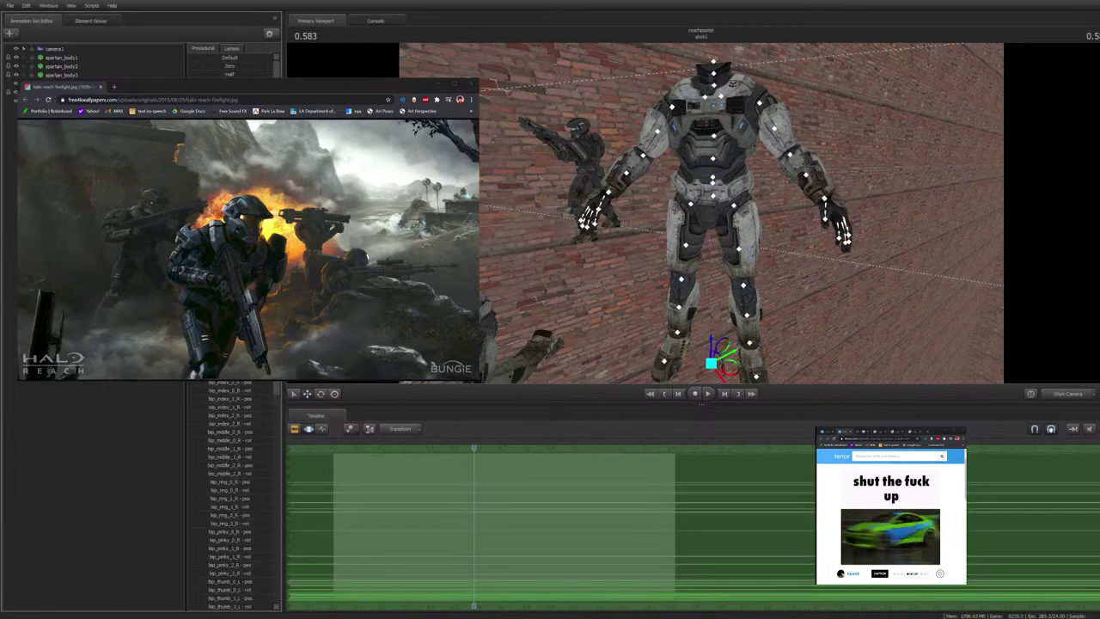
click(62, 101)
key(ctrl+v)
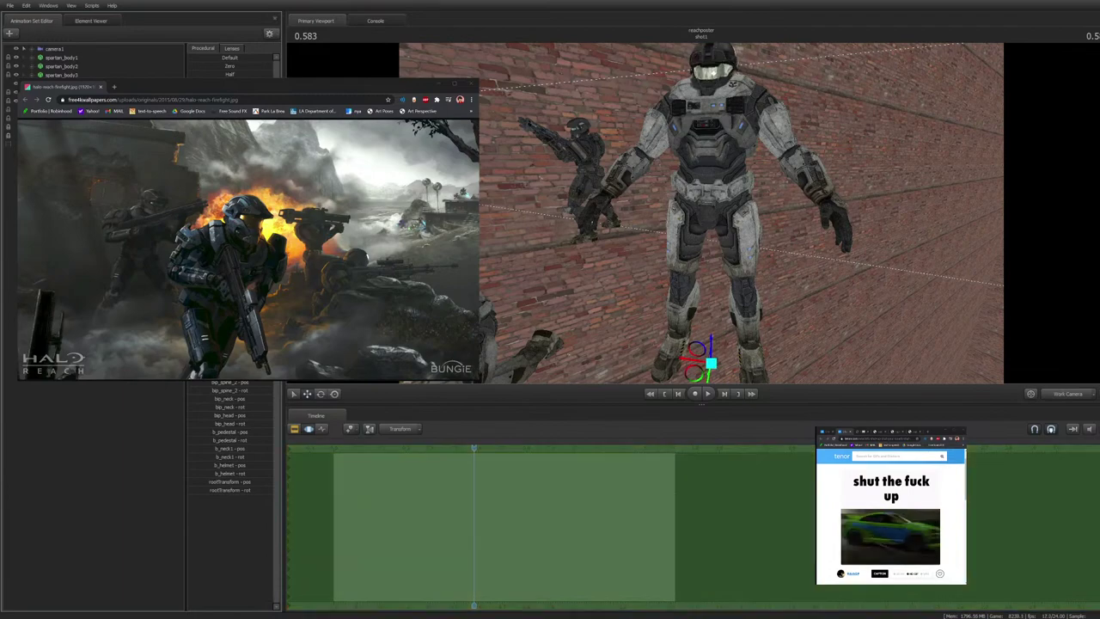
Examine the helmet's fit on the Spartan's neck up close and from the side
ctrl+click(714, 72)
key(w)
mouse_move(714, 104)
mouse_down()
mouse_move(713, 68)
mouse_move(718, 94)
mouse_up()
key(s)
drag(711, 183, 761, 120)
key(a)
key(w)
key(s)
key(e)
mouse_move(715, 176)
mouse_down()
mouse_move(680, 177)
mouse_move(723, 172)
mouse_up()
key(w)
key(e)
key(w)
key(a)
key(s)
key(w)
key(d)
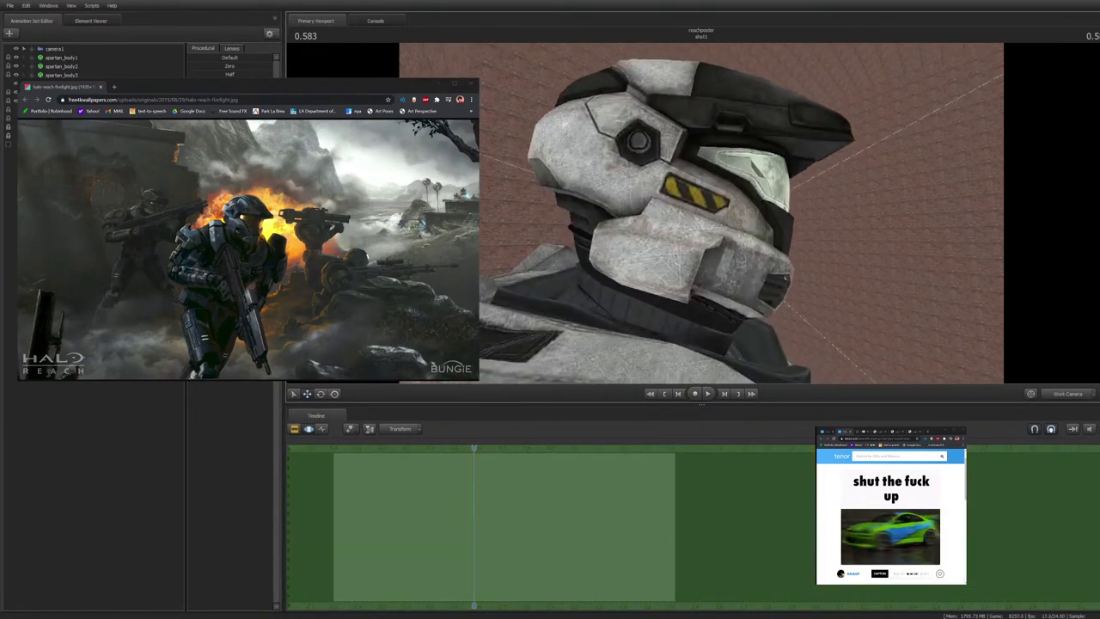
drag(689, 165, 658, 178)
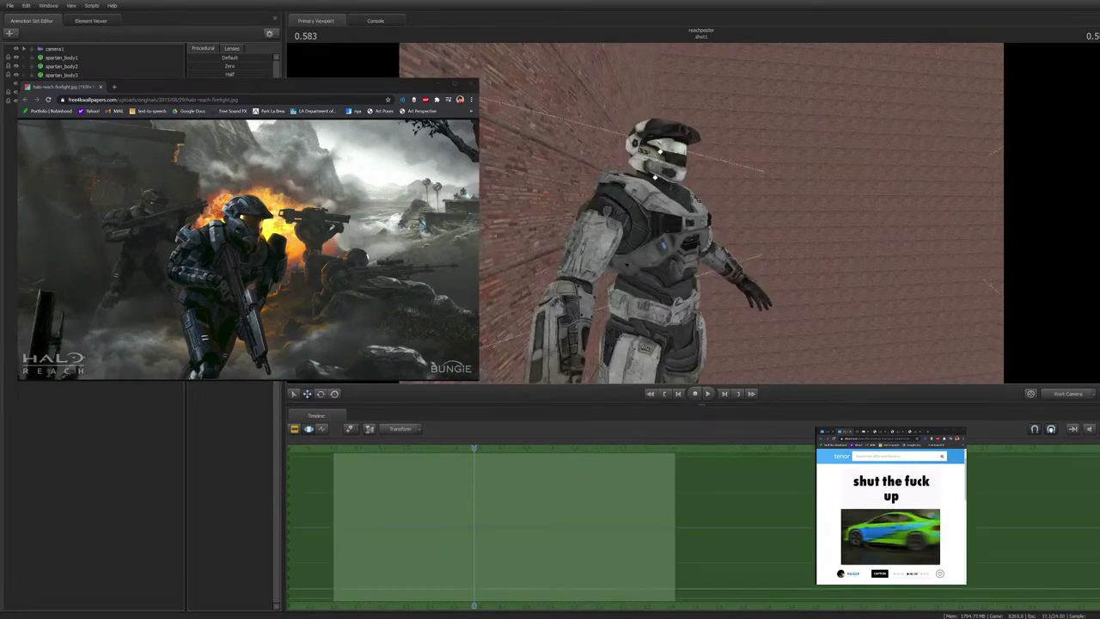
Examine the assembled Spartan's body and armour from several sides against the reference wallpaper
click(24, 92)
click(62, 109)
click(62, 117)
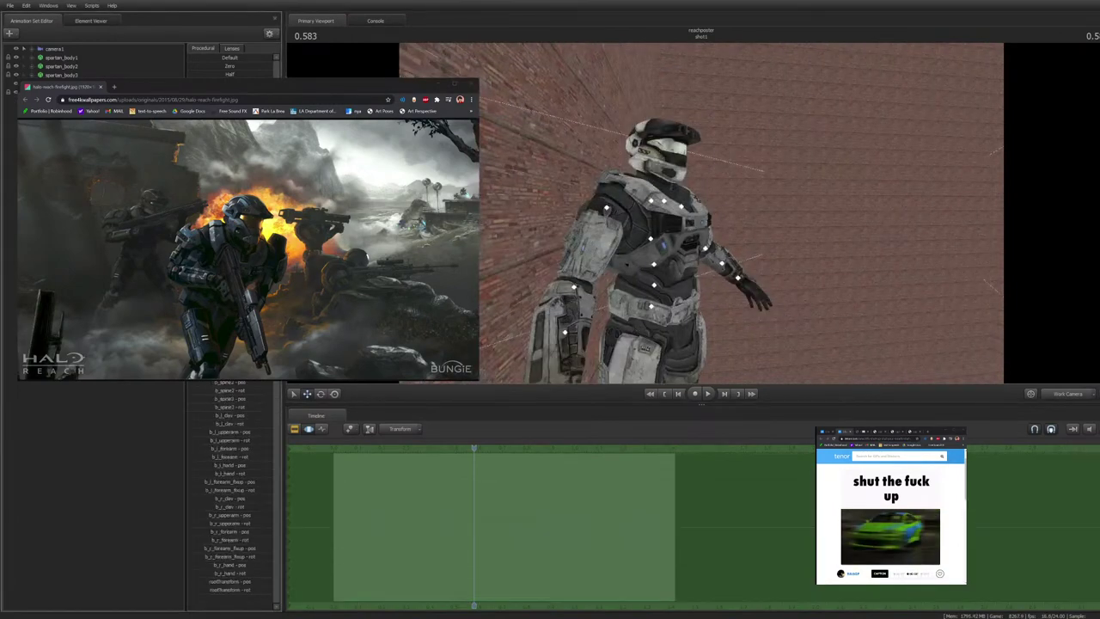
click(62, 92)
drag(701, 215, 559, 245)
key(d)
key(s)
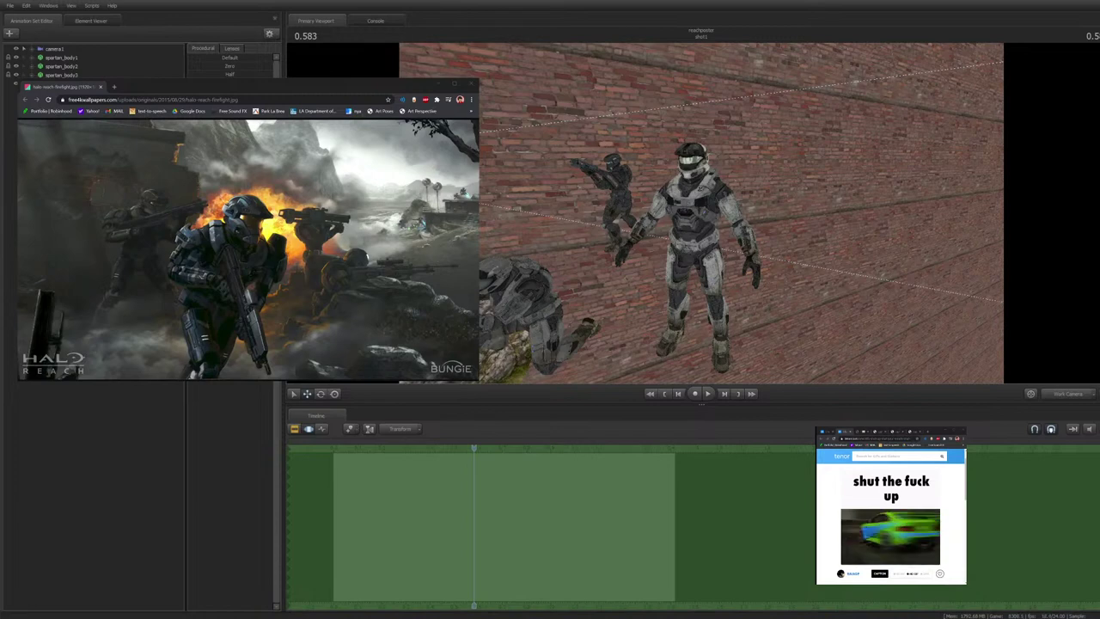
drag(702, 215, 804, 216)
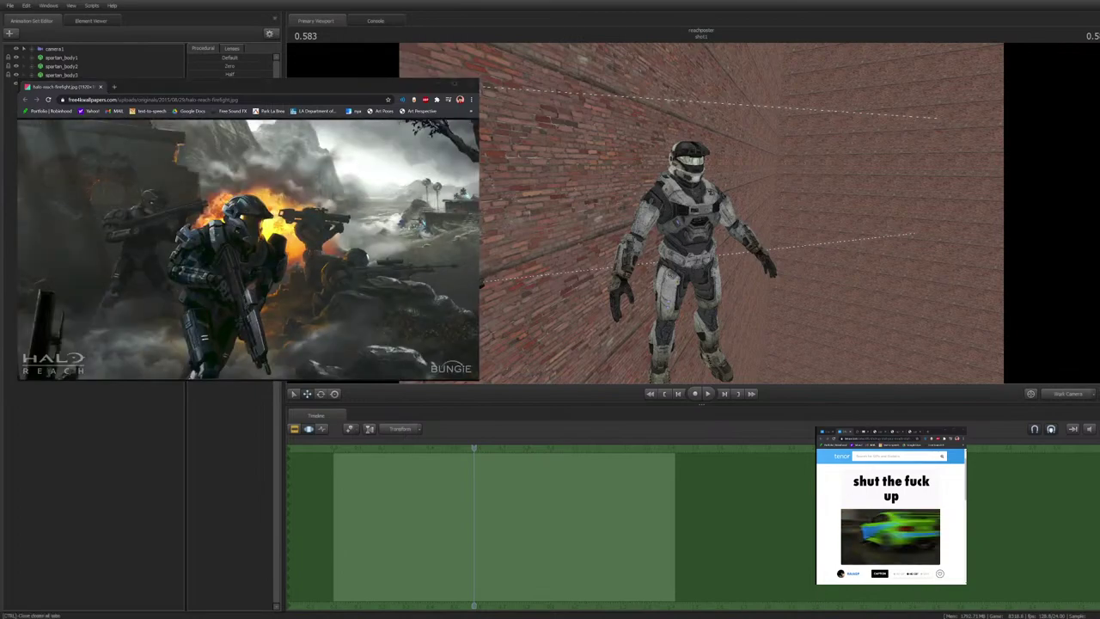
key(w)
key(s)
key(w)
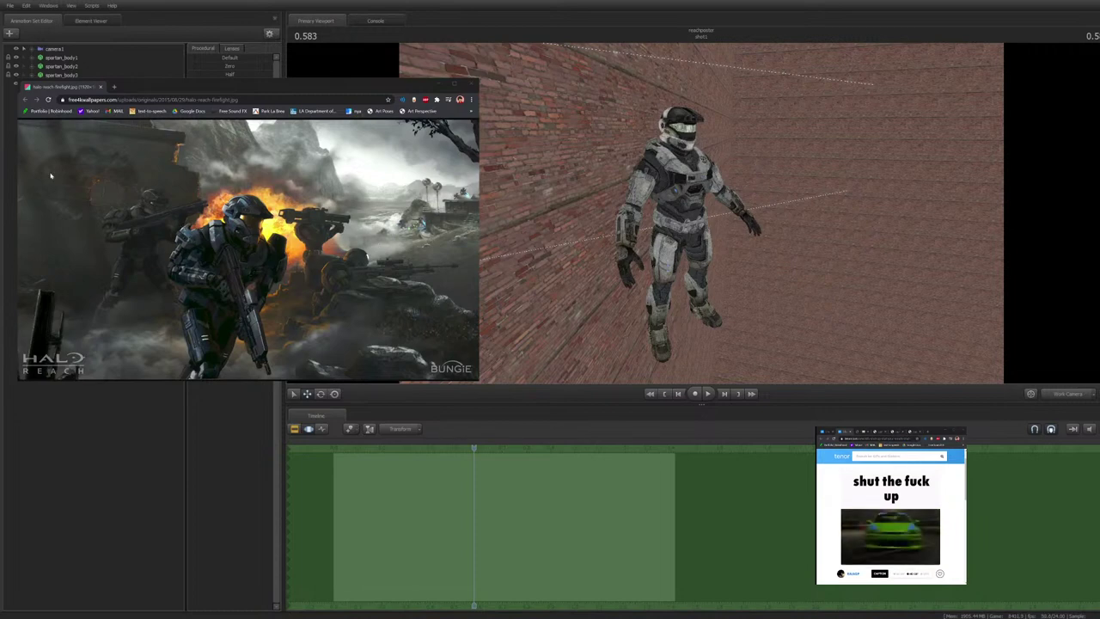
click(25, 89)
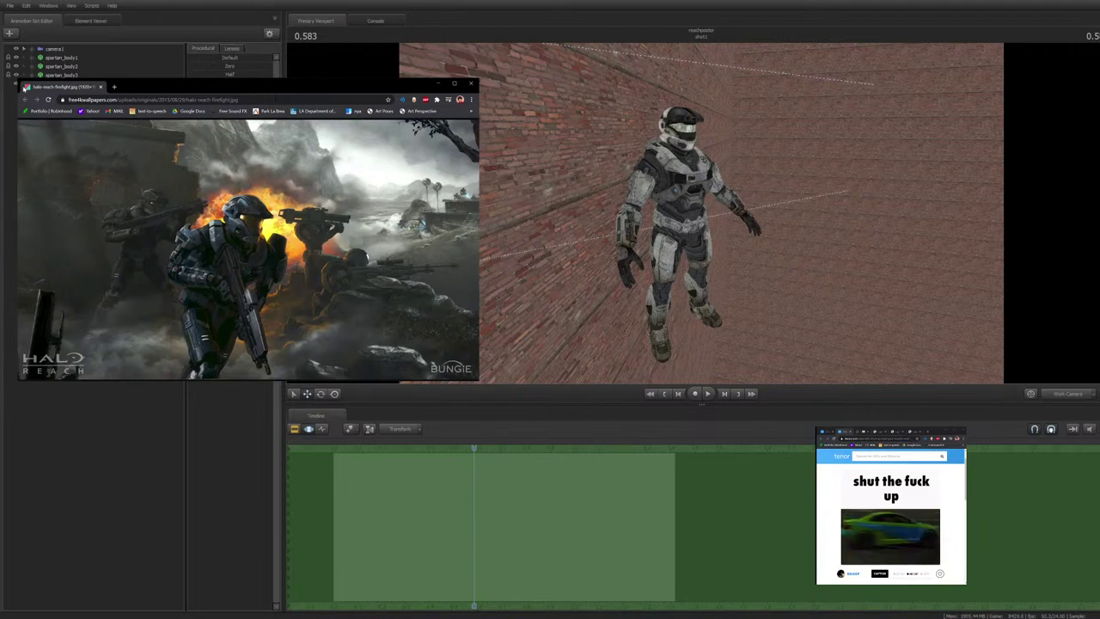
key(alt+Tab)
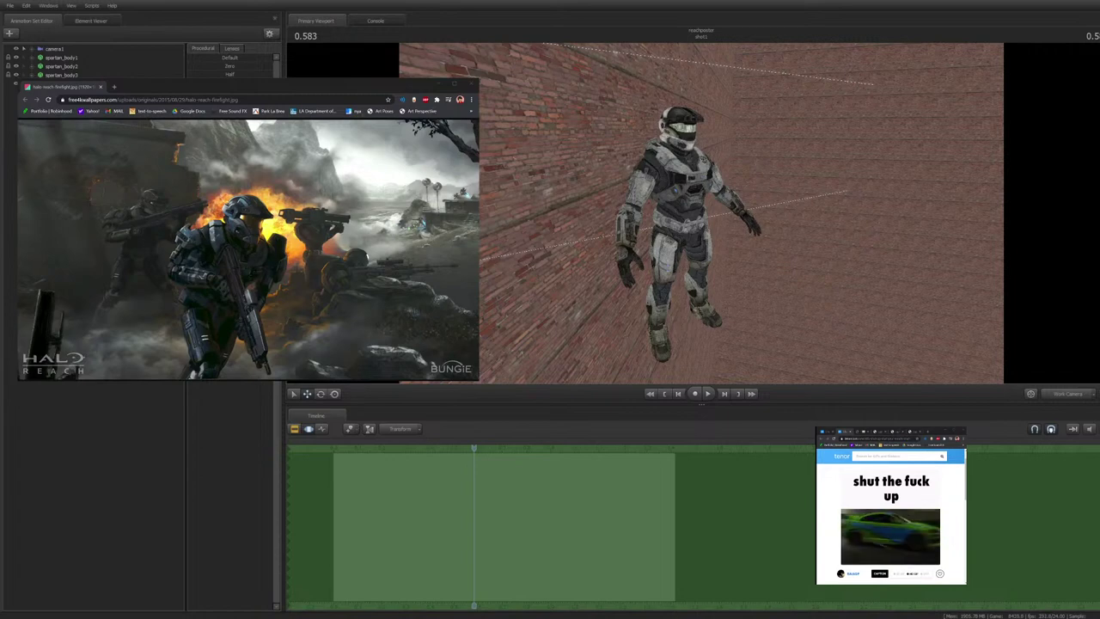
Snap the backpack onto the Spartan's back with the Zero preset
click(61, 58)
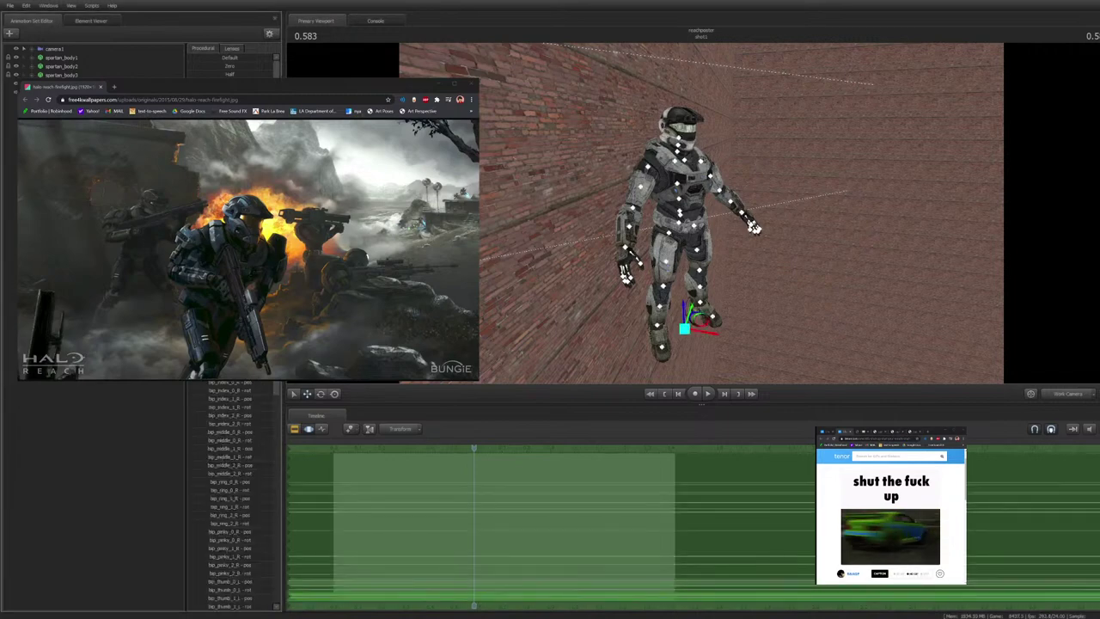
click(61, 66)
drag(210, 67, 270, 66)
click(120, 430)
drag(619, 232, 653, 223)
key(w)
key(a)
key(s)
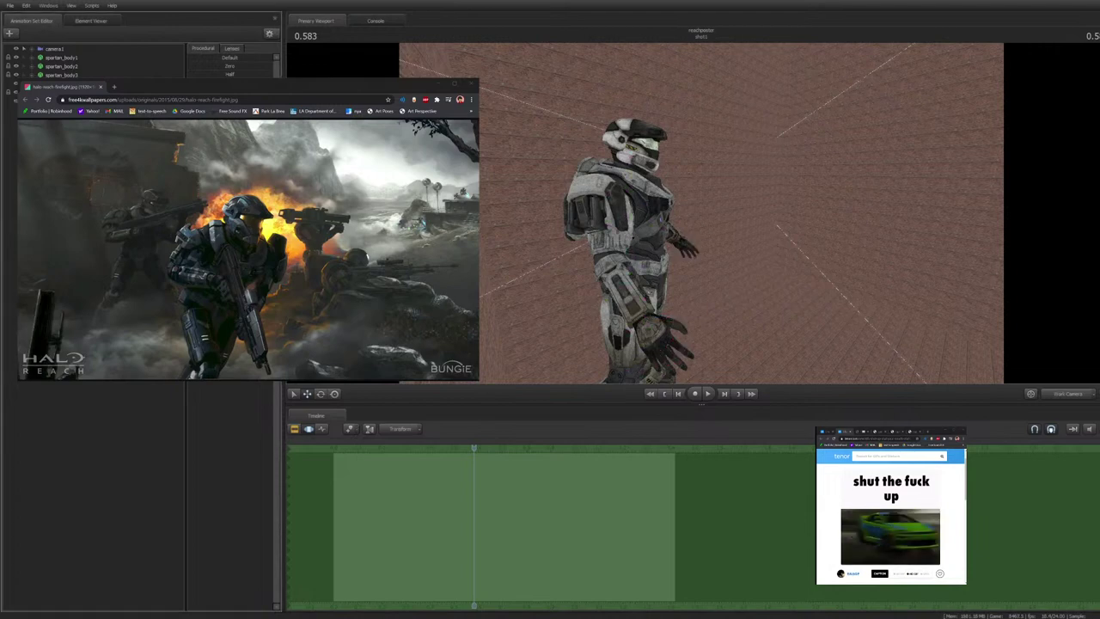
Snap the large shoulder-fired gun to the Spartan's hand with the Zero preset
click(61, 84)
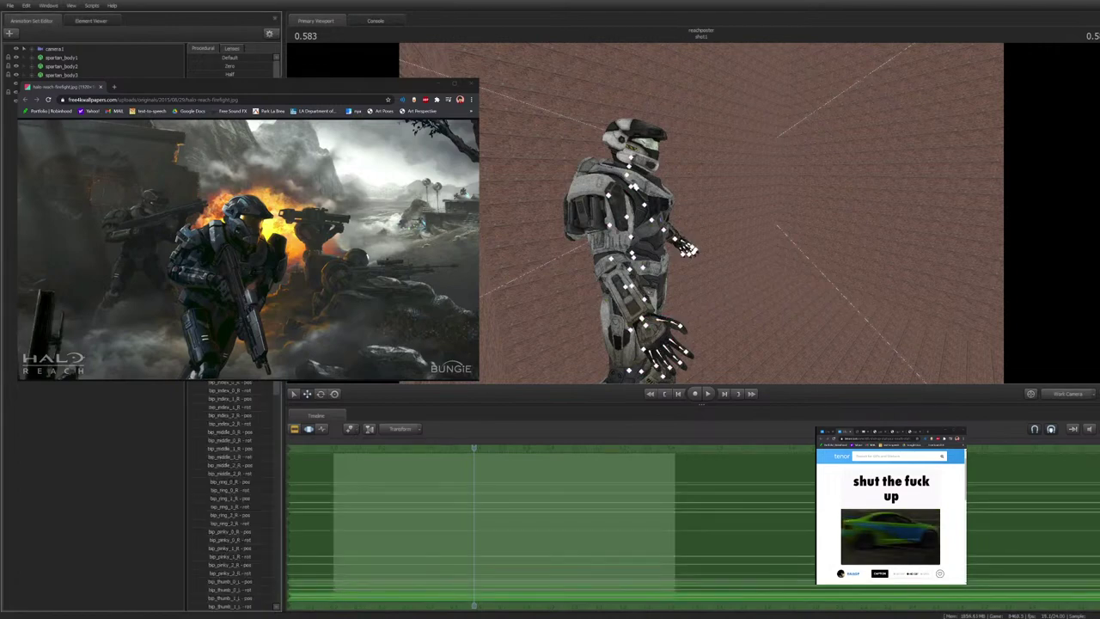
key(Escape)
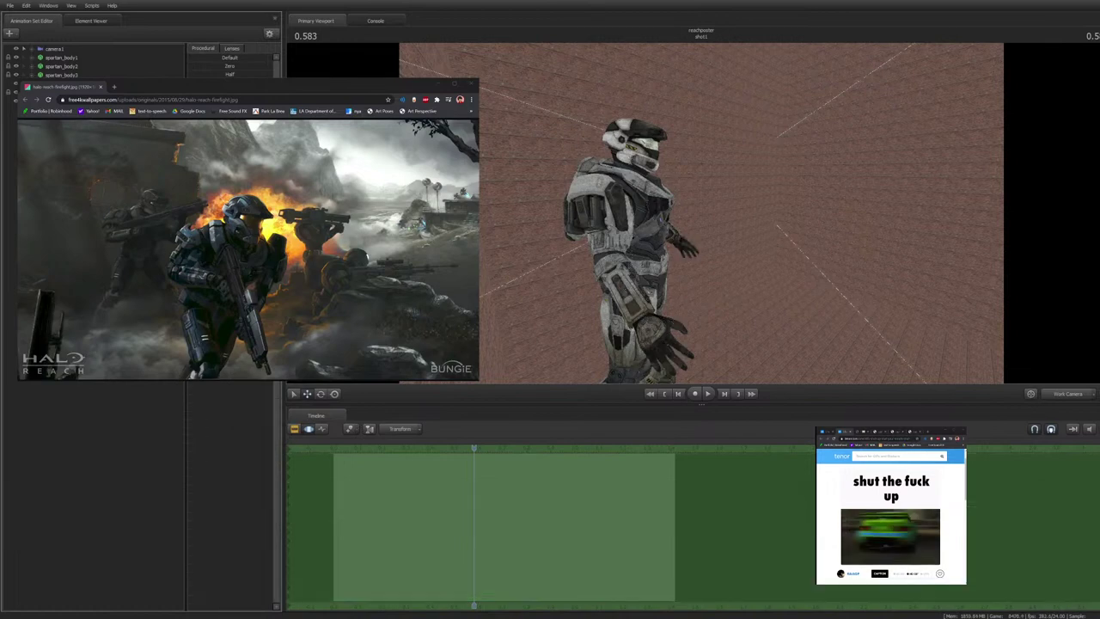
ctrl+click(642, 318)
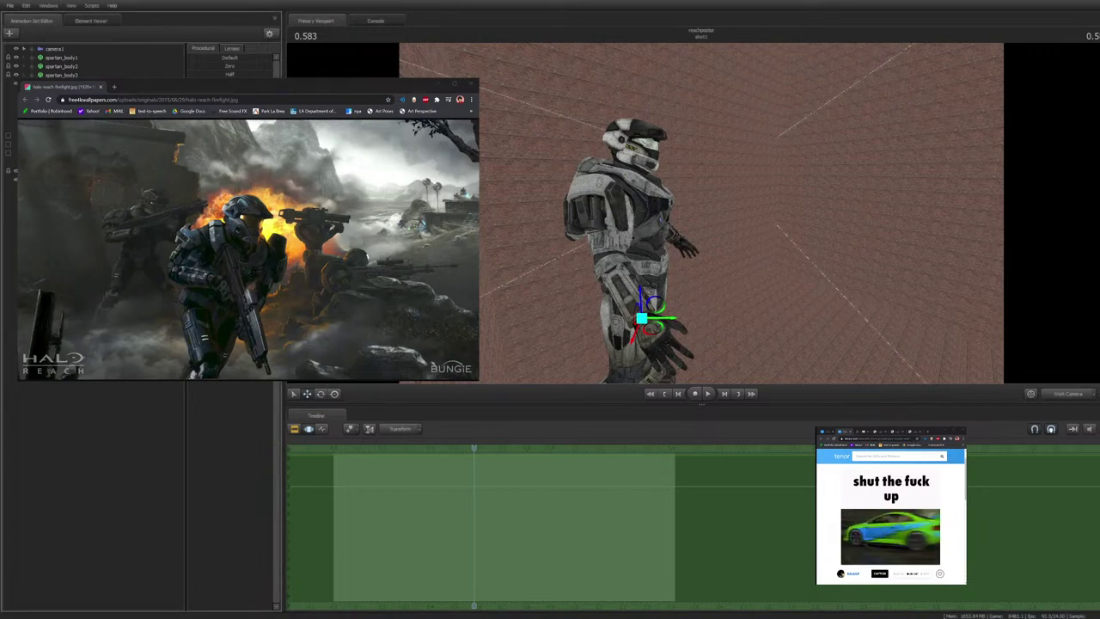
key(Escape)
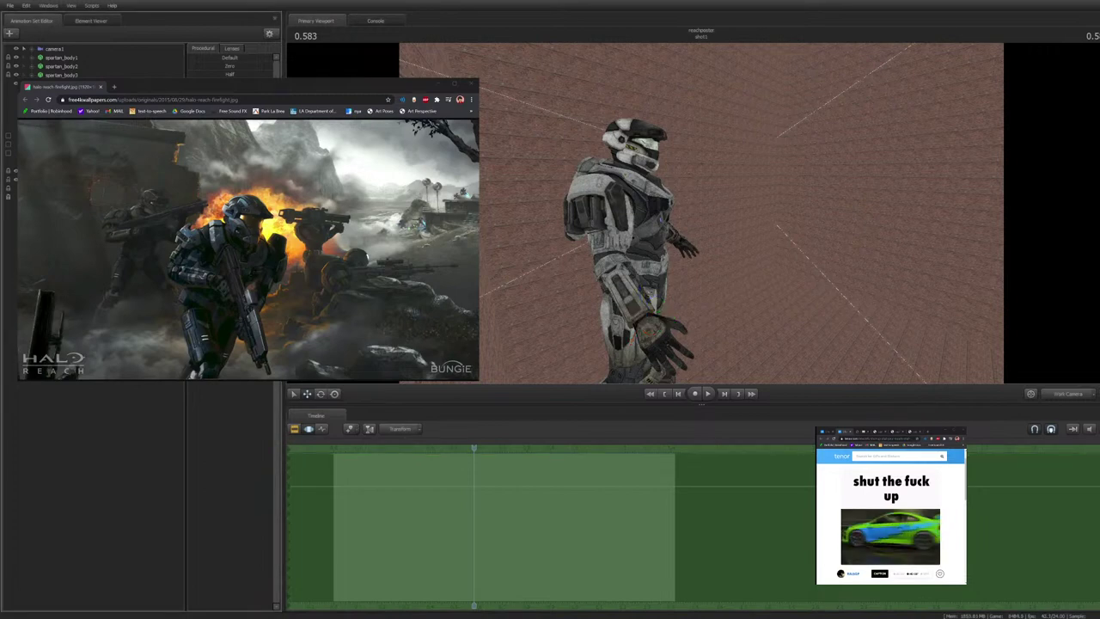
drag(207, 66, 269, 66)
Rotate and shift the large gun so that its grip lines up with the Spartan's hand
drag(740, 215, 745, 298)
key(e)
drag(654, 220, 607, 259)
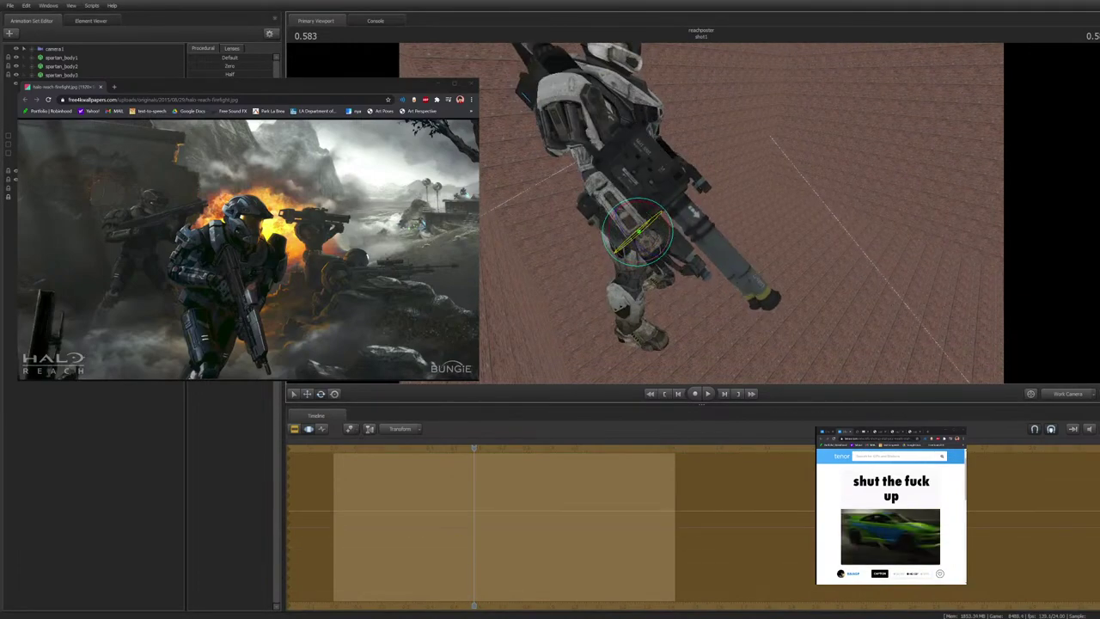
drag(701, 225, 652, 262)
drag(549, 318, 591, 303)
key(e)
key(s)
key(w)
key(Escape)
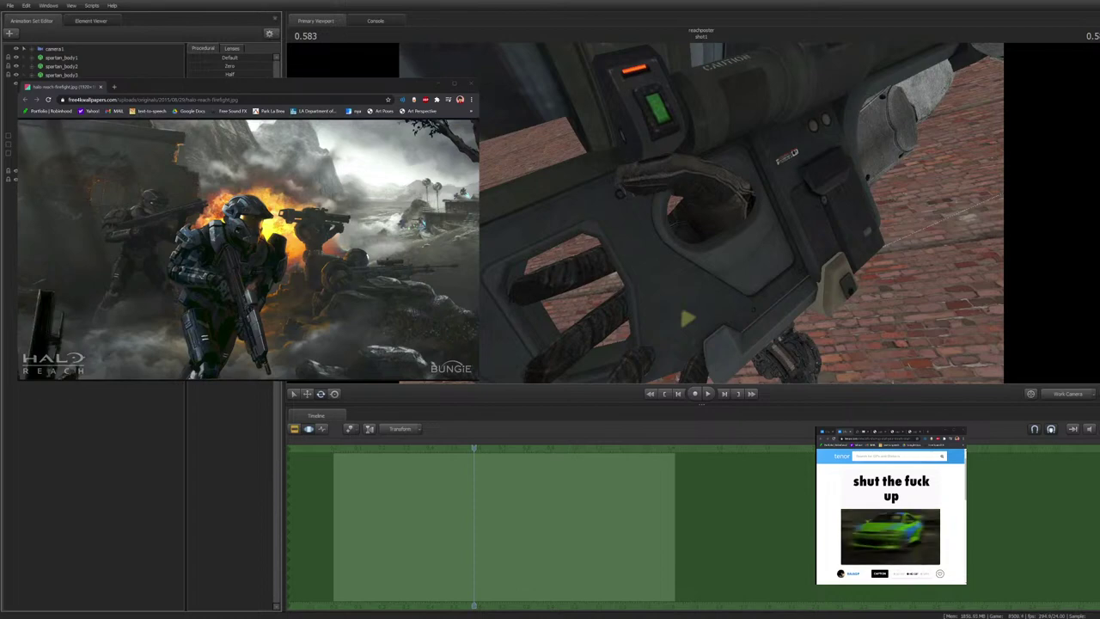
Rotate the gripping hand's thumb down over the gun's grip and bend the little finger inward
click(730, 197)
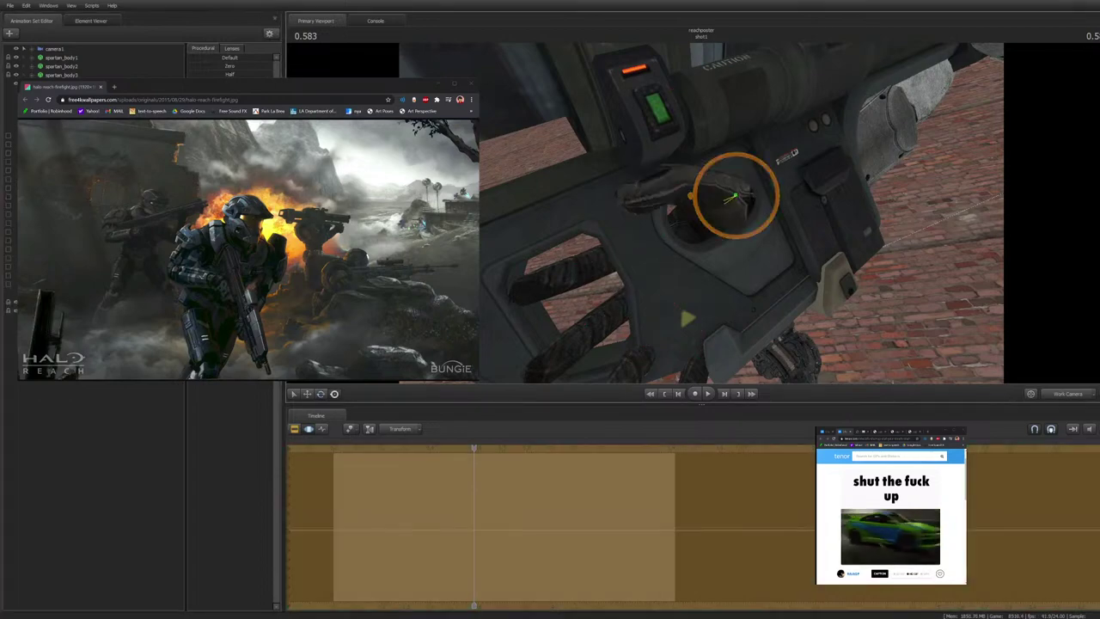
drag(692, 194, 694, 184)
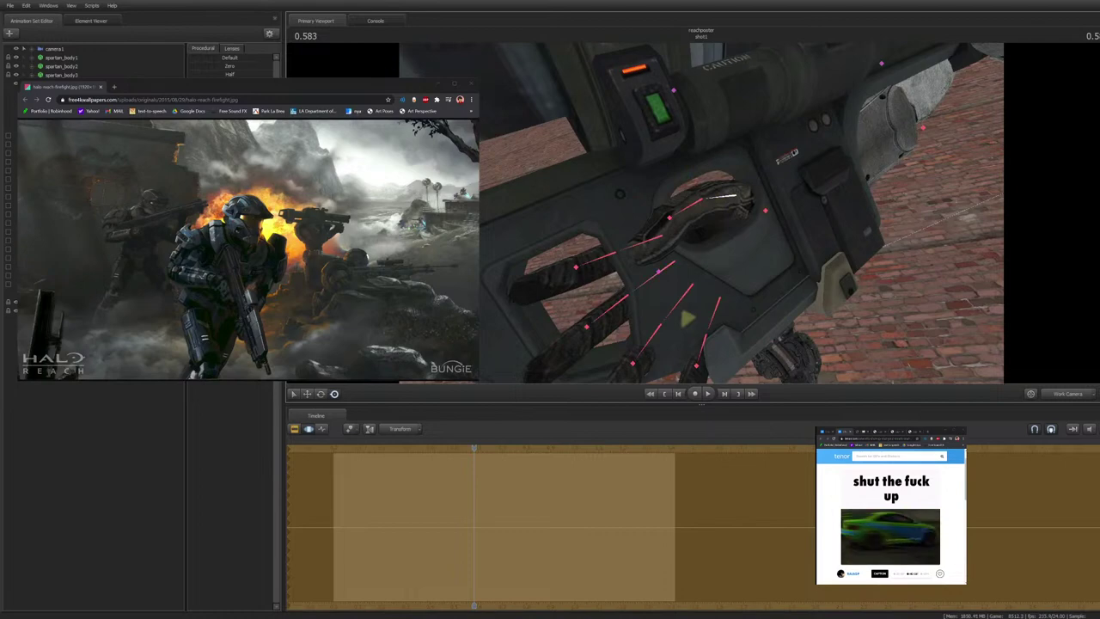
ctrl+click(715, 312)
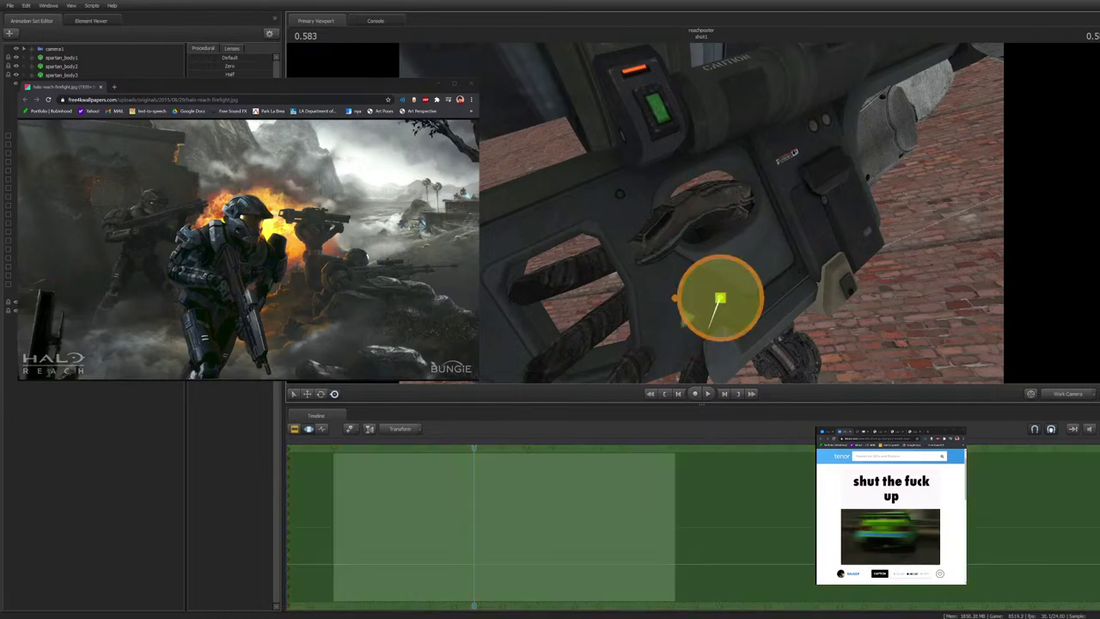
drag(687, 321, 687, 318)
key(q)
Nudge the gun's position so that its grip sits better inside the hand
ctrl+click(655, 238)
ctrl+click(658, 272)
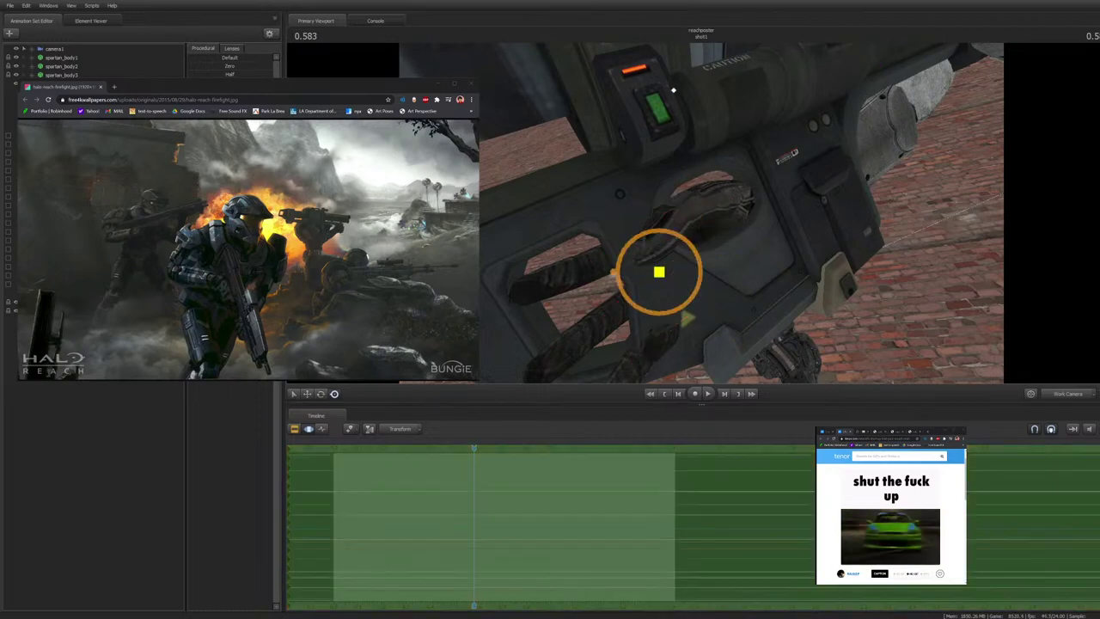
key(w)
key(e)
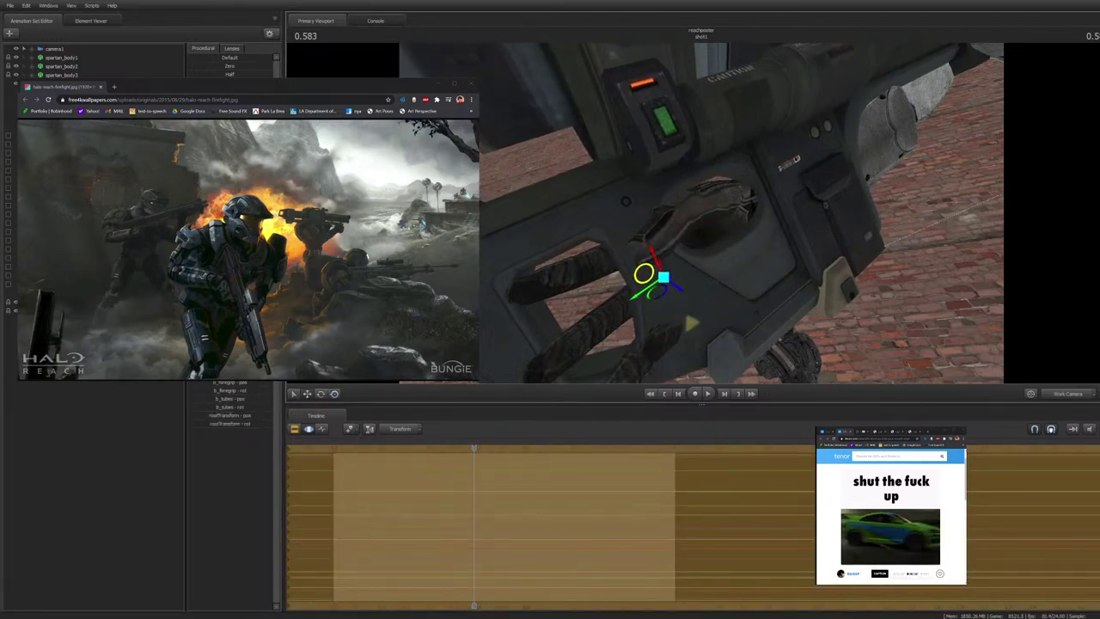
drag(649, 276, 651, 284)
click(129, 455)
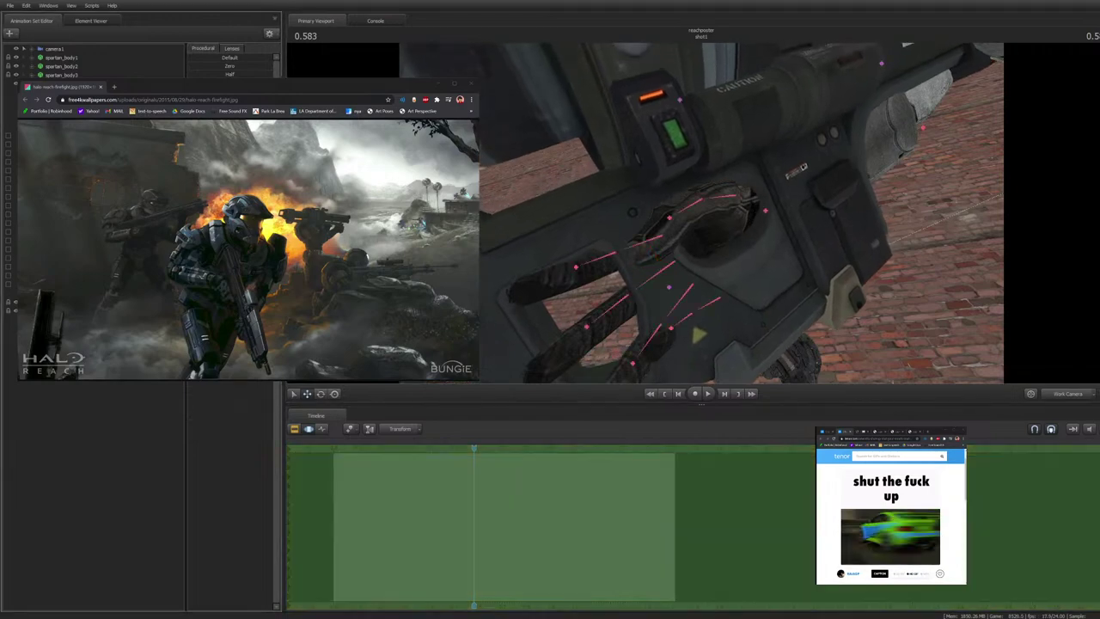
Rotate the index finger's base and middle joints to curl it around the gun's grip
ctrl+click(662, 237)
key(r)
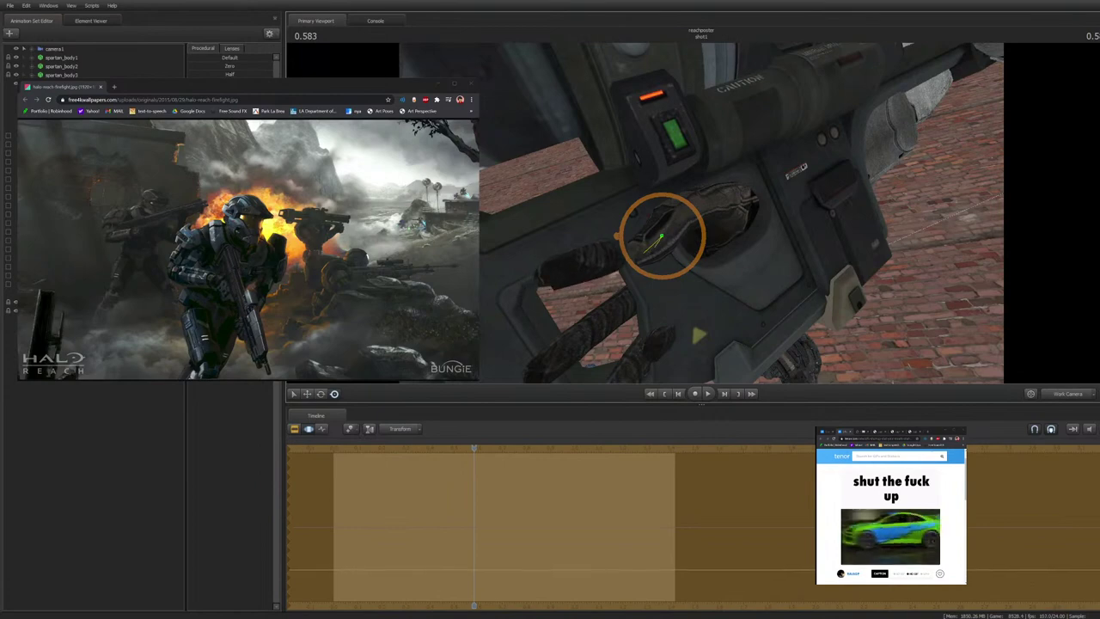
ctrl+click(616, 253)
drag(616, 253, 612, 263)
ctrl+click(660, 236)
drag(661, 237, 650, 235)
ctrl+click(615, 251)
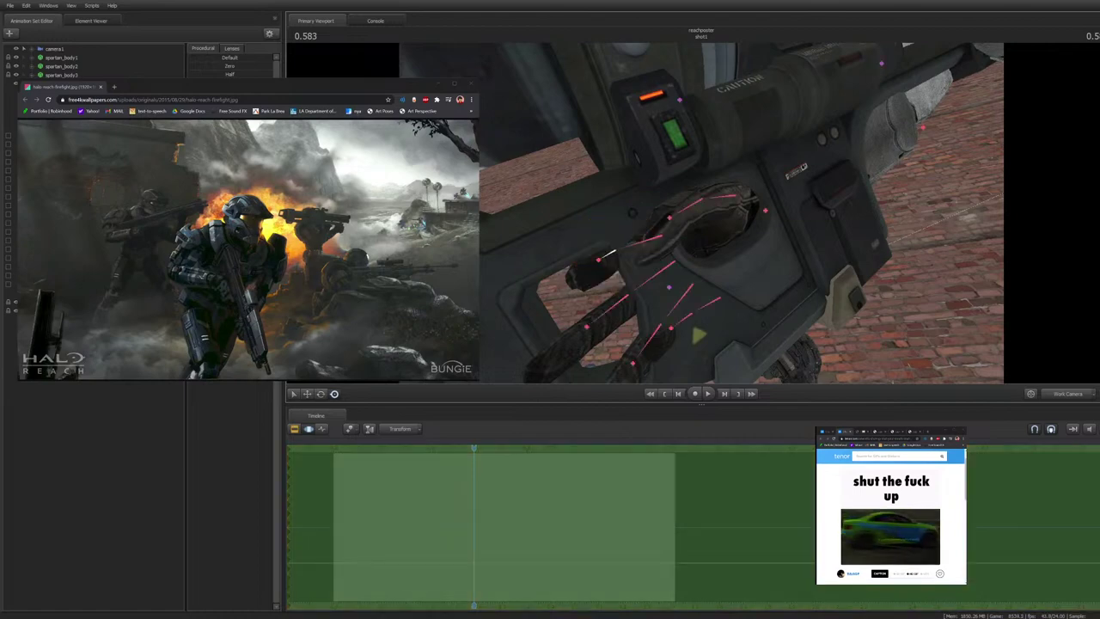
Bend the tip of the index finger inward around the gun's grip
click(599, 258)
drag(600, 259, 598, 256)
click(598, 258)
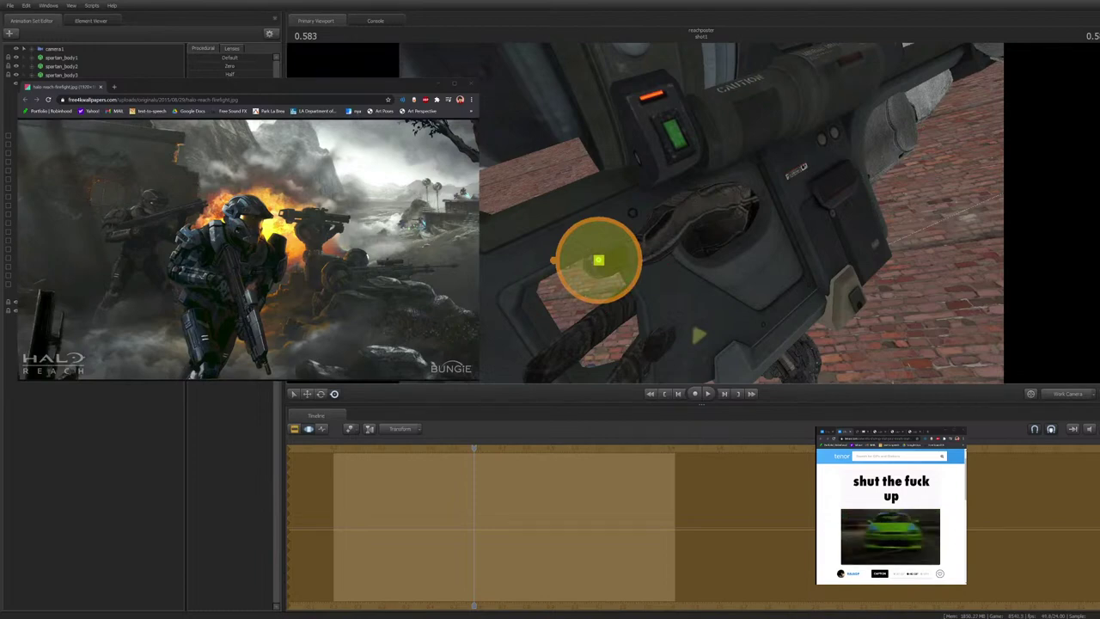
click(598, 259)
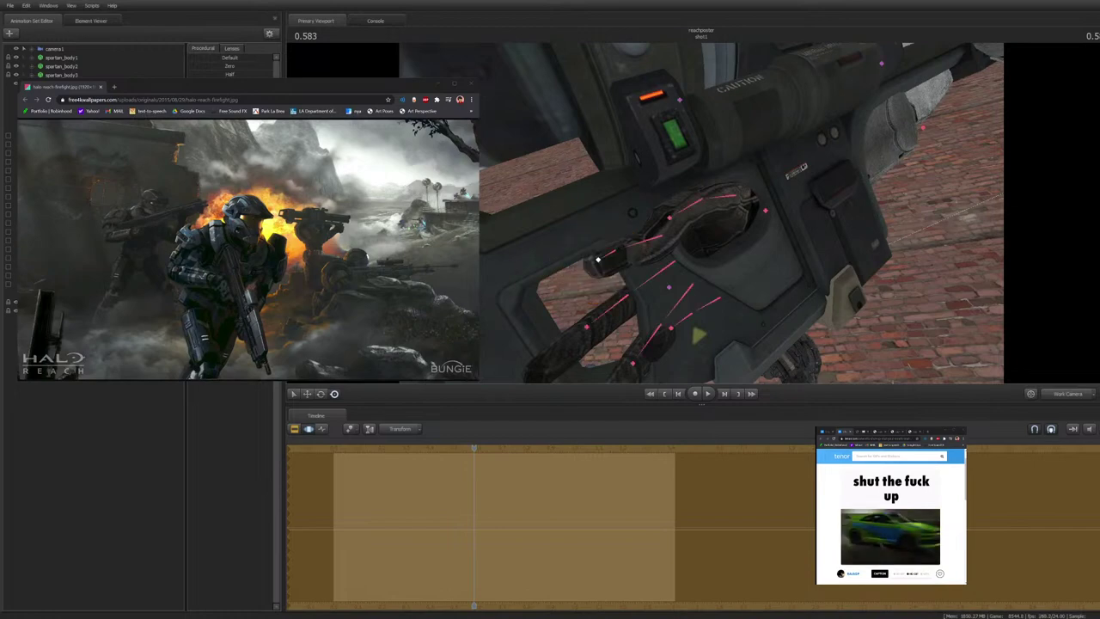
click(599, 258)
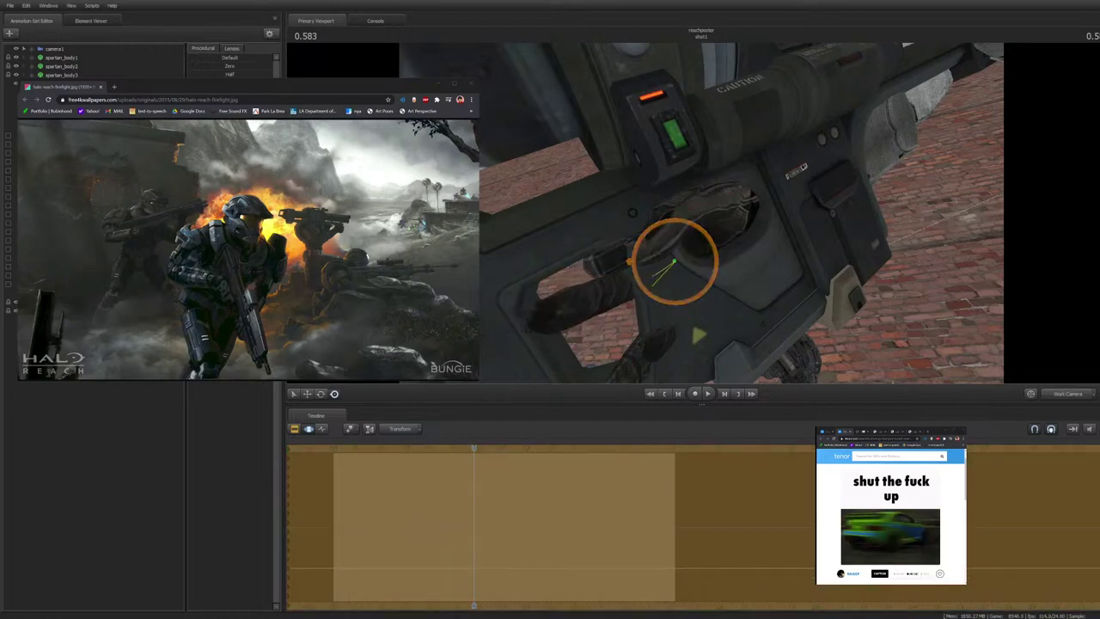
Curl the middle finger around the gun's grip by rotating its base, middle and tip joints
drag(645, 292, 690, 277)
ctrl+click(630, 277)
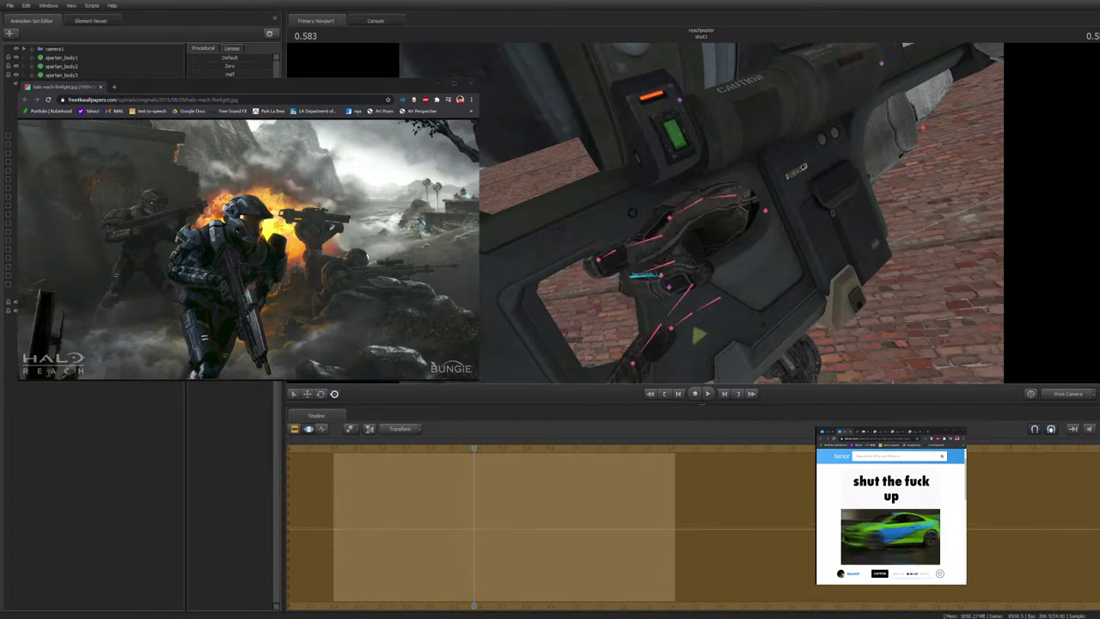
click(661, 274)
click(661, 275)
click(632, 276)
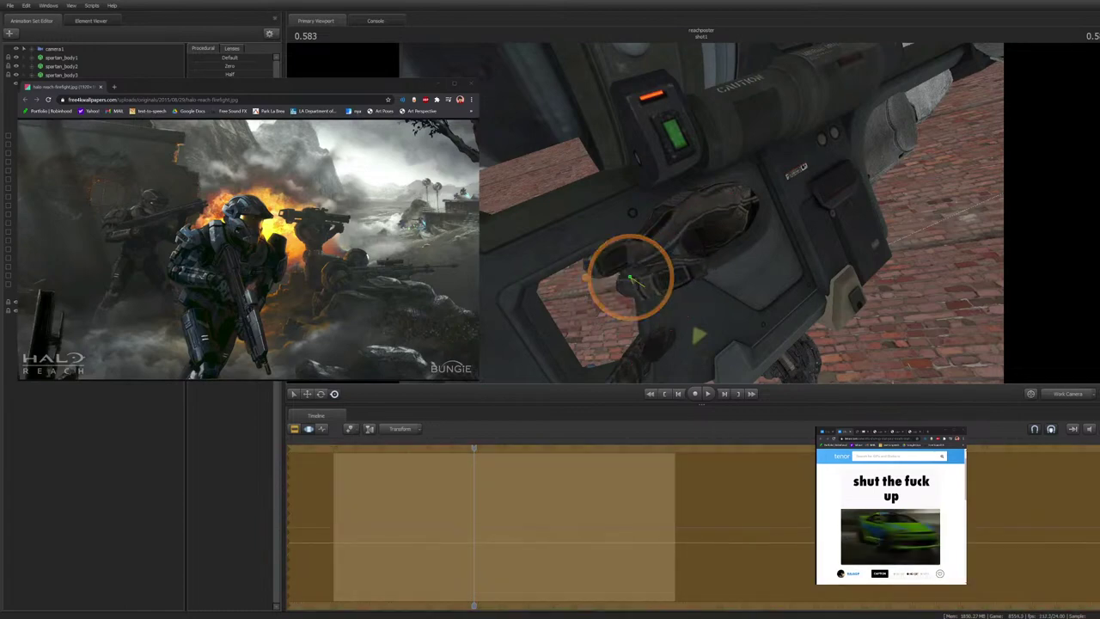
click(633, 276)
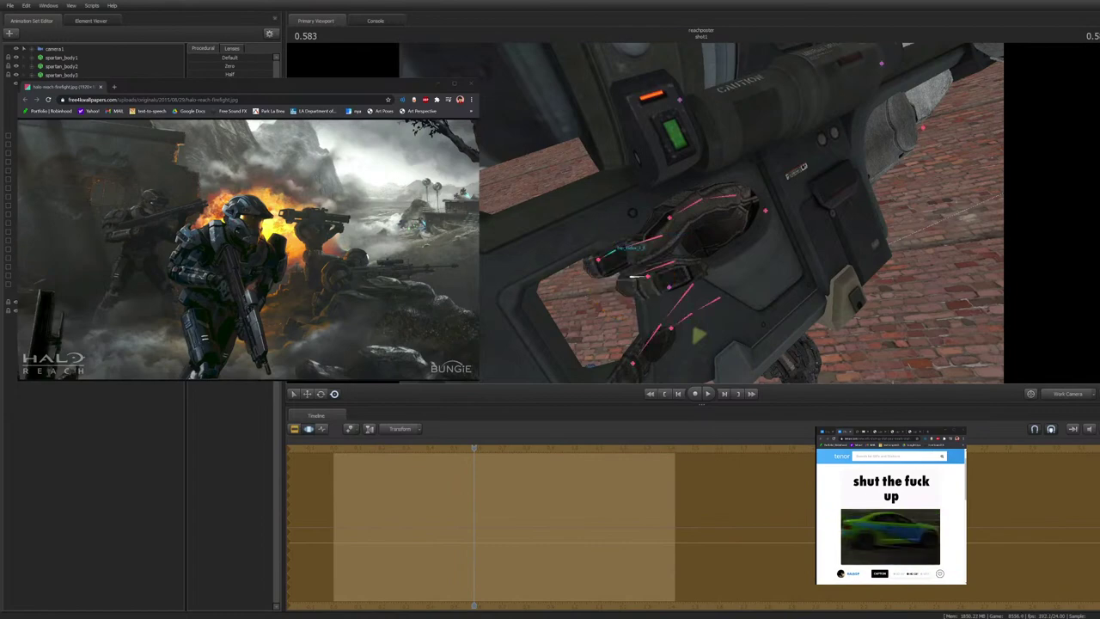
Rotate the index and middle finger joints further inward to tighten them around the gun's grip
click(632, 277)
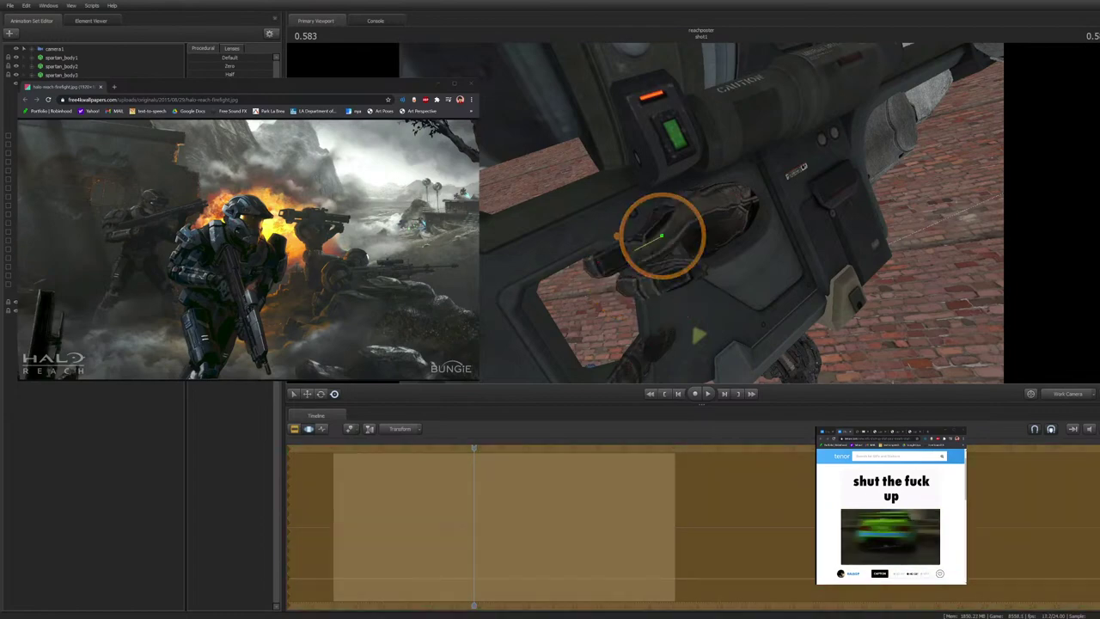
drag(617, 235, 621, 215)
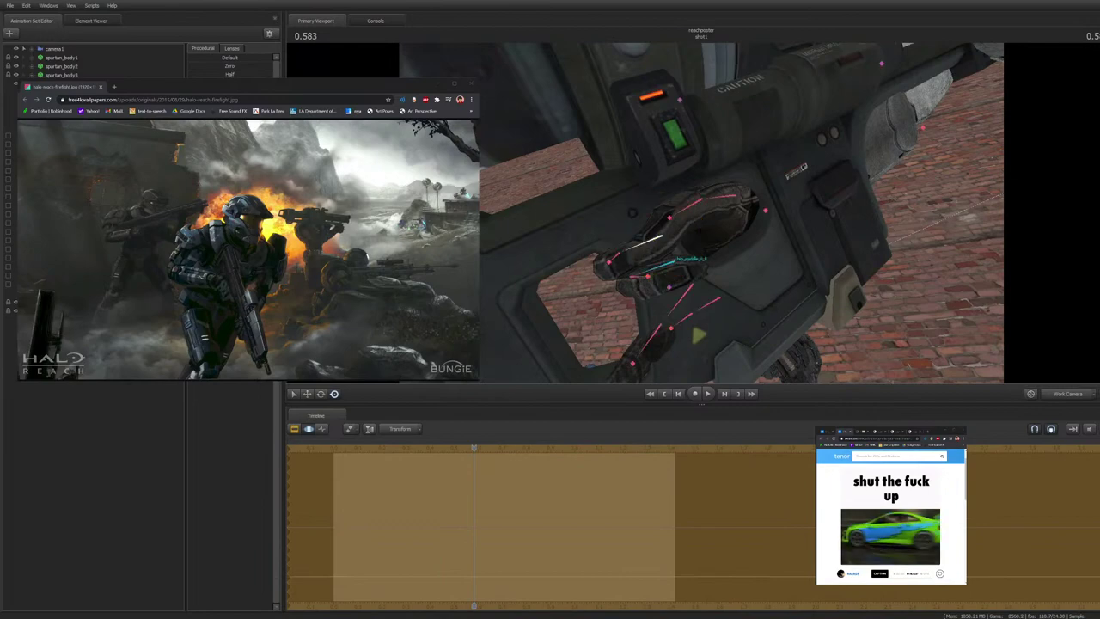
click(632, 277)
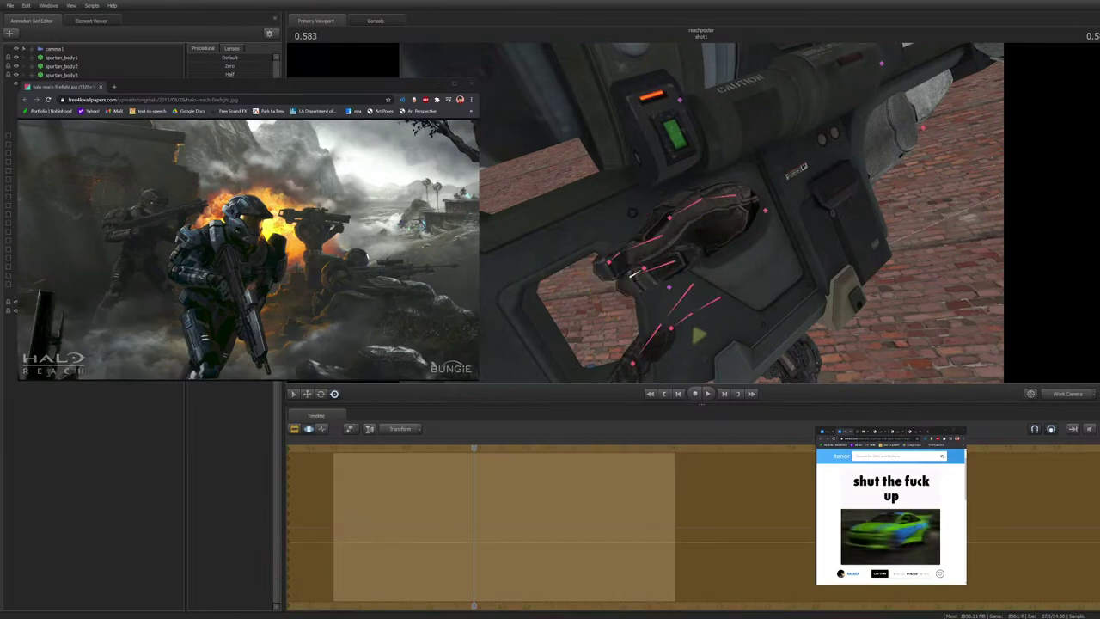
click(634, 275)
drag(673, 315, 664, 298)
Curl the ring finger around the gun's grip by rotating its base, middle and tip joints
click(651, 300)
click(650, 300)
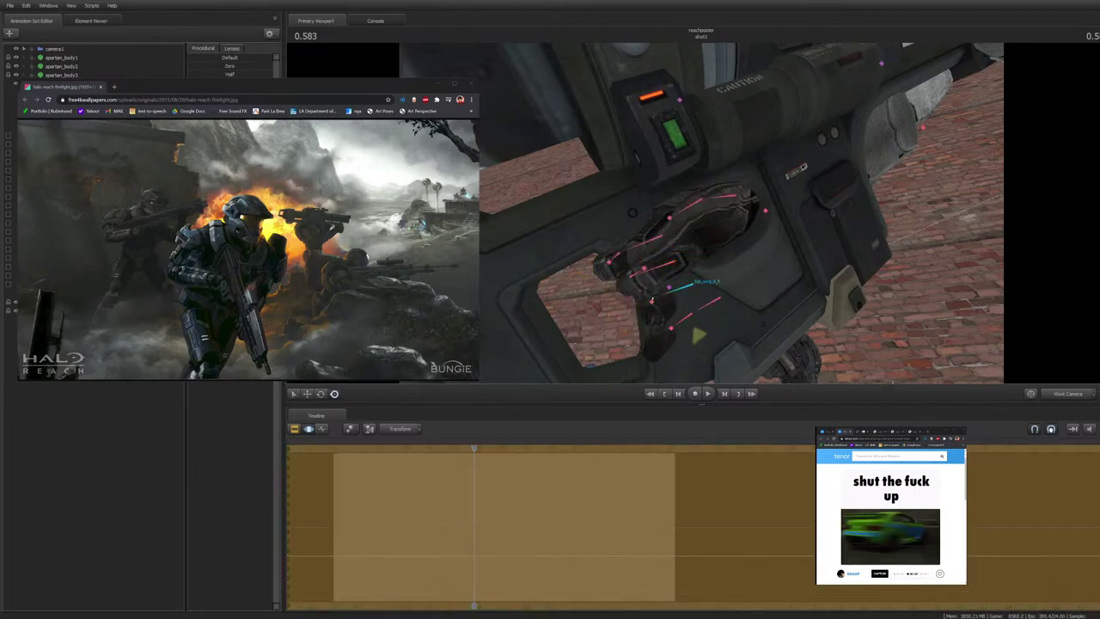
ctrl+click(681, 286)
mouse_move(681, 320)
mouse_down()
mouse_move(667, 315)
mouse_move(671, 323)
mouse_up()
ctrl+click(692, 286)
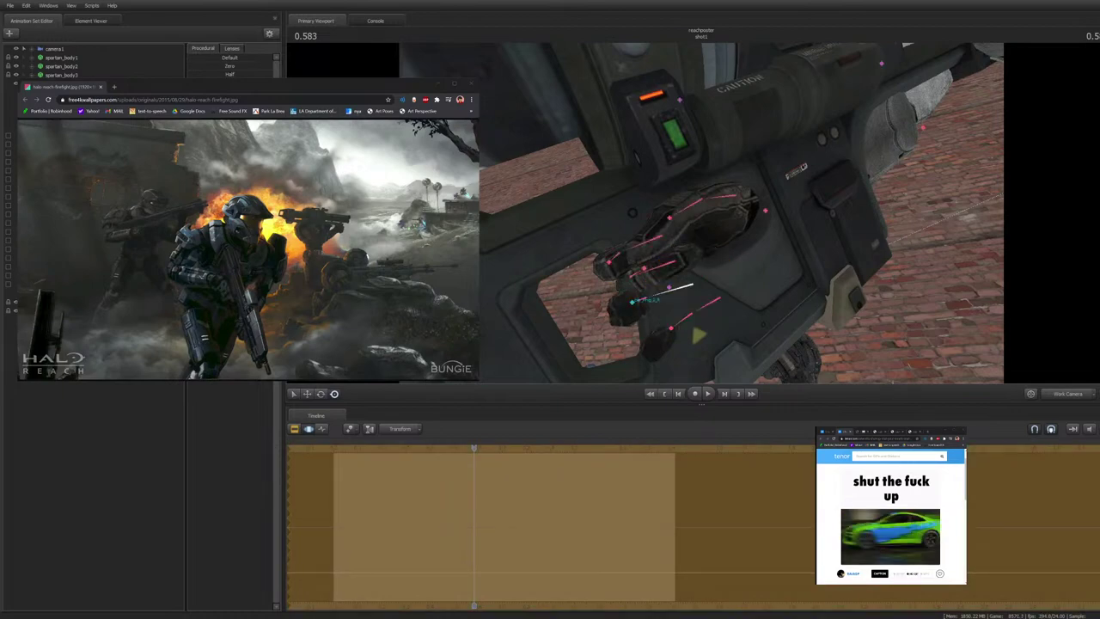
click(636, 300)
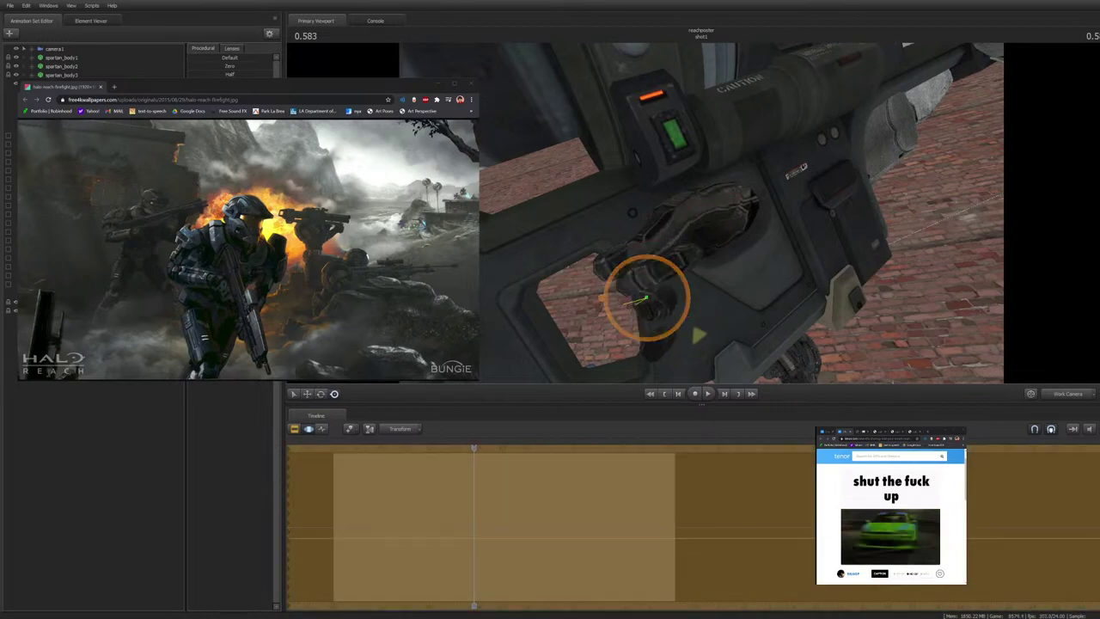
click(636, 302)
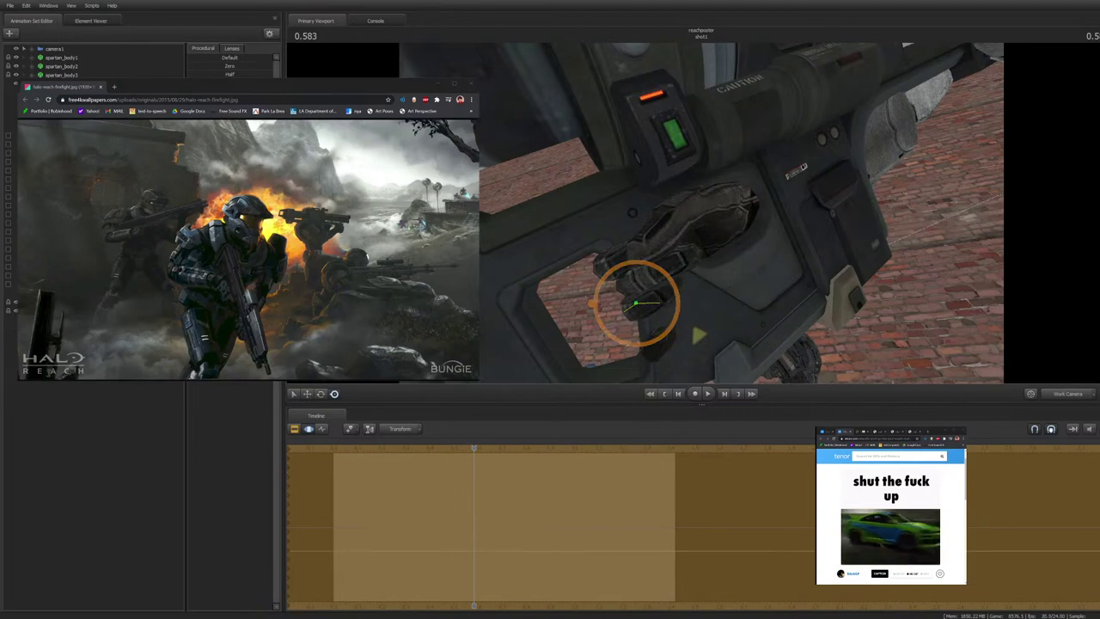
click(636, 303)
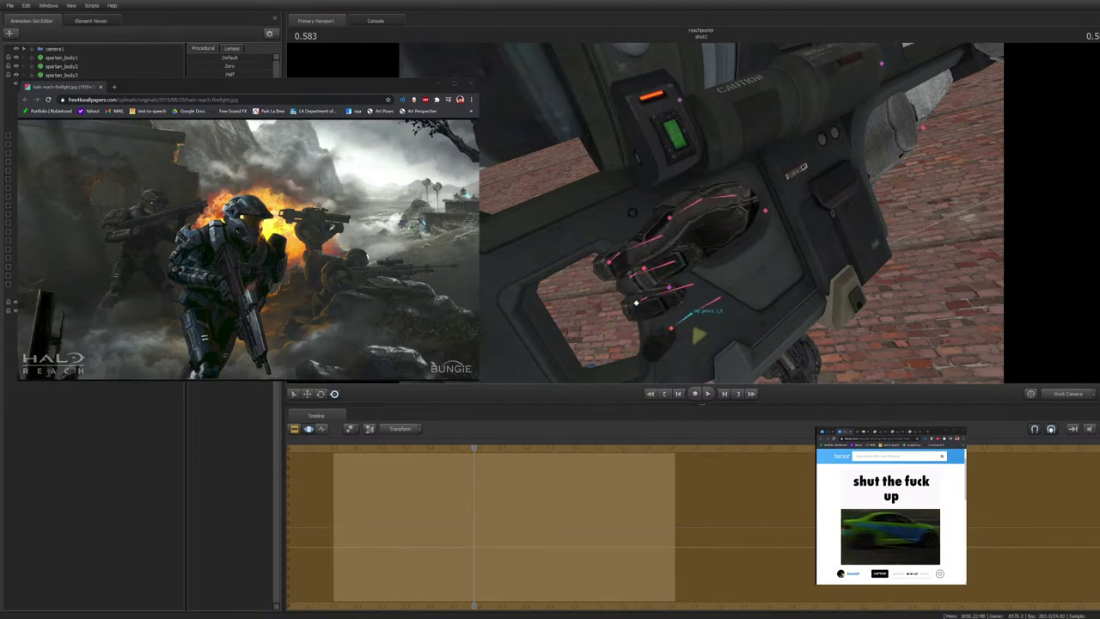
Curl the pinky finger around the gun's grip by rotating its joints inward
click(636, 303)
drag(718, 257, 724, 260)
ctrl+click(693, 303)
drag(692, 303, 710, 295)
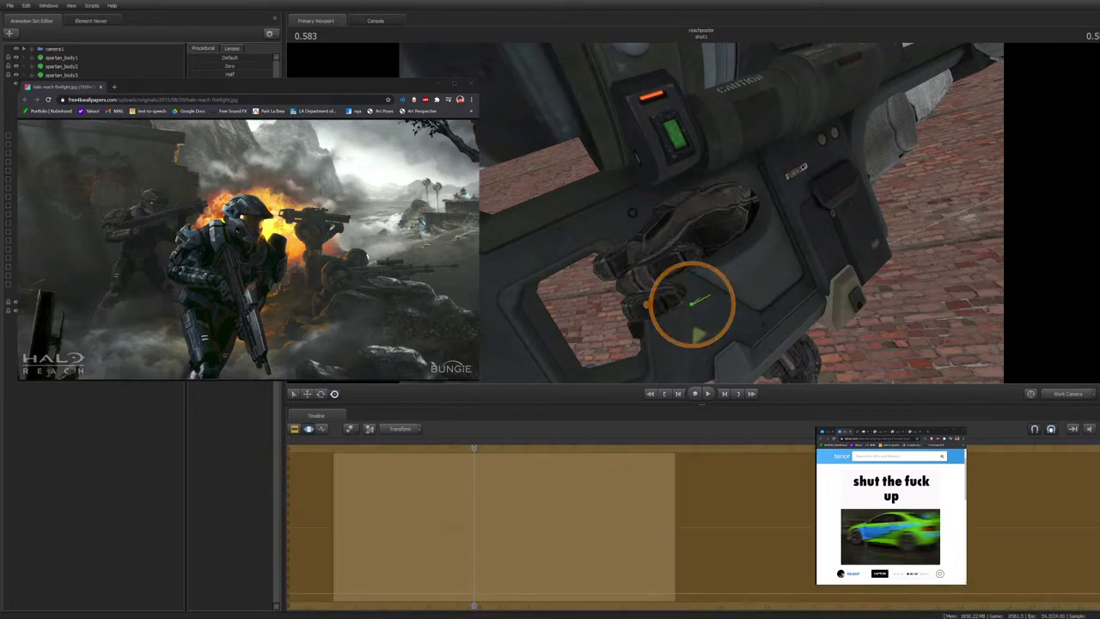
click(719, 299)
drag(720, 298, 671, 258)
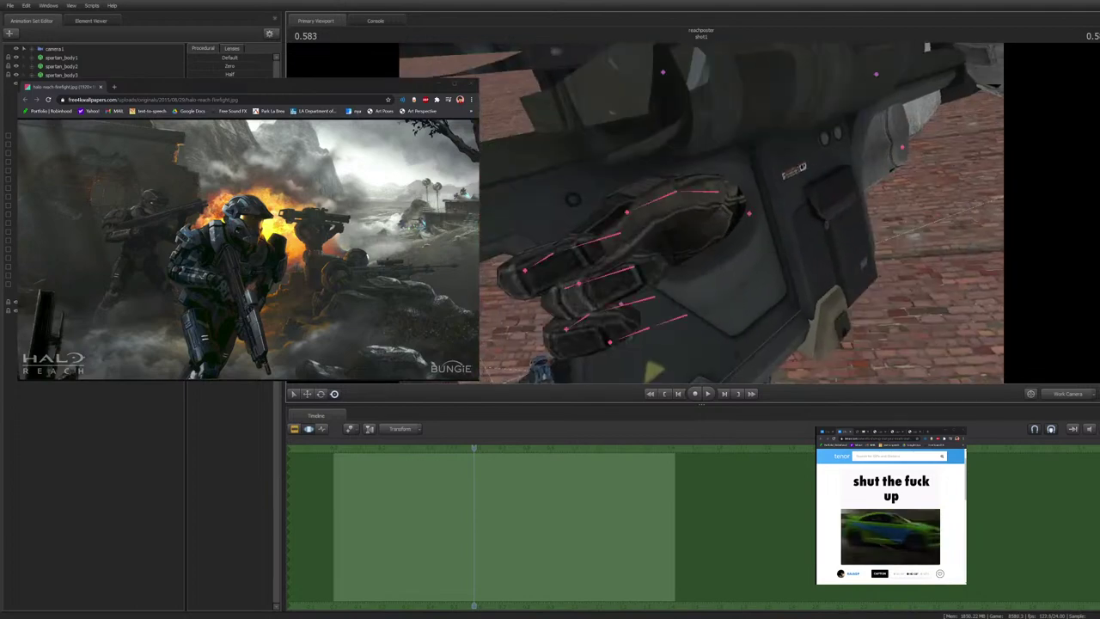
Adjust the rotation of the thumb's joints so it wraps closely around the grip
ctrl+click(692, 190)
drag(660, 178, 664, 168)
ctrl+click(642, 225)
drag(649, 225, 638, 241)
ctrl+click(677, 192)
ctrl+click(718, 192)
mouse_move(718, 191)
mouse_down()
mouse_move(701, 199)
mouse_move(719, 192)
mouse_up()
ctrl+click(635, 266)
key(r)
drag(634, 267, 626, 273)
key(ctrl+z)
Refine the pinky's joint rotations from the back of the hand so it lines up with the other fingers
drag(563, 287, 651, 276)
ctrl+click(558, 254)
ctrl+click(558, 266)
key(s)
ctrl+click(609, 242)
ctrl+click(651, 269)
ctrl+click(607, 242)
drag(606, 242, 607, 247)
click(670, 287)
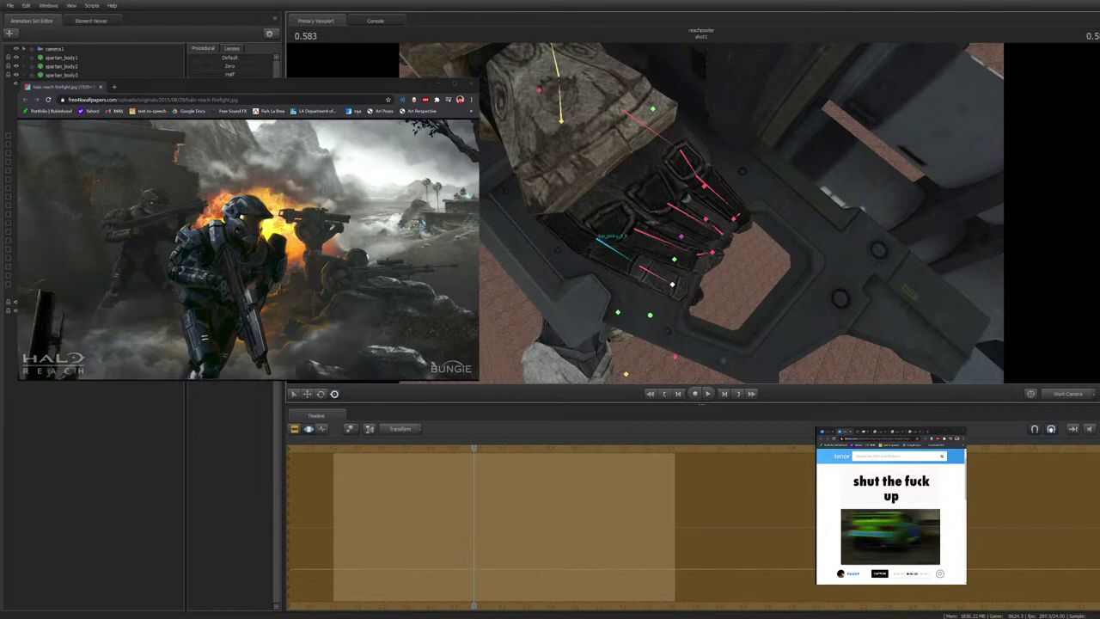
ctrl+click(657, 276)
ctrl+click(613, 248)
drag(614, 248, 616, 241)
Rotate the base joints of the ring, middle and index fingers to even out their spacing along the grip
click(634, 229)
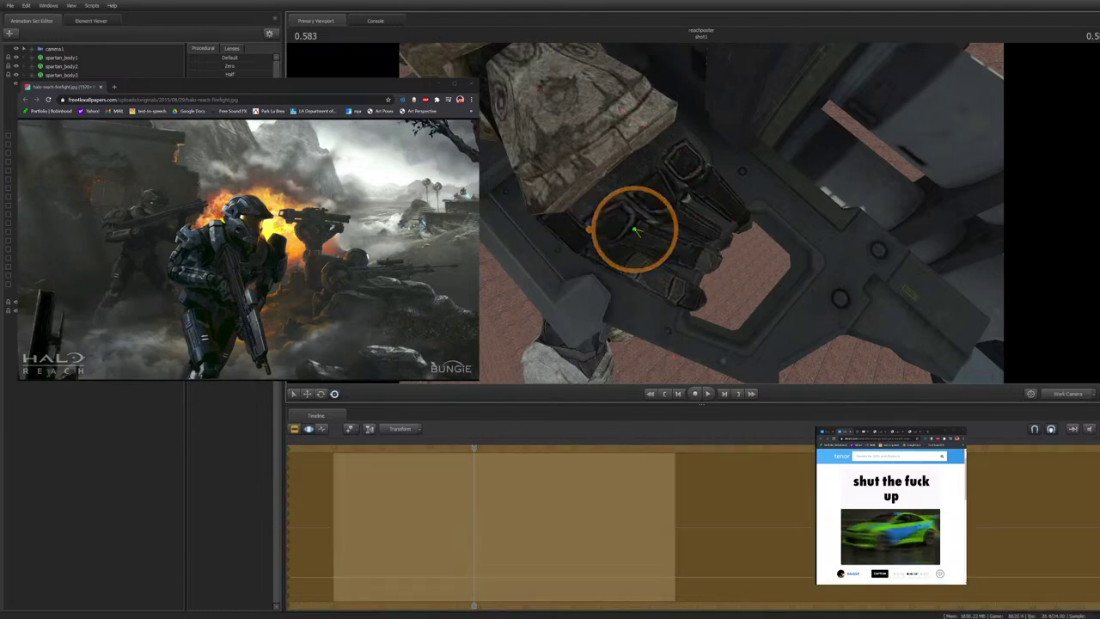
click(669, 206)
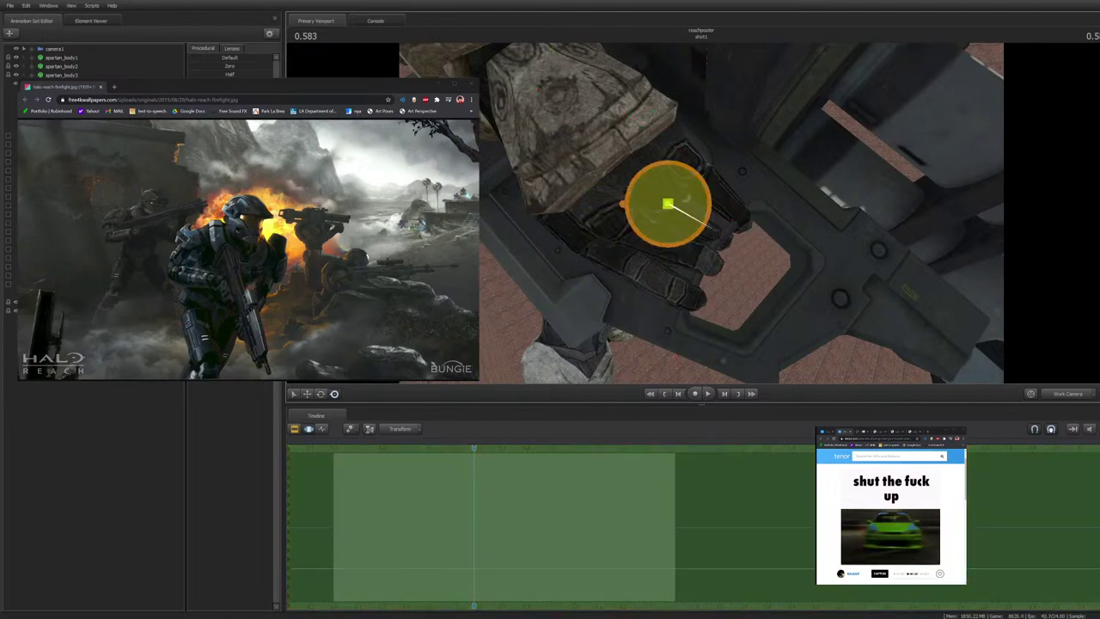
drag(623, 205, 624, 201)
ctrl+click(709, 187)
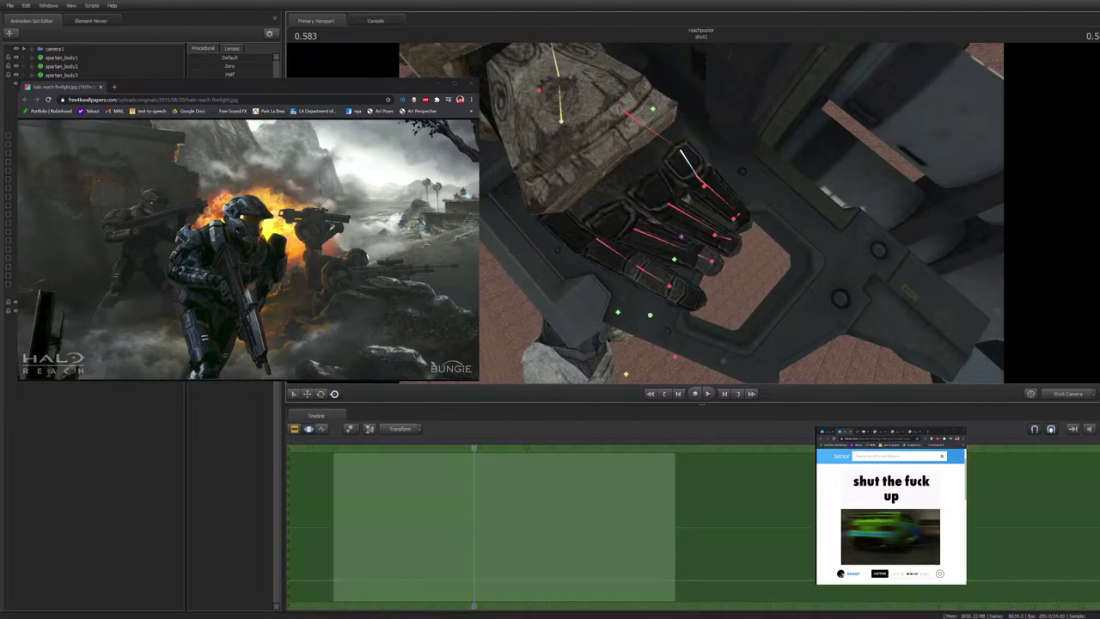
click(696, 176)
mouse_move(697, 176)
mouse_down()
mouse_move(698, 195)
mouse_move(698, 159)
mouse_up()
Rotate the white Spartan's gun arm to raise the weapon toward the shoulder
key(s)
ctrl+click(671, 244)
drag(670, 244, 671, 247)
key(ctrl)
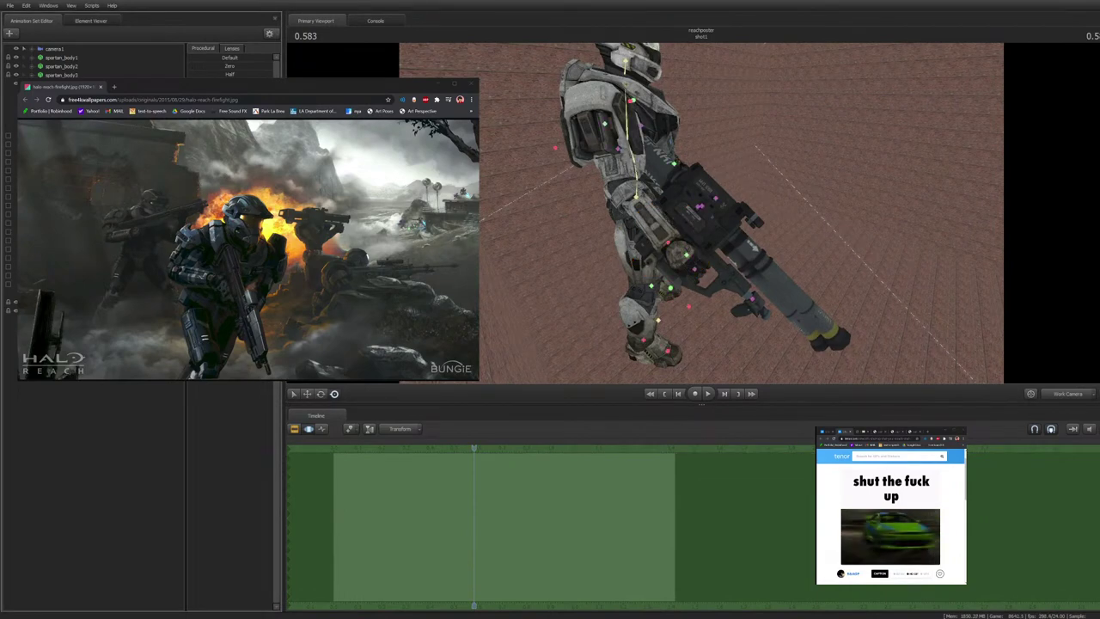
ctrl+click(669, 244)
drag(669, 244, 702, 172)
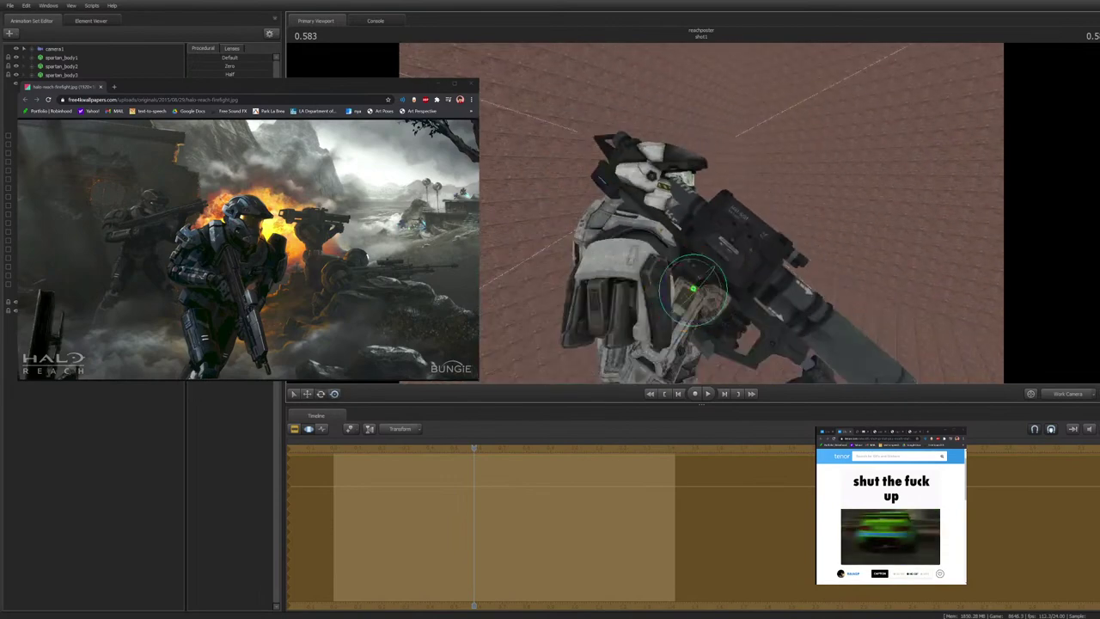
drag(725, 299, 709, 254)
Rotate the gun arm's joints until the weapon is level on the Spartan's right shoulder
key(r)
ctrl+drag(628, 248, 660, 287)
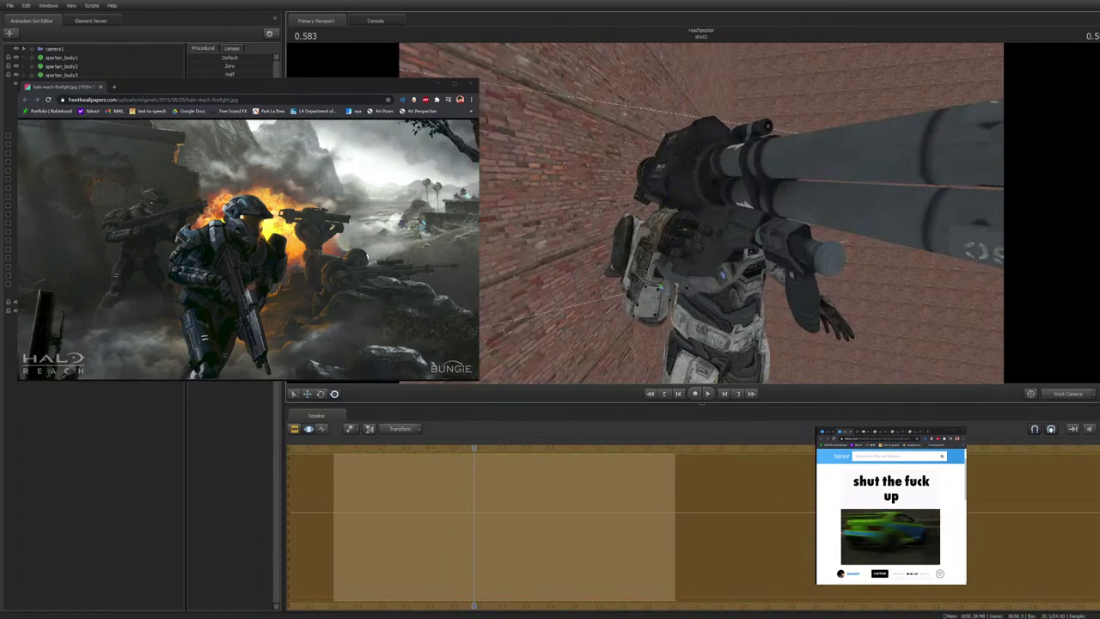
drag(698, 250, 635, 290)
mouse_move(669, 200)
mouse_down()
mouse_move(675, 213)
mouse_move(677, 170)
mouse_move(679, 203)
mouse_up()
ctrl+click(620, 282)
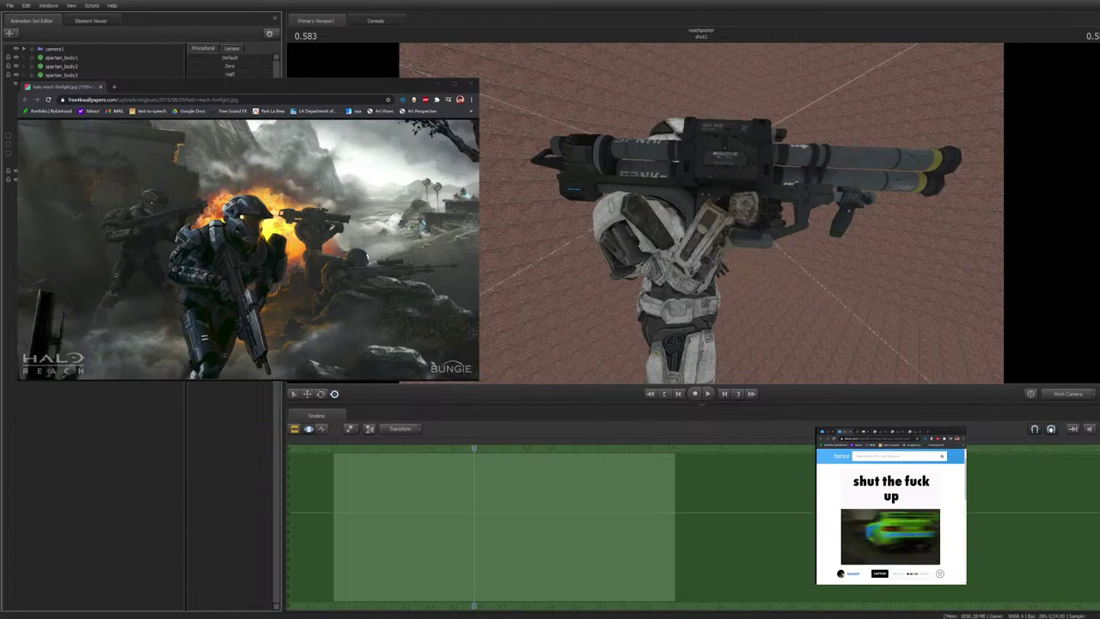
Adjust the position and rotation of the white Spartan's gun arm beneath the shouldered weapon
key(w)
drag(634, 274, 519, 225)
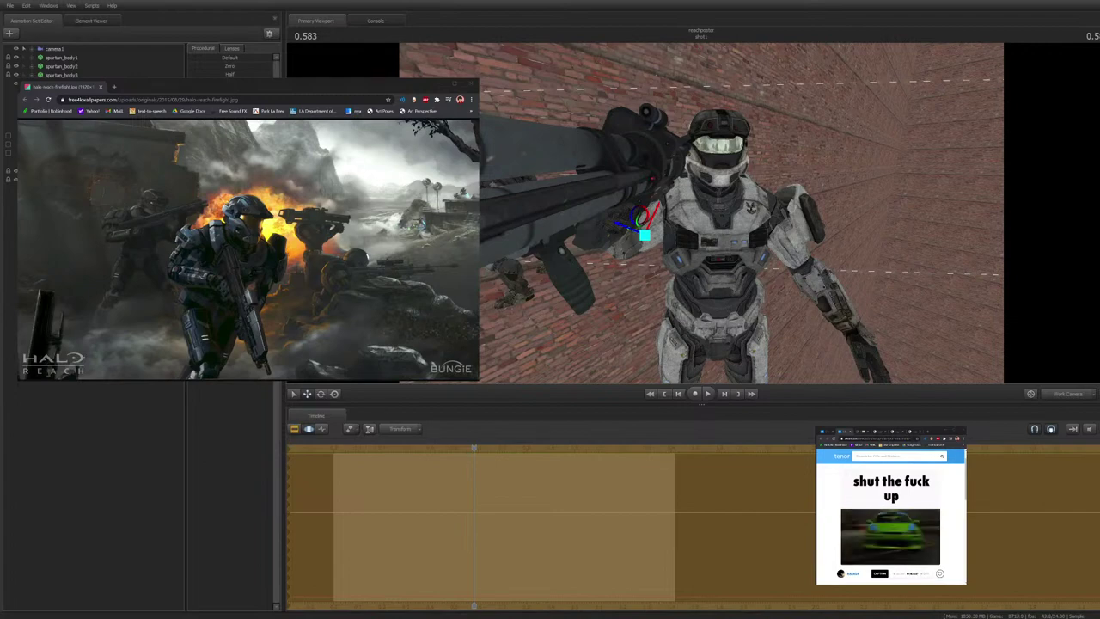
drag(645, 258, 644, 234)
key(t)
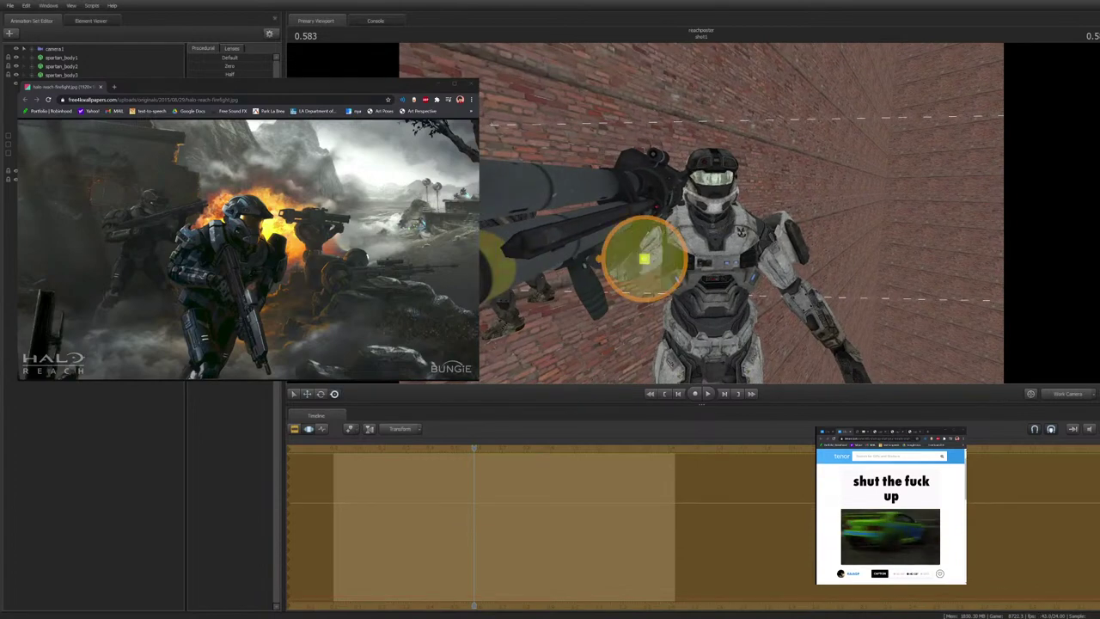
drag(644, 259, 642, 228)
drag(671, 258, 718, 260)
Compare the scene with the wallpaper through camera1 and shift the white Spartan's foot and pelvis slightly
click(1067, 393)
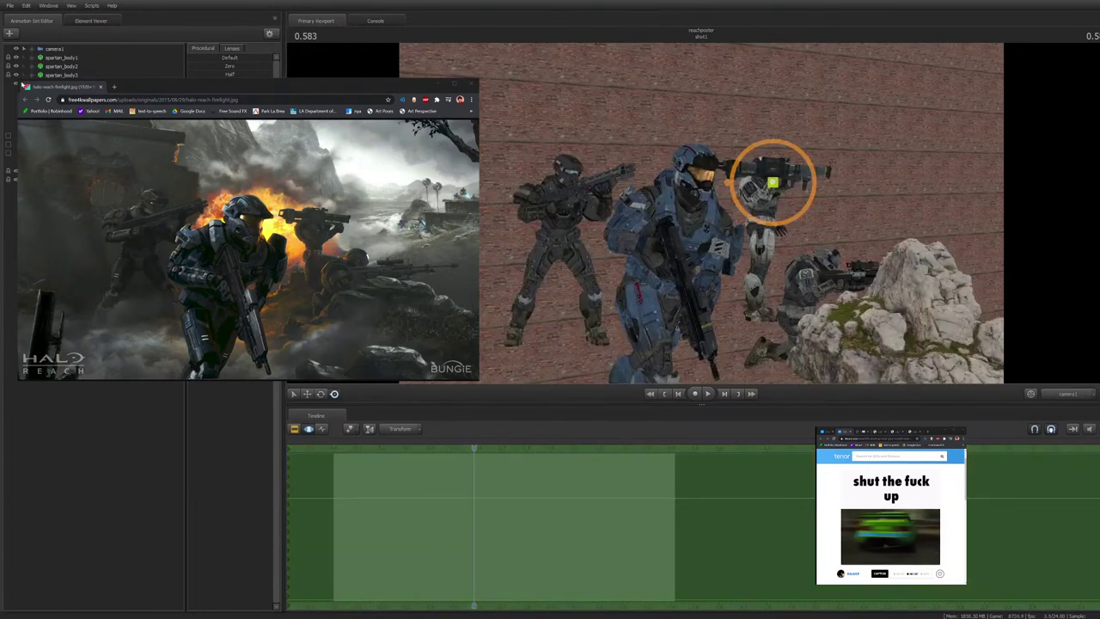
click(21, 84)
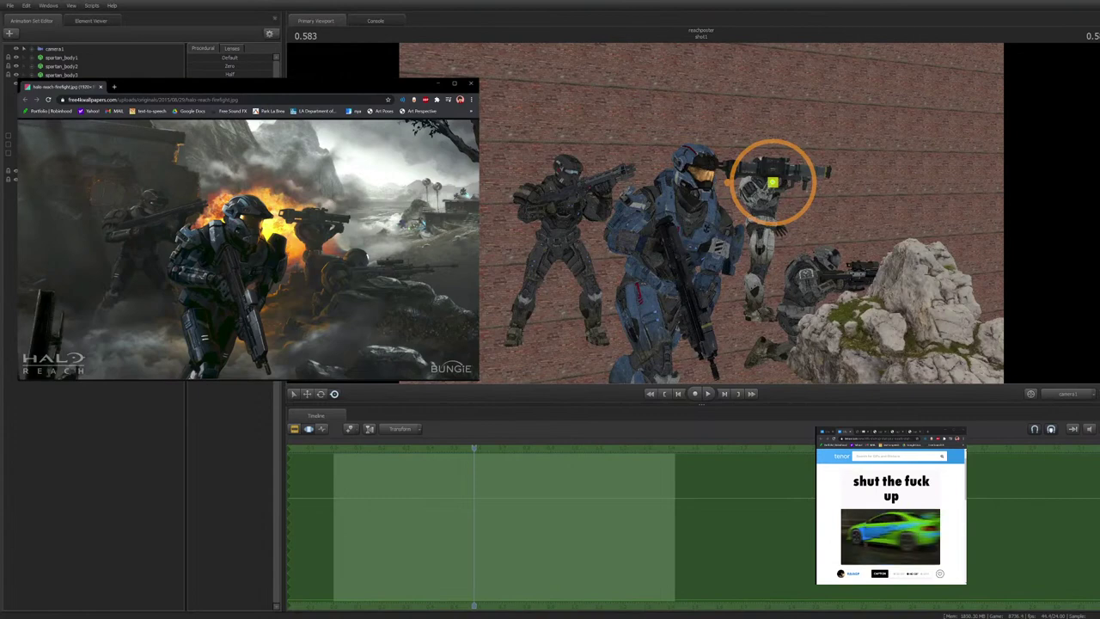
click(773, 182)
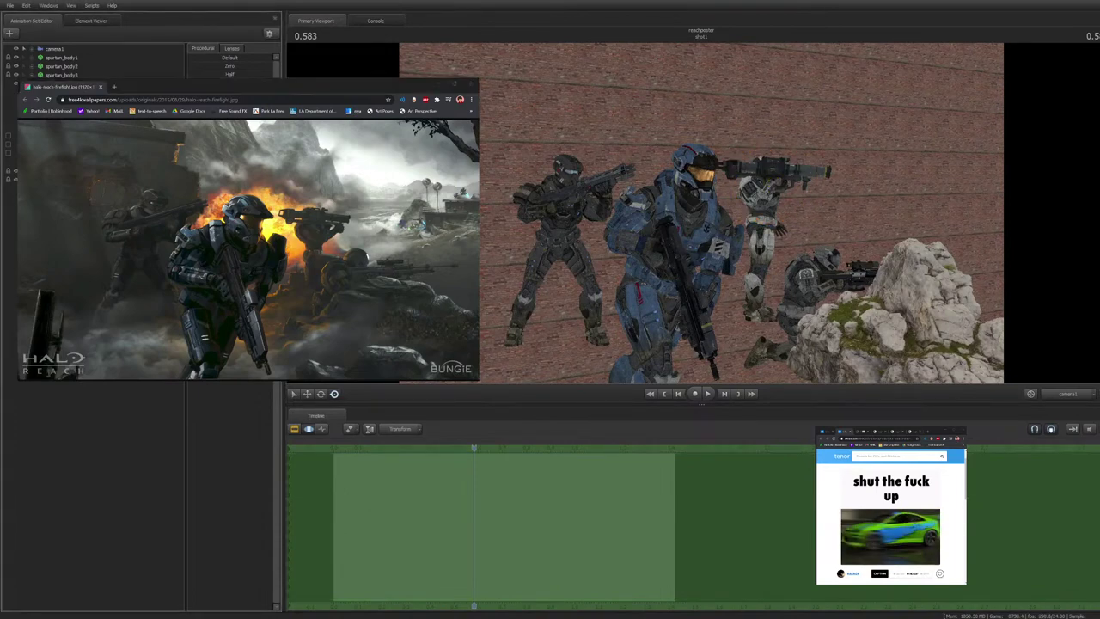
key(ctrl)
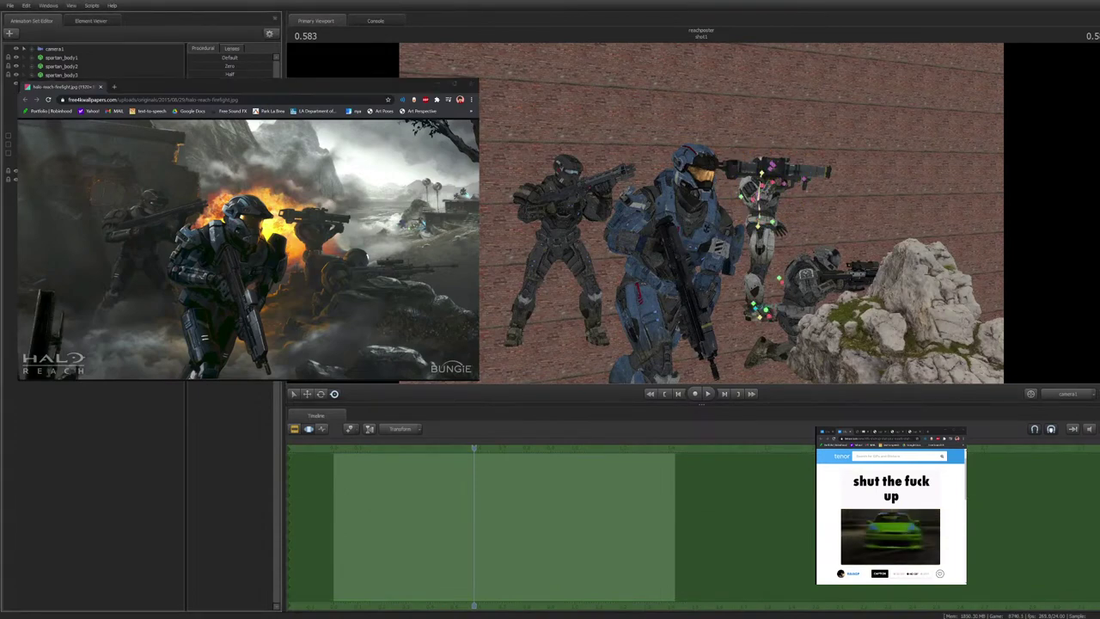
ctrl+click(756, 309)
drag(757, 309, 763, 309)
click(770, 215)
click(771, 215)
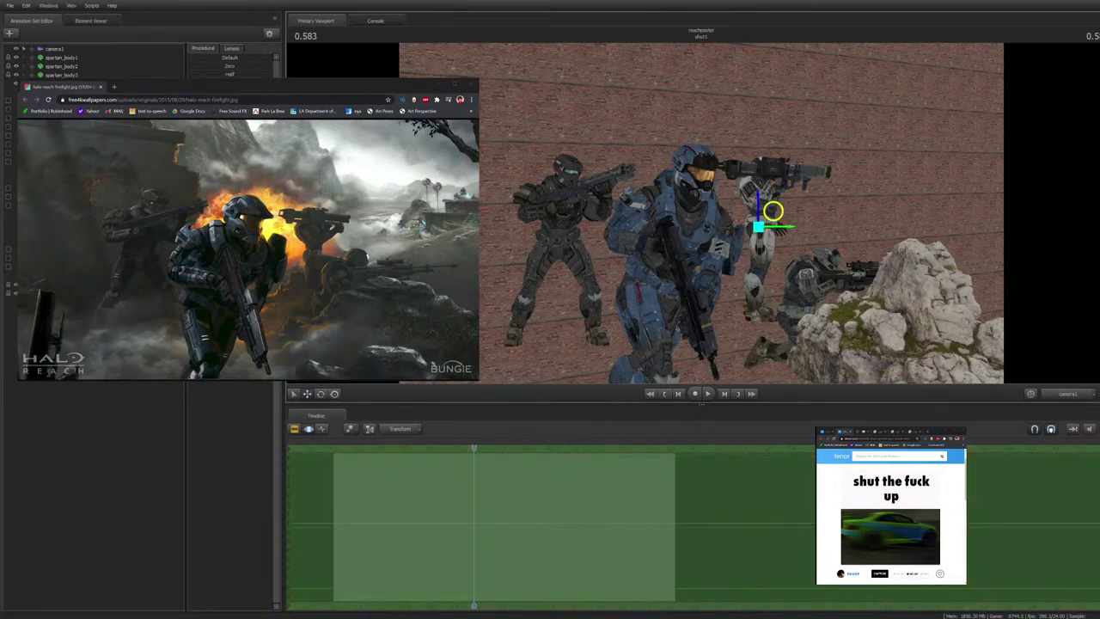
click(772, 210)
Nudge the white Spartan's upper body, pelvis and foot to match the stance in the reference wallpaper
drag(759, 207, 757, 182)
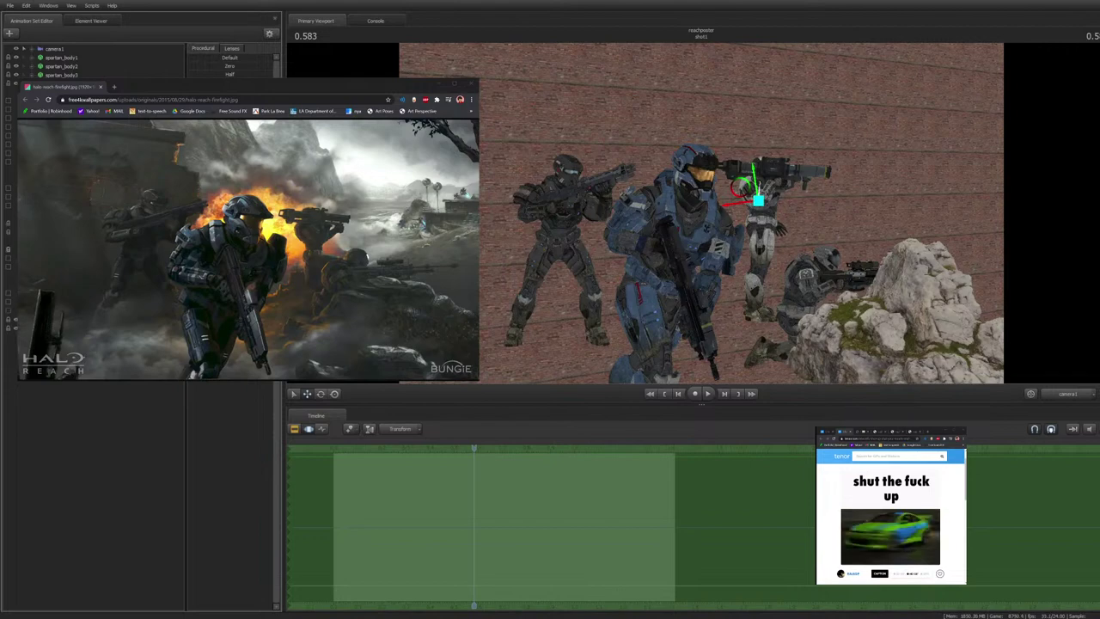
key(ctrl)
click(760, 221)
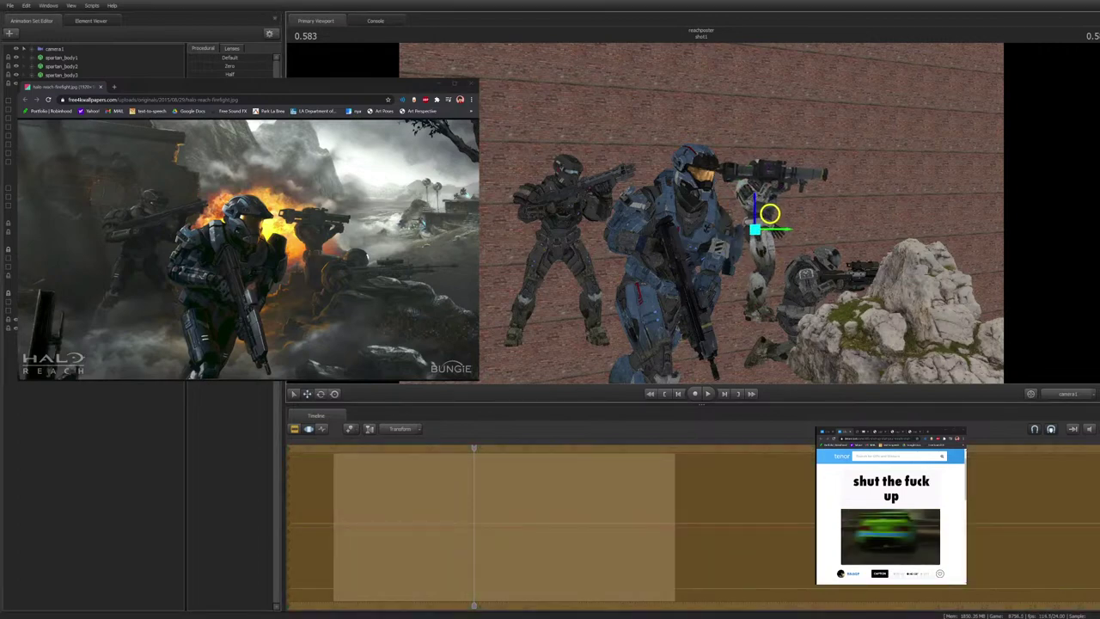
click(776, 294)
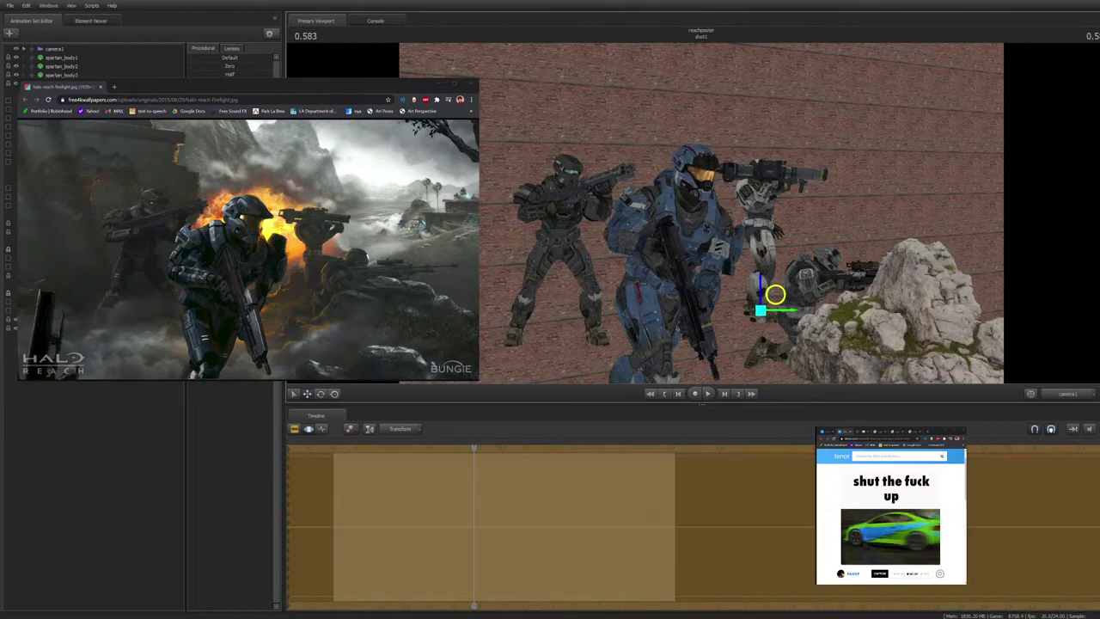
click(775, 295)
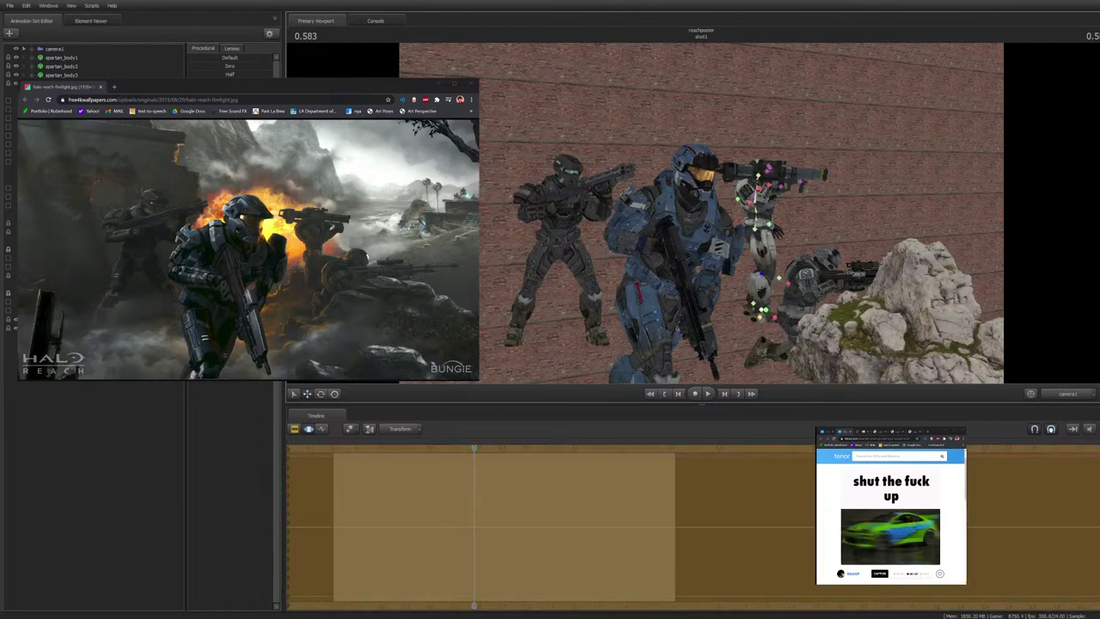
ctrl+click(754, 303)
mouse_move(775, 292)
mouse_down()
mouse_move(771, 284)
mouse_move(773, 298)
mouse_up()
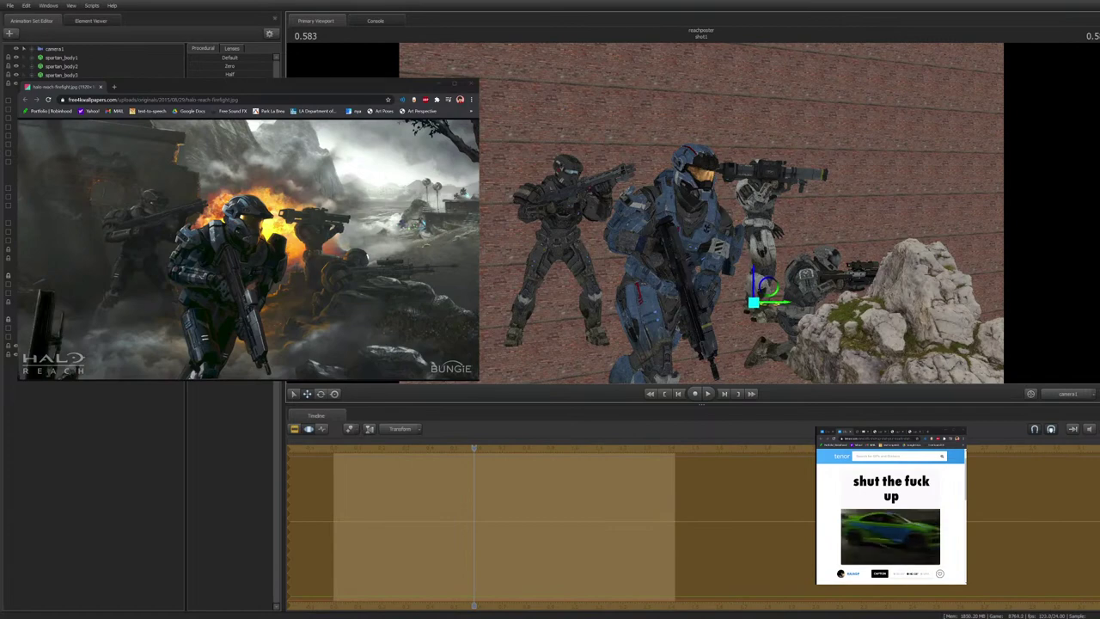
key(ctrl+z)
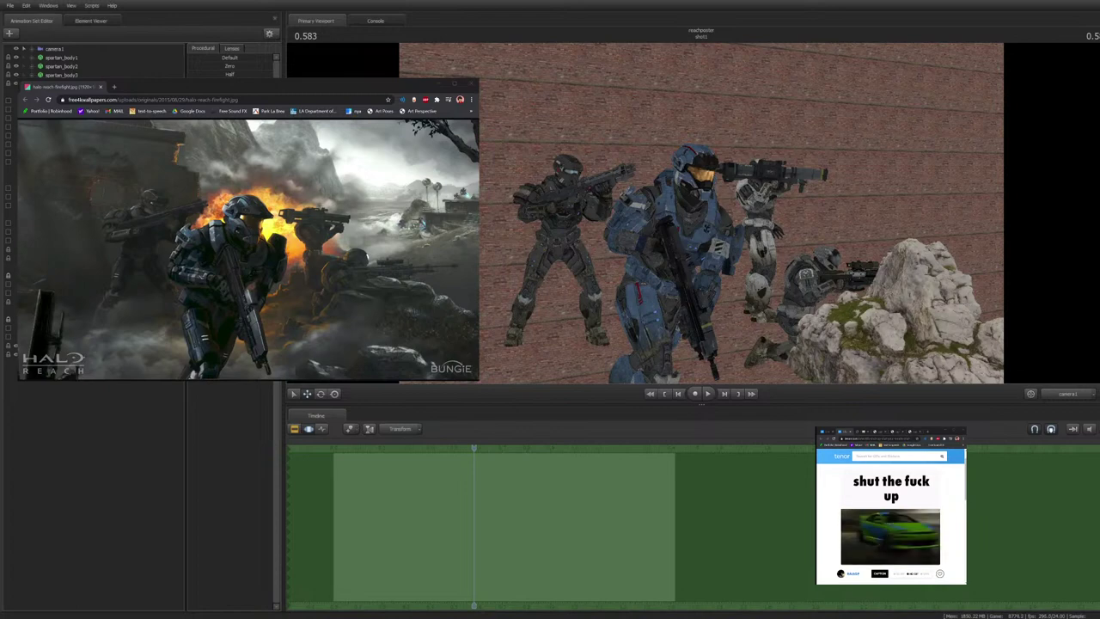
Rotate the white Spartan's pelvis in the camera1 view to turn the hips
click(1068, 394)
drag(702, 213, 688, 213)
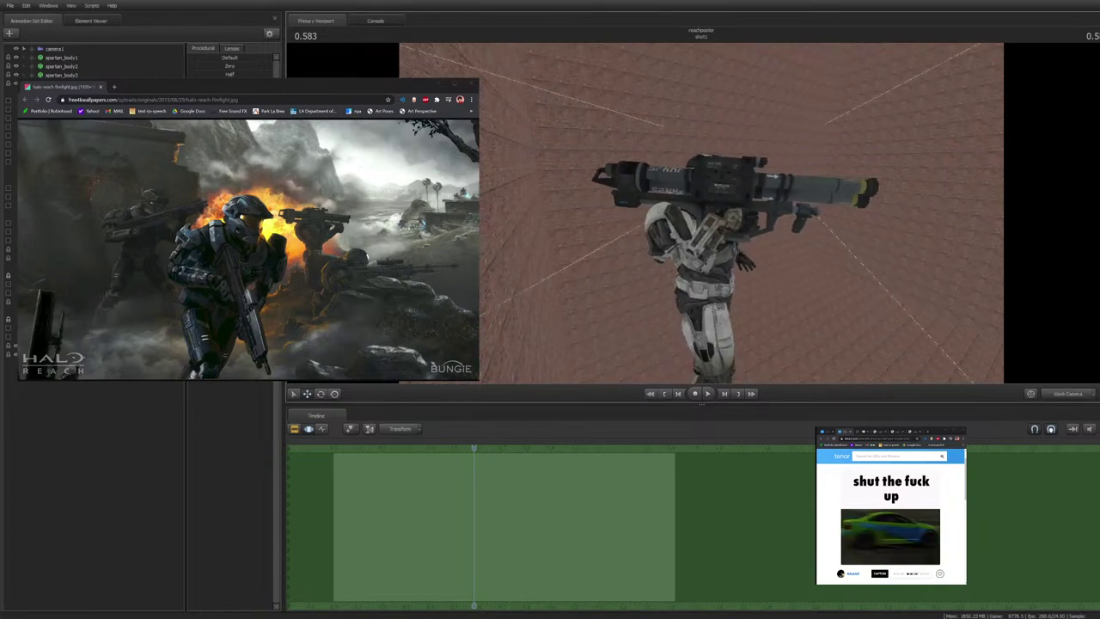
click(1067, 393)
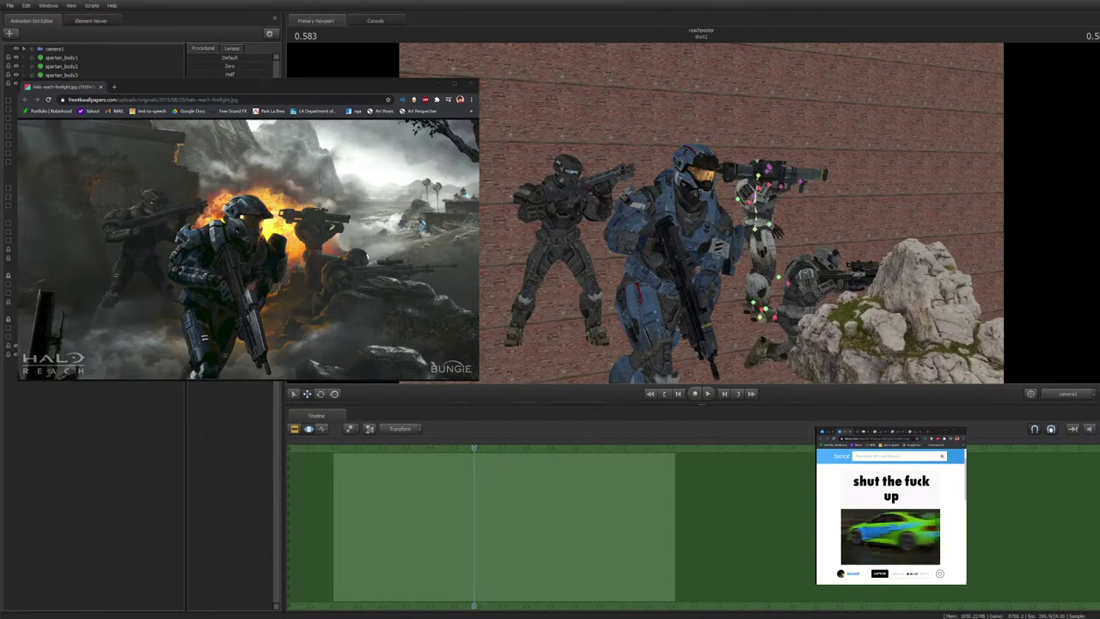
ctrl+click(755, 229)
key(e)
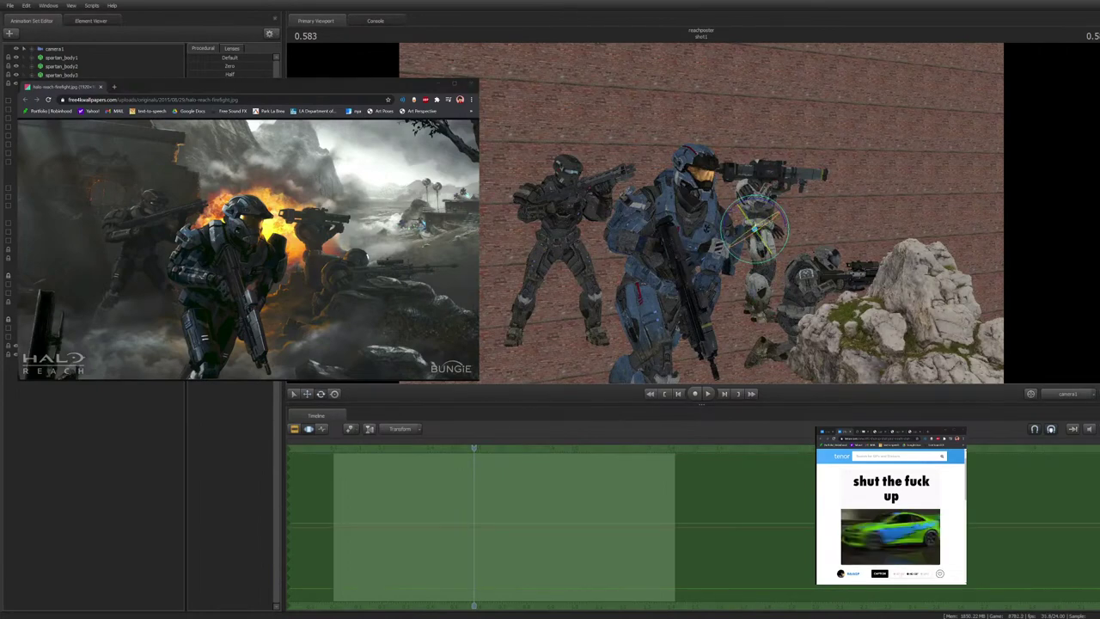
drag(755, 232, 765, 232)
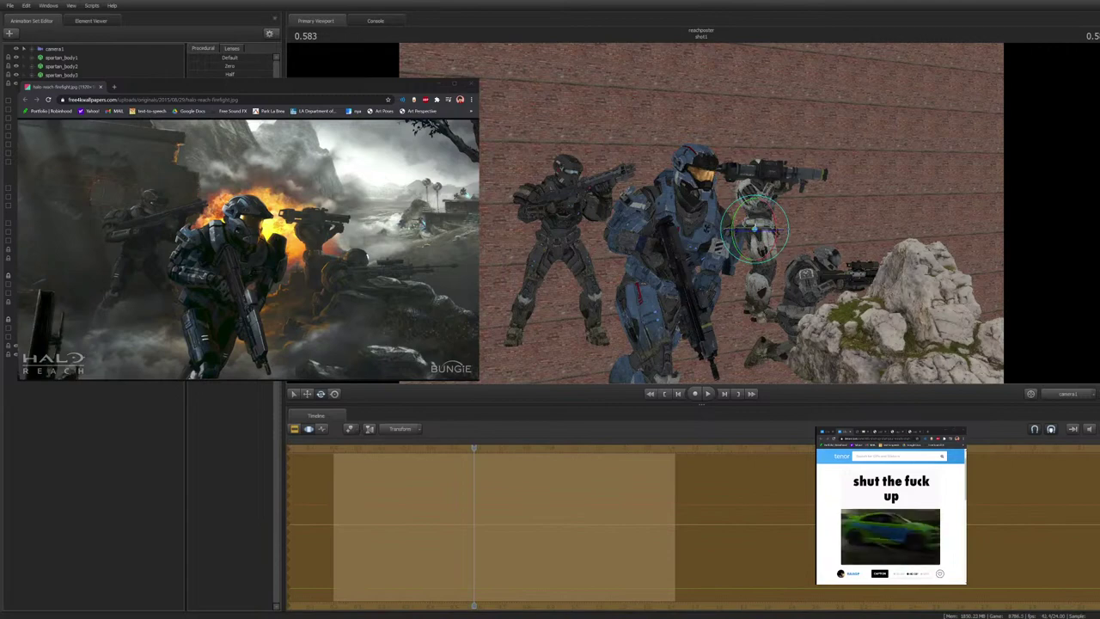
Reposition the white Spartan's feet and lower legs from the work camera
key(Escape)
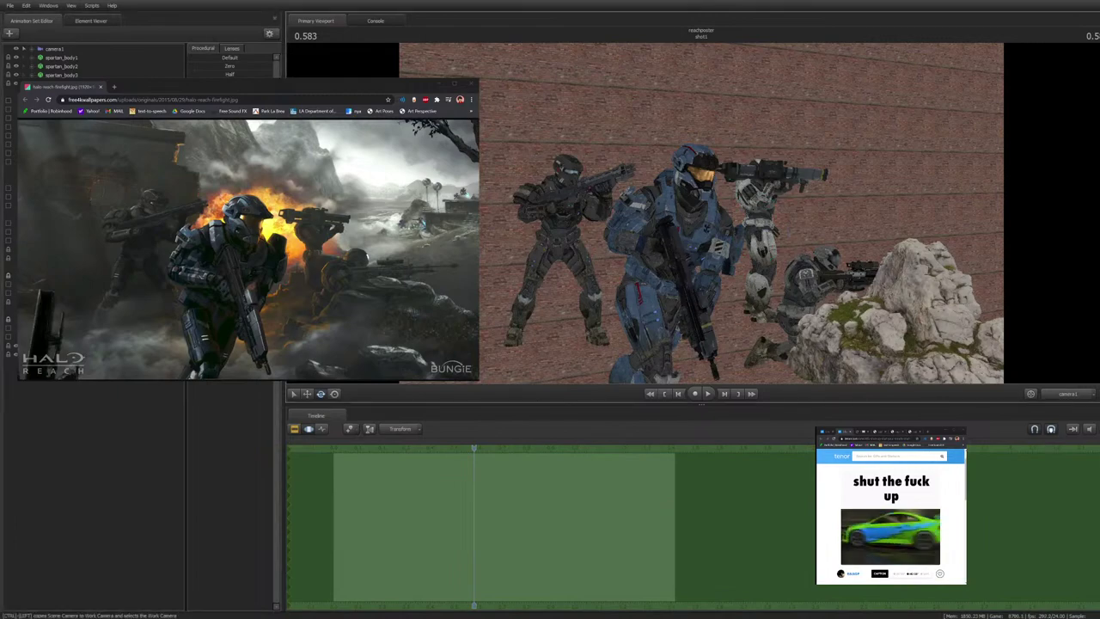
click(1069, 394)
mouse_move(701, 213)
mouse_down()
mouse_move(701, 284)
mouse_move(688, 258)
mouse_move(705, 200)
mouse_move(709, 209)
mouse_up()
ctrl+click(641, 249)
key(w)
drag(651, 233, 653, 233)
ctrl+click(724, 256)
drag(740, 242, 701, 244)
key(w)
key(s)
key(w)
drag(698, 316, 721, 319)
Adjust the white Spartan's remaining leg joints to balance the stance under the torso
ctrl+click(687, 275)
drag(715, 277, 766, 243)
key(w)
key(s)
key(a)
key(ctrl)
ctrl+click(752, 244)
key(w)
drag(766, 249, 693, 234)
Try to shift the white Spartan's pelvis and undo the change
key(d)
key(s)
key(ctrl)
click(698, 208)
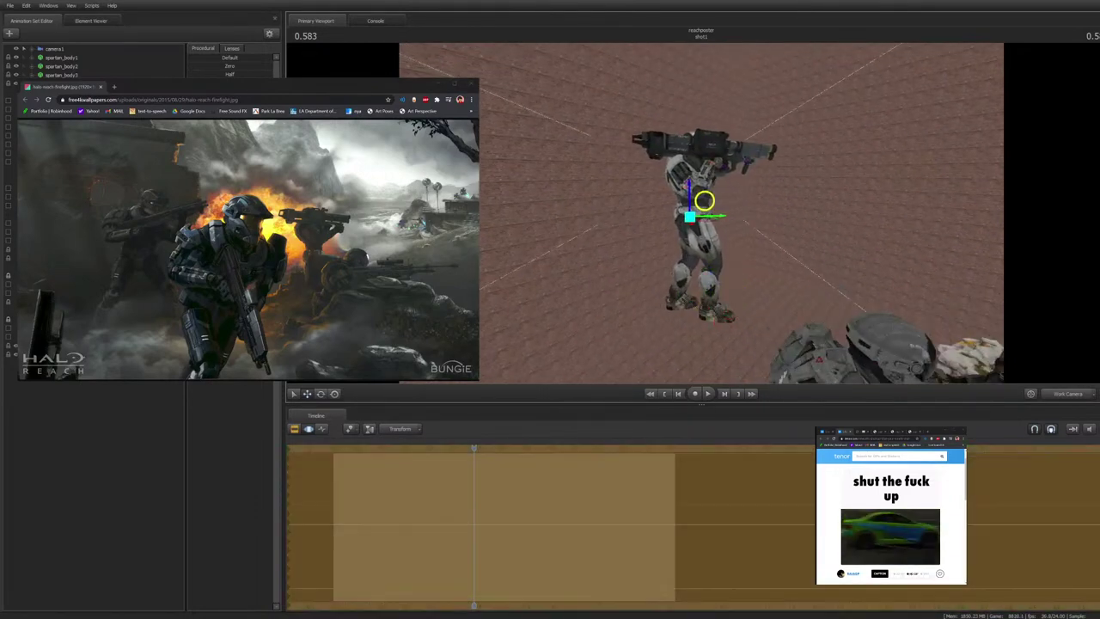
key(ctrl+z)
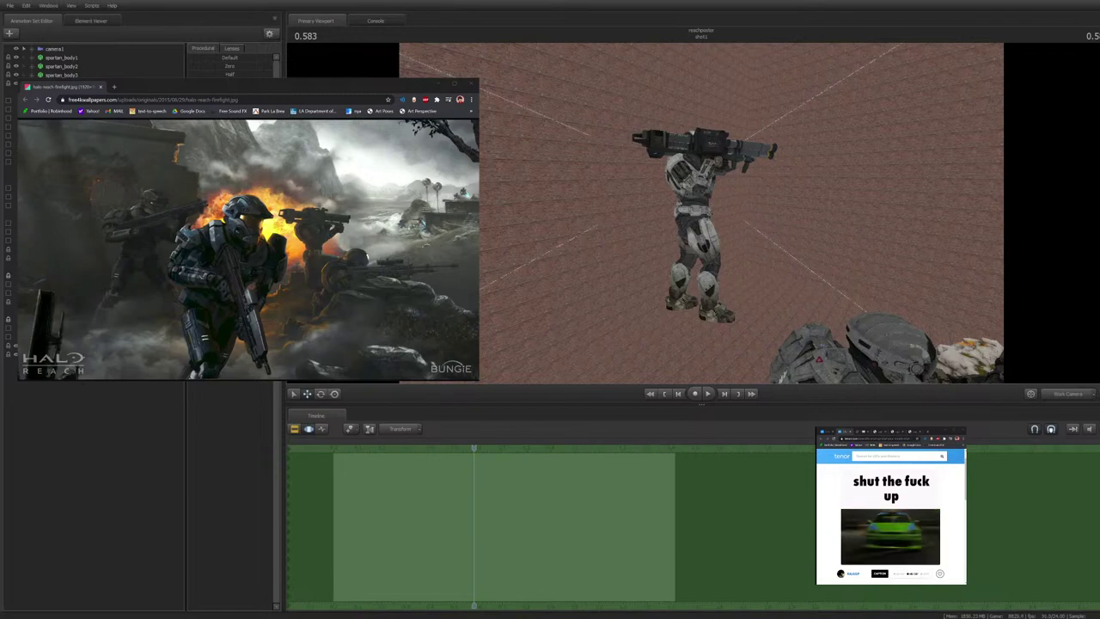
Adjust the white Spartan's hips and upper legs beneath the shouldered launcher
drag(701, 213, 593, 222)
key(e)
ctrl+click(667, 257)
drag(674, 276, 665, 237)
key(ctrl)
click(666, 249)
key(Escape)
ctrl+click(685, 263)
drag(701, 276, 679, 288)
key(Escape)
drag(593, 206, 593, 198)
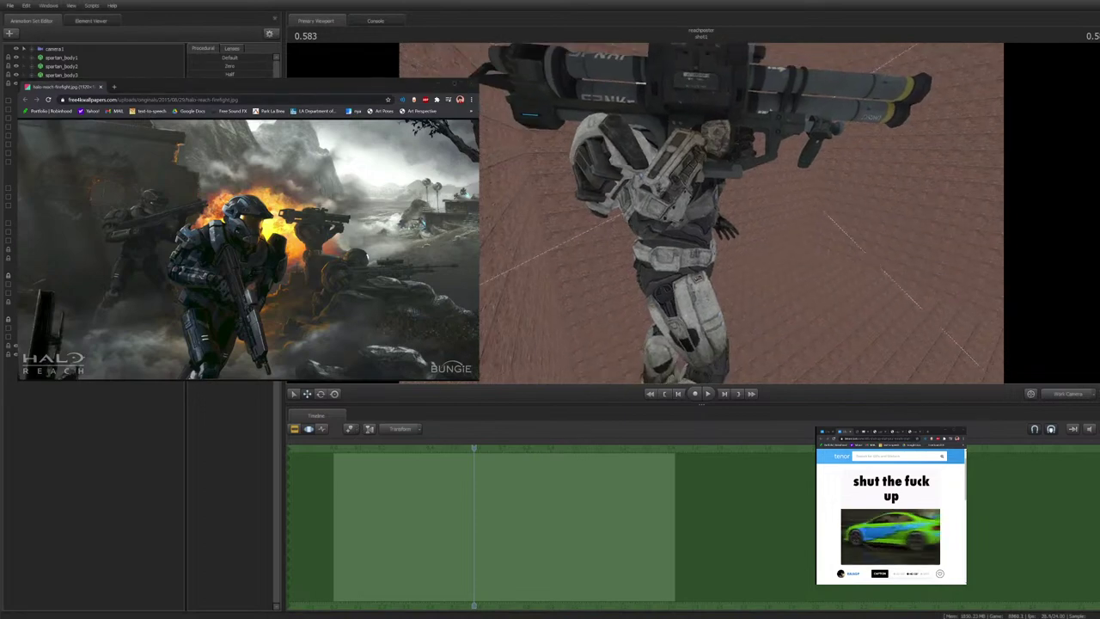
Rotate the white Spartan's lower torso slightly beneath the launcher
key(s)
ctrl+click(693, 212)
key(e)
drag(694, 190, 695, 202)
key(w)
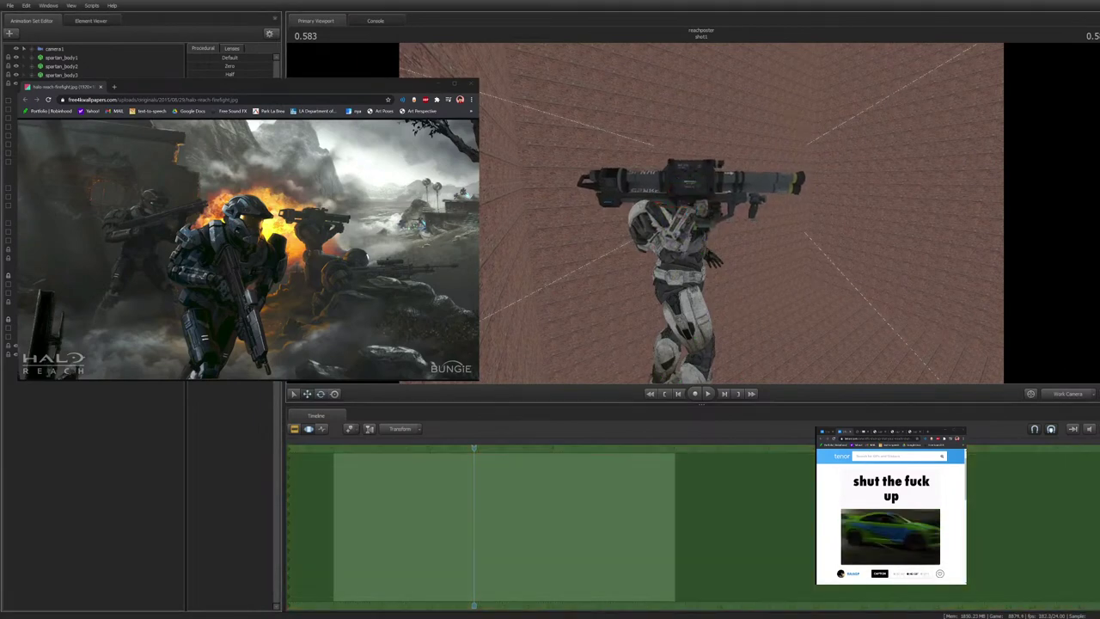
Move the white Spartan's launcher-carrying hand outward so the weapon sits beside the helmet
key(w)
key(d)
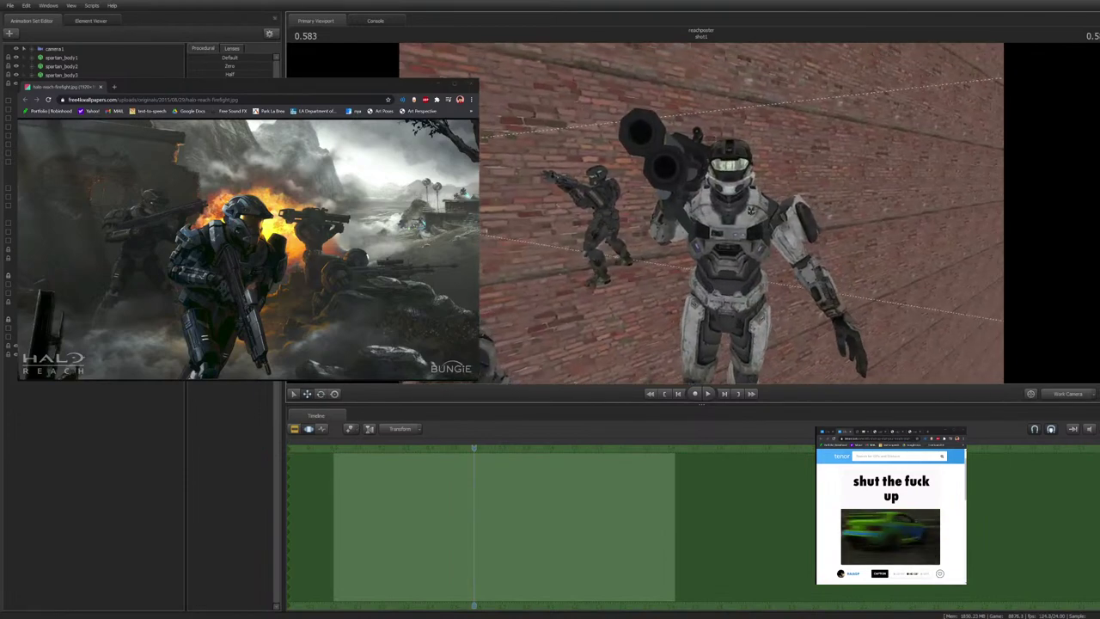
key(a)
ctrl+click(689, 200)
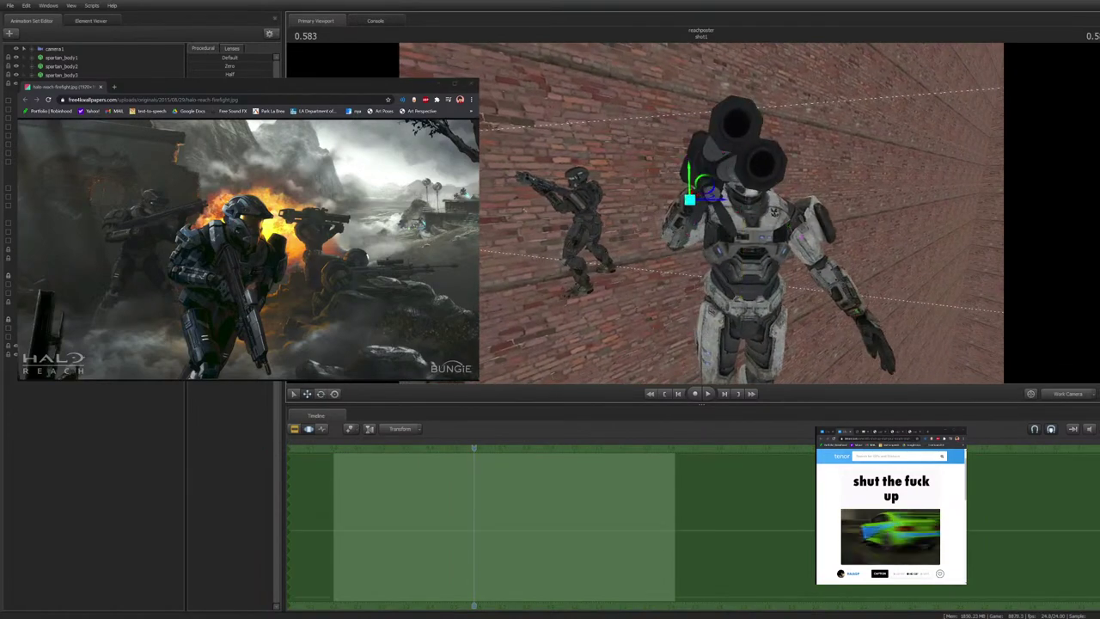
key(d)
drag(706, 172, 655, 200)
key(r)
key(a)
key(d)
key(d)
key(e)
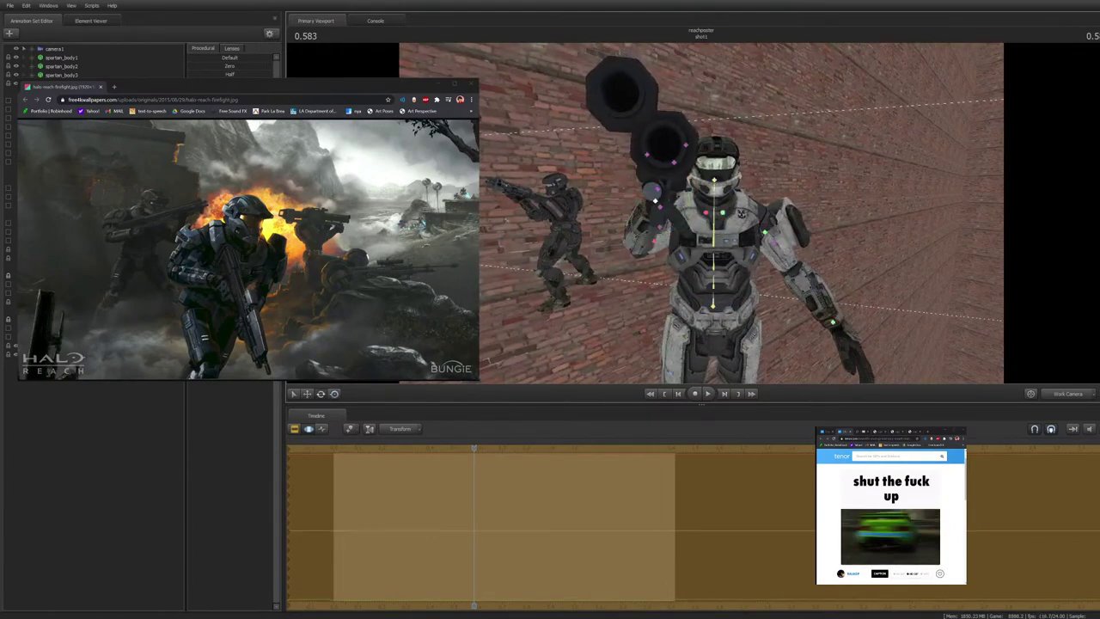
Fine-tune the rotation of the white Spartan's launcher-carrying hand to aim the weapon forward
mouse_move(651, 169)
mouse_down()
mouse_move(665, 171)
mouse_move(660, 198)
mouse_move(634, 192)
mouse_move(659, 189)
mouse_up()
key(w)
key(d)
key(r)
key(w)
key(a)
key(r)
key(w)
Move the white Spartan's left hand inward across the front of the waist
click(819, 301)
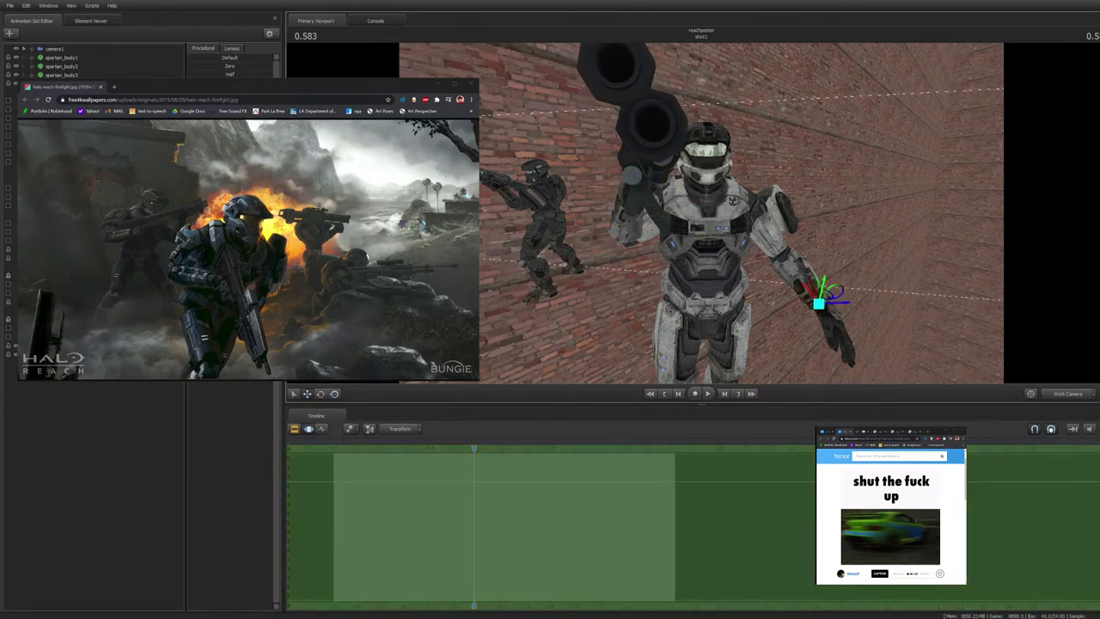
key(t)
drag(838, 301, 745, 305)
key(t)
key(ctrl+z)
Rotate the white Spartan's chest and pelvis to turn the body beneath the launcher
click(706, 231)
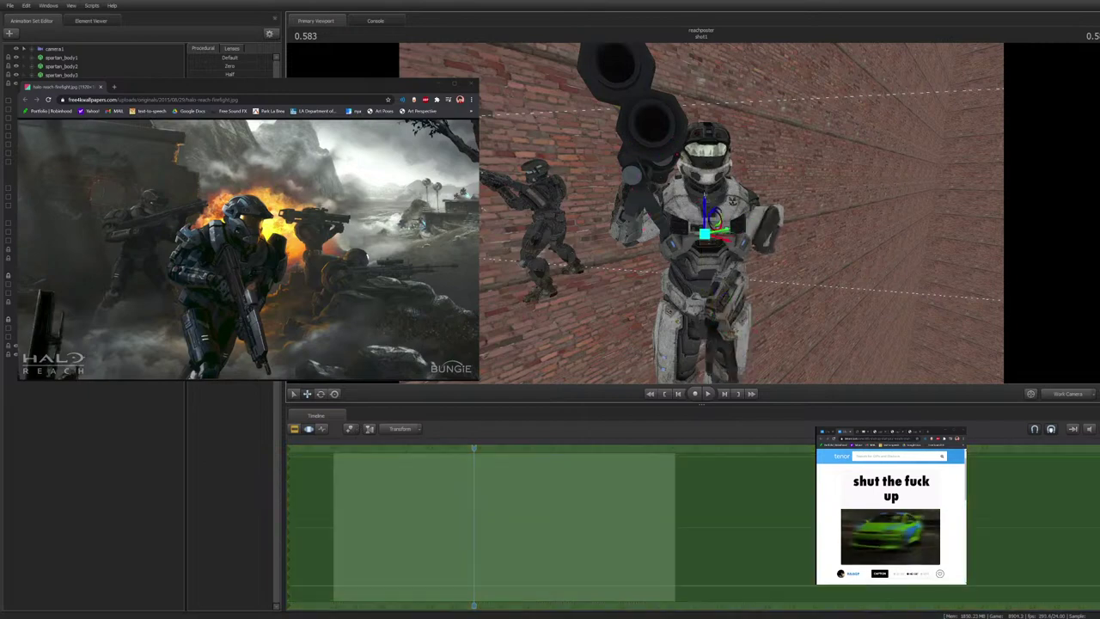
key(e)
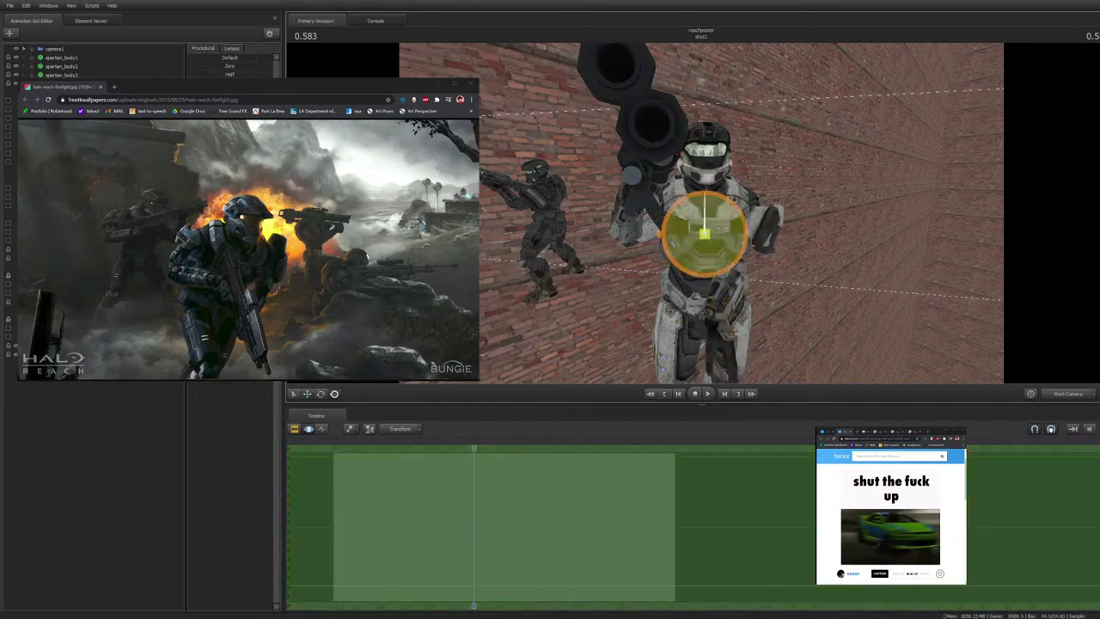
key(ctrl)
click(704, 292)
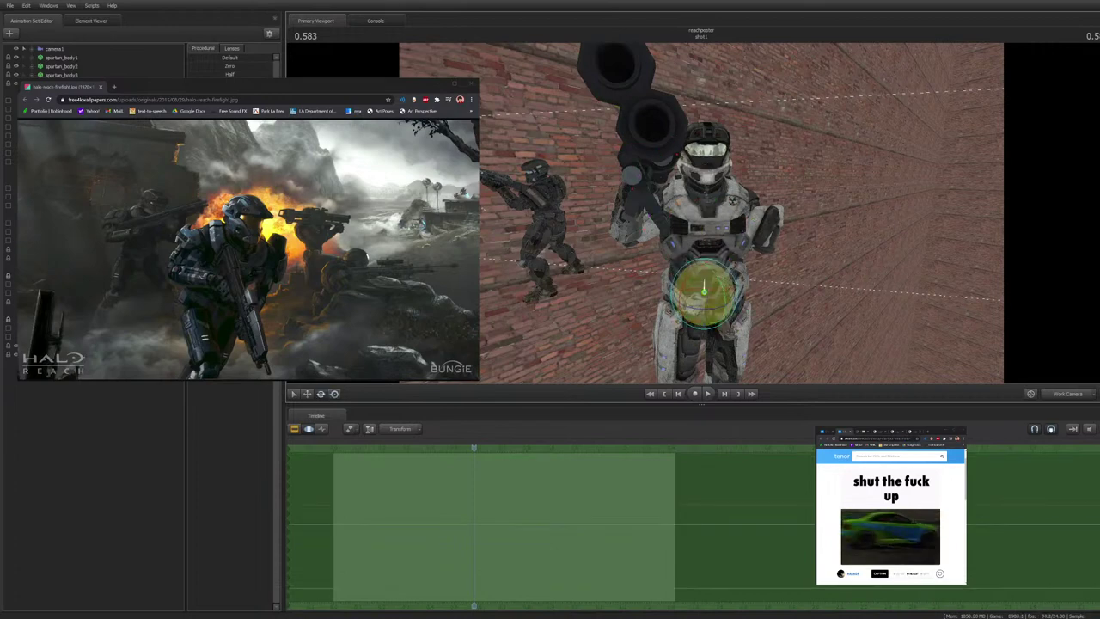
drag(706, 311, 679, 306)
drag(774, 275, 775, 365)
click(707, 194)
drag(698, 209, 731, 207)
key(ctrl)
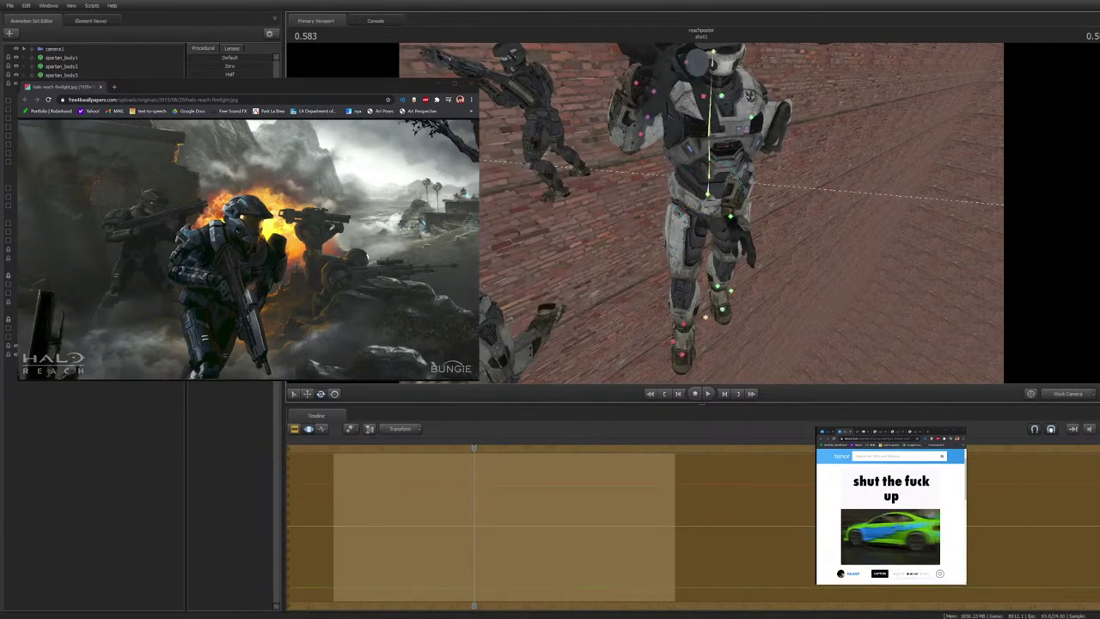
Rotate the white Spartan's spine joints to change the lean of the upper body
ctrl+click(709, 176)
drag(719, 190, 701, 141)
ctrl+click(709, 158)
ctrl+click(710, 135)
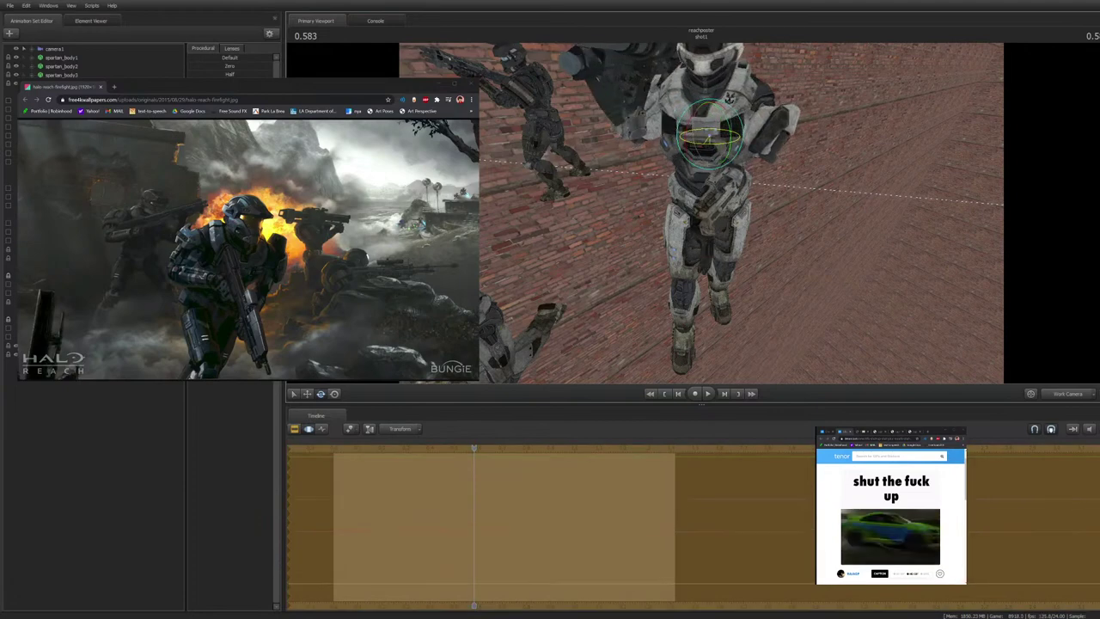
drag(701, 223, 675, 185)
Rotate the white Spartan's launcher-carrying hand and head to line up with the weapon
ctrl+click(648, 148)
key(r)
mouse_move(648, 148)
mouse_down()
mouse_move(688, 144)
mouse_move(662, 152)
mouse_up()
drag(701, 224, 665, 164)
ctrl+click(706, 159)
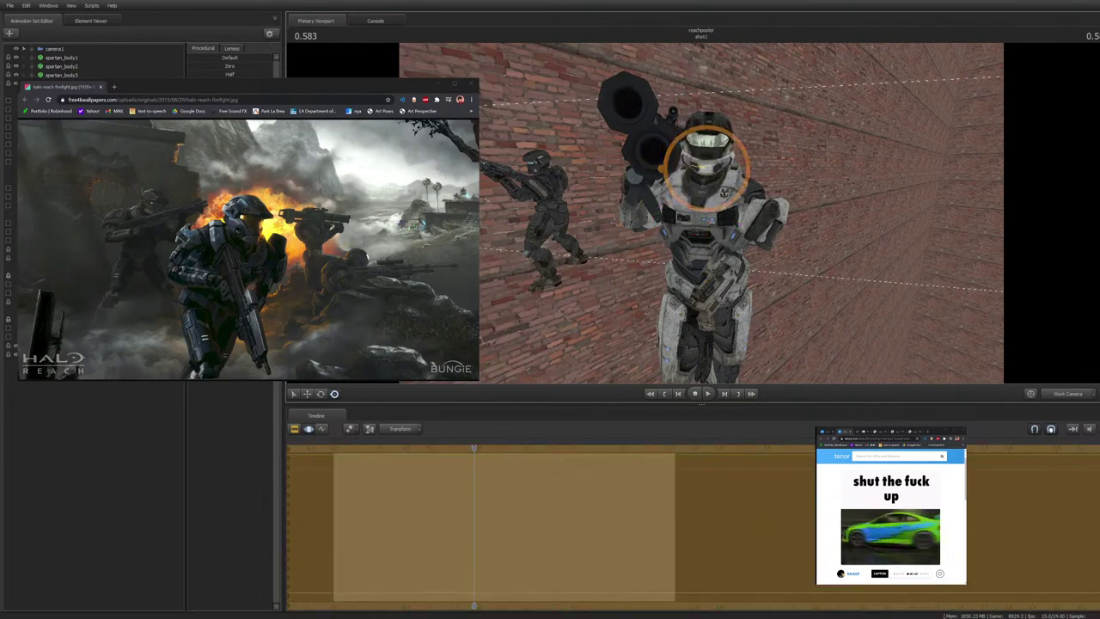
Raise the white Spartan's left hand in front of the chest and rotate it toward the launcher's grip
click(699, 307)
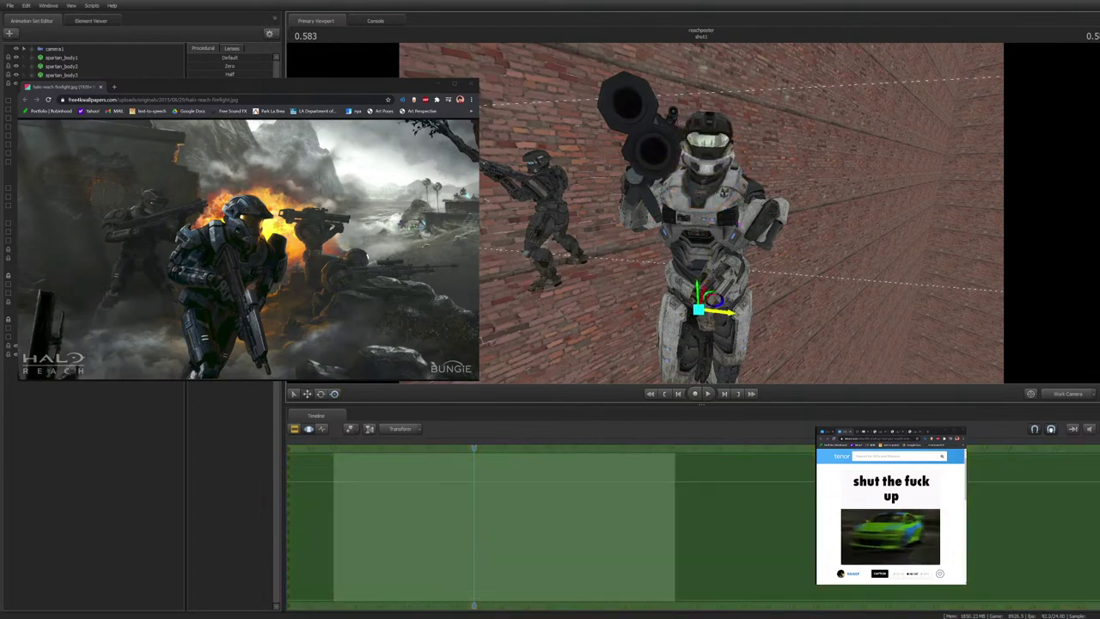
key(e)
drag(709, 273, 685, 199)
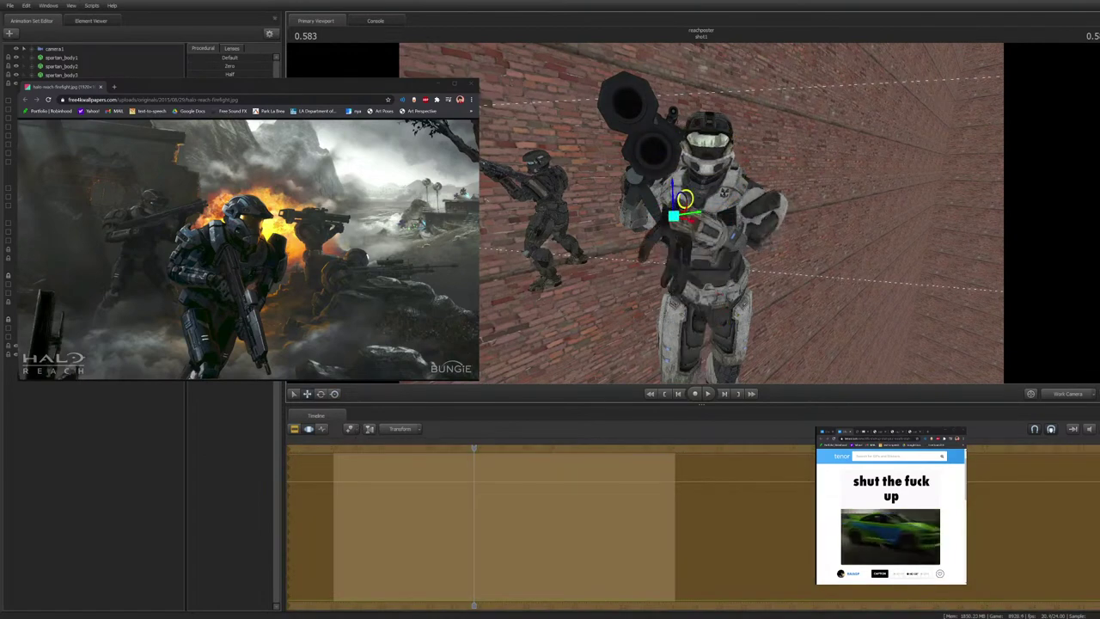
key(a)
drag(695, 213, 860, 217)
key(r)
drag(676, 225, 550, 220)
key(d)
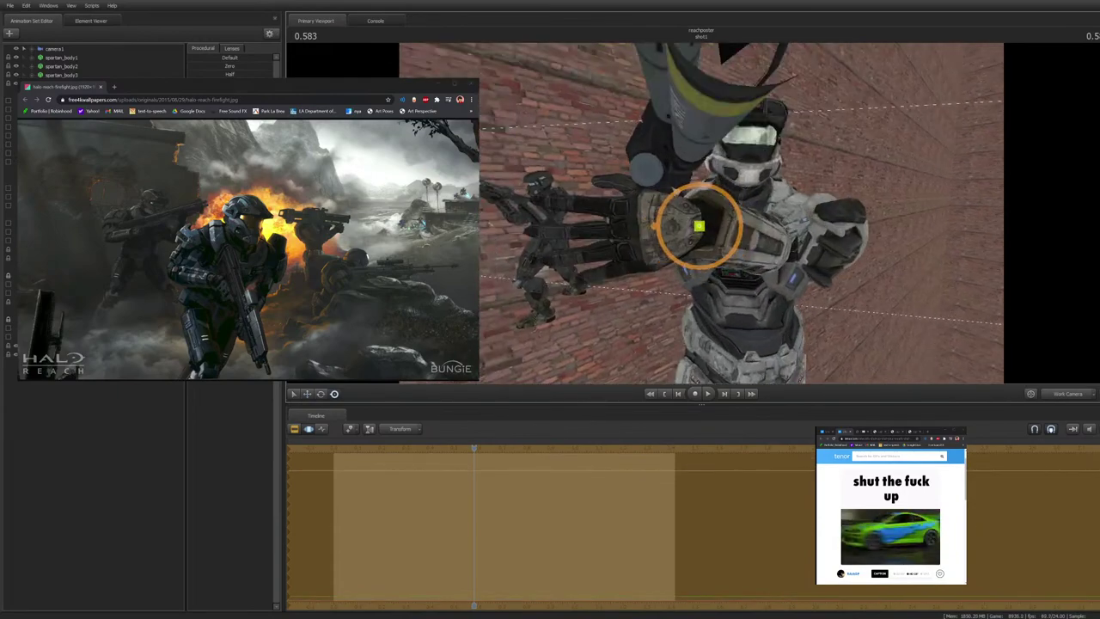
drag(700, 226, 791, 220)
key(s)
drag(696, 193, 694, 192)
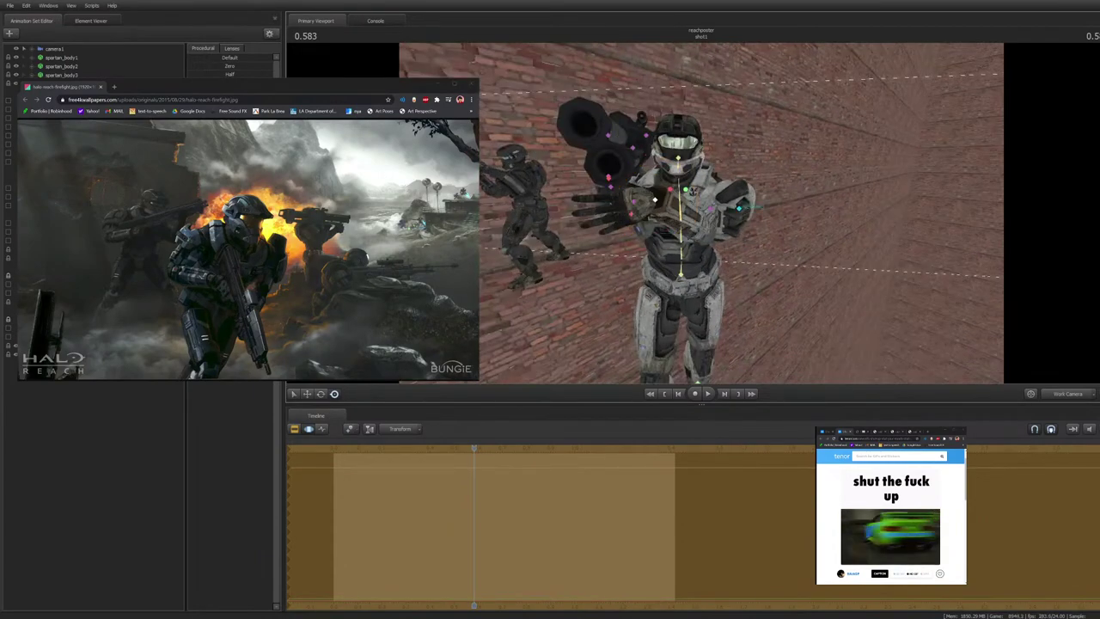
Pull the white Spartan's left elbow outward and check the pose through camera1
click(741, 208)
drag(740, 209, 820, 220)
click(1069, 394)
click(1068, 393)
key(F4)
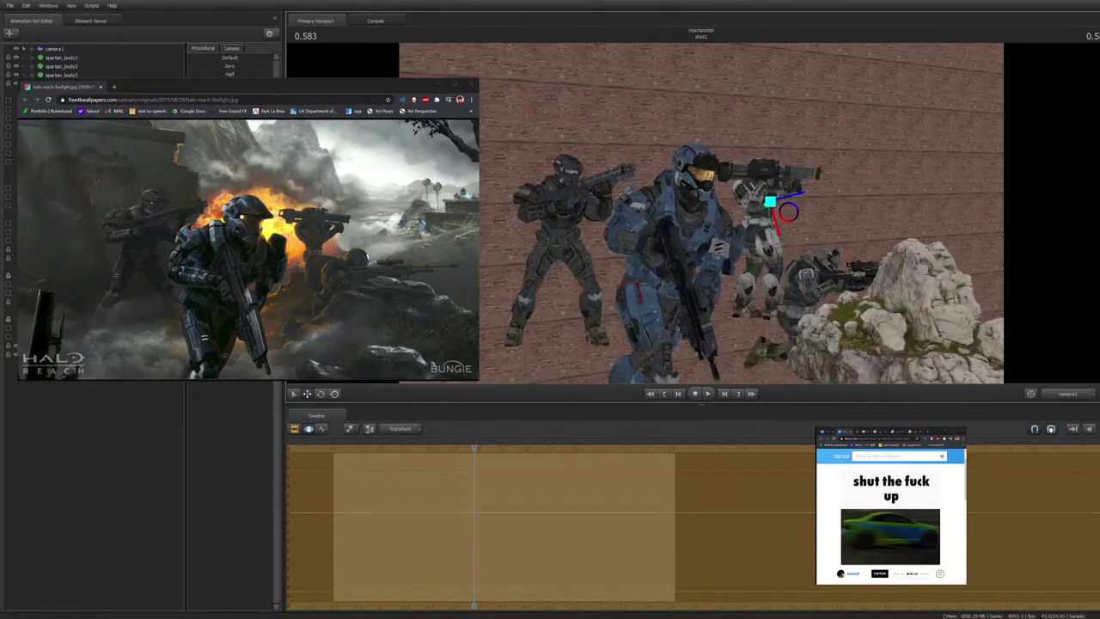
Rotate the white Spartan's upper-body joint just below the launcher slightly in the camera1 view
ctrl+click(765, 183)
drag(764, 183, 766, 184)
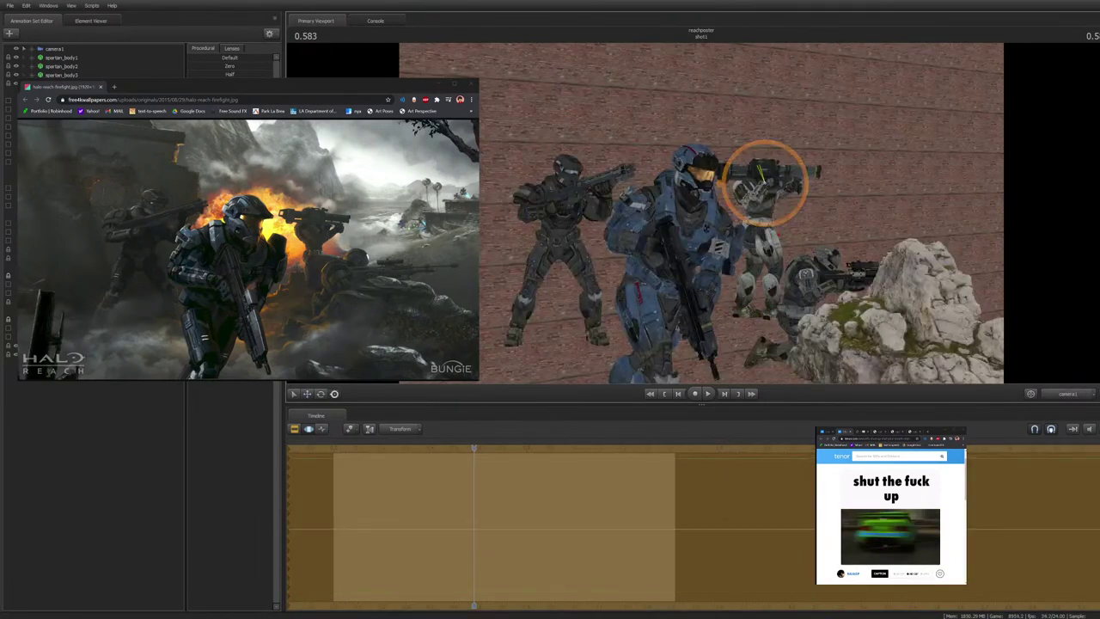
ctrl+click(765, 183)
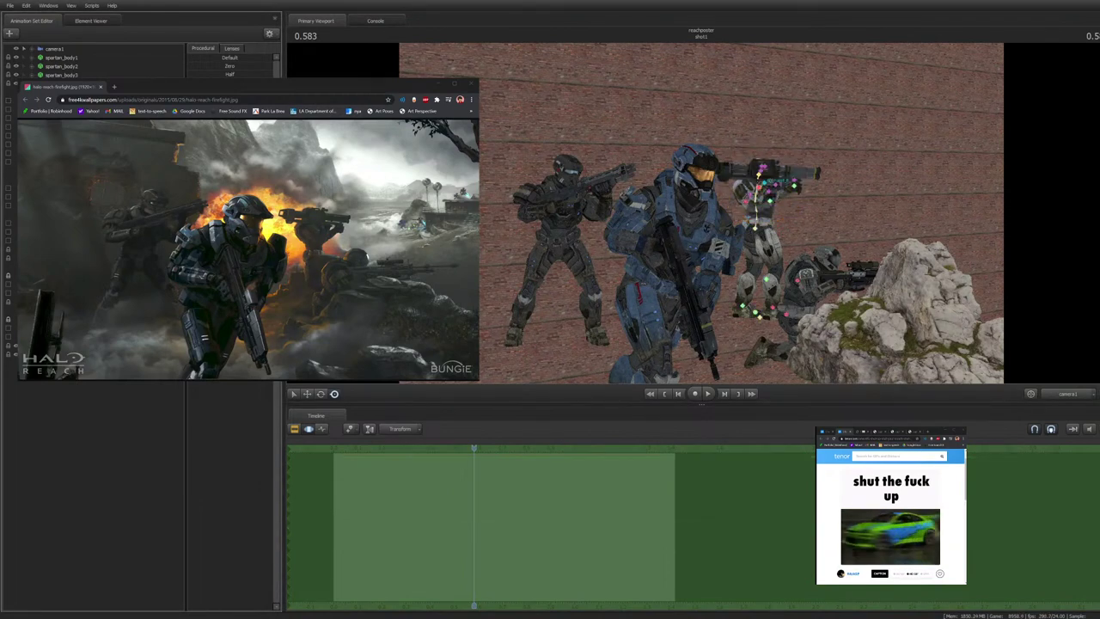
drag(765, 183, 770, 174)
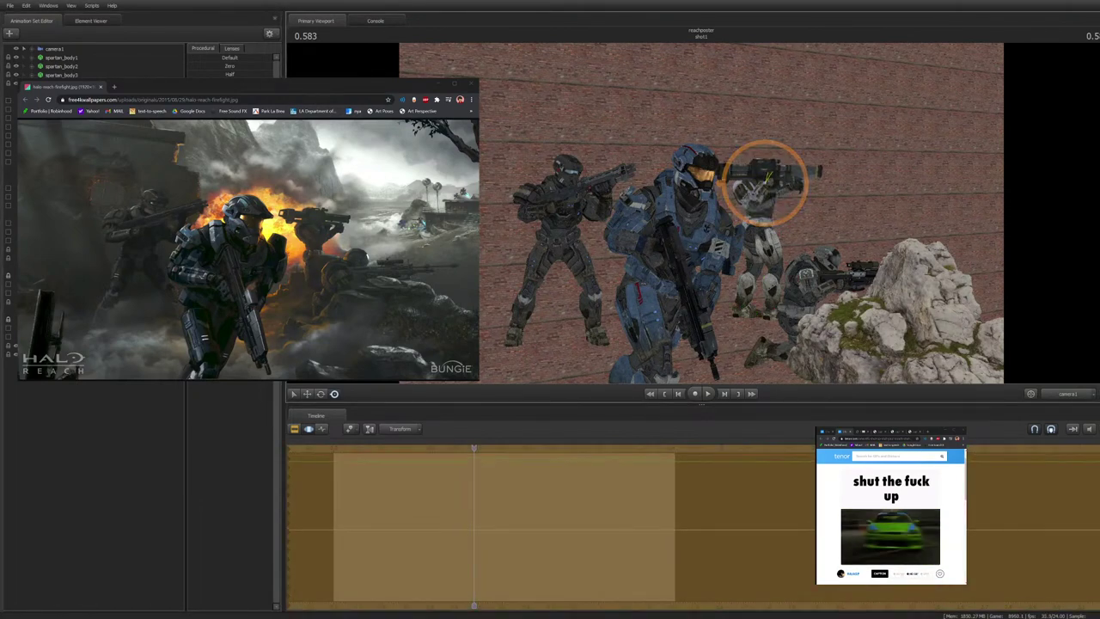
key(Return)
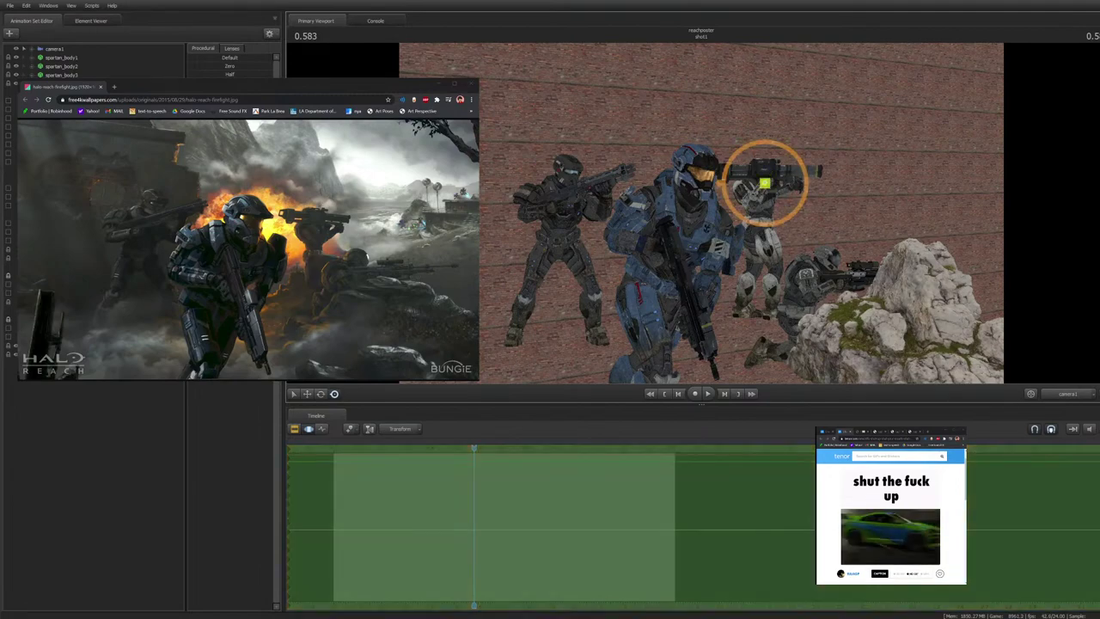
Return to the work camera and fit the white Spartan's left hand against the launcher's front grip
click(1067, 393)
drag(702, 214, 567, 203)
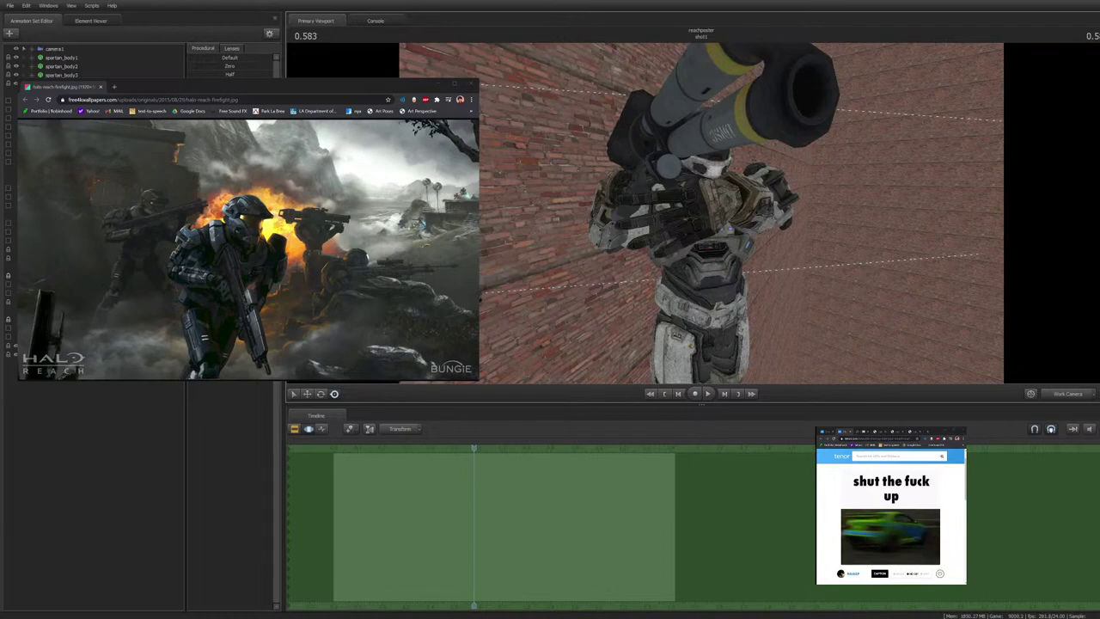
drag(702, 213, 660, 217)
key(s)
key(w)
key(d)
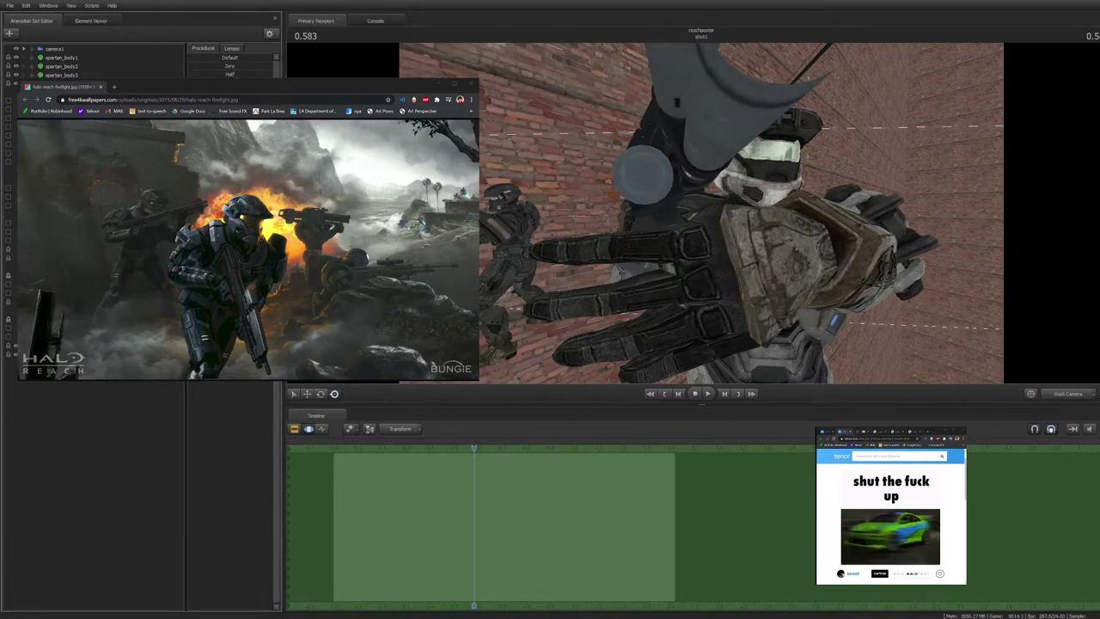
key(ctrl)
ctrl+click(675, 244)
key(a)
drag(676, 244, 851, 266)
key(w)
key(s)
key(ctrl)
ctrl+click(759, 245)
key(a)
ctrl+click(667, 238)
drag(701, 240, 602, 204)
Rotate the left hand's finger joints around the launcher's grip and undo the last finger rotation
key(ctrl)
ctrl+click(707, 207)
ctrl+click(650, 201)
ctrl+click(616, 201)
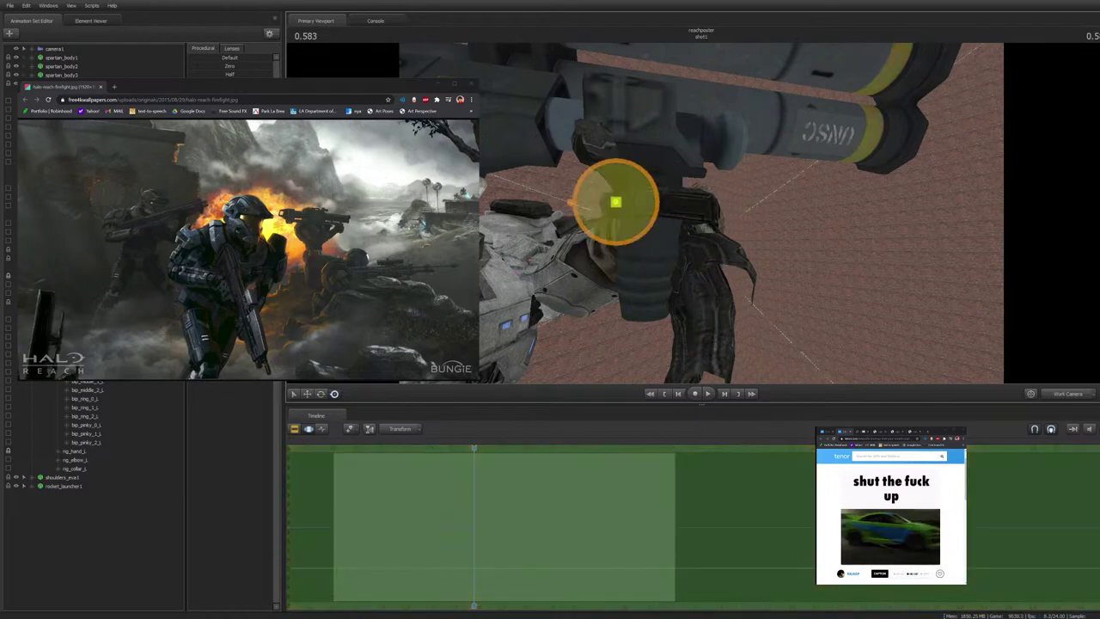
key(ctrl)
ctrl+click(709, 242)
mouse_move(709, 242)
mouse_down()
mouse_move(599, 235)
mouse_move(703, 247)
mouse_move(699, 234)
mouse_move(698, 278)
mouse_move(698, 268)
mouse_up()
key(ctrl+z)
Curl the middle finger joints of the white Spartan's left hand around the grip
ctrl+click(644, 238)
key(ctrl)
drag(699, 272, 634, 262)
ctrl+click(643, 266)
ctrl+click(698, 272)
ctrl+click(636, 268)
ctrl+click(675, 313)
Curl the lower finger joints of the left hand to close the fist on the grip
drag(677, 338, 654, 323)
ctrl+click(636, 300)
ctrl+click(675, 298)
ctrl+click(635, 303)
ctrl+click(608, 300)
key(s)
key(w)
drag(695, 189, 567, 225)
Rotate the left hand's upper finger and thumb joints to tighten the hold below the launcher
ctrl+click(681, 172)
key(w)
key(e)
key(r)
ctrl+click(709, 196)
ctrl+click(728, 232)
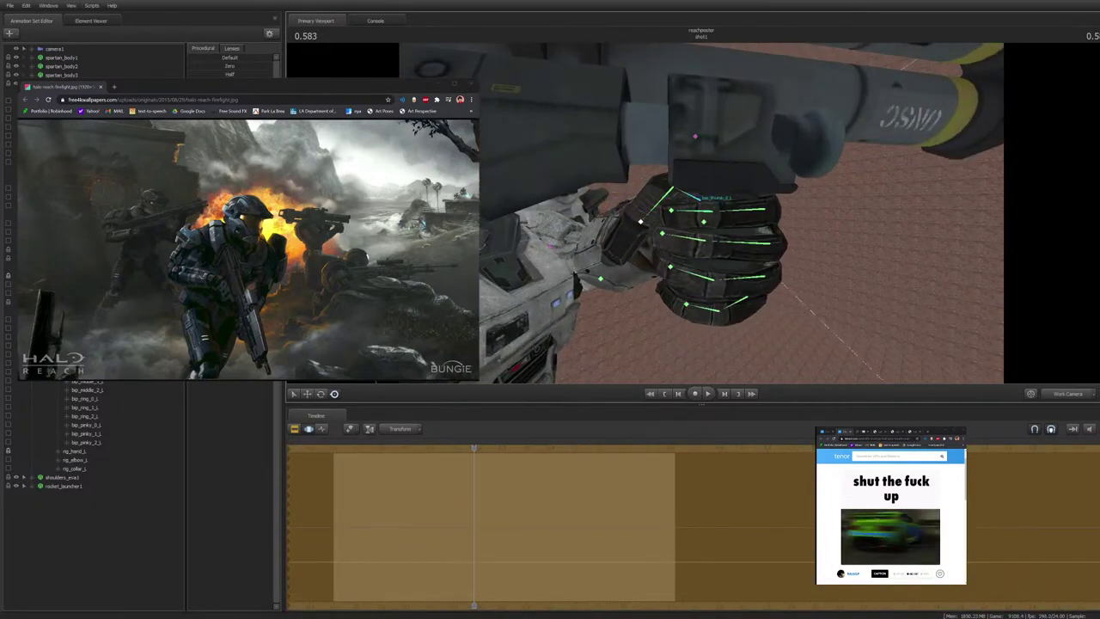
ctrl+click(700, 201)
alt+drag(700, 201, 695, 204)
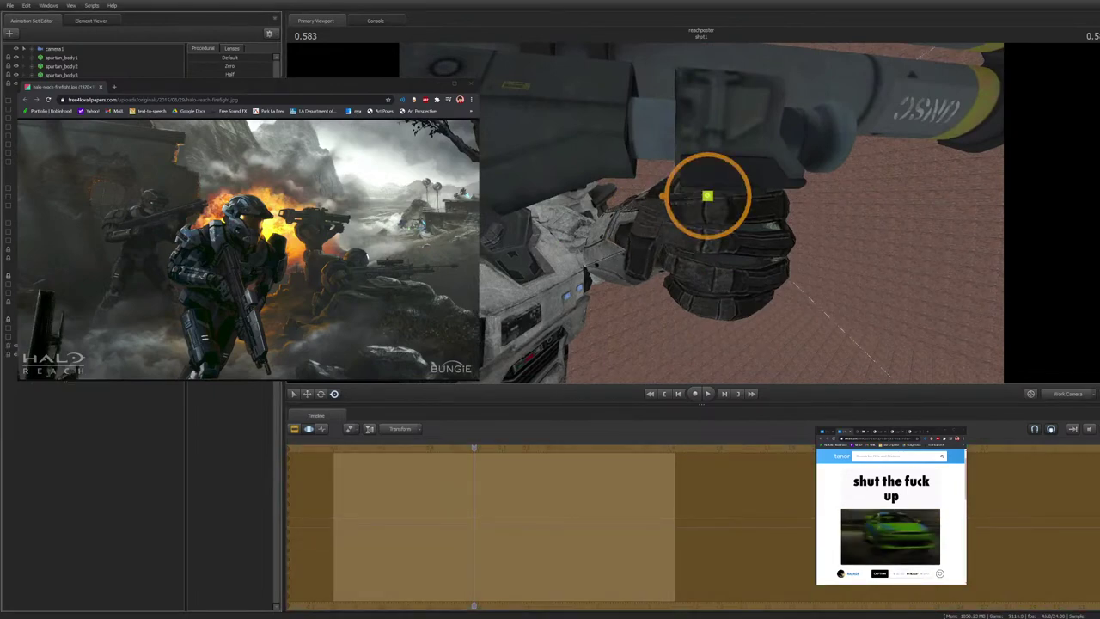
click(95, 537)
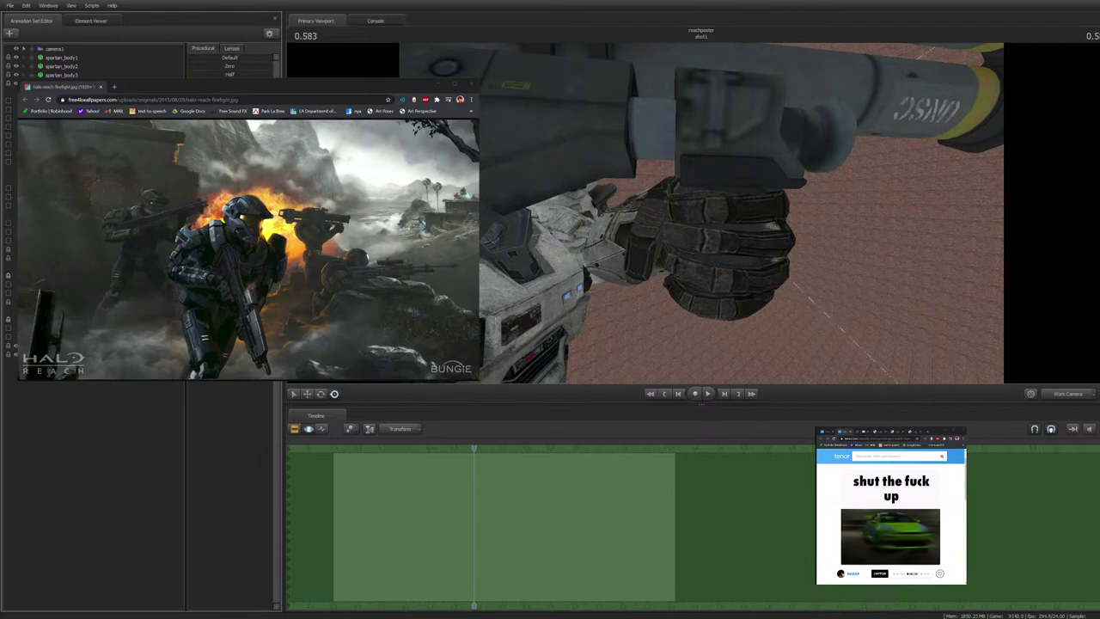
Adjust the base of the left thumb beside the launcher's grip and undo the last changes
mouse_move(701, 213)
mouse_down()
mouse_move(774, 213)
mouse_move(712, 215)
mouse_up()
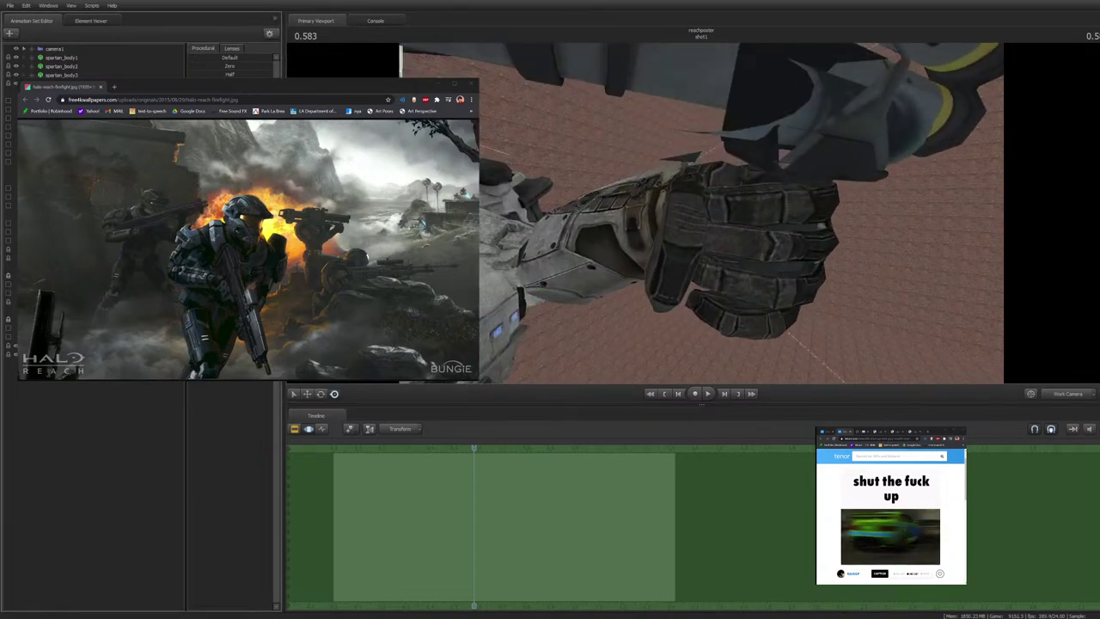
ctrl+click(695, 189)
mouse_move(695, 189)
mouse_down()
mouse_move(710, 187)
mouse_move(693, 207)
mouse_up()
key(ctrl+z)
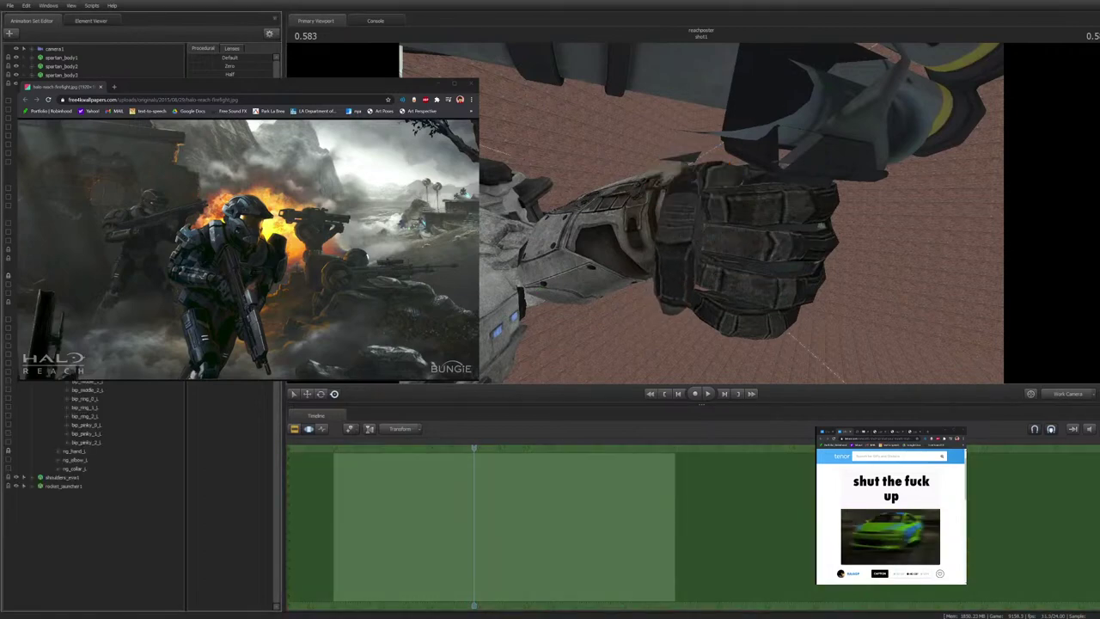
key(ctrl+z)
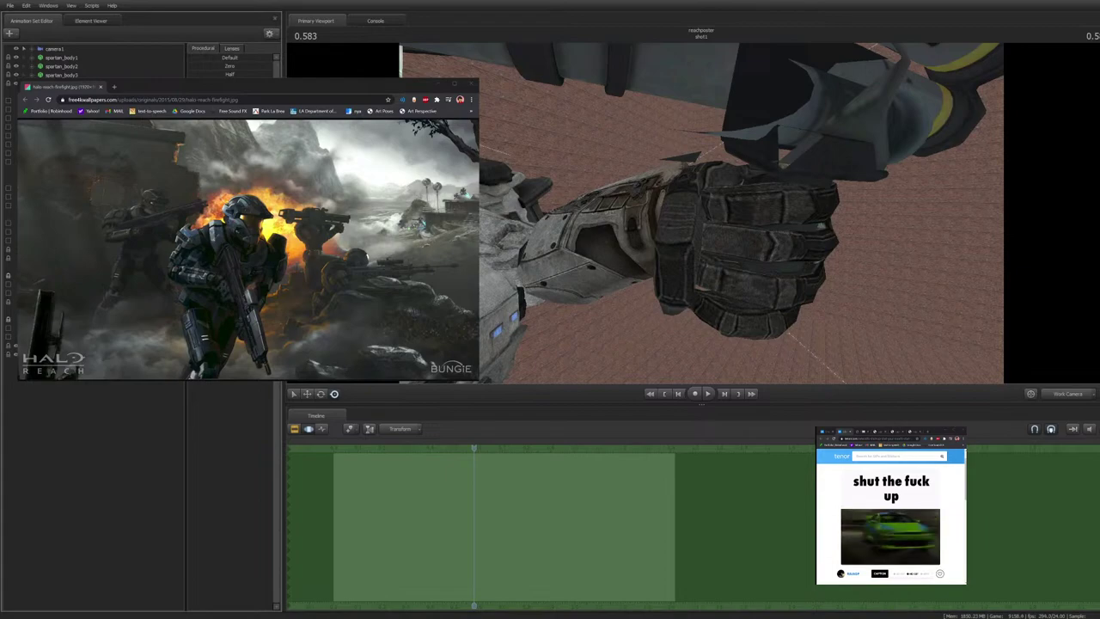
Inspect the finger and thumb joints of the white Spartan's closed left fist up close, ending in the camera1 view
drag(701, 215, 693, 253)
key(w)
ctrl+click(694, 211)
ctrl+click(688, 234)
ctrl+click(797, 246)
click(1069, 394)
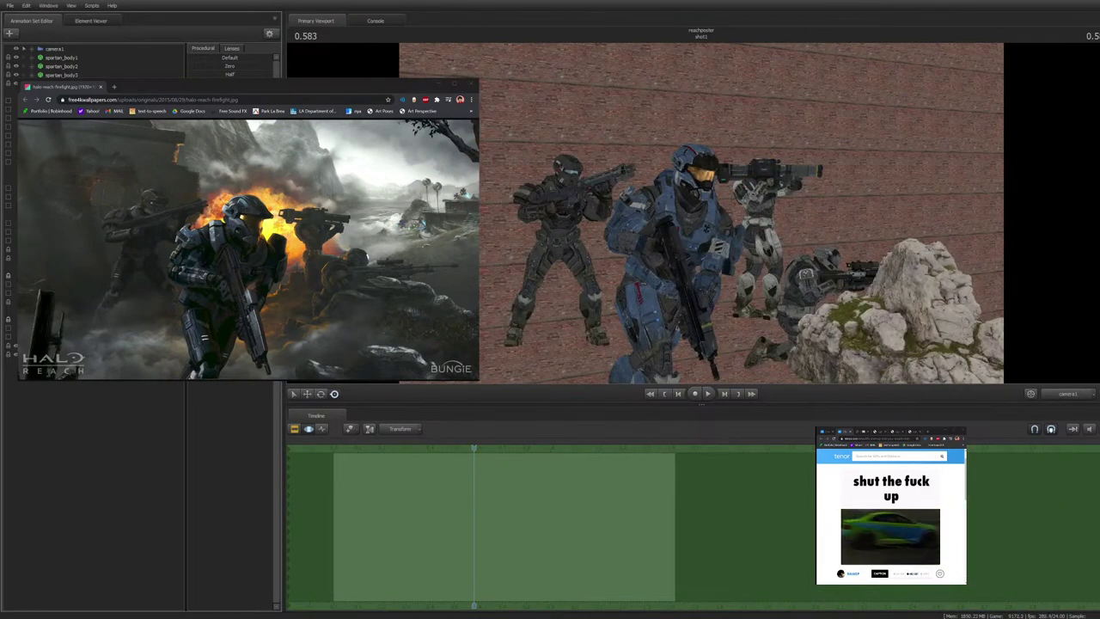
Rotate the white Spartan's upper-body joint beside the rocket launcher slightly to tilt the launcher's aim
click(314, 225)
click(758, 210)
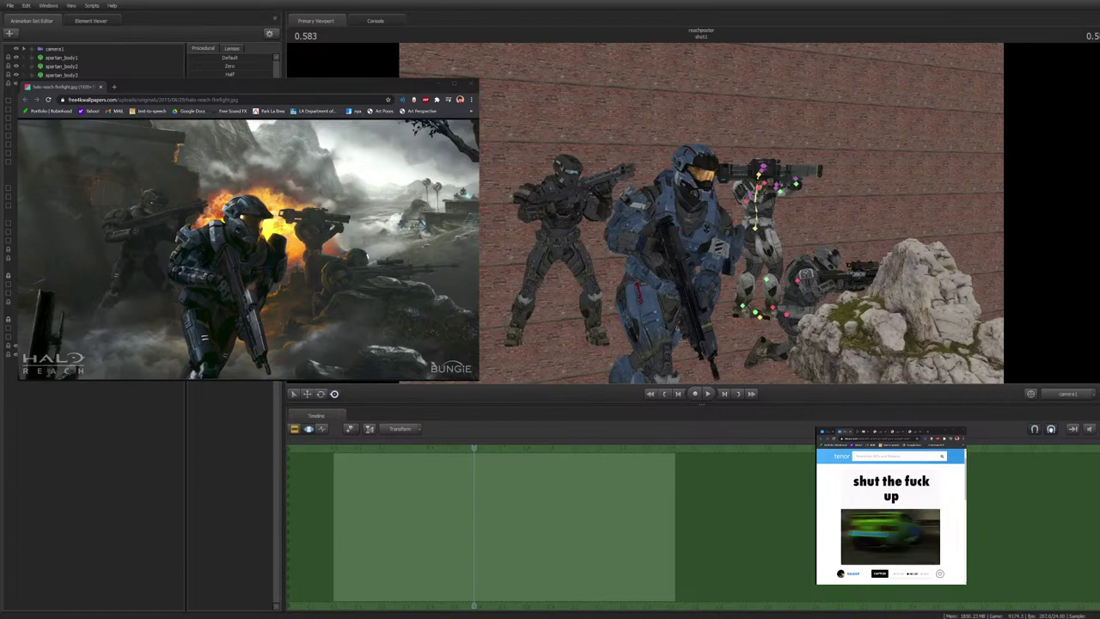
ctrl+click(765, 183)
key(e)
drag(784, 155, 785, 157)
key(r)
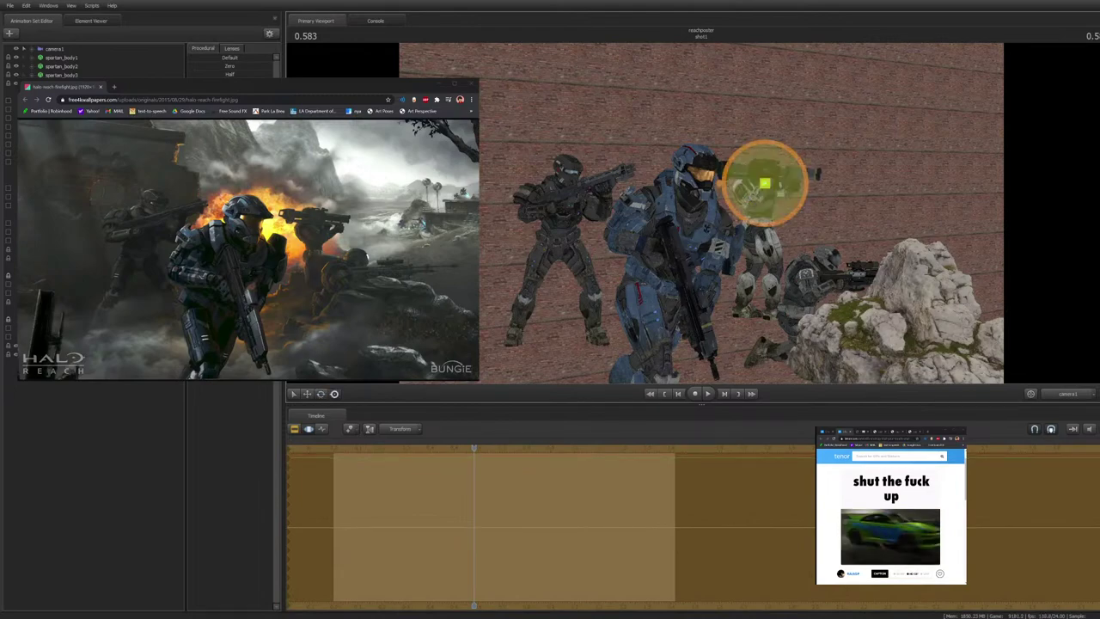
Shift the white Spartan's pelvis slightly sideways, working from a frontal view, and return to camera1
click(1069, 394)
drag(701, 214, 671, 210)
key(s)
key(a)
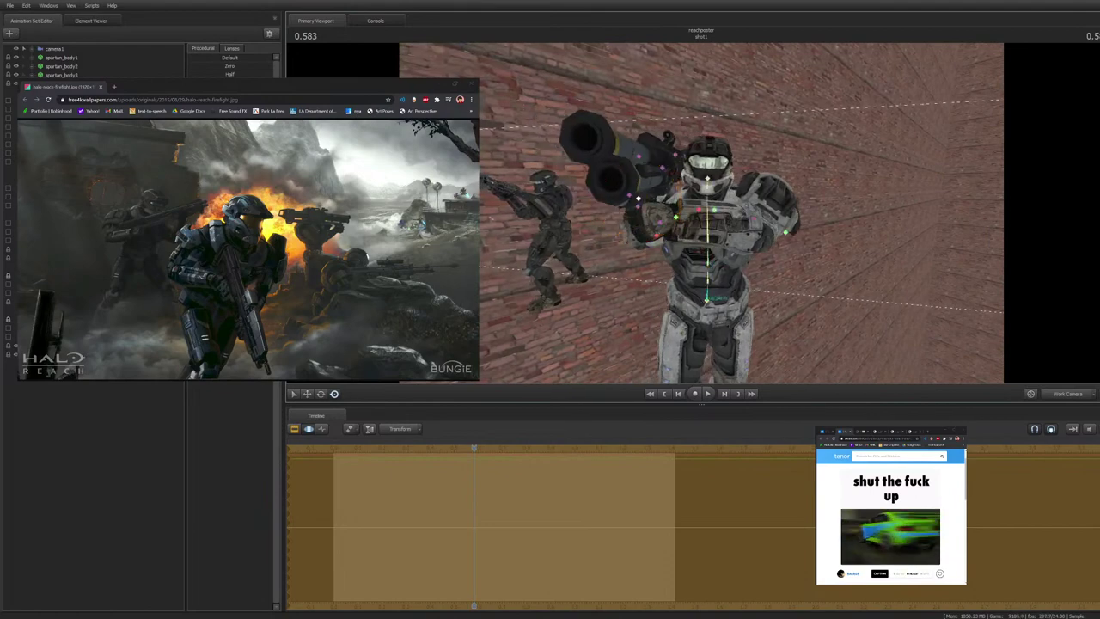
ctrl+click(707, 299)
click(706, 296)
drag(707, 296, 719, 298)
key(F4)
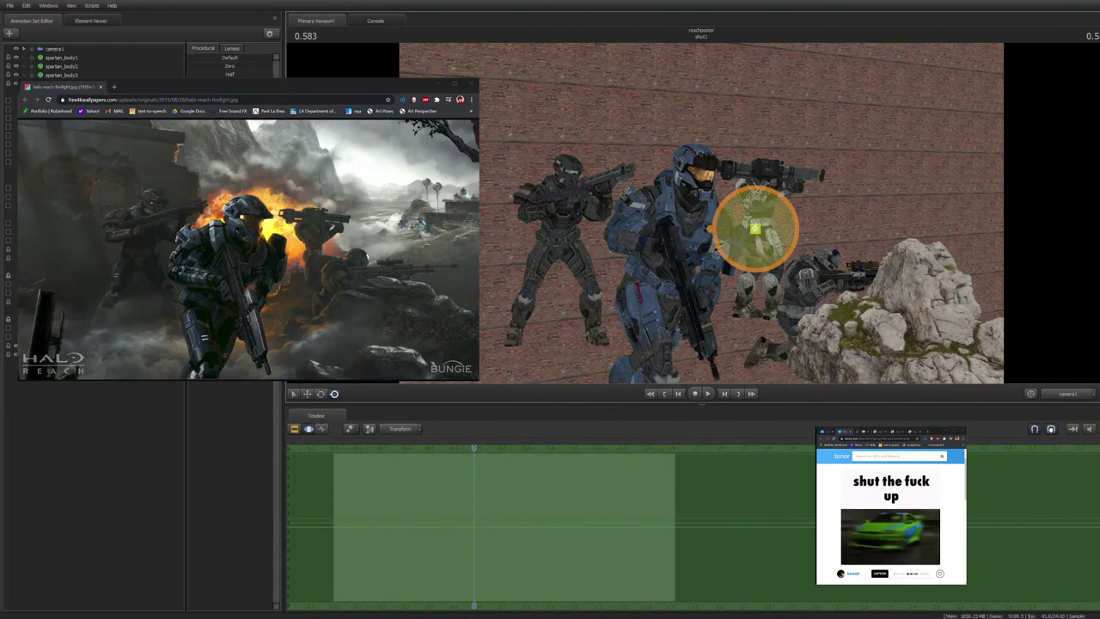
Turn the joint beside the shouldered launcher again to refine the white Spartan's aim in the camera1 shot
ctrl+click(768, 183)
key(e)
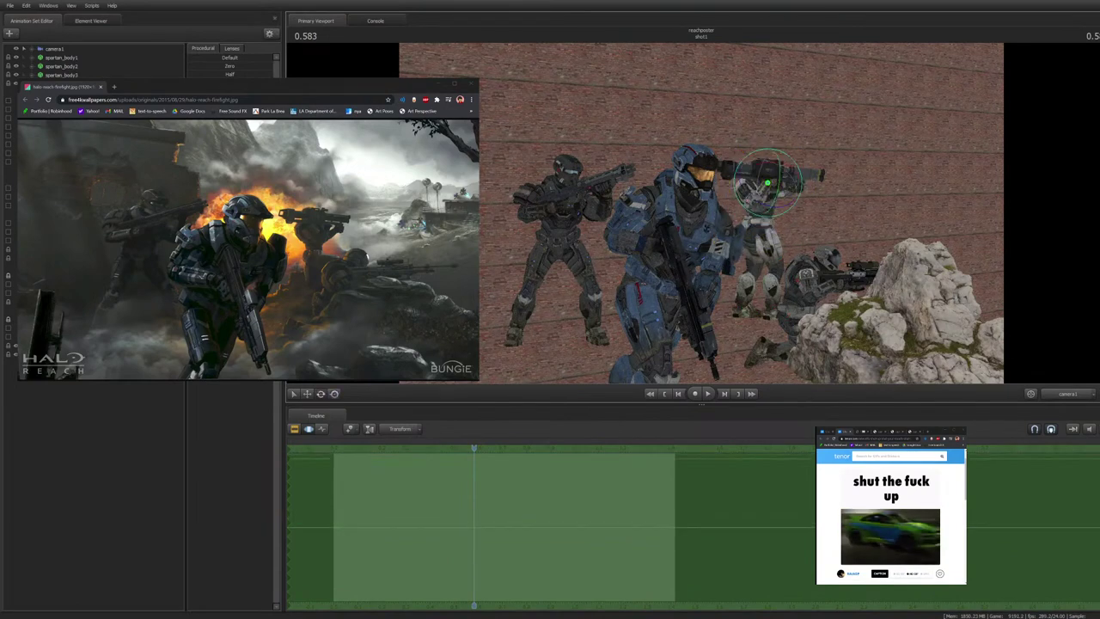
drag(770, 149, 767, 182)
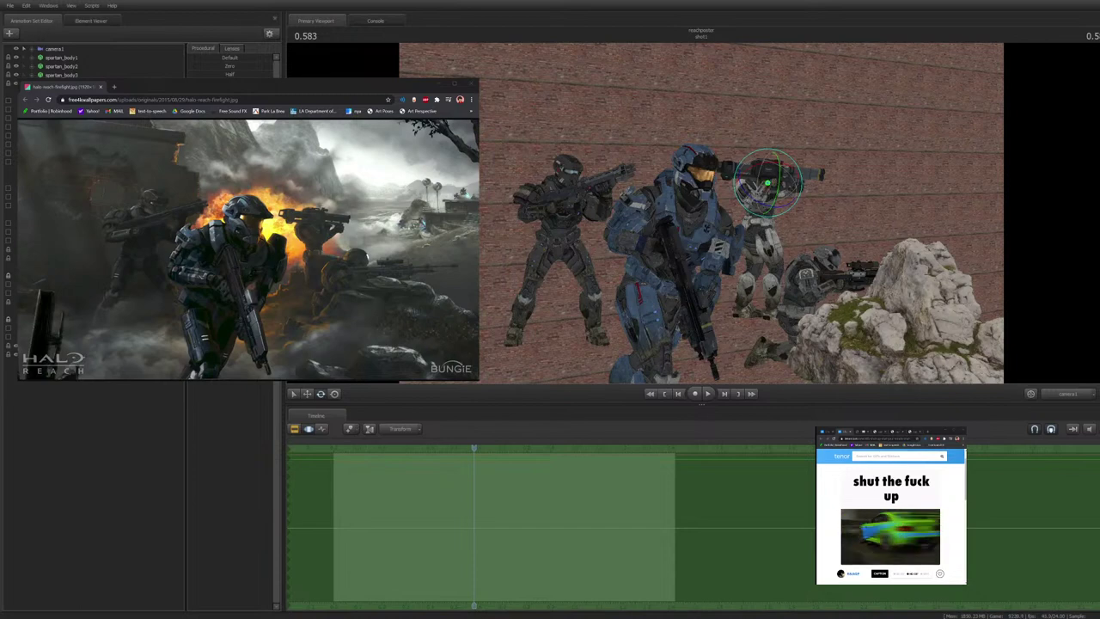
key(alt+Tab)
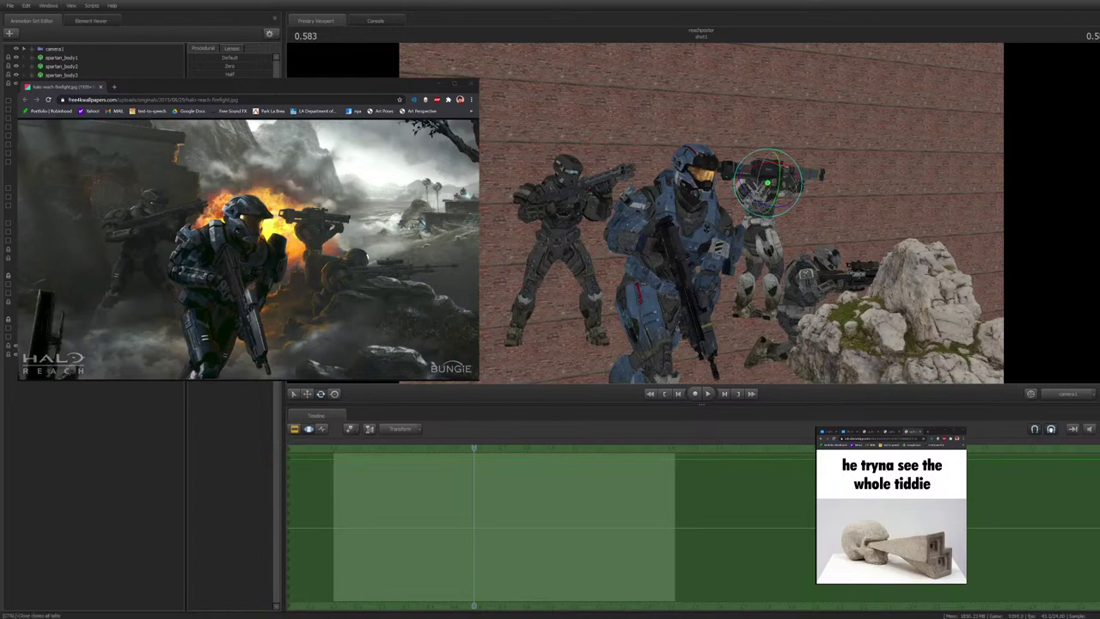
Reposition the white Spartan's lower-leg controls slightly to adjust the stance
click(1068, 394)
key(s)
mouse_move(702, 213)
mouse_down()
mouse_move(701, 275)
mouse_move(709, 225)
mouse_up()
ctrl+click(707, 283)
key(w)
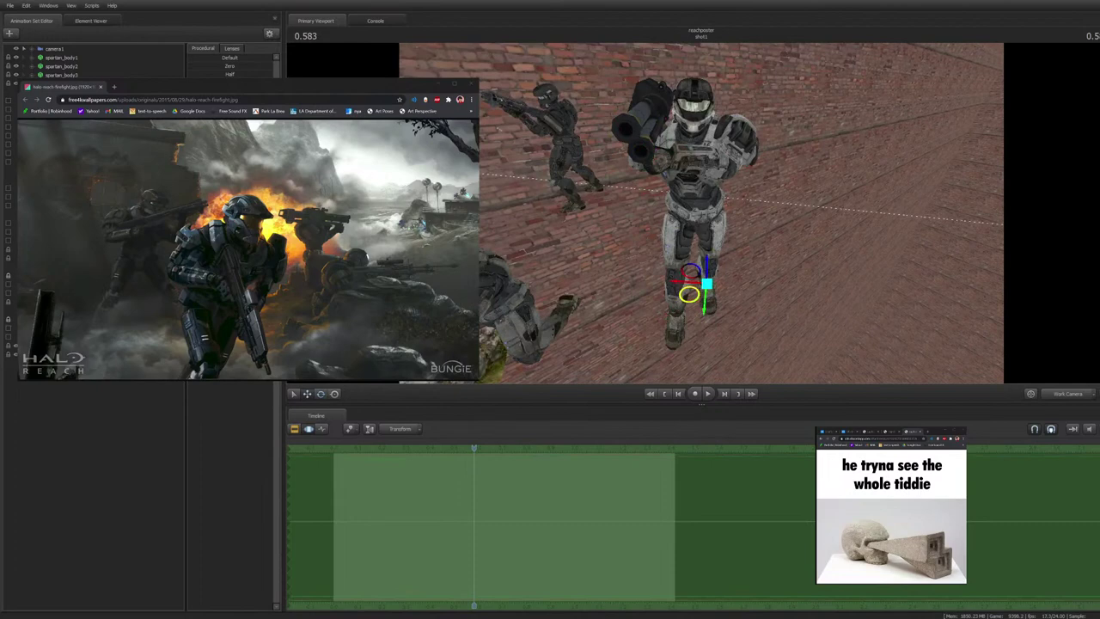
ctrl+shift+click(676, 311)
drag(651, 309, 653, 309)
drag(701, 257, 703, 242)
key(w)
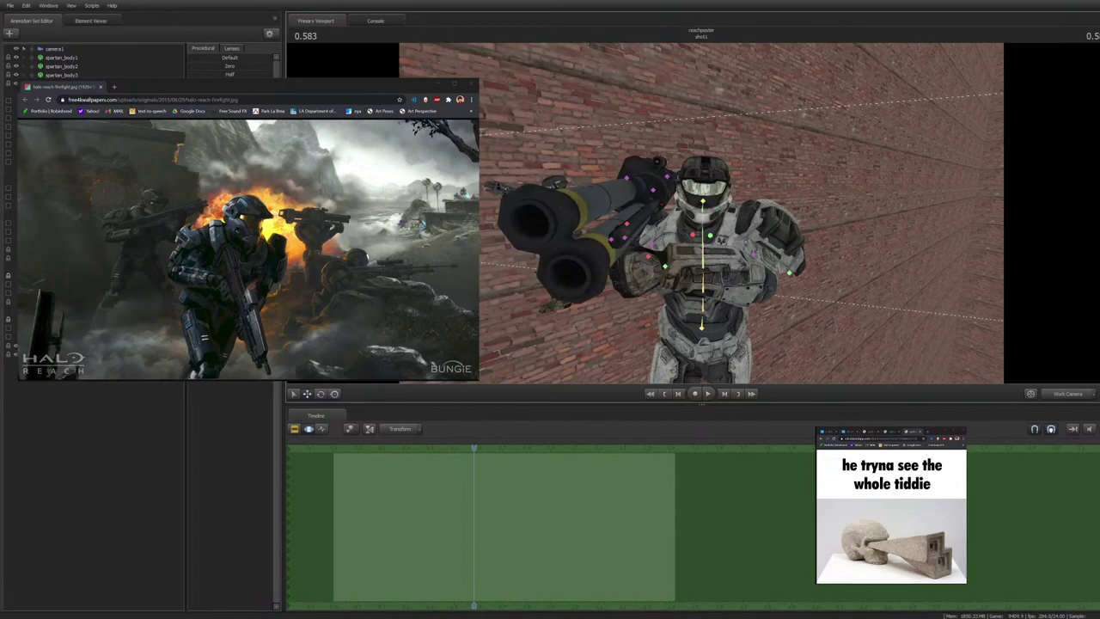
click(1068, 392)
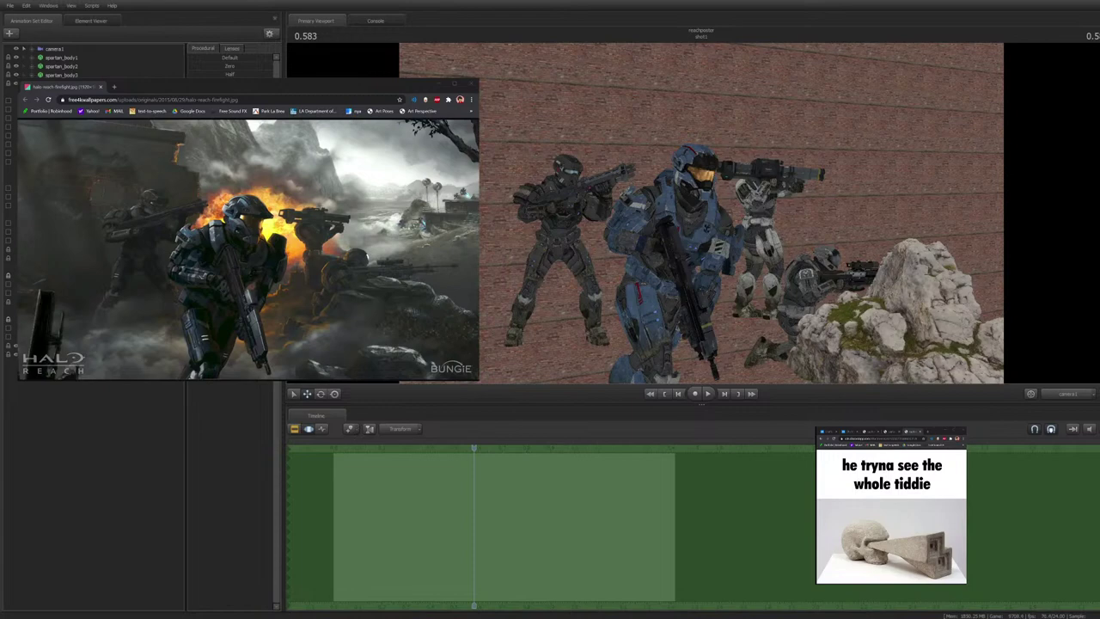
Move the white Spartan's foot sideways in the camera1 shot to alter the spread of the legs
ctrl+click(749, 304)
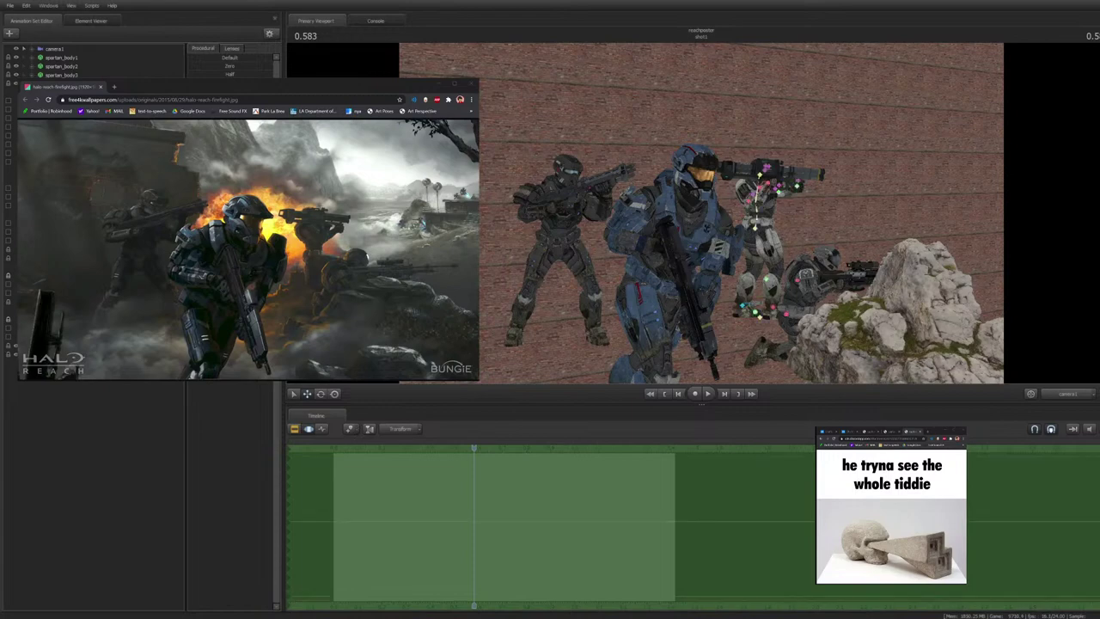
drag(764, 305, 788, 307)
ctrl+click(772, 307)
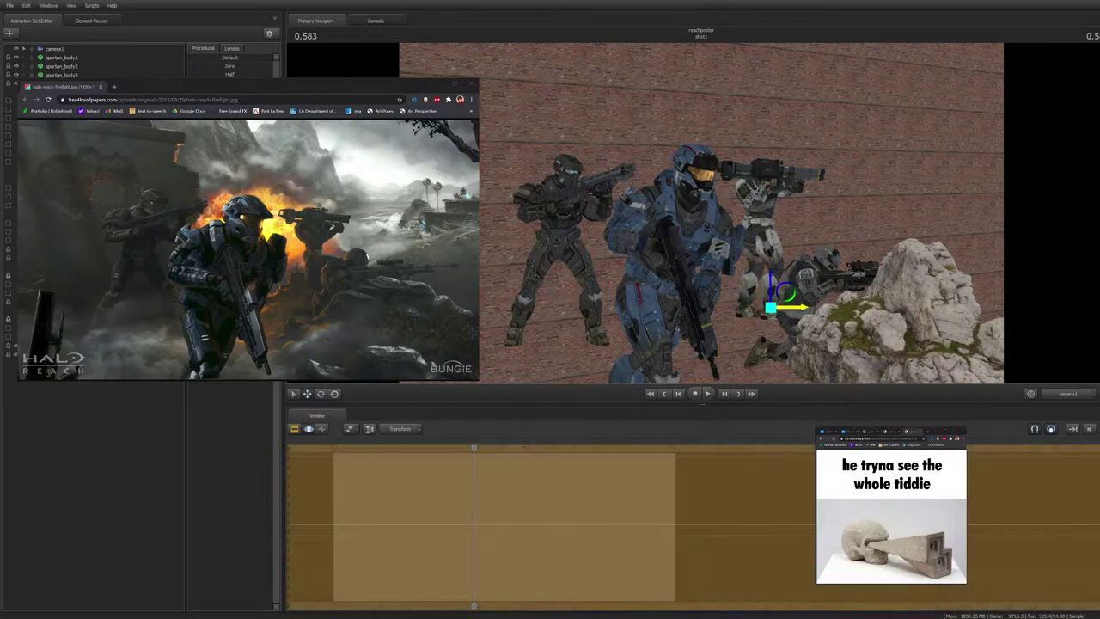
Try raising the white Spartan's pelvis slightly and undo the last two changes
key(ctrl)
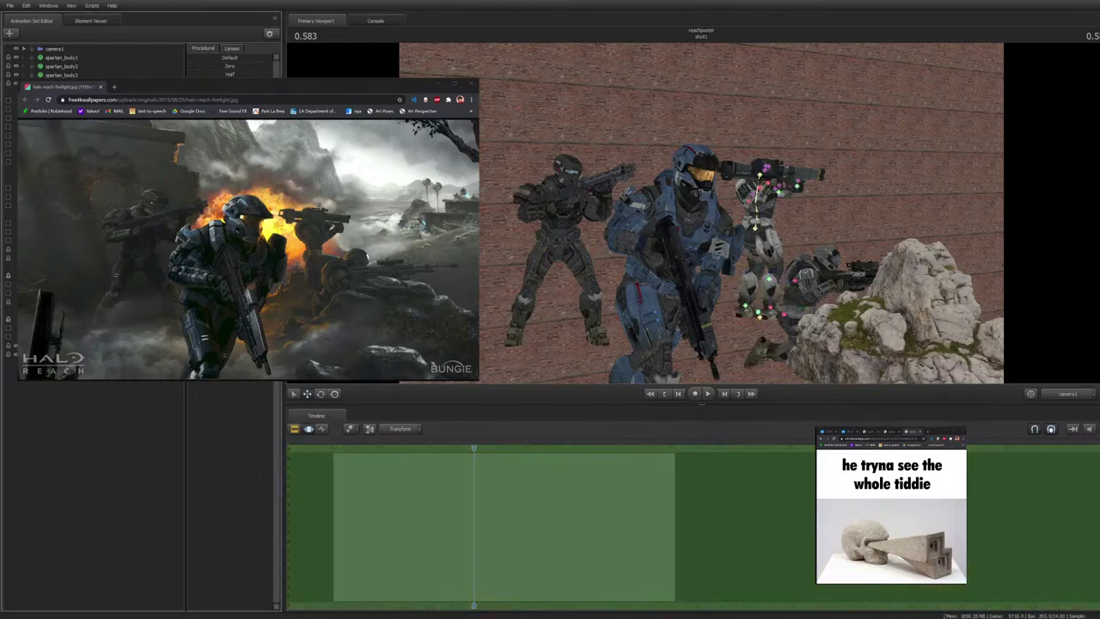
ctrl+click(755, 228)
drag(755, 202, 755, 201)
key(ctrl+z)
key(ctrl+z)
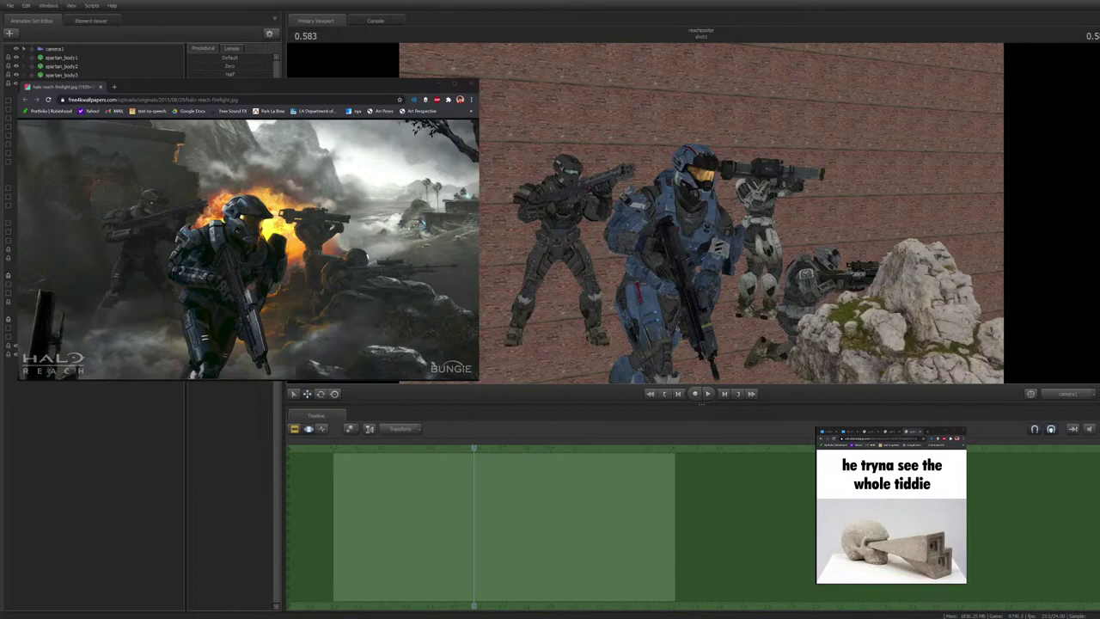
Examine the placement of the four Spartans and the rock from a wide view of the scene
click(1069, 394)
alt+drag(701, 215, 795, 190)
key(s)
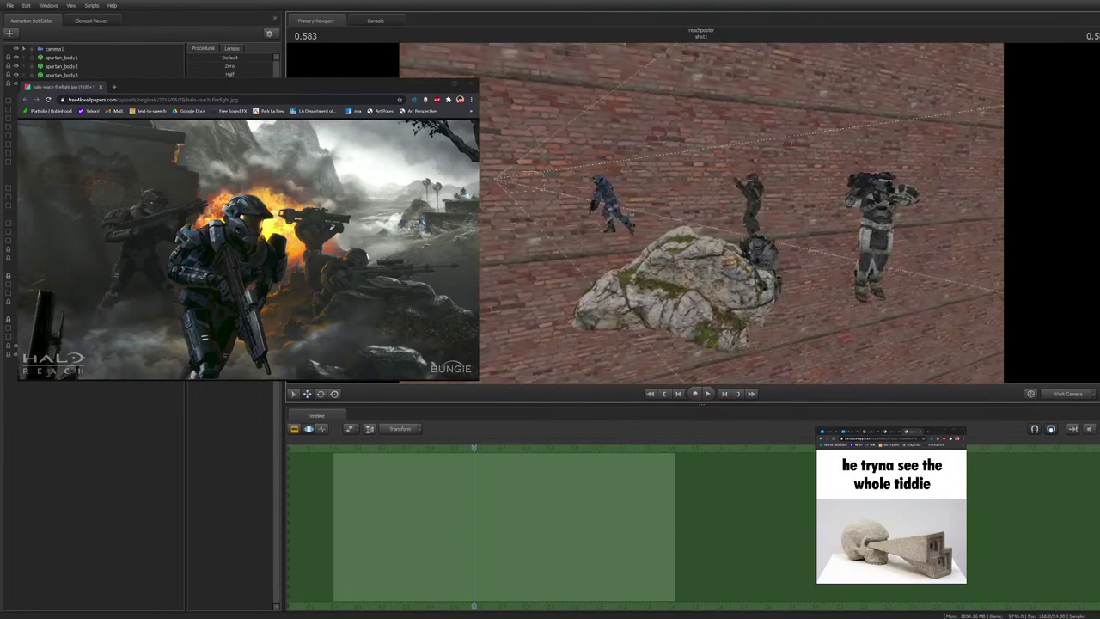
key(w)
drag(702, 215, 748, 225)
key(s)
key(s)
key(w)
key(s)
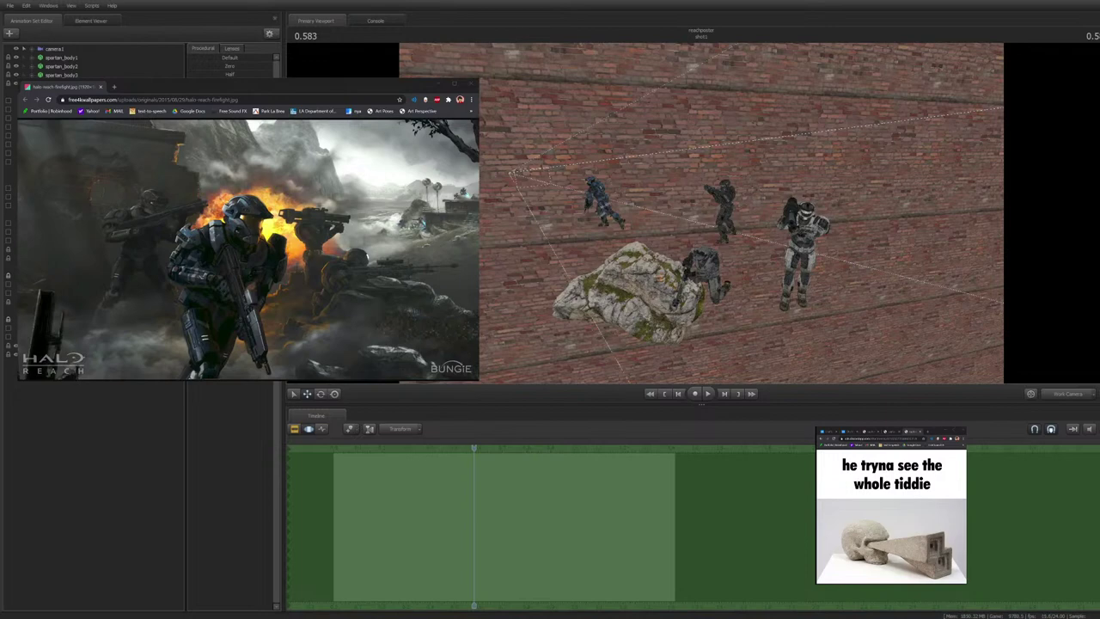
click(1067, 394)
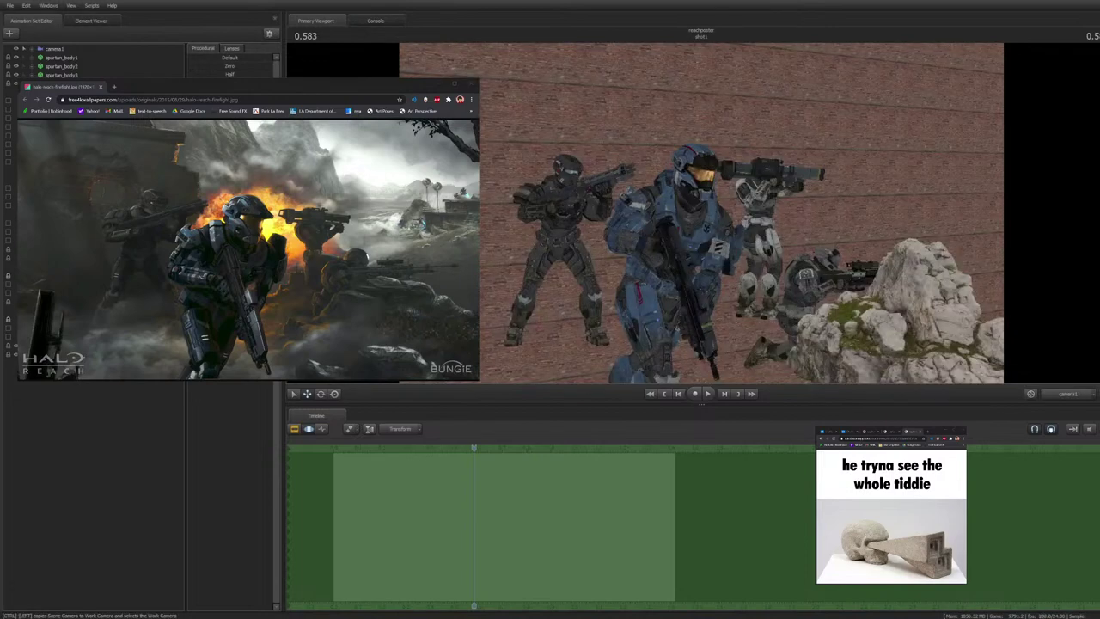
Lower the white Spartan's foot nearest the kneeling Spartan slightly and nudge it sideways
key(ctrl)
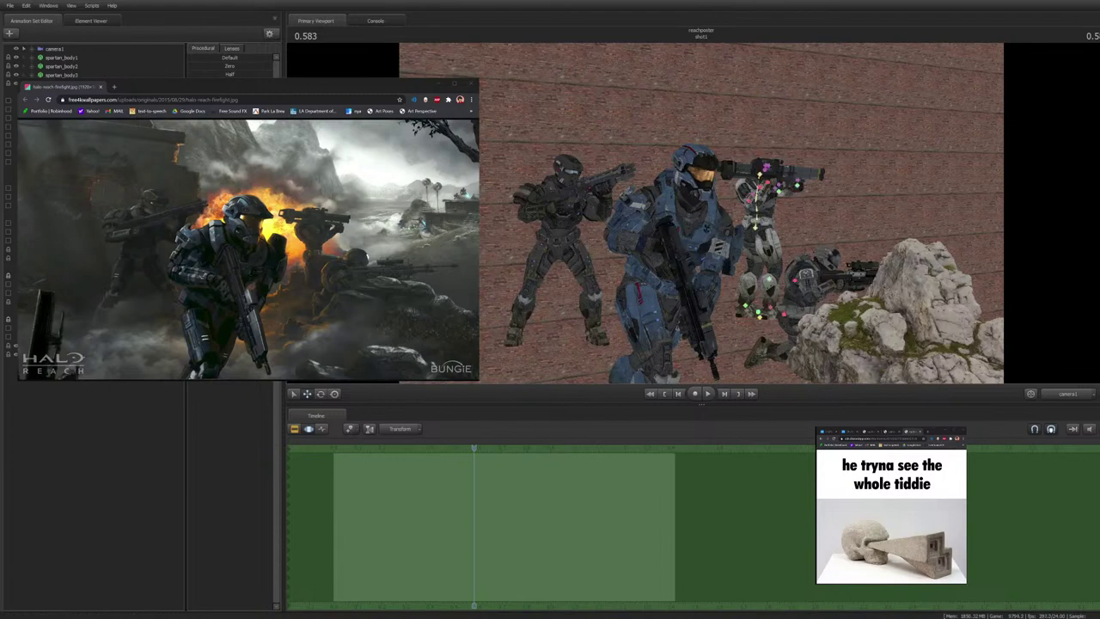
ctrl+click(770, 307)
key(F3)
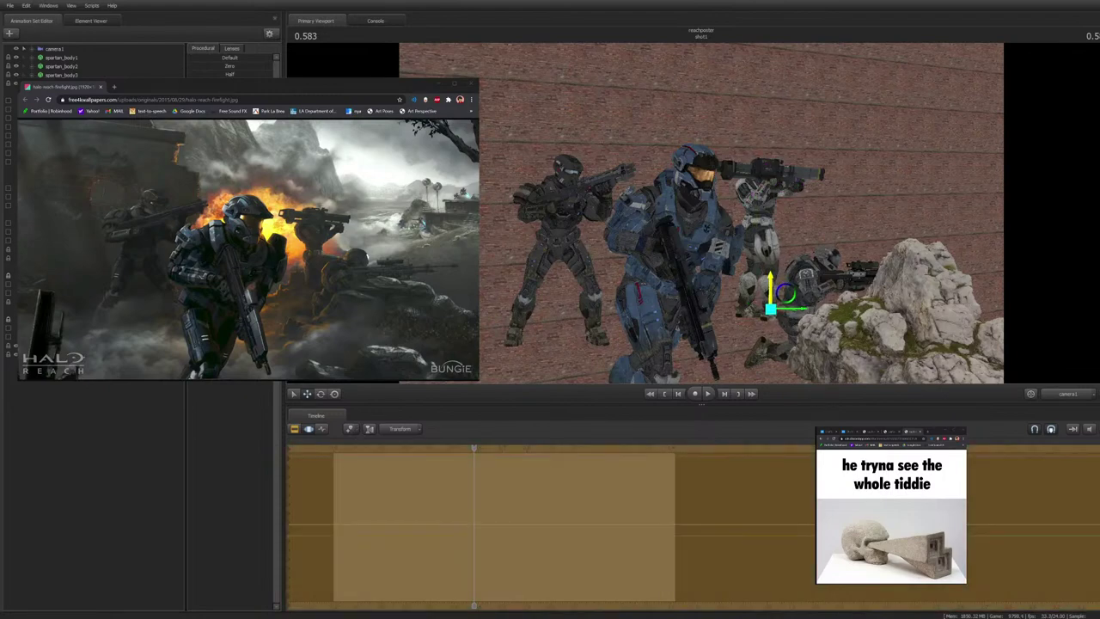
drag(796, 308, 798, 308)
key(F2)
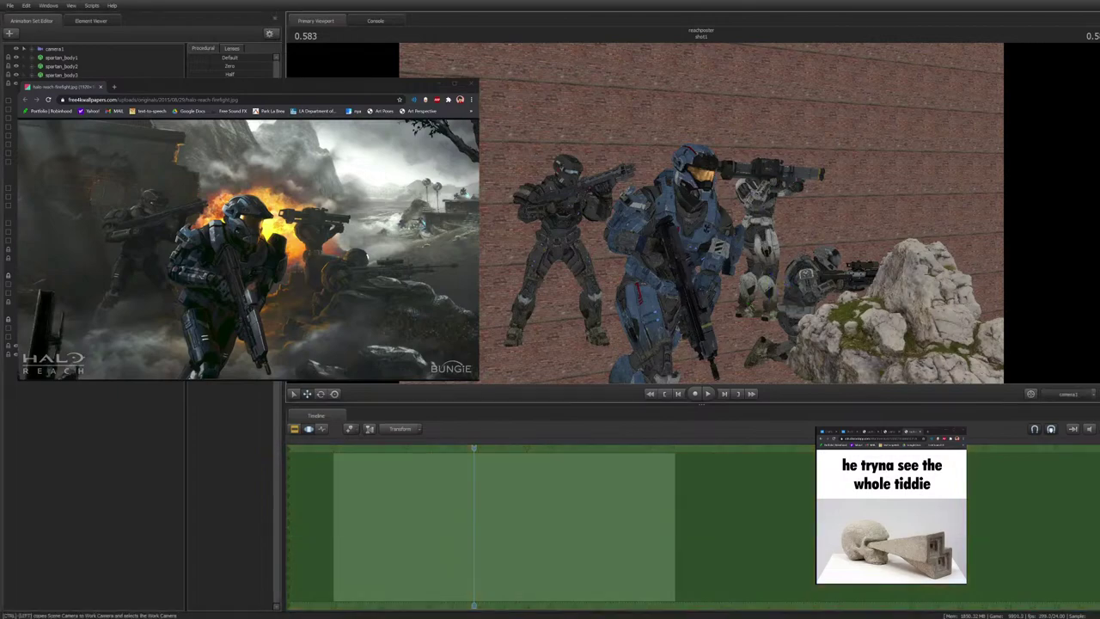
click(1067, 394)
mouse_move(739, 241)
mouse_down()
mouse_move(739, 223)
mouse_move(789, 239)
mouse_move(774, 241)
mouse_move(800, 225)
mouse_move(719, 235)
mouse_up()
key(w)
key(s)
key(s)
click(1069, 393)
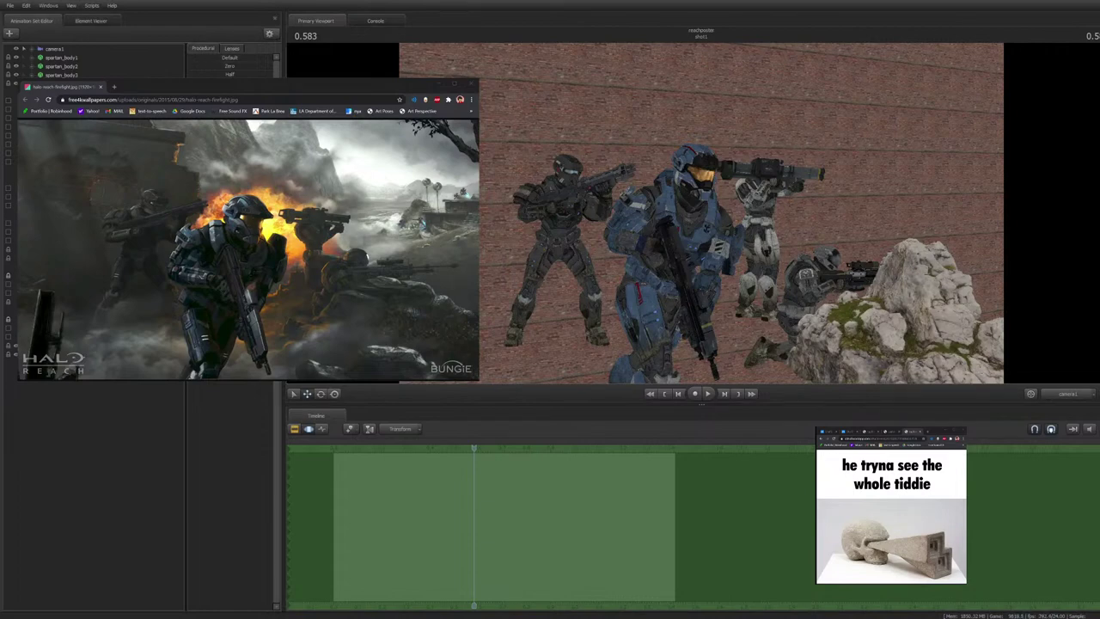
Move the whole white Spartan with its launcher away from the blue Spartan toward the rock, and lower it slightly
click(25, 86)
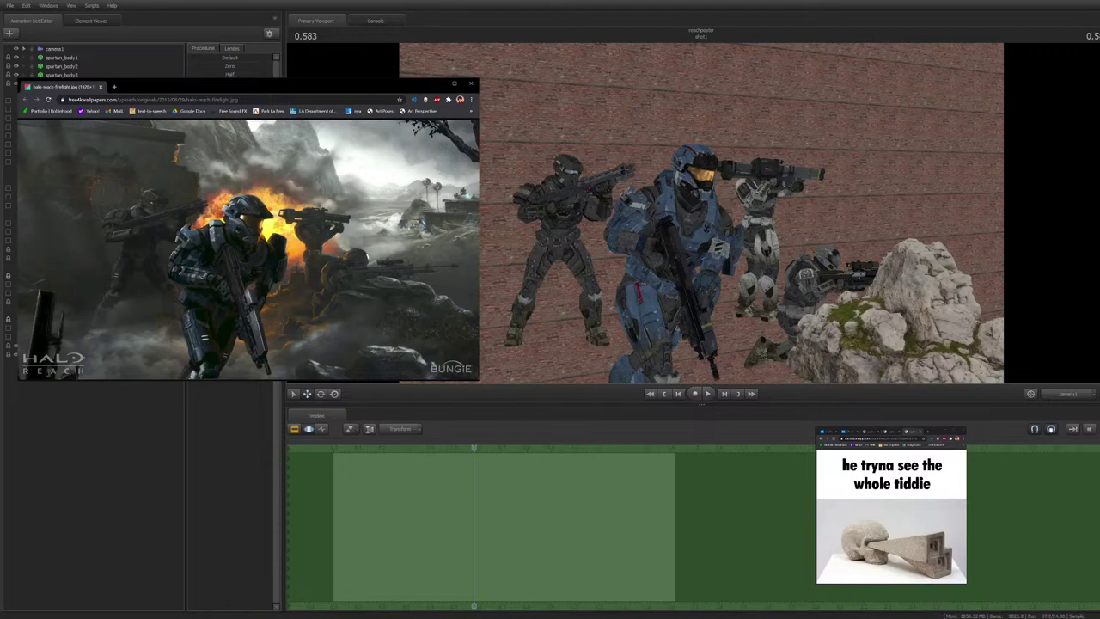
click(61, 75)
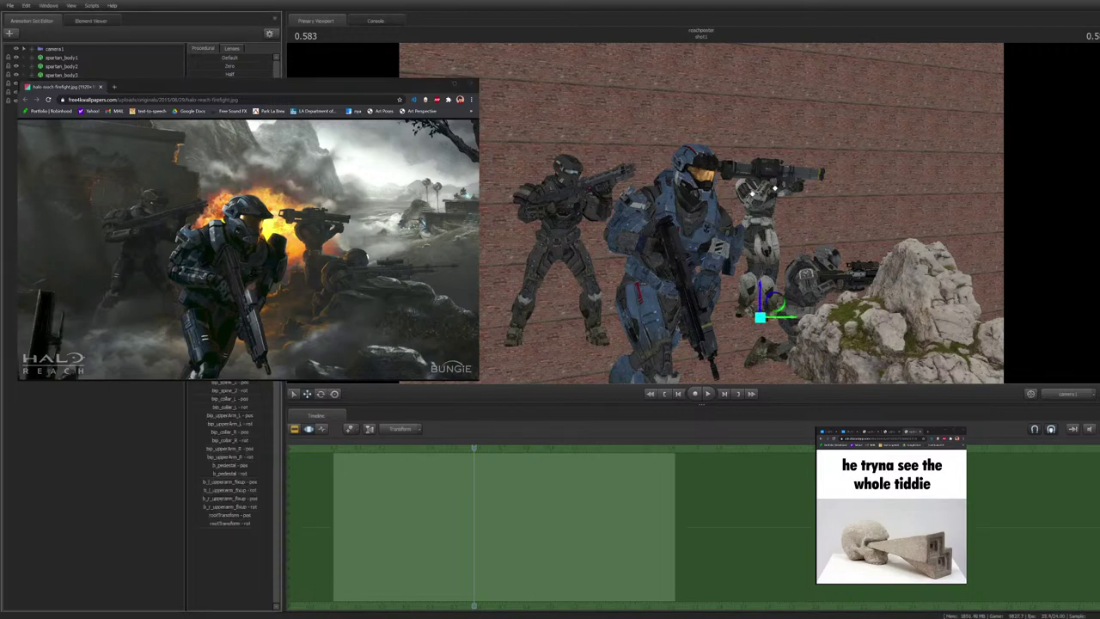
click(765, 168)
click(760, 230)
click(761, 230)
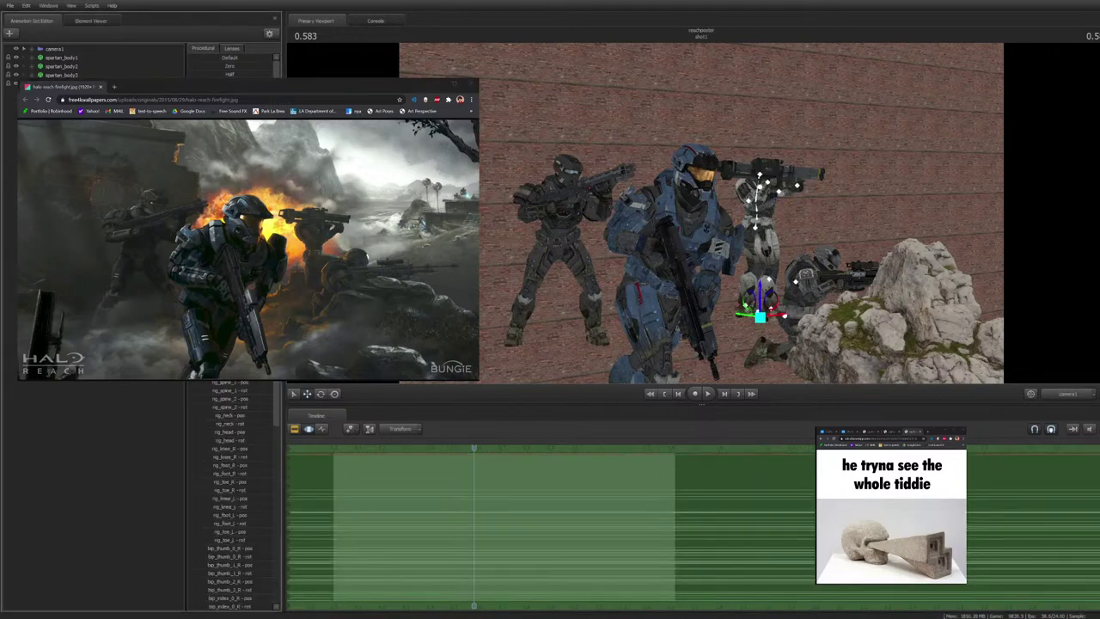
drag(760, 318, 774, 310)
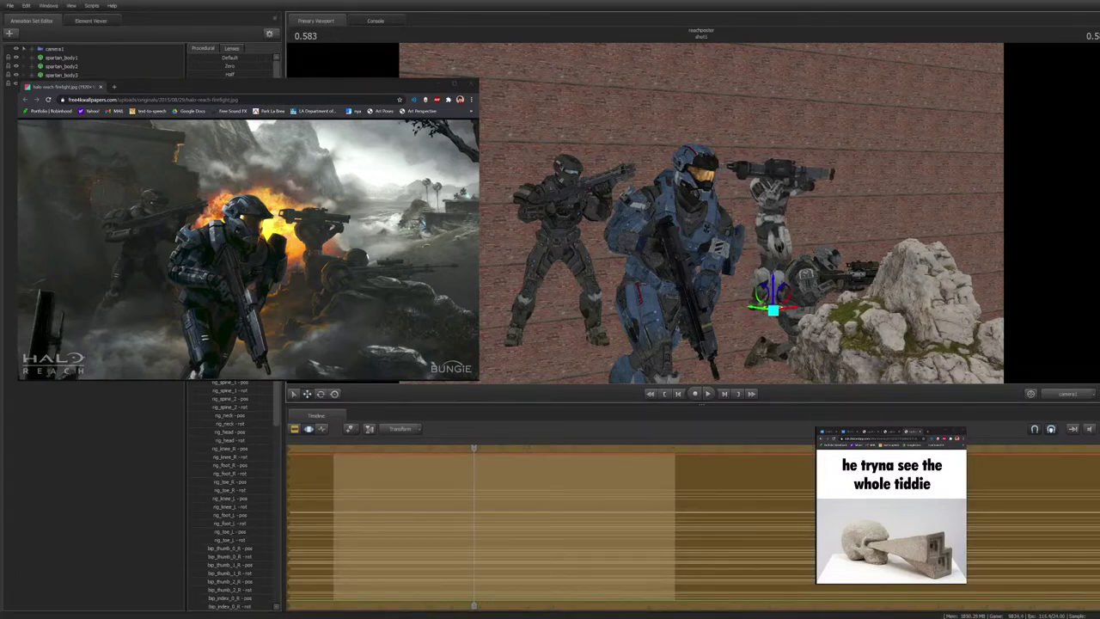
drag(774, 287, 773, 291)
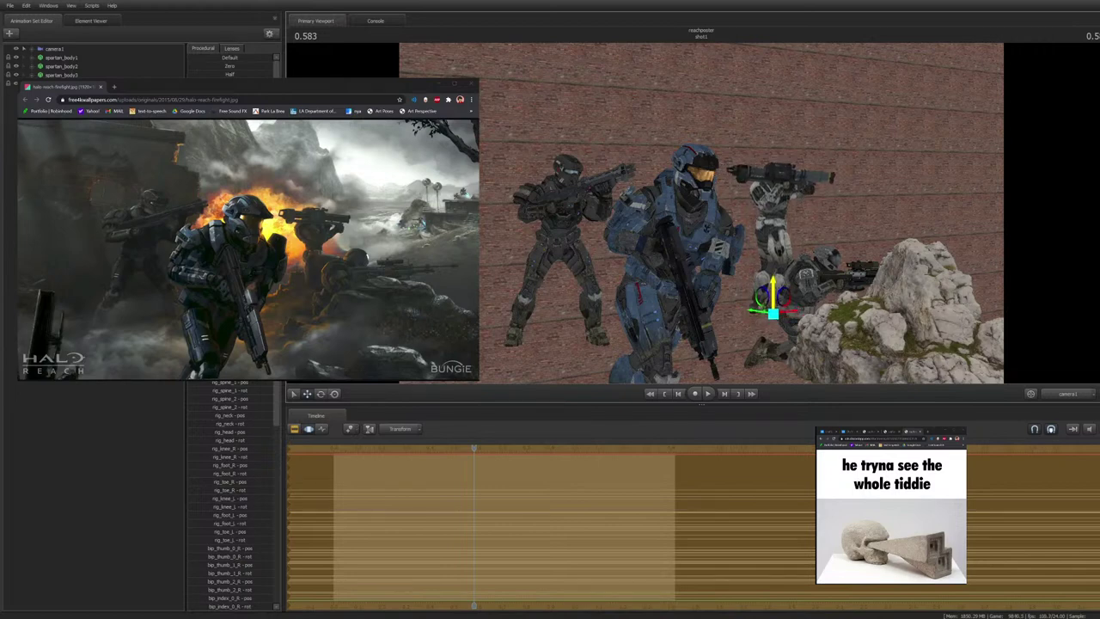
click(773, 193)
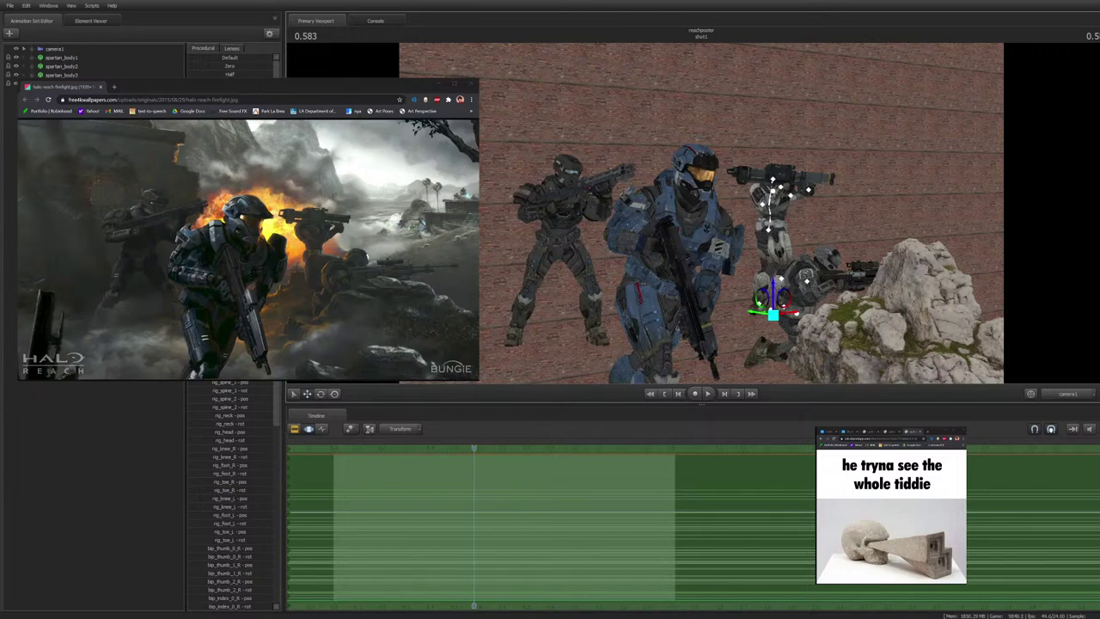
Try raising the whole blue Spartan, spartan_body1, in the shot and undo the move
click(677, 232)
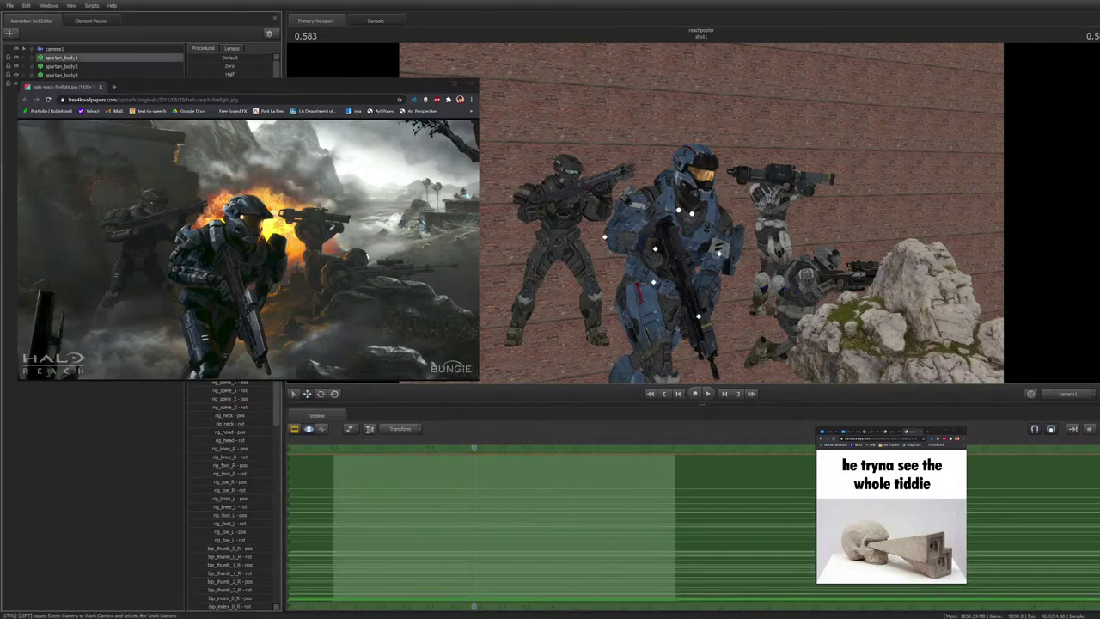
click(1068, 394)
drag(481, 340, 482, 338)
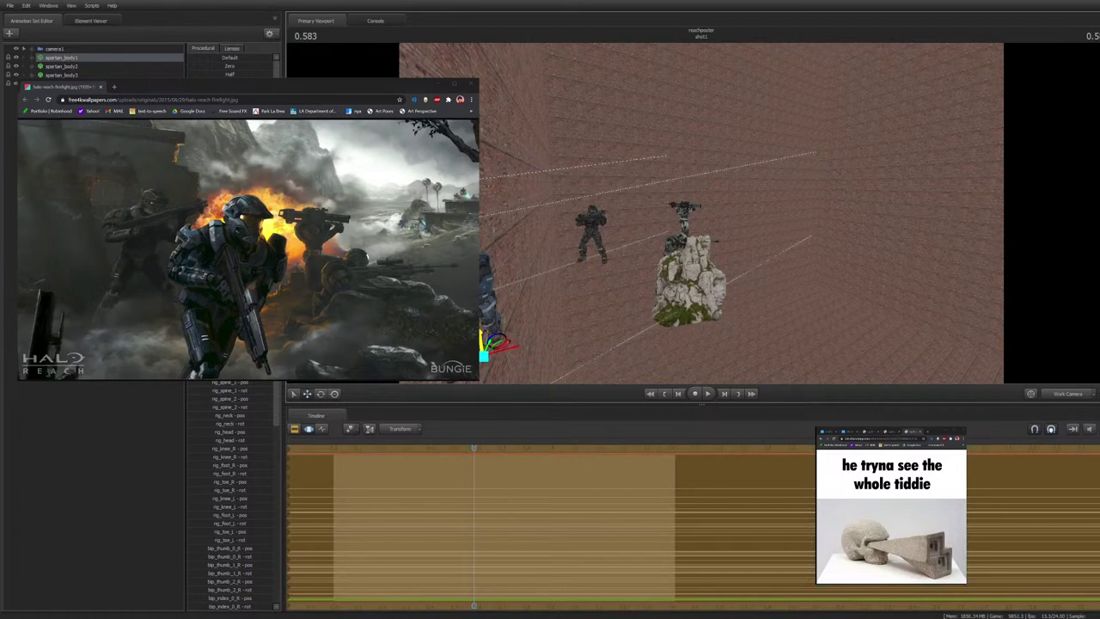
key(ctrl+w)
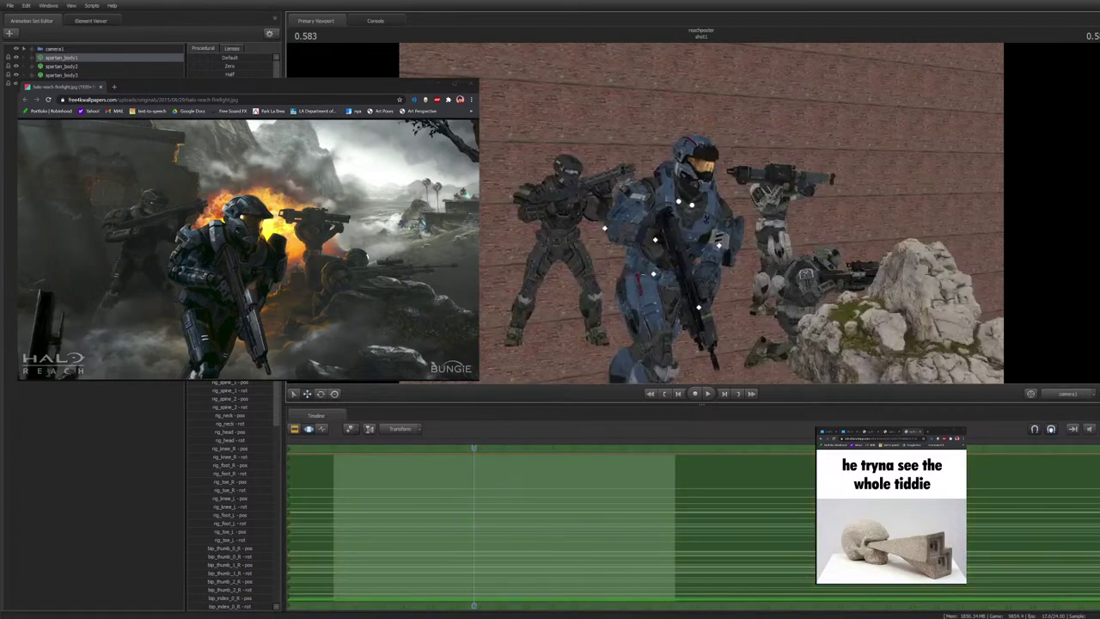
click(112, 465)
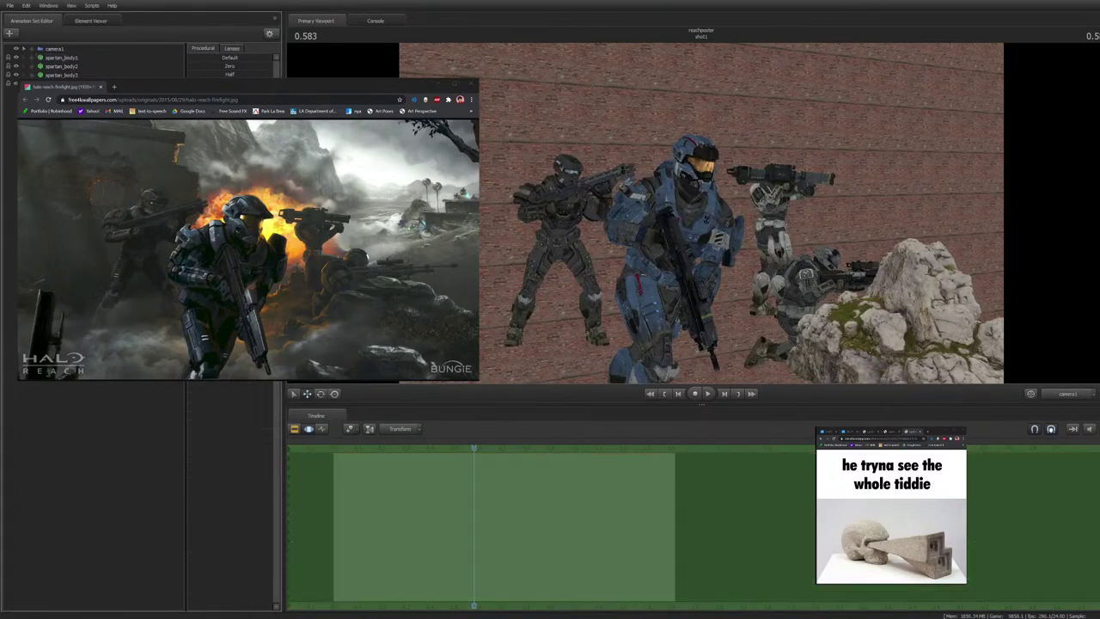
key(ctrl+z)
key(ctrl+z)
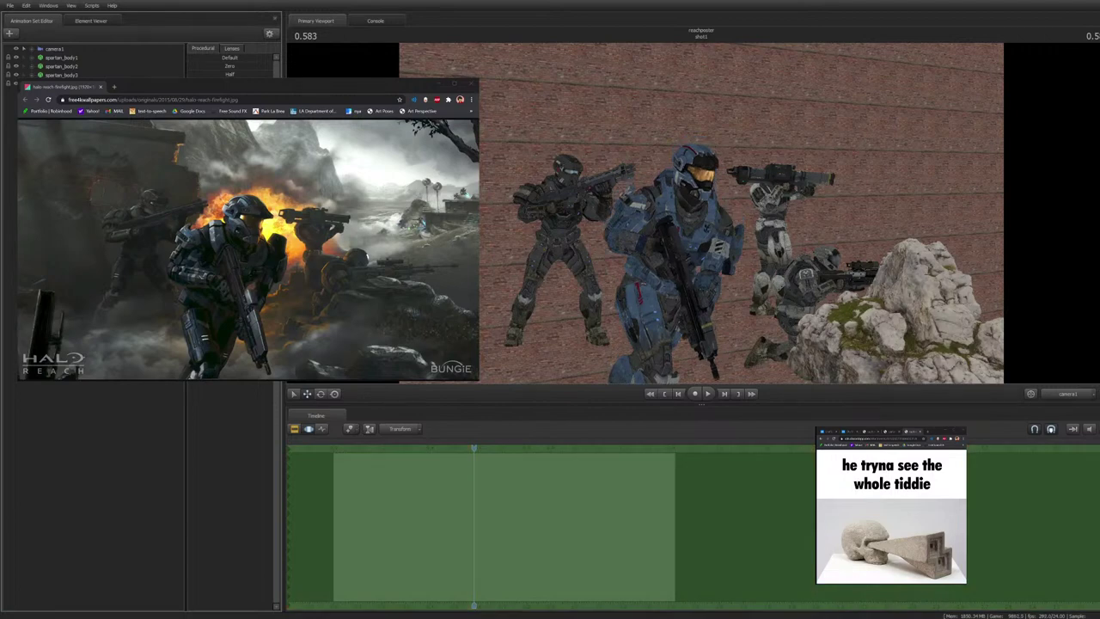
Raise the dark rifle-aiming Spartan, spartan_body2, slightly in the camera1 shot
click(61, 57)
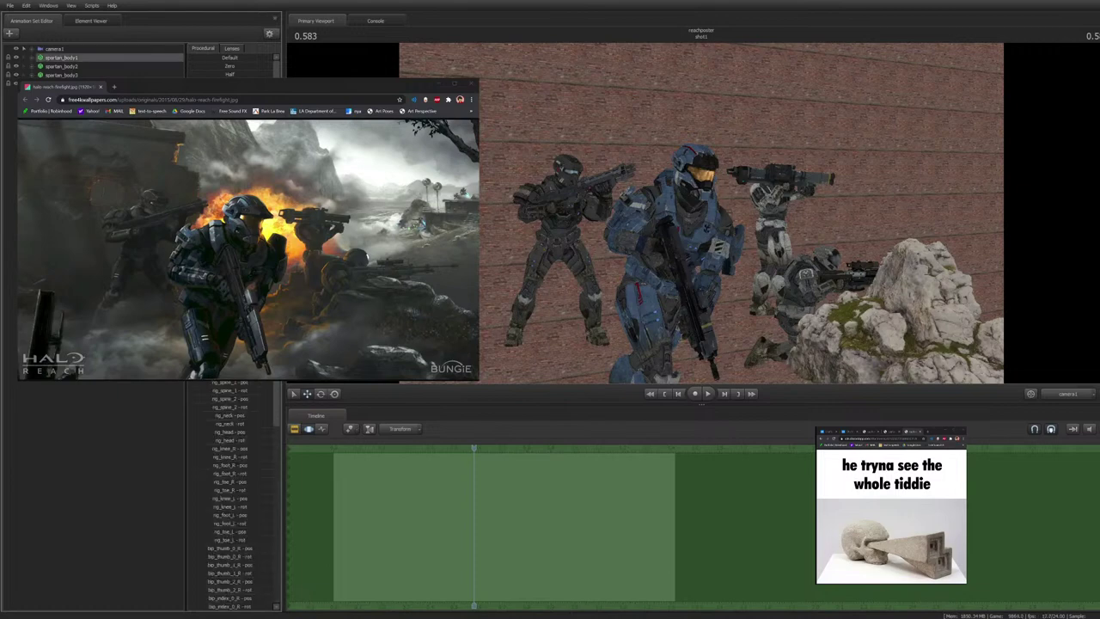
click(61, 66)
drag(557, 320, 557, 313)
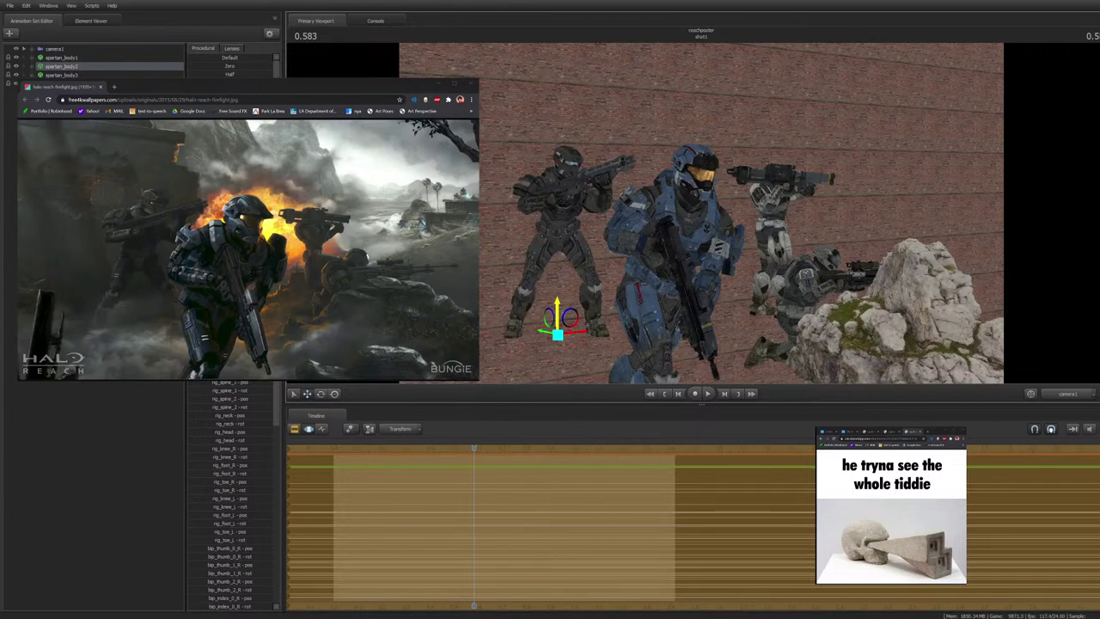
Nudge the whole kneeling Spartan, spartan_body3, slightly toward the rock in the camera1 shot
key(ctrl)
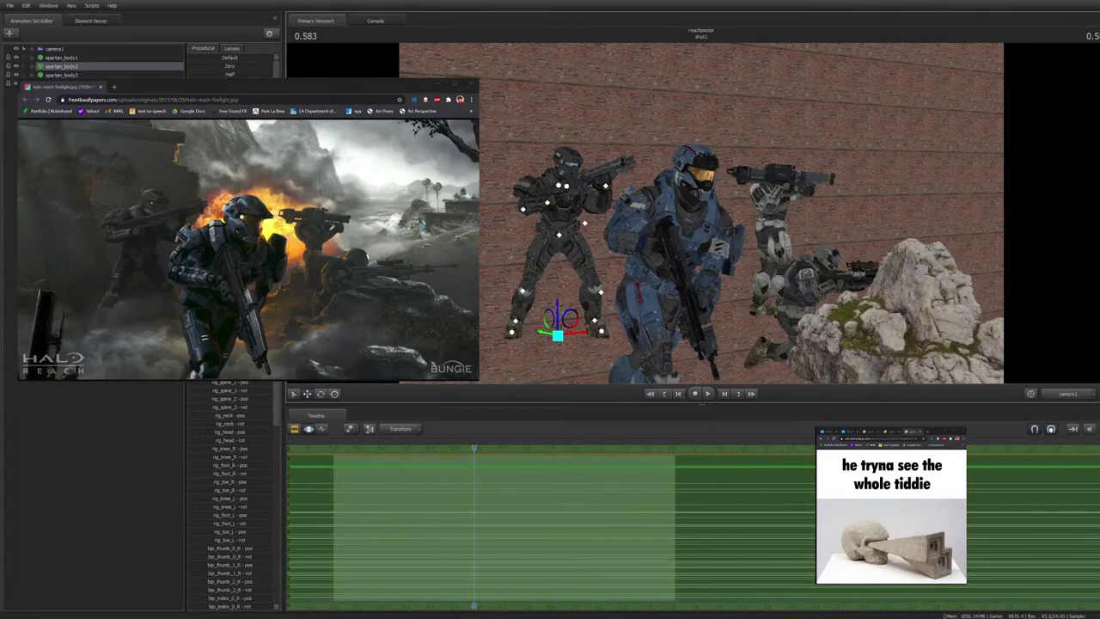
ctrl+click(778, 368)
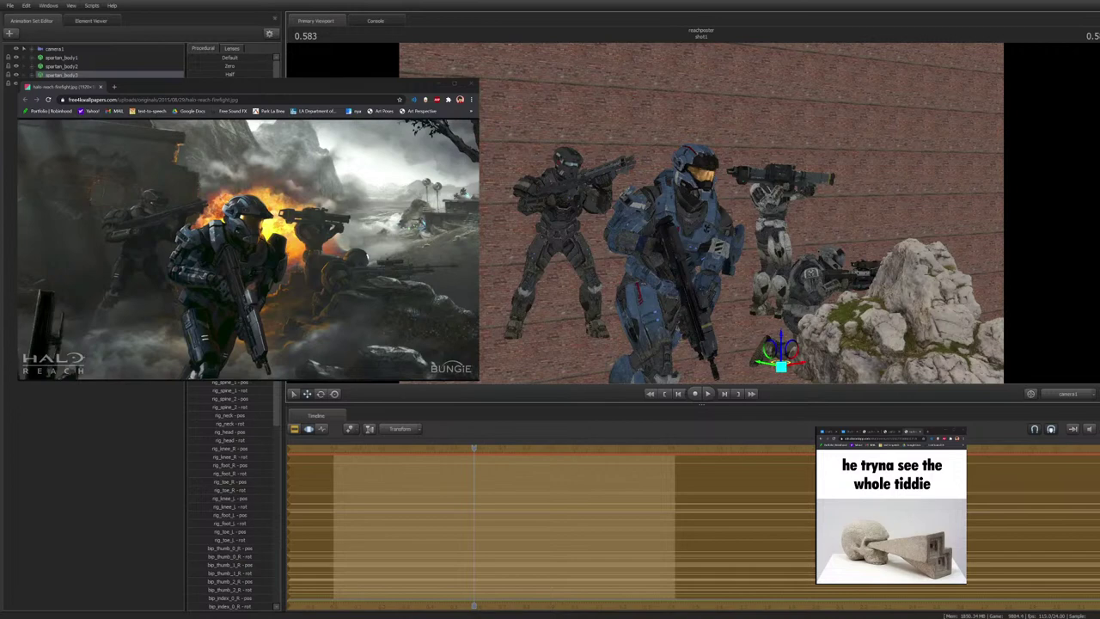
key(ctrl)
click(92, 481)
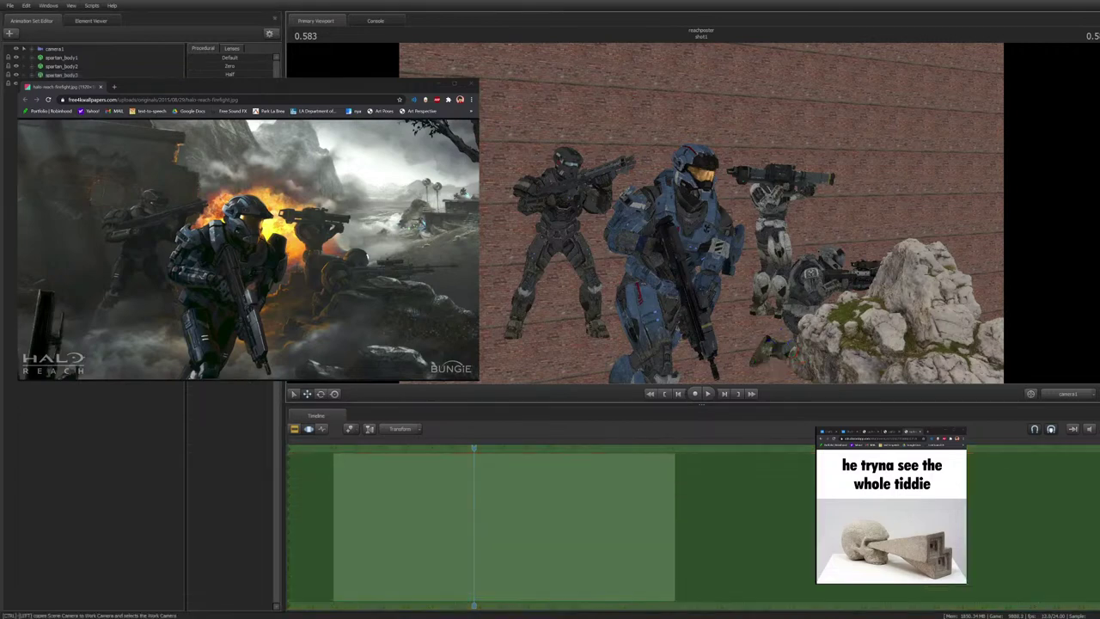
Examine how the kneeling and launcher-aiming Spartans sit relative to the rock from the work camera, ending in the camera1 view
click(1067, 394)
drag(740, 257, 697, 271)
key(w)
key(w)
key(w)
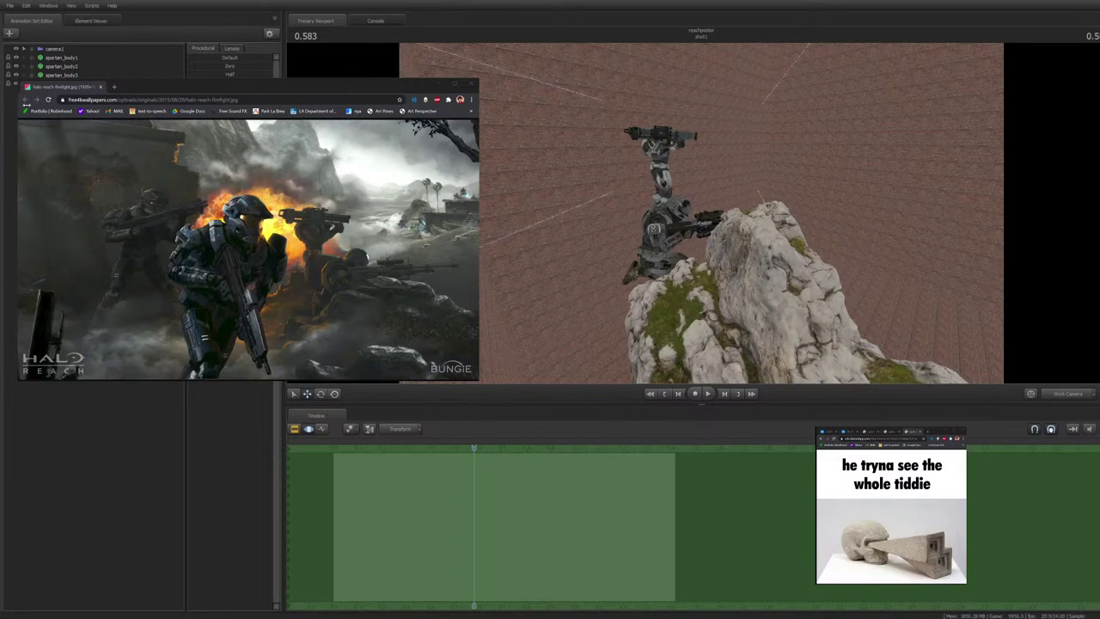
drag(702, 215, 636, 176)
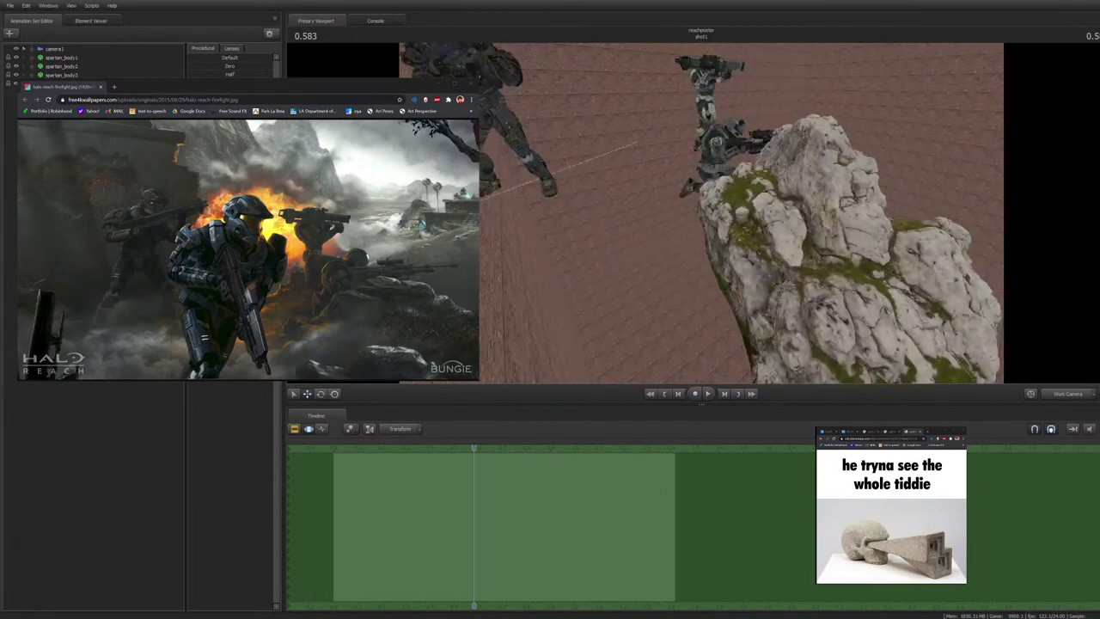
key(F4)
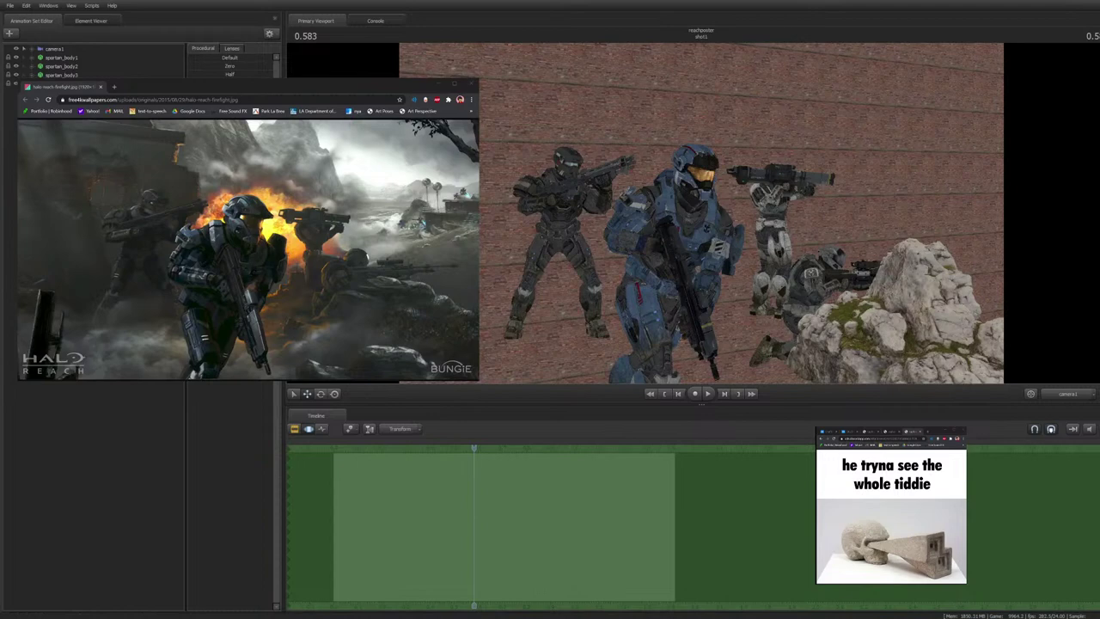
Try moving the kneeling Spartan, spartan_body3, further toward the rock and undo the move
click(62, 75)
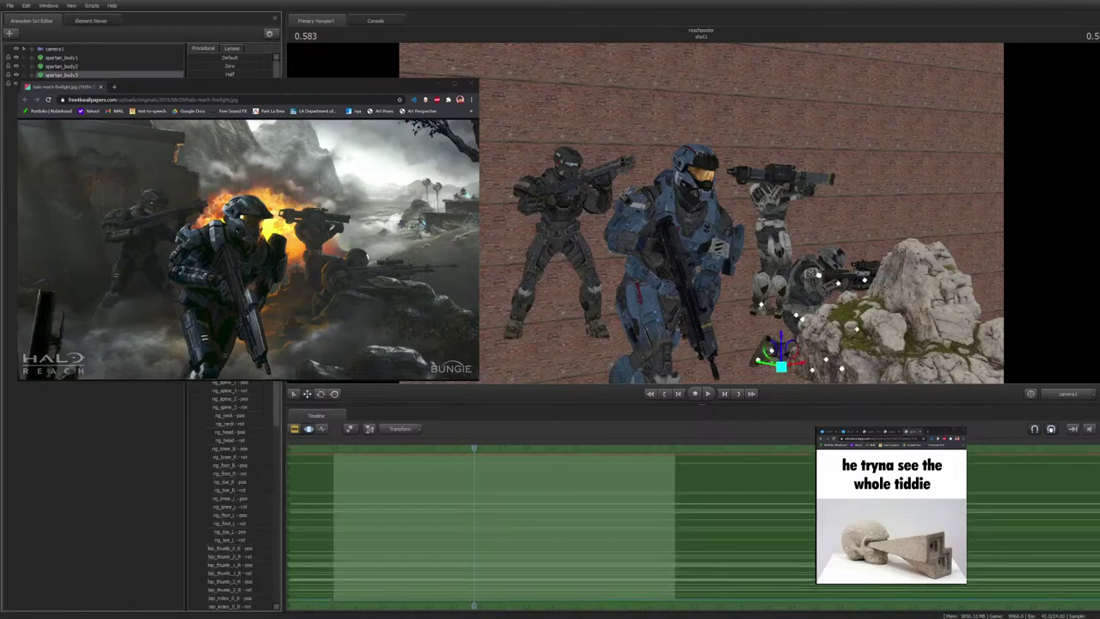
drag(798, 363, 813, 362)
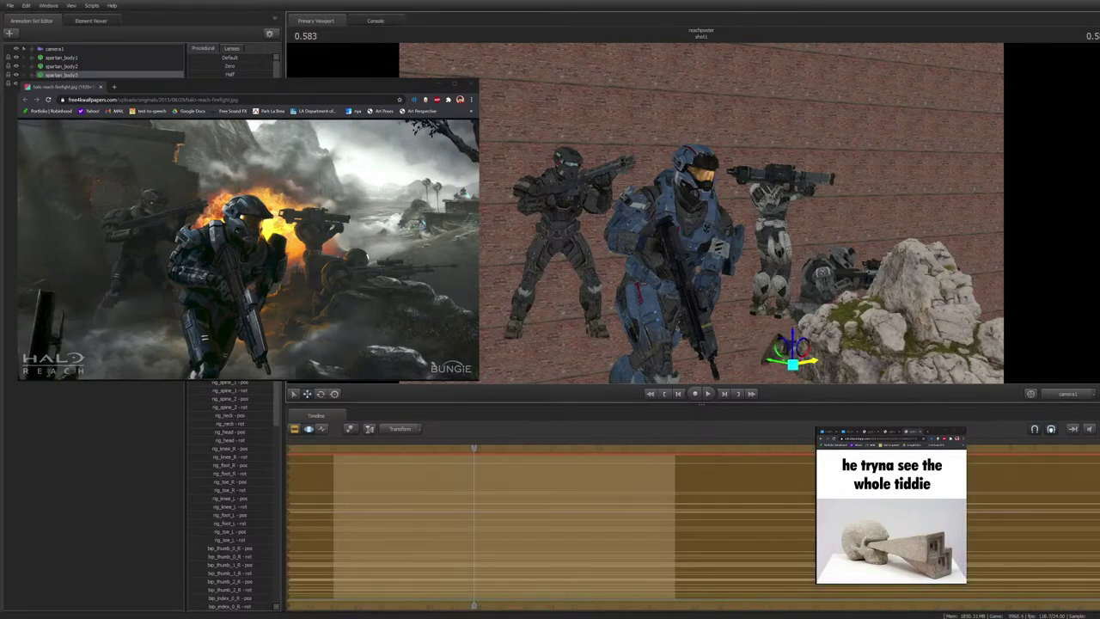
key(ctrl+z)
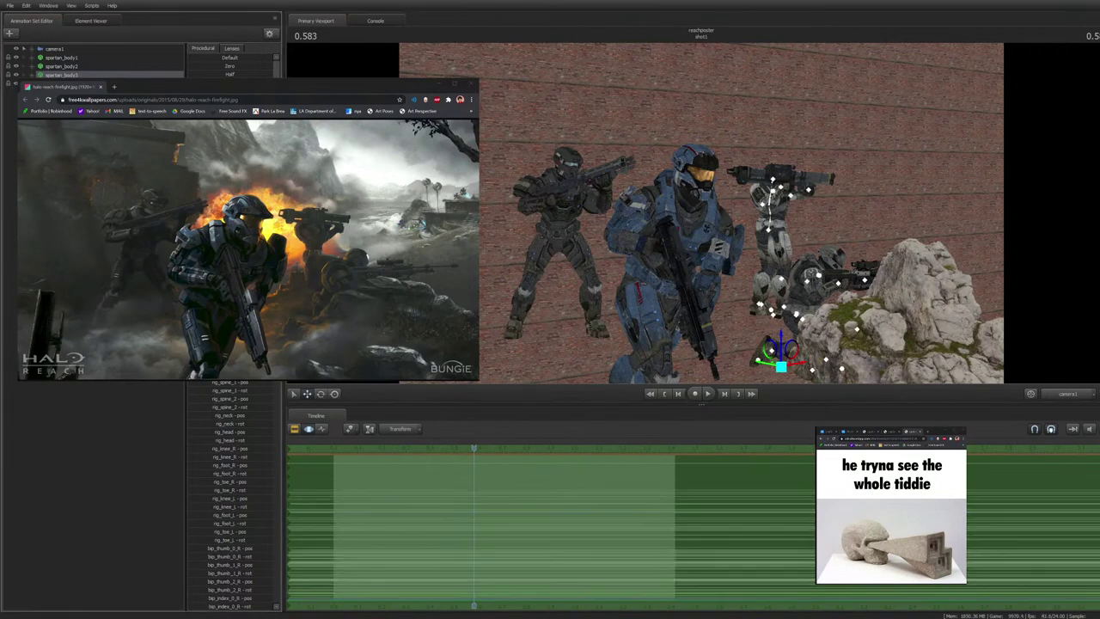
Nudge the kneeling Spartan and the launcher-aiming Spartan together slightly toward the rock
drag(792, 350, 799, 352)
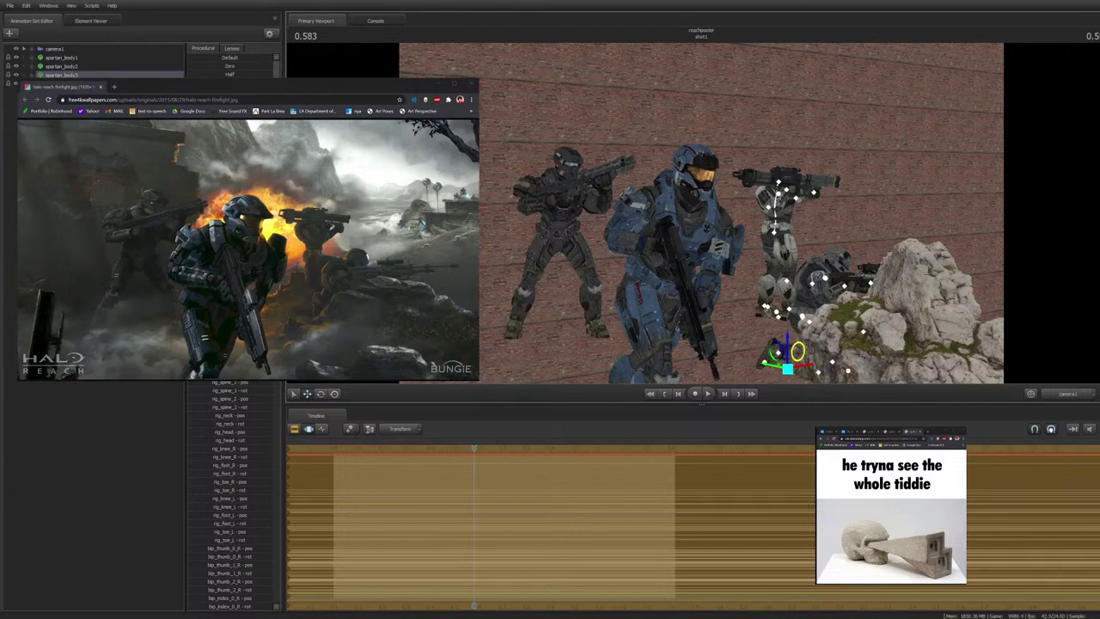
drag(800, 353, 796, 351)
key(Escape)
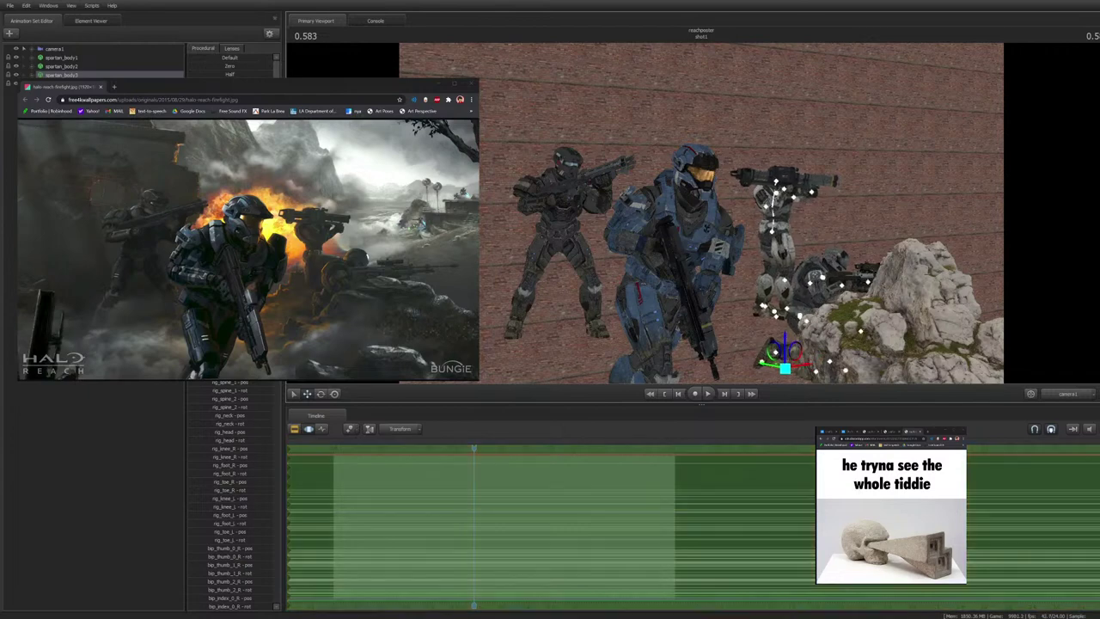
key(Escape)
Adjust the rotation of the kneeling Spartan's leg joint beside the rock and clear the selection
key(ctrl)
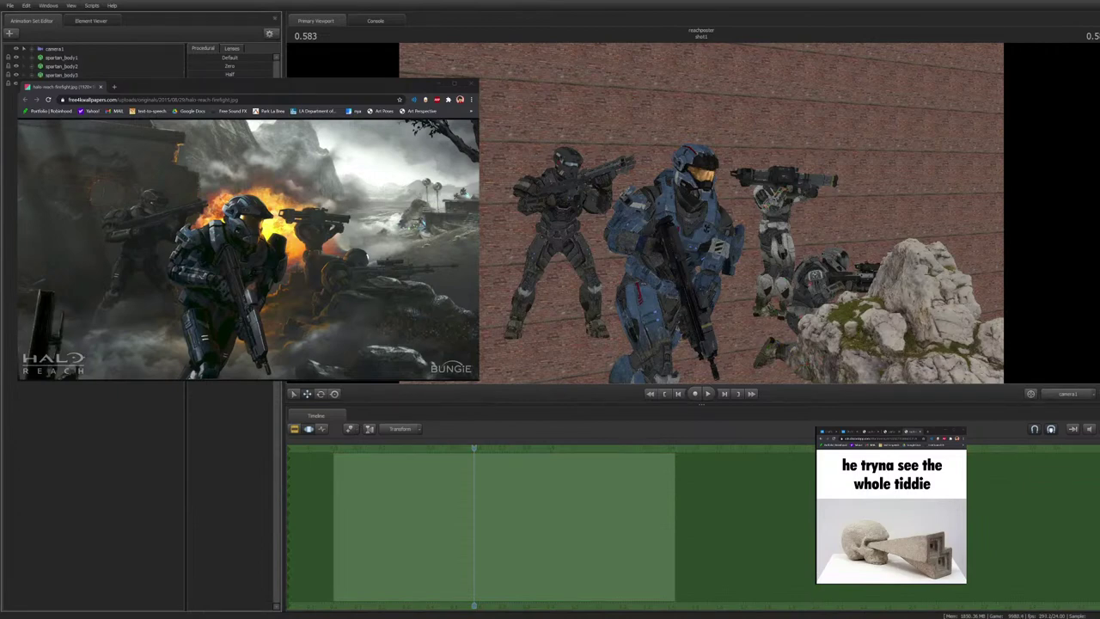
click(803, 307)
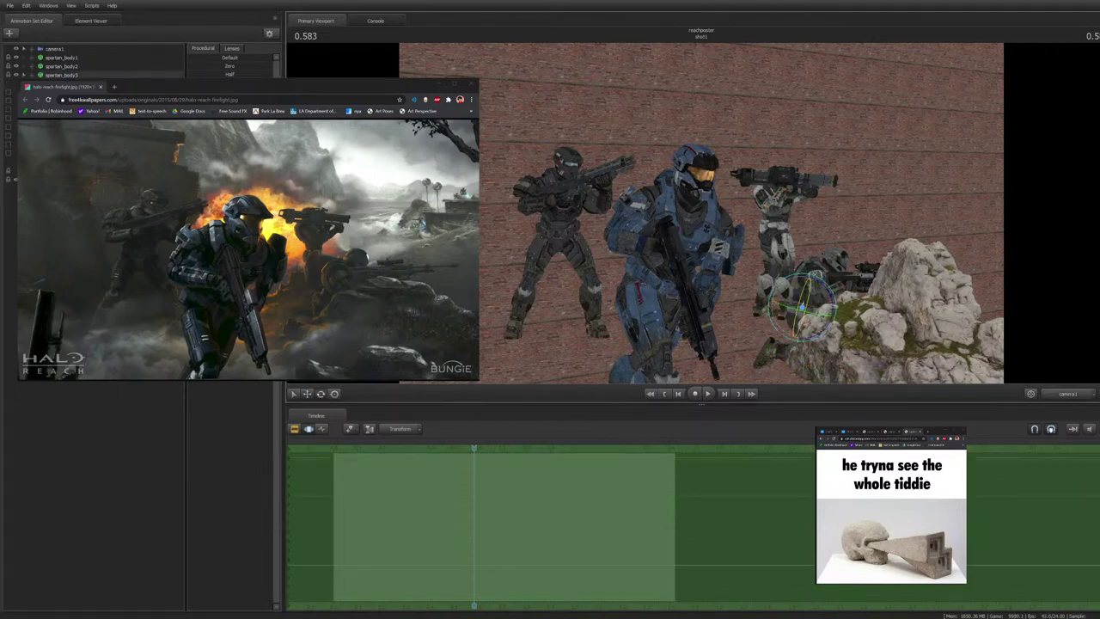
drag(804, 307, 818, 278)
click(116, 447)
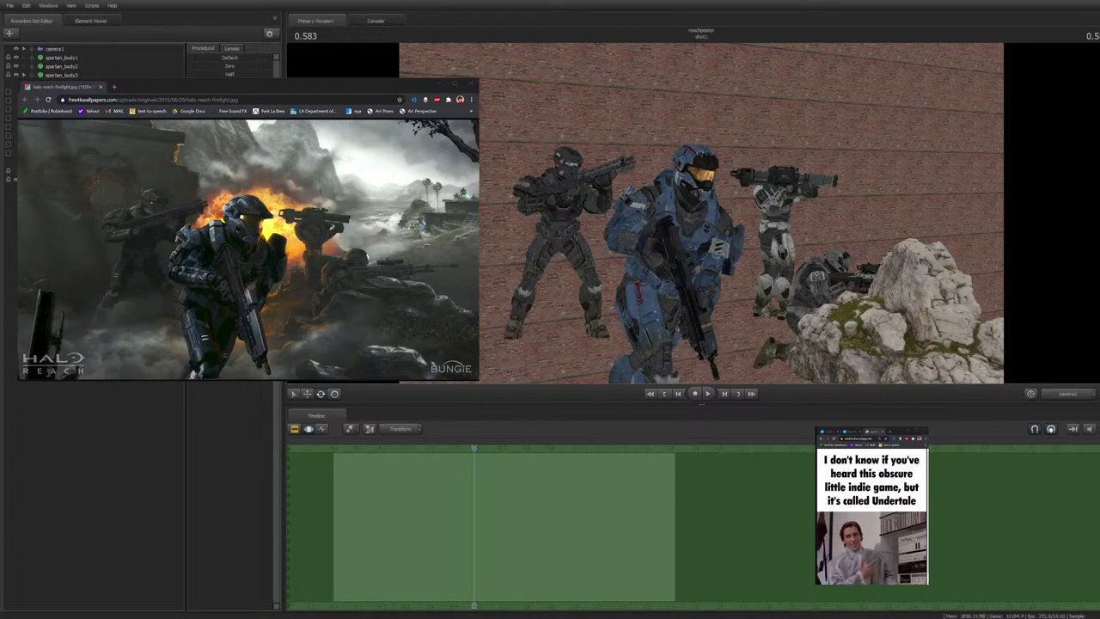
Survey the depth and spacing of all Spartans and the rock with the work camera, ending in the camera1 shot
click(1069, 393)
key(ctrl)
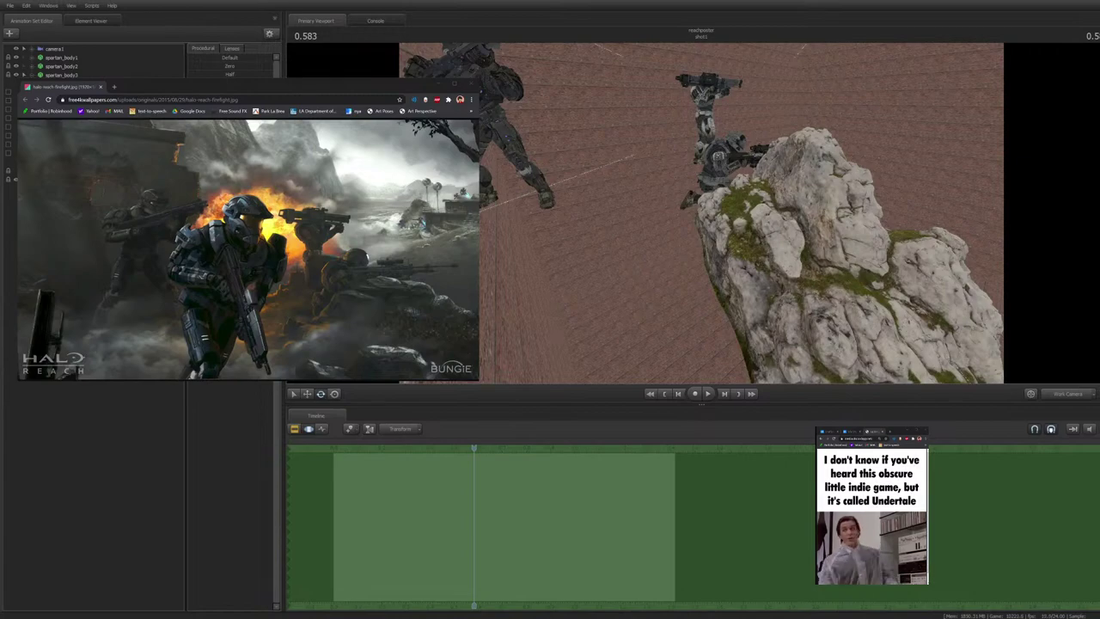
drag(701, 213, 648, 261)
key(s)
key(w)
key(a)
key(d)
key(a)
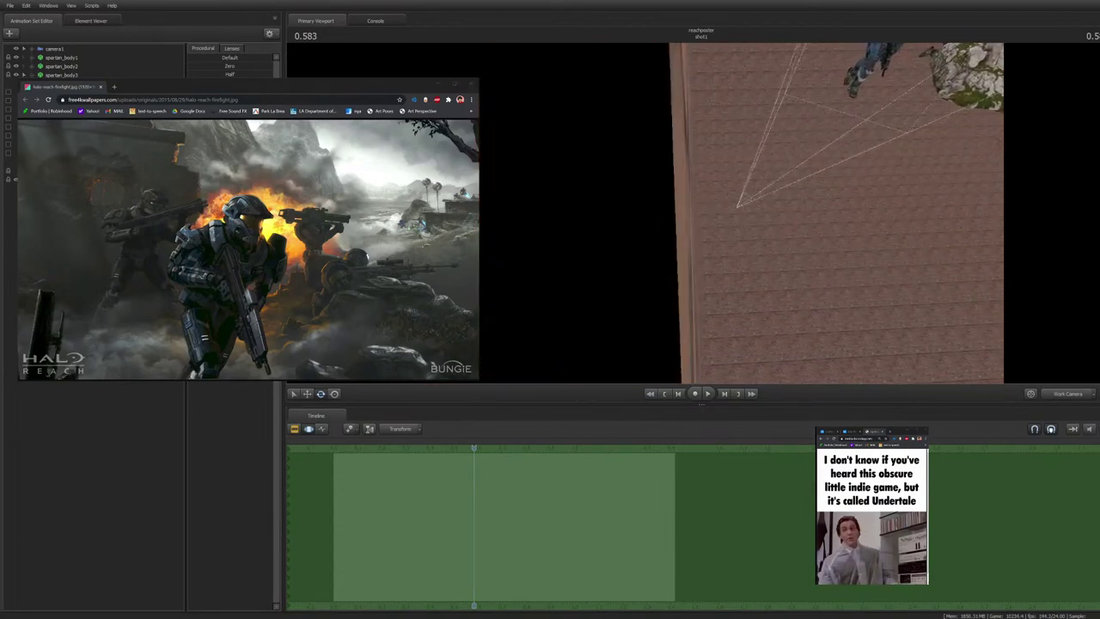
drag(701, 214, 746, 160)
key(d)
key(s)
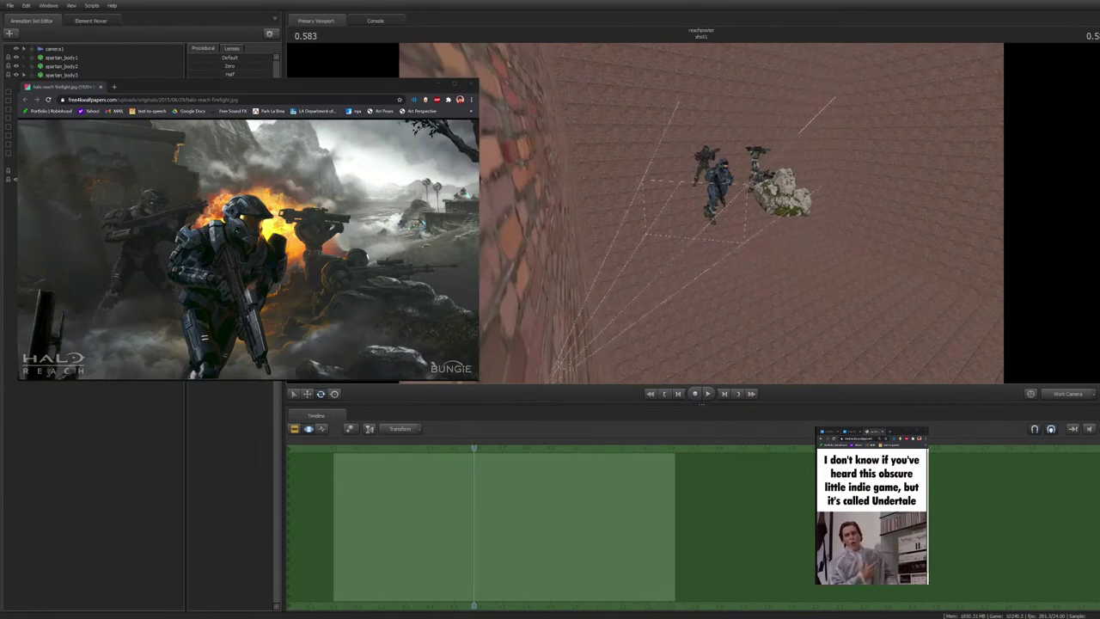
key(w)
mouse_move(746, 160)
mouse_down()
mouse_move(749, 168)
mouse_move(756, 144)
mouse_move(762, 153)
mouse_move(753, 146)
mouse_up()
key(w)
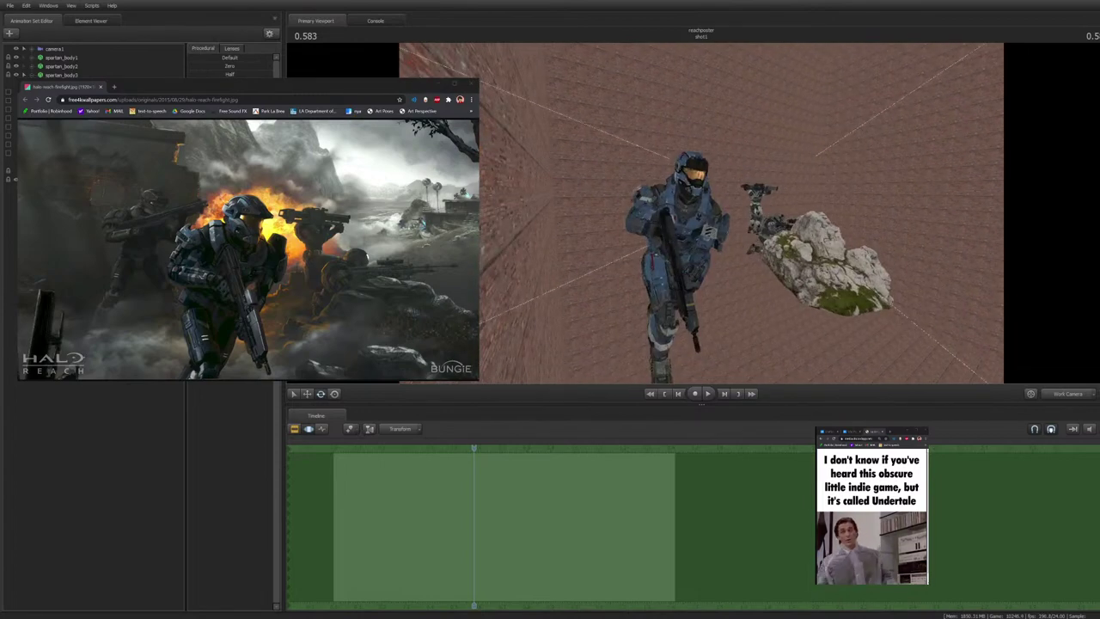
click(1069, 393)
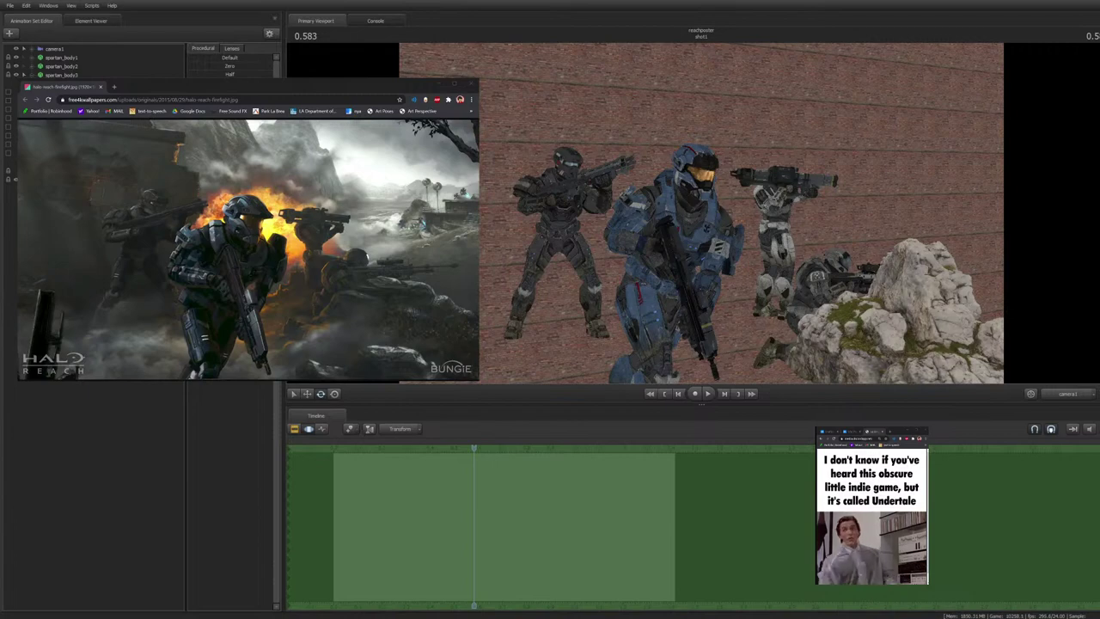
Compare the camera1 composition with the reference wallpaper and inspect the launcher and kneeling Spartans by the rock from the work camera
click(1067, 394)
mouse_move(702, 215)
mouse_down()
mouse_move(722, 222)
mouse_move(692, 211)
mouse_move(700, 258)
mouse_move(693, 215)
mouse_up()
key(w)
key(s)
key(s)
key(F4)
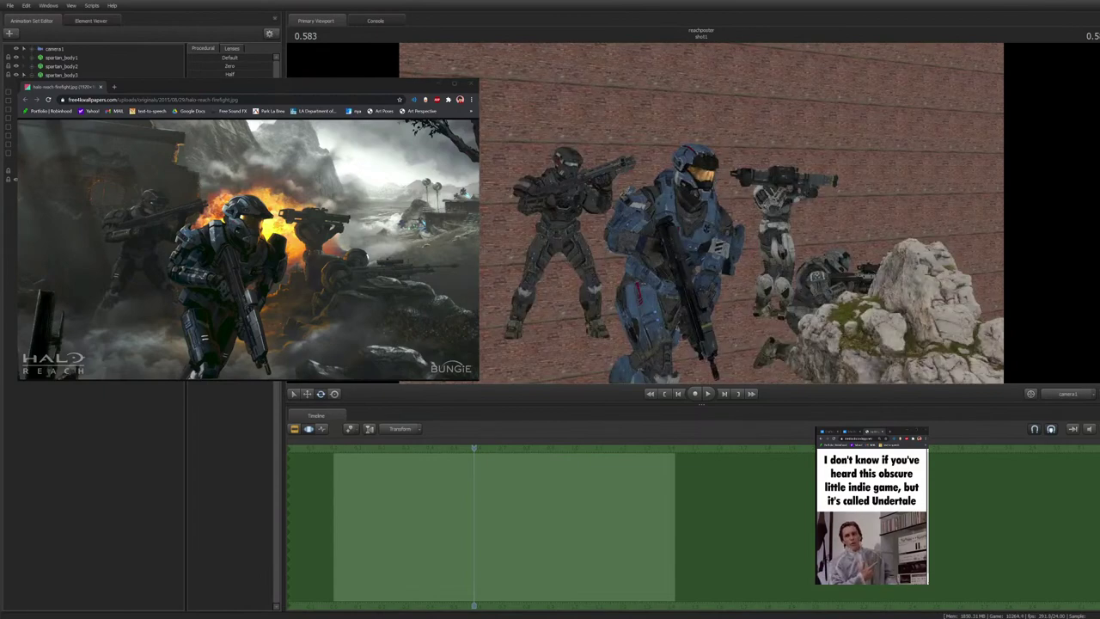
click(326, 184)
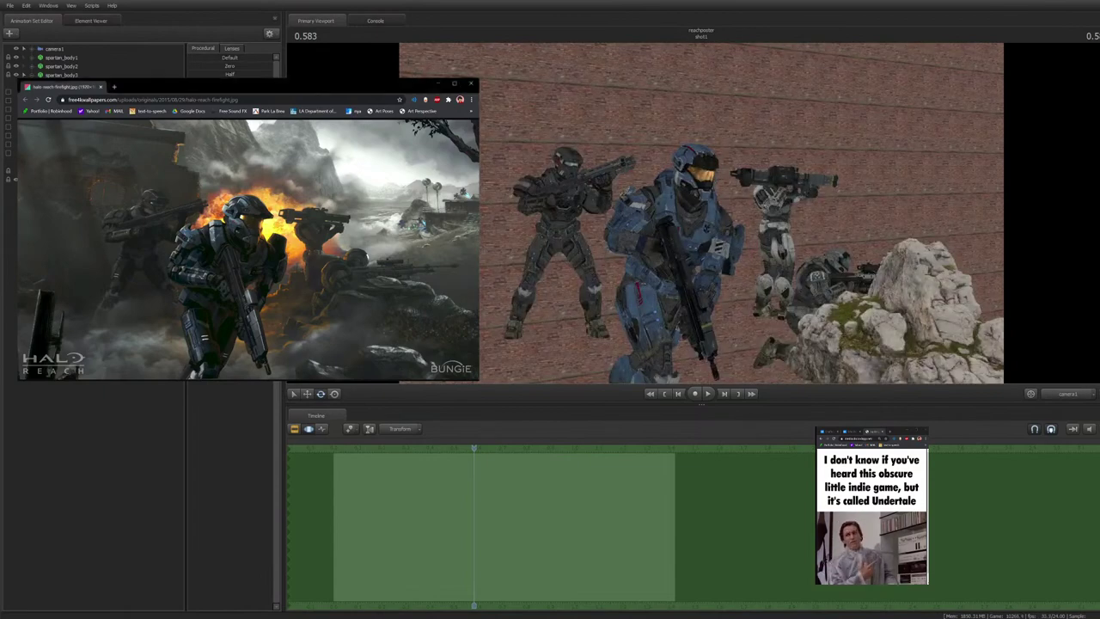
key(alt+Tab)
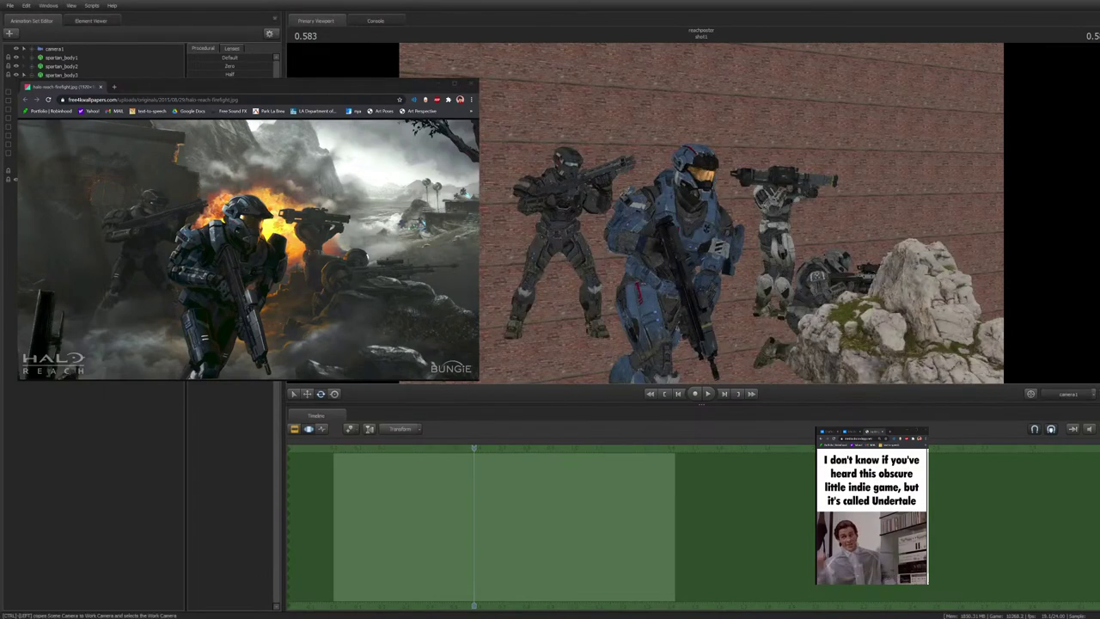
key(F4)
key(w)
drag(701, 213, 765, 194)
key(d)
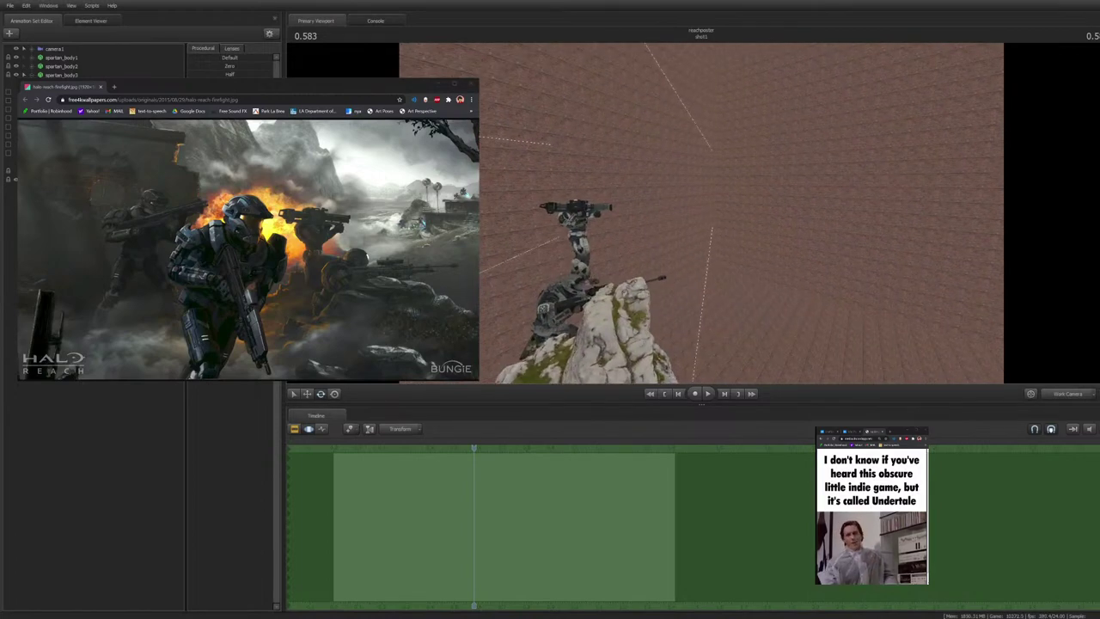
key(alt+Tab)
key(alt+Tab)
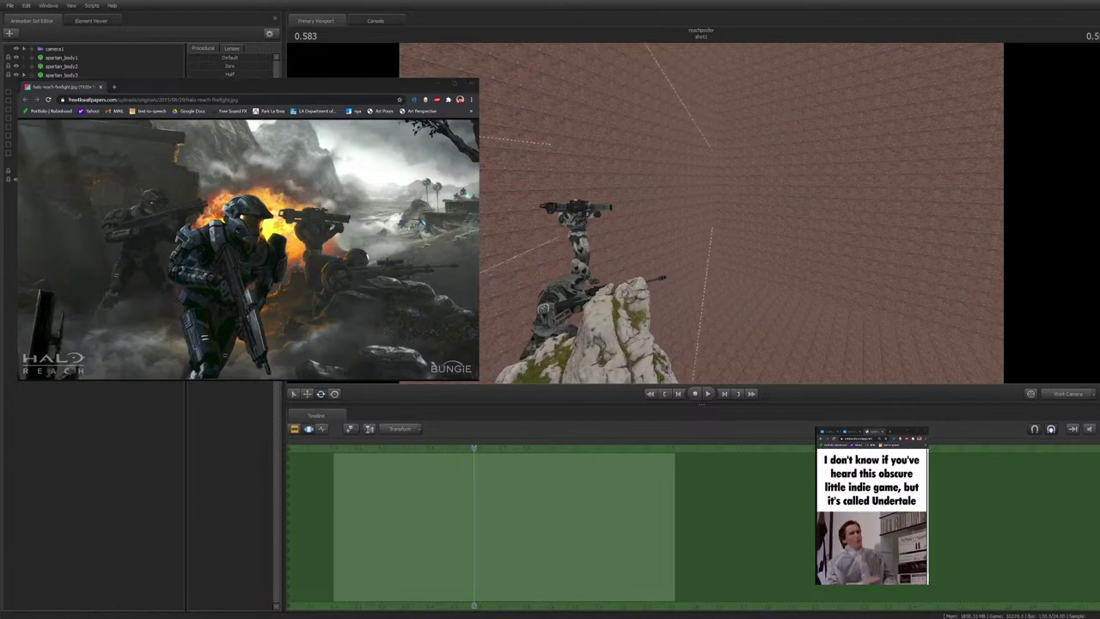
key(F4)
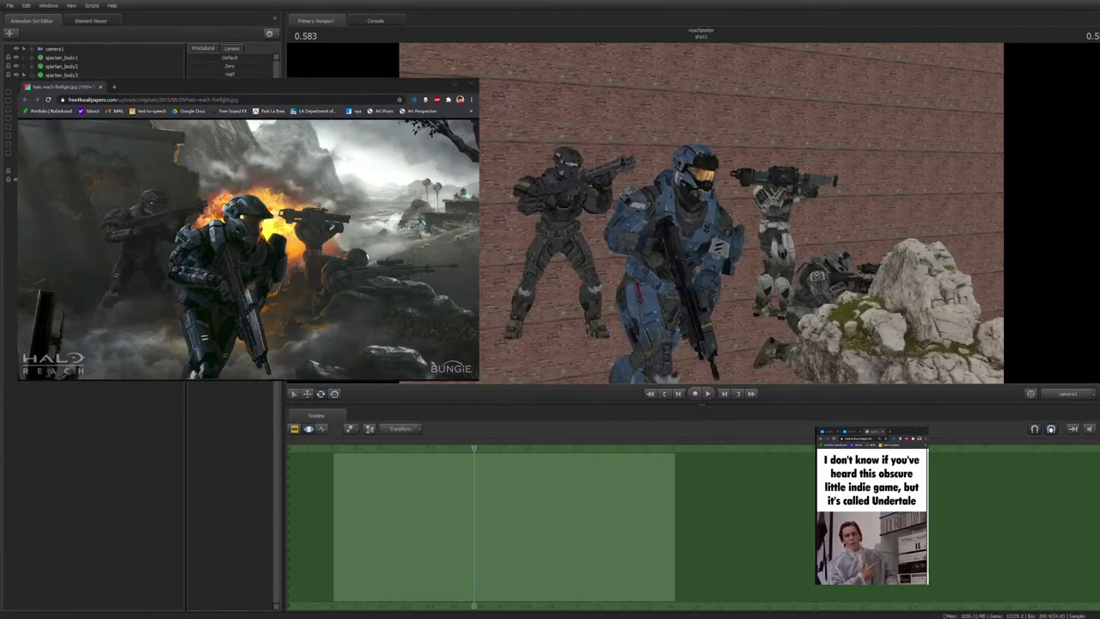
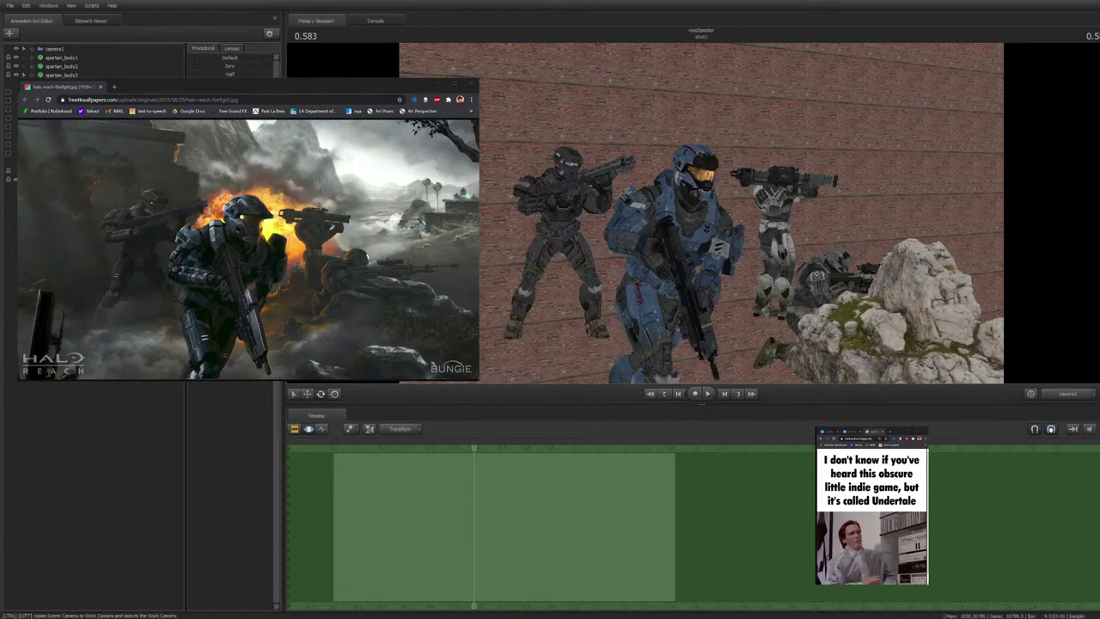
Examine the scene layout from above and around the Spartans and the rock, checking their spacing against the camera1 framing
click(1068, 394)
drag(701, 214, 533, 336)
key(s)
key(d)
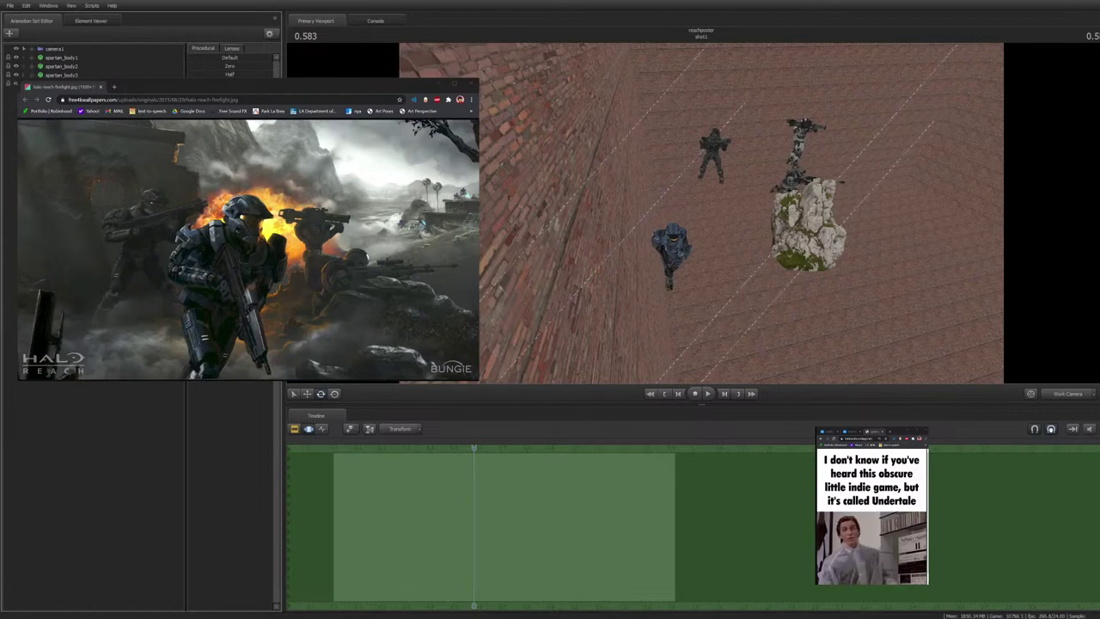
key(F4)
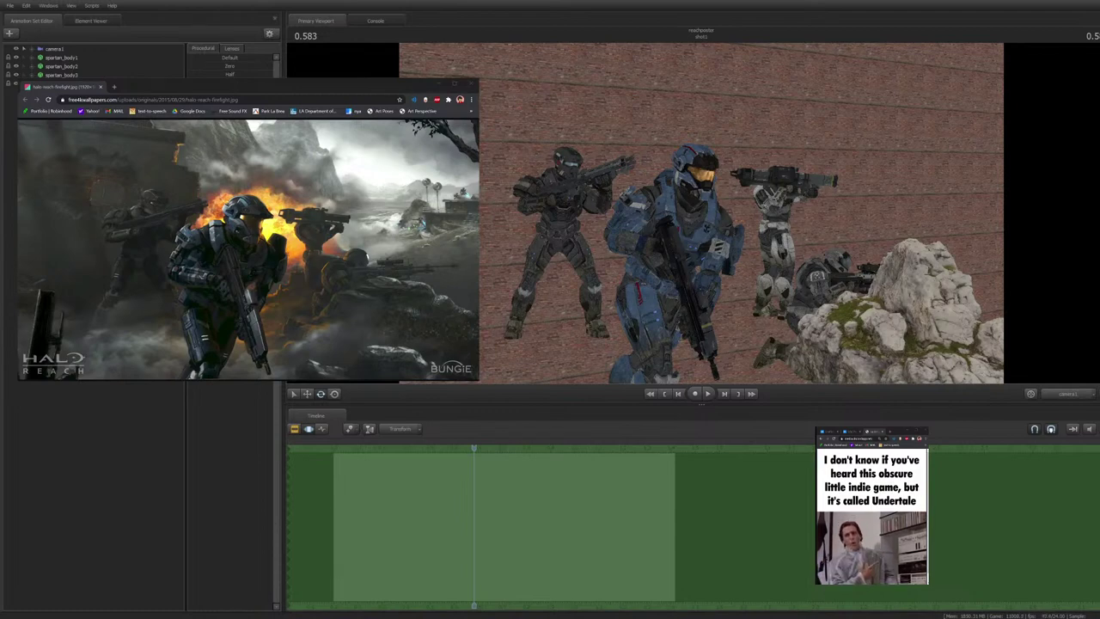
click(1069, 394)
key(w)
drag(702, 213, 729, 222)
key(s)
key(d)
key(a)
key(s)
key(w)
key(s)
key(d)
key(d)
key(w)
key(w)
key(s)
key(a)
key(a)
click(1069, 394)
Move the kneeling and launcher-aiming Spartans together slightly away from the rock, check the shot through camera1, and clear the selection
click(1069, 393)
drag(702, 214, 727, 225)
key(s)
key(a)
click(61, 75)
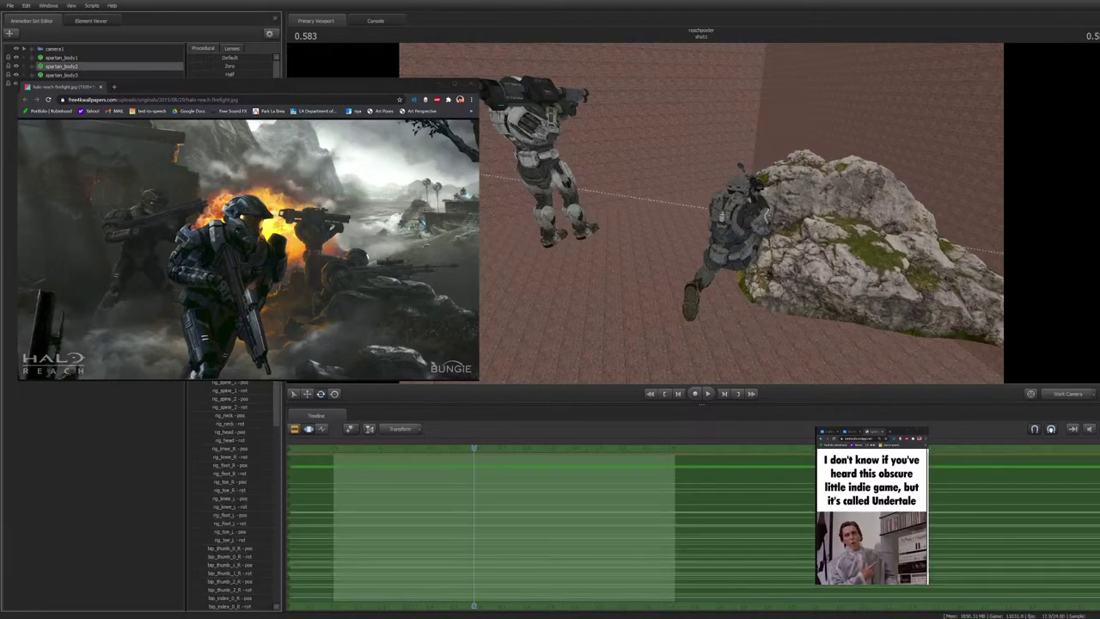
ctrl+click(716, 300)
key(w)
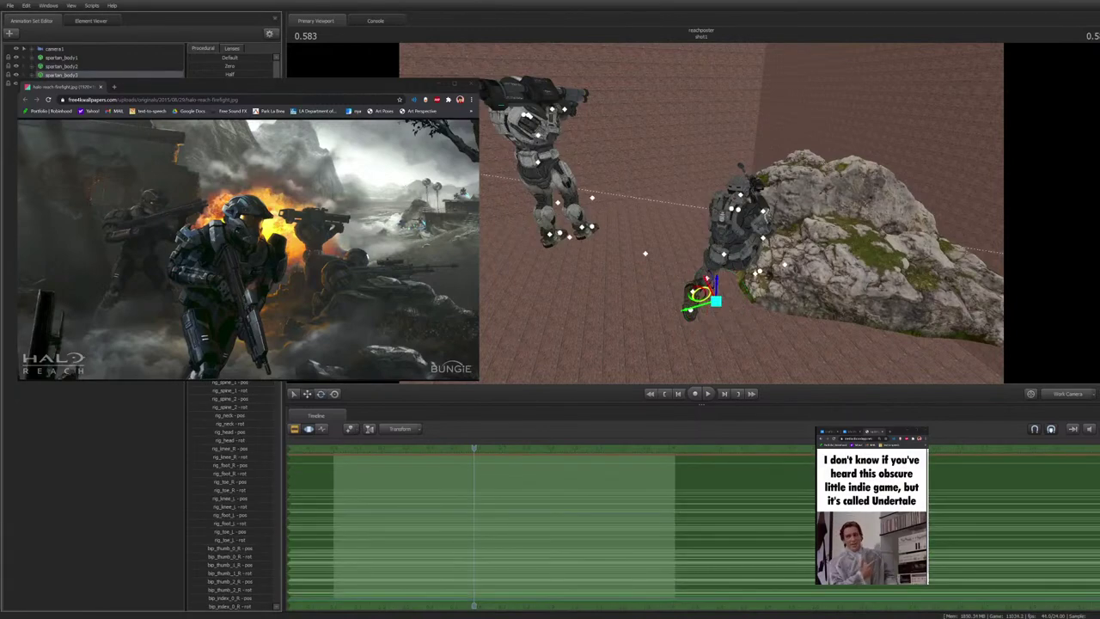
drag(697, 293, 687, 289)
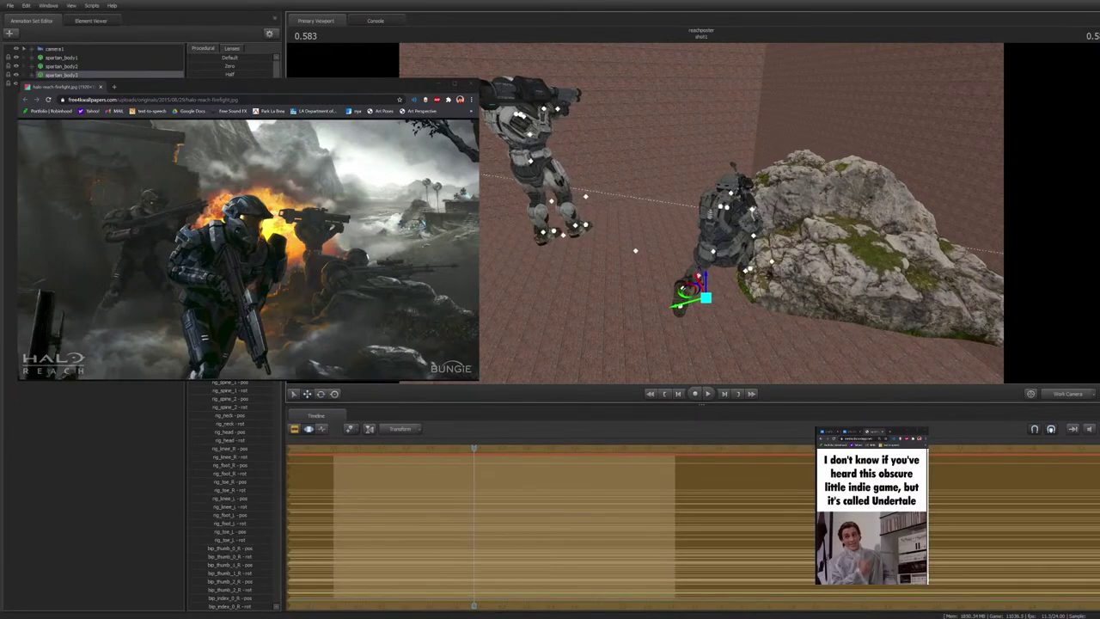
click(1068, 394)
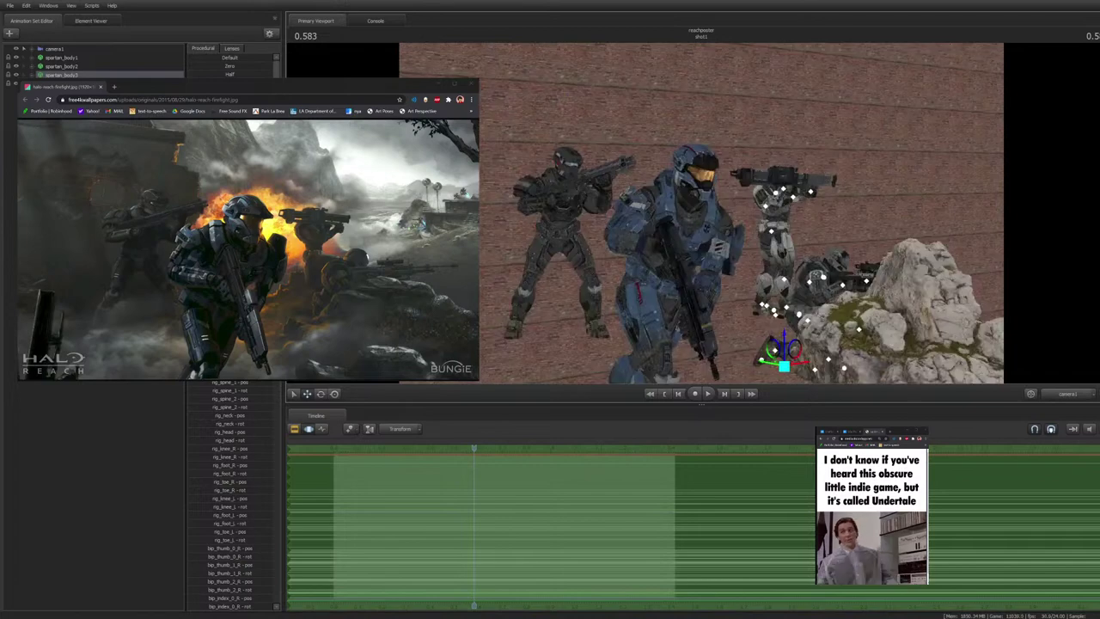
click(96, 481)
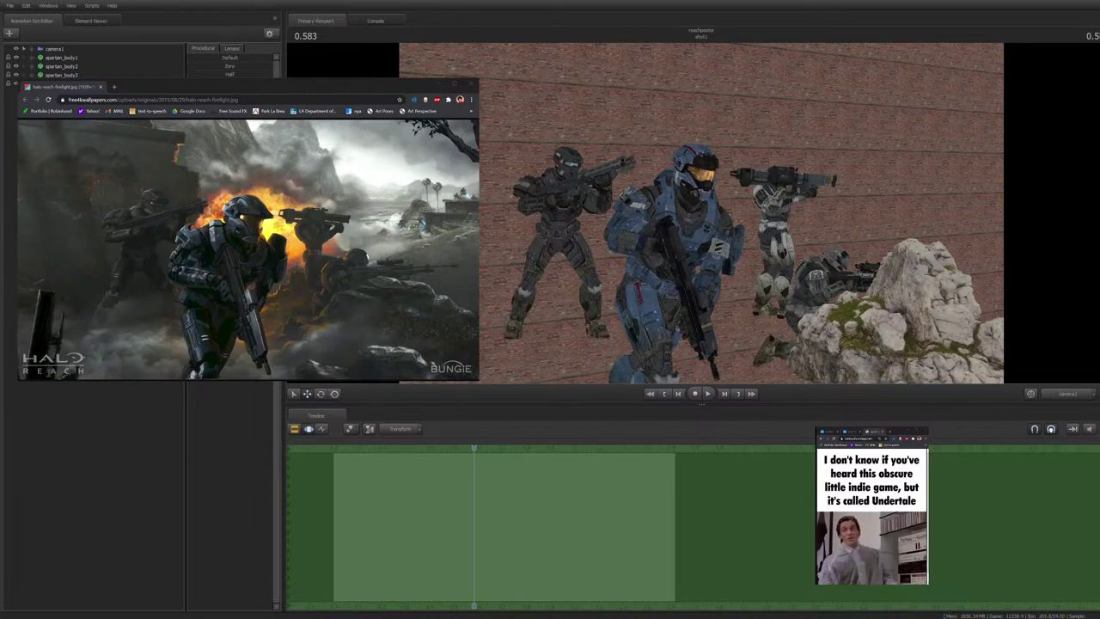
Add a second rock on the ground beyond the launcher-aiming Spartan using the work camera, and return to the camera1 shot
click(1067, 394)
drag(774, 258, 654, 258)
ctrl+click(1067, 394)
click(63, 87)
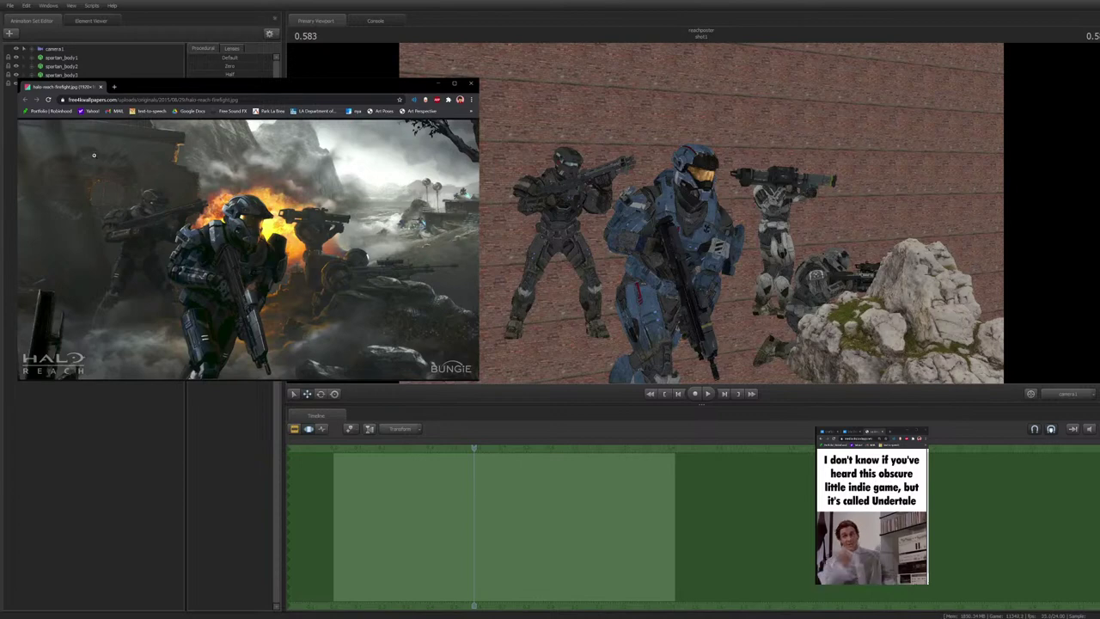
click(1068, 394)
mouse_move(701, 215)
mouse_down()
mouse_move(654, 215)
mouse_move(701, 223)
mouse_up()
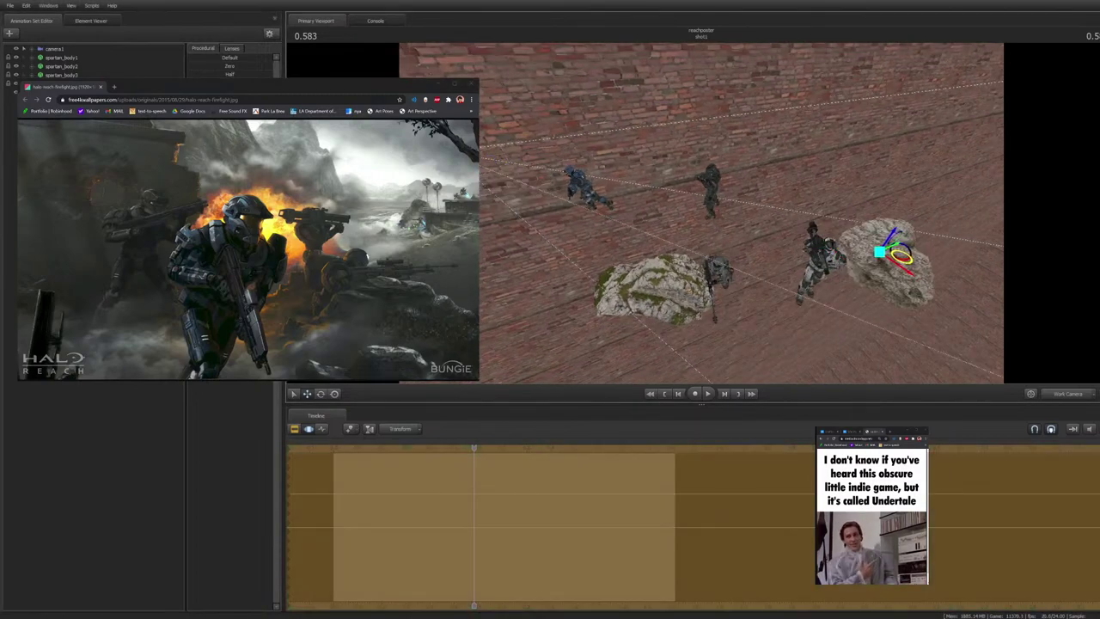
click(1068, 393)
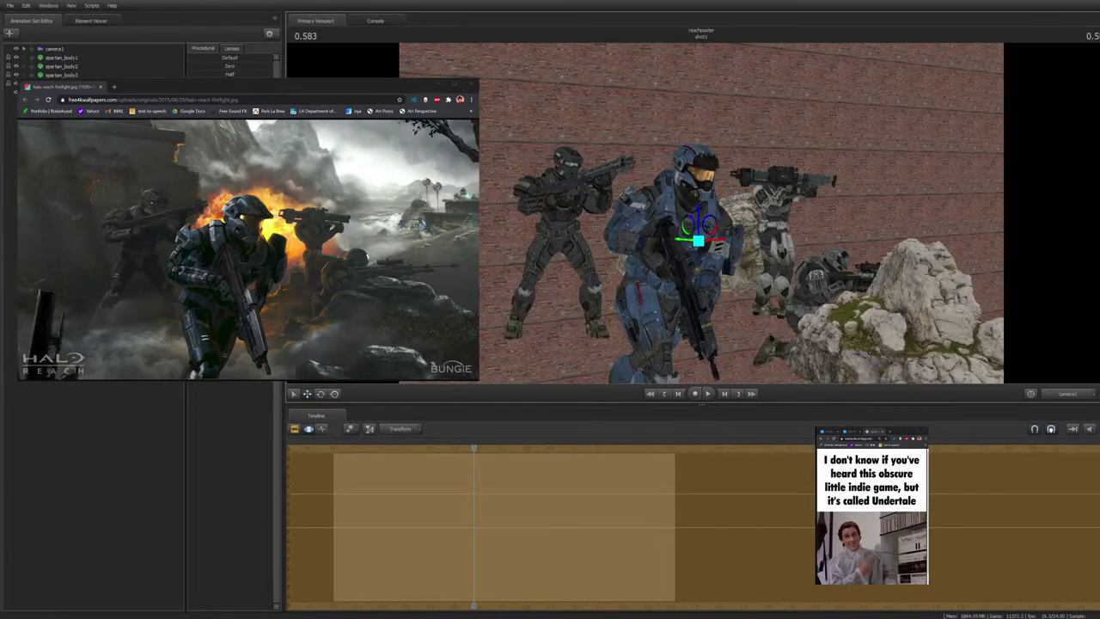
Slide and rotate the second rock behind the launcher-aiming Spartan, and move it down into the foreground near the mossy rock
drag(711, 224, 777, 226)
key(e)
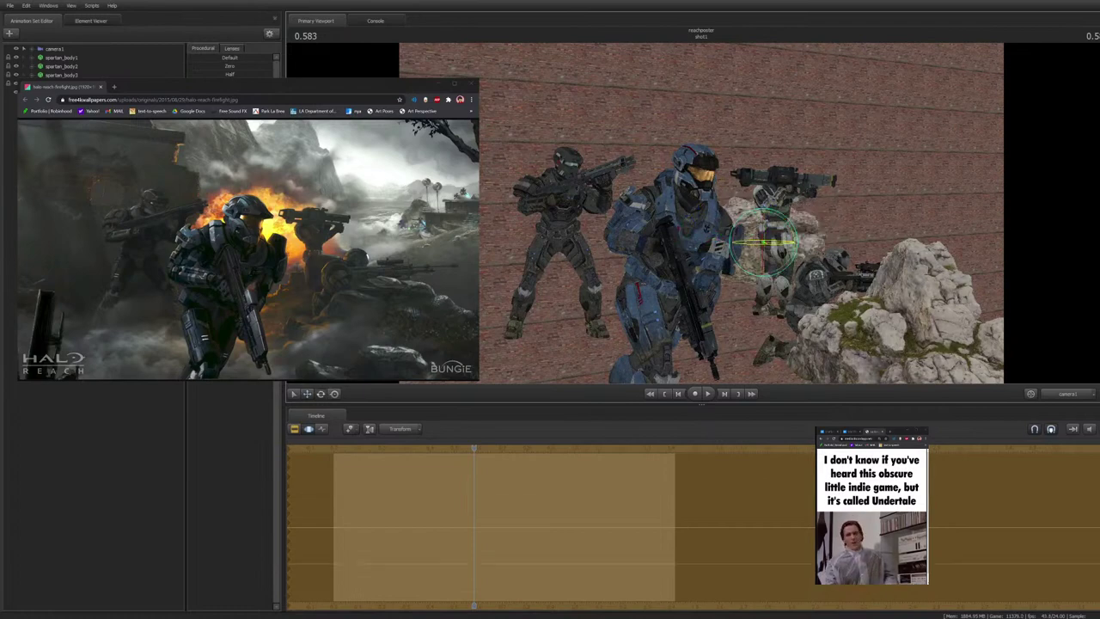
drag(770, 244, 732, 244)
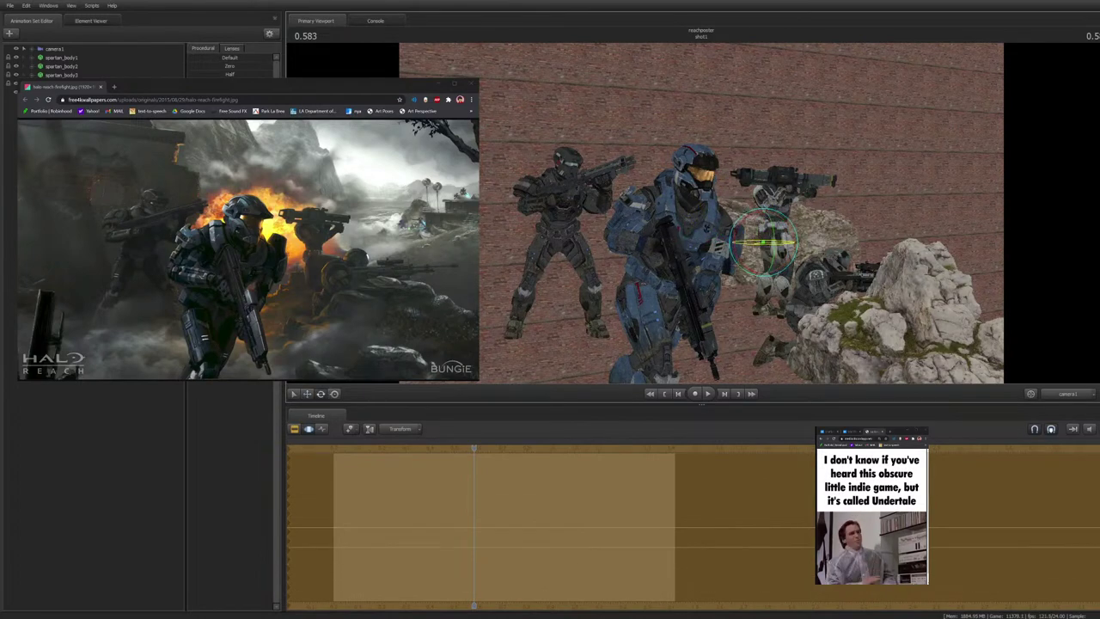
key(w)
drag(783, 242, 827, 239)
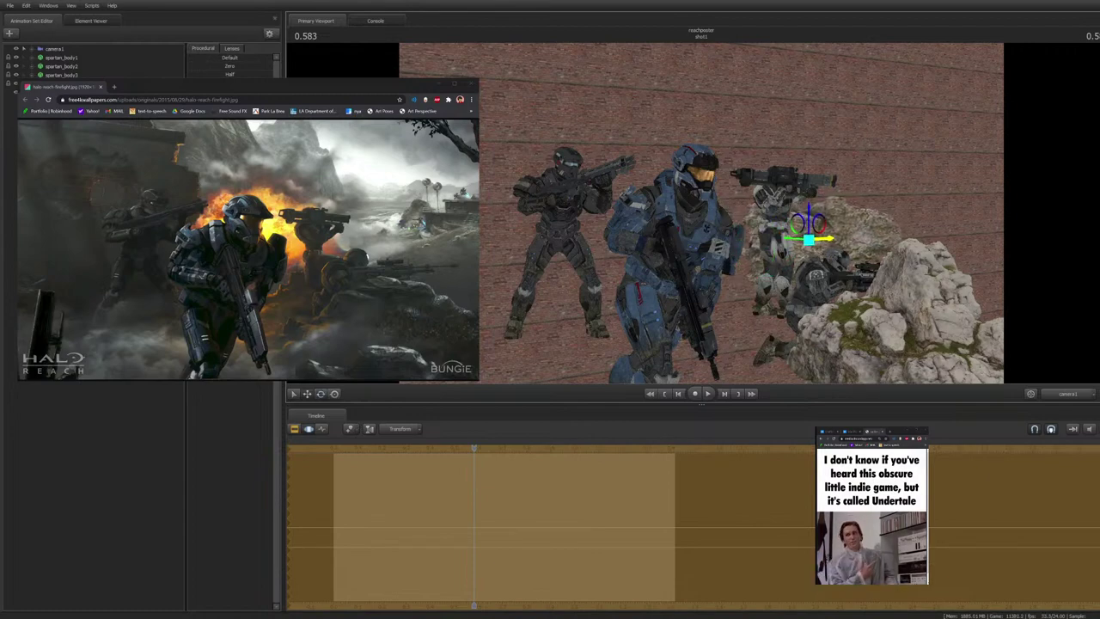
drag(809, 240, 775, 242)
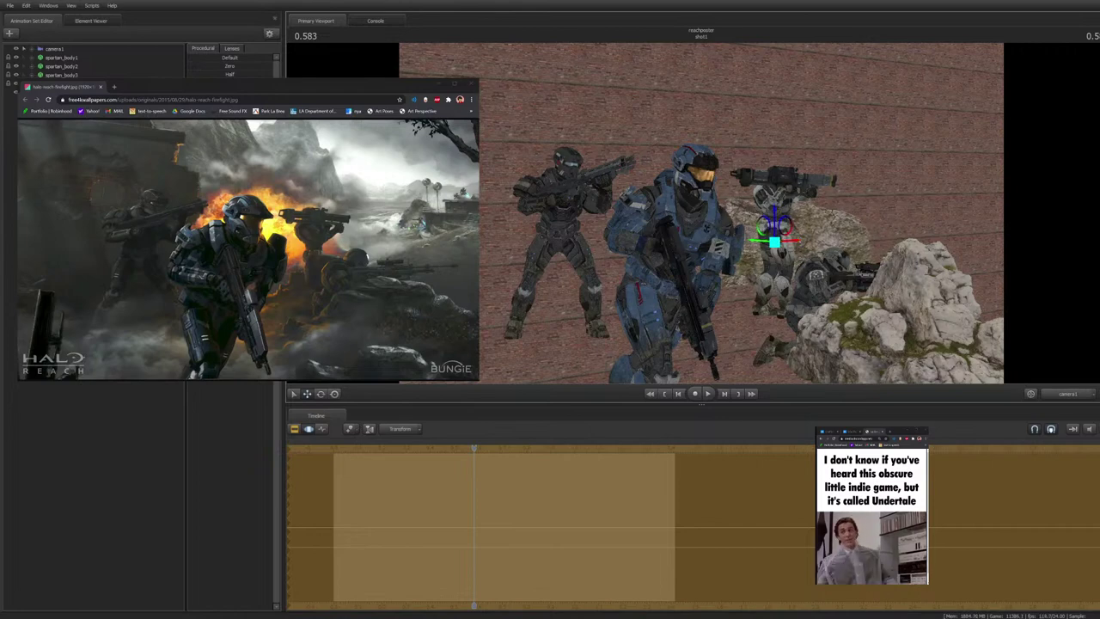
drag(761, 229, 913, 416)
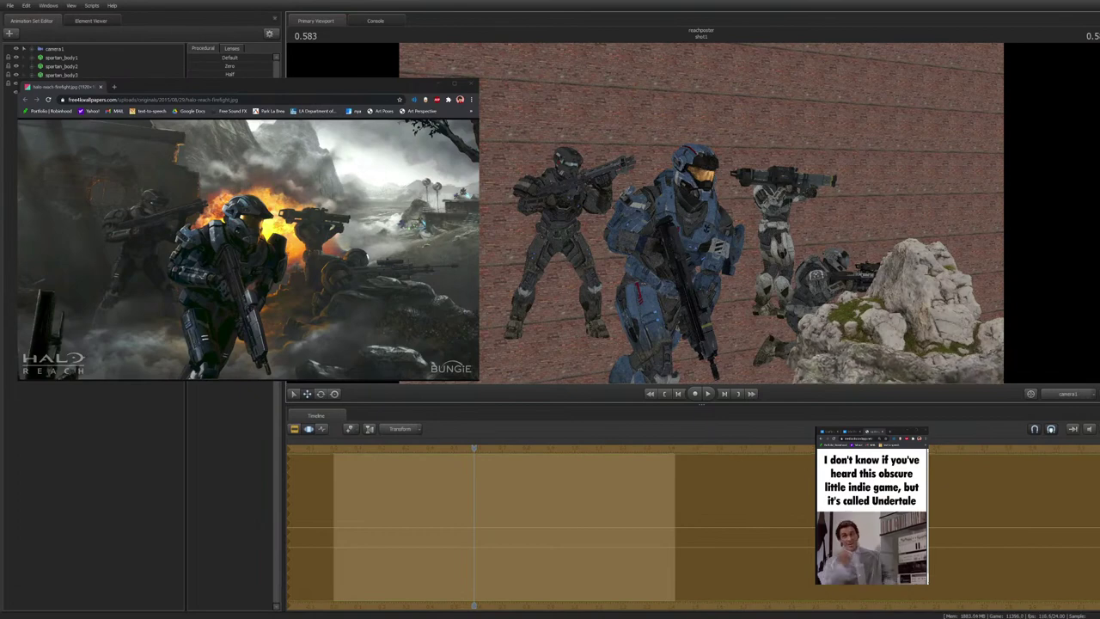
Add tall pale rock scenery and move it behind the standing Spartan who aims the rifle, undoing one misplaced move
key(Return)
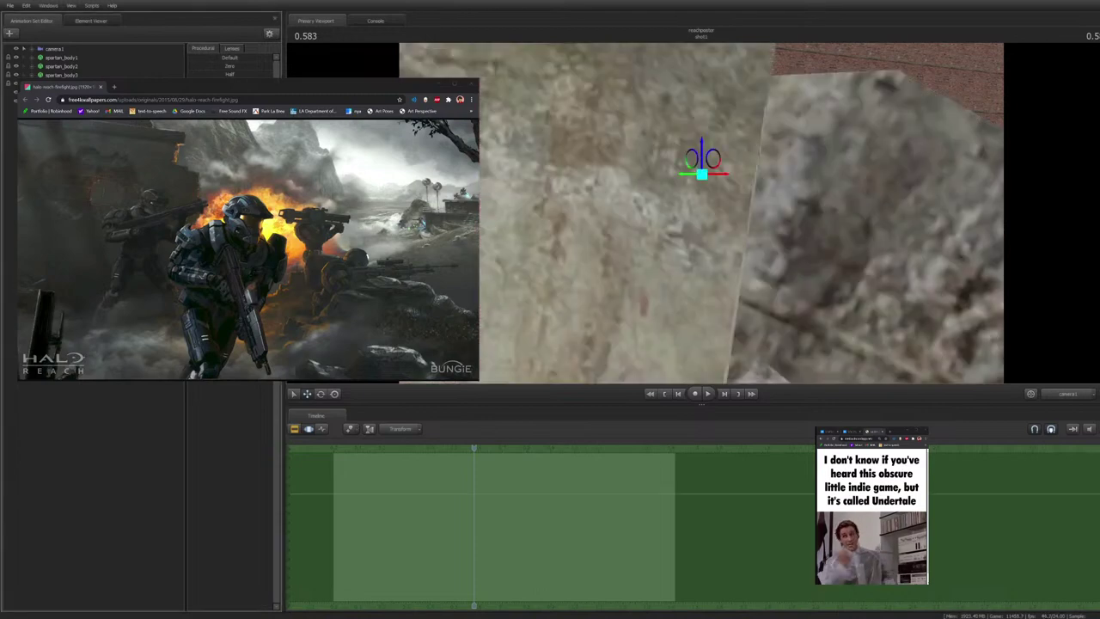
drag(692, 159, 407, 120)
drag(548, 126, 578, 177)
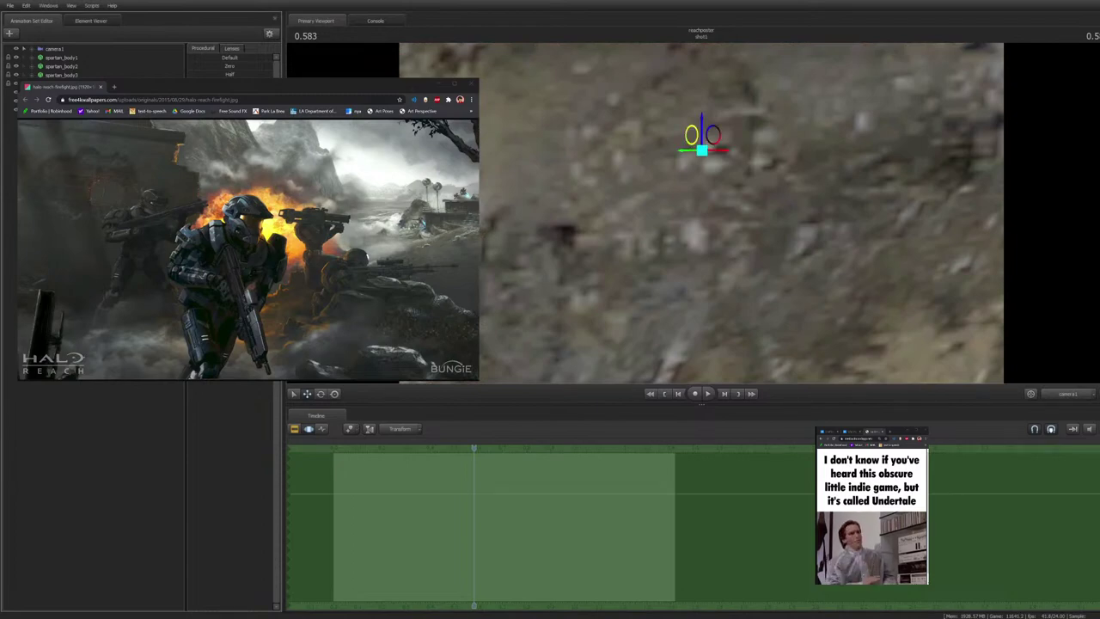
drag(702, 150, 700, 186)
key(ctrl+z)
drag(714, 135, 432, 154)
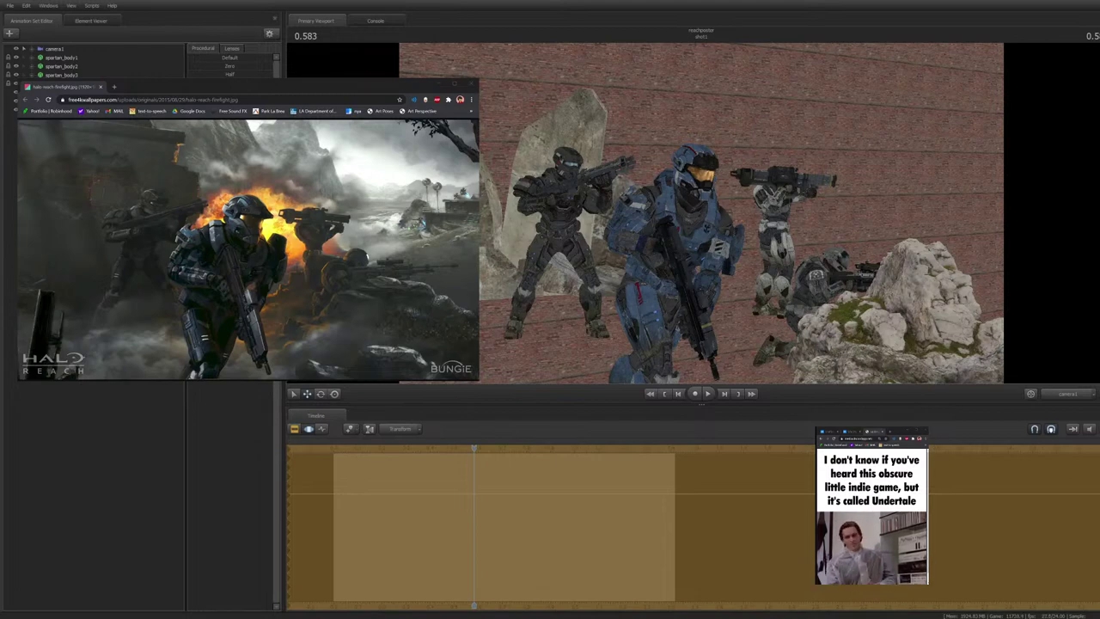
Compare the shot with the reference wallpaper and place another large rough rock behind the rifle-aiming Spartan
click(29, 88)
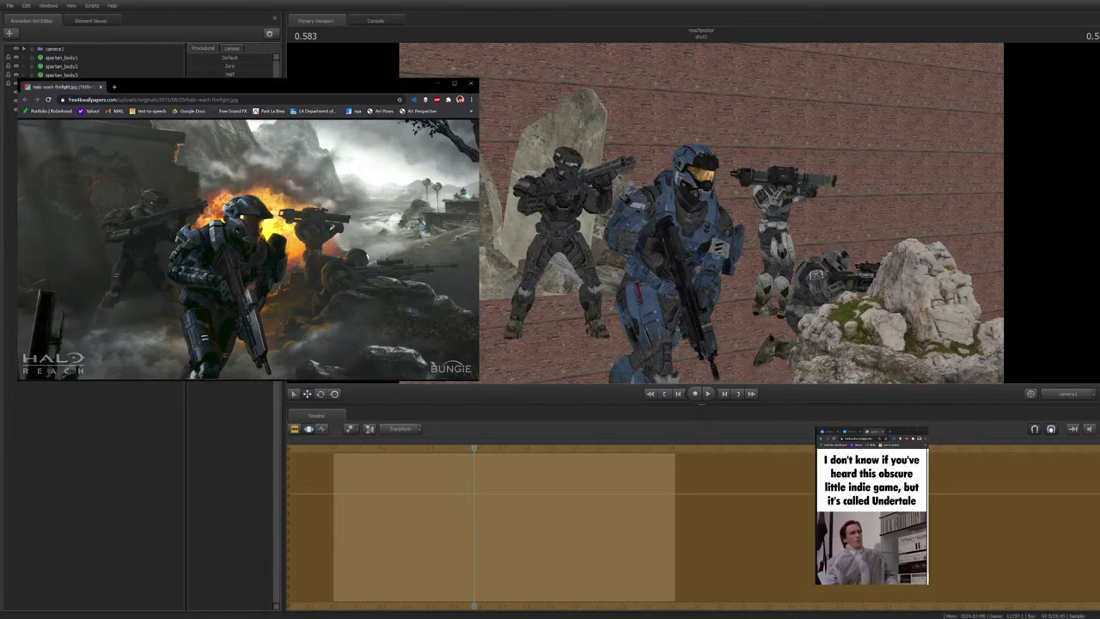
key(alt+Tab)
key(Return)
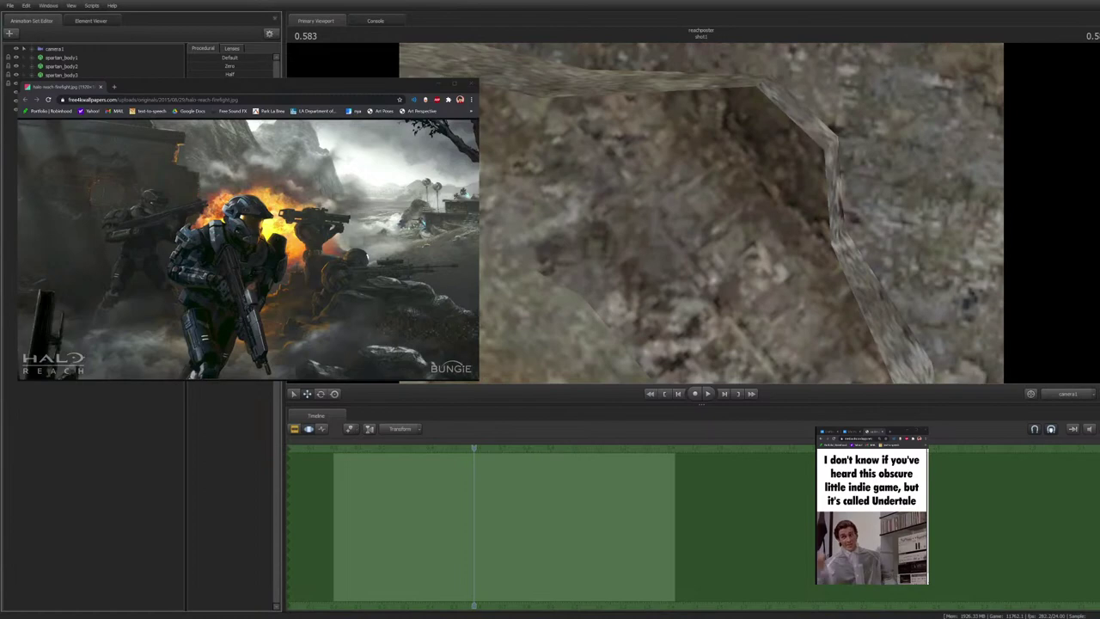
drag(695, 105, 480, 173)
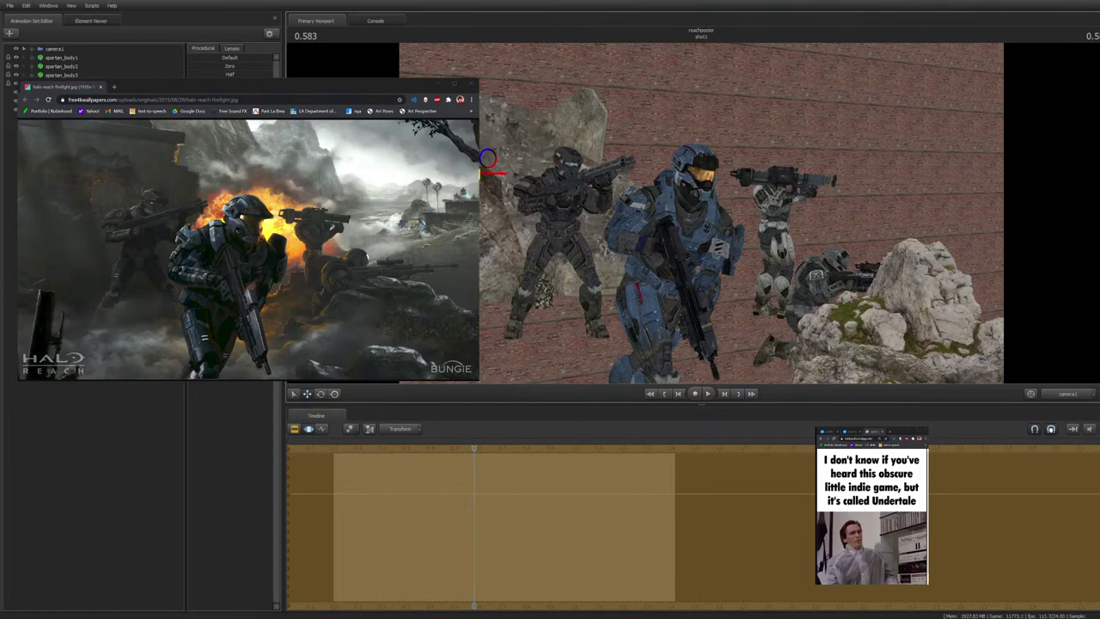
Shift the tall rock slab outward from behind the rifle-aiming Spartan and nudge the rock backdrop beside it
ctrl+click(587, 191)
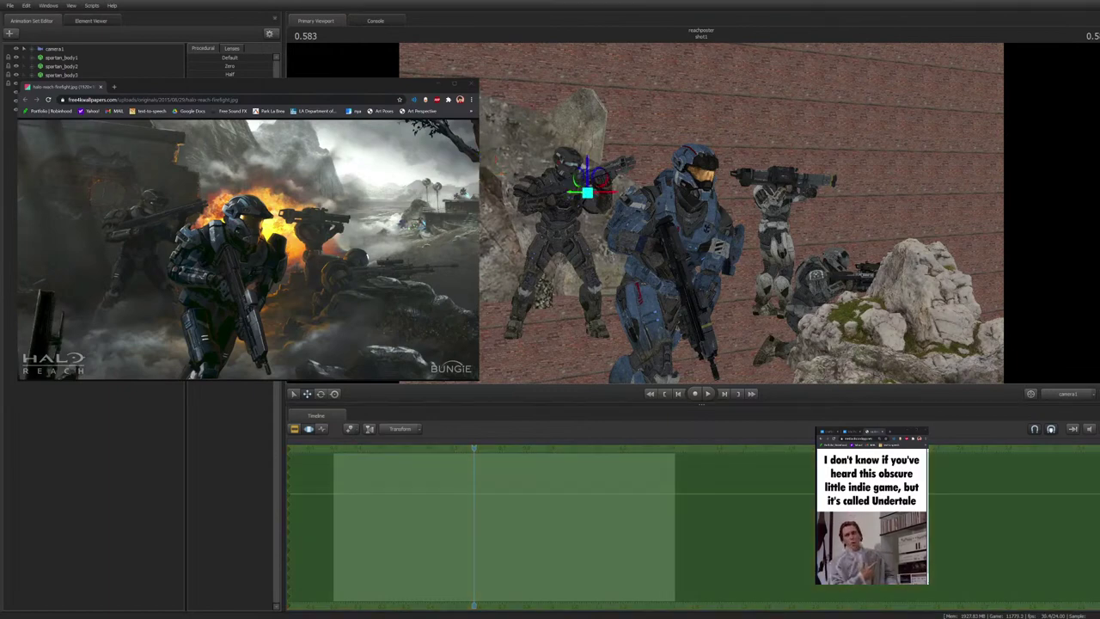
drag(575, 192, 460, 191)
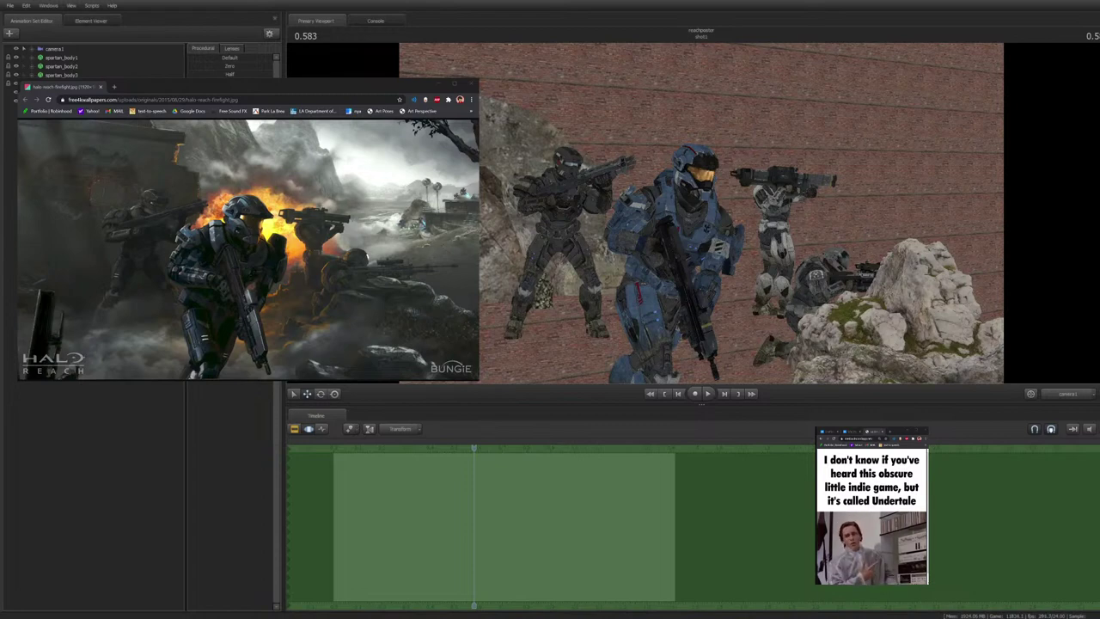
click(486, 167)
drag(487, 159, 487, 176)
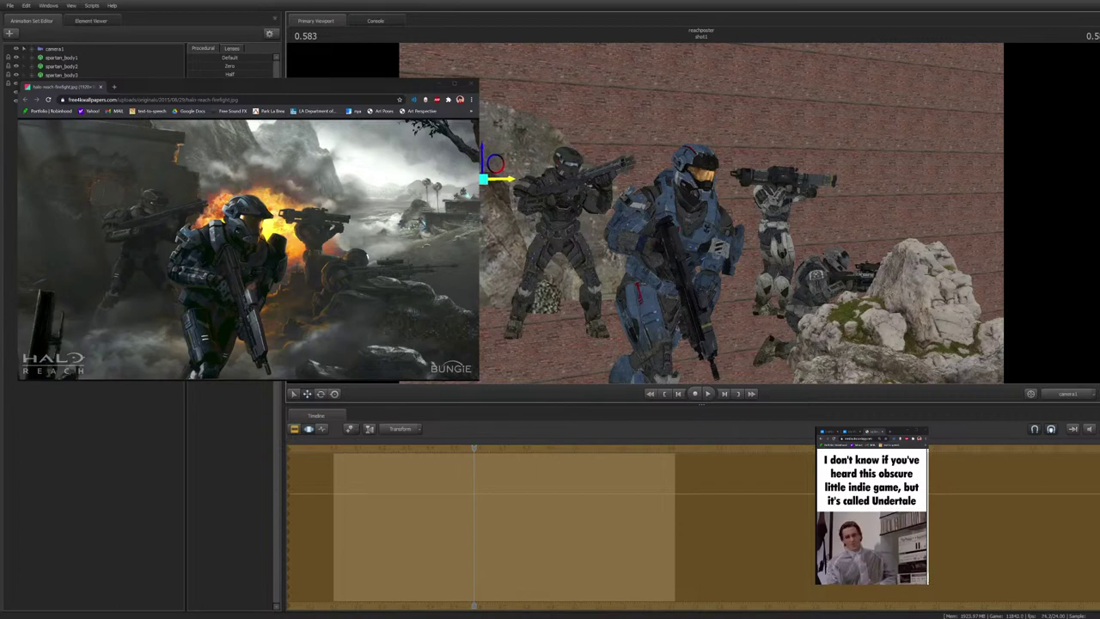
Place a low rock by the rifle-aiming Spartan's feet, fine-tune its height from the work camera, and return to camera1
key(alt+Tab)
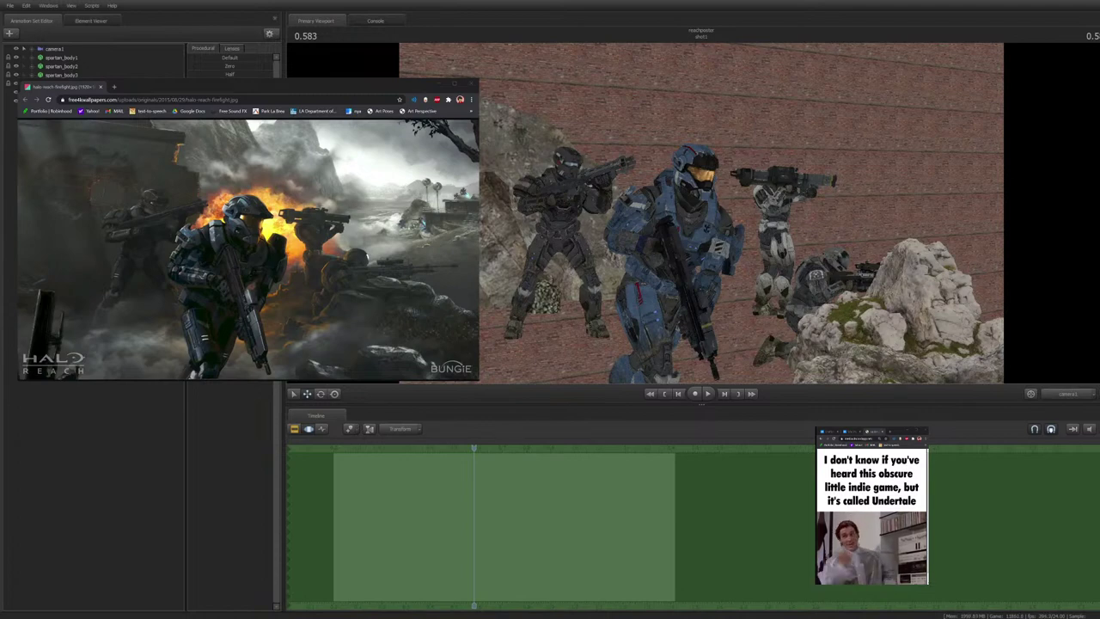
ctrl+click(702, 205)
drag(714, 190, 402, 318)
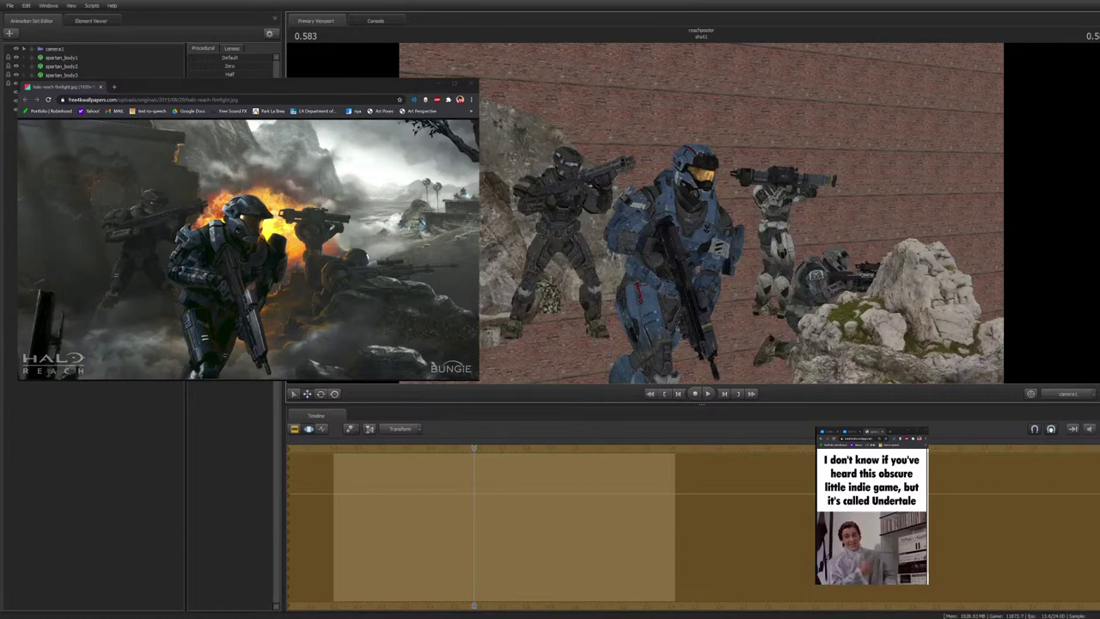
drag(402, 318, 400, 318)
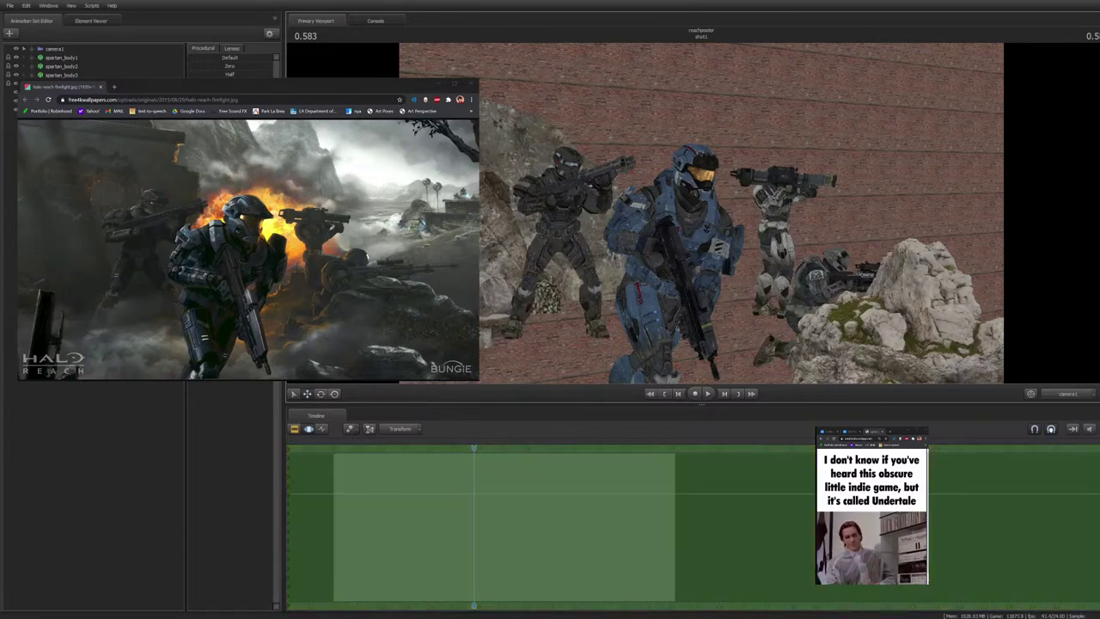
drag(495, 311, 504, 311)
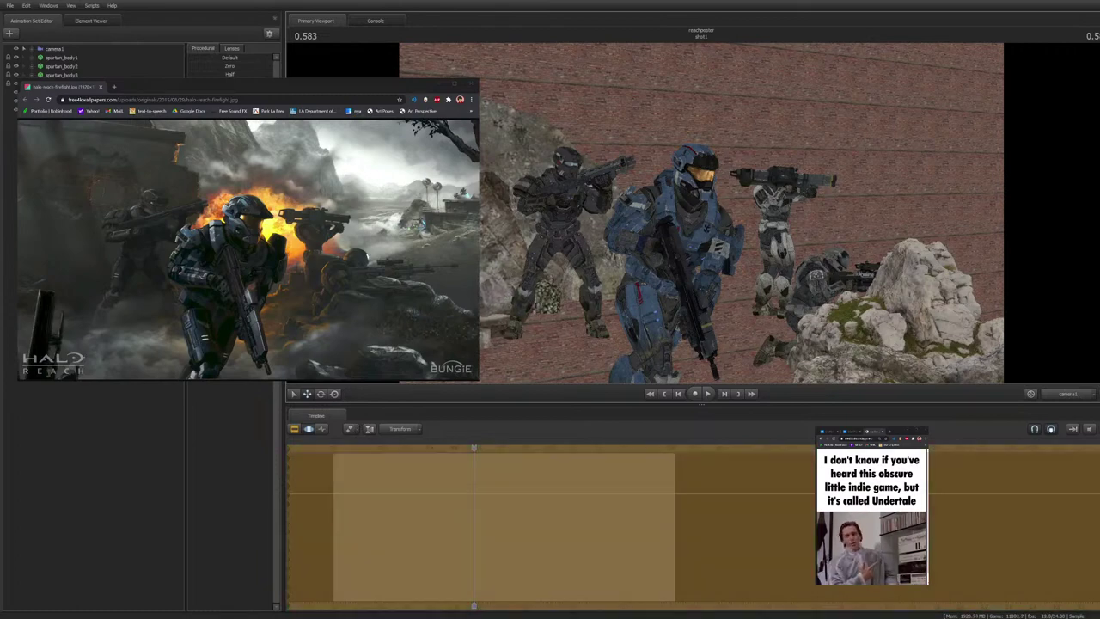
click(1067, 394)
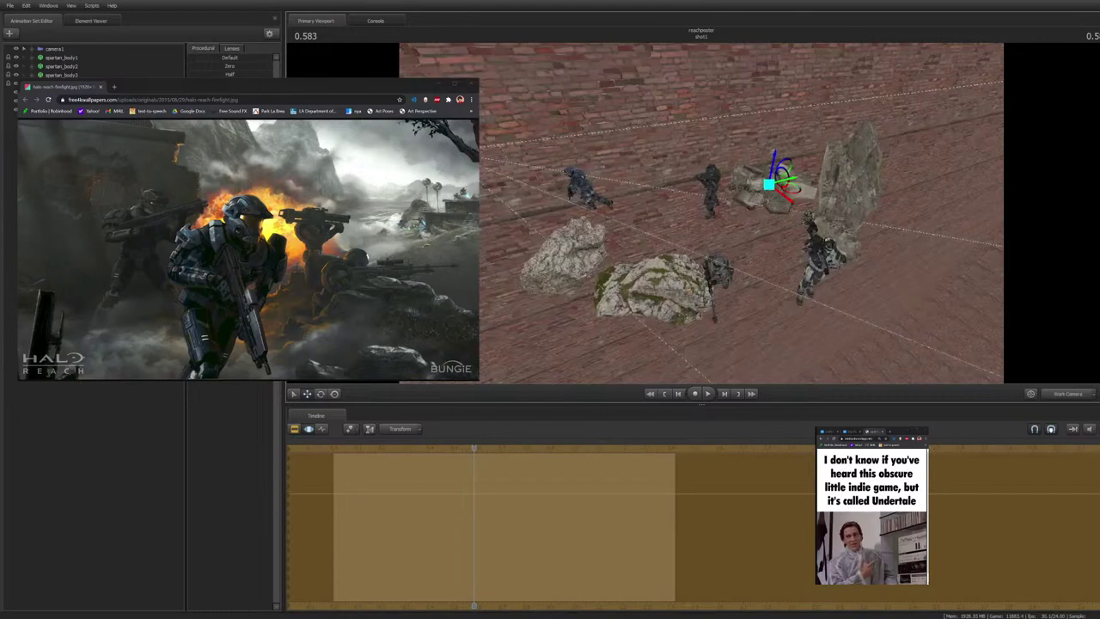
drag(775, 158, 775, 157)
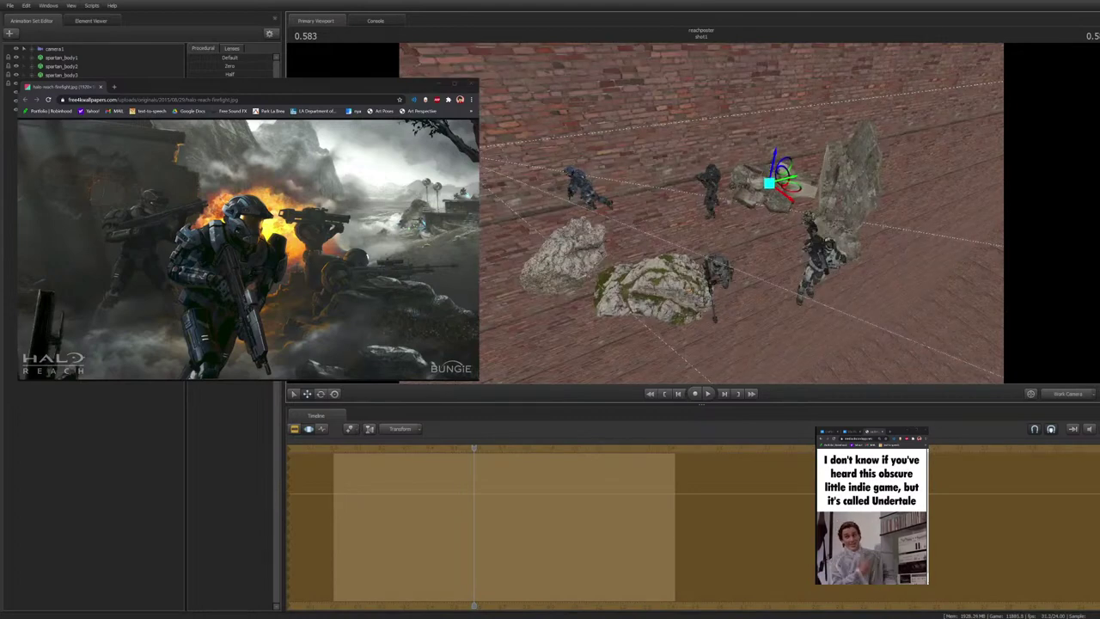
key(F4)
Add a broken concrete wall and position it behind the kneeling sniper Spartan and the mossy rock
key(Return)
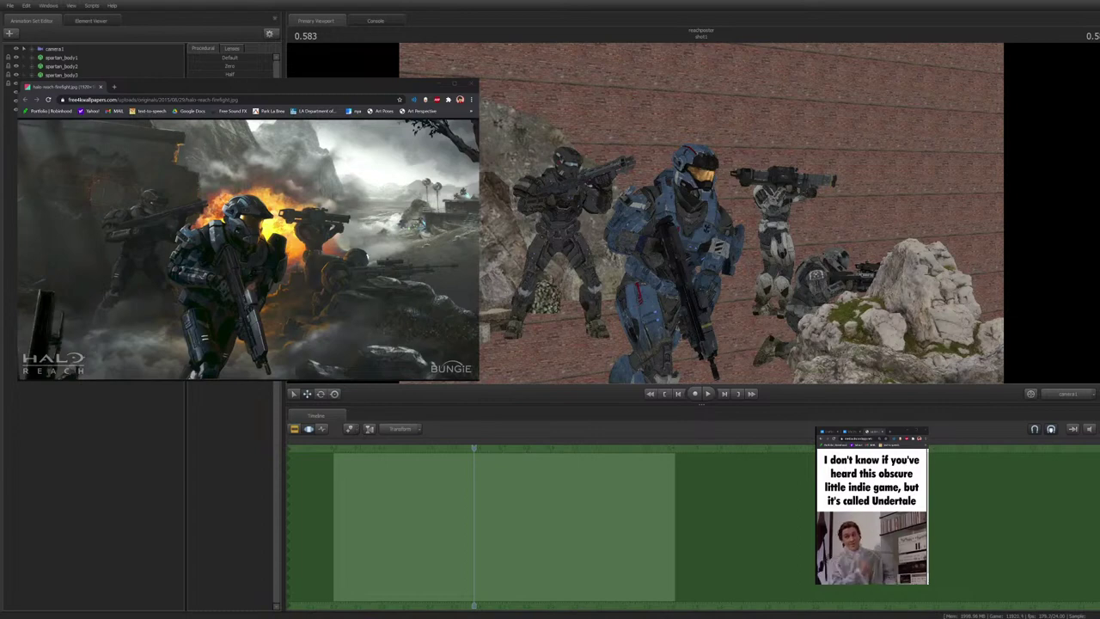
key(alt+Tab)
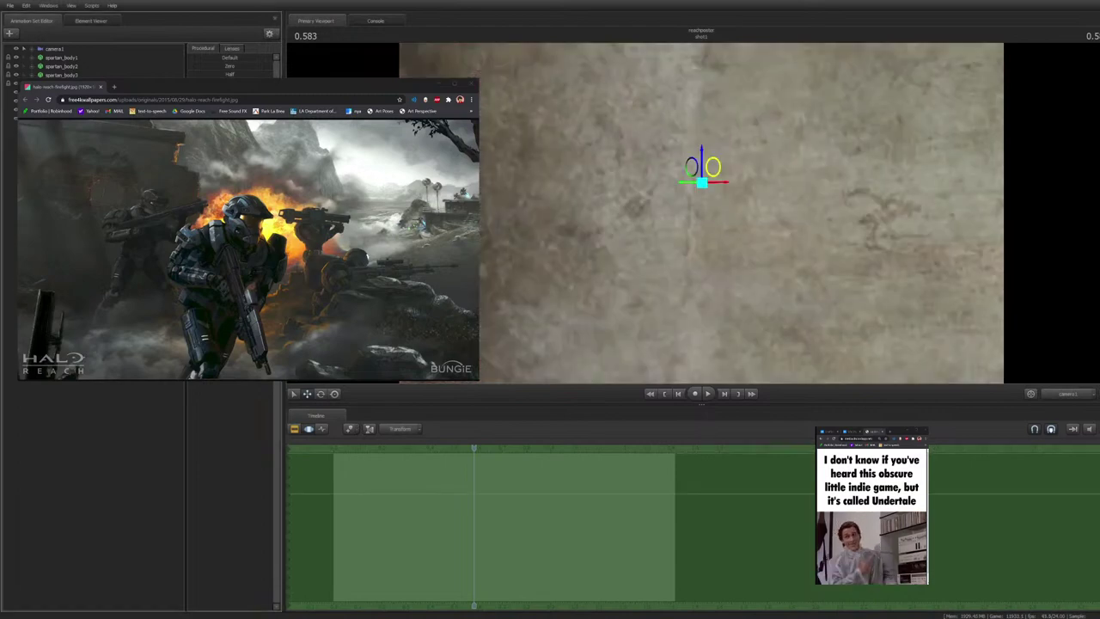
drag(714, 166, 874, 256)
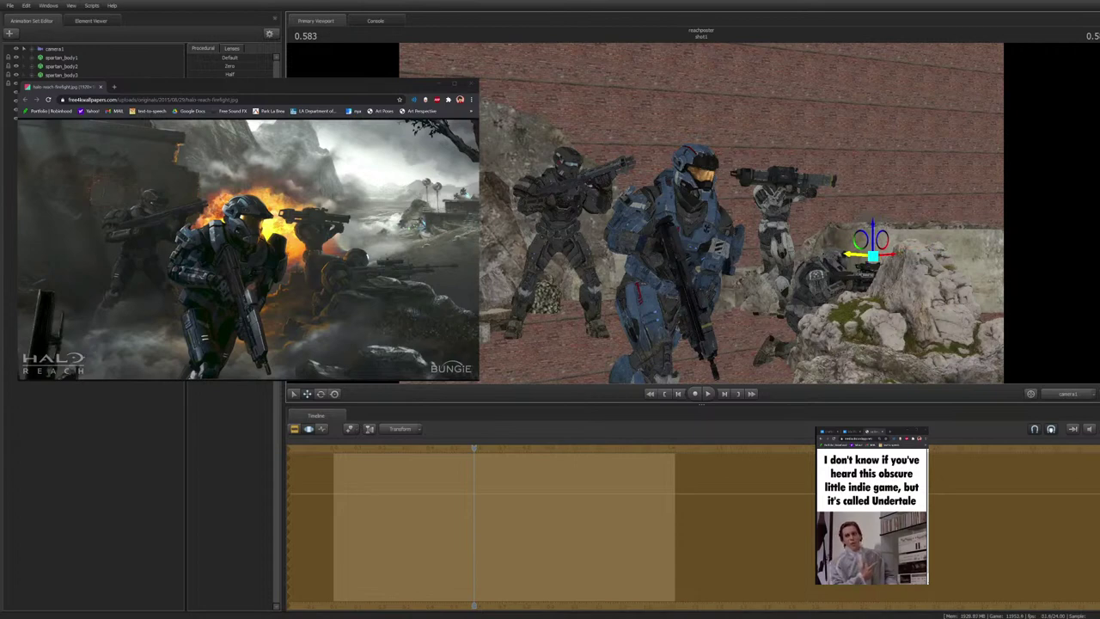
drag(873, 256, 861, 251)
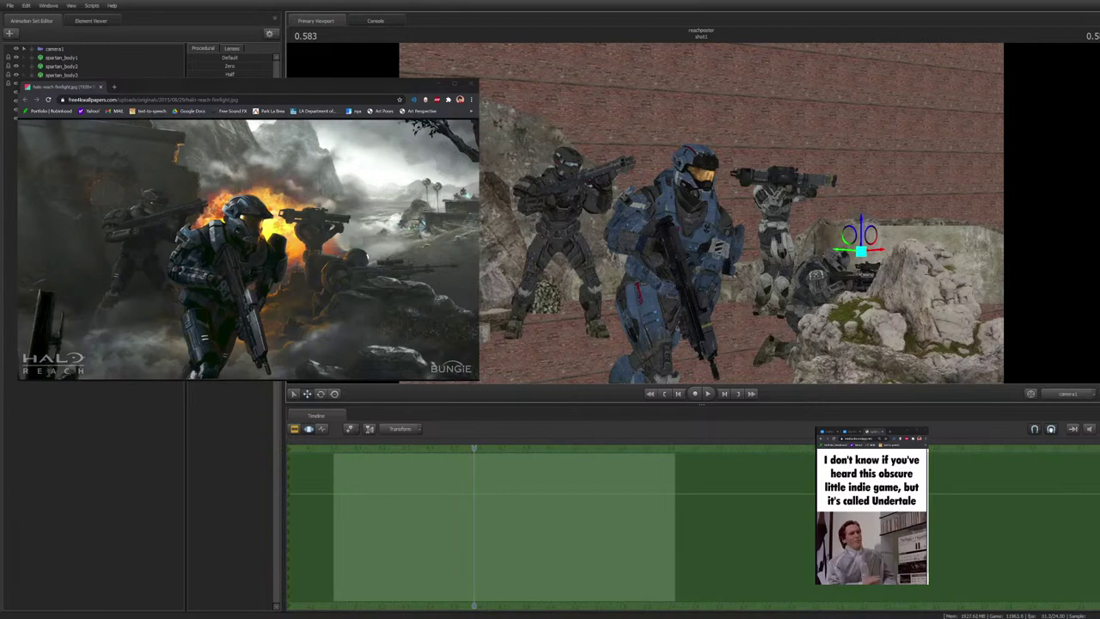
Rotate the broken concrete wall and move it across so its ruined end stands behind the launcher-aiming Spartan
key(e)
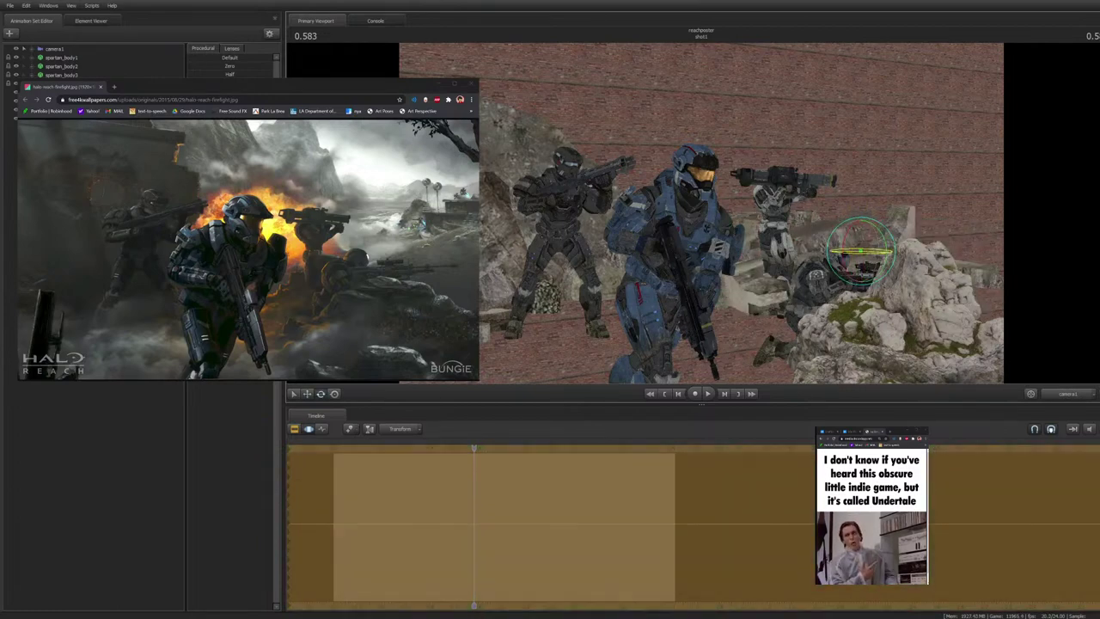
drag(862, 252, 661, 254)
key(w)
key(r)
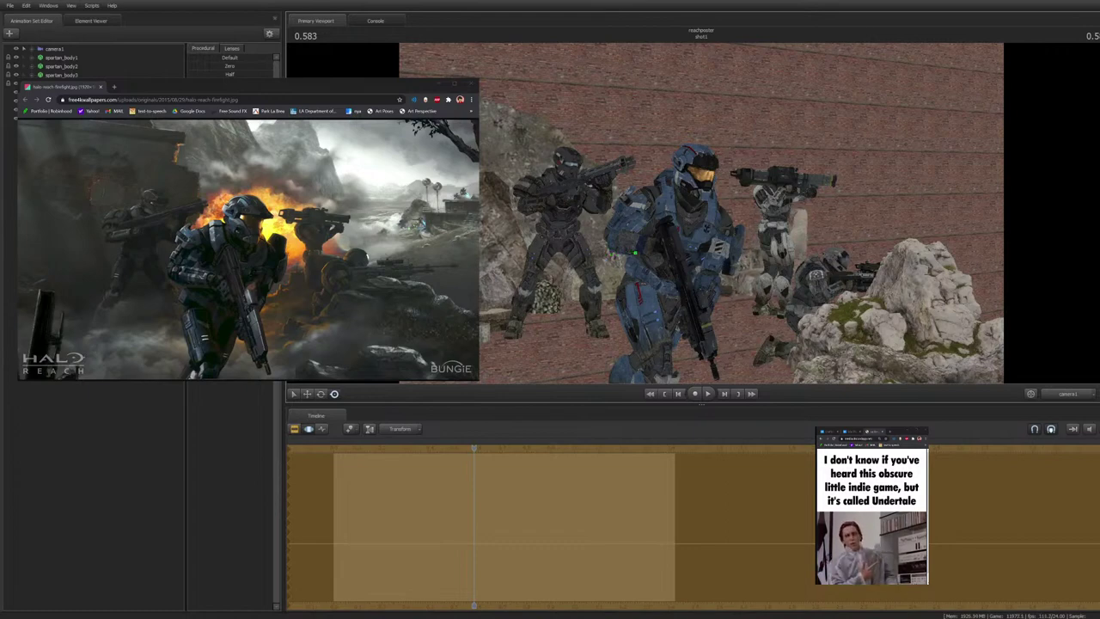
click(634, 253)
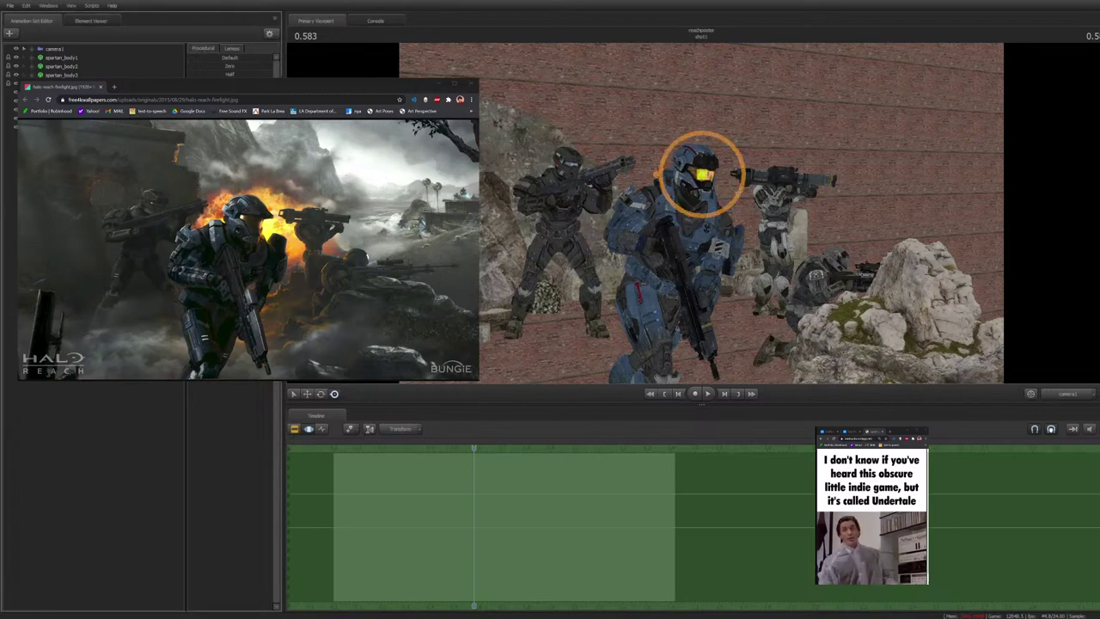
Move the flat rocky ground slab down and back beneath the blue Spartan
key(w)
drag(695, 148, 603, 301)
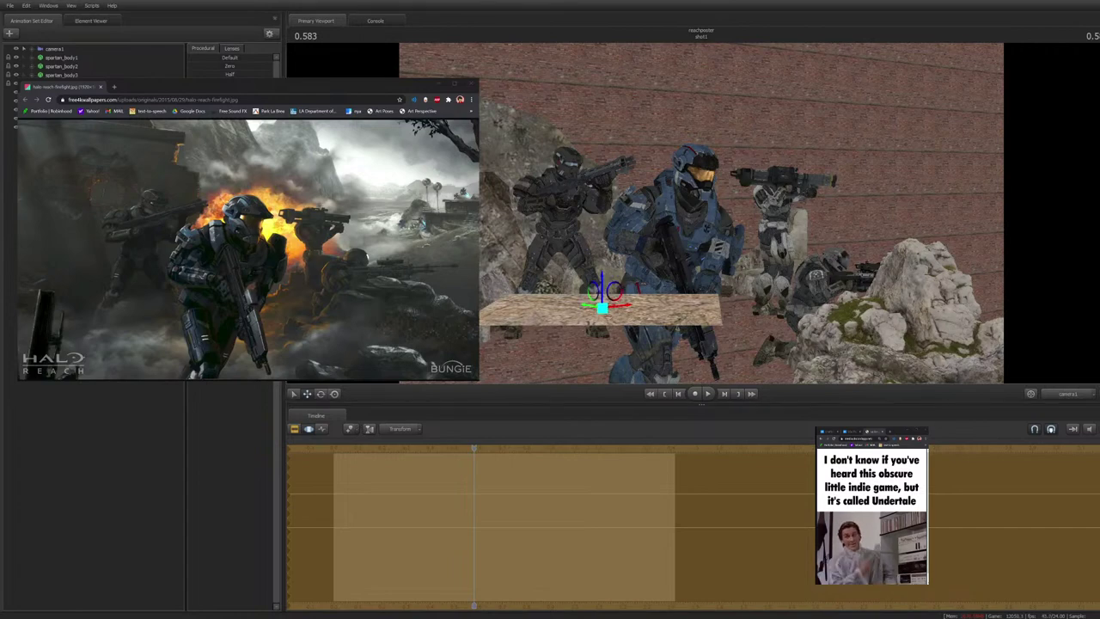
drag(602, 282, 634, 330)
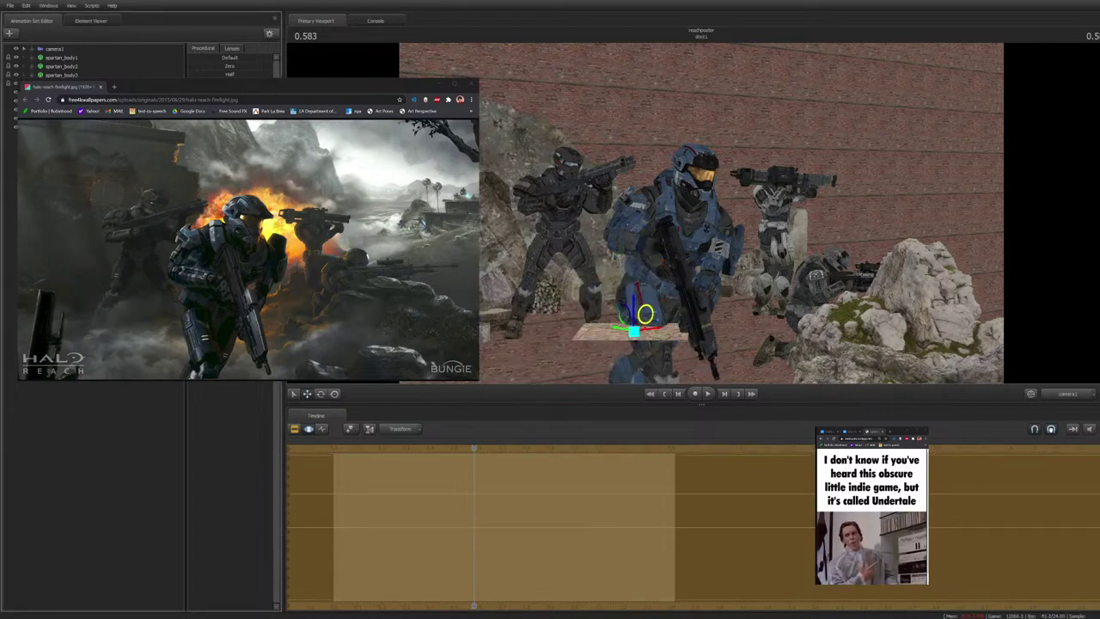
Enlarge the rocky ground slab to span the whole scene and lower it to the Spartans' feet
key(Escape)
click(634, 331)
key(Escape)
key(ctrl+z)
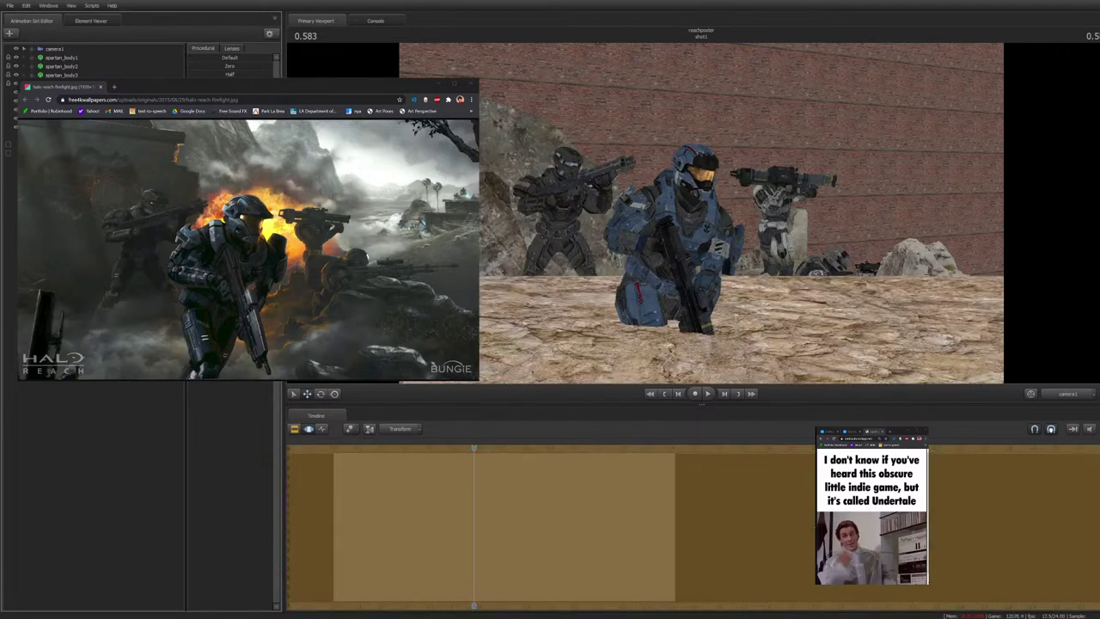
click(645, 315)
drag(634, 308, 621, 329)
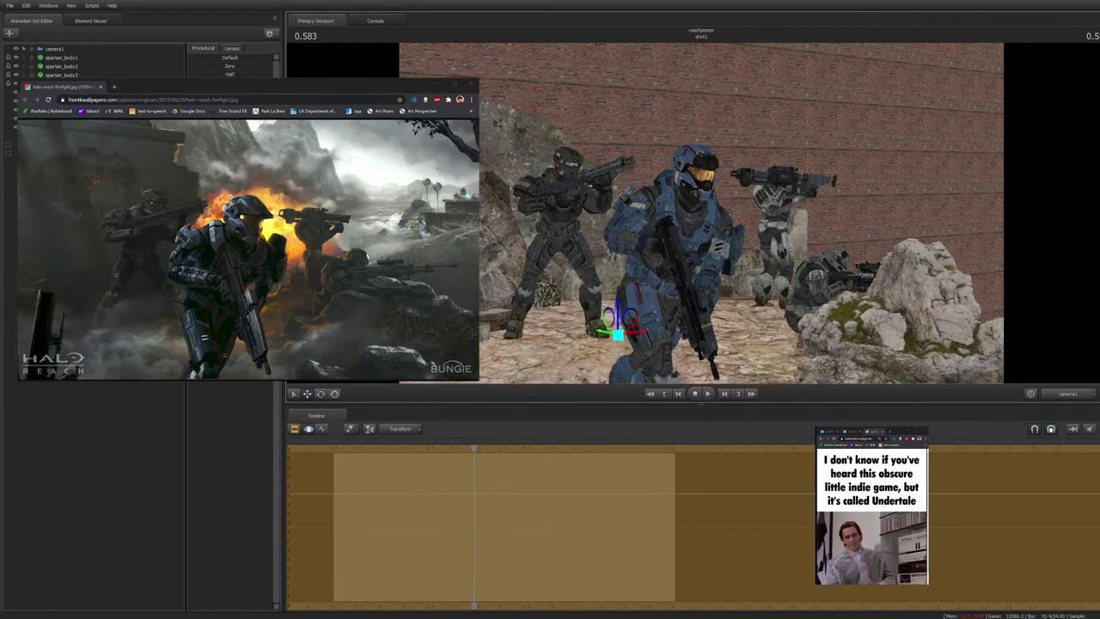
Raise the launcher-aiming Spartan slightly so the feet stand on the rocky ground
click(784, 296)
drag(776, 287, 776, 282)
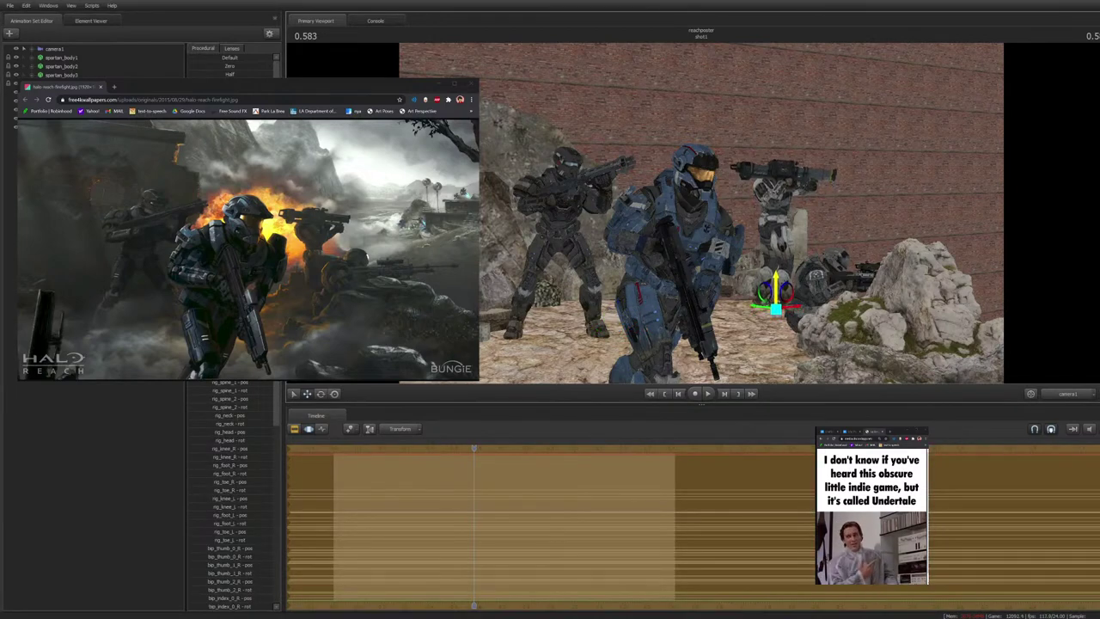
key(Escape)
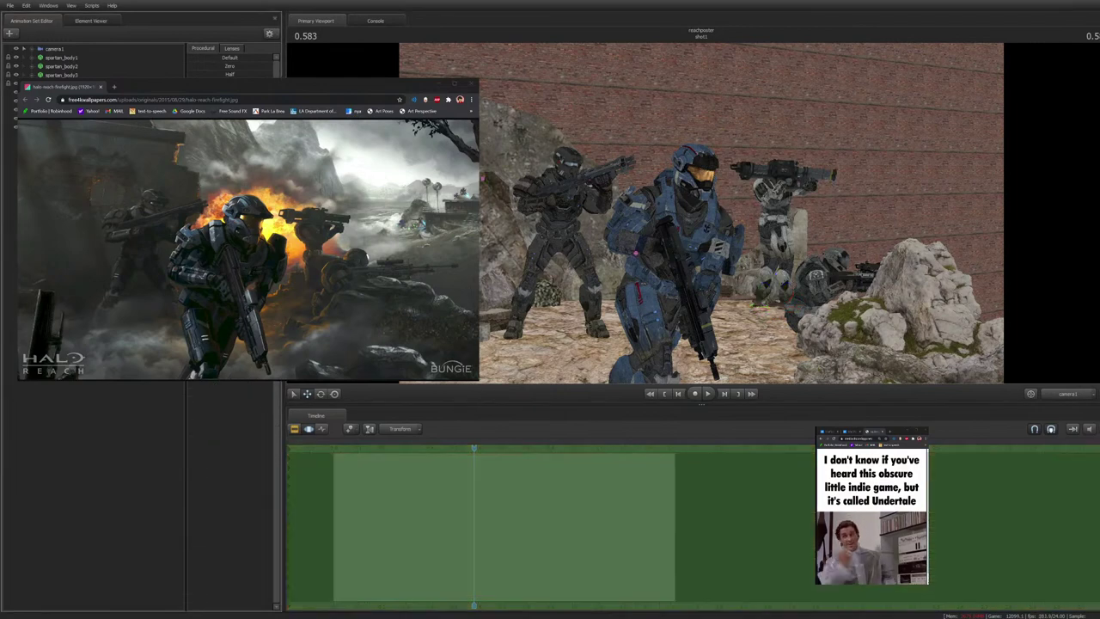
Raise the kneeling sniper Spartan (spartan_body3) out of the ground until the rifle clears the mossy rock
click(62, 74)
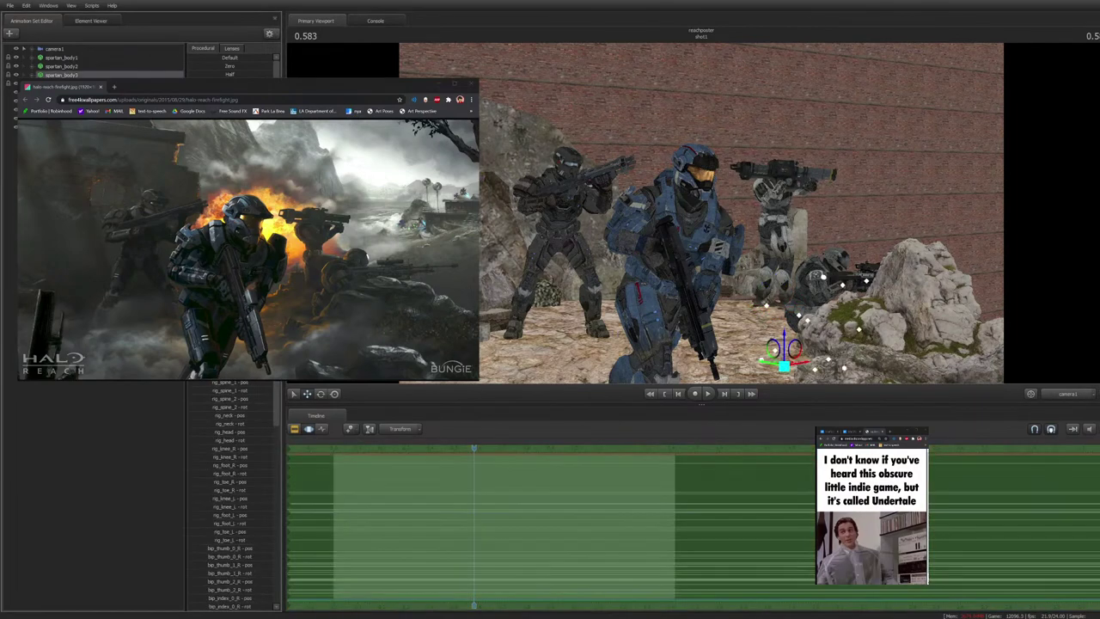
drag(784, 339, 784, 314)
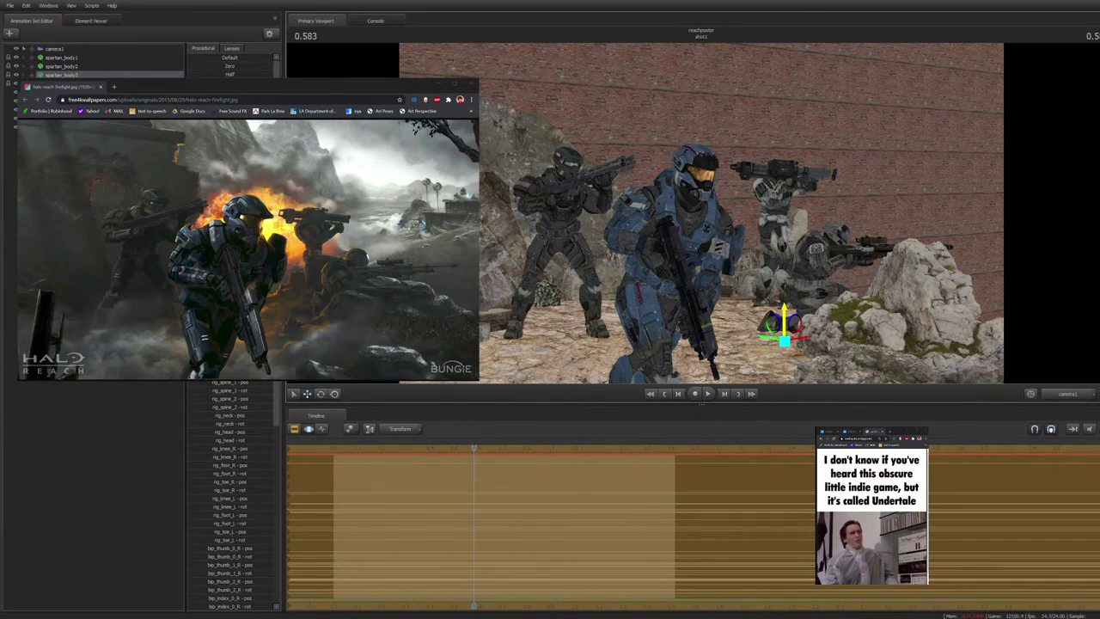
drag(784, 322, 784, 323)
ctrl+click(776, 326)
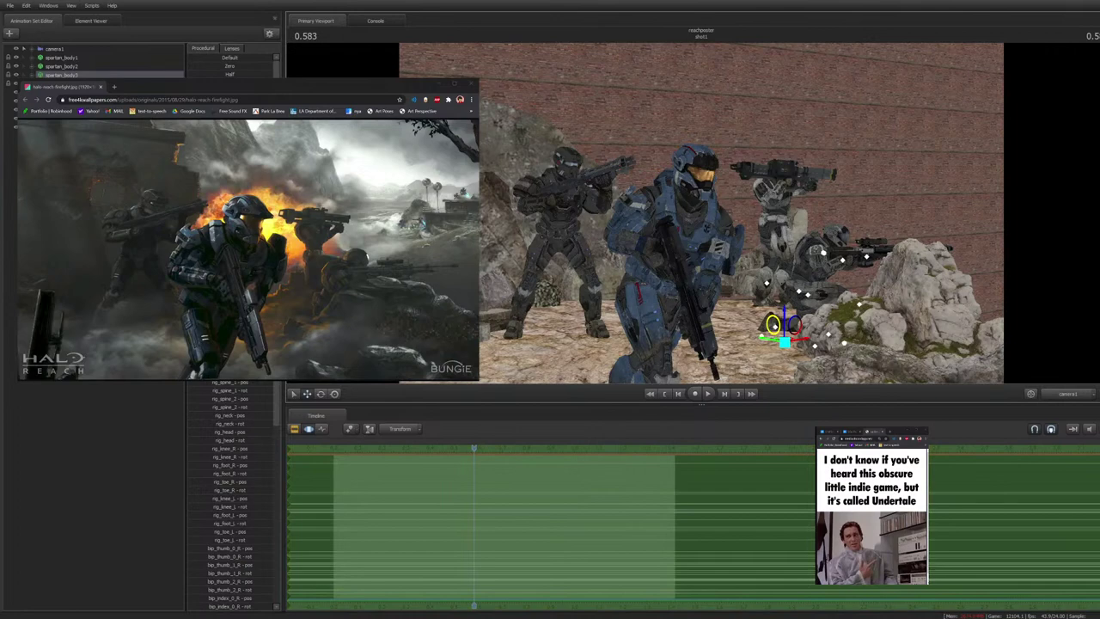
ctrl+click(775, 327)
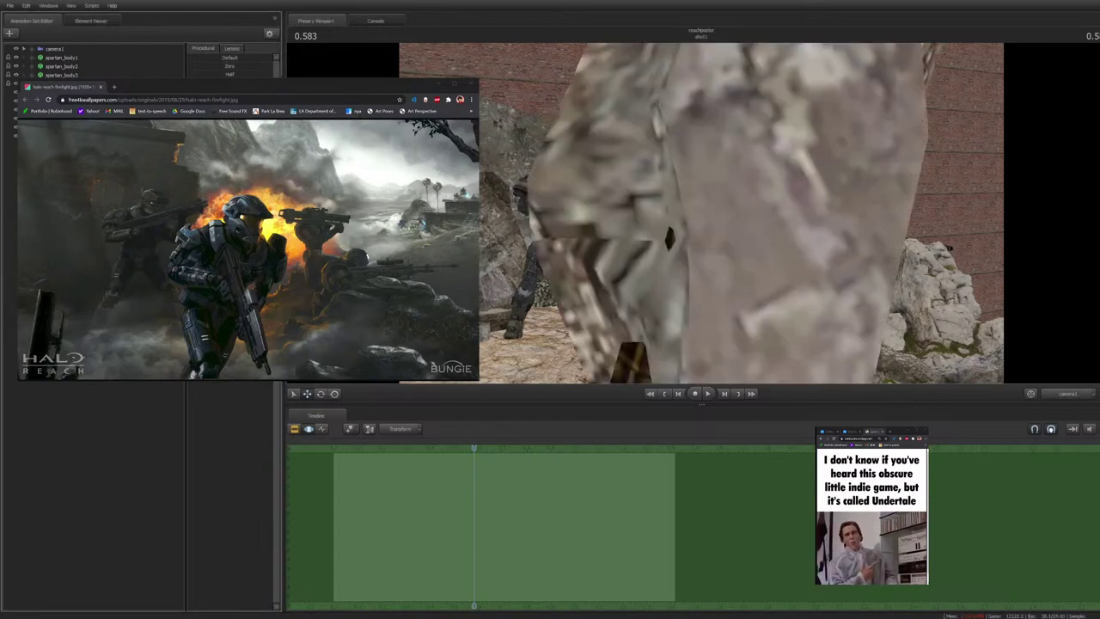
Shrink the broken concrete column with rebar and place it in the far left foreground of the shot
ctrl+click(702, 176)
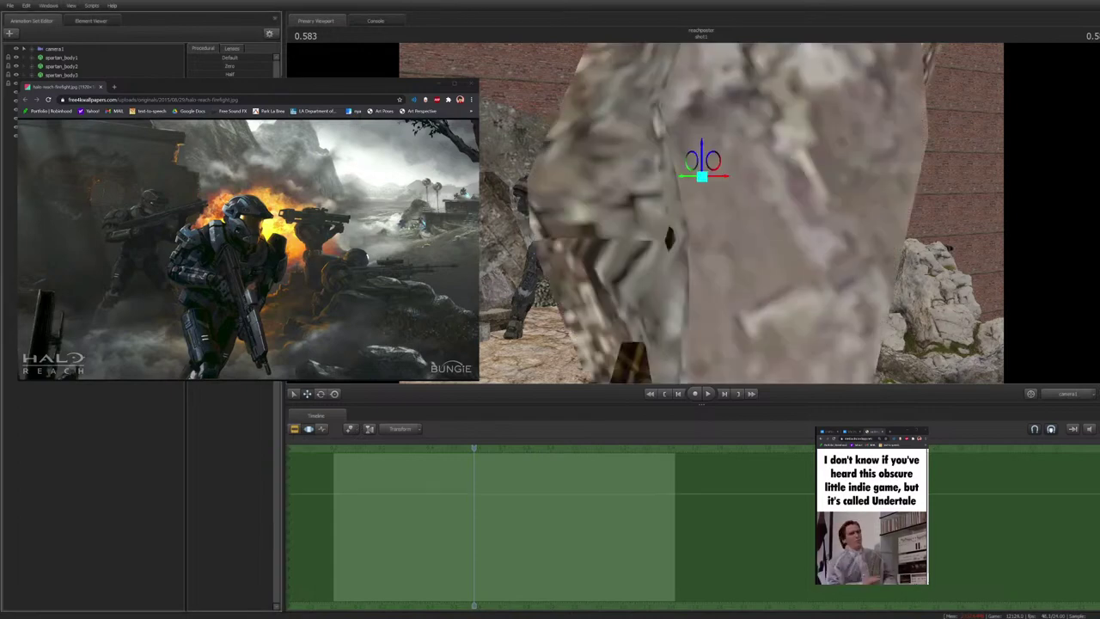
drag(714, 161, 530, 191)
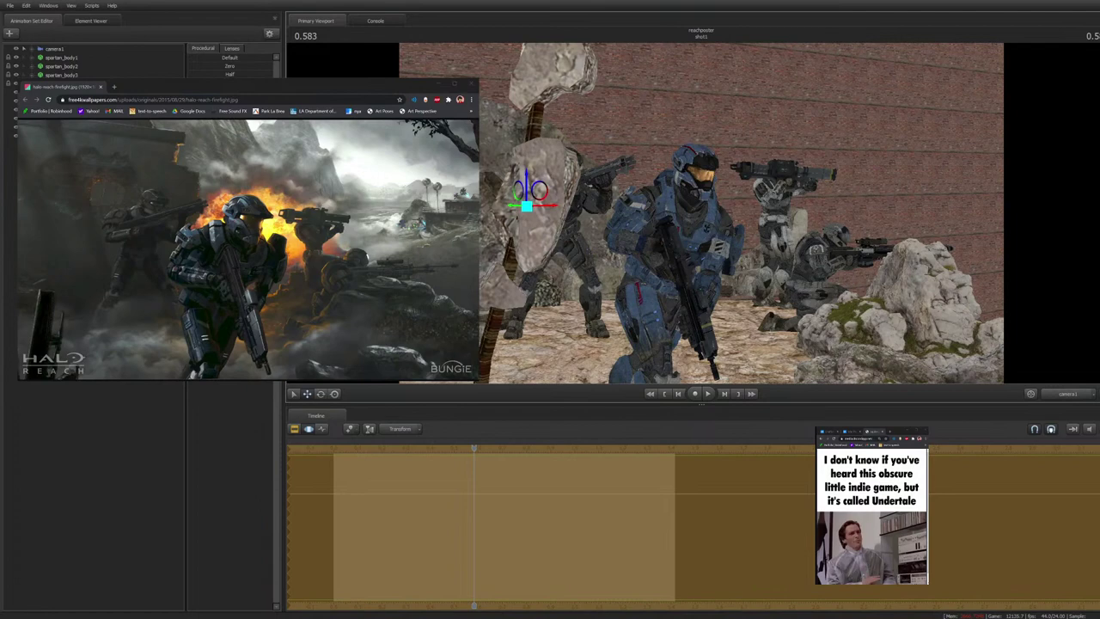
key(Escape)
drag(192, 66, 237, 67)
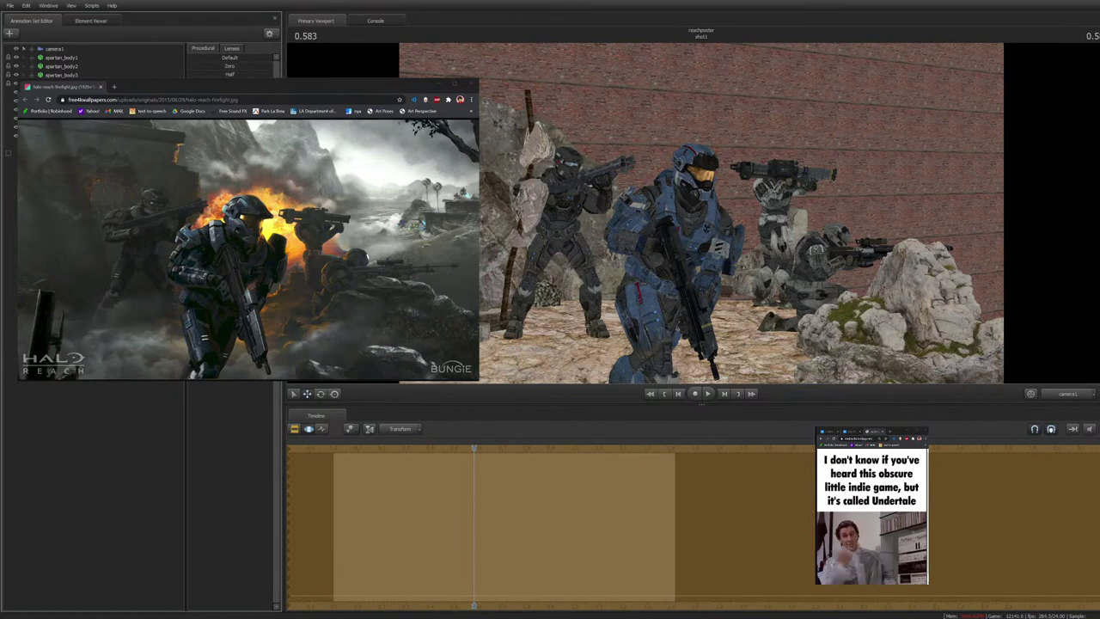
drag(521, 206, 475, 321)
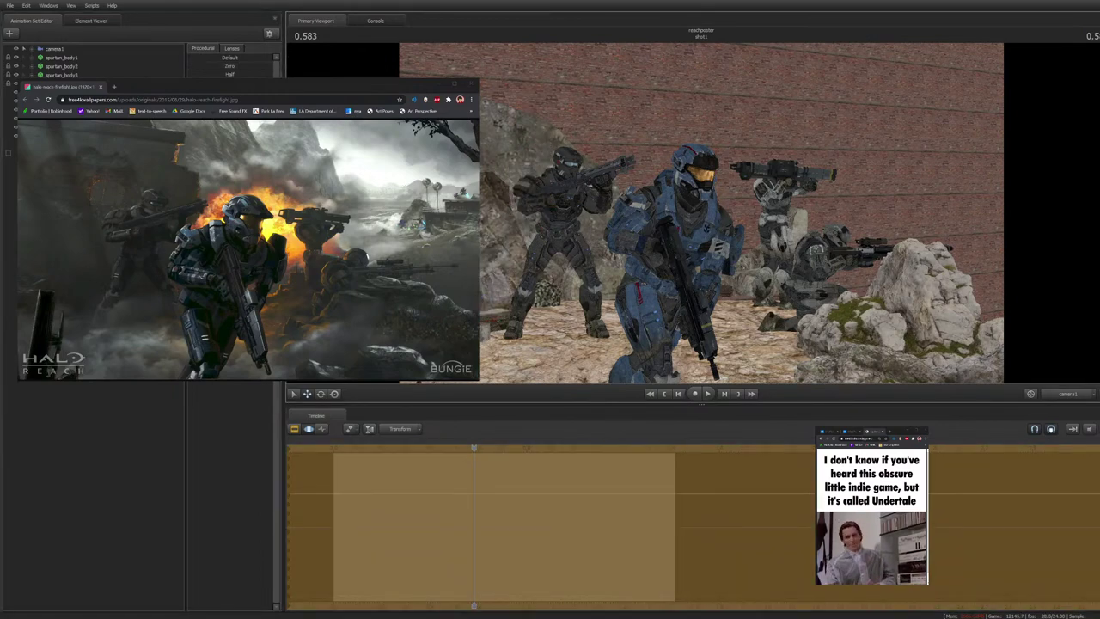
Switch the ground slab to a grey rocky surface and raise the kneeling sniper Spartan slightly
ctrl+click(636, 253)
ctrl+click(618, 334)
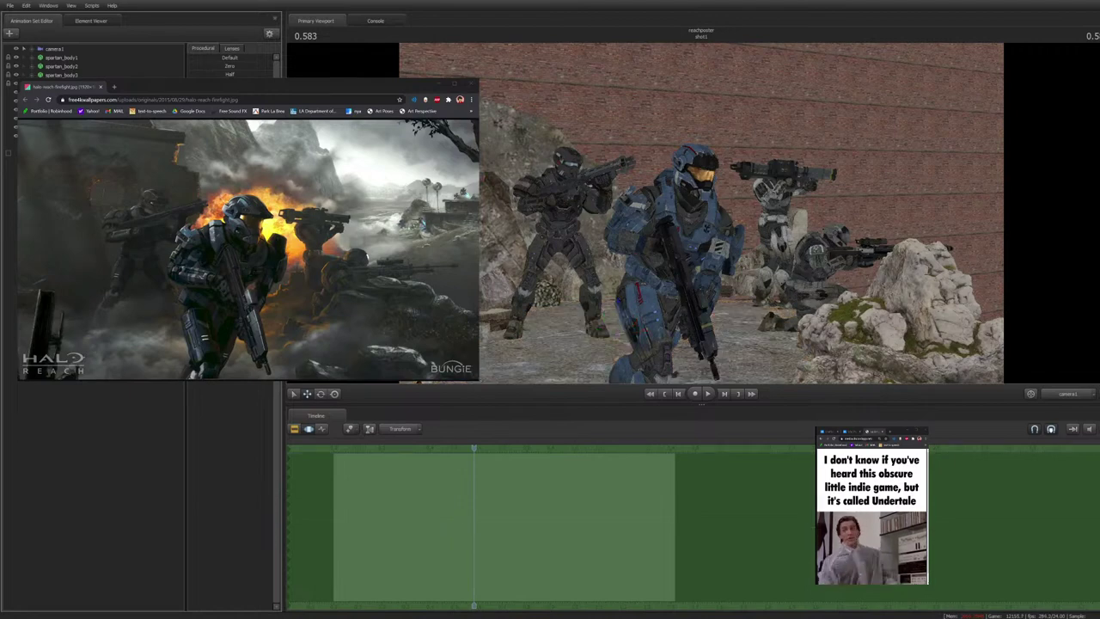
click(62, 75)
drag(784, 316, 784, 310)
click(96, 460)
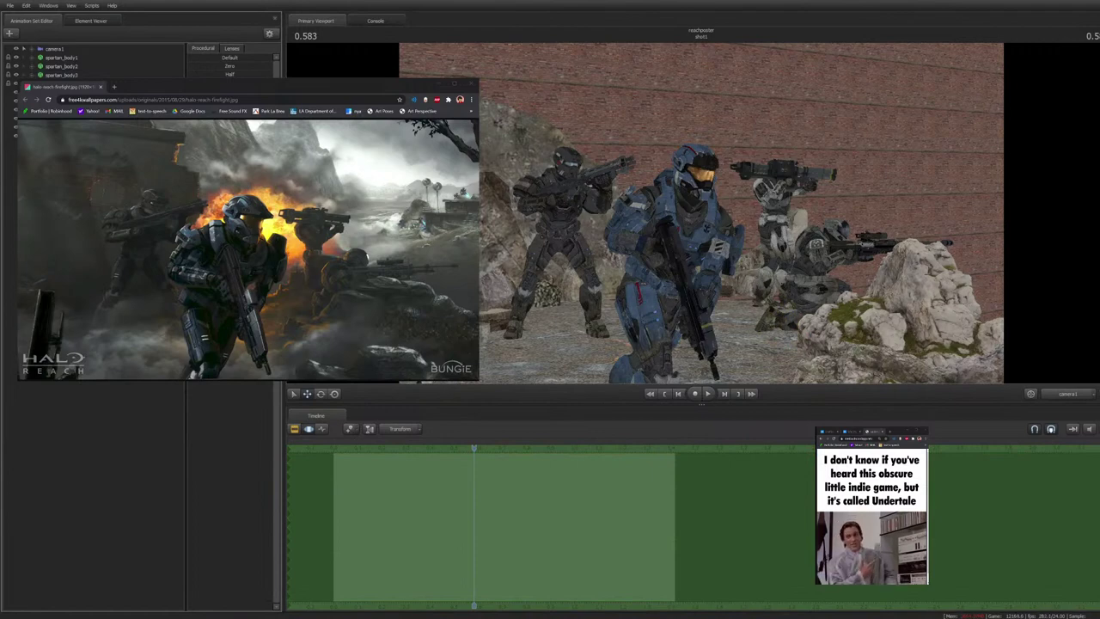
Rotate the grey ground slab and shift it sideways beneath the Spartans
click(617, 333)
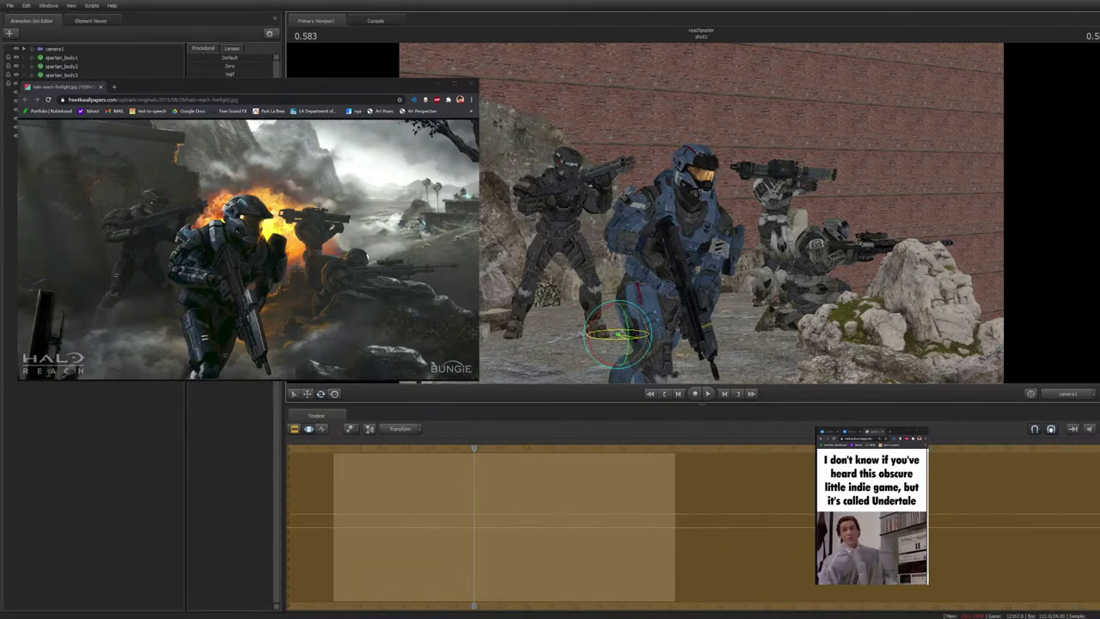
key(w)
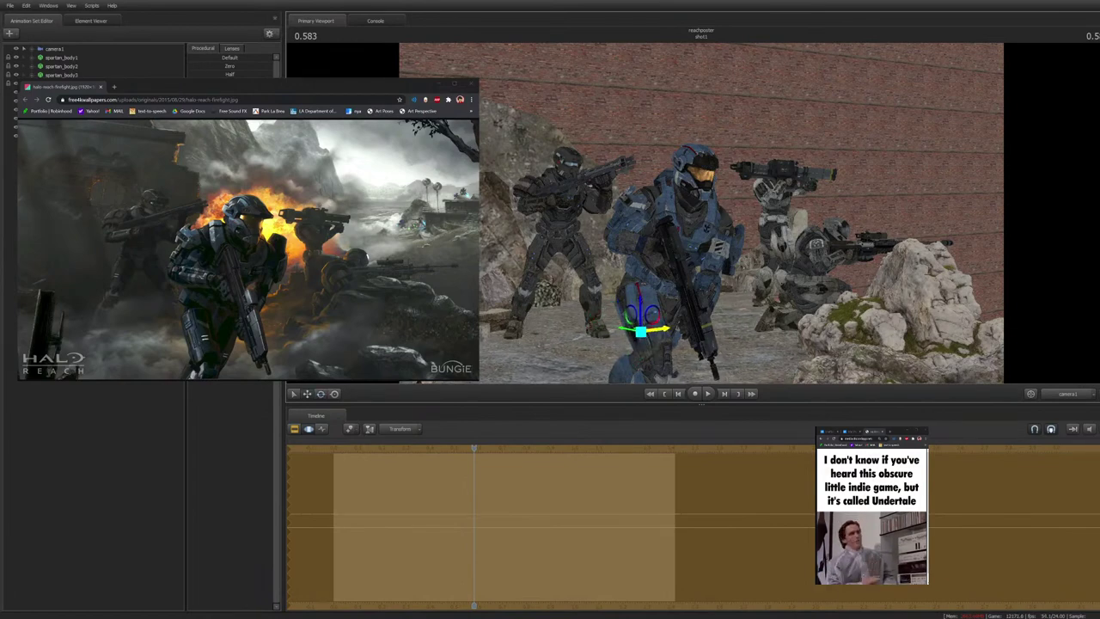
drag(662, 330, 674, 328)
click(129, 460)
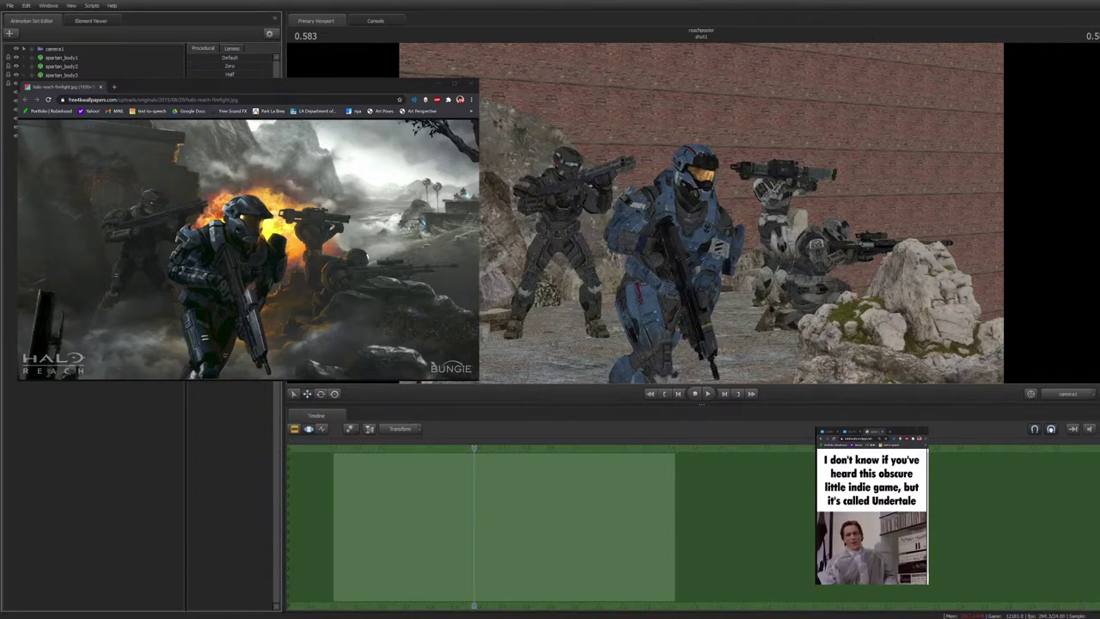
Move the kneeling sniper Spartan toward the rock so the rifle barrel extends over its top
click(62, 75)
drag(784, 336, 789, 345)
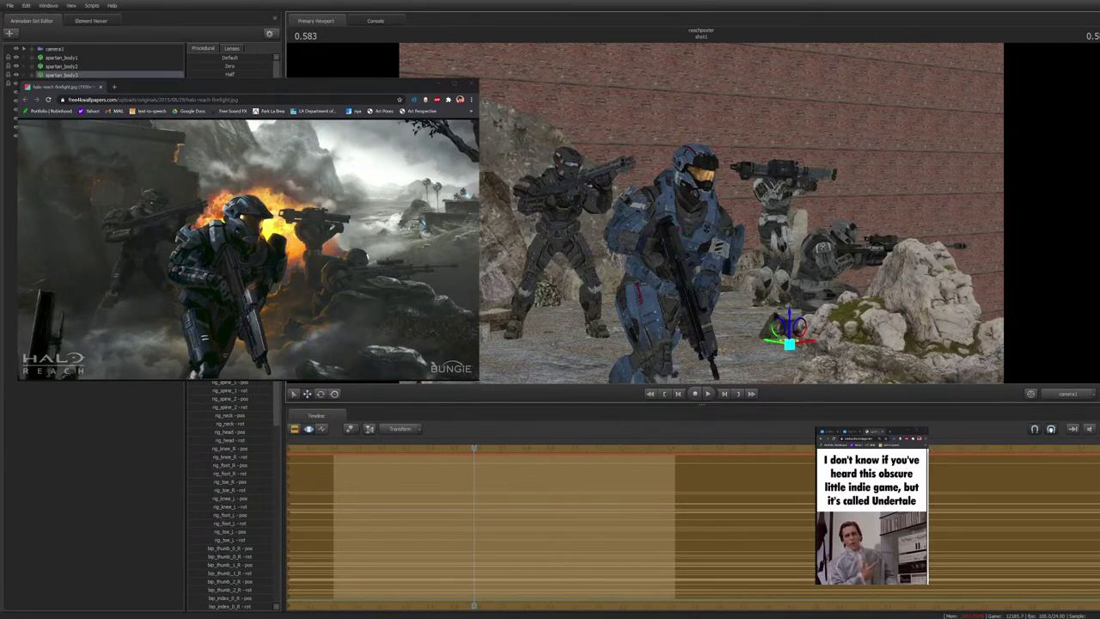
drag(789, 345, 789, 344)
click(103, 430)
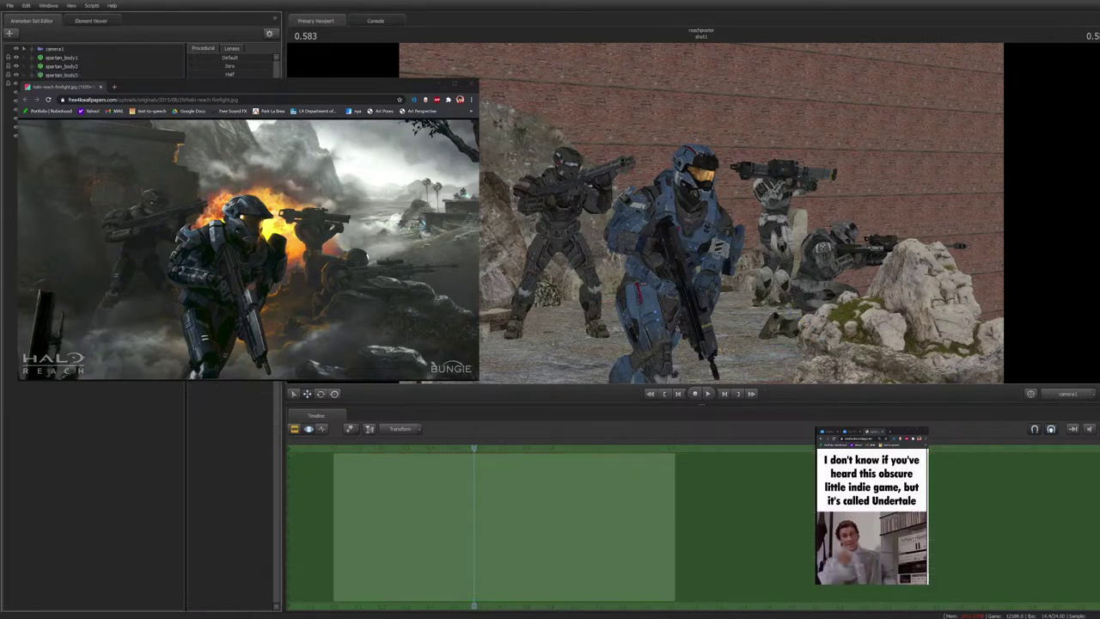
Examine the Spartans, the ground slab and the sniper's rock from other angles with the work camera
click(1068, 394)
drag(701, 215, 722, 233)
key(w)
key(w)
key(s)
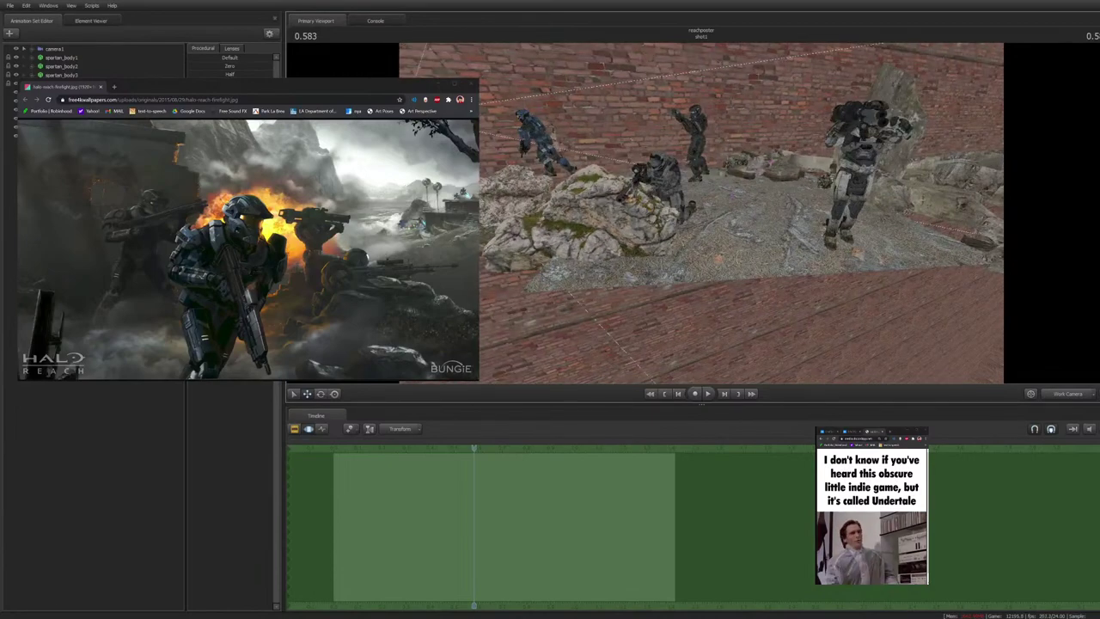
key(w)
drag(700, 215, 669, 206)
key(s)
key(w)
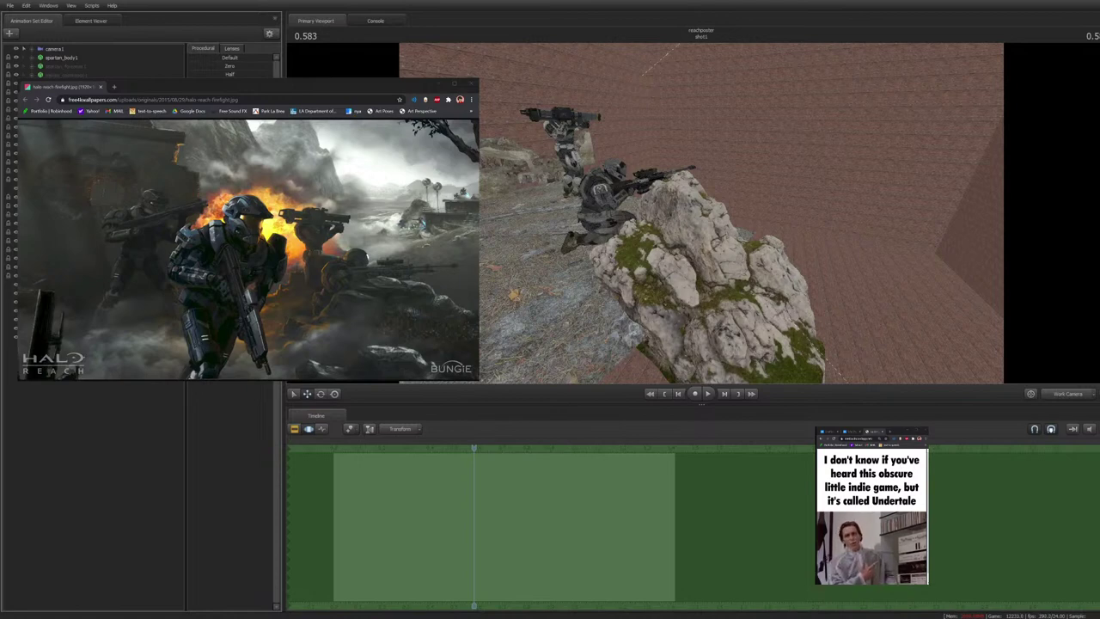
Replace the sniper's rock with a mossier boulder model and scale it down to fit under the rifle
ctrl+click(693, 256)
key(Escape)
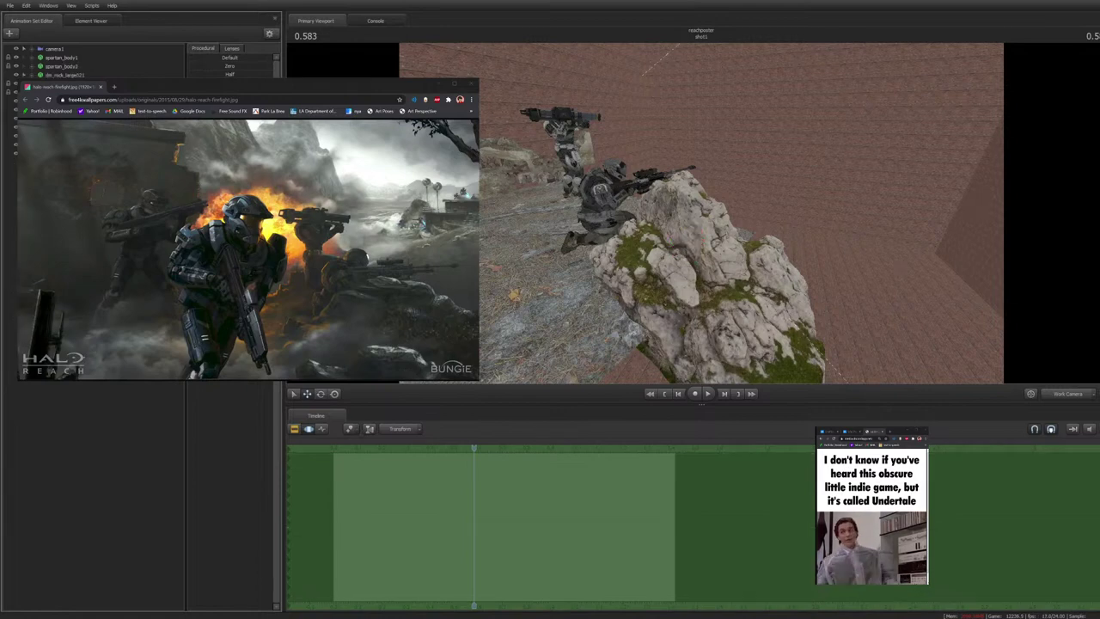
drag(65, 75, 65, 158)
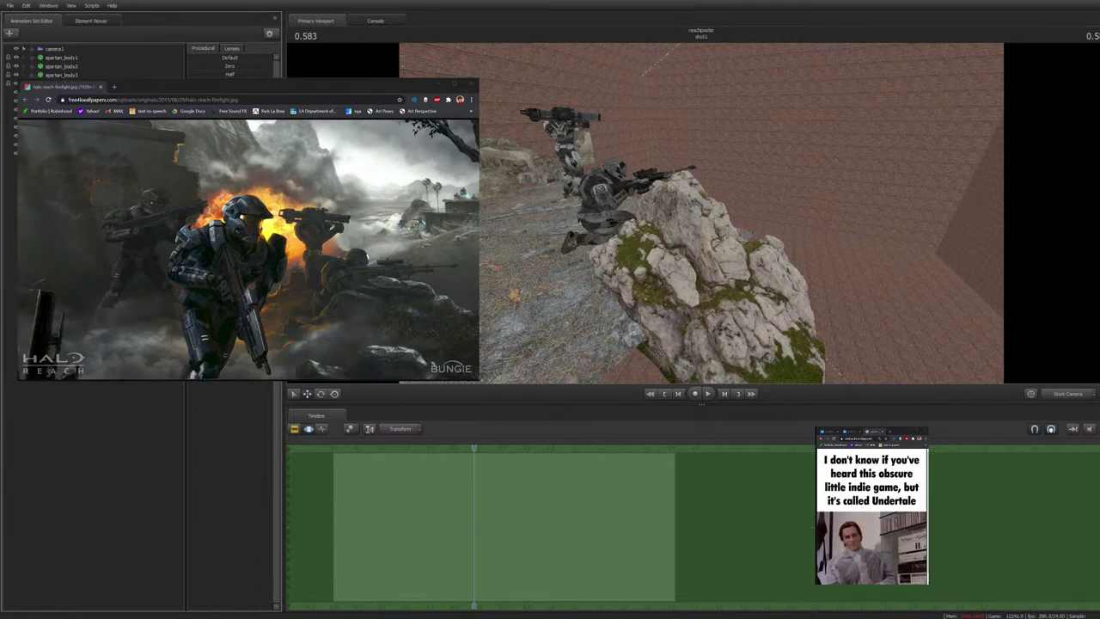
click(65, 153)
drag(196, 66, 268, 66)
key(ctrl+z)
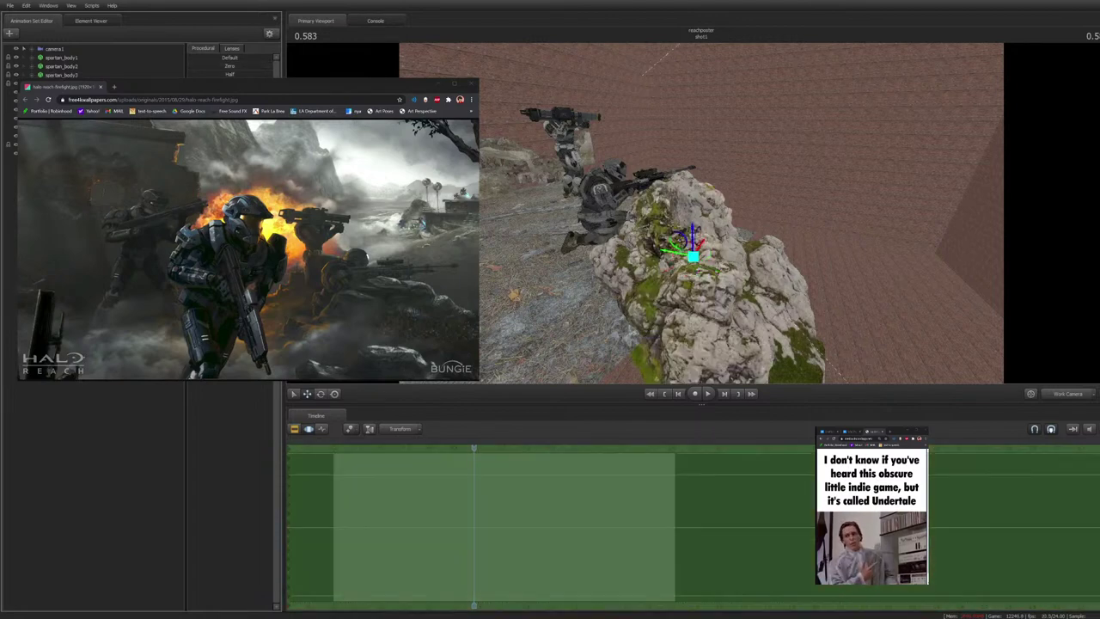
key(ctrl+z)
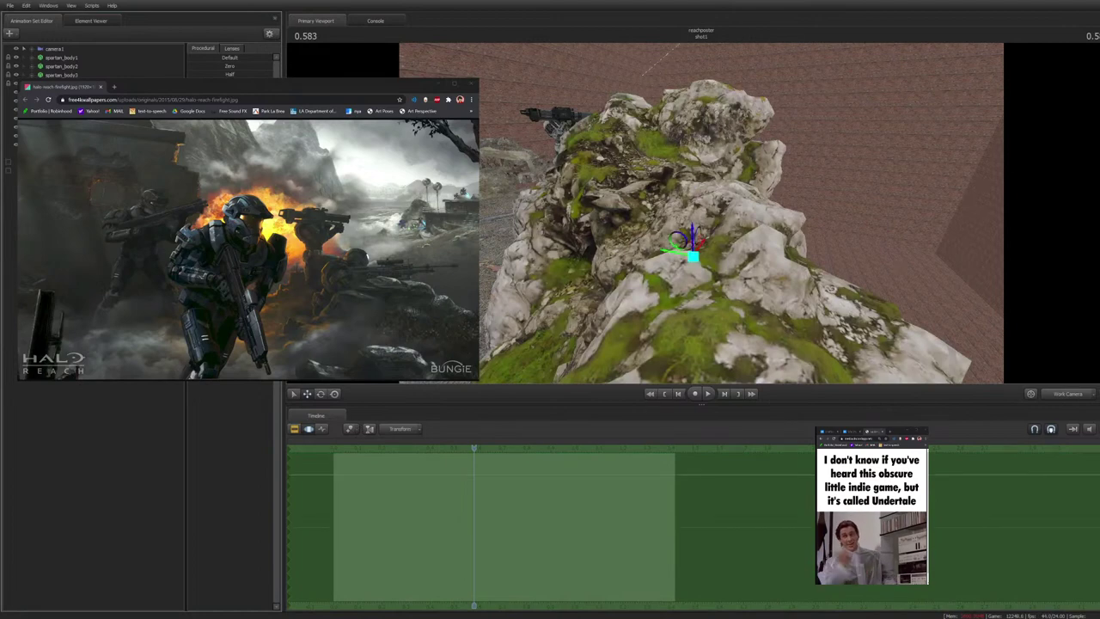
drag(212, 66, 238, 66)
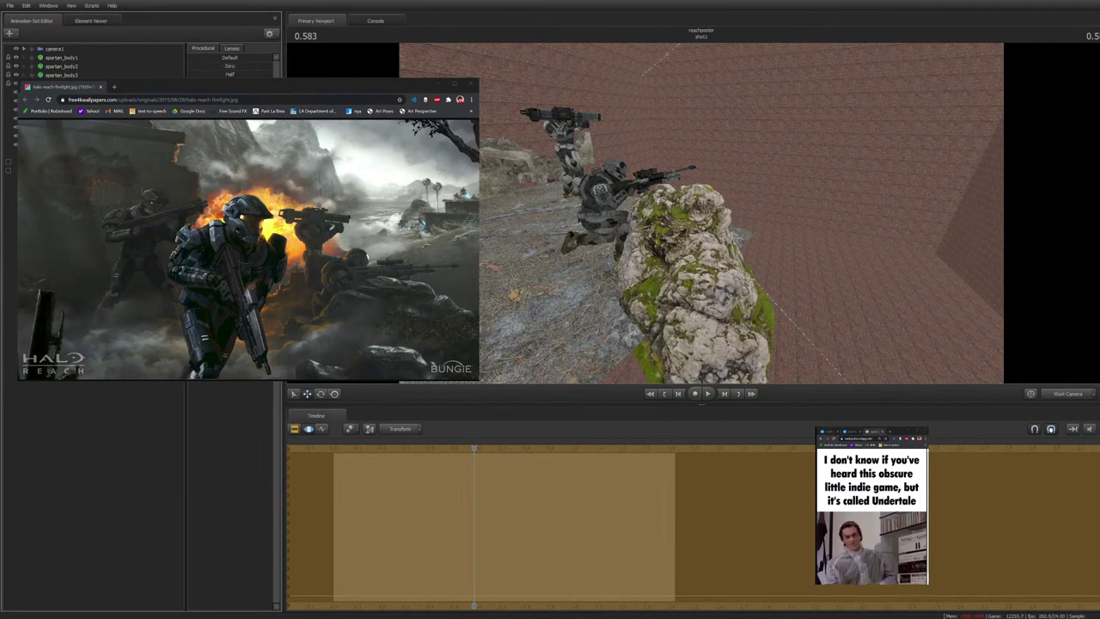
Return to the camera1 view, then rotate and shift the mossy boulder to sit beneath the sniper's rifle
click(1068, 393)
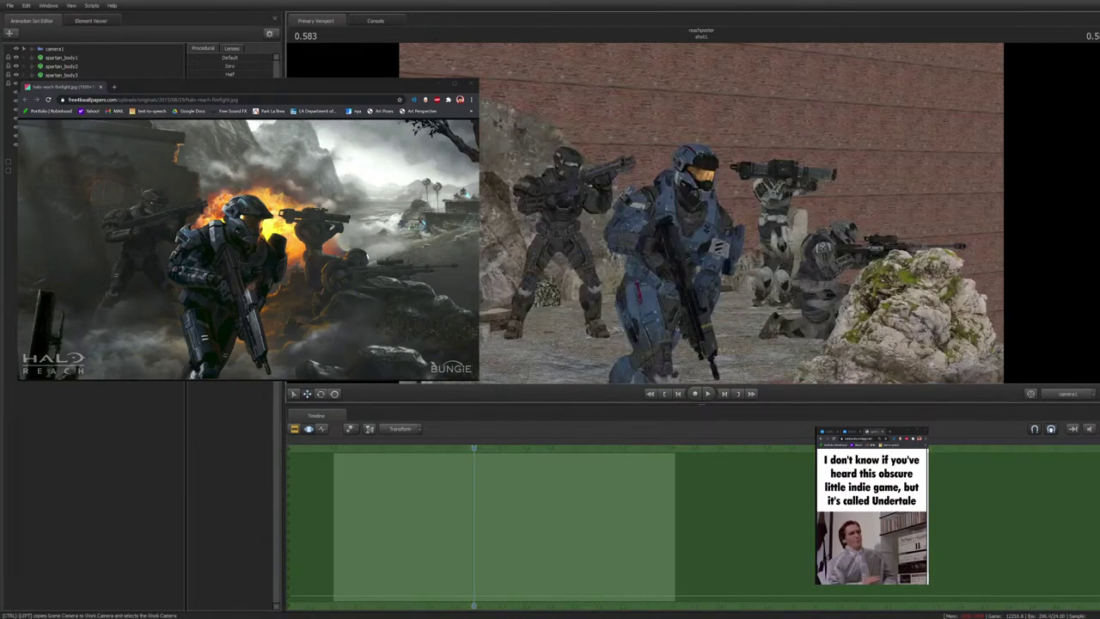
click(64, 153)
key(e)
mouse_move(921, 339)
mouse_down()
mouse_move(912, 337)
mouse_move(920, 334)
mouse_up()
key(w)
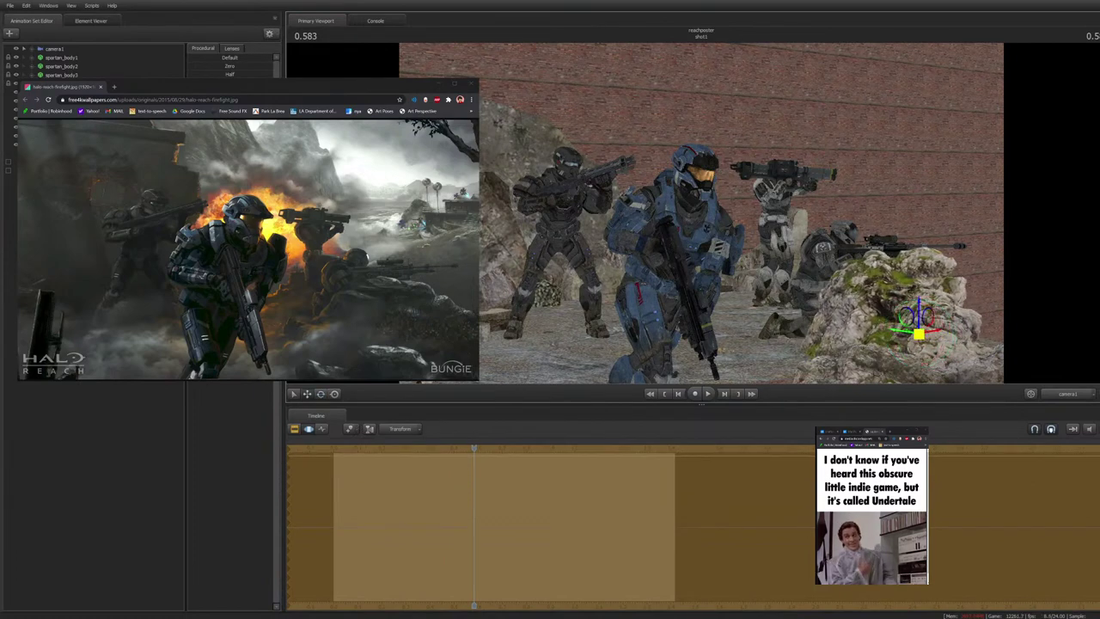
drag(943, 329, 937, 330)
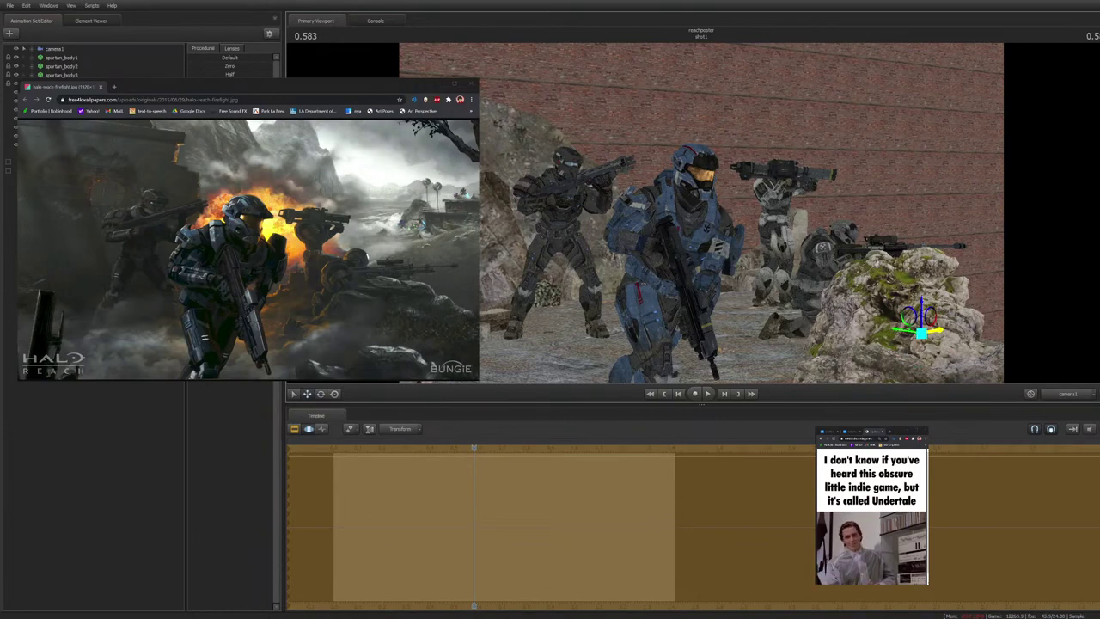
key(e)
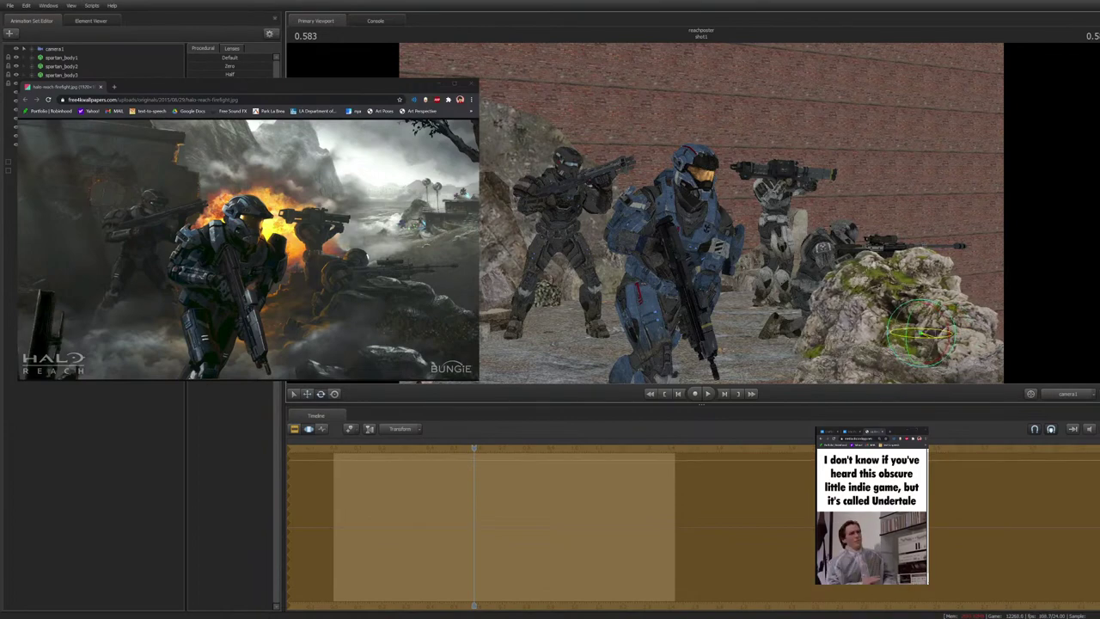
key(w)
drag(943, 330, 955, 327)
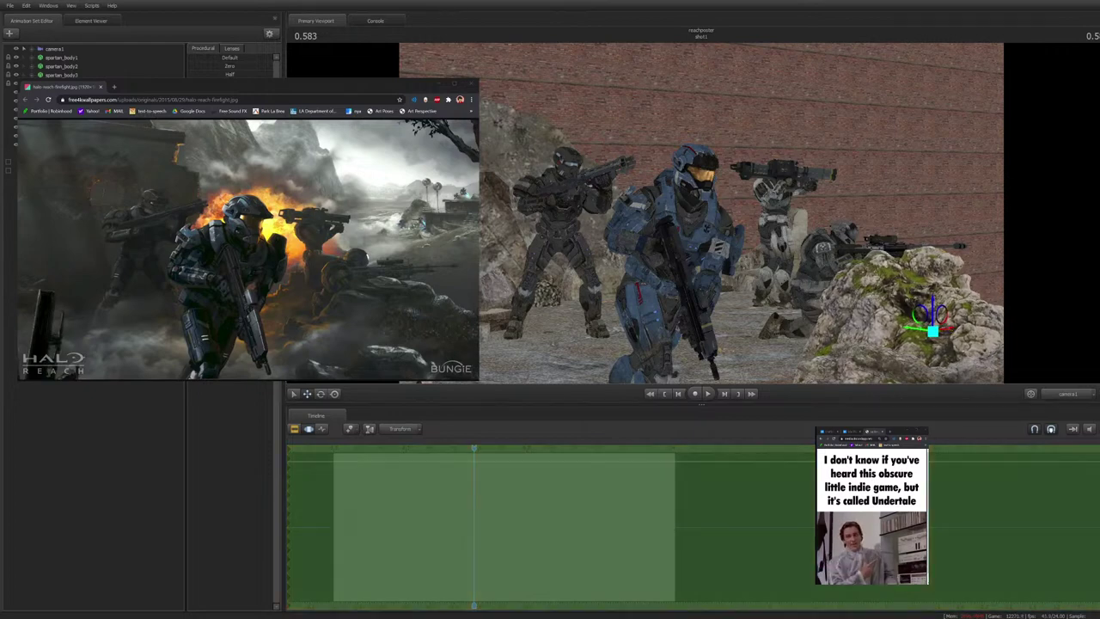
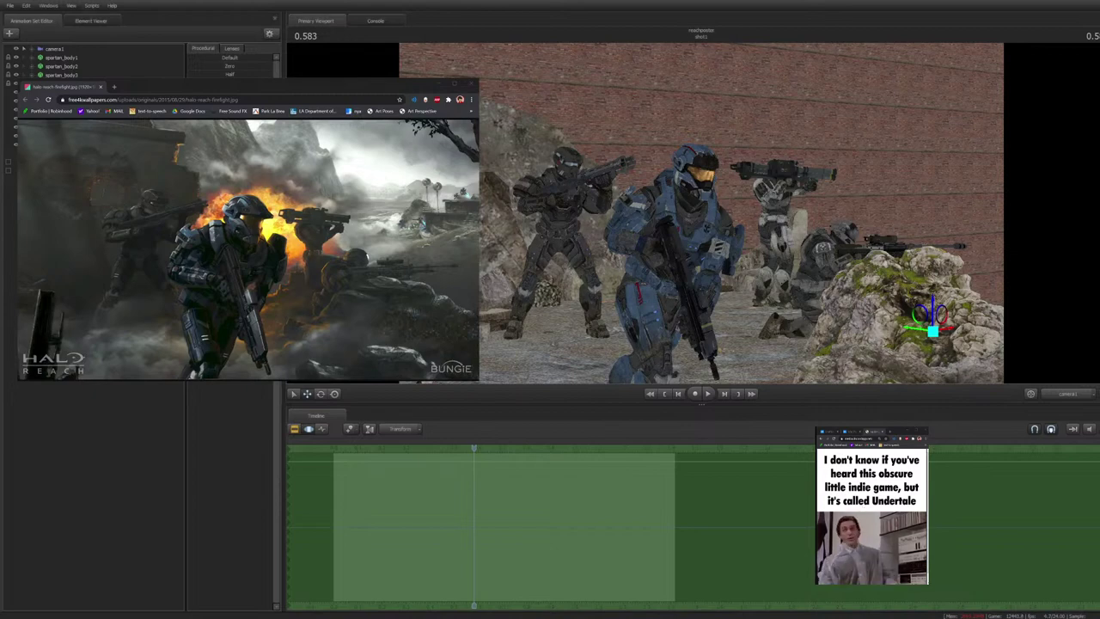
click(95, 486)
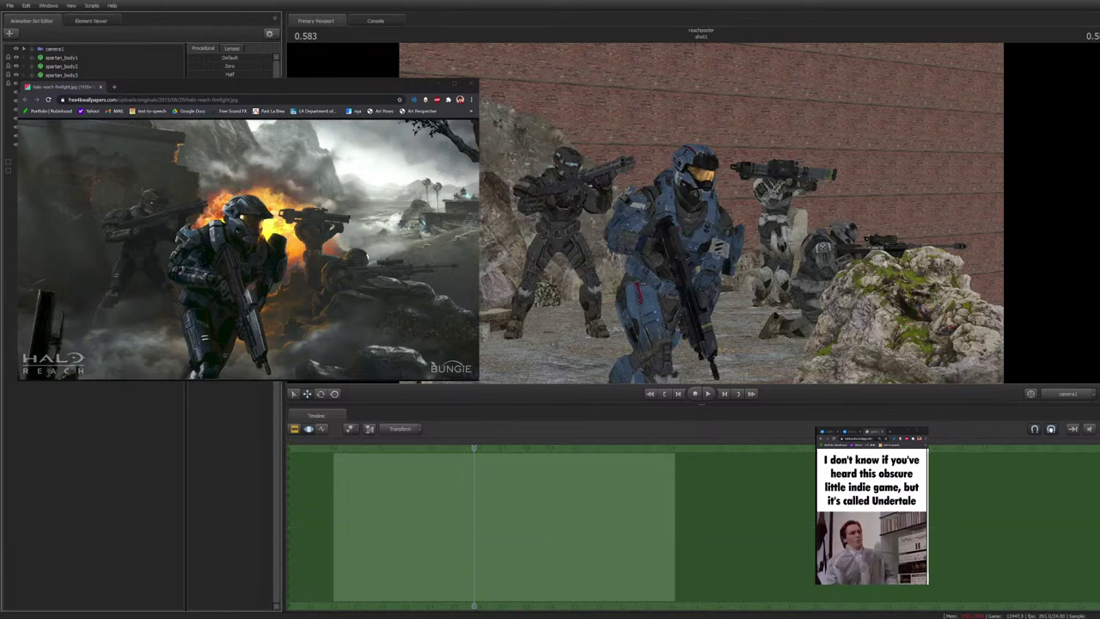
Move the launcher-aiming Spartan sideways, closer to the kneeling sniper
click(39, 86)
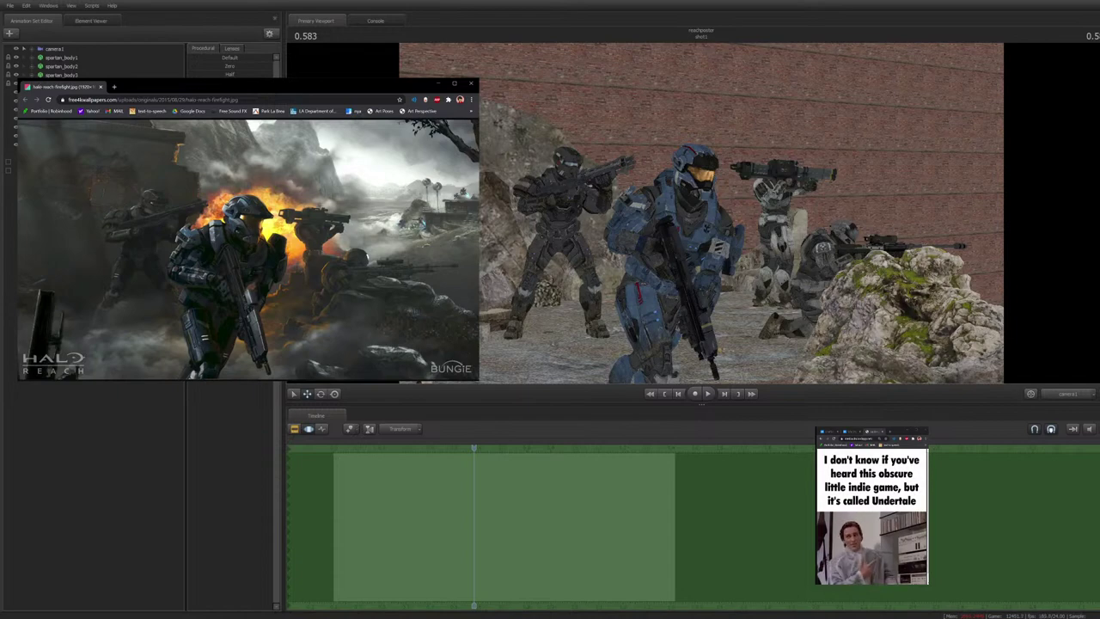
click(61, 75)
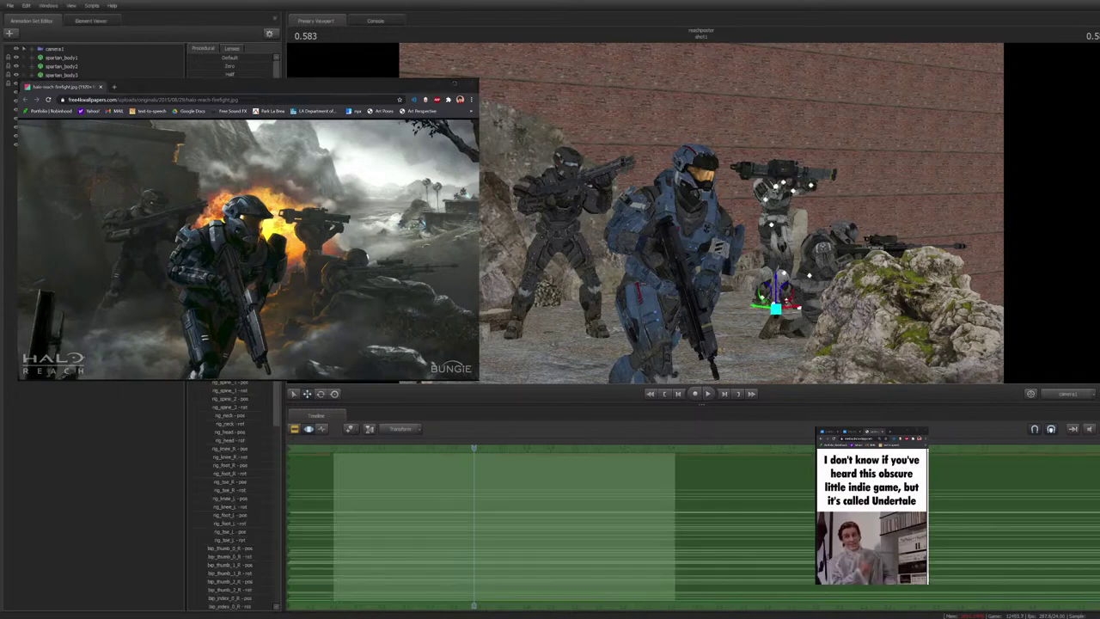
drag(776, 309, 788, 309)
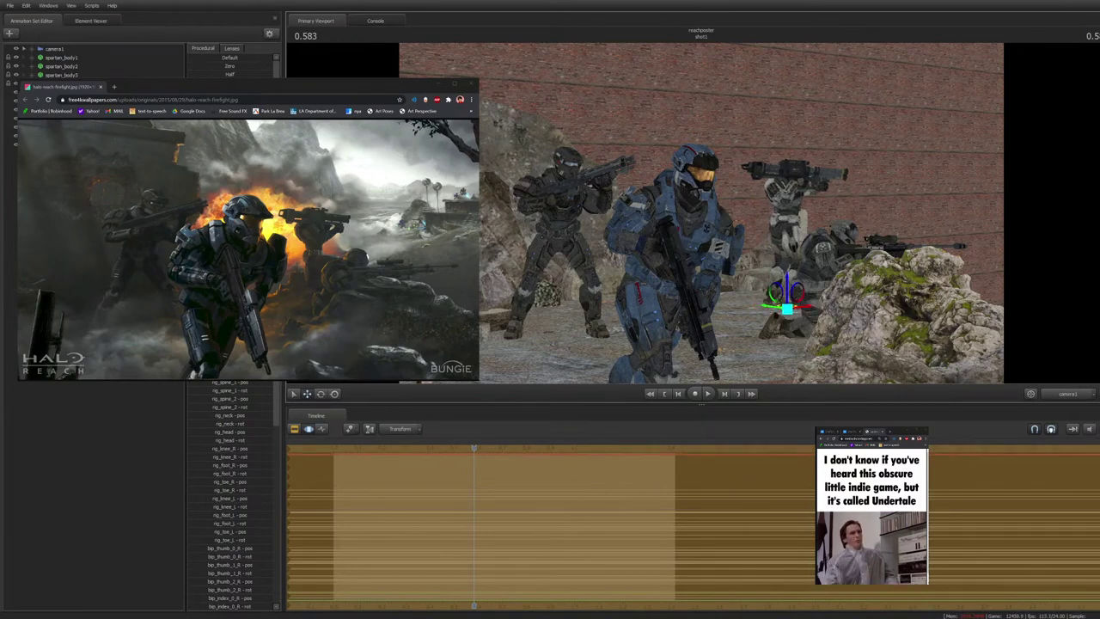
key(Return)
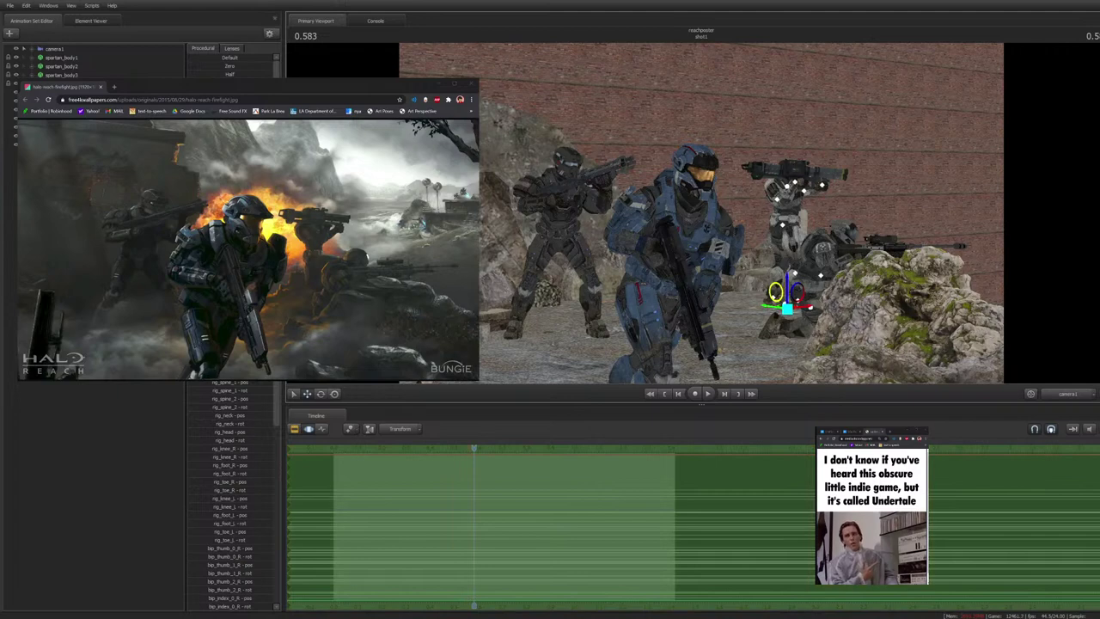
key(Escape)
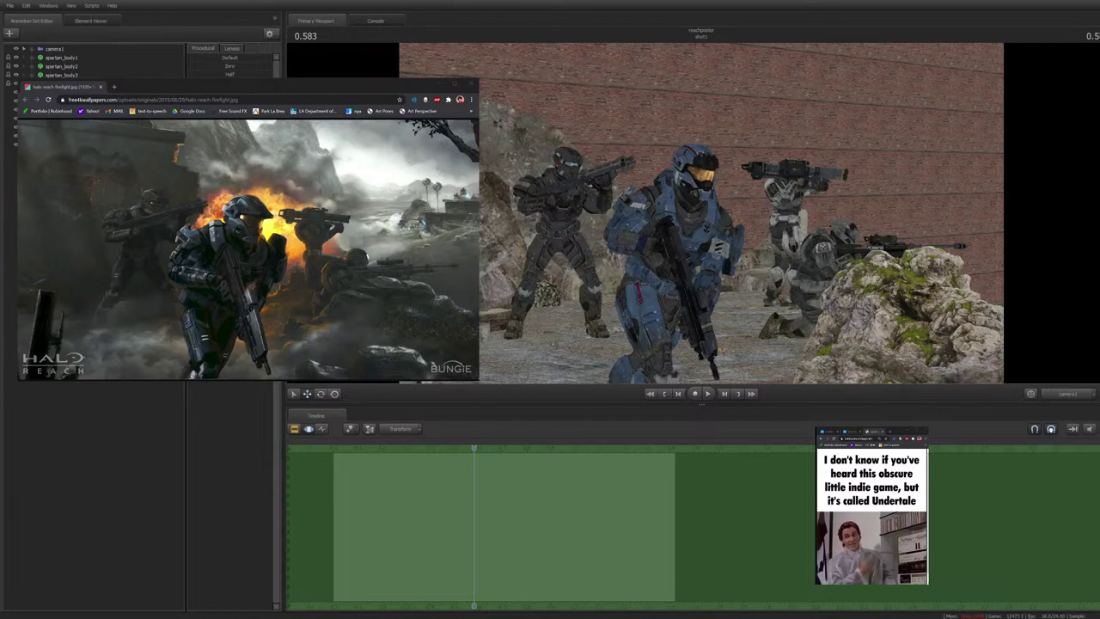
click(173, 89)
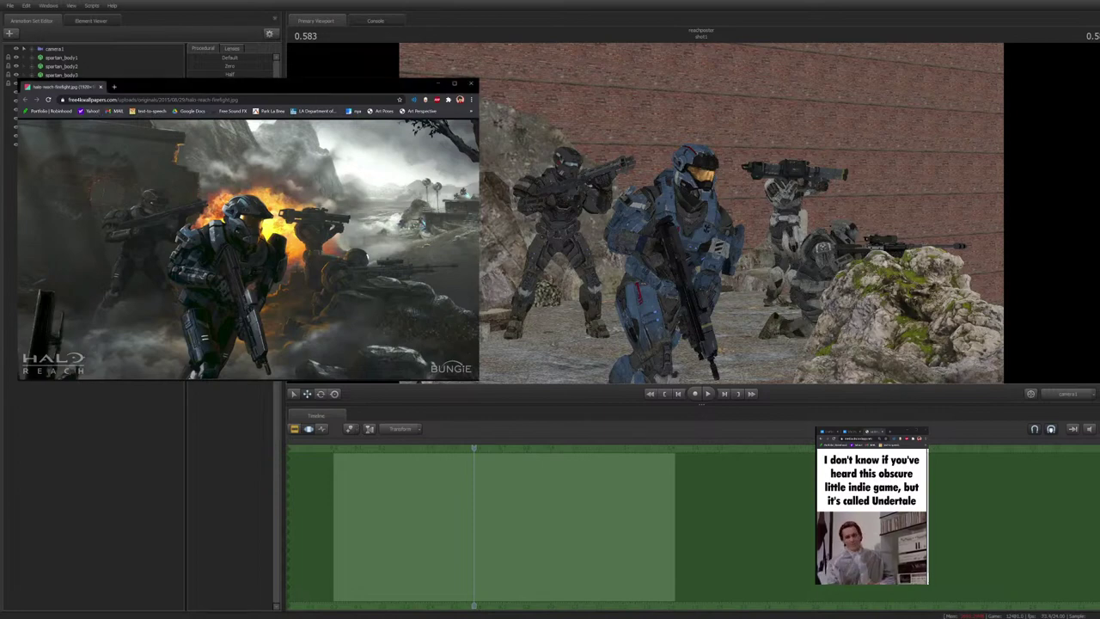
key(alt+Tab)
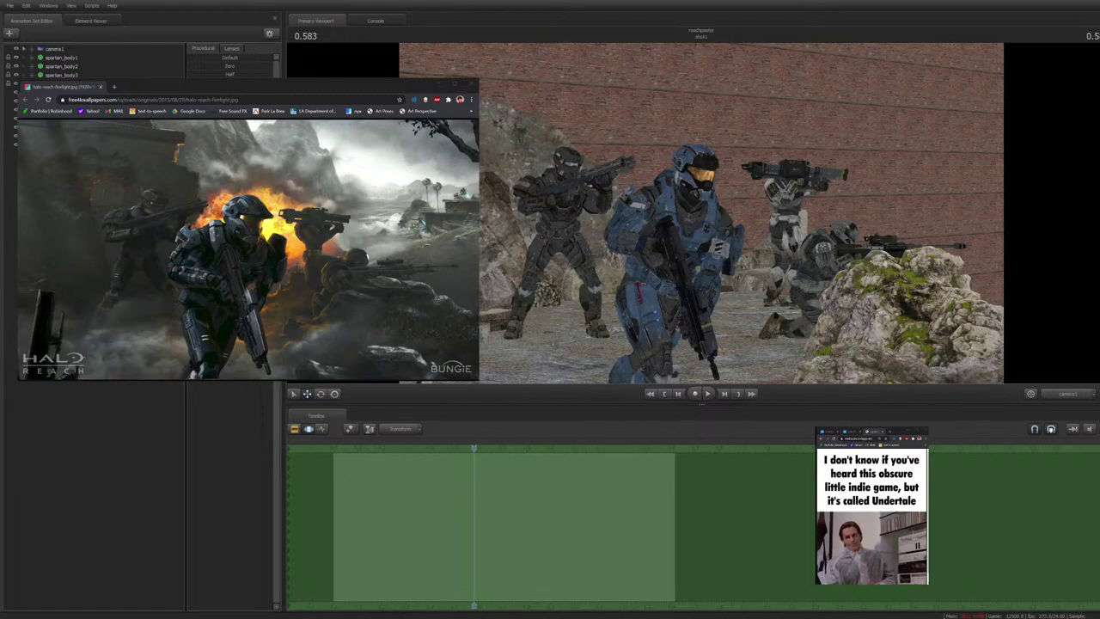
Move the new snowy mountain range far behind the Spartans using the work camera, and return to the camera1 view
click(60, 153)
drag(723, 175, 753, 149)
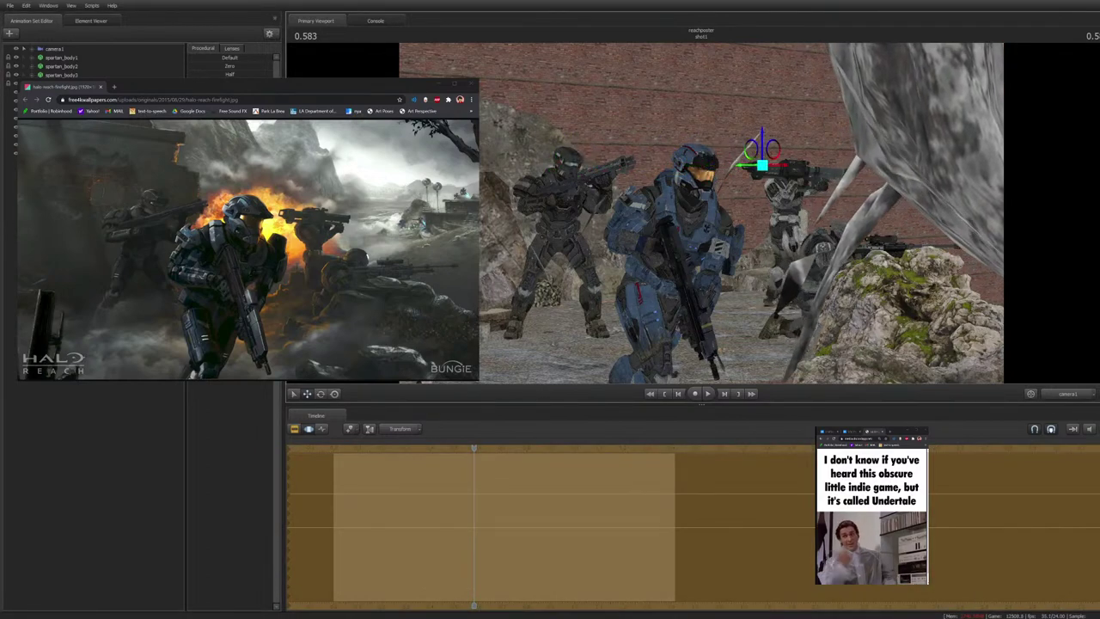
click(1068, 394)
drag(826, 232, 847, 17)
key(s)
drag(847, 86, 864, 47)
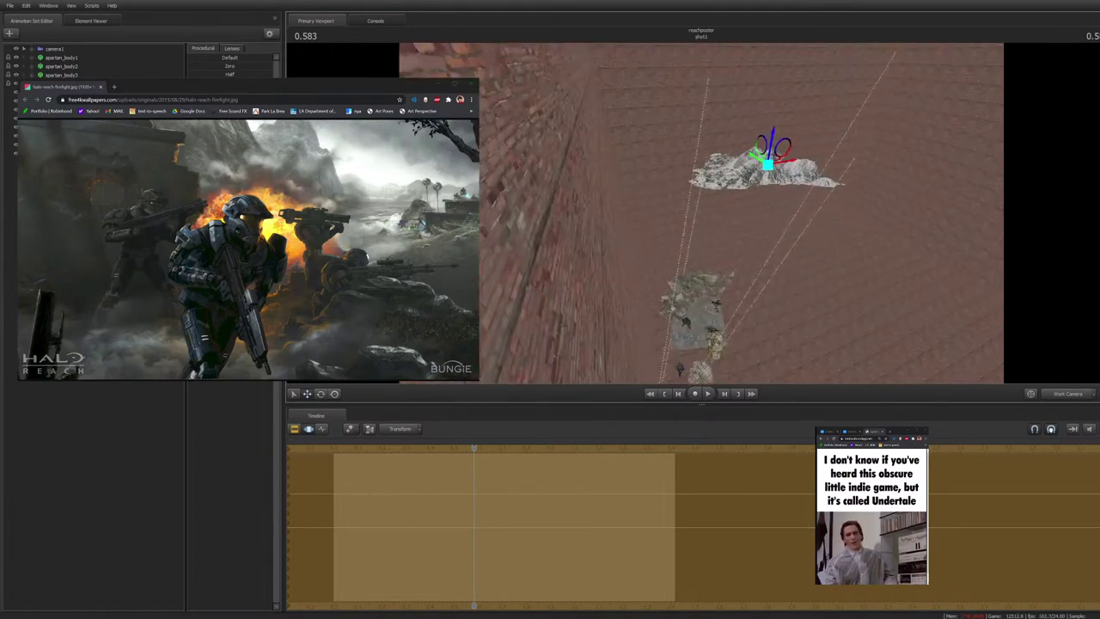
drag(768, 163, 779, 127)
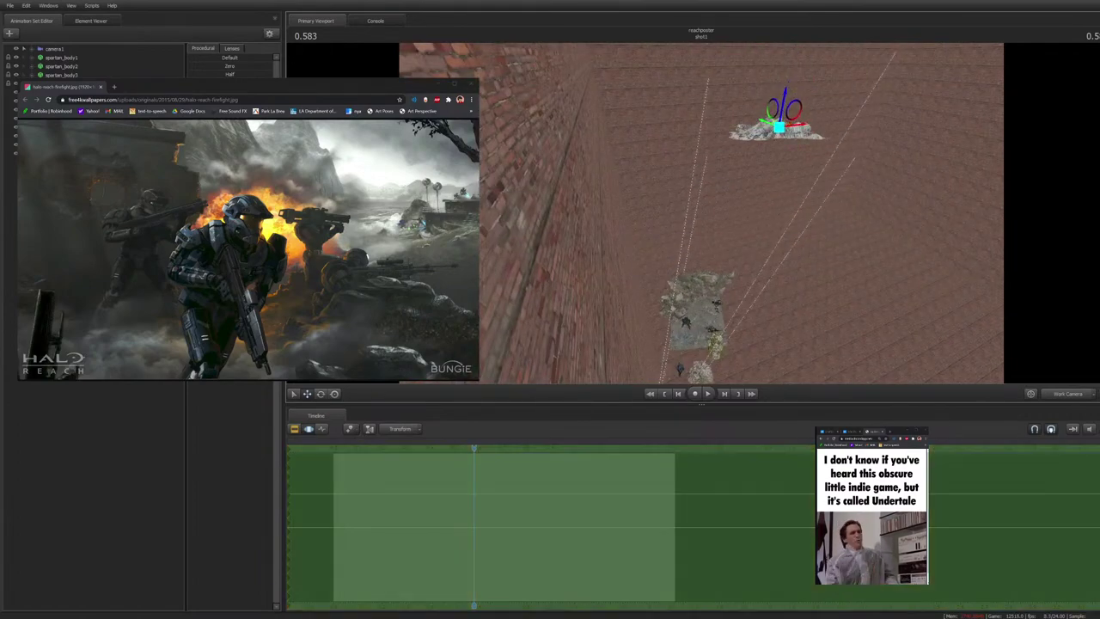
key(F4)
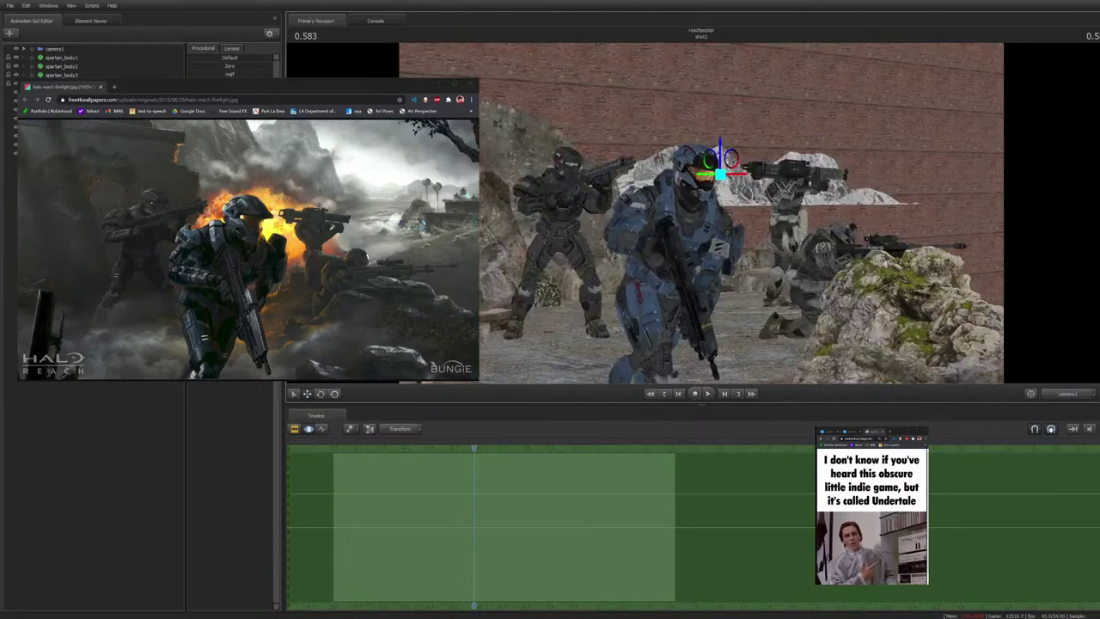
Shift the mountain range sideways behind the launcher-aiming Spartan and rotate it
key(r)
drag(720, 175, 821, 178)
key(e)
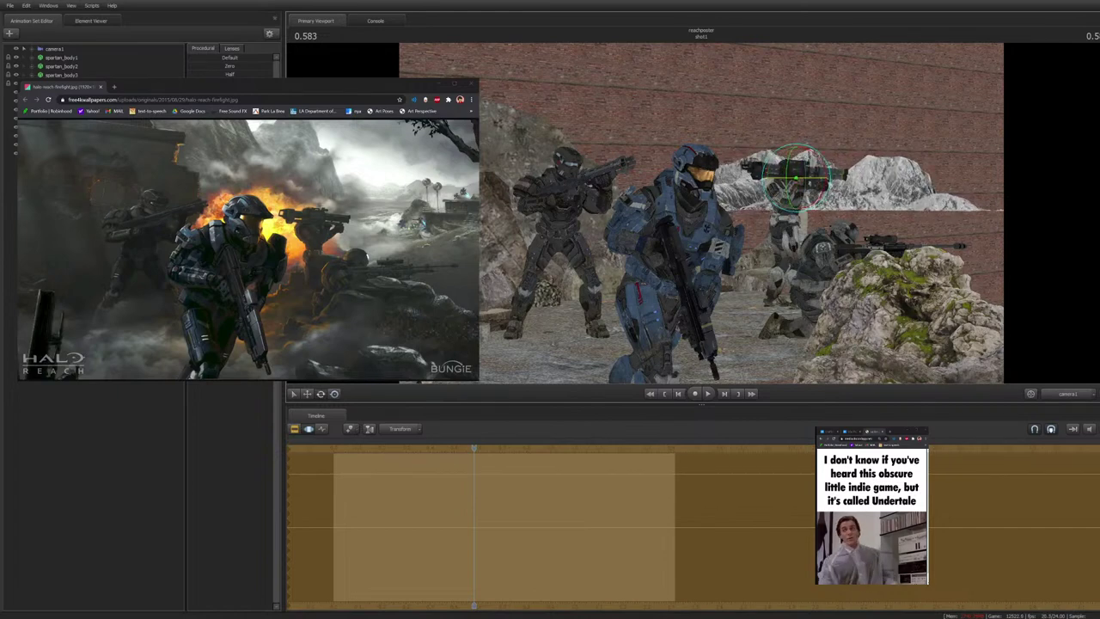
drag(821, 178, 795, 185)
drag(860, 177, 866, 177)
Rotate the mountain range further and slide it sideways so it sits above the sniper's rifle in the background
key(w)
key(t)
drag(797, 178, 899, 179)
key(ctrl+z)
key(e)
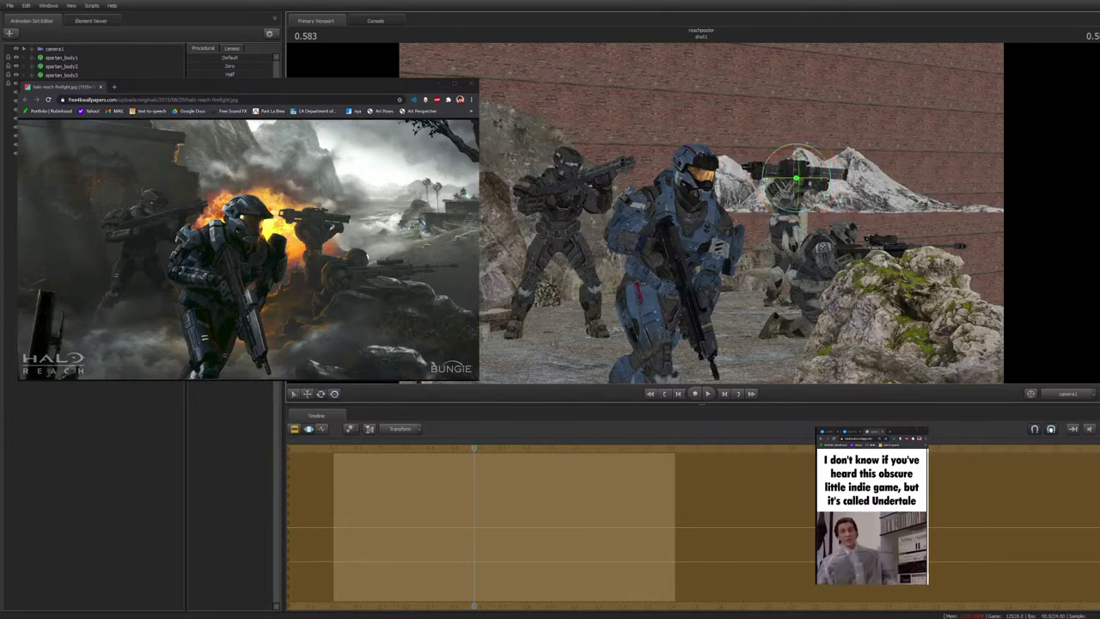
drag(808, 179, 892, 177)
key(w)
key(r)
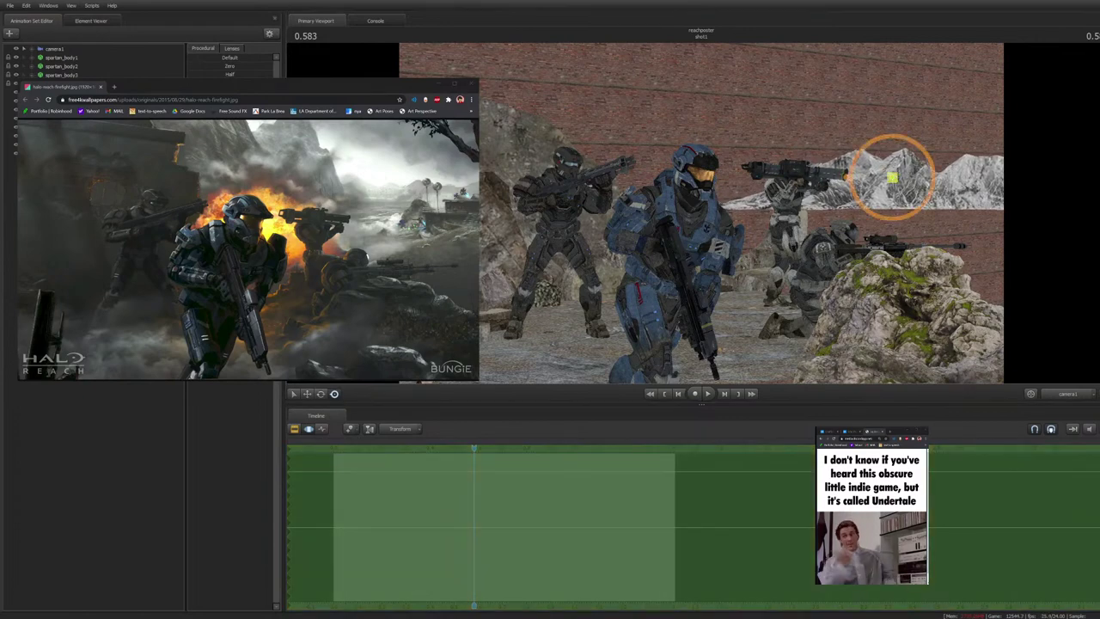
key(Escape)
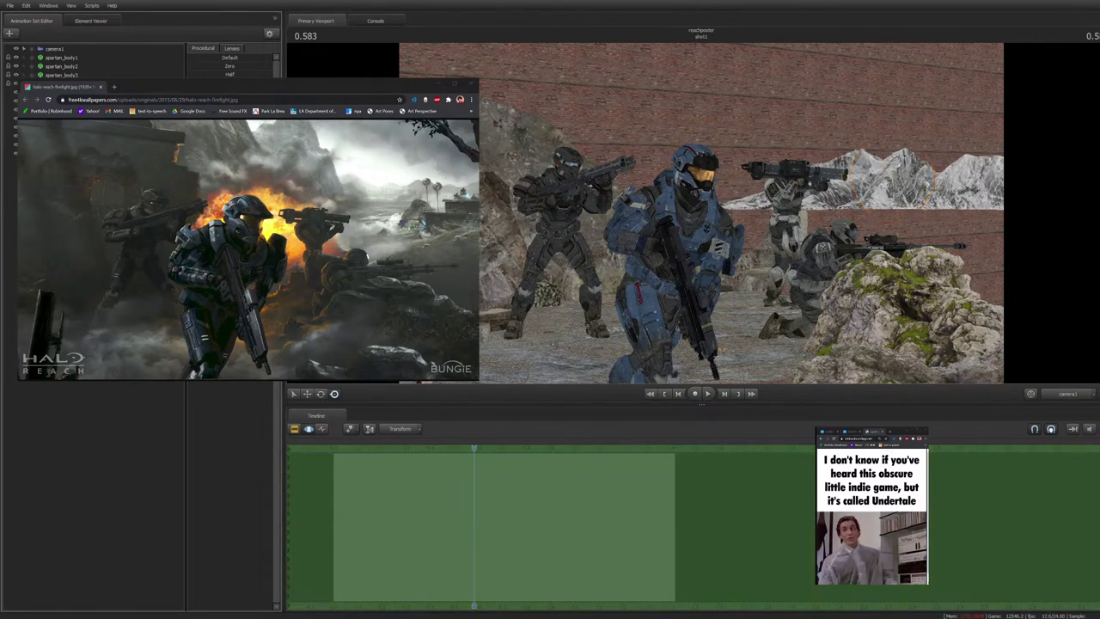
Move the other mountain range behind the lead blue Spartan and rotate it to continue the distant ridge
ctrl+click(893, 178)
key(w)
drag(892, 178, 657, 176)
key(e)
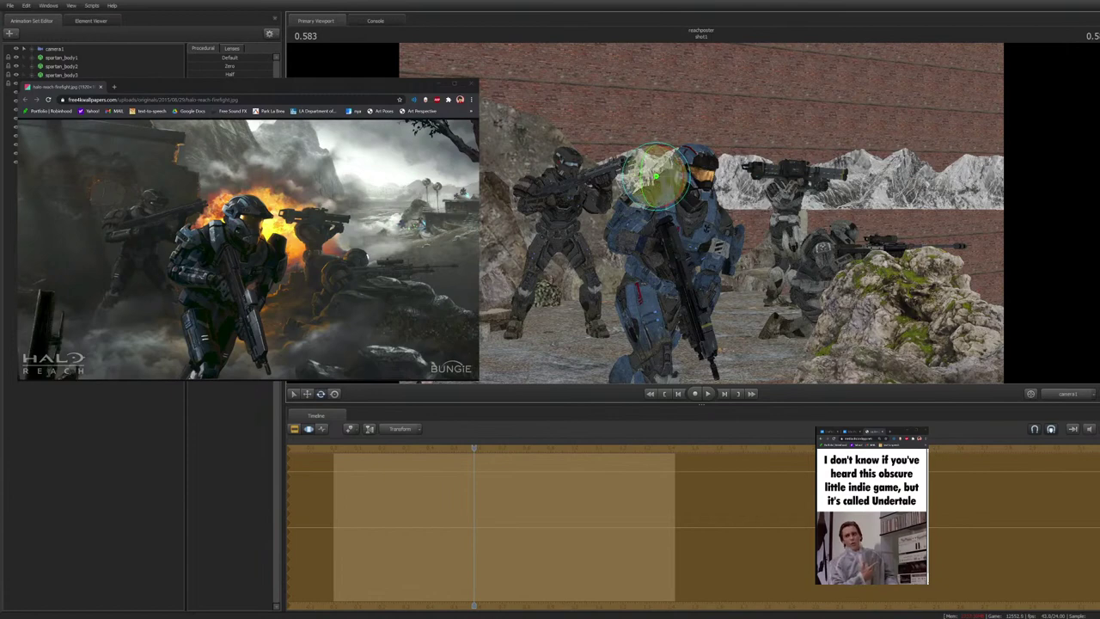
mouse_move(657, 177)
mouse_down()
mouse_move(684, 177)
mouse_move(657, 177)
mouse_up()
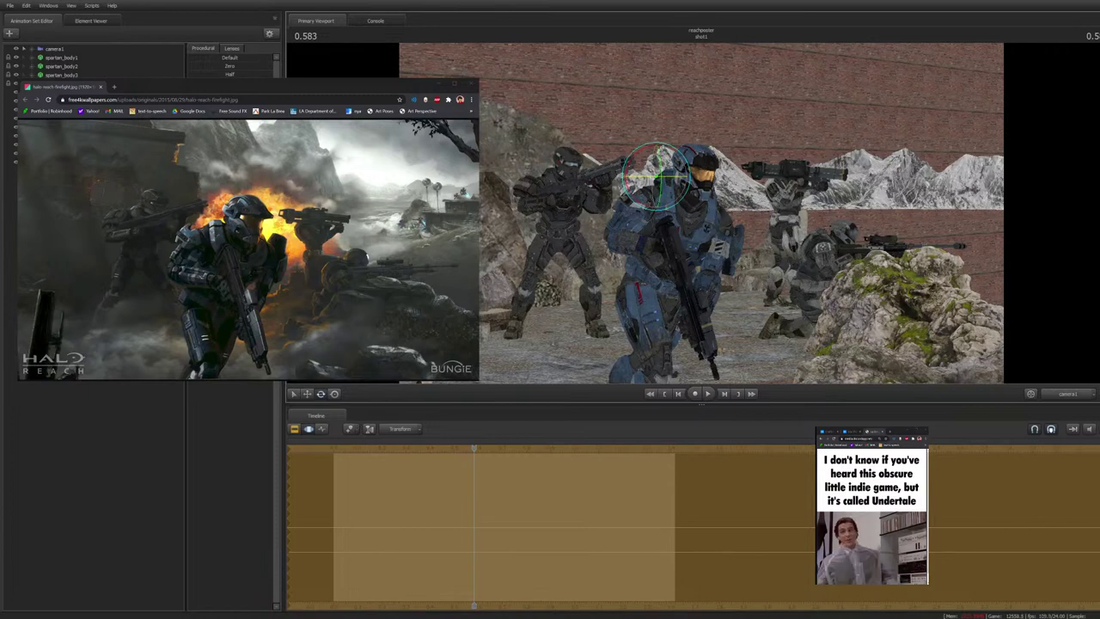
drag(657, 177, 658, 177)
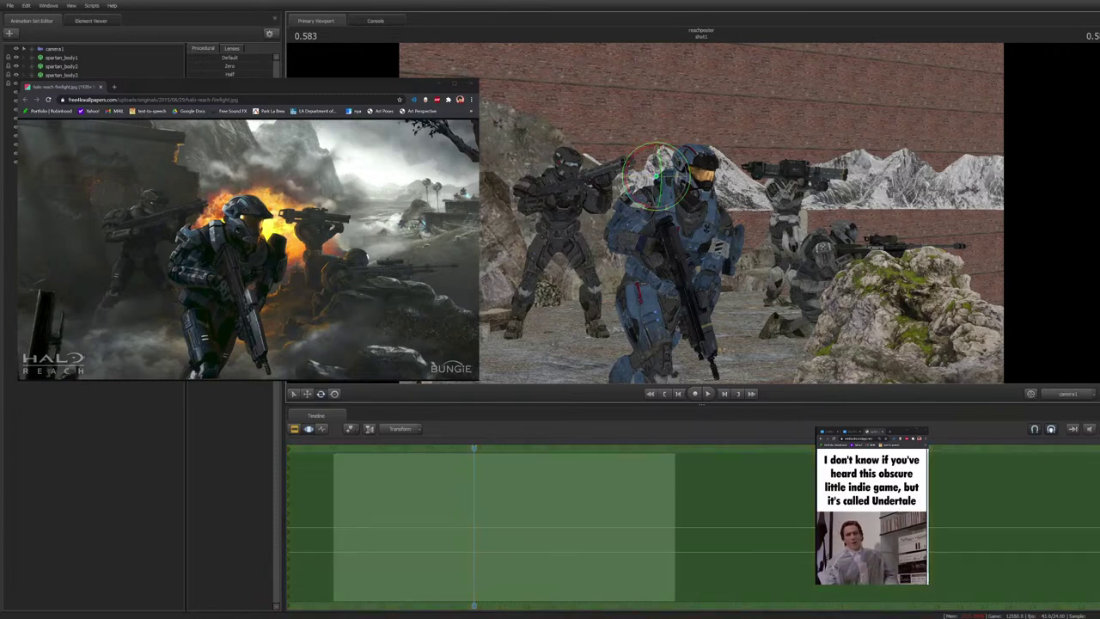
Try to raise both mountain ranges together and make them appear larger in the shot
ctrl+click(892, 177)
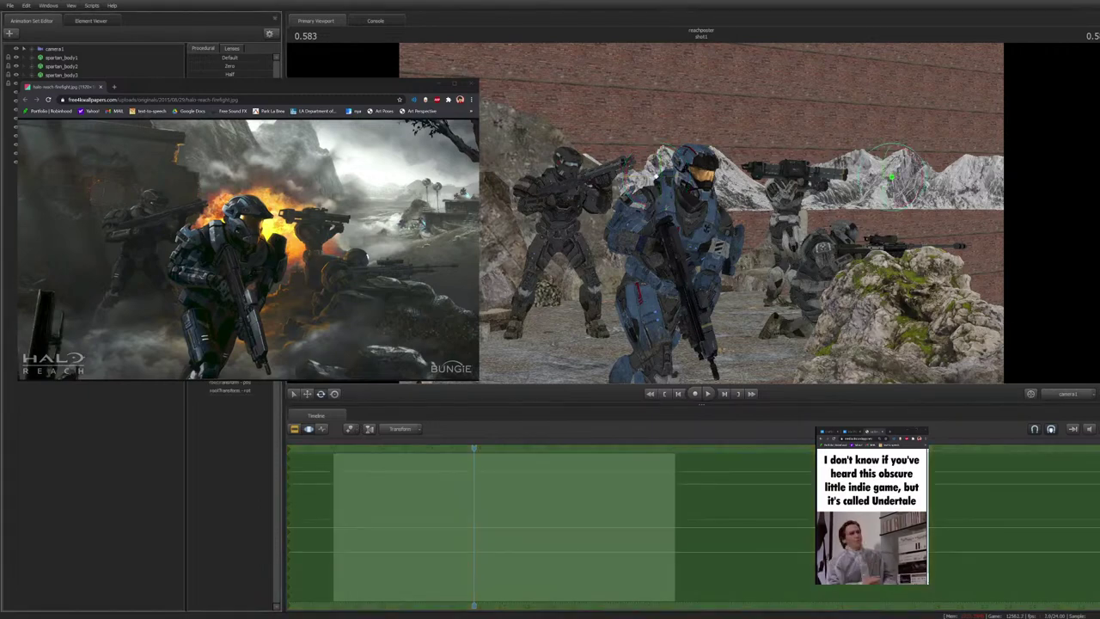
key(w)
key(r)
drag(892, 177, 961, 142)
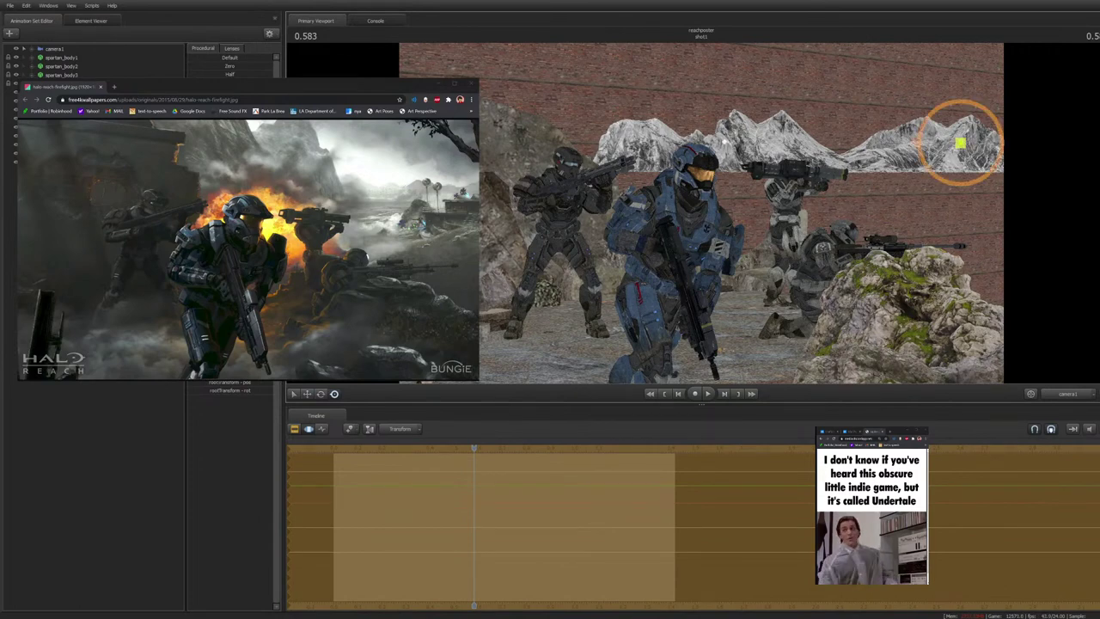
key(ctrl+z)
key(ctrl+z)
Push both mountain ranges together farther into the background
drag(892, 176, 892, 177)
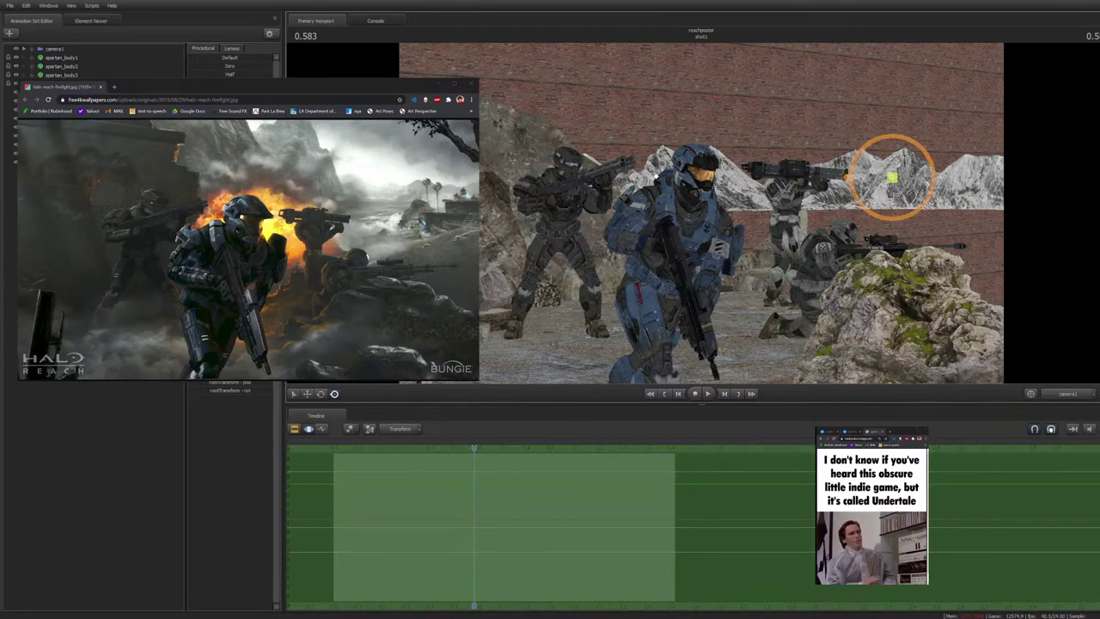
key(w)
drag(892, 177, 845, 176)
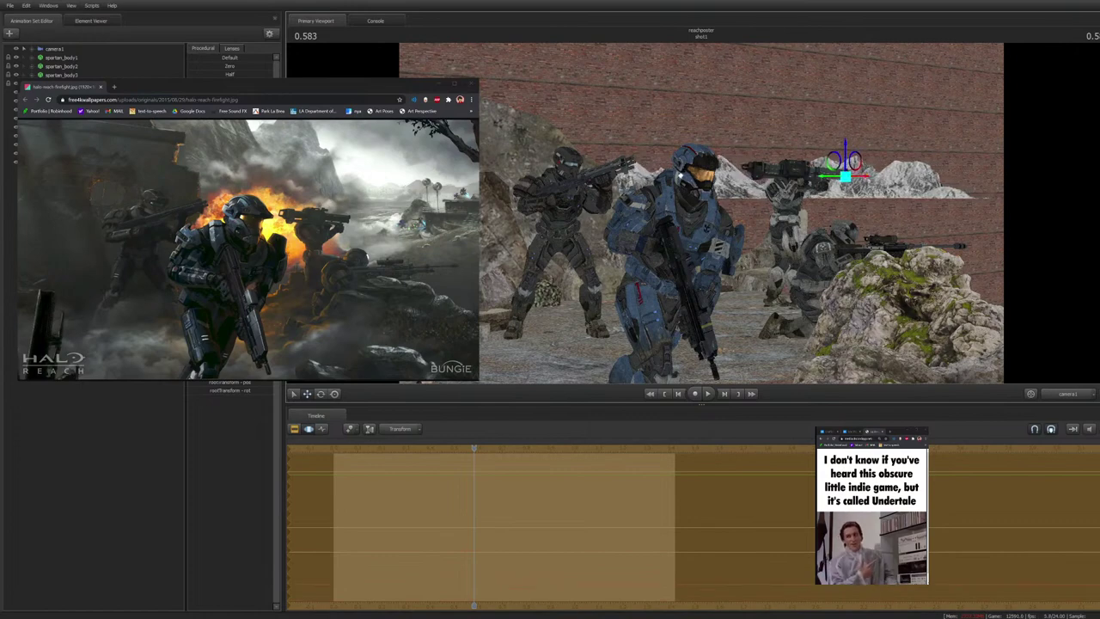
Slide another mountain range sideways past the sniper and rotate it to extend the ridge to the edge of the shot
click(62, 153)
click(62, 161)
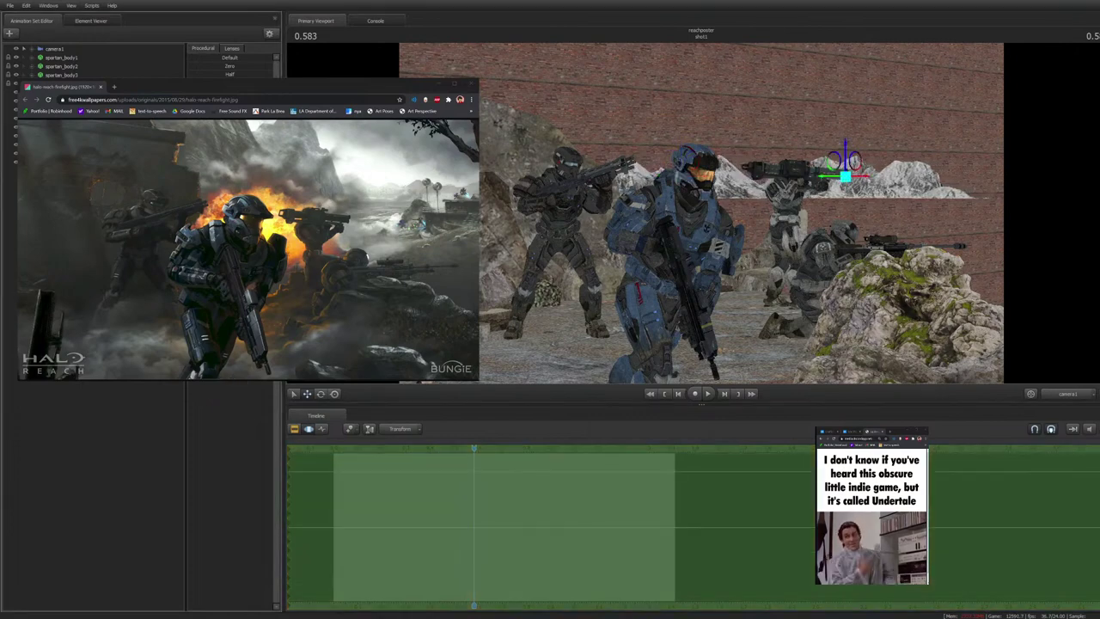
click(62, 190)
click(62, 162)
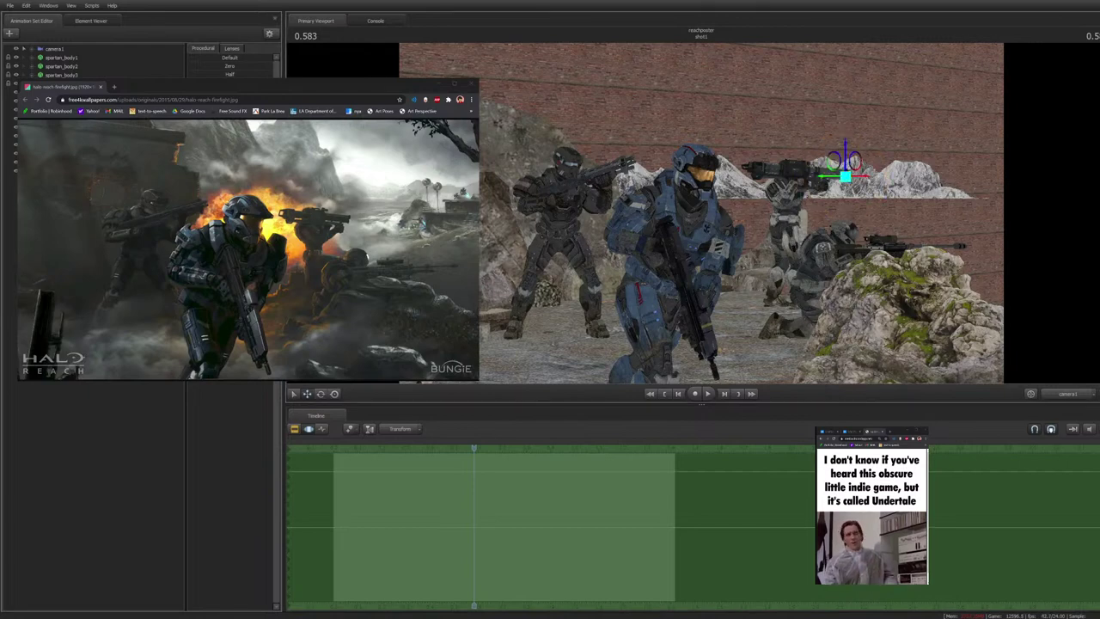
drag(860, 176, 972, 176)
key(e)
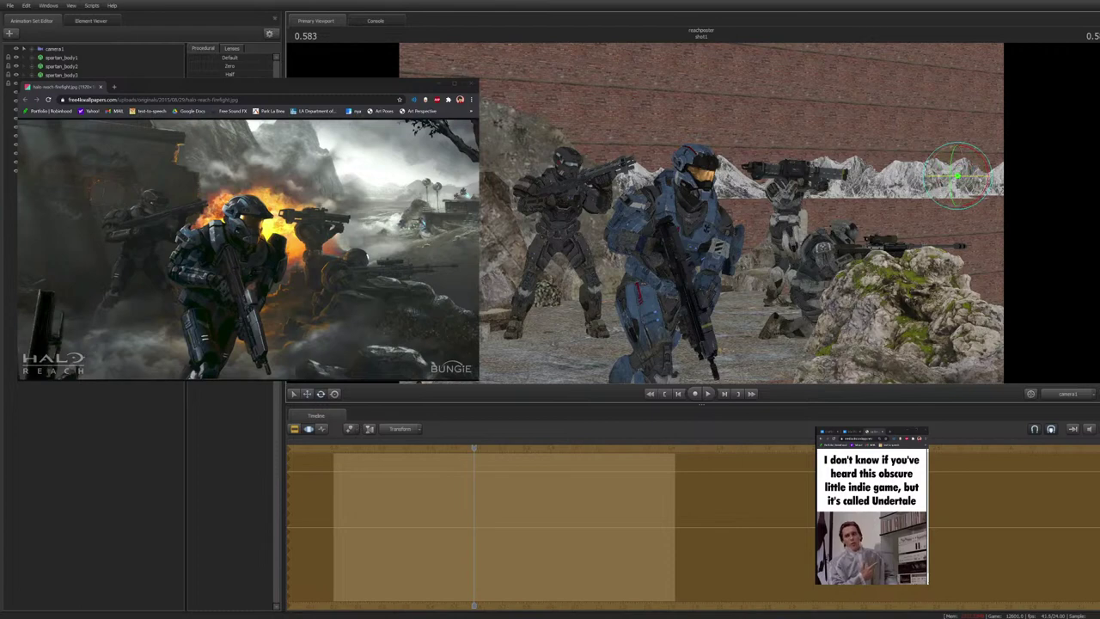
mouse_move(959, 176)
mouse_down()
mouse_move(973, 176)
mouse_move(917, 176)
mouse_move(982, 177)
mouse_move(884, 176)
mouse_move(1003, 176)
mouse_move(971, 176)
mouse_up()
key(w)
key(Escape)
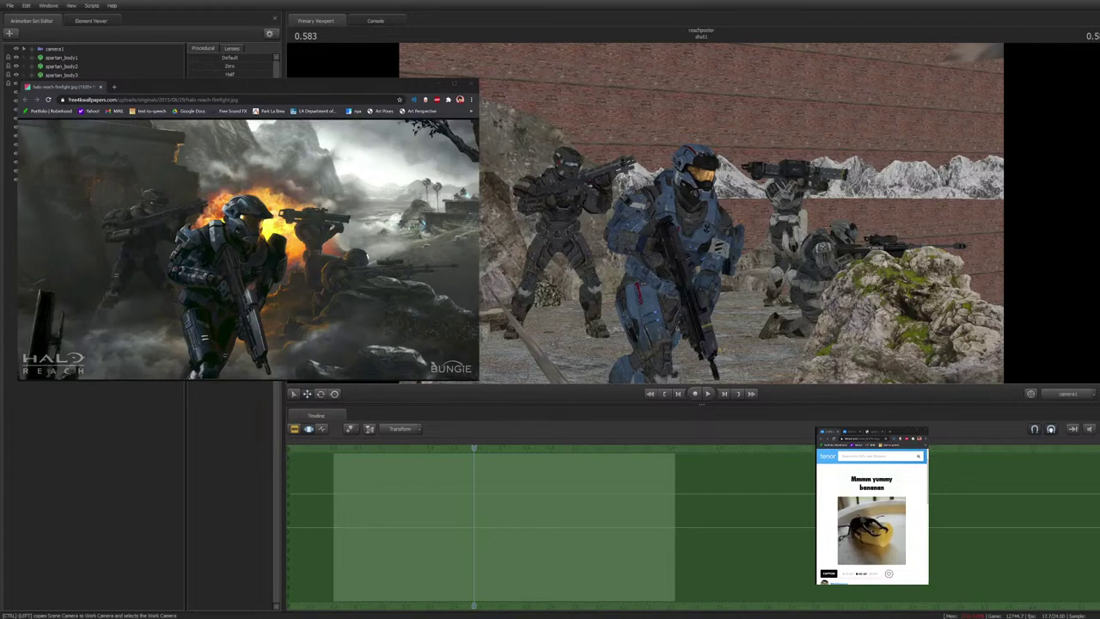
Move the new large cliff rock away from the Spartans with the work camera, and return to the camera1 view
click(1069, 394)
drag(774, 215, 784, 298)
drag(707, 257, 878, 200)
key(e)
key(w)
click(1069, 394)
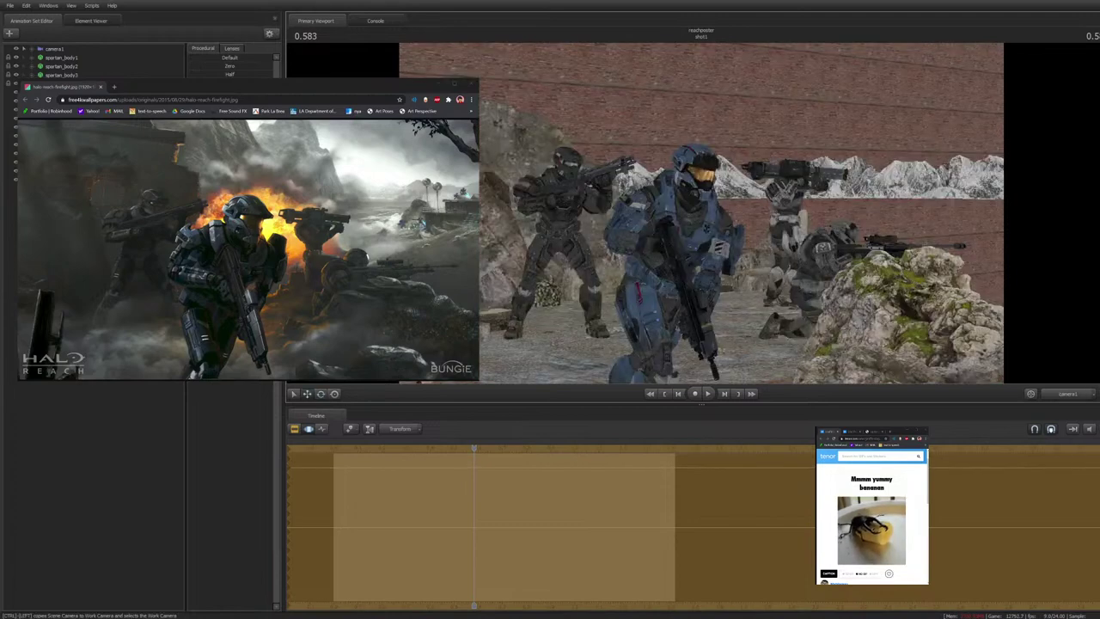
Try blending the cliff rock toward the Zero preset while viewing it from the work camera
click(1069, 393)
drag(894, 249, 937, 263)
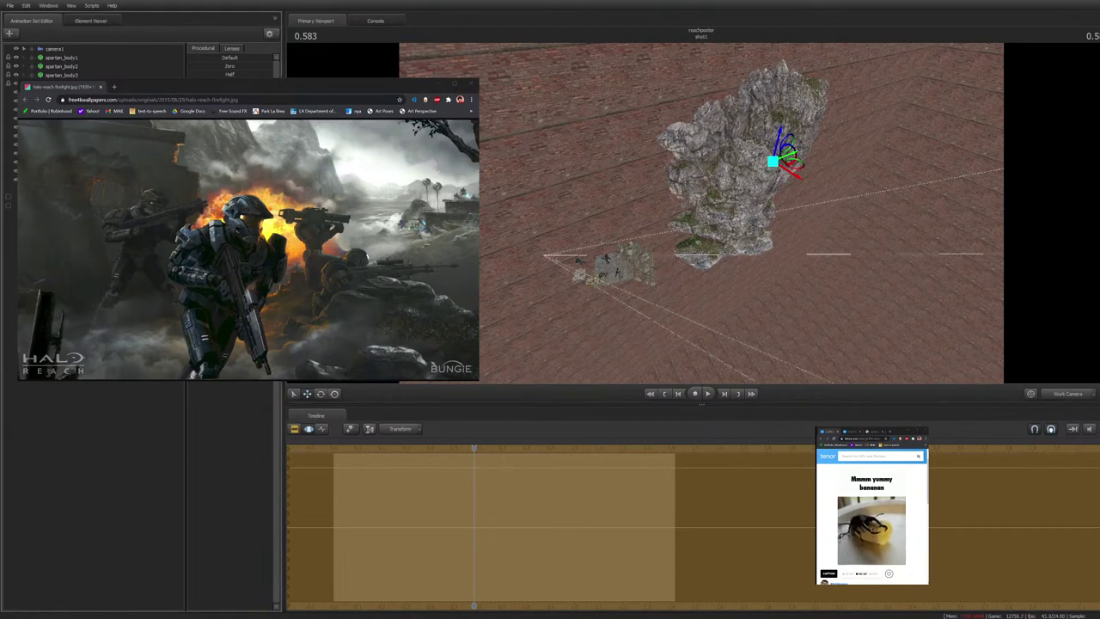
key(Escape)
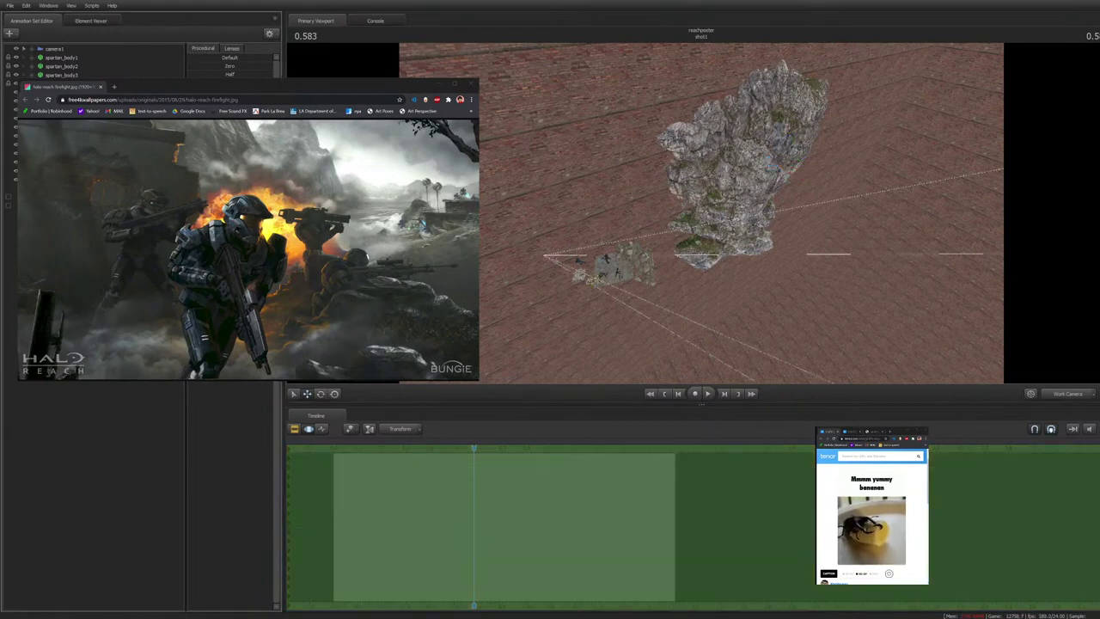
drag(192, 66, 254, 66)
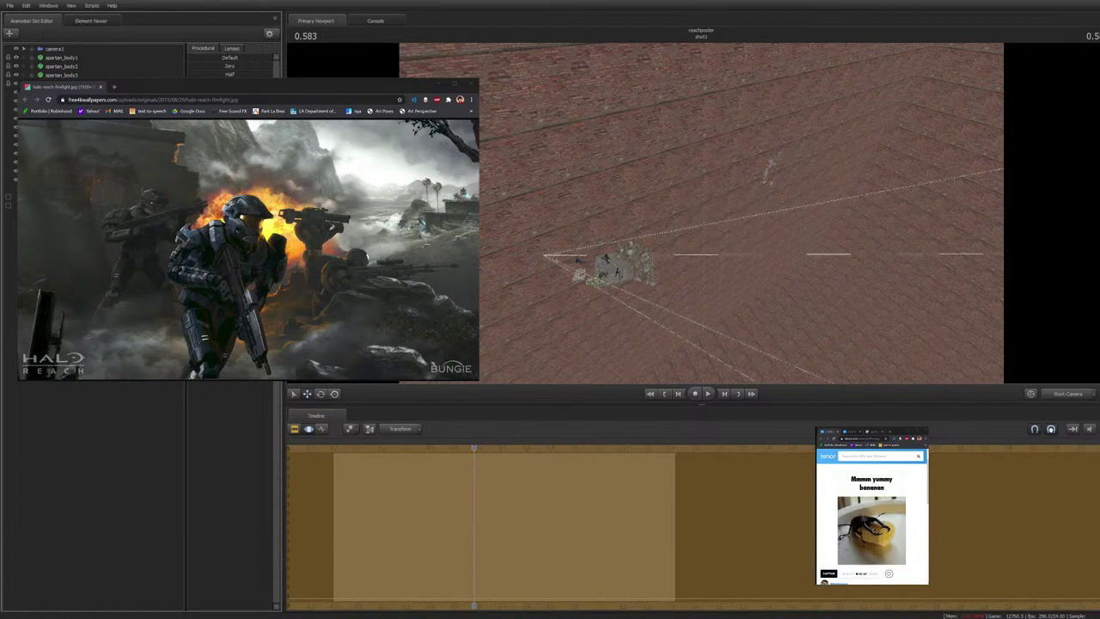
key(ctrl+y)
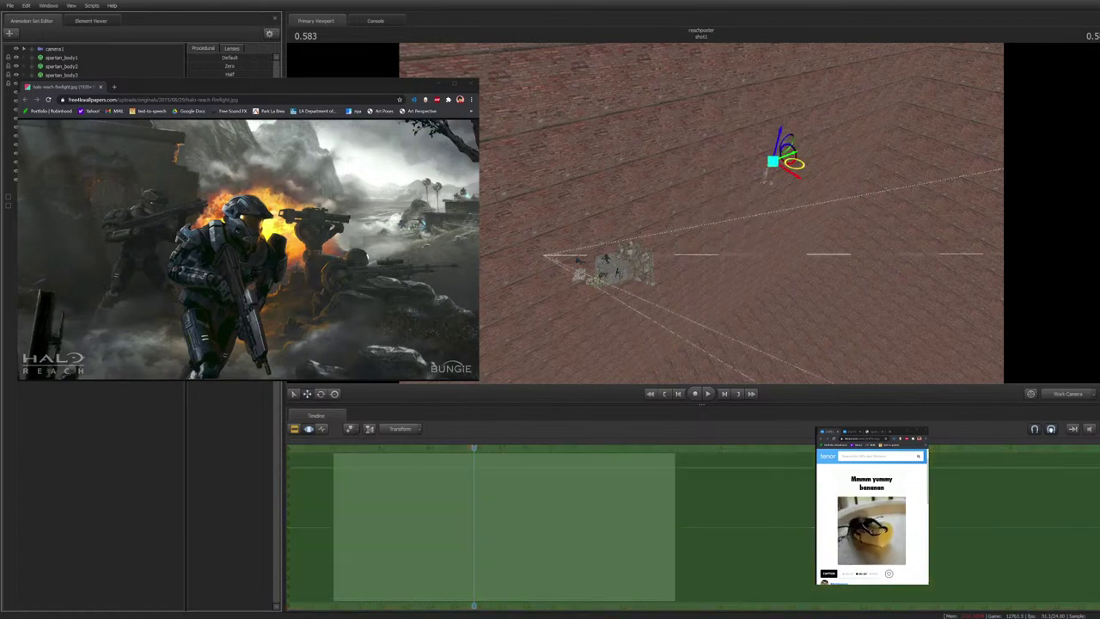
key(ctrl+y)
Move and rotate the cliff rock in the work camera view so it stands behind the ruins and ground slab
click(1068, 394)
click(1069, 394)
mouse_move(773, 215)
mouse_down()
mouse_move(743, 269)
mouse_move(743, 296)
mouse_move(755, 225)
mouse_up()
key(w)
drag(771, 173, 788, 213)
key(e)
key(w)
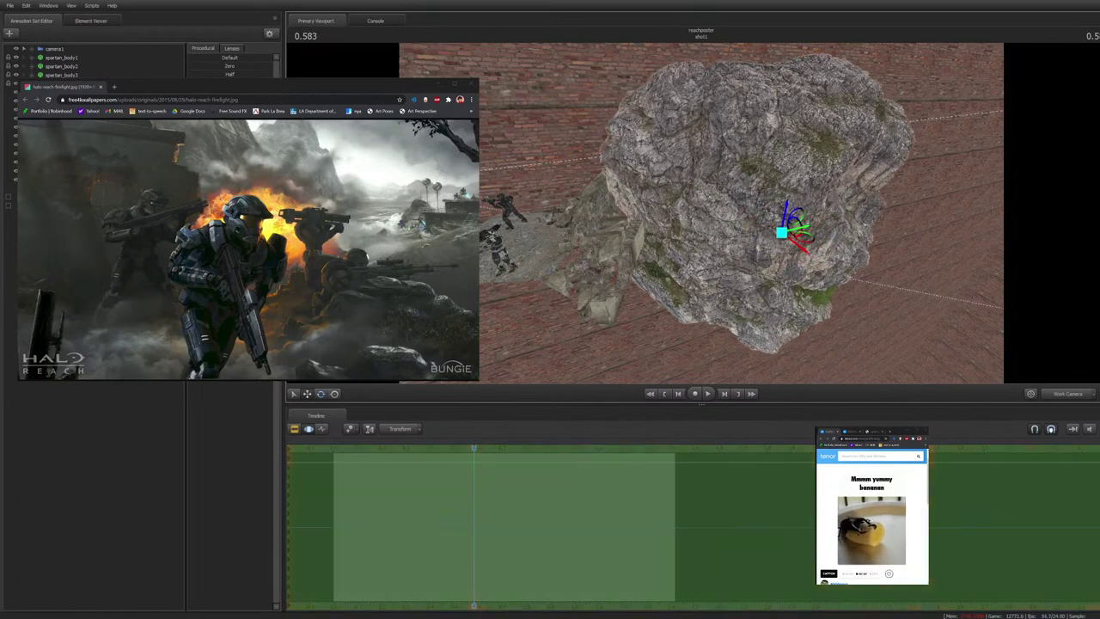
Return to the camera1 view and position the cliff rock so it towers behind the dark rifle-aiming Spartan
click(1068, 394)
drag(523, 199, 622, 139)
key(w)
key(t)
key(t)
key(w)
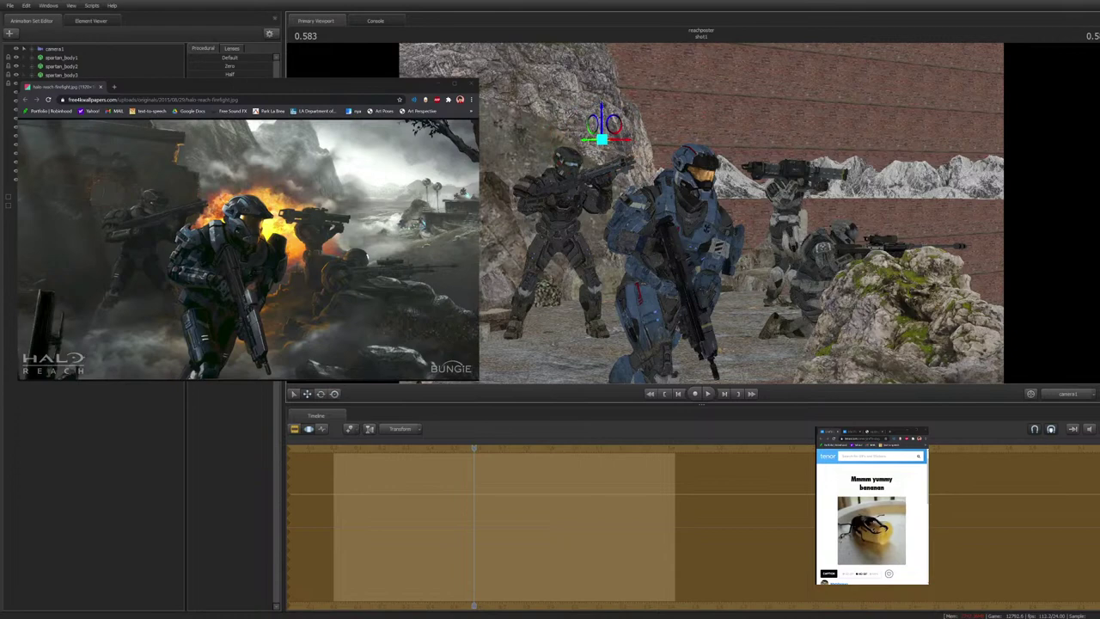
key(Escape)
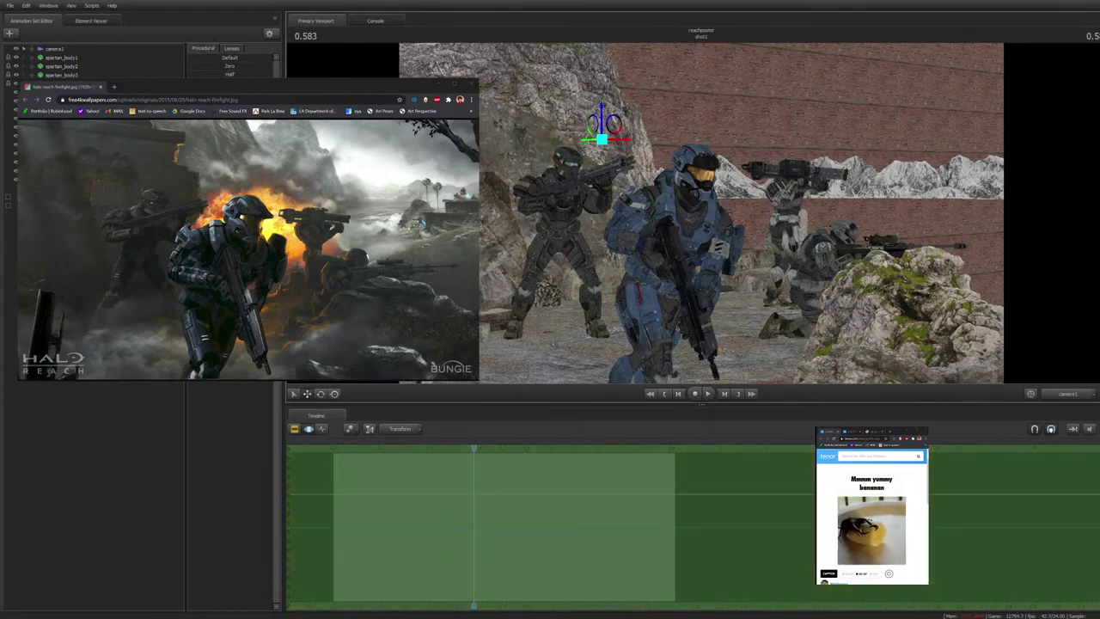
Examine the cliff rock from other angles with the work camera, and return to the camera1 view
click(94, 482)
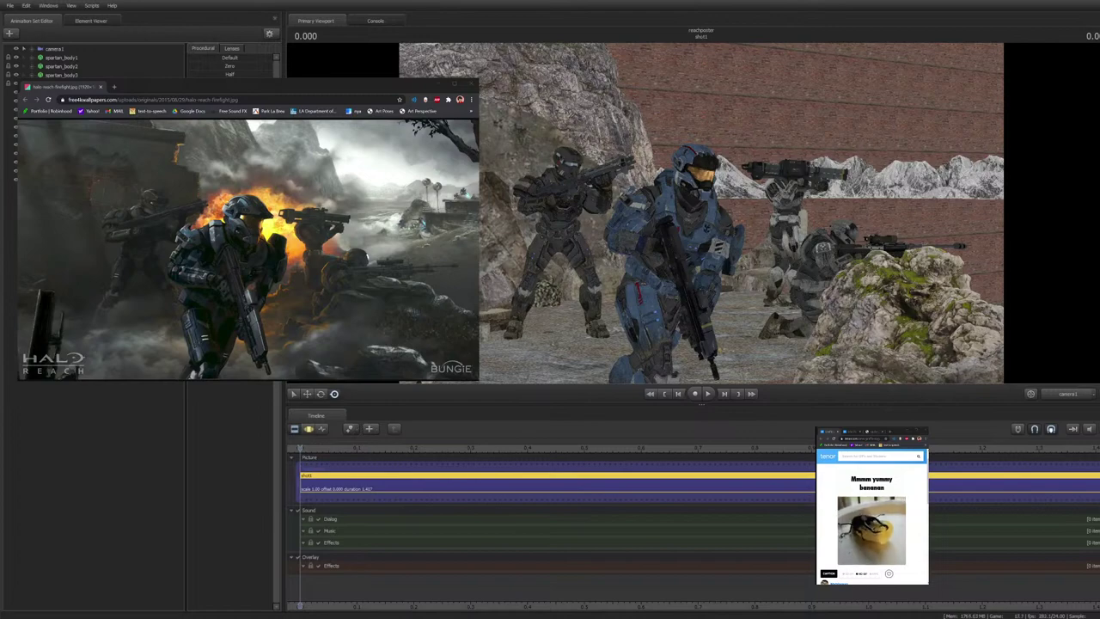
ctrl+click(1069, 394)
drag(739, 215, 739, 189)
key(s)
key(d)
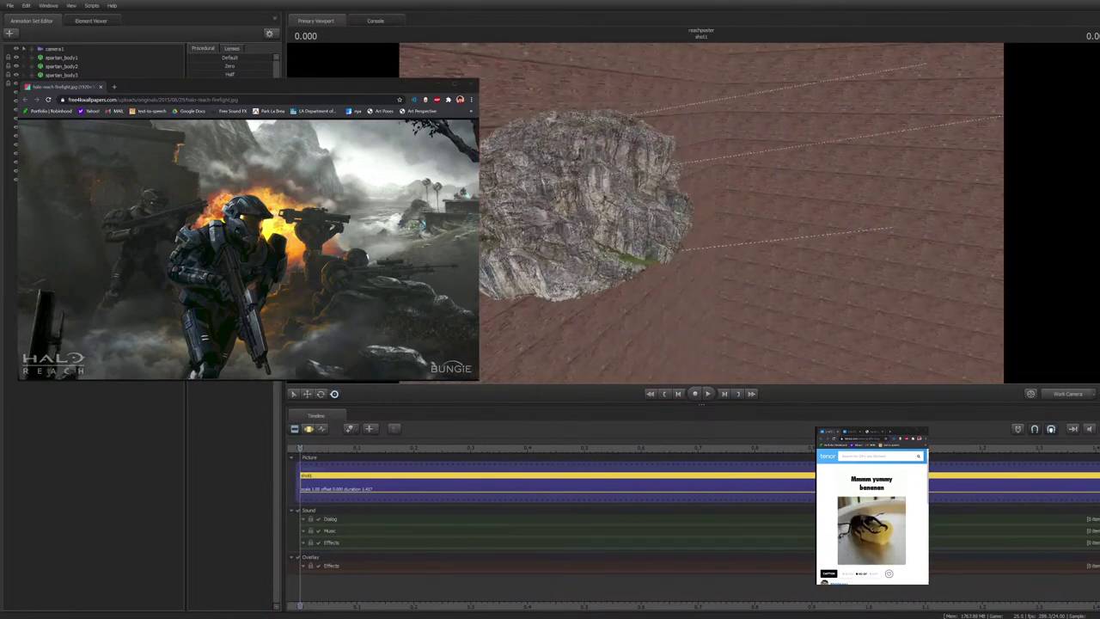
click(1069, 394)
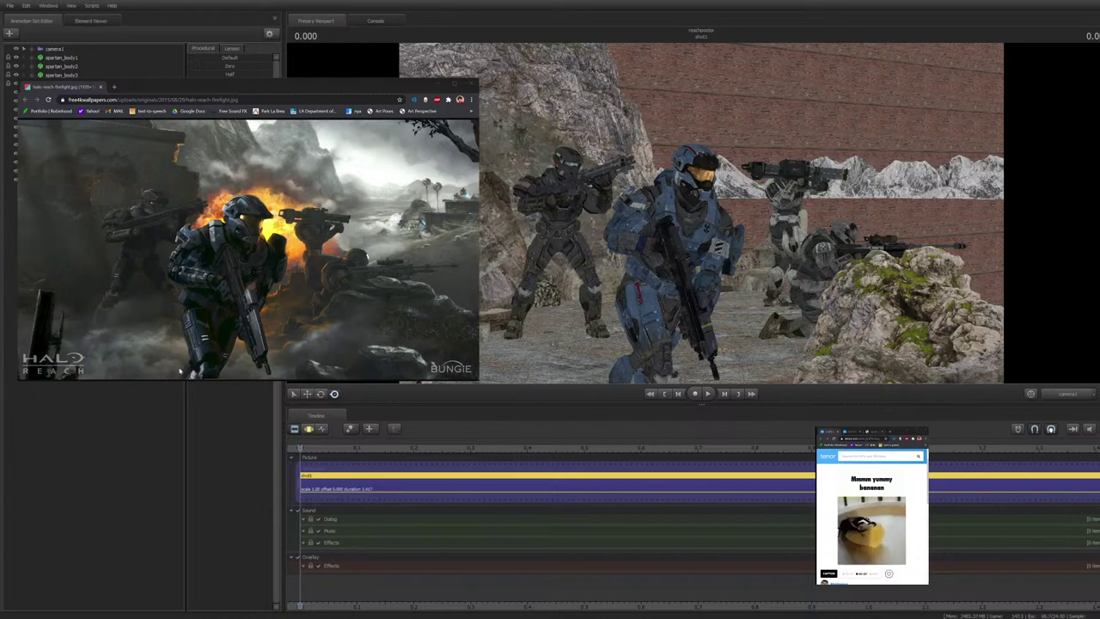
Reposition the new large rocky mountainside behind the Spartans so its slope descends toward the snowy ridge
click(43, 87)
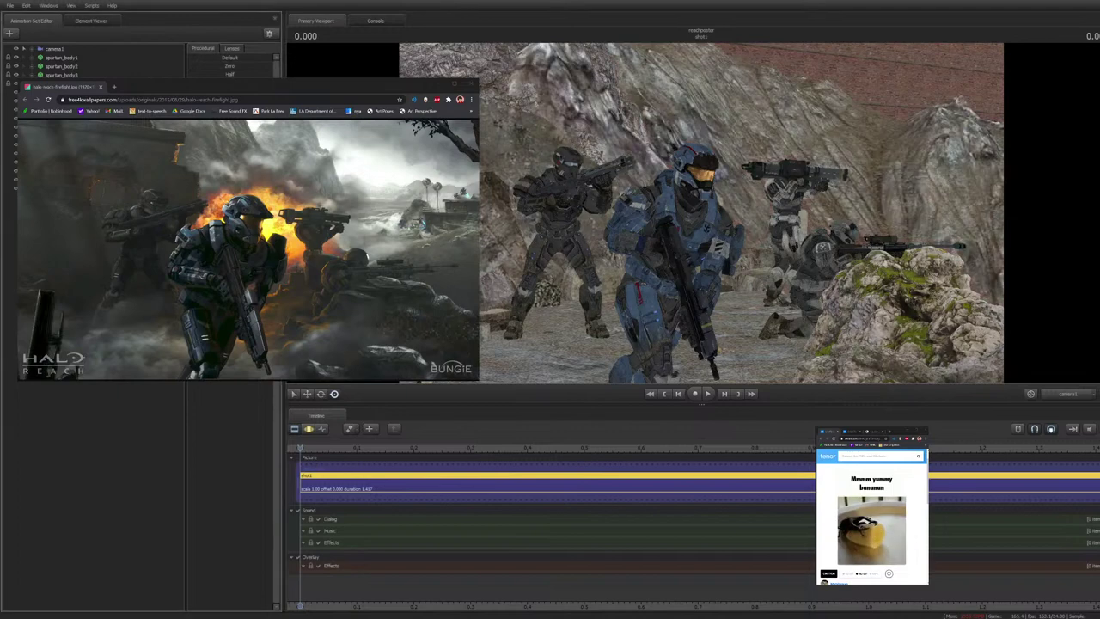
key(F3)
key(w)
drag(702, 373, 693, 196)
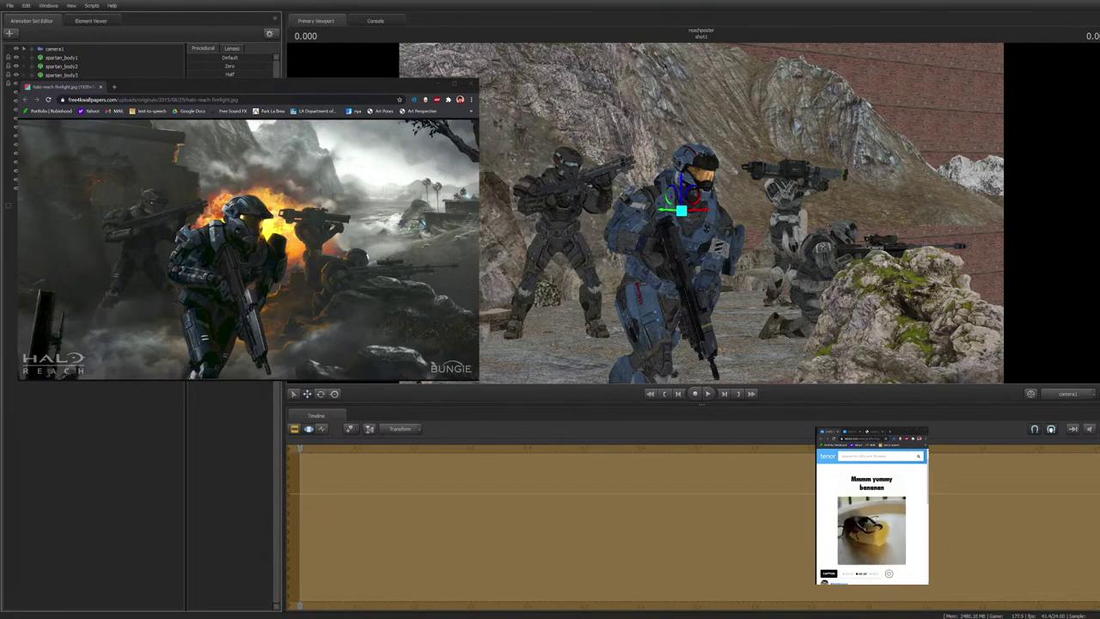
Move and rotate the large rocky mountainside so its slope descends behind the blue Spartan, clear of the snowy ridge
drag(693, 196, 693, 196)
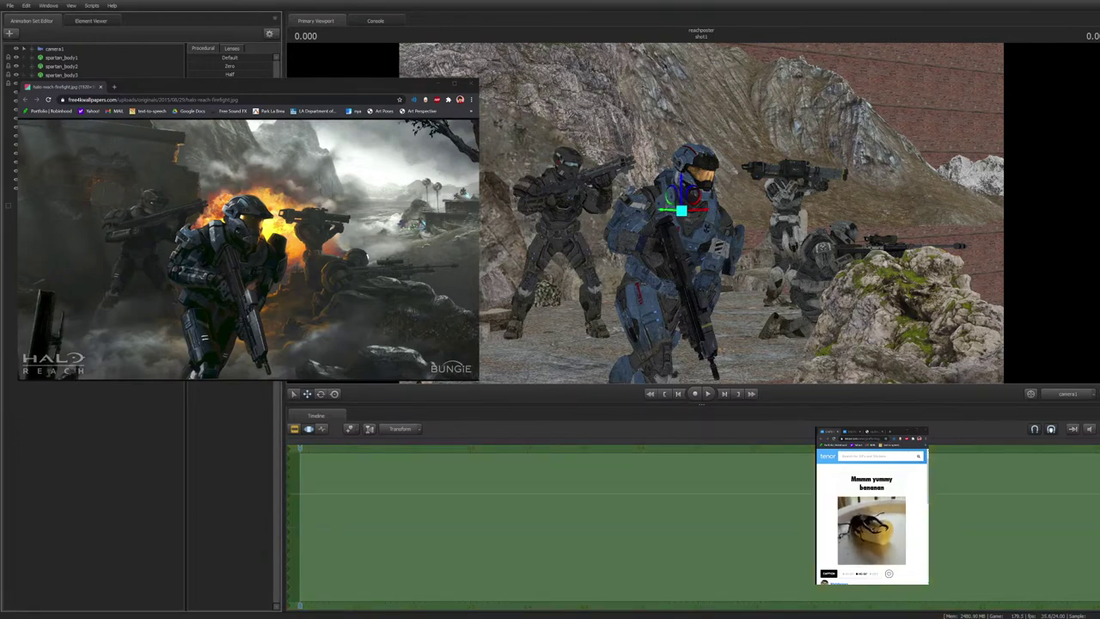
drag(202, 67, 231, 66)
mouse_move(693, 195)
mouse_down()
mouse_move(658, 168)
mouse_move(654, 202)
mouse_move(694, 202)
mouse_up()
key(e)
key(w)
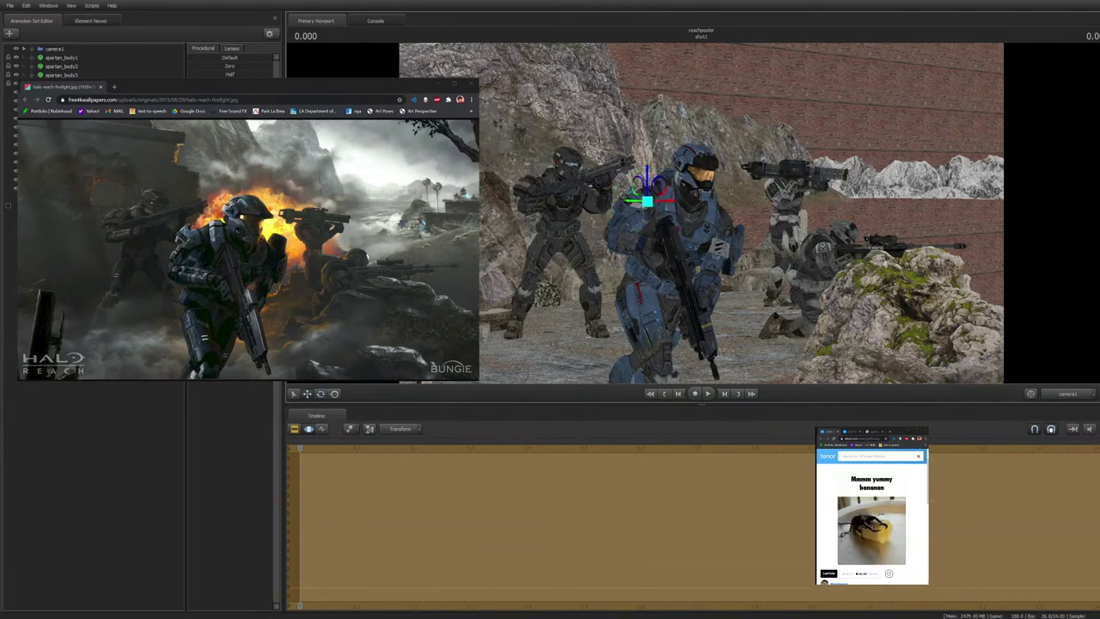
drag(660, 186, 500, 188)
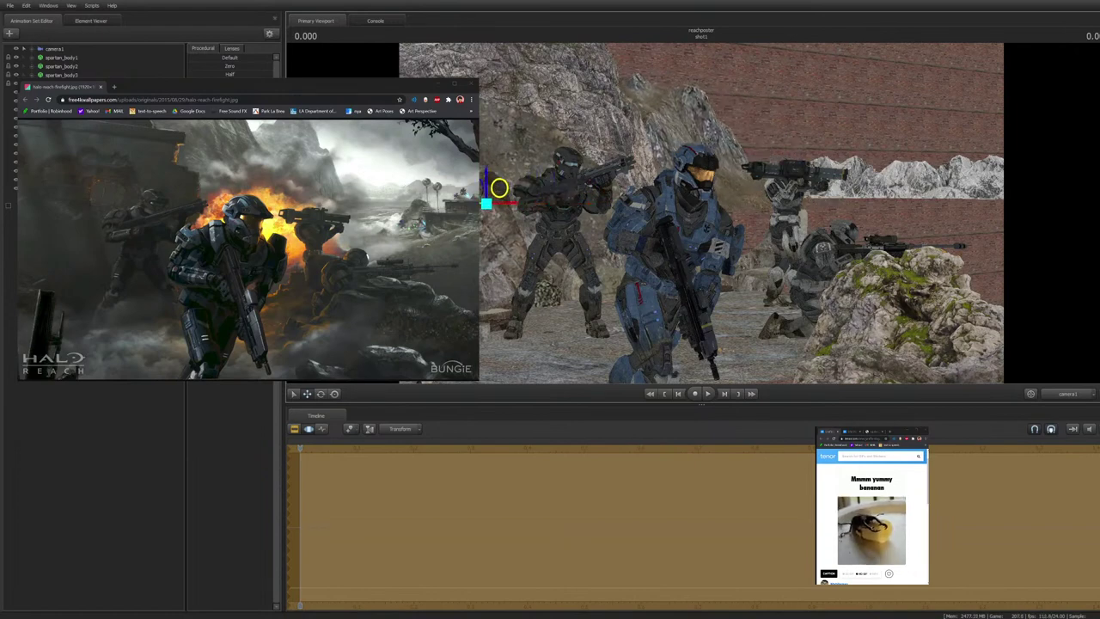
drag(499, 187, 499, 187)
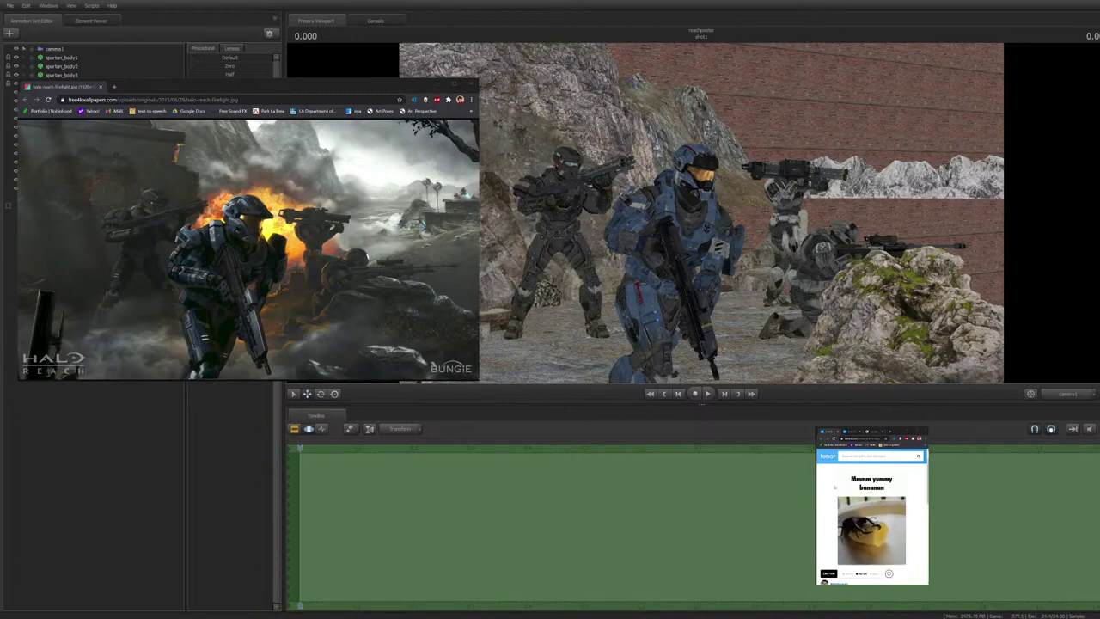
Examine the mountainside and Spartan arrangement from the work camera, and return to the camera1 view to compare with the reference wallpaper
click(1068, 393)
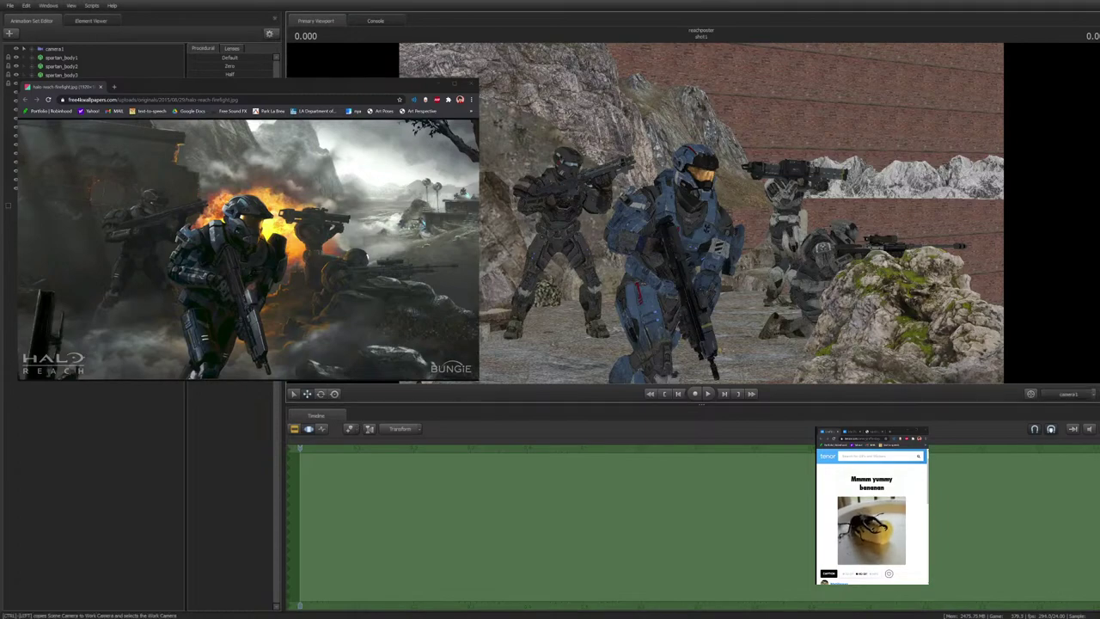
mouse_move(702, 213)
mouse_down()
mouse_move(791, 213)
mouse_move(593, 208)
mouse_move(701, 215)
mouse_up()
key(w)
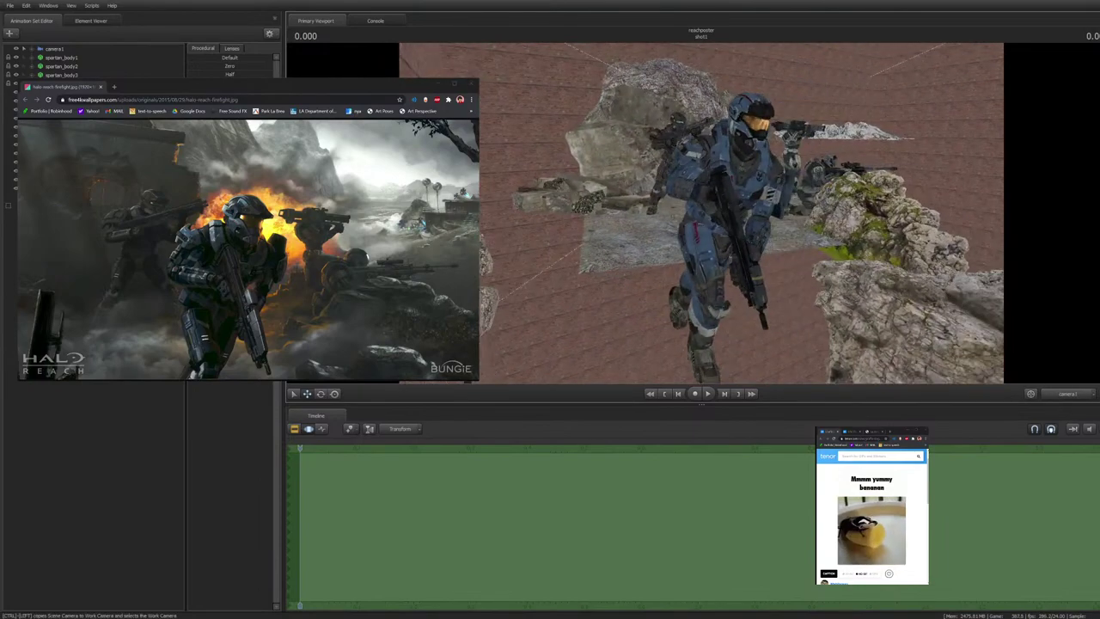
click(1068, 394)
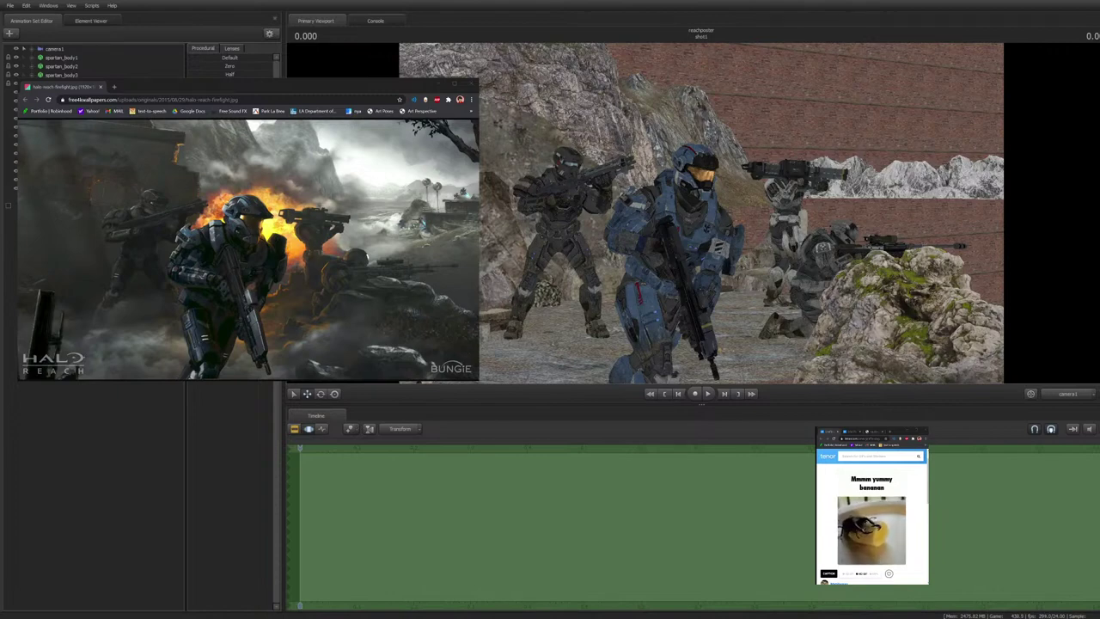
click(168, 90)
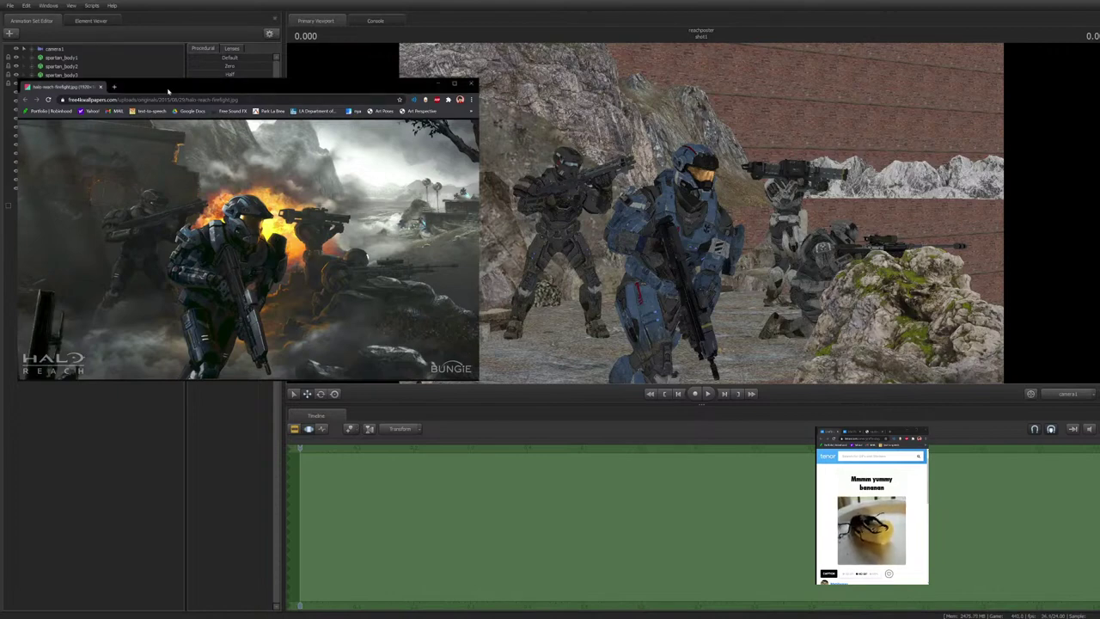